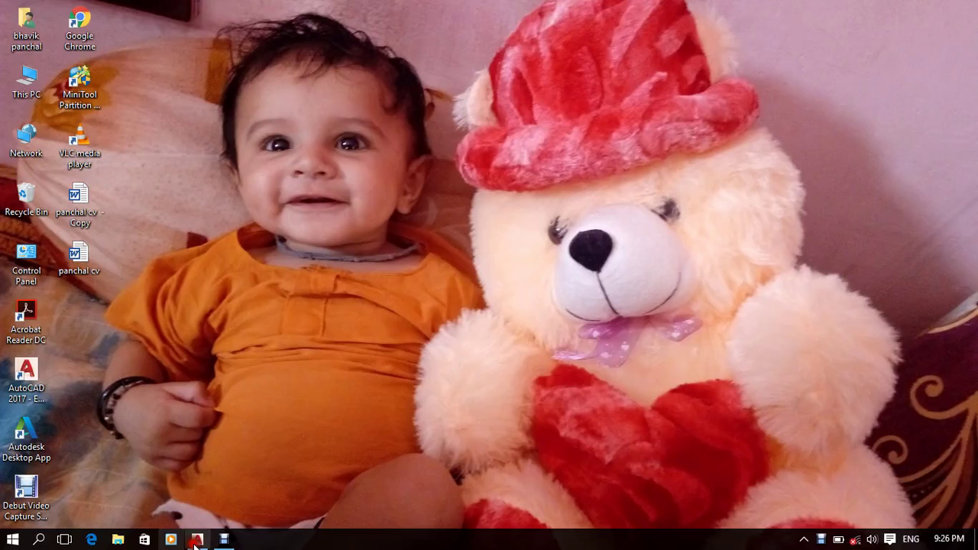
Bring AutoCAD to the front and drag an empty selection window on the canvas.
{"action": "left_click", "coordinate": [198, 540]}
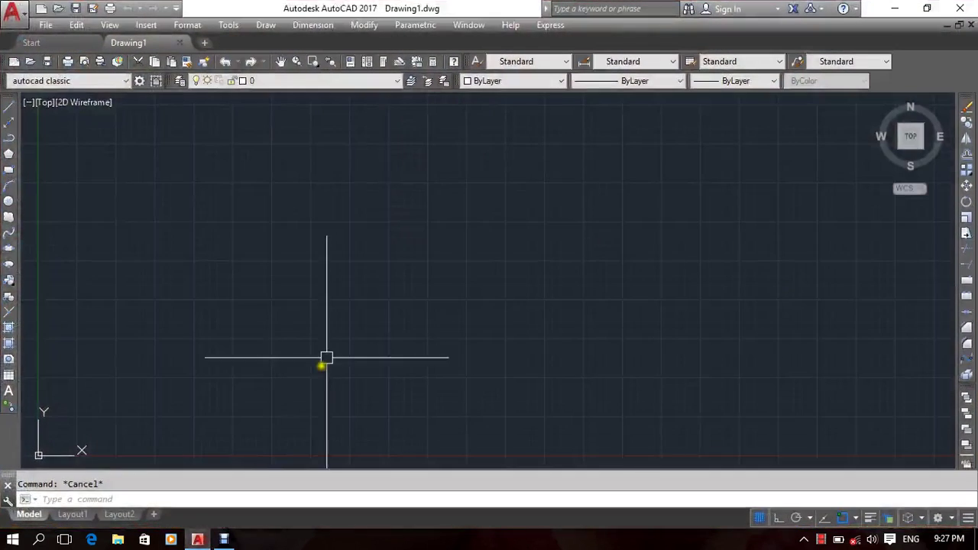
{"action": "left_click", "coordinate": [259, 25]}
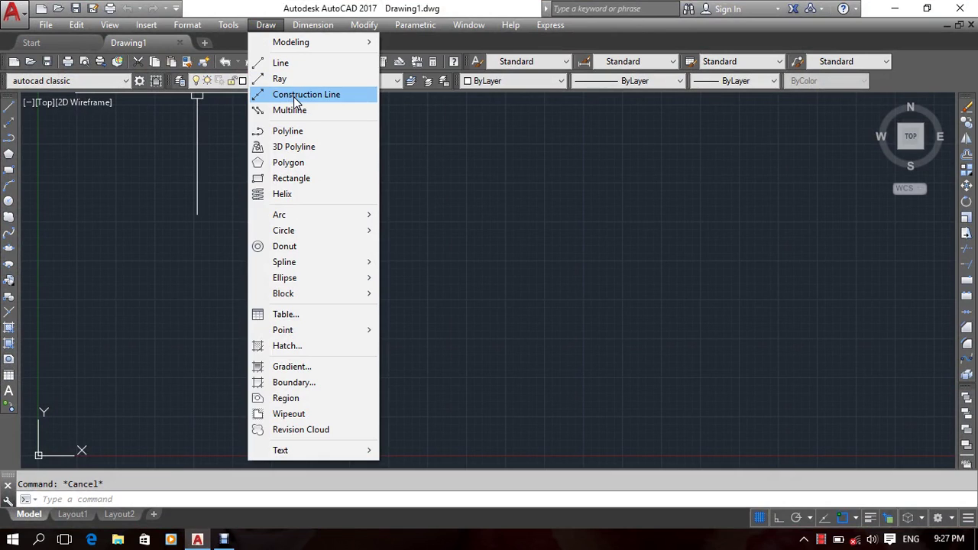
{"action": "left_click", "coordinate": [587, 219]}
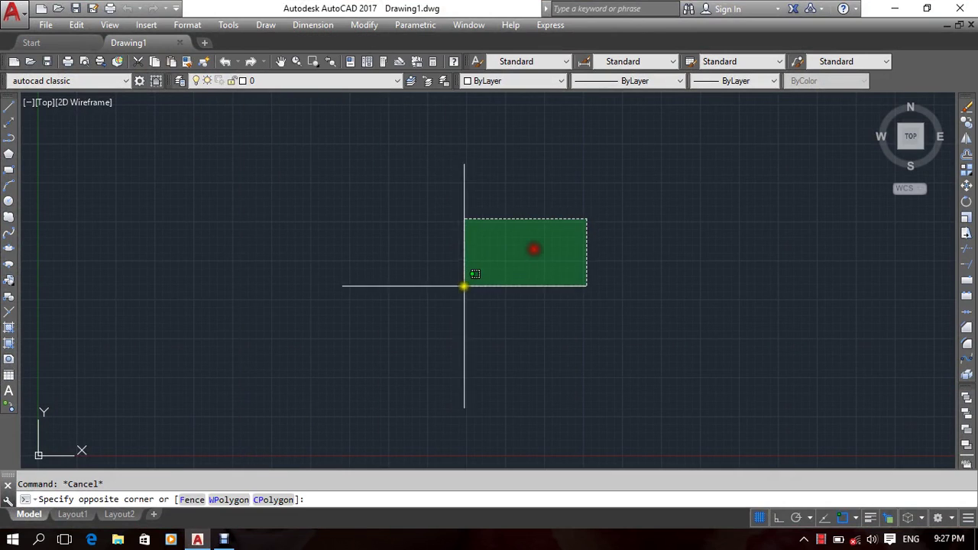
{"action": "left_click", "coordinate": [464, 285]}
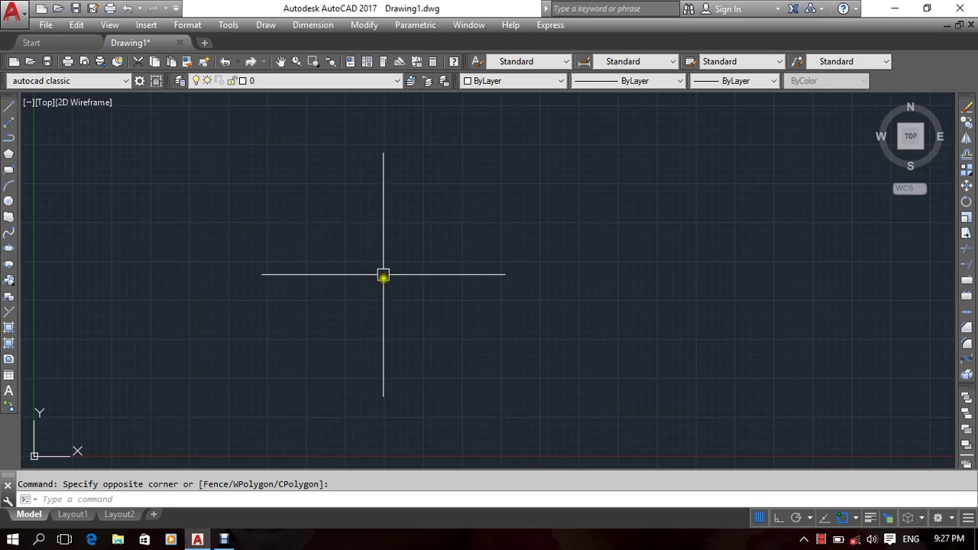
Start a trial multiline from Draw > Multiline with Ortho on and place its first corners.
{"action": "left_click", "coordinate": [262, 26]}
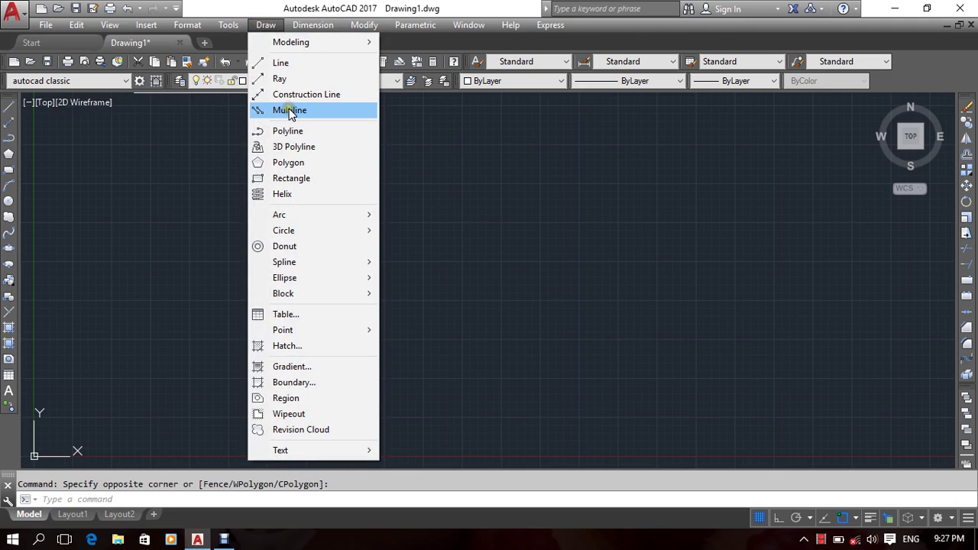
{"action": "left_click", "coordinate": [289, 111]}
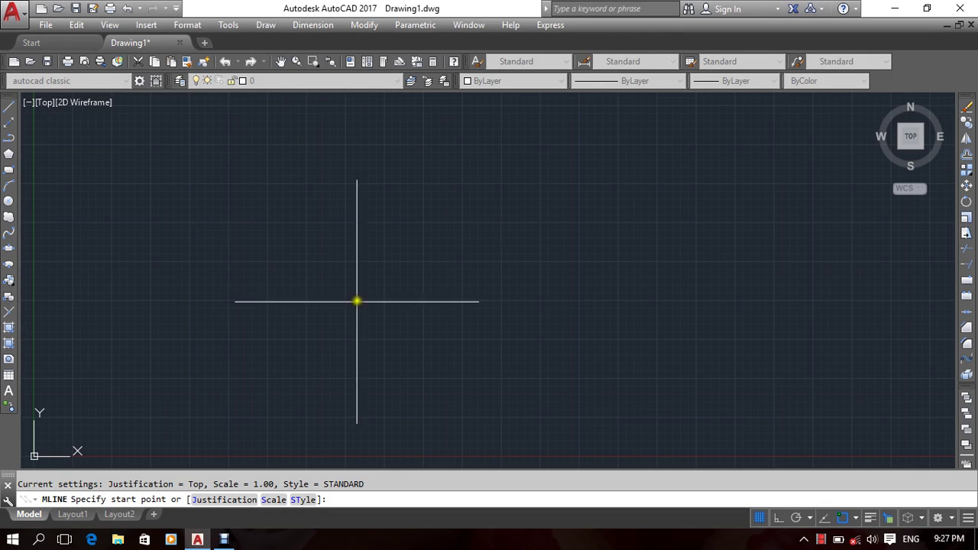
{"action": "left_click", "coordinate": [266, 235]}
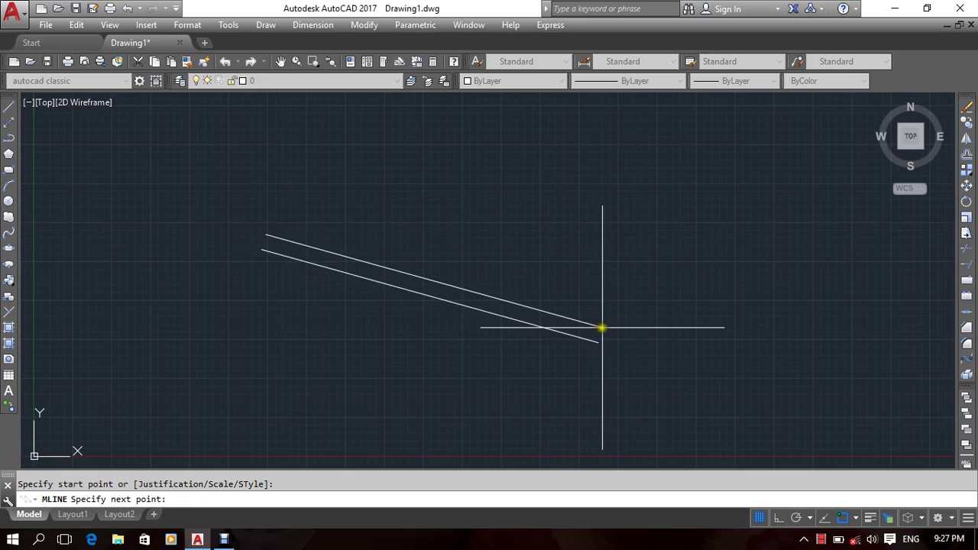
{"action": "key", "text": "F8"}
{"action": "left_click", "coordinate": [539, 245]}
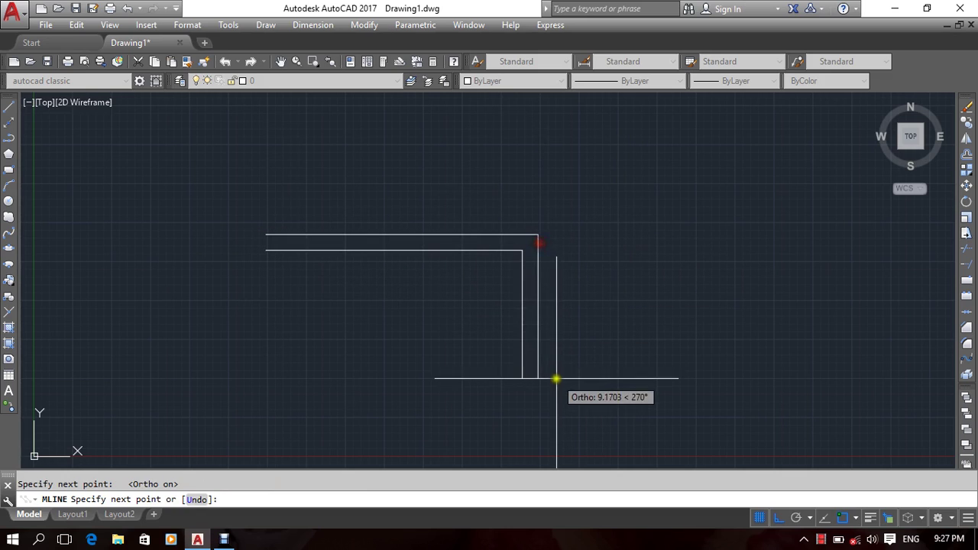
{"action": "left_click", "coordinate": [557, 377]}
{"action": "left_click", "coordinate": [400, 384]}
Add the remaining corners and close the trial multiline back to its start.
{"action": "left_click", "coordinate": [405, 347]}
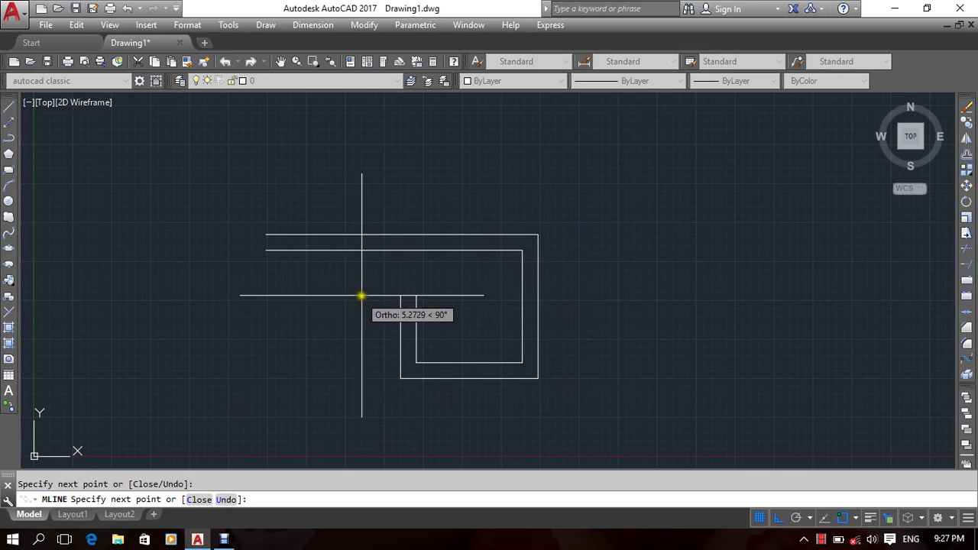
{"action": "left_click", "coordinate": [359, 295]}
{"action": "left_click", "coordinate": [227, 406]}
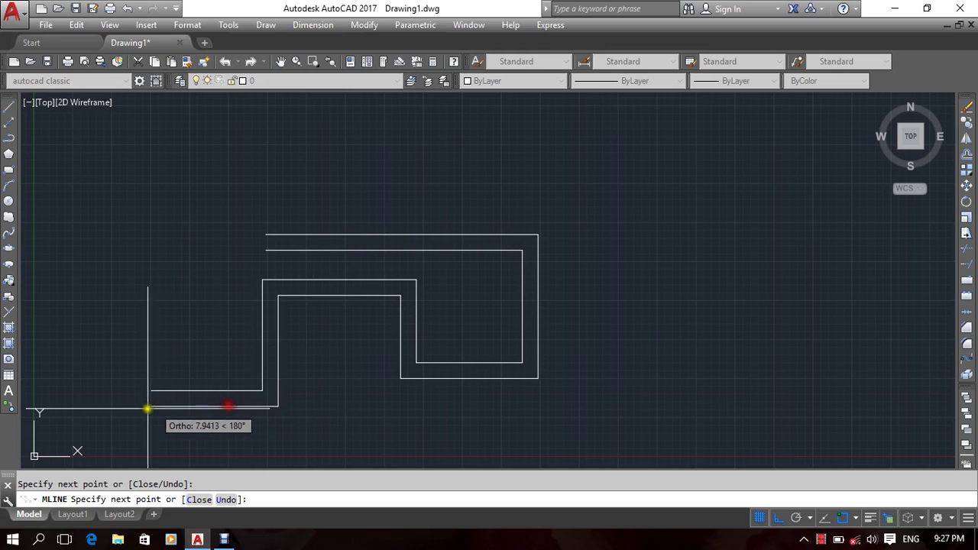
{"action": "left_click", "coordinate": [144, 406]}
{"action": "left_click", "coordinate": [98, 256]}
{"action": "left_click", "coordinate": [264, 141]}
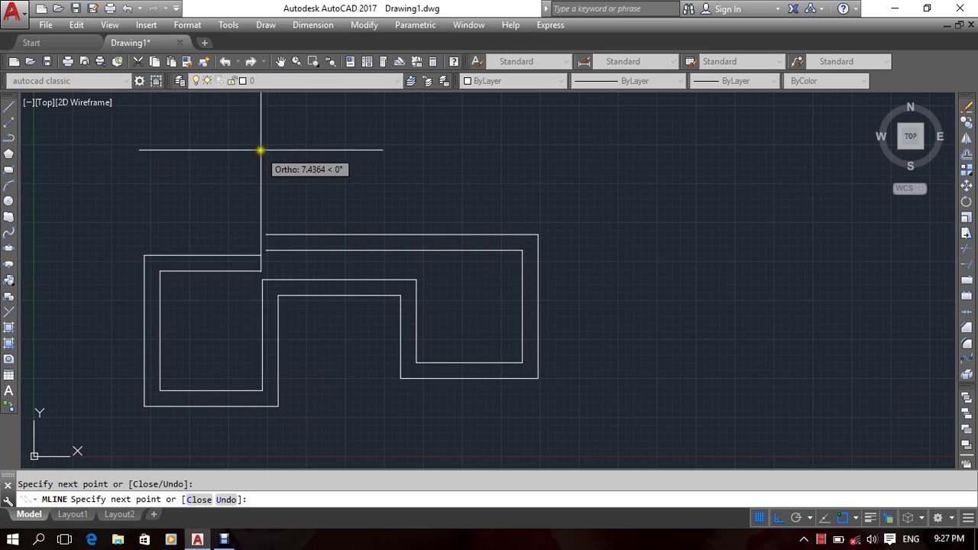
{"action": "type", "text": "c"}
{"action": "key", "text": "Return"}
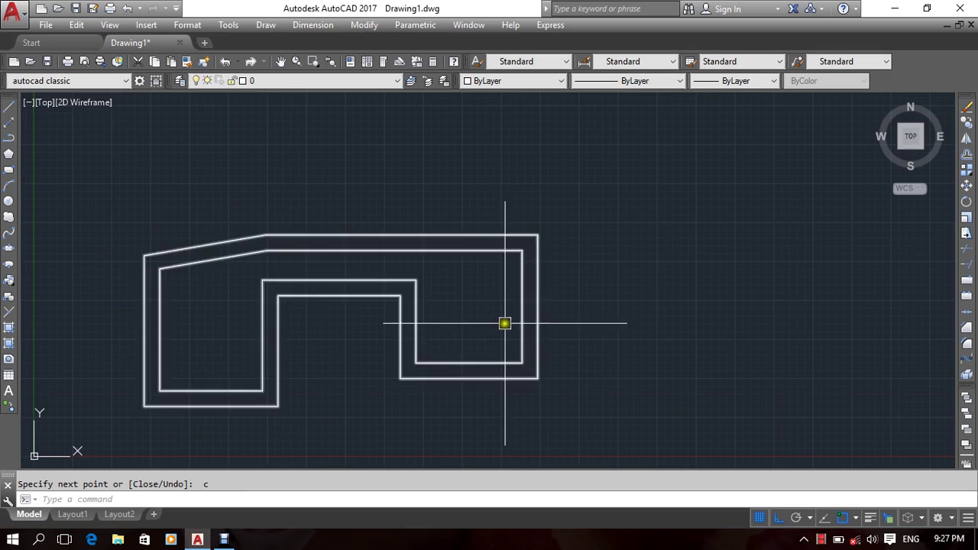
Select the trial multiline and erase it from the right-click menu.
{"action": "middle_click_drag", "start_coordinate": [507, 324], "coordinate": [581, 290]}
{"action": "left_click", "coordinate": [601, 276]}
{"action": "left_click", "coordinate": [524, 348]}
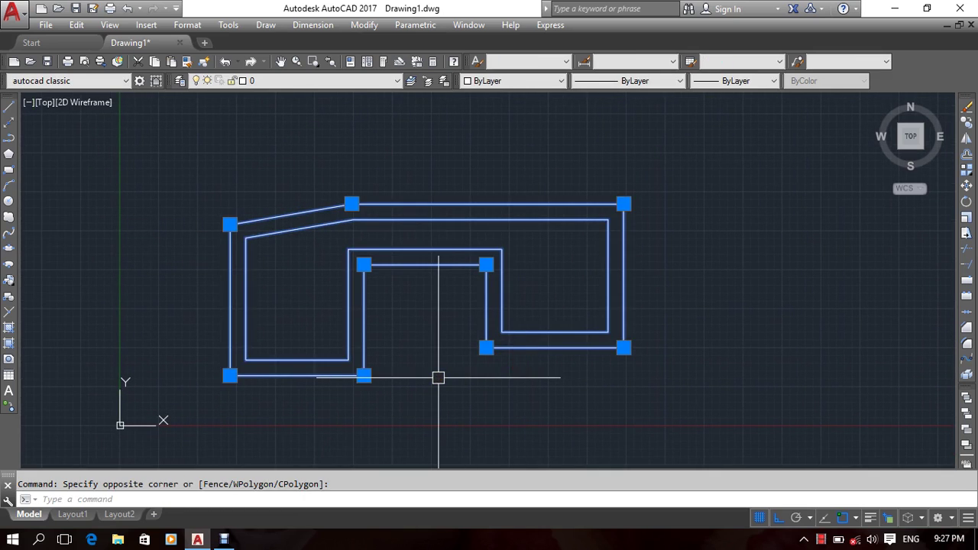
{"action": "key", "text": "Escape"}
{"action": "left_click", "coordinate": [448, 248]}
{"action": "right_click", "coordinate": [447, 247]}
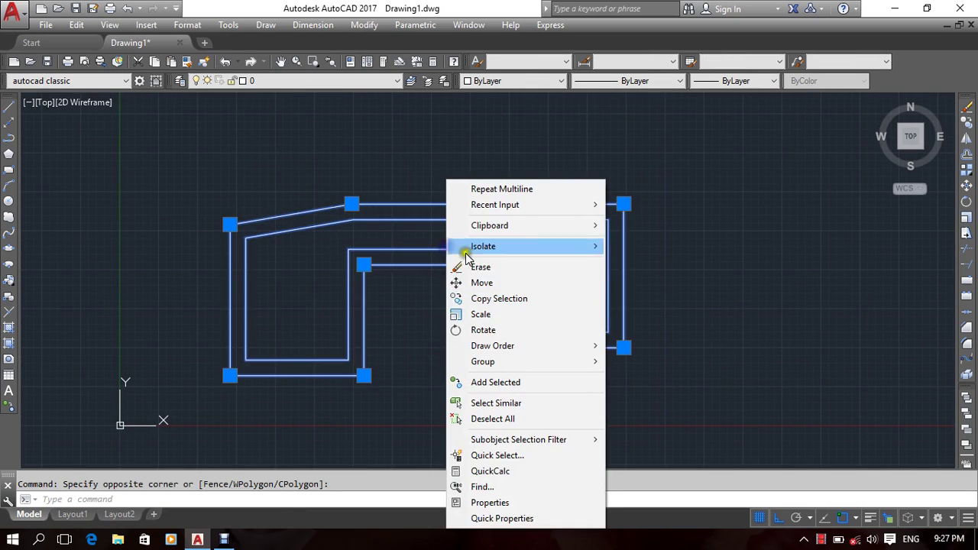
{"action": "left_click", "coordinate": [468, 267]}
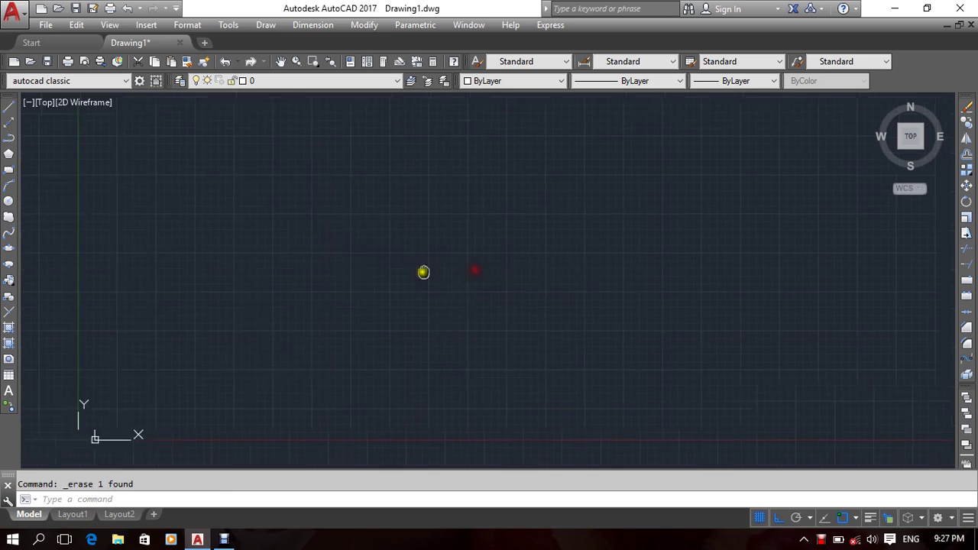
Draw a closed square STANDARD multiline with 10-unit sides.
{"action": "left_click", "coordinate": [273, 29]}
{"action": "left_click", "coordinate": [292, 110]}
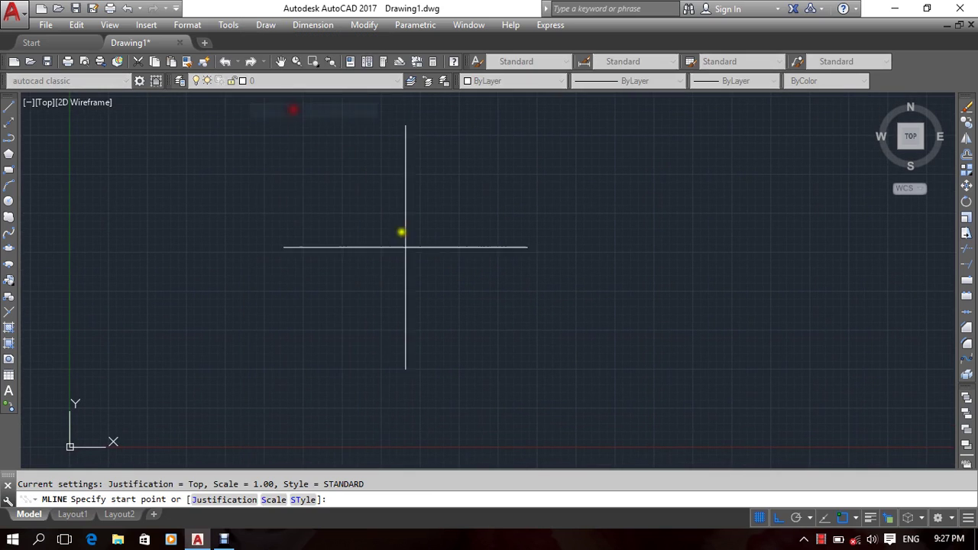
{"action": "scroll", "coordinate": [402, 241], "scroll_direction": "down", "scroll_amount": 1}
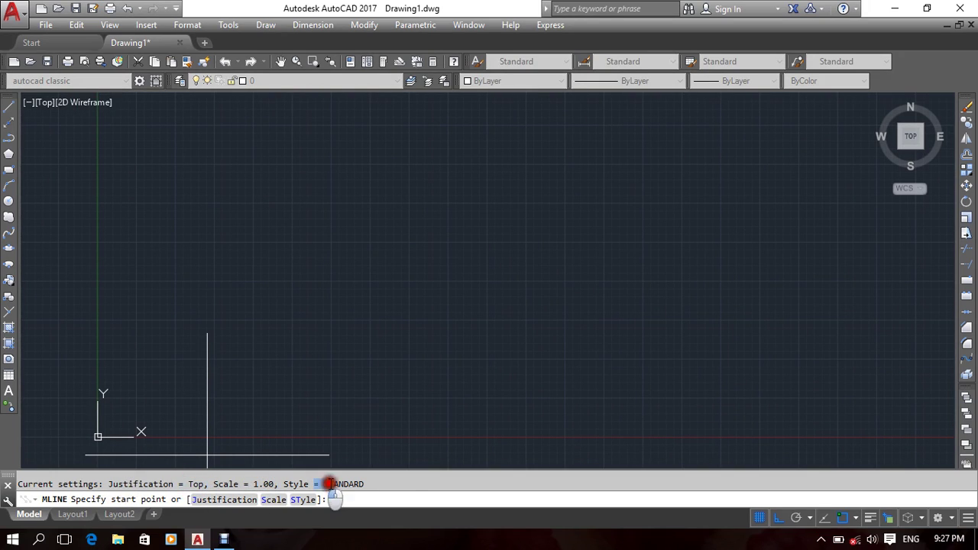
{"action": "left_click_drag", "start_coordinate": [330, 484], "coordinate": [370, 487]}
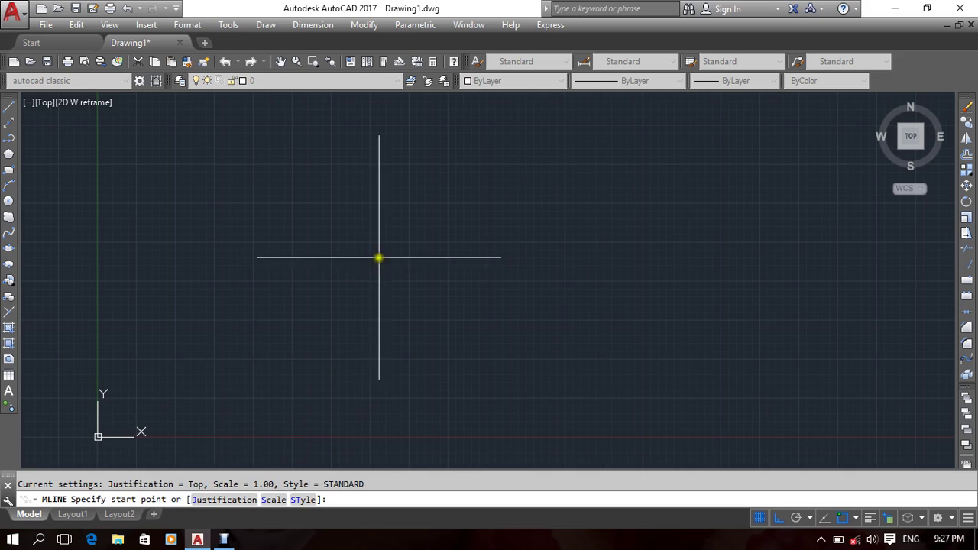
{"action": "left_click", "coordinate": [290, 230]}
{"action": "type", "text": "10"}
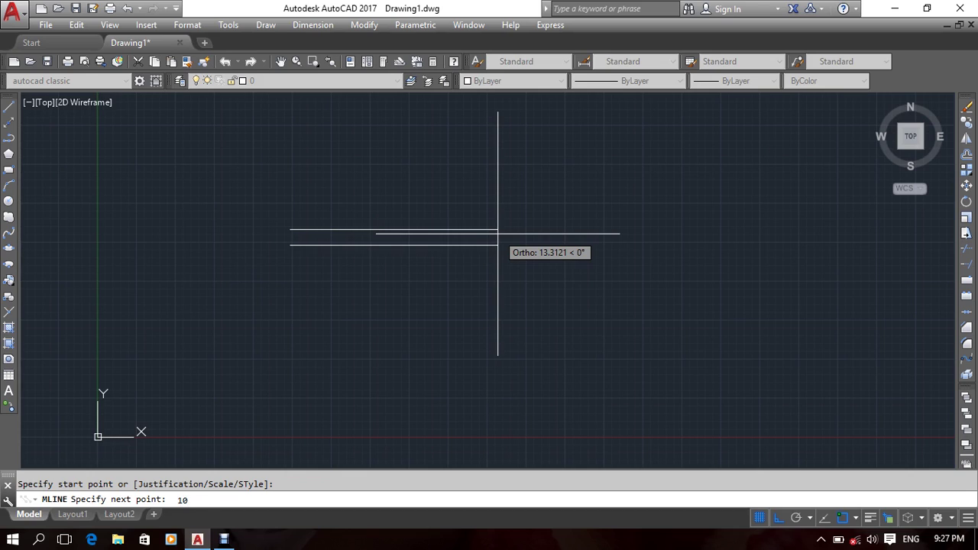
{"action": "key", "text": "Return"}
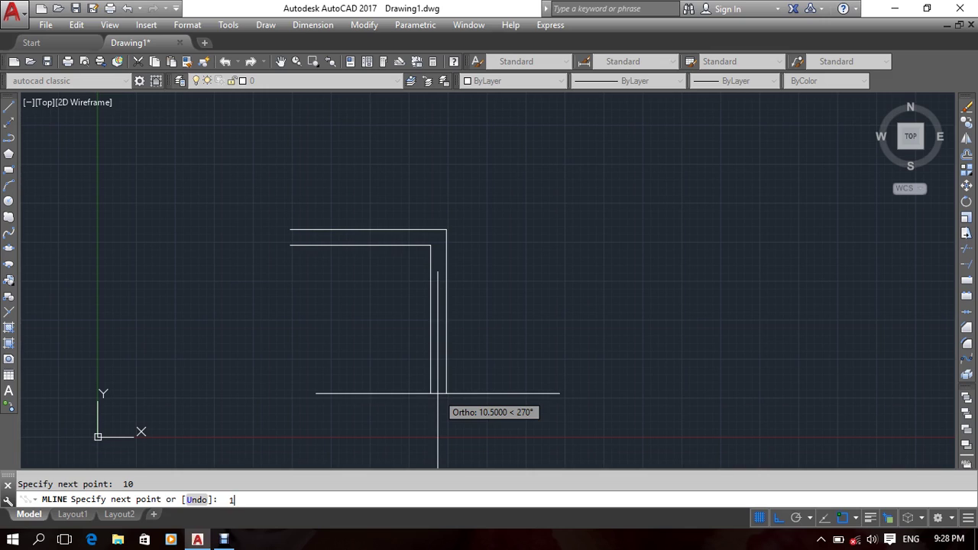
{"action": "type", "text": "0"}
{"action": "key", "text": "Return"}
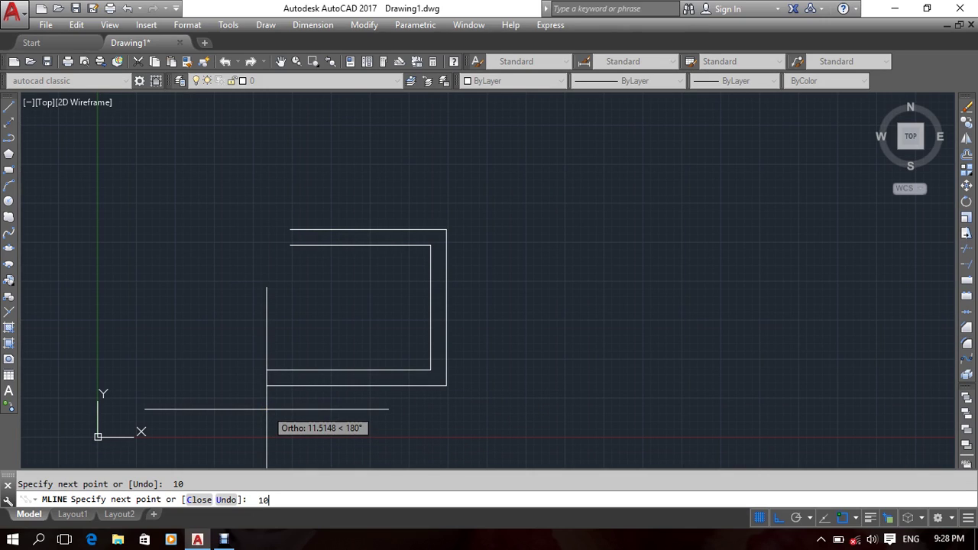
{"action": "key", "text": "Return"}
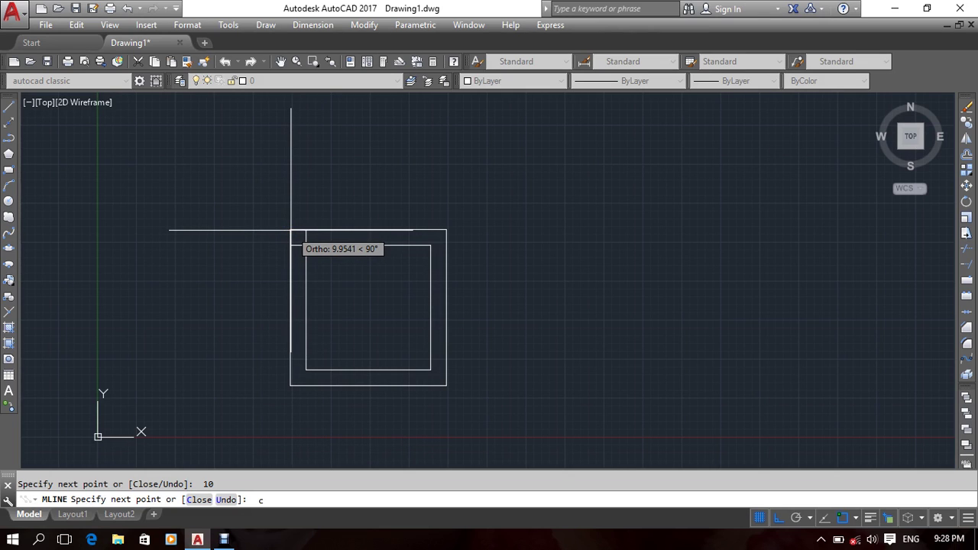
{"action": "key", "text": "Return"}
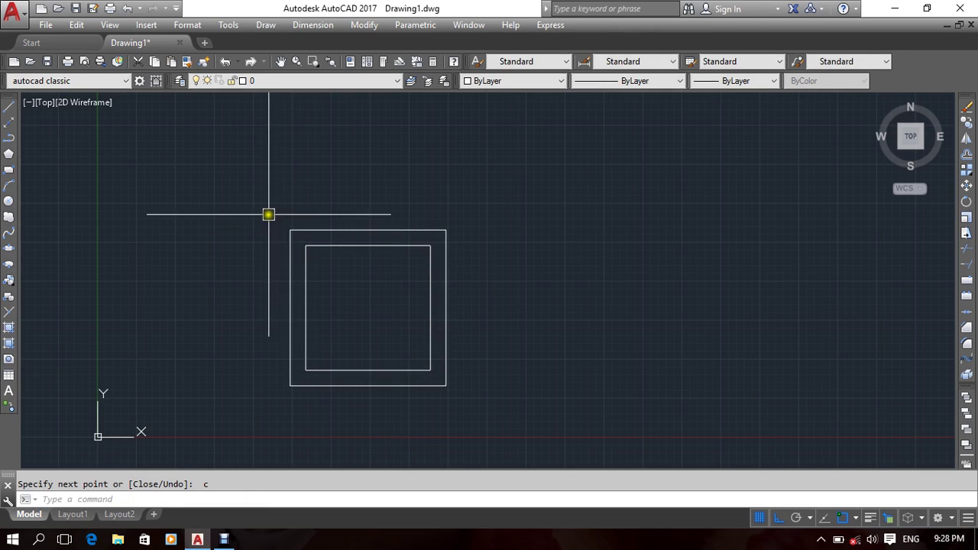
Window-select the square and adjust the view around it.
{"action": "mouse_move", "coordinate": [385, 294]}
{"action": "middle_mouse_down"}
{"action": "mouse_move", "coordinate": [454, 280]}
{"action": "mouse_move", "coordinate": [411, 296]}
{"action": "middle_mouse_up"}
{"action": "scroll", "coordinate": [434, 305], "scroll_direction": "up", "scroll_amount": 2}
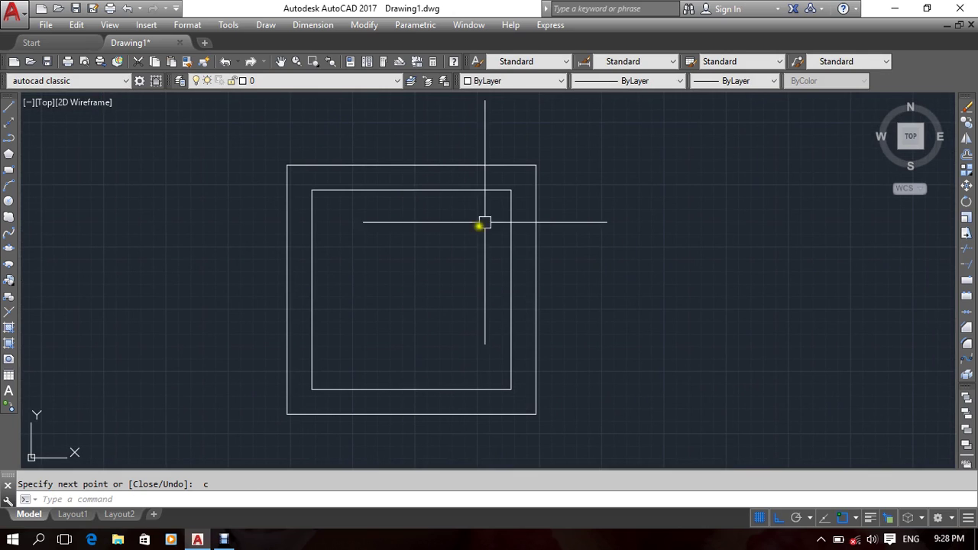
{"action": "left_click", "coordinate": [604, 253]}
{"action": "left_click", "coordinate": [367, 339]}
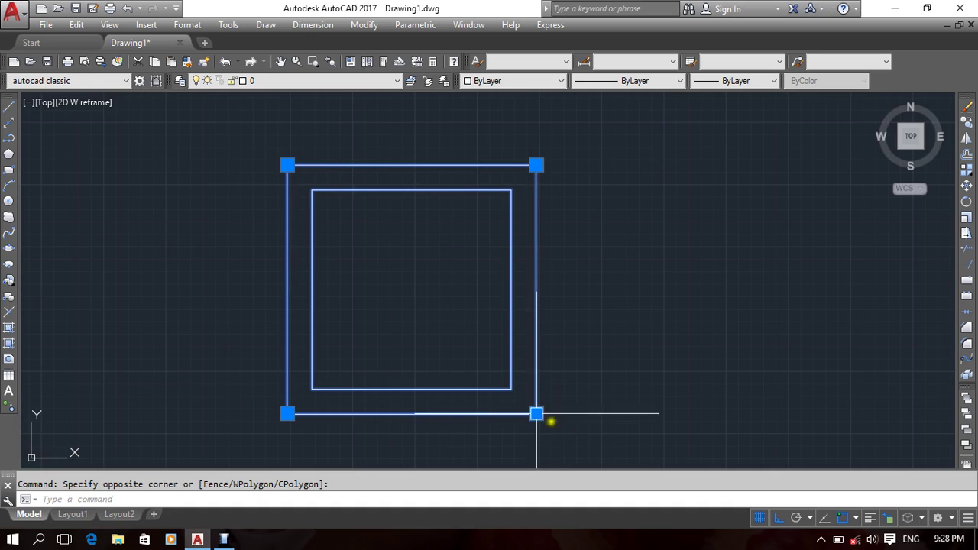
{"action": "scroll", "coordinate": [447, 307], "scroll_direction": "down", "scroll_amount": 3}
{"action": "middle_click_drag", "start_coordinate": [555, 340], "coordinate": [465, 325]}
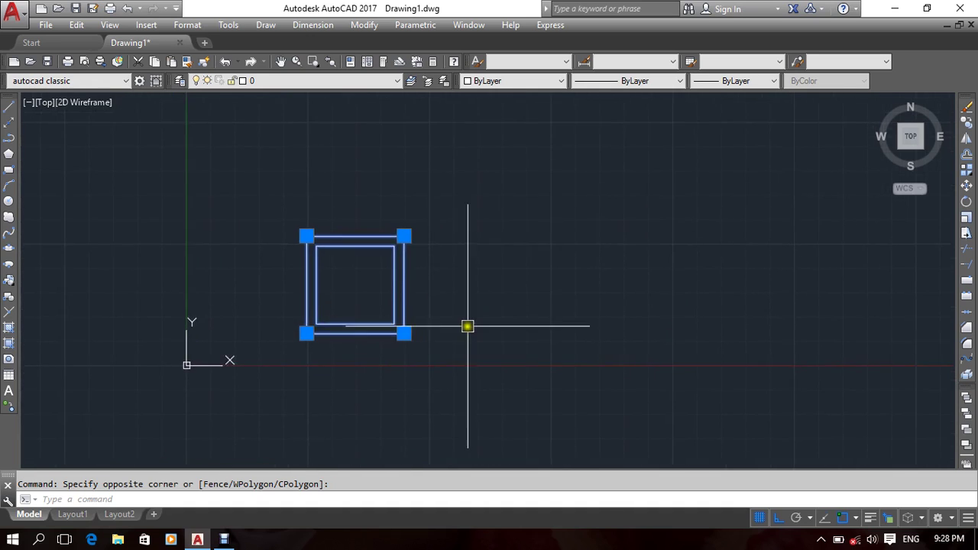
{"action": "scroll", "coordinate": [465, 324], "scroll_direction": "up", "scroll_amount": 2}
Start a new multiline with ML at Bottom justification and pick its start point.
{"action": "key", "text": "Escape"}
{"action": "type", "text": "ml"}
{"action": "key", "text": "Return"}
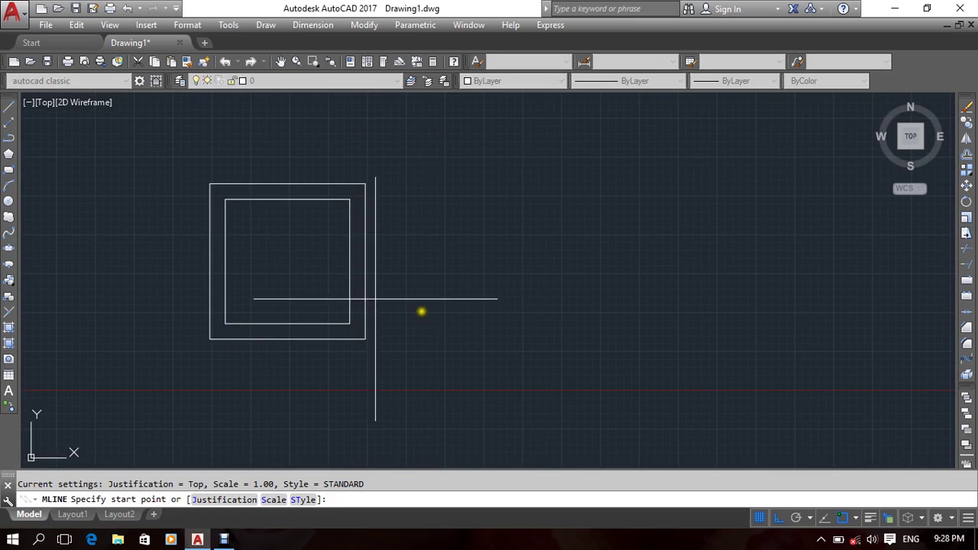
{"action": "left_click", "coordinate": [226, 500]}
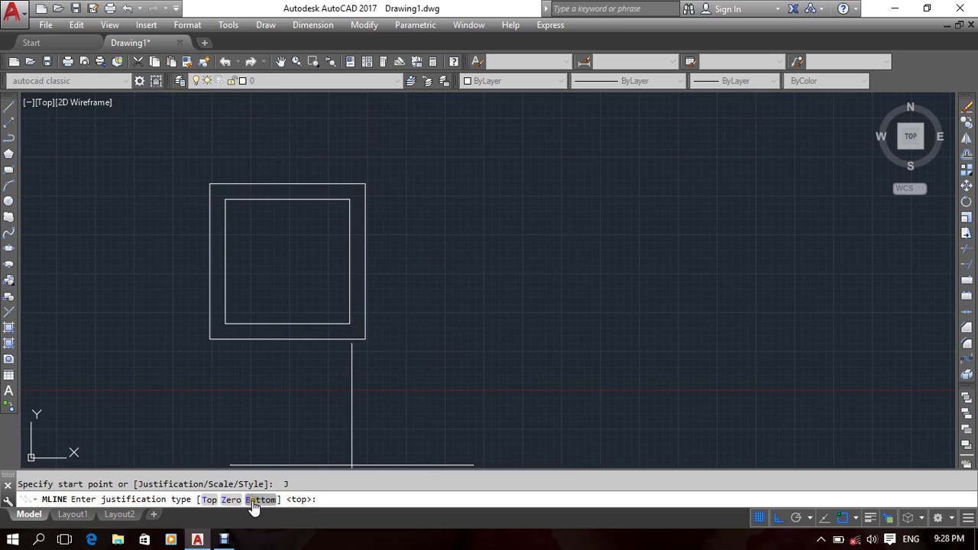
{"action": "left_click", "coordinate": [253, 501]}
{"action": "left_click", "coordinate": [498, 204]}
{"action": "type", "text": "10"}
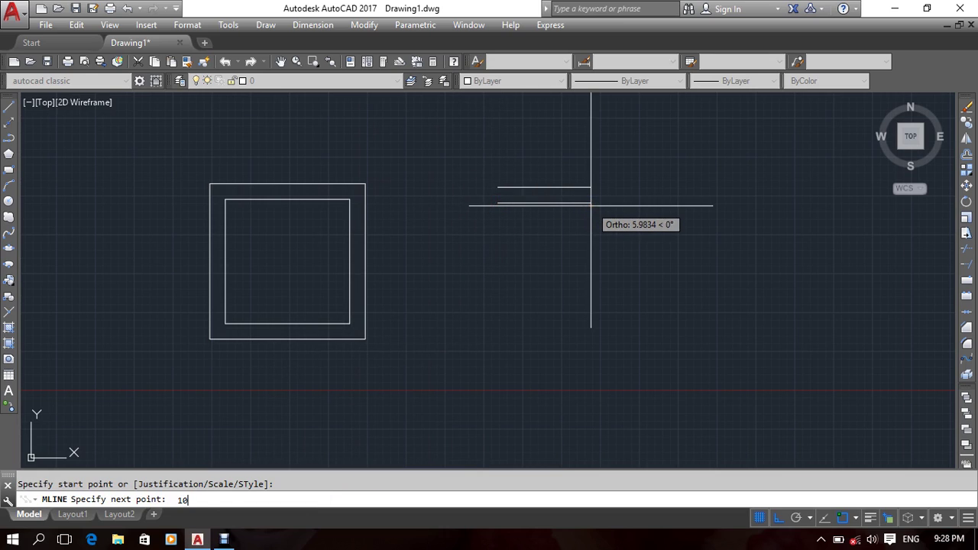
Give the second square 10-unit sides and close it with C.
{"action": "key", "text": "Return"}
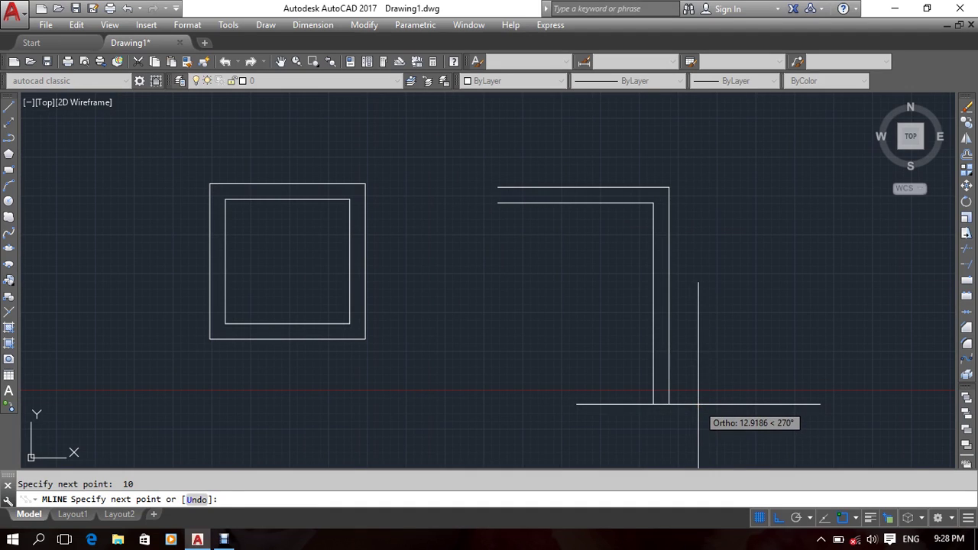
{"action": "type", "text": "10"}
{"action": "key", "text": "Return"}
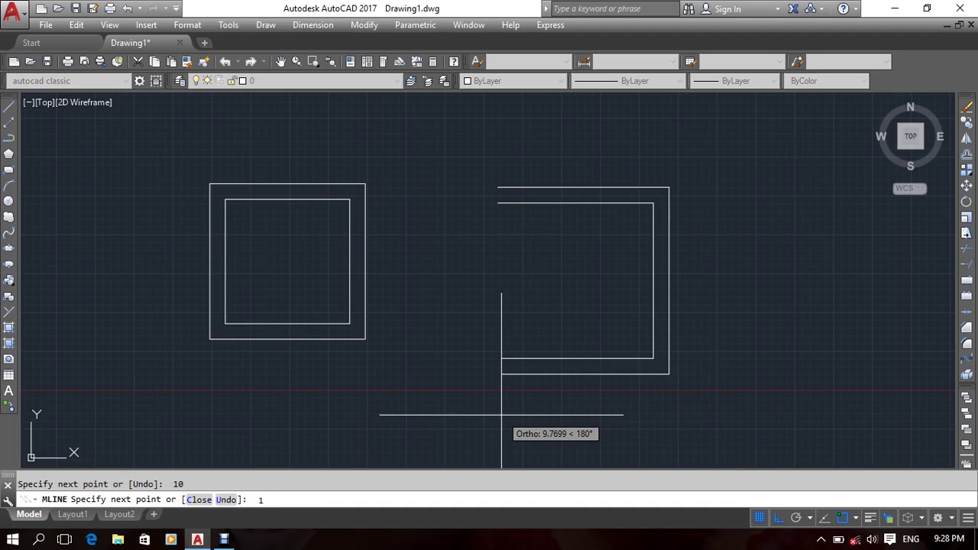
{"action": "key", "text": "Return"}
{"action": "type", "text": "c"}
{"action": "key", "text": "Return"}
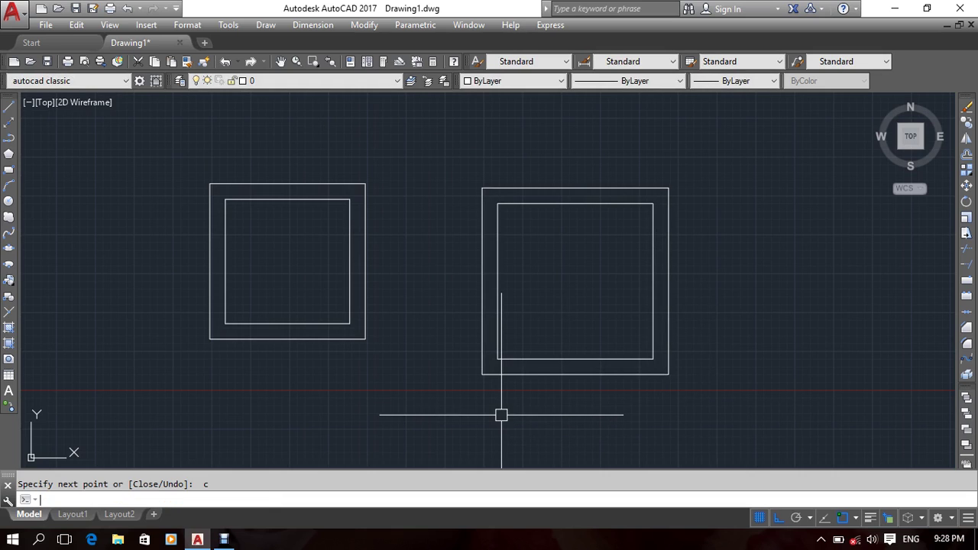
Pan and zoom to bring both squares into view, then restart the ML command.
{"action": "middle_click_drag", "start_coordinate": [380, 356], "coordinate": [418, 368]}
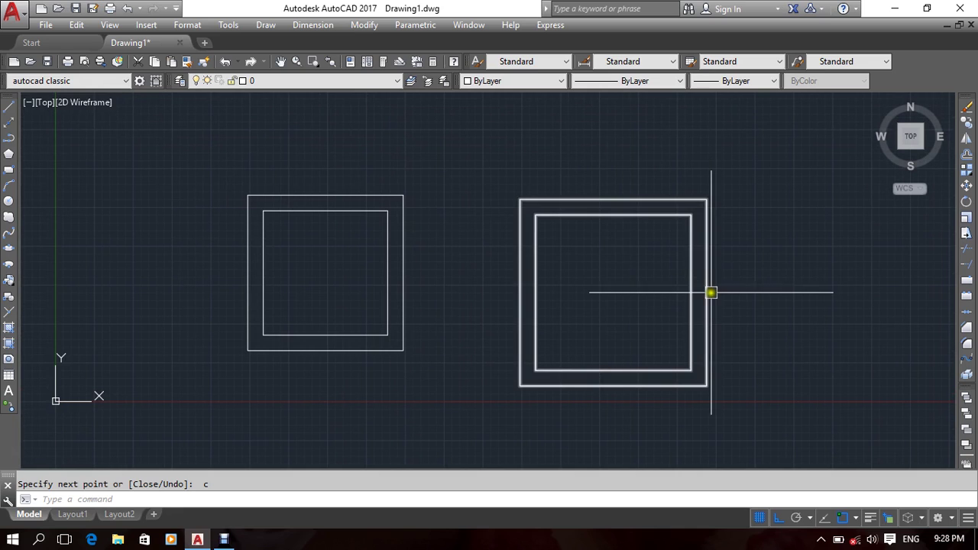
{"action": "middle_click_drag", "start_coordinate": [692, 297], "coordinate": [585, 315]}
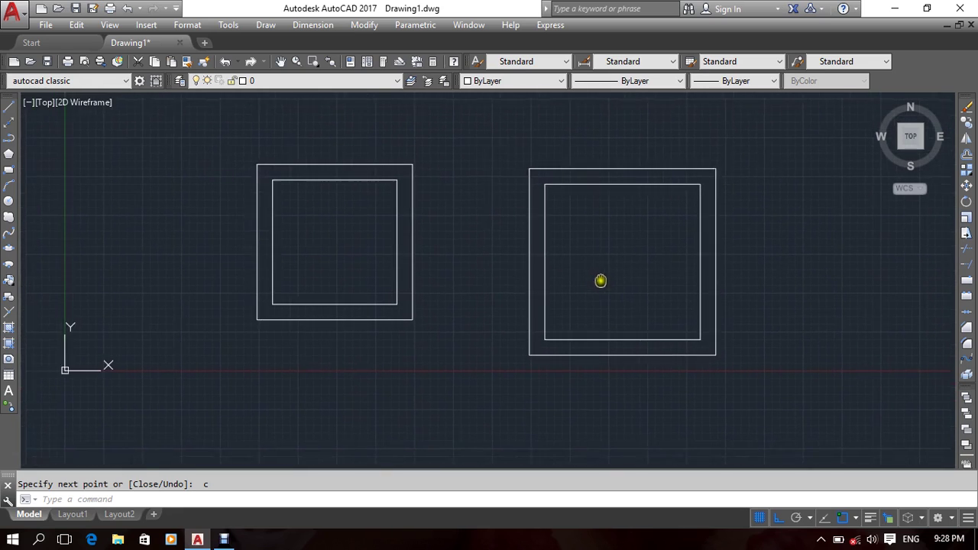
{"action": "scroll", "coordinate": [563, 203], "scroll_direction": "up", "scroll_amount": 2}
{"action": "middle_click_drag", "start_coordinate": [646, 164], "coordinate": [555, 185]}
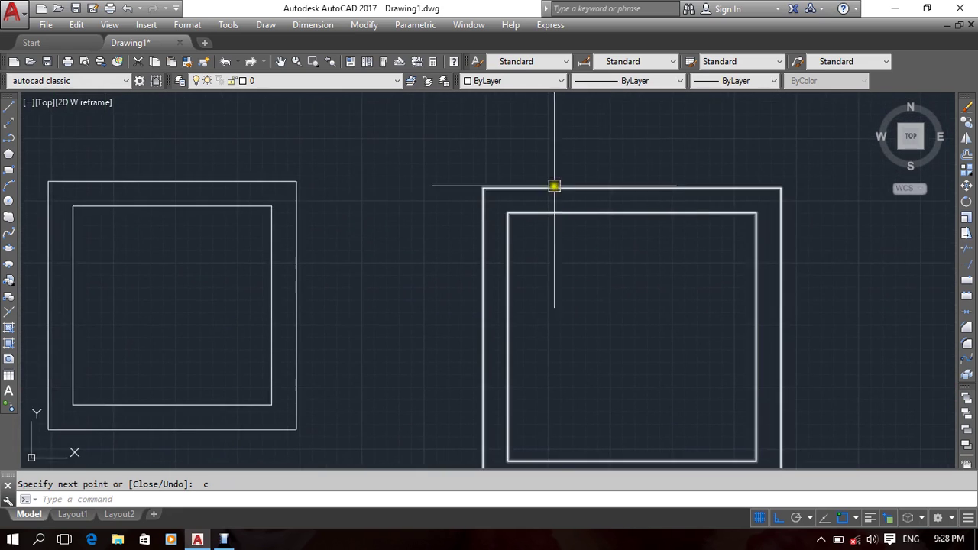
{"action": "middle_click_drag", "start_coordinate": [232, 269], "coordinate": [347, 260]}
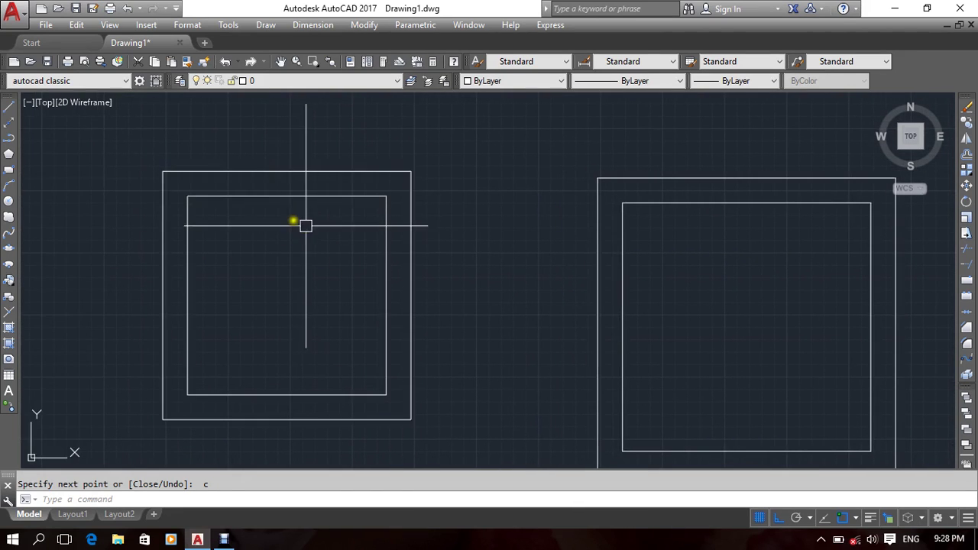
{"action": "scroll", "coordinate": [601, 306], "scroll_direction": "down", "scroll_amount": 2}
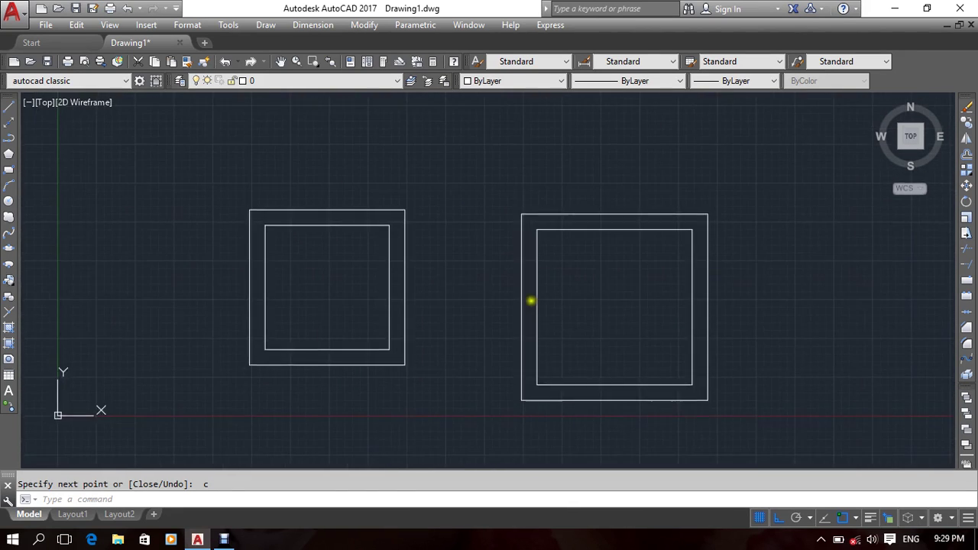
{"action": "middle_click_drag", "start_coordinate": [530, 301], "coordinate": [476, 314]}
{"action": "type", "text": "ml"}
{"action": "key", "text": "Return"}
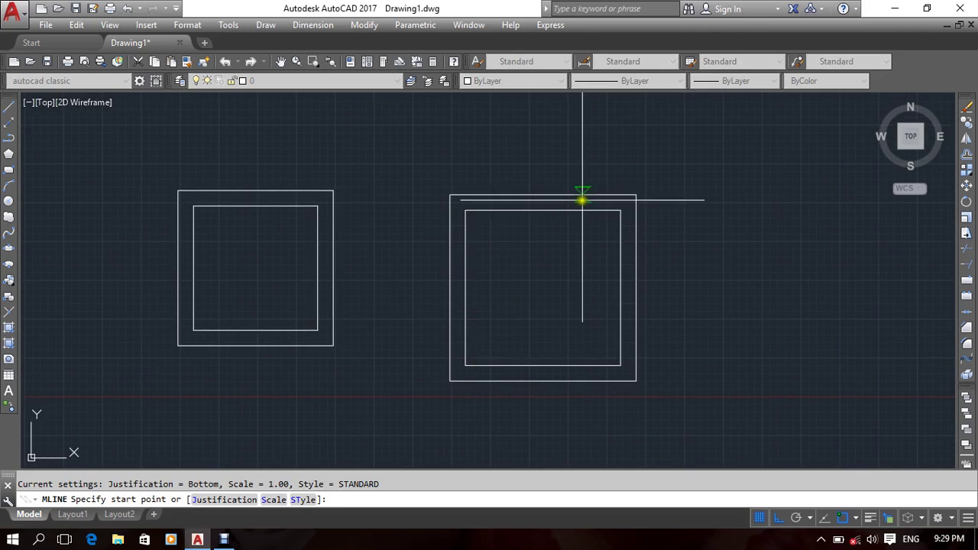
Draw a third Zero-justified closed square with 10-unit sides right of the others.
{"action": "middle_click_drag", "start_coordinate": [581, 197], "coordinate": [407, 216]}
{"action": "left_click", "coordinate": [224, 502]}
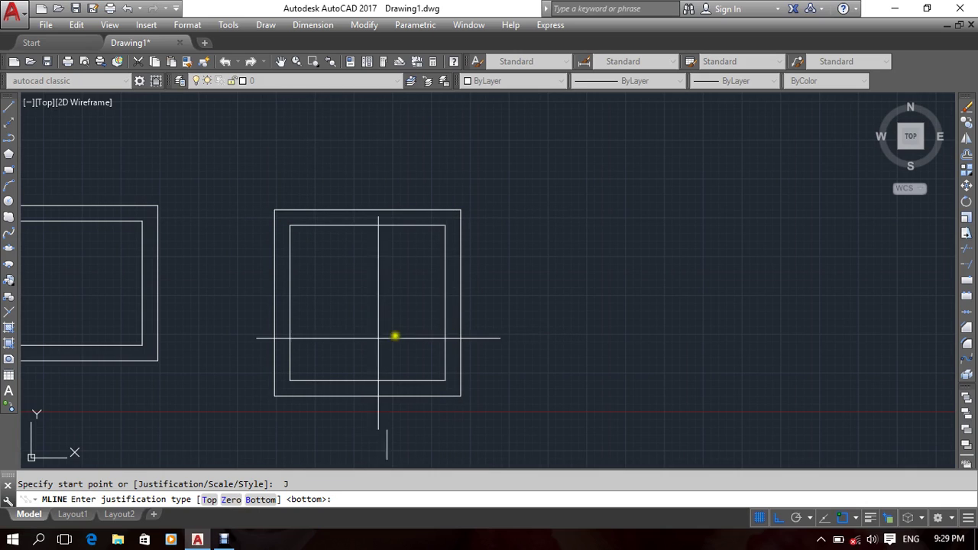
{"action": "middle_click_drag", "start_coordinate": [402, 286], "coordinate": [395, 271]}
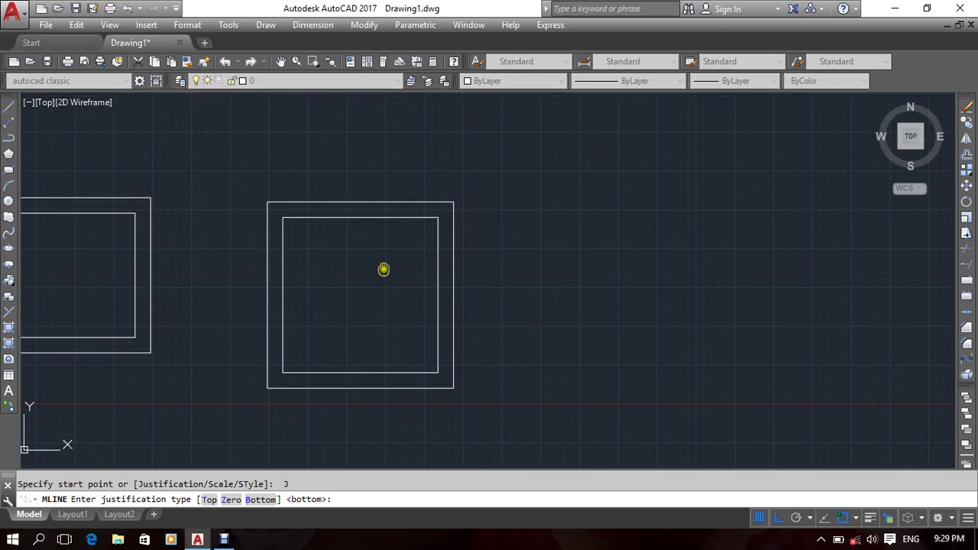
{"action": "left_click", "coordinate": [233, 501]}
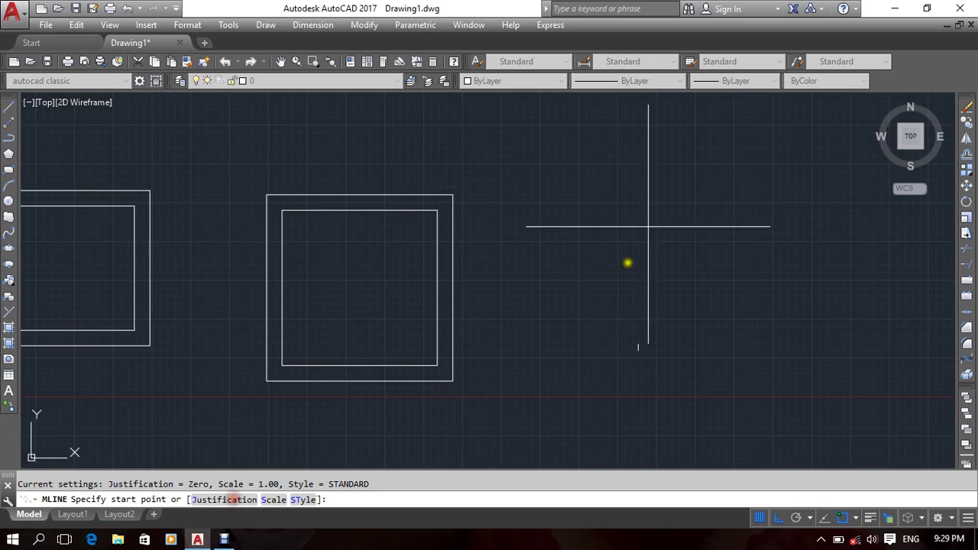
{"action": "left_click", "coordinate": [602, 212]}
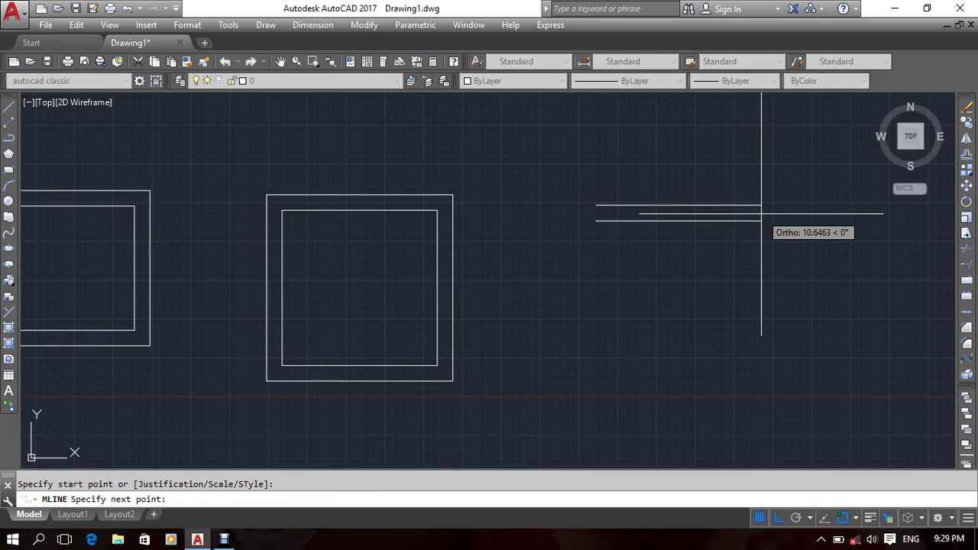
{"action": "type", "text": "10"}
{"action": "key", "text": "Return"}
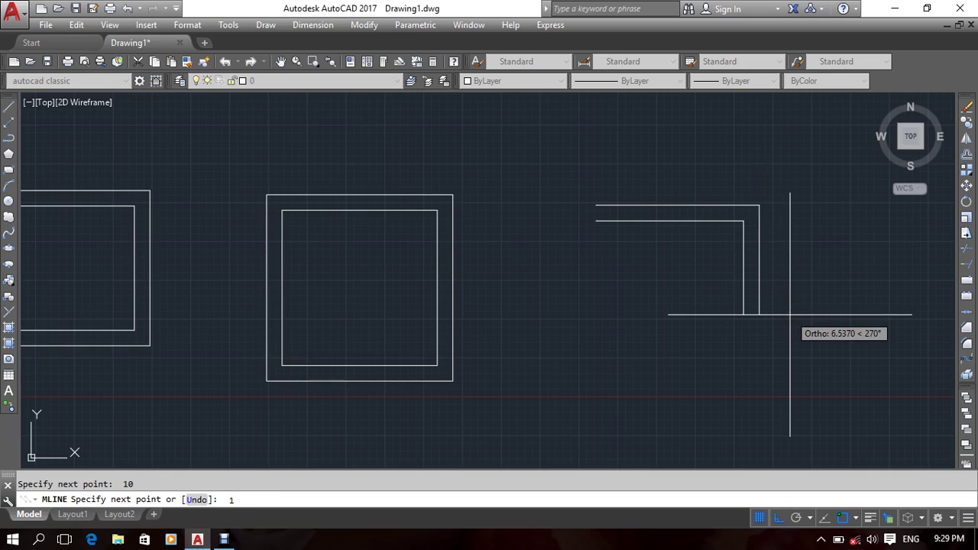
{"action": "key", "text": "Return"}
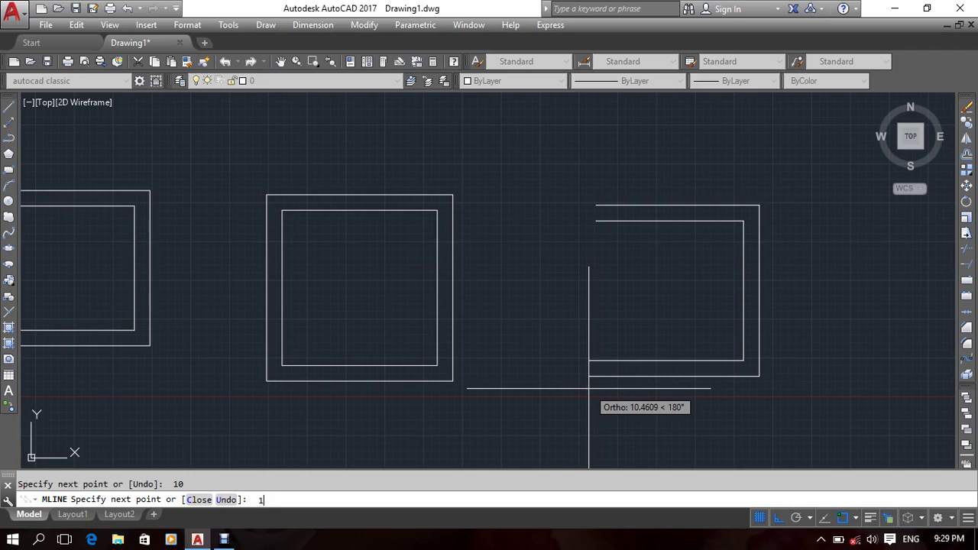
{"action": "type", "text": "0"}
{"action": "key", "text": "Return"}
{"action": "type", "text": "c"}
{"action": "key", "text": "Return"}
{"action": "key", "text": "Return"}
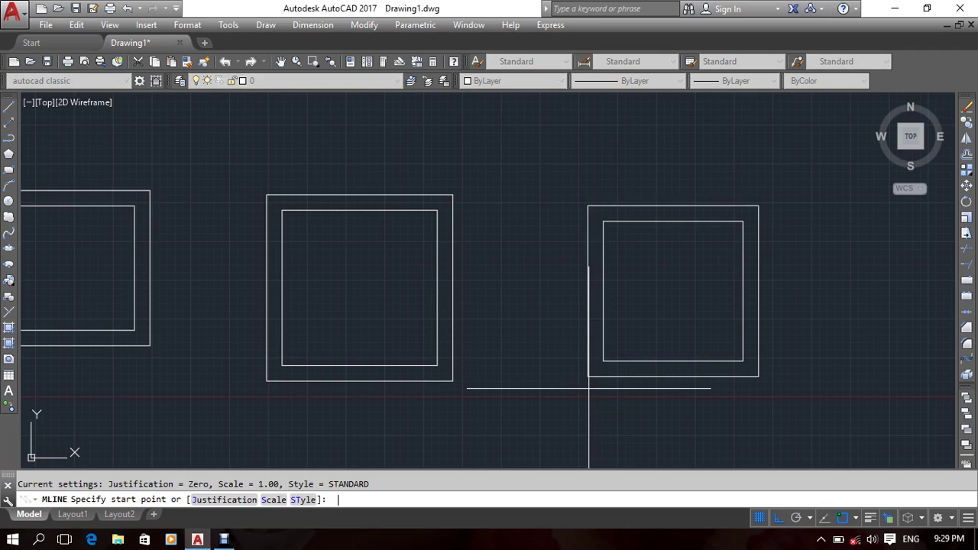
End the multiline, window-select the right square and zoom to inspect it.
{"action": "key", "text": "Escape"}
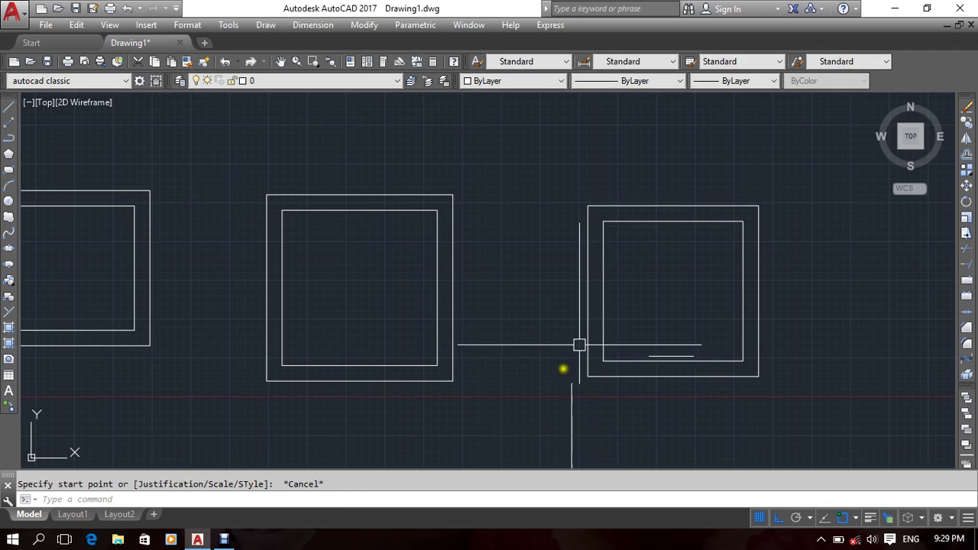
{"action": "left_click", "coordinate": [633, 255]}
{"action": "left_click", "coordinate": [511, 329]}
{"action": "scroll", "coordinate": [540, 171], "scroll_direction": "up", "scroll_amount": 5}
{"action": "scroll", "coordinate": [551, 198], "scroll_direction": "up", "scroll_amount": 6}
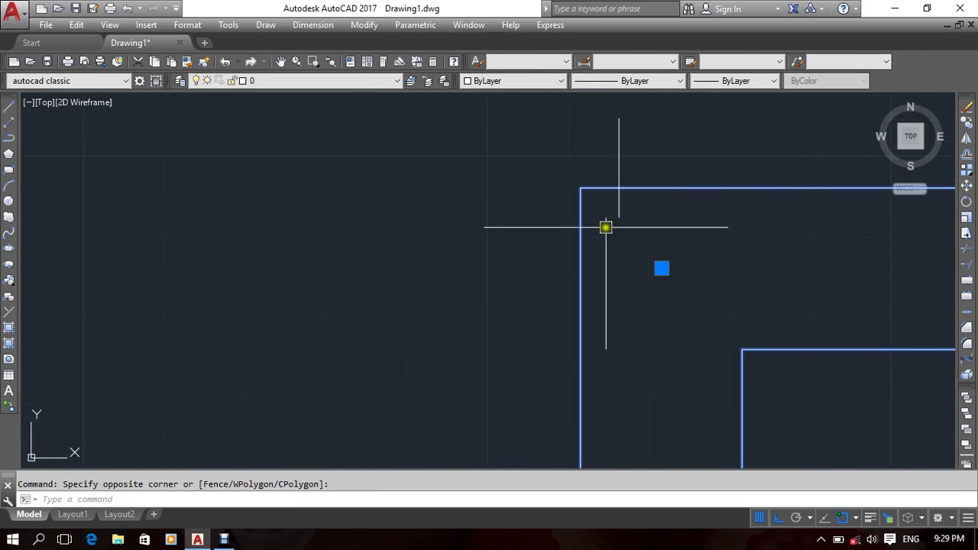
{"action": "scroll", "coordinate": [662, 268], "scroll_direction": "down", "scroll_amount": 8}
{"action": "scroll", "coordinate": [822, 293], "scroll_direction": "up", "scroll_amount": 4}
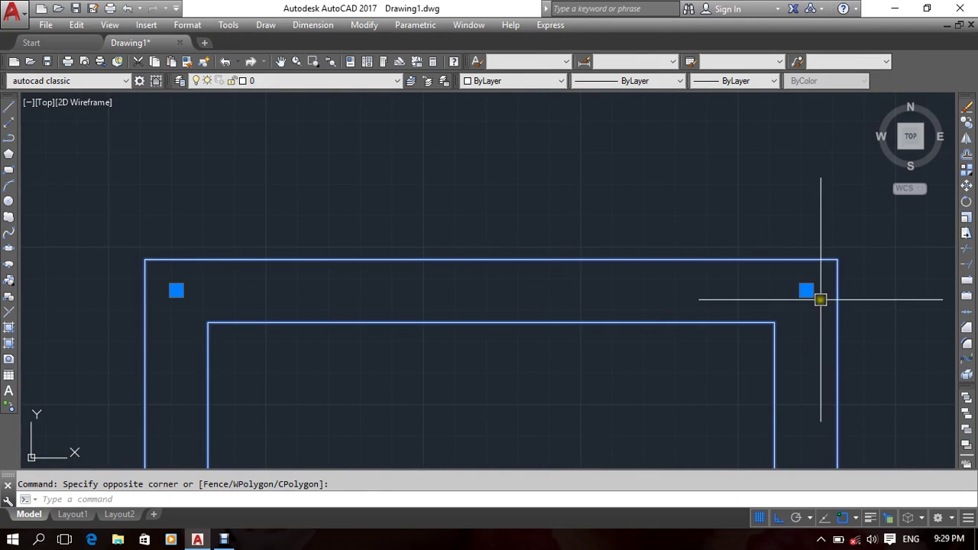
{"action": "scroll", "coordinate": [698, 282], "scroll_direction": "down", "scroll_amount": 2}
{"action": "key", "text": "Escape"}
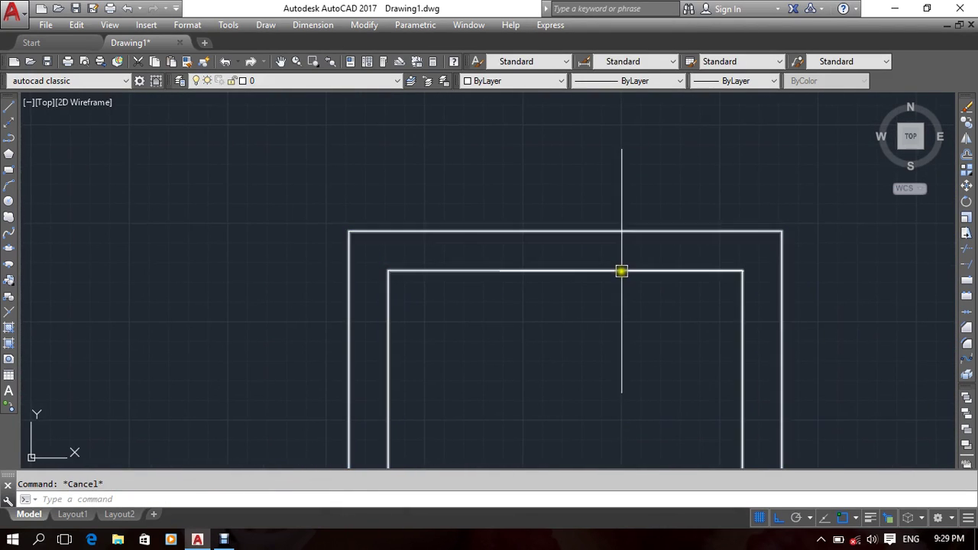
Select the left, right and middle squares together, then clear the selection.
{"action": "scroll", "coordinate": [580, 259], "scroll_direction": "down", "scroll_amount": 6}
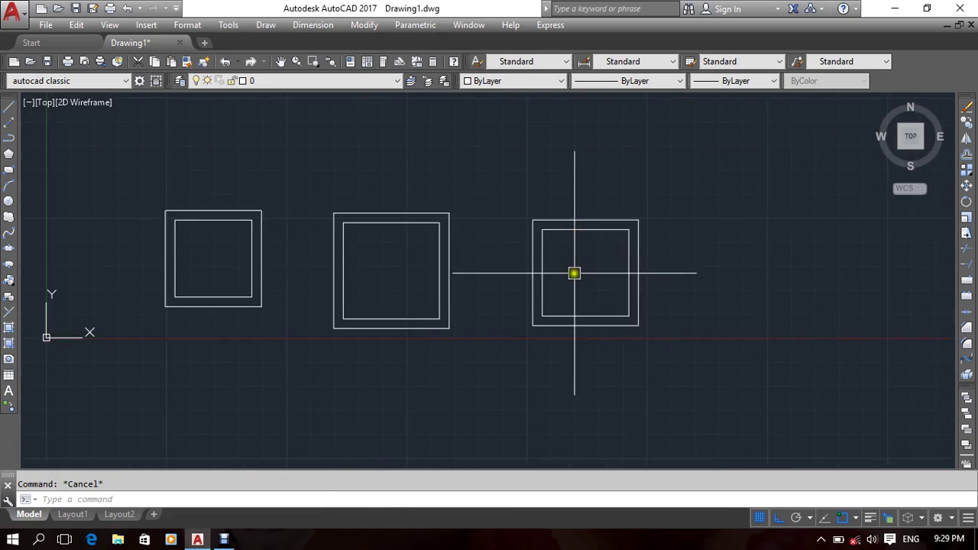
{"action": "scroll", "coordinate": [539, 253], "scroll_direction": "up", "scroll_amount": 2}
{"action": "scroll", "coordinate": [537, 293], "scroll_direction": "down", "scroll_amount": 2}
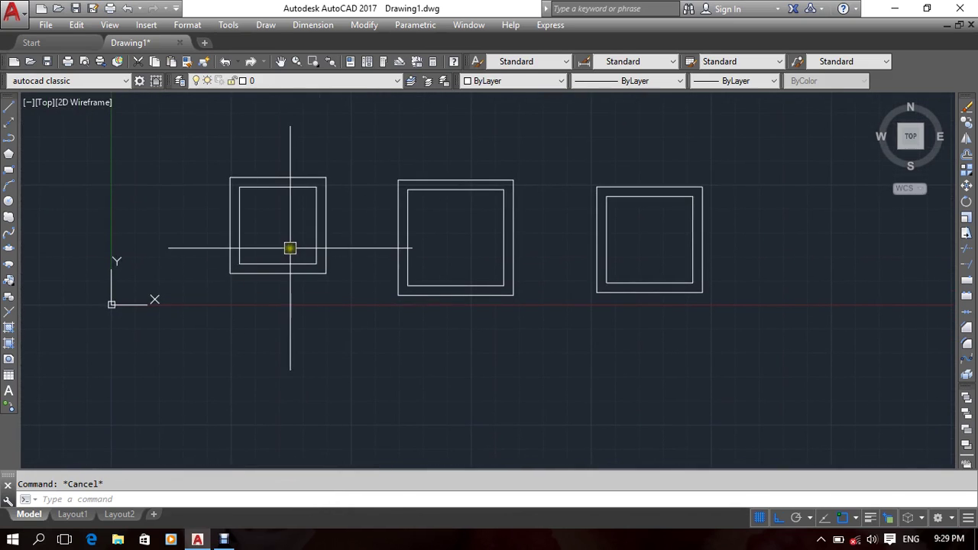
{"action": "left_click", "coordinate": [280, 289]}
{"action": "left_click", "coordinate": [233, 200]}
{"action": "left_click", "coordinate": [648, 236]}
{"action": "left_click", "coordinate": [527, 345]}
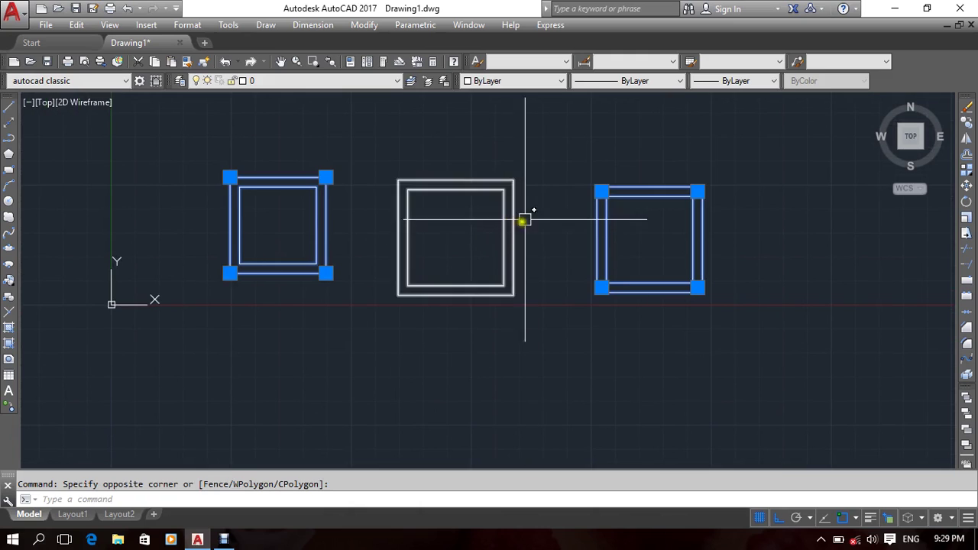
{"action": "left_click", "coordinate": [459, 251]}
{"action": "key", "text": "Escape"}
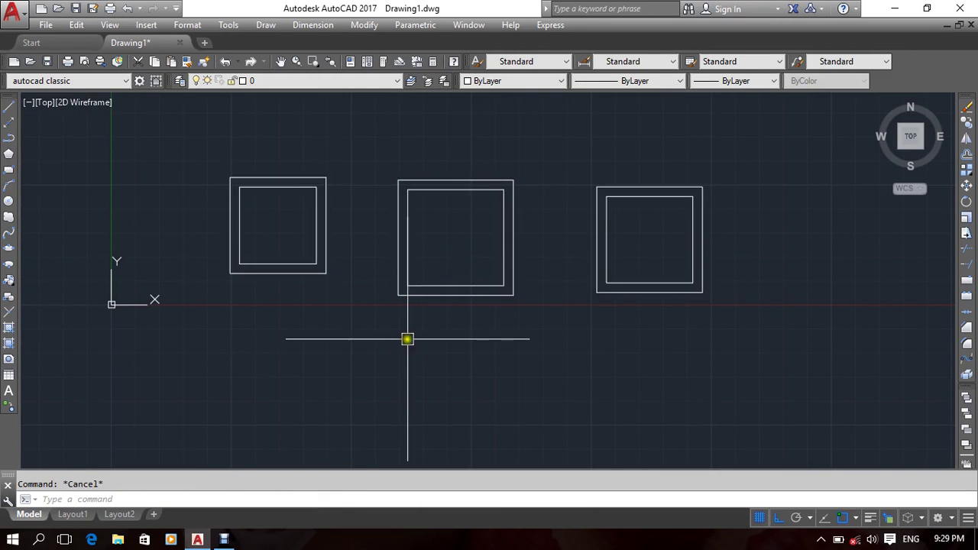
Pan and zoom to recentre the three squares and start a new ML multiline.
{"action": "scroll", "coordinate": [436, 336], "scroll_direction": "down", "scroll_amount": 2}
{"action": "scroll", "coordinate": [520, 318], "scroll_direction": "down", "scroll_amount": 2}
{"action": "scroll", "coordinate": [534, 294], "scroll_direction": "up", "scroll_amount": 2}
{"action": "middle_click_drag", "start_coordinate": [511, 280], "coordinate": [443, 255]}
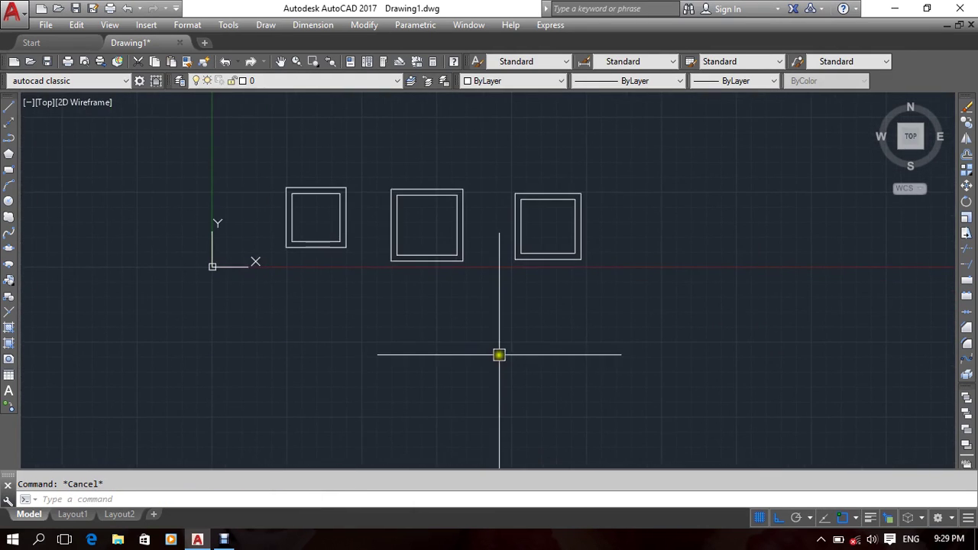
{"action": "middle_click_drag", "start_coordinate": [475, 356], "coordinate": [515, 395]}
{"action": "scroll", "coordinate": [500, 285], "scroll_direction": "up", "scroll_amount": 4}
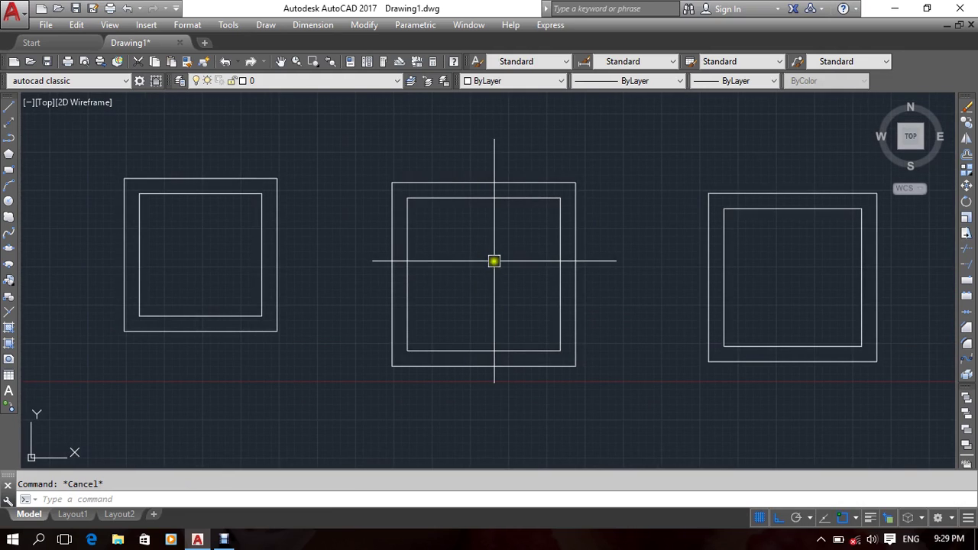
{"action": "scroll", "coordinate": [496, 286], "scroll_direction": "down", "scroll_amount": 2}
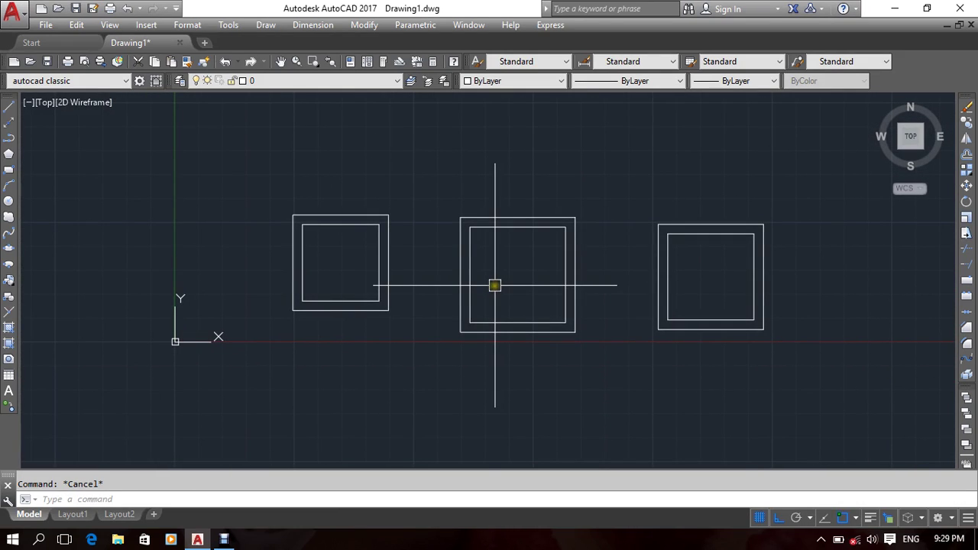
{"action": "type", "text": "ml"}
{"action": "key", "text": "Return"}
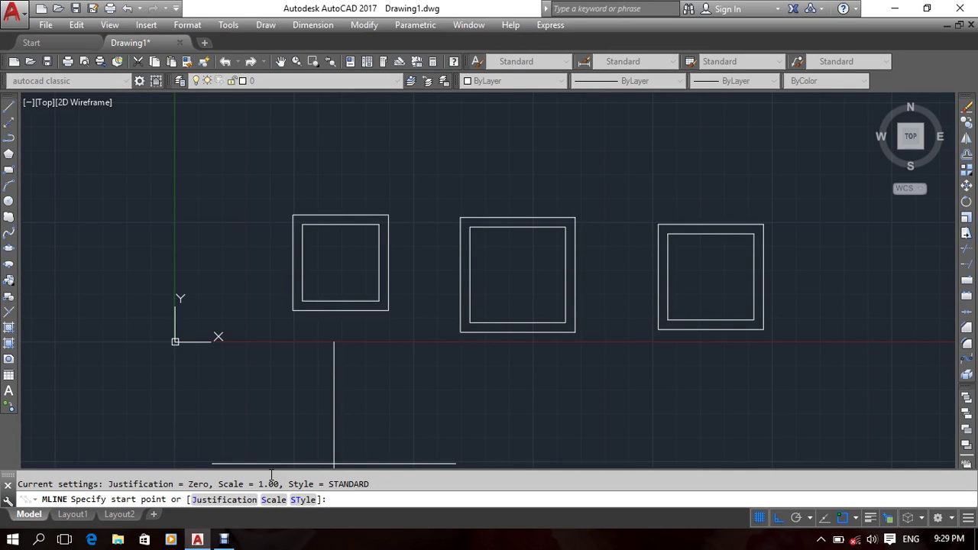
Cancel the multiline, pan over, and window-select all three square frames.
{"action": "key", "text": "Escape"}
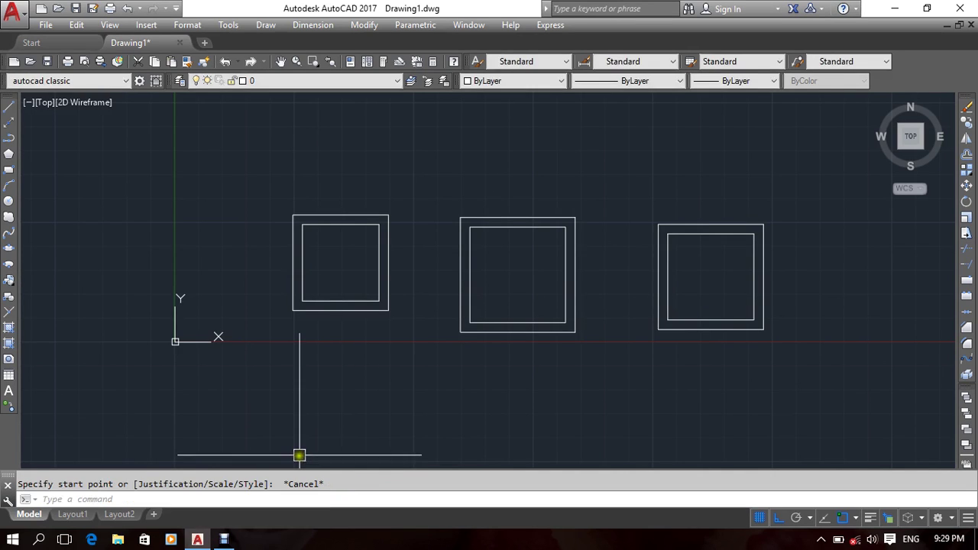
{"action": "scroll", "coordinate": [409, 353], "scroll_direction": "down", "scroll_amount": 4}
{"action": "middle_click_drag", "start_coordinate": [413, 354], "coordinate": [450, 329]}
{"action": "scroll", "coordinate": [489, 327], "scroll_direction": "up", "scroll_amount": 2}
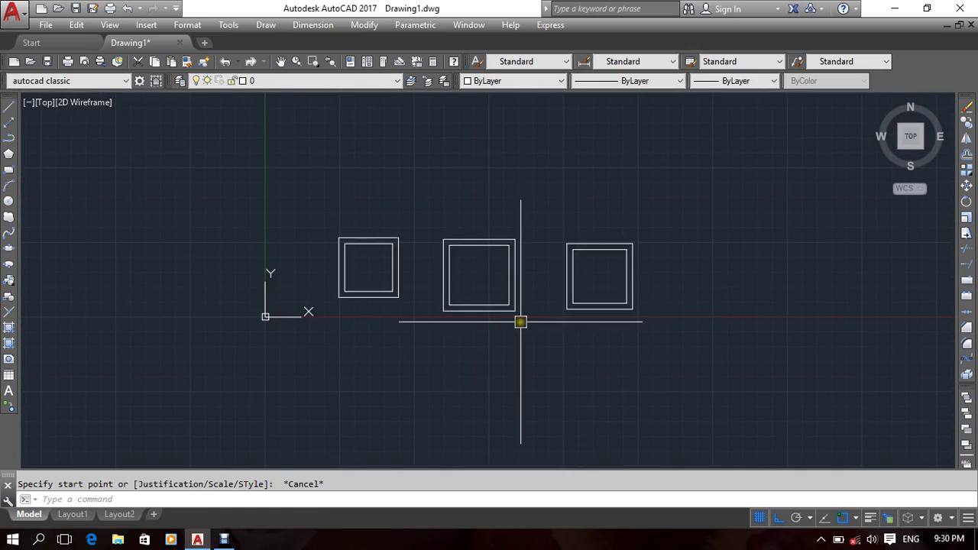
{"action": "middle_click_drag", "start_coordinate": [519, 323], "coordinate": [548, 332]}
{"action": "left_click", "coordinate": [774, 249]}
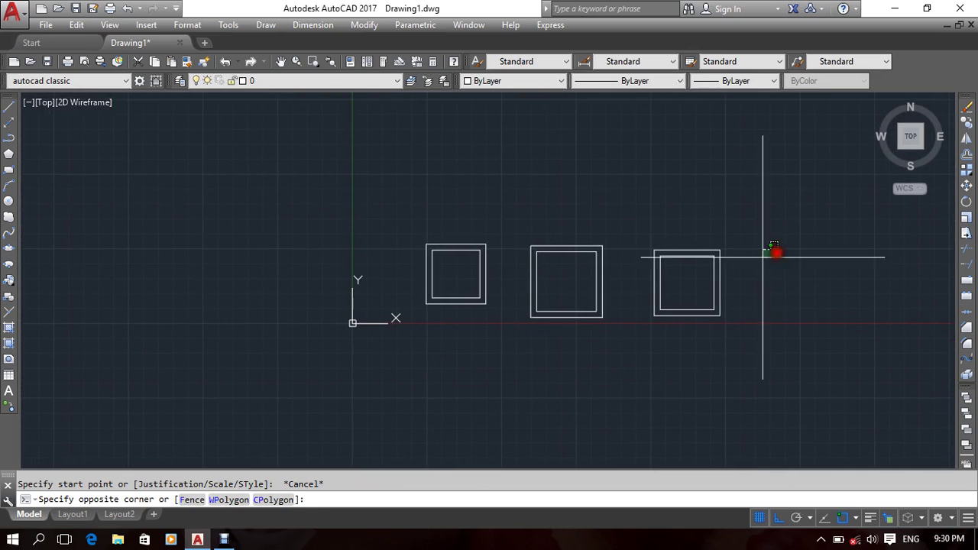
{"action": "left_click", "coordinate": [445, 296]}
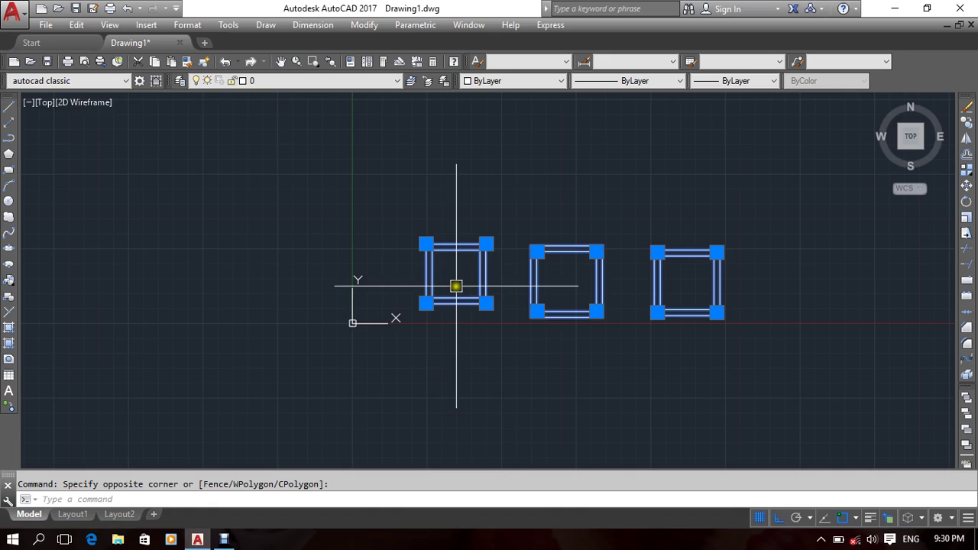
Select everything with Ctrl+A and delete the three squares.
{"action": "key", "text": "Escape"}
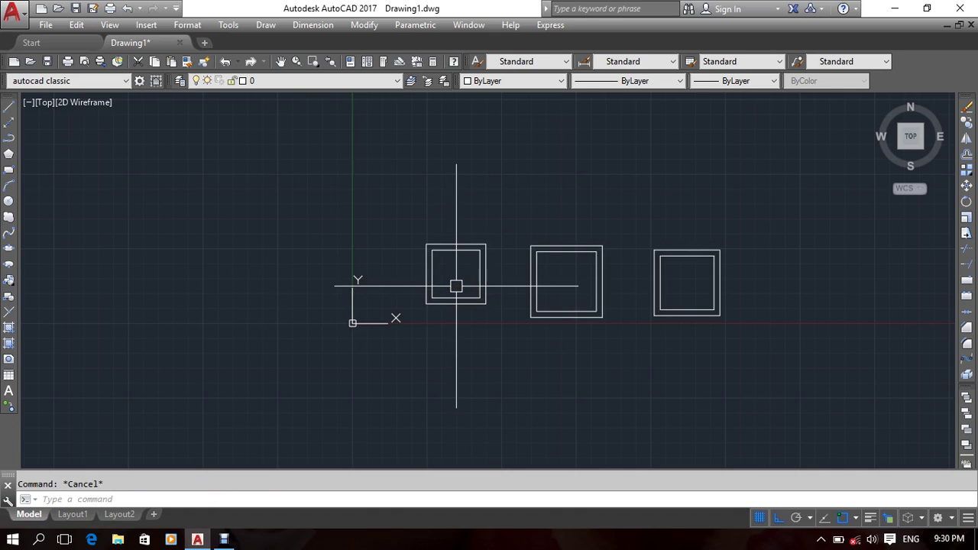
{"action": "key", "text": "ctrl+a"}
{"action": "key", "text": "Delete"}
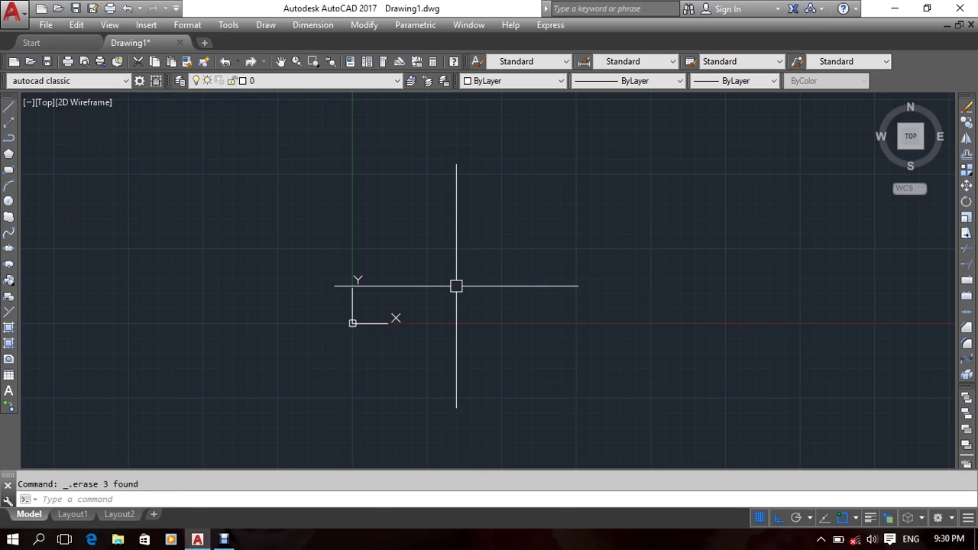
{"action": "middle_click_drag", "start_coordinate": [455, 285], "coordinate": [376, 294]}
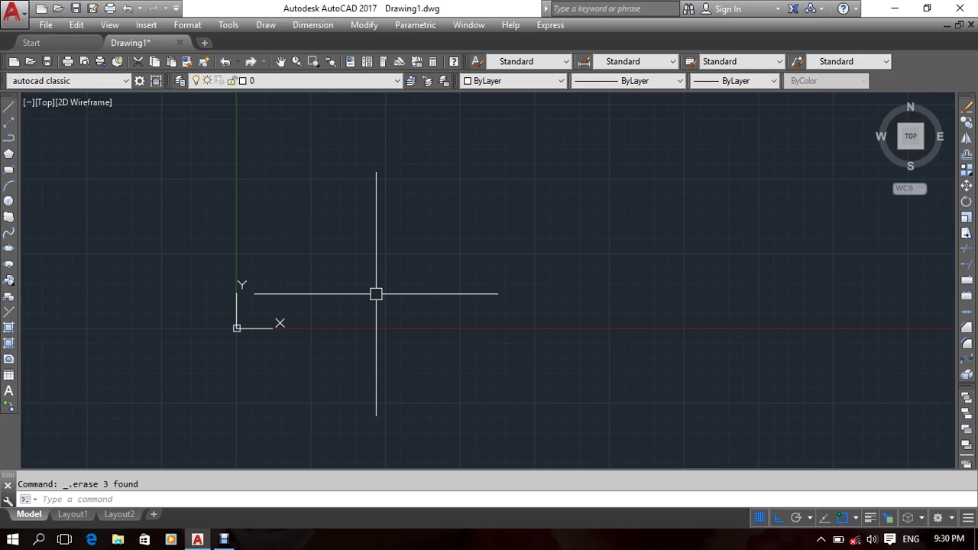
Open Format > Multiline Style and choose Modify for the STANDARD style.
{"action": "left_click", "coordinate": [196, 31]}
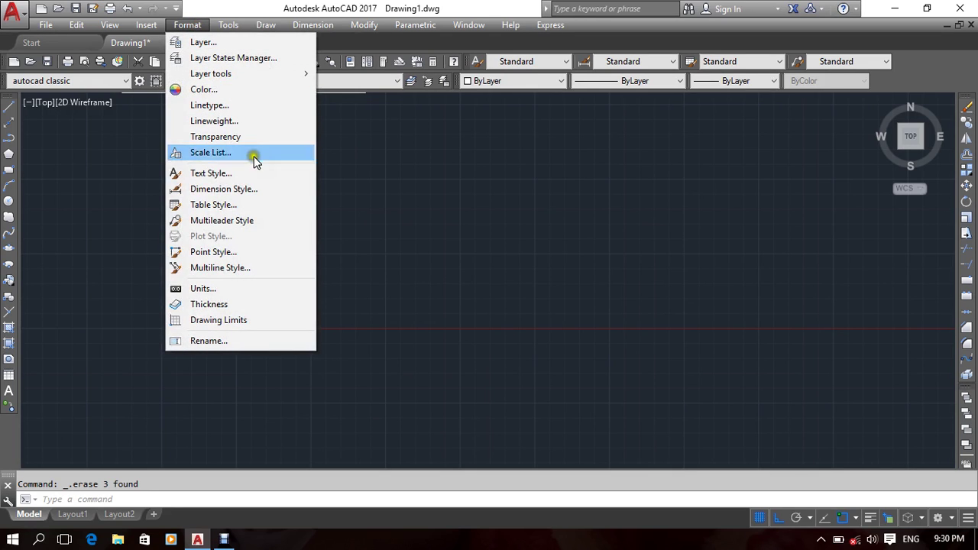
{"action": "left_click", "coordinate": [238, 272]}
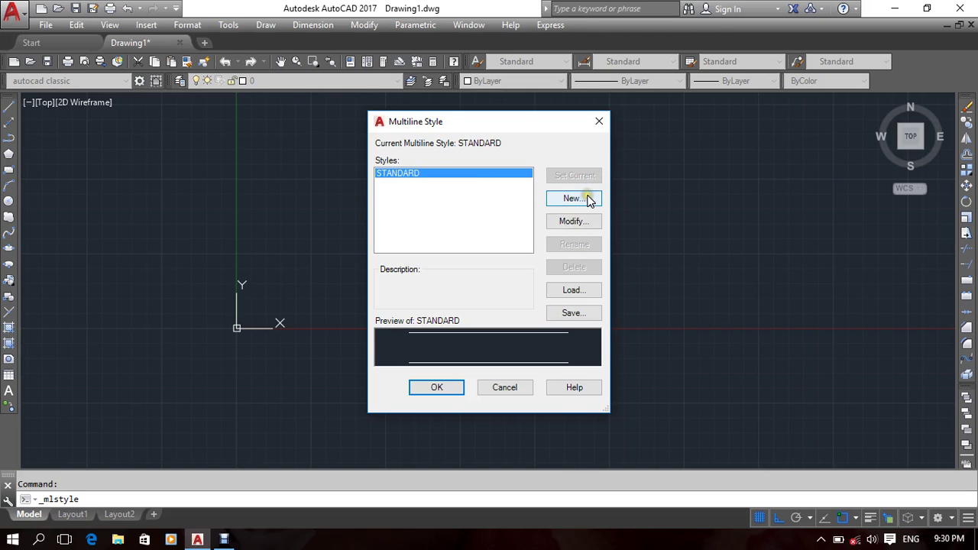
{"action": "left_click", "coordinate": [576, 221]}
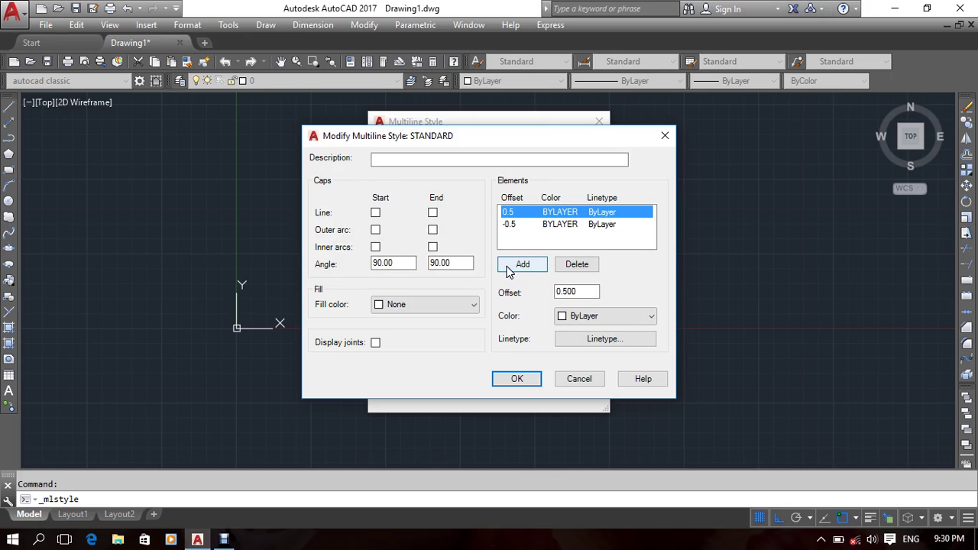
Add two new 0-offset line elements to the STANDARD style's element list.
{"action": "left_click", "coordinate": [516, 222]}
{"action": "left_click", "coordinate": [523, 237]}
{"action": "left_click", "coordinate": [498, 201]}
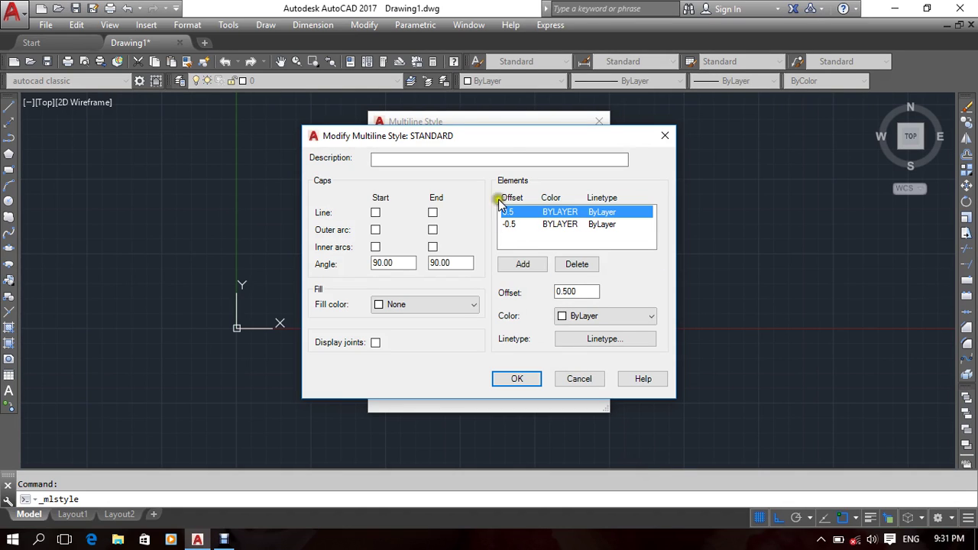
{"action": "left_click", "coordinate": [528, 212]}
{"action": "left_click", "coordinate": [537, 229]}
{"action": "left_click", "coordinate": [523, 267]}
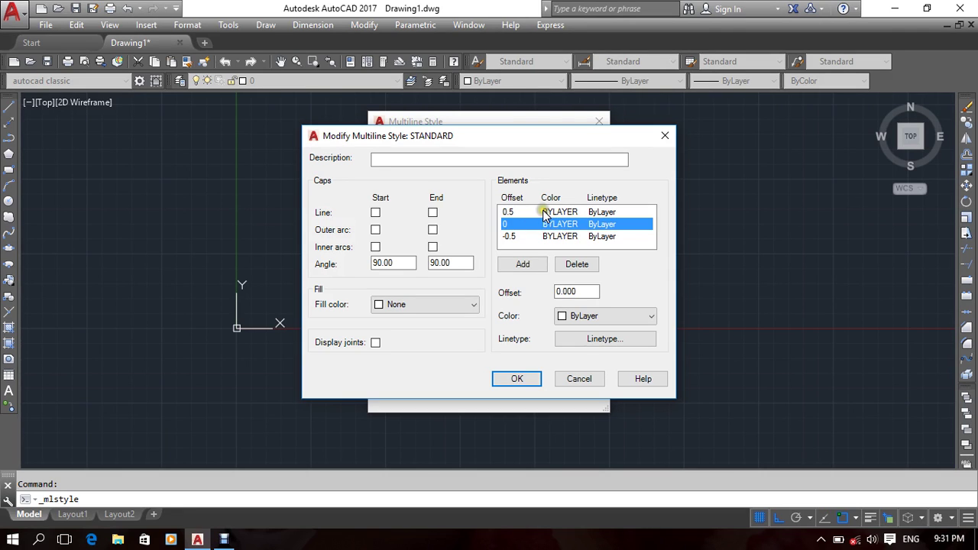
{"action": "left_click", "coordinate": [524, 275]}
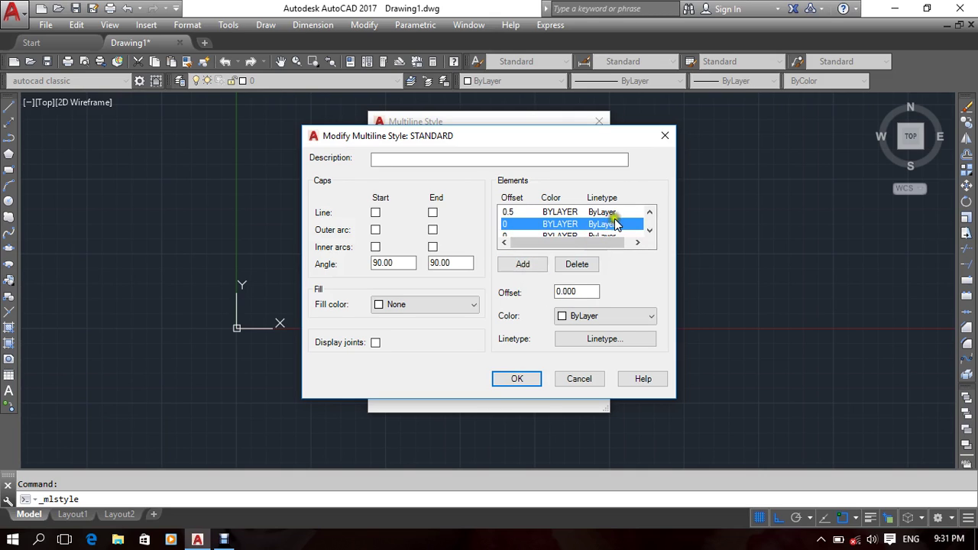
Reselect the 0.5 element and highlight its Offset value for editing.
{"action": "left_click", "coordinate": [649, 231]}
{"action": "left_click", "coordinate": [649, 231]}
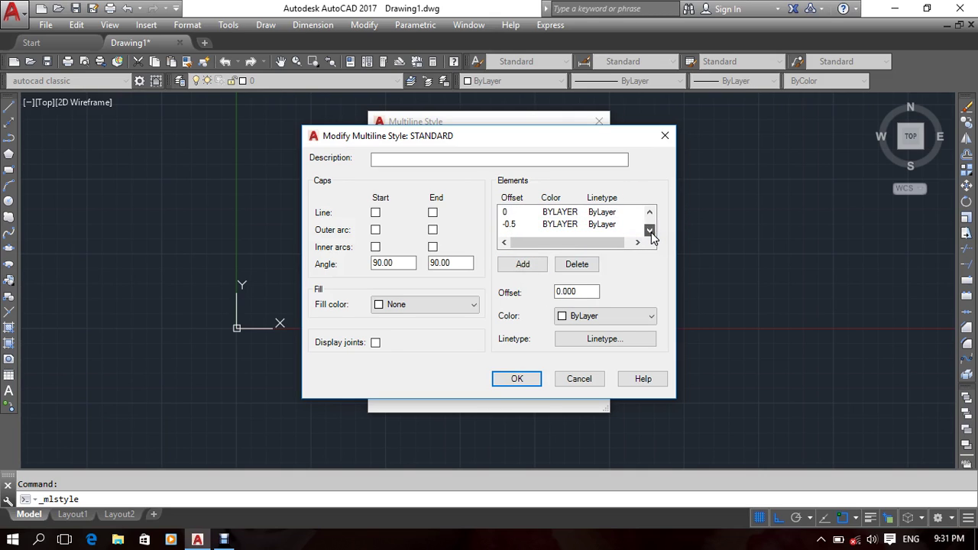
{"action": "left_click", "coordinate": [650, 213]}
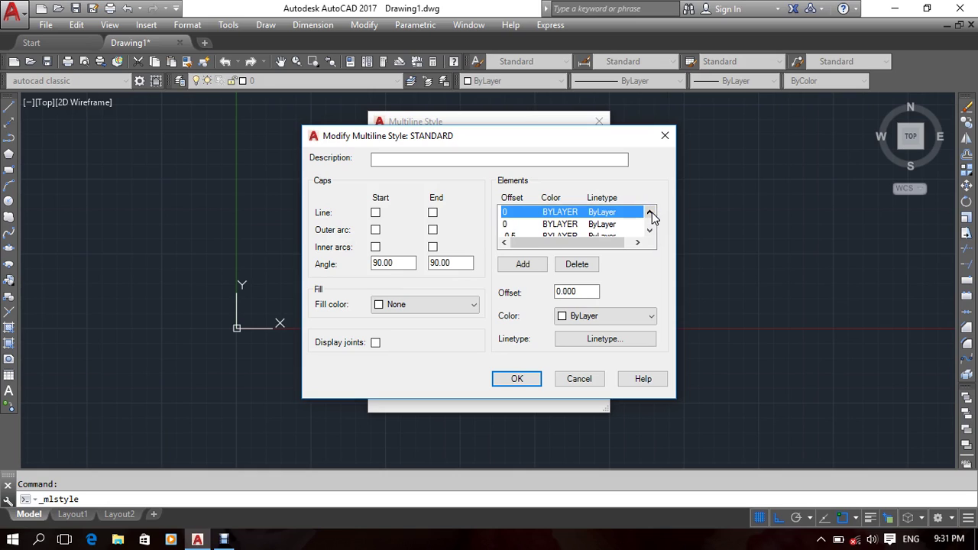
{"action": "left_click", "coordinate": [650, 213]}
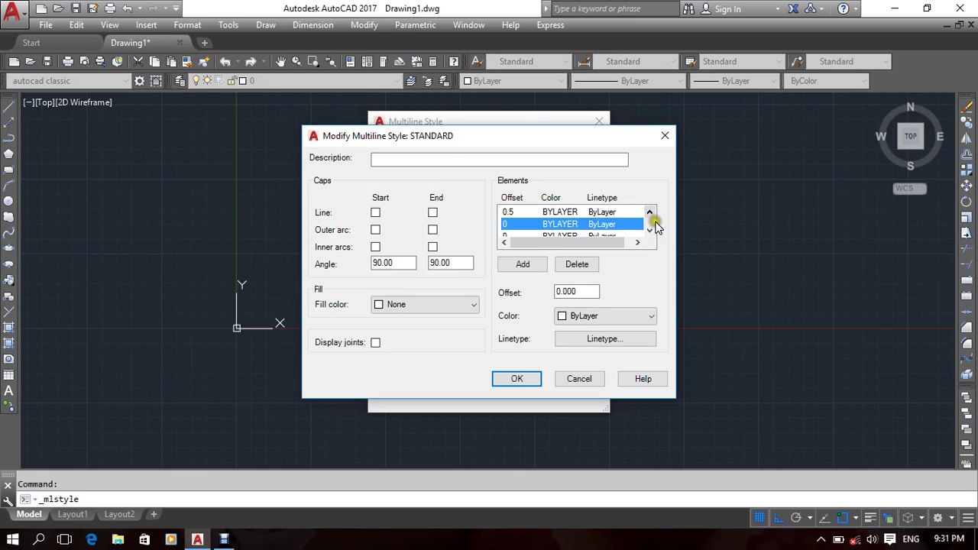
{"action": "left_click", "coordinate": [649, 230]}
{"action": "left_click", "coordinate": [650, 214]}
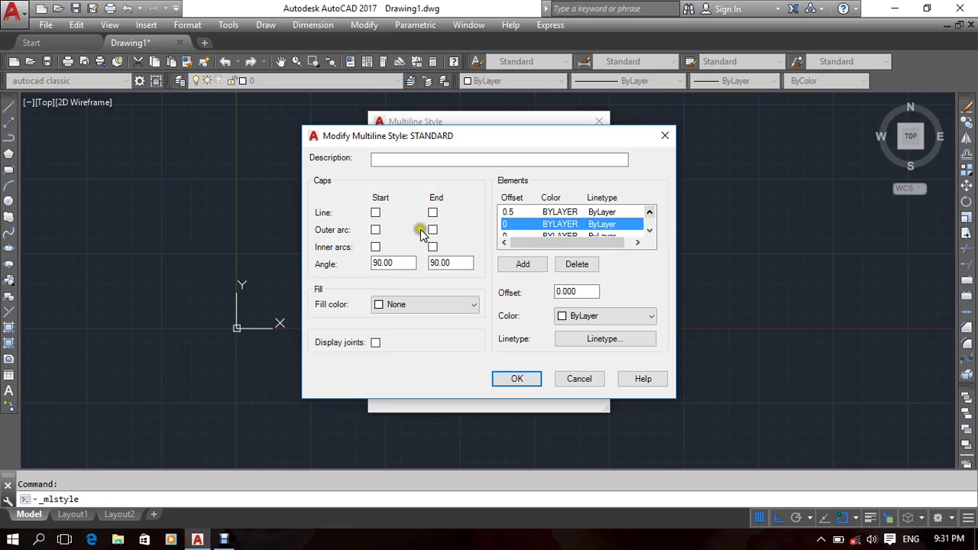
{"action": "left_click", "coordinate": [509, 211]}
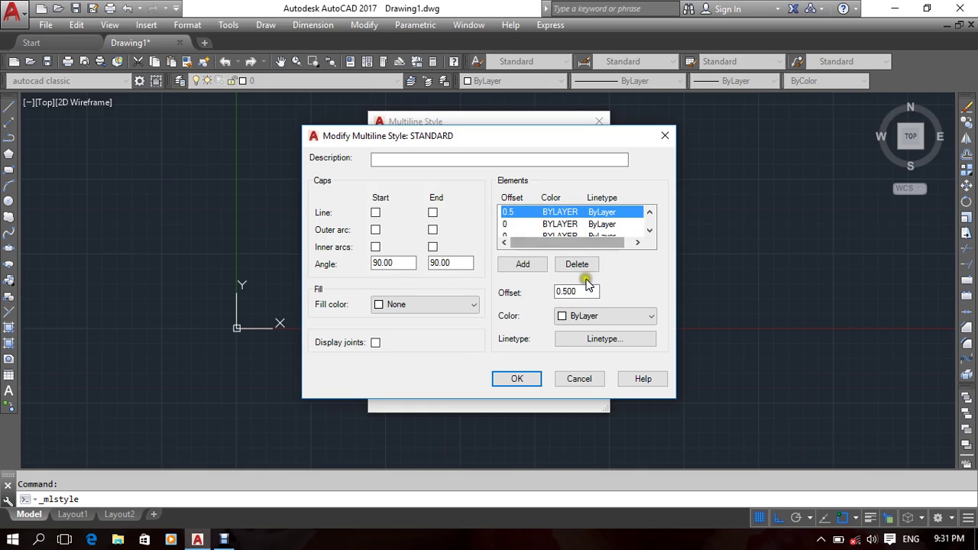
{"action": "left_click_drag", "start_coordinate": [584, 291], "coordinate": [550, 294]}
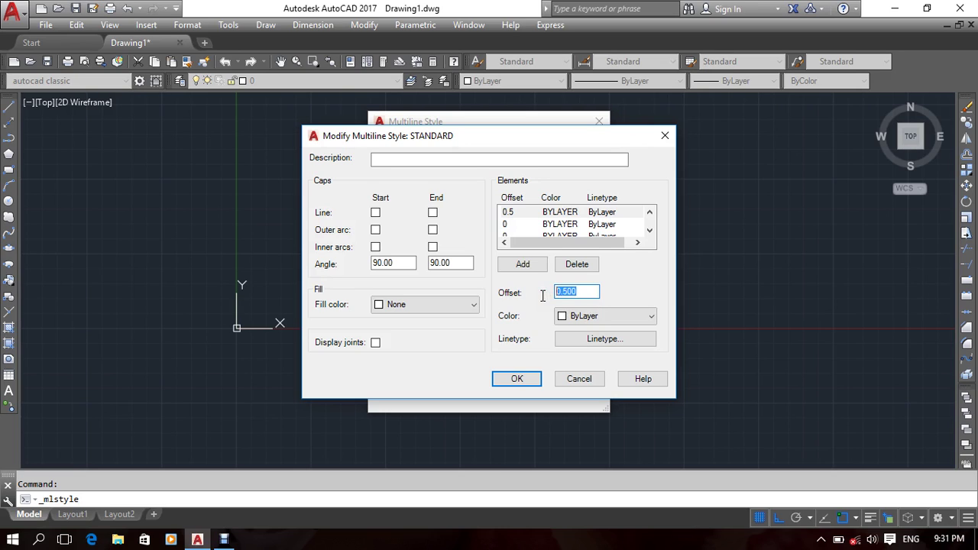
Change the 0.5 element's offset to 1 and one 0 element's offset to 0.5.
{"action": "key", "text": "BackSpace"}
{"action": "left_click", "coordinate": [509, 225]}
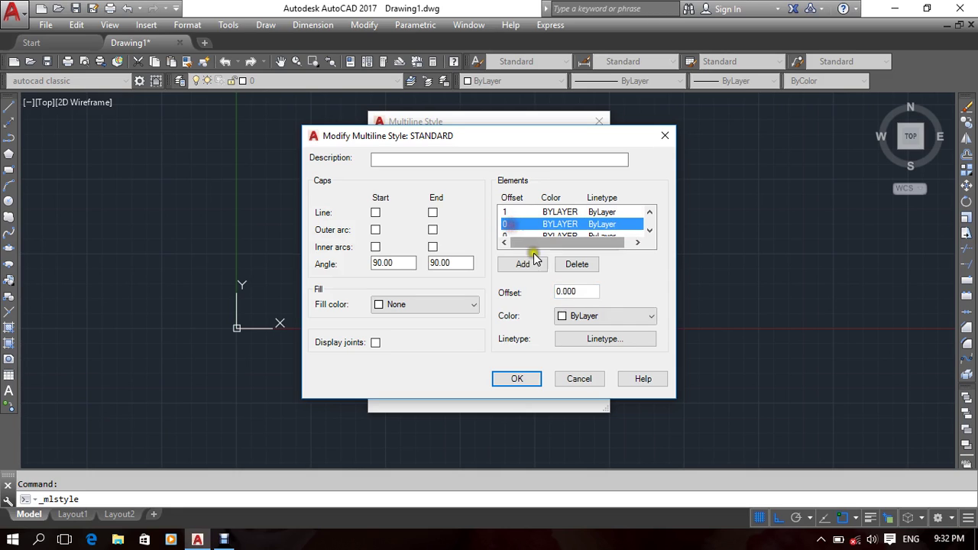
{"action": "double_click", "coordinate": [593, 296]}
{"action": "key", "text": "BackSpace"}
{"action": "type", "text": ".5"}
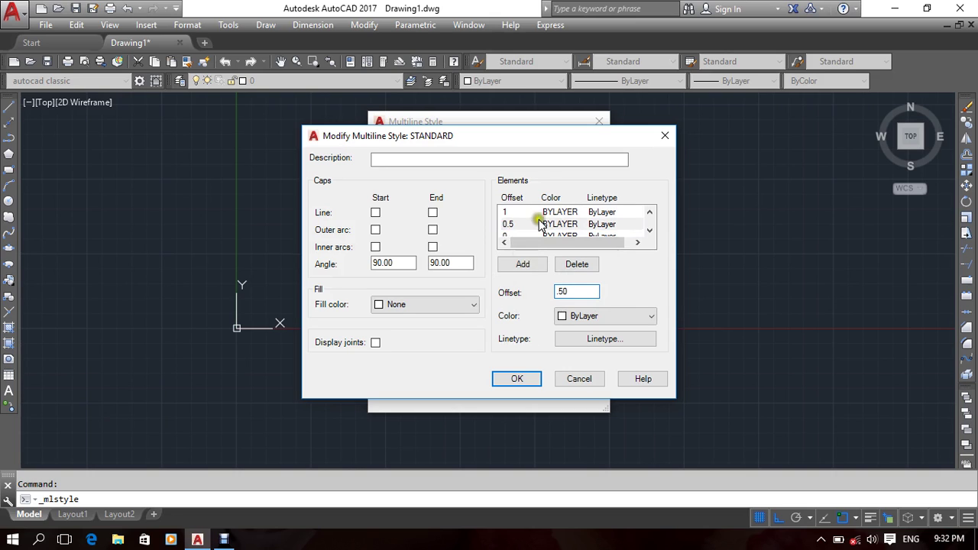
Check each element row to confirm offsets 1, 0.5, 0 and -0.5.
{"action": "left_click", "coordinate": [575, 236]}
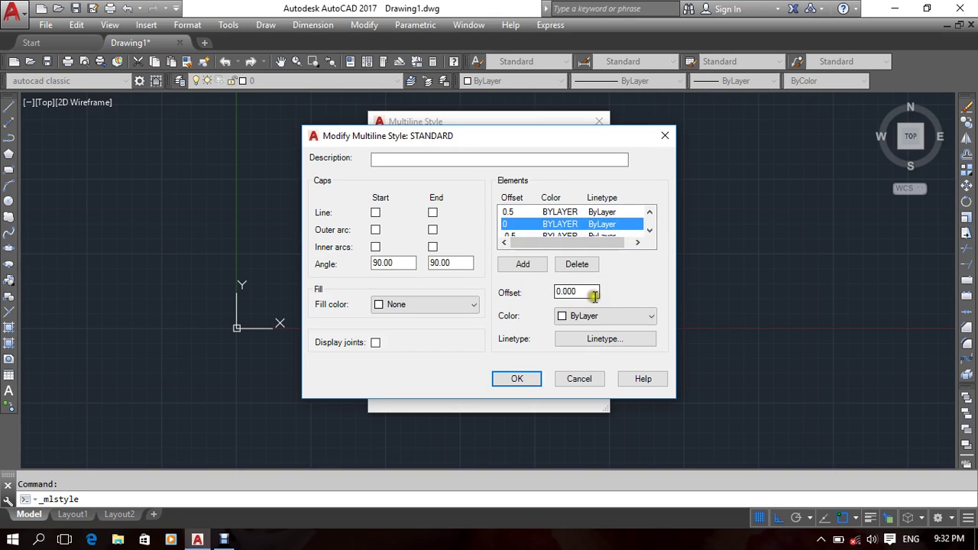
{"action": "scroll", "coordinate": [614, 237], "scroll_direction": "down", "scroll_amount": 1}
{"action": "left_click", "coordinate": [563, 223]}
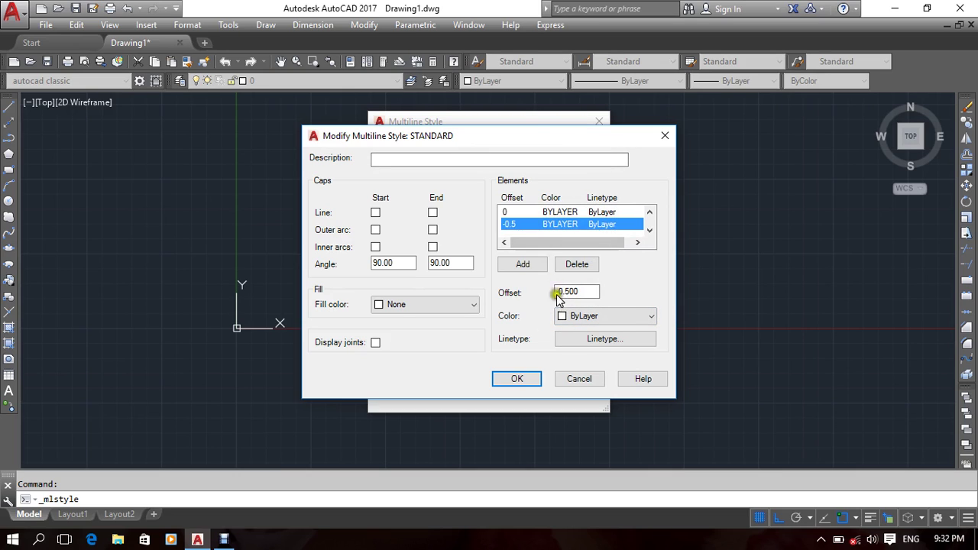
{"action": "left_click", "coordinate": [582, 212]}
{"action": "scroll", "coordinate": [589, 231], "scroll_direction": "up", "scroll_amount": 1}
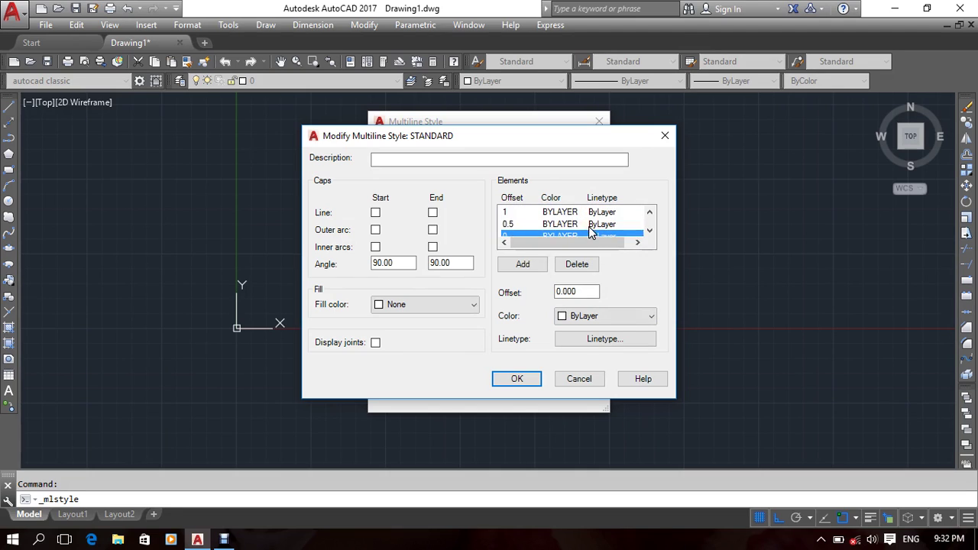
{"action": "left_click", "coordinate": [563, 212]}
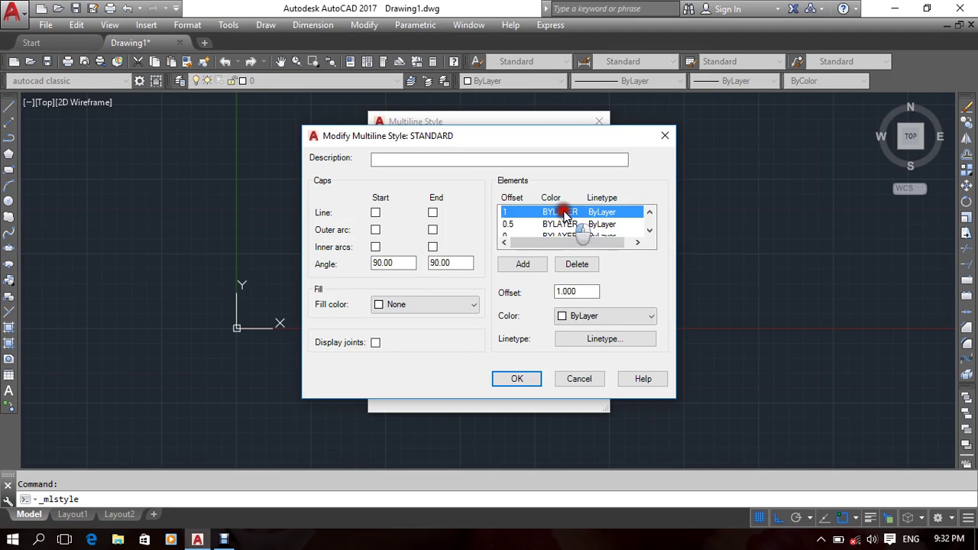
Color the STANDARD style's 0-offset middle element Green and confirm both multiline style dialogs.
{"action": "left_click", "coordinate": [574, 317]}
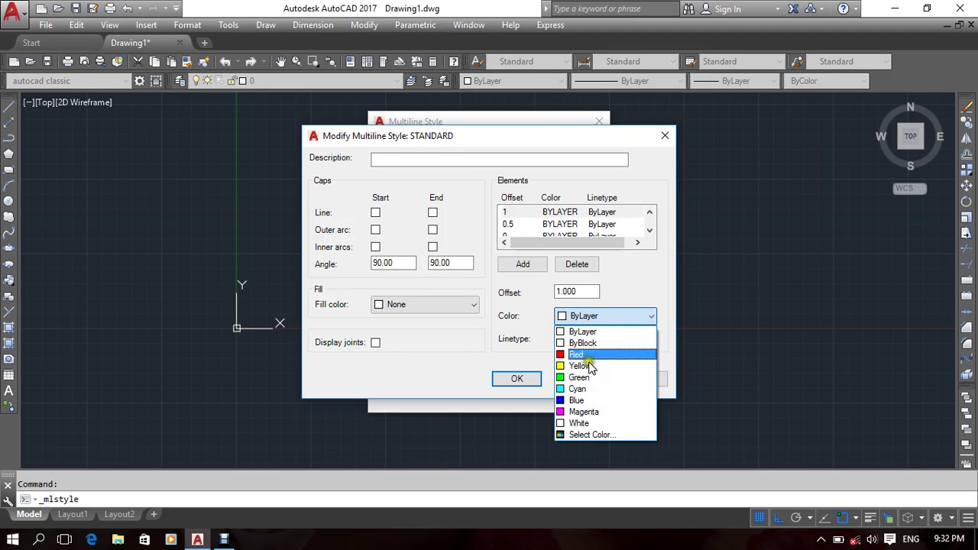
{"action": "left_click", "coordinate": [620, 317]}
{"action": "left_click", "coordinate": [634, 346]}
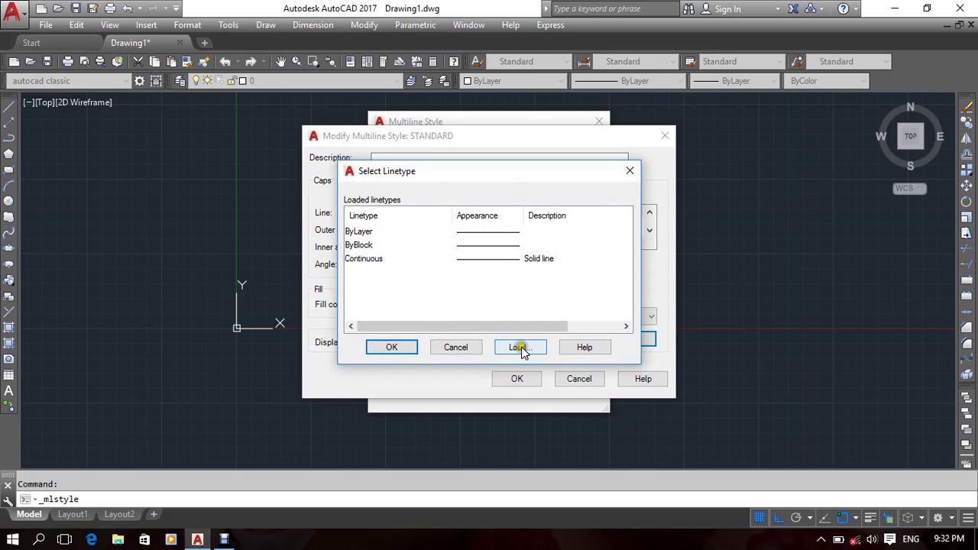
{"action": "left_click", "coordinate": [463, 349]}
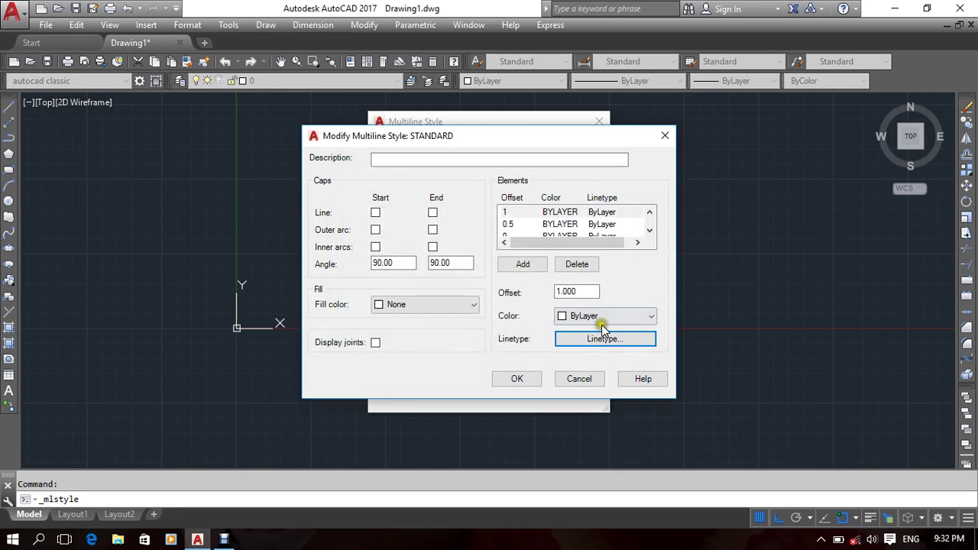
{"action": "left_click", "coordinate": [527, 224]}
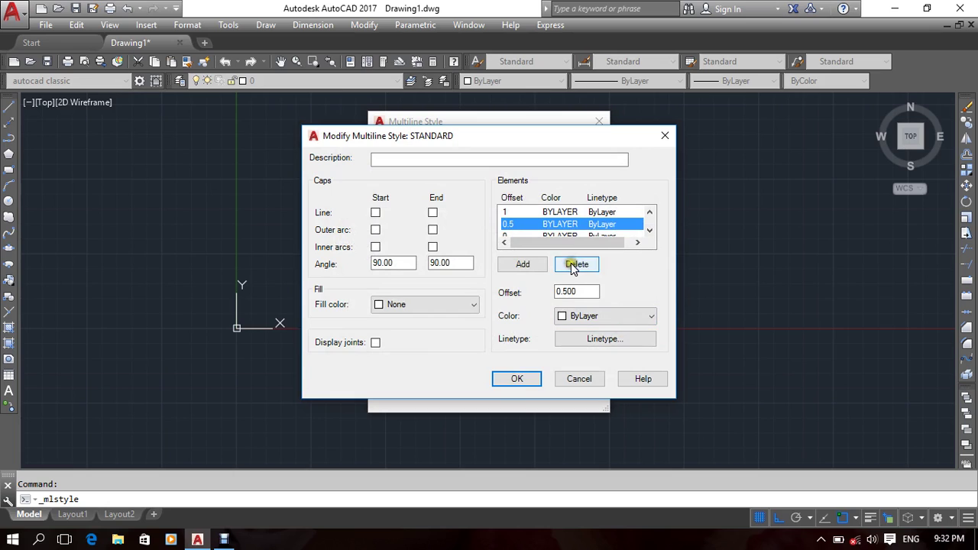
{"action": "left_click", "coordinate": [595, 234]}
{"action": "scroll", "coordinate": [556, 230], "scroll_direction": "down", "scroll_amount": 1}
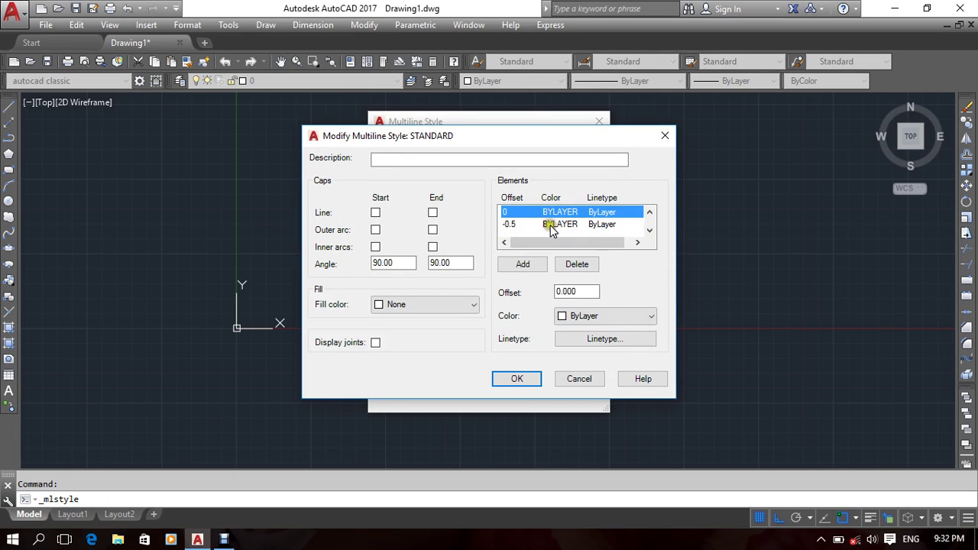
{"action": "scroll", "coordinate": [551, 229], "scroll_direction": "up", "scroll_amount": 1}
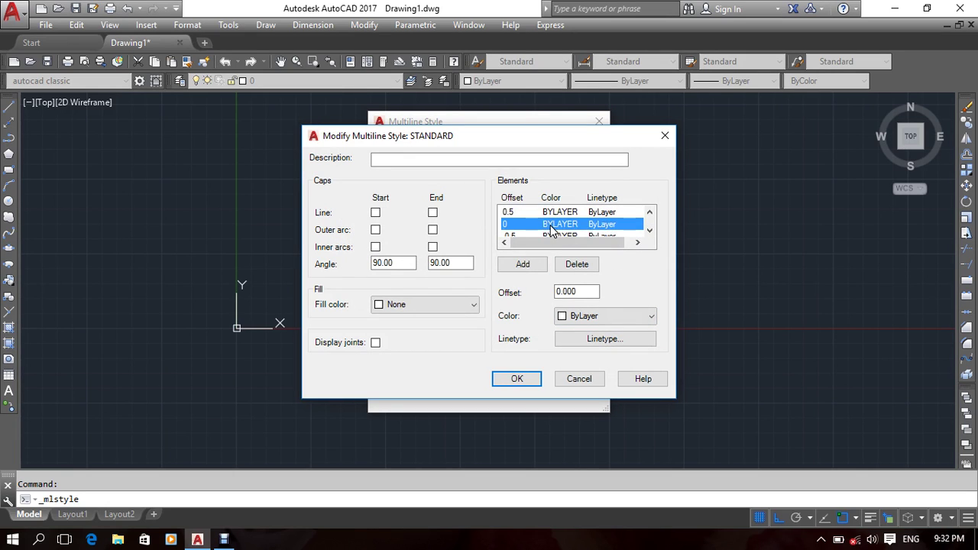
{"action": "left_click", "coordinate": [578, 318]}
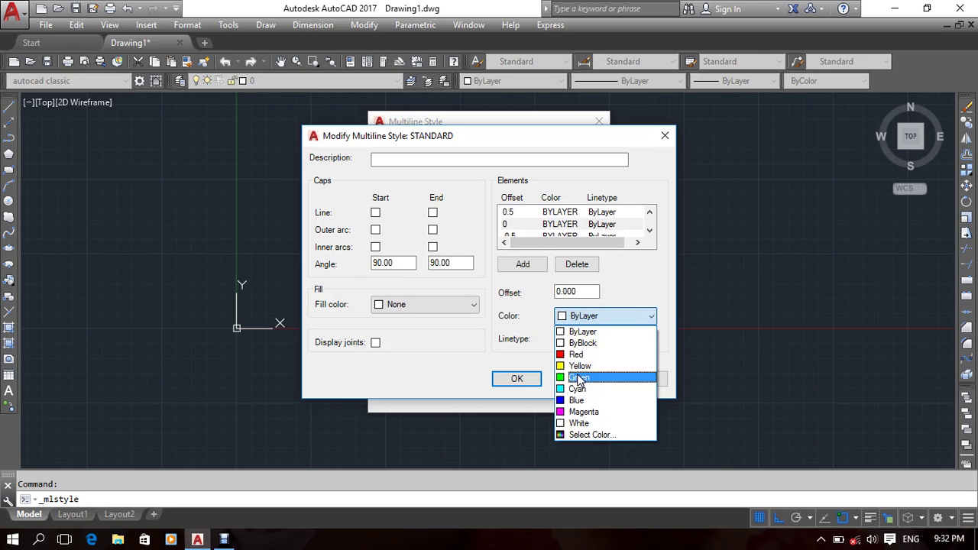
{"action": "left_click", "coordinate": [579, 377]}
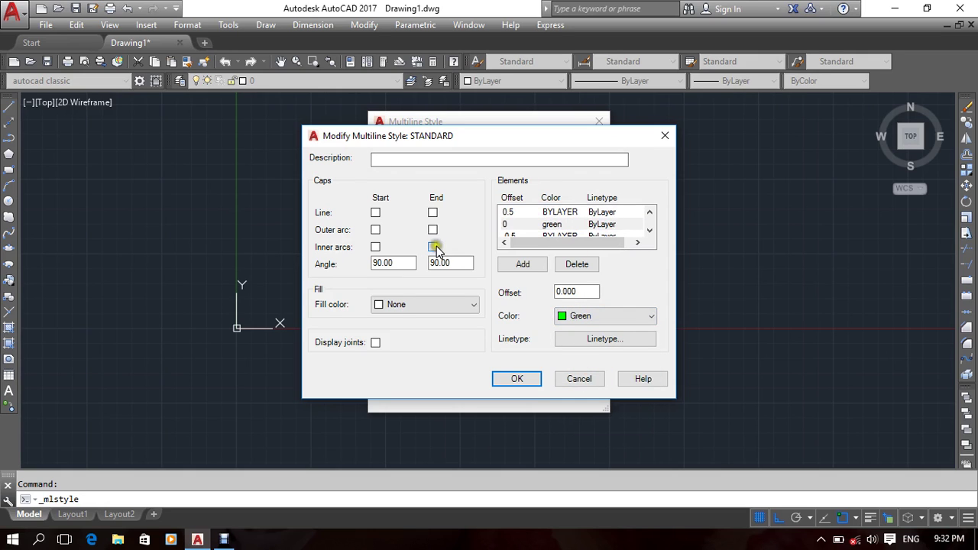
{"action": "left_click", "coordinate": [518, 382]}
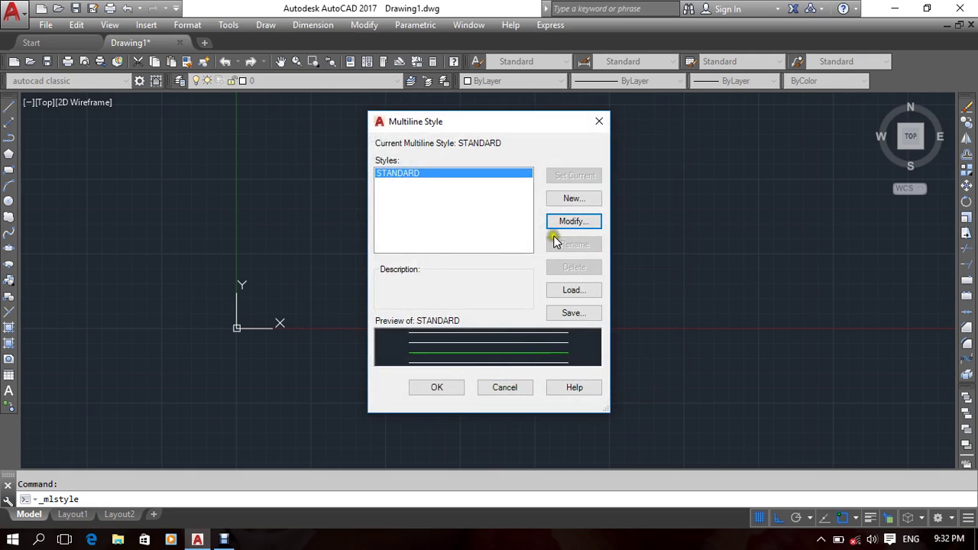
{"action": "left_click", "coordinate": [437, 389]}
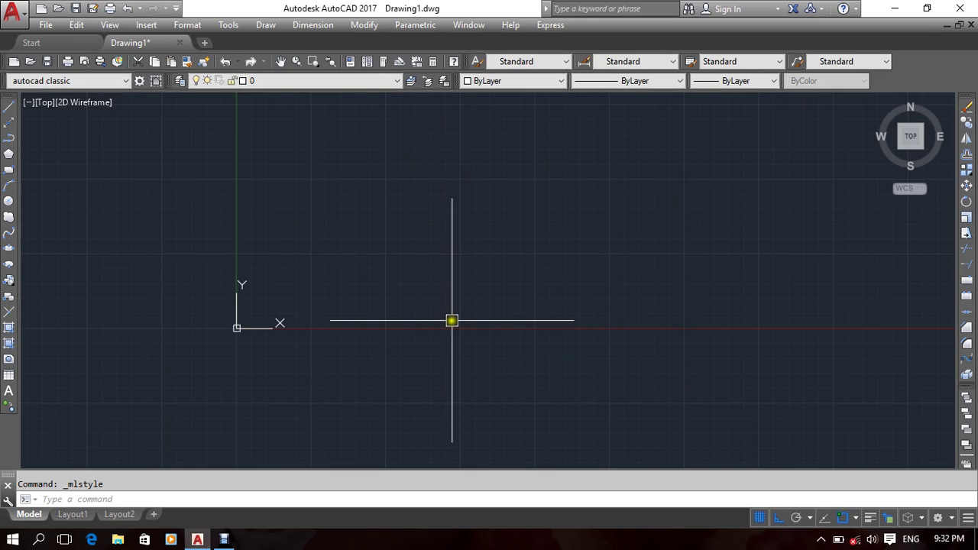
Draw a horizontal guide line across the drawing with LINE.
{"action": "type", "text": "l"}
{"action": "key", "text": "Return"}
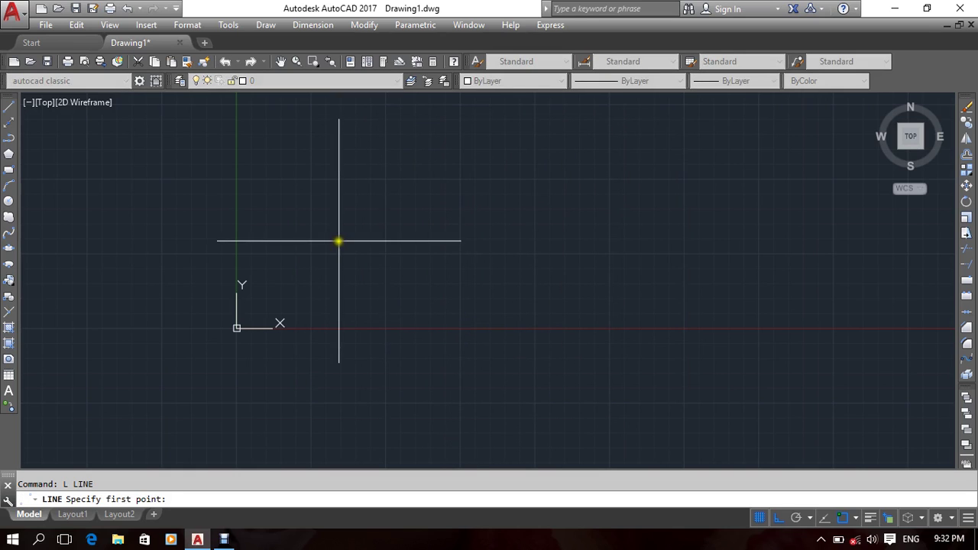
{"action": "left_click", "coordinate": [312, 247]}
{"action": "left_click", "coordinate": [715, 247]}
{"action": "key", "text": "Return"}
{"action": "middle_click_drag", "start_coordinate": [537, 294], "coordinate": [487, 327]}
Draw a Top-justified multiline from the guide line's left end to its right end.
{"action": "type", "text": "m"}
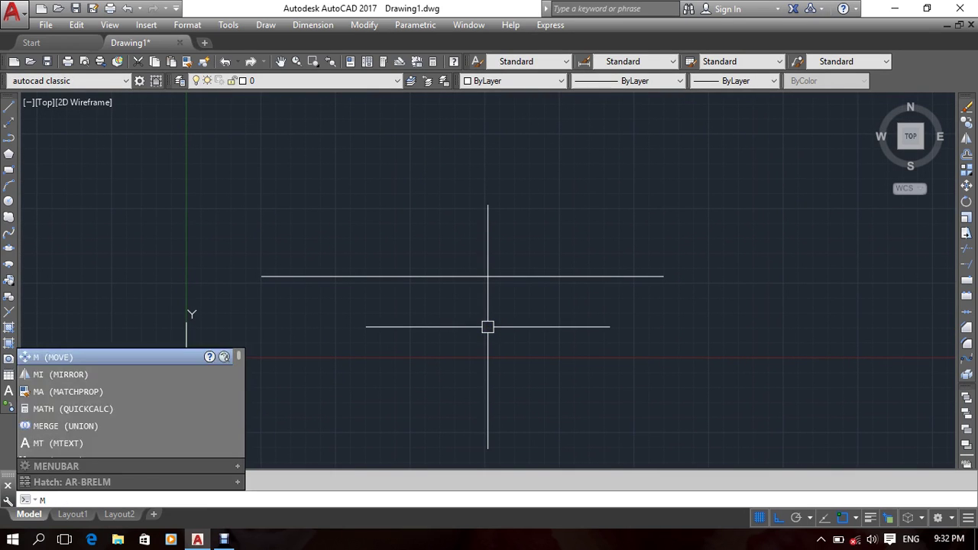
{"action": "type", "text": "l"}
{"action": "key", "text": "Return"}
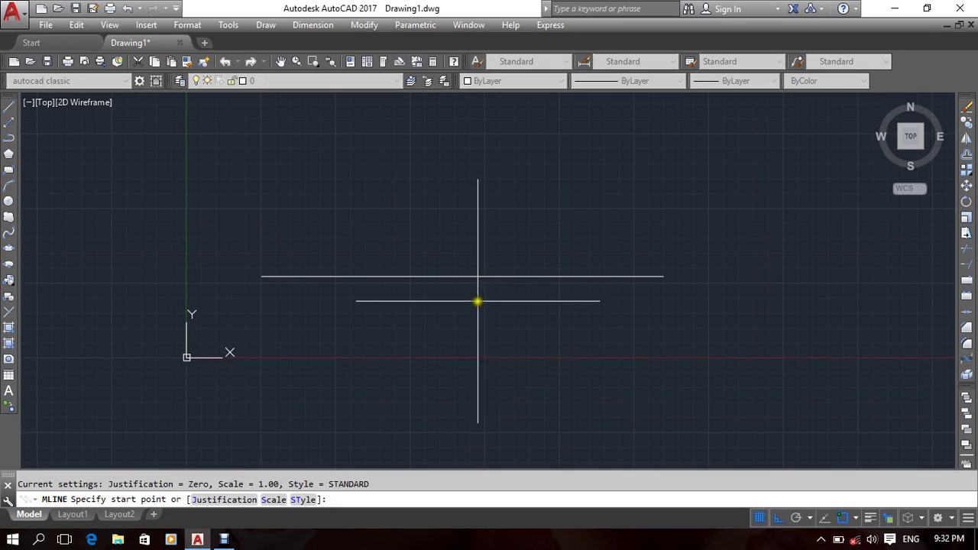
{"action": "mouse_move", "coordinate": [424, 327]}
{"action": "middle_mouse_down"}
{"action": "mouse_move", "coordinate": [380, 321]}
{"action": "mouse_move", "coordinate": [376, 307]}
{"action": "middle_mouse_up"}
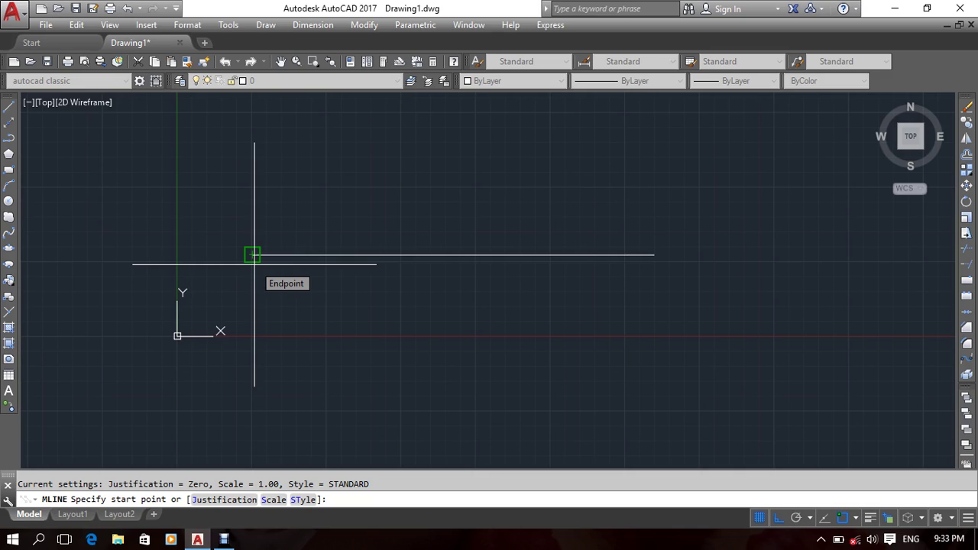
{"action": "left_click", "coordinate": [227, 505]}
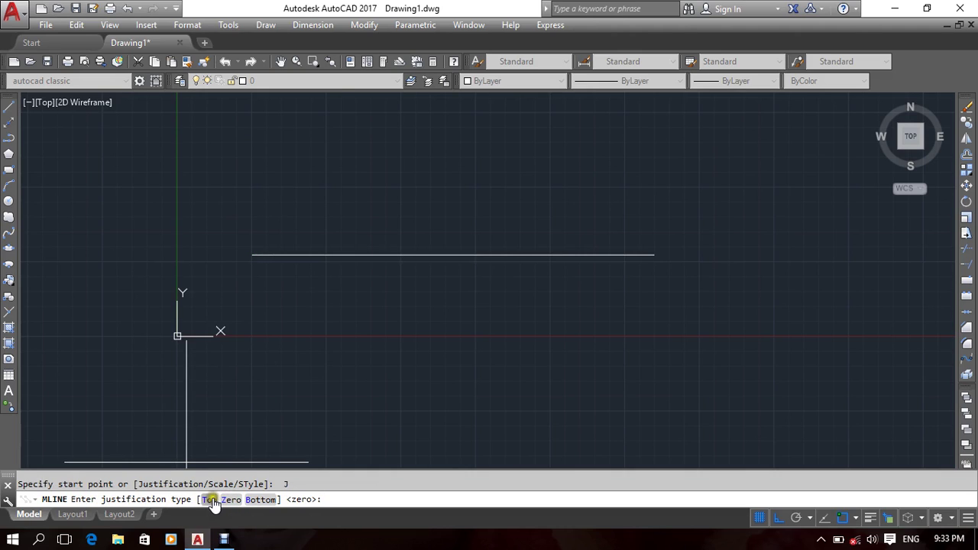
{"action": "left_click", "coordinate": [213, 502]}
{"action": "left_click", "coordinate": [252, 255]}
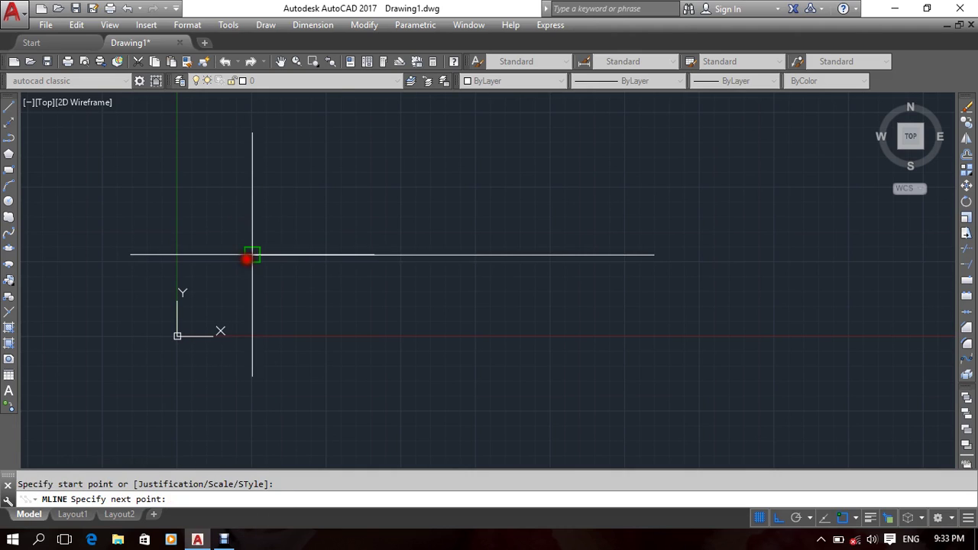
{"action": "left_click", "coordinate": [654, 255]}
Crossing-select the trial multiline and erase it.
{"action": "scroll", "coordinate": [247, 280], "scroll_direction": "up", "scroll_amount": 5}
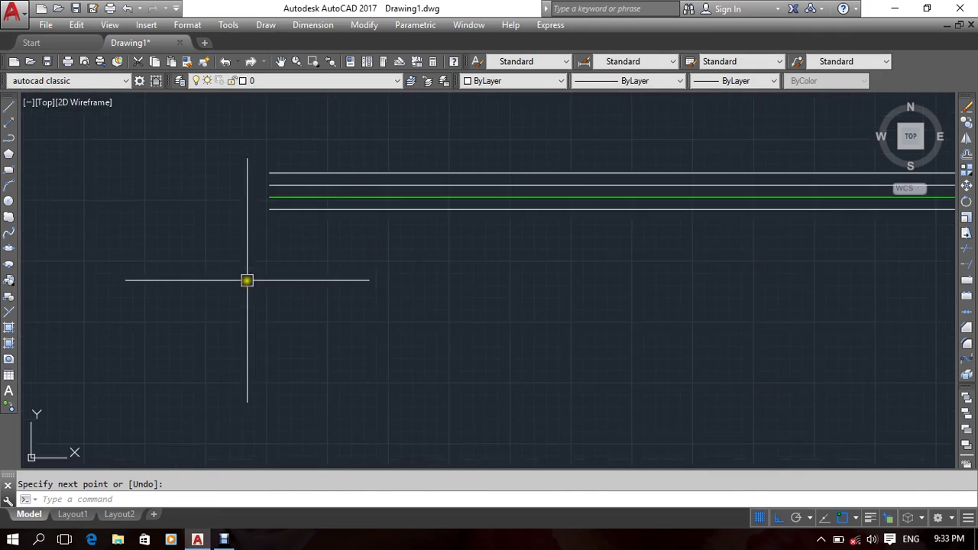
{"action": "scroll", "coordinate": [312, 178], "scroll_direction": "up", "scroll_amount": 4}
{"action": "scroll", "coordinate": [306, 166], "scroll_direction": "up", "scroll_amount": 2}
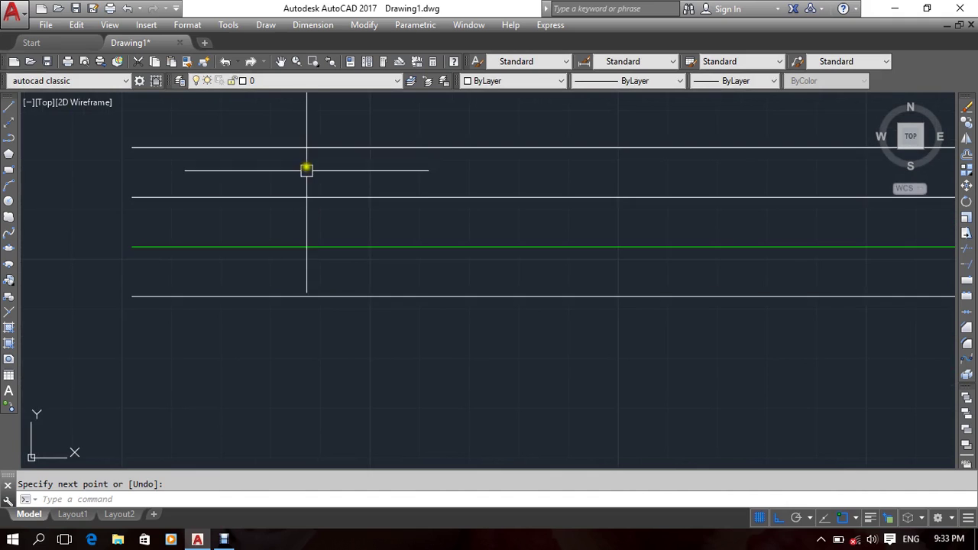
{"action": "scroll", "coordinate": [306, 196], "scroll_direction": "down", "scroll_amount": 2}
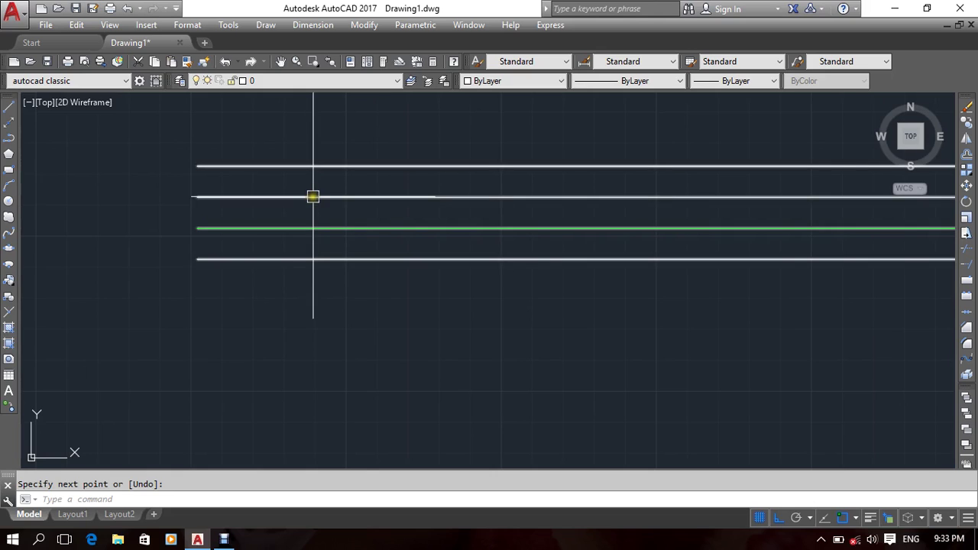
{"action": "middle_click_drag", "start_coordinate": [328, 212], "coordinate": [307, 214]}
{"action": "left_click", "coordinate": [361, 284]}
{"action": "left_click", "coordinate": [324, 219]}
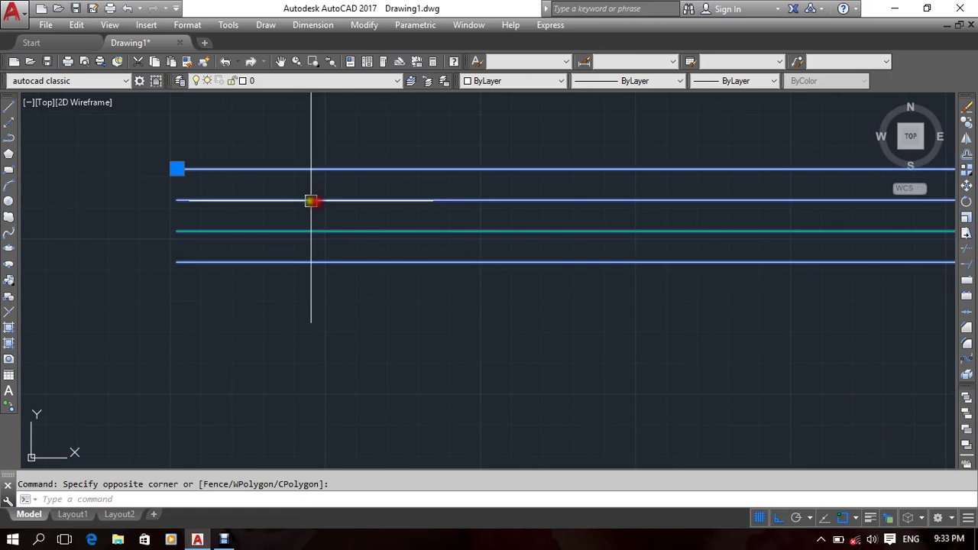
{"action": "key", "text": "Delete"}
Start a multiline with Zero justification.
{"action": "type", "text": "m"}
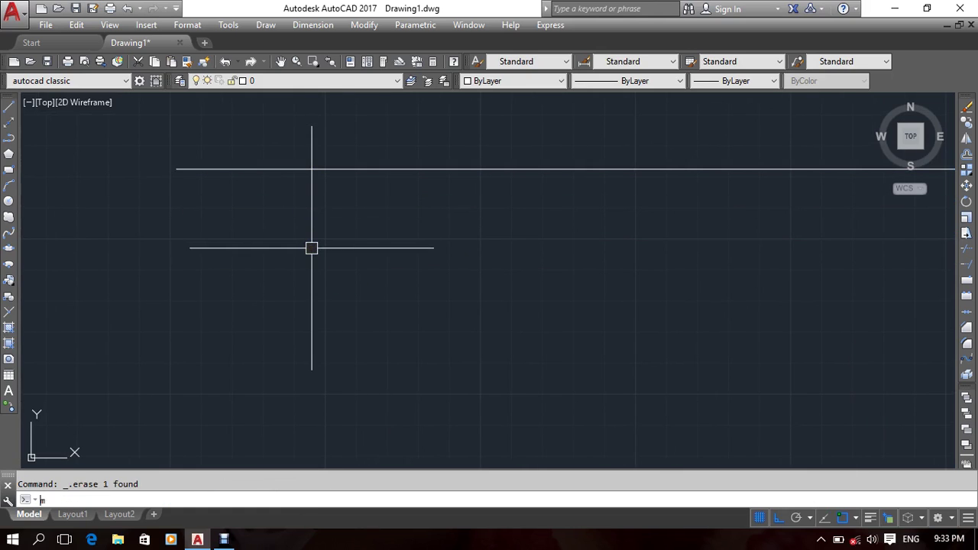
{"action": "type", "text": "l"}
{"action": "key", "text": "Return"}
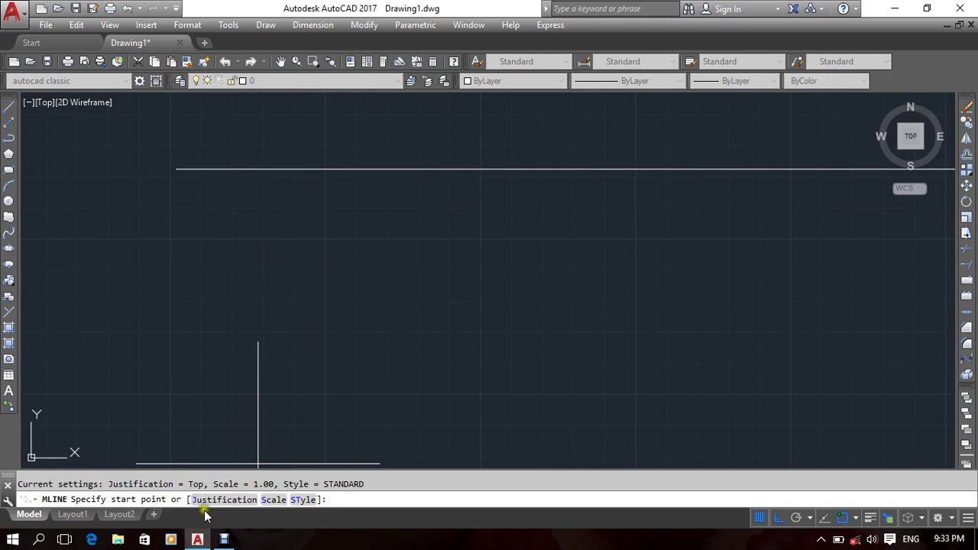
{"action": "left_click", "coordinate": [222, 499]}
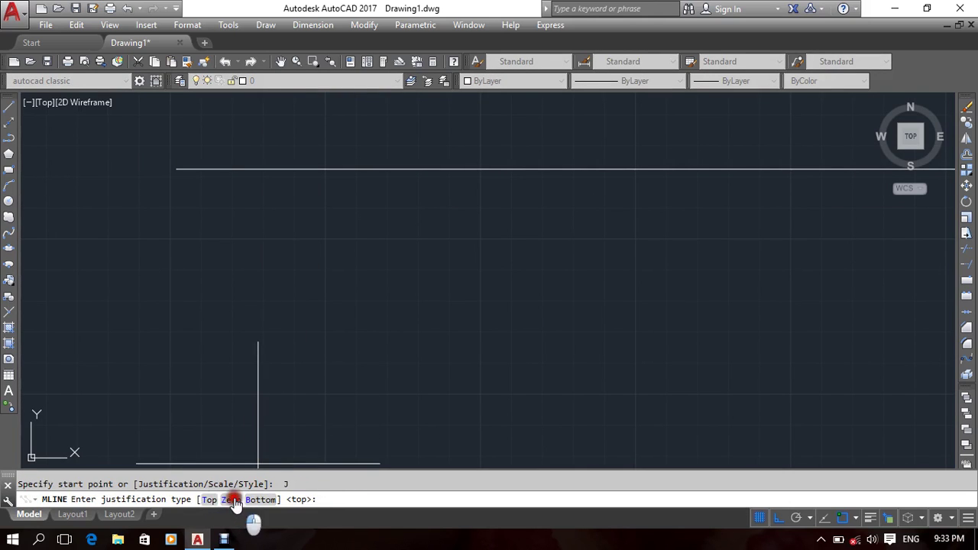
{"action": "left_click", "coordinate": [234, 500]}
{"action": "scroll", "coordinate": [229, 303], "scroll_direction": "down", "scroll_amount": 2}
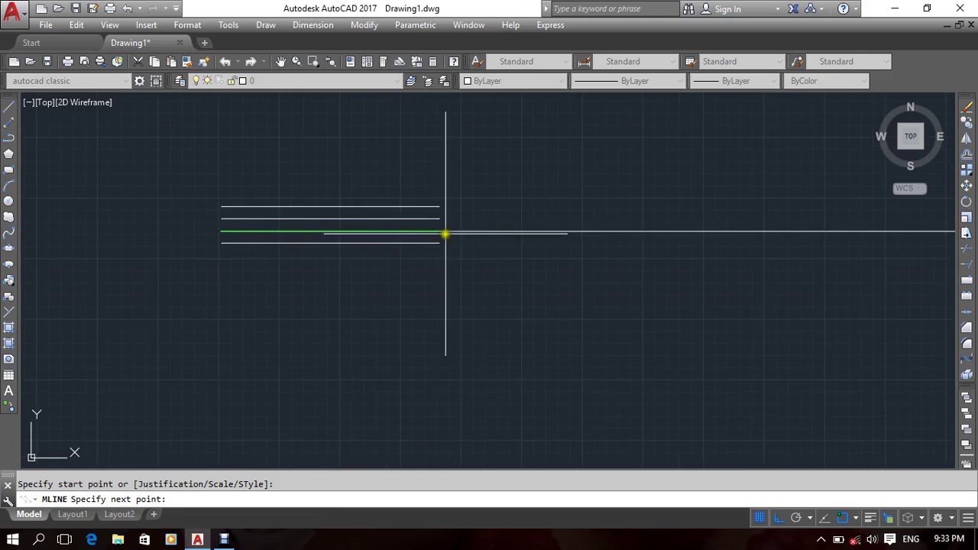
{"action": "scroll", "coordinate": [446, 234], "scroll_direction": "down", "scroll_amount": 3}
{"action": "scroll", "coordinate": [649, 282], "scroll_direction": "up", "scroll_amount": 2}
{"action": "scroll", "coordinate": [374, 324], "scroll_direction": "down", "scroll_amount": 2}
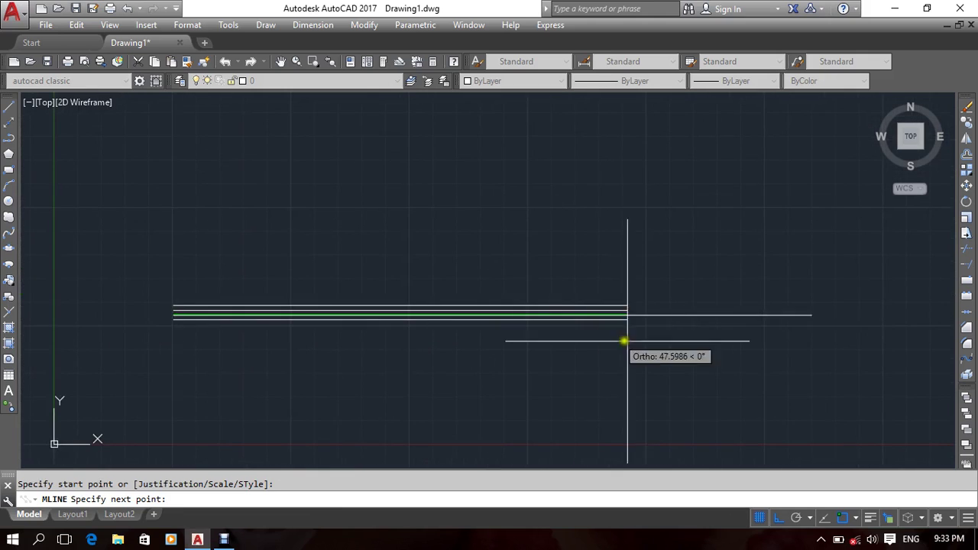
Draw the Zero-justified multiline to the guide line's end, then select and delete it.
{"action": "left_click", "coordinate": [811, 314]}
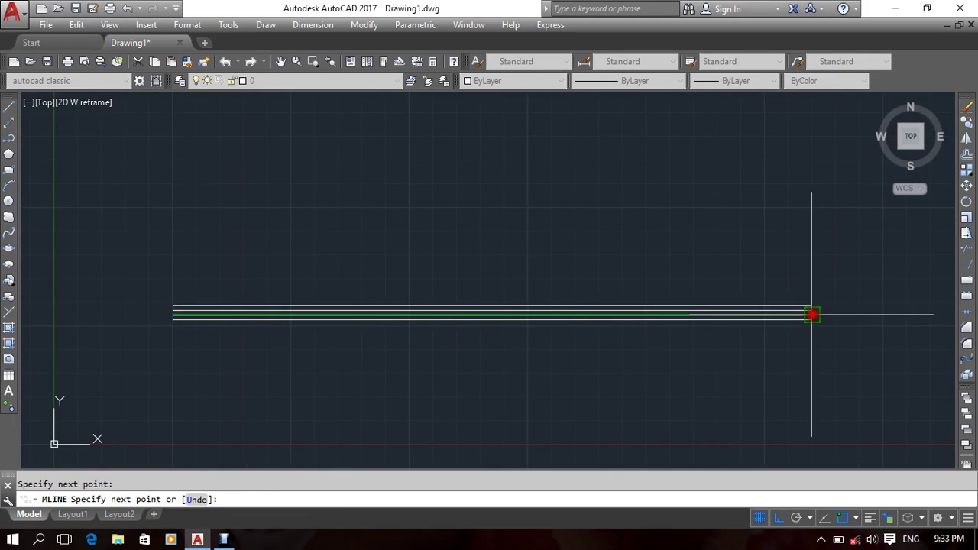
{"action": "scroll", "coordinate": [825, 343], "scroll_direction": "up", "scroll_amount": 5}
{"action": "mouse_move", "coordinate": [812, 360]}
{"action": "middle_mouse_down"}
{"action": "mouse_move", "coordinate": [626, 336]}
{"action": "mouse_move", "coordinate": [573, 348]}
{"action": "middle_mouse_up"}
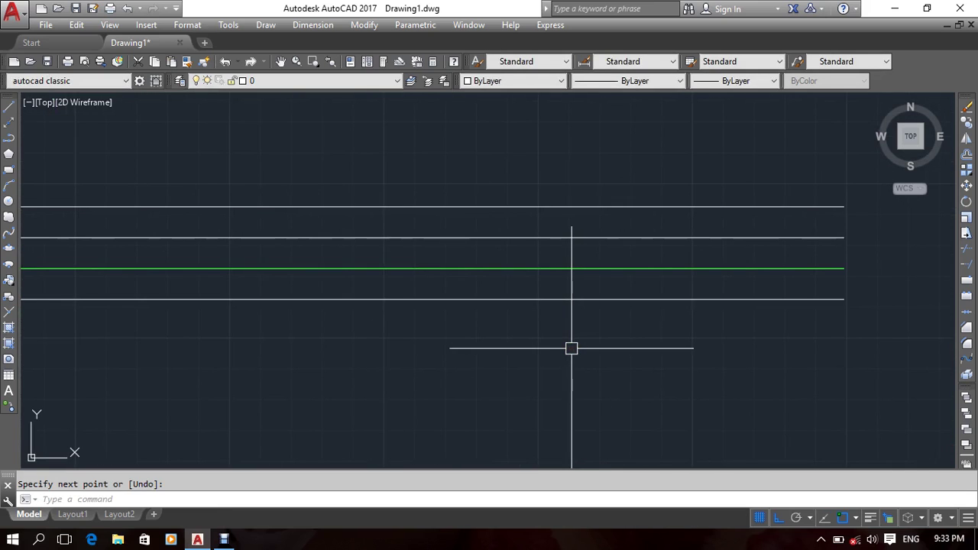
{"action": "middle_click_drag", "start_coordinate": [571, 348], "coordinate": [646, 267]}
{"action": "scroll", "coordinate": [573, 327], "scroll_direction": "down", "scroll_amount": 5}
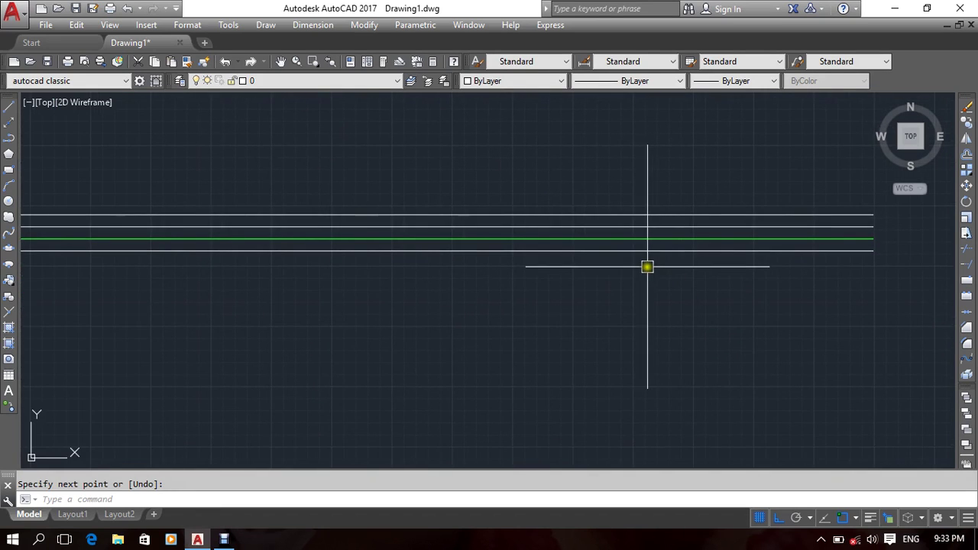
{"action": "key", "text": "Escape"}
{"action": "left_click", "coordinate": [620, 252]}
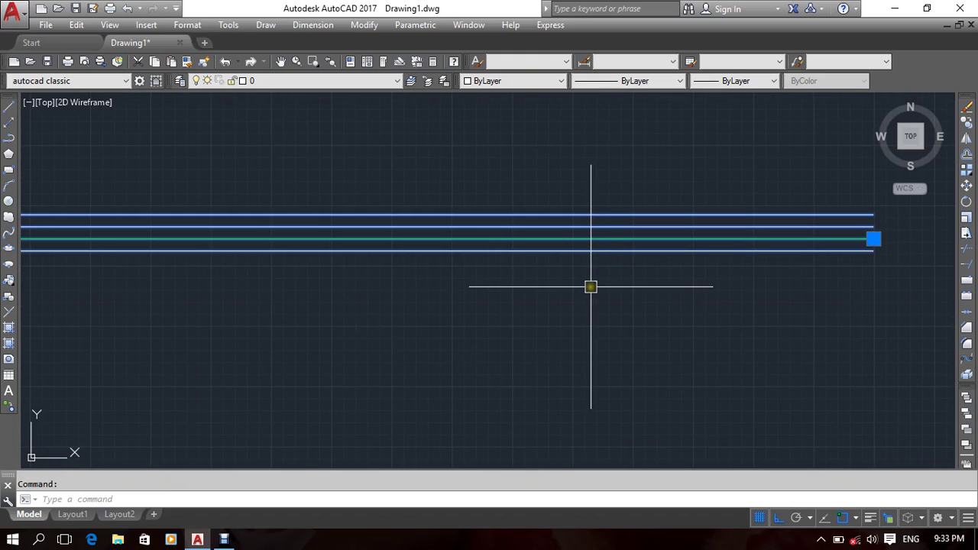
{"action": "key", "text": "Delete"}
Draw a Bottom-justified multiline starting at the guide line's left end.
{"action": "type", "text": "l"}
{"action": "key", "text": "Return"}
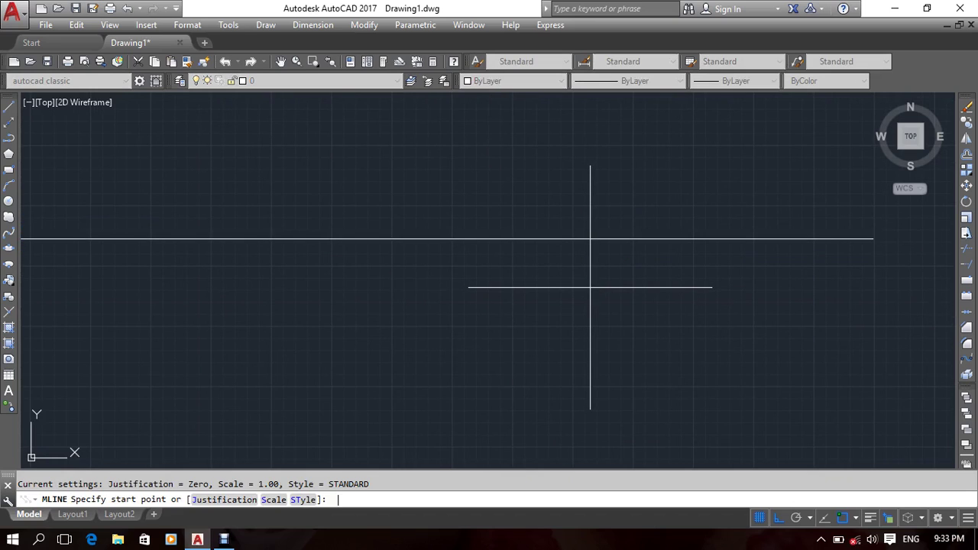
{"action": "left_click", "coordinate": [249, 500]}
{"action": "left_click", "coordinate": [249, 501]}
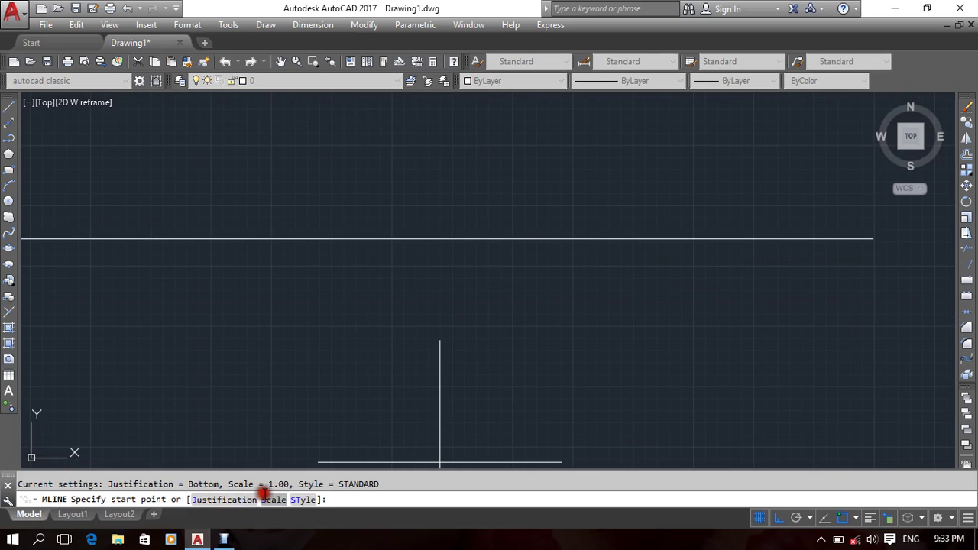
{"action": "middle_click_drag", "start_coordinate": [282, 324], "coordinate": [290, 378]}
{"action": "middle_click_drag", "start_coordinate": [152, 326], "coordinate": [381, 334]}
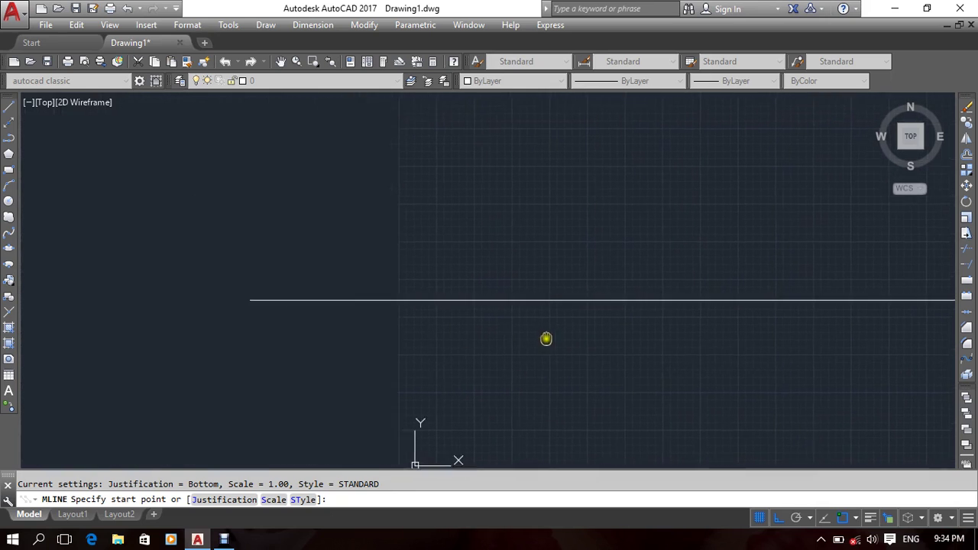
{"action": "left_click", "coordinate": [250, 299]}
{"action": "left_click", "coordinate": [509, 328]}
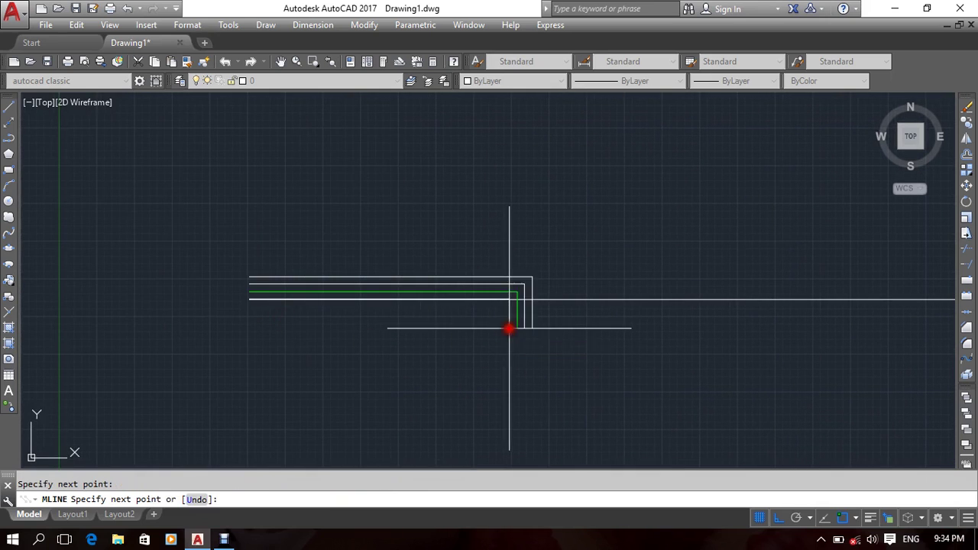
{"action": "key", "text": "Return"}
Window-select the Bottom-justified multiline and delete it.
{"action": "scroll", "coordinate": [386, 339], "scroll_direction": "up", "scroll_amount": 5}
{"action": "scroll", "coordinate": [390, 343], "scroll_direction": "down", "scroll_amount": 2}
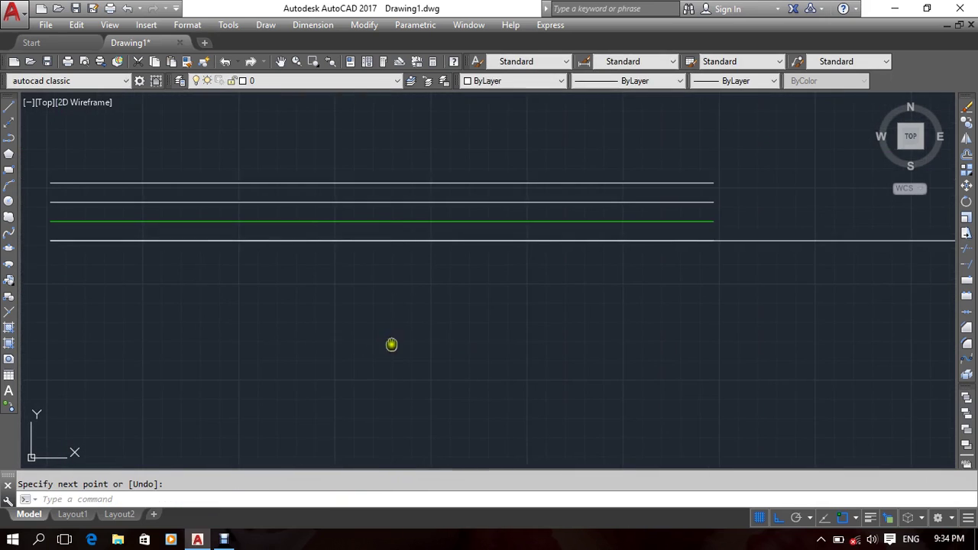
{"action": "middle_click_drag", "start_coordinate": [390, 343], "coordinate": [457, 347]}
{"action": "left_click", "coordinate": [449, 147]}
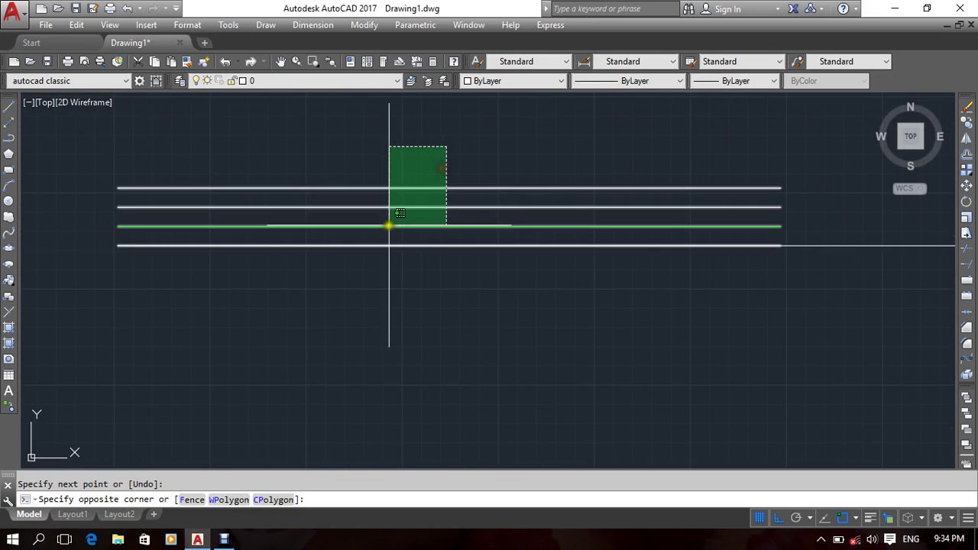
{"action": "left_click", "coordinate": [229, 252]}
{"action": "key", "text": "Delete"}
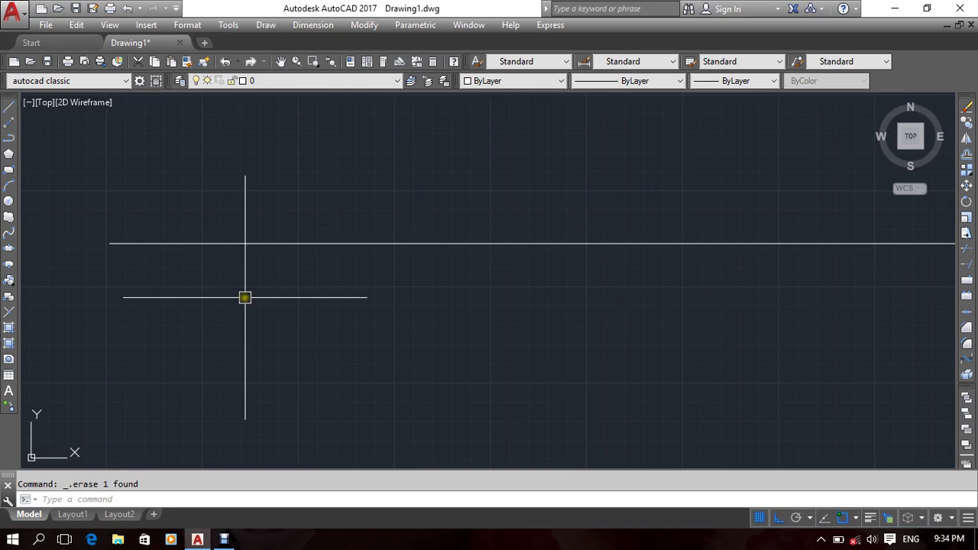
Open the STANDARD multiline style for modification from the Format menu.
{"action": "left_click", "coordinate": [228, 24]}
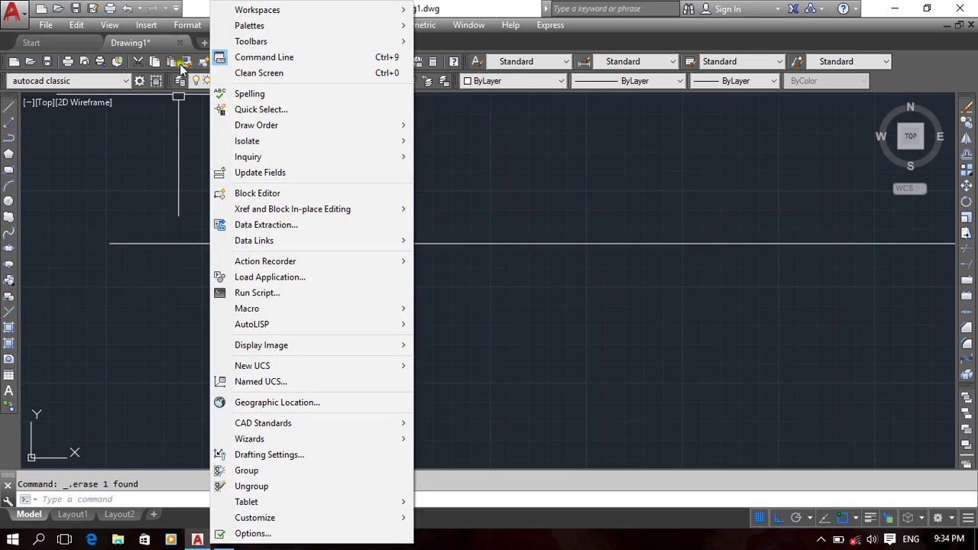
{"action": "left_click", "coordinate": [187, 24]}
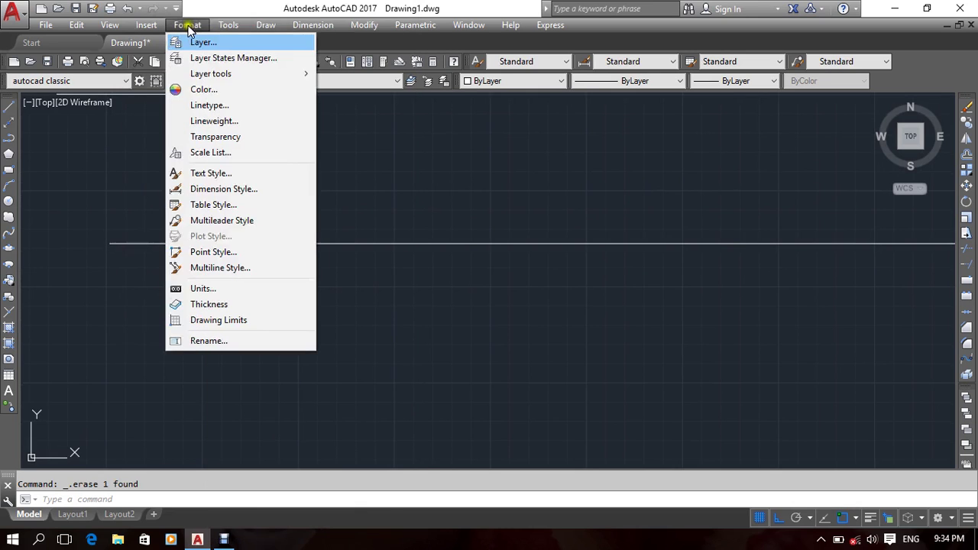
{"action": "left_click", "coordinate": [225, 271]}
{"action": "left_click", "coordinate": [573, 221]}
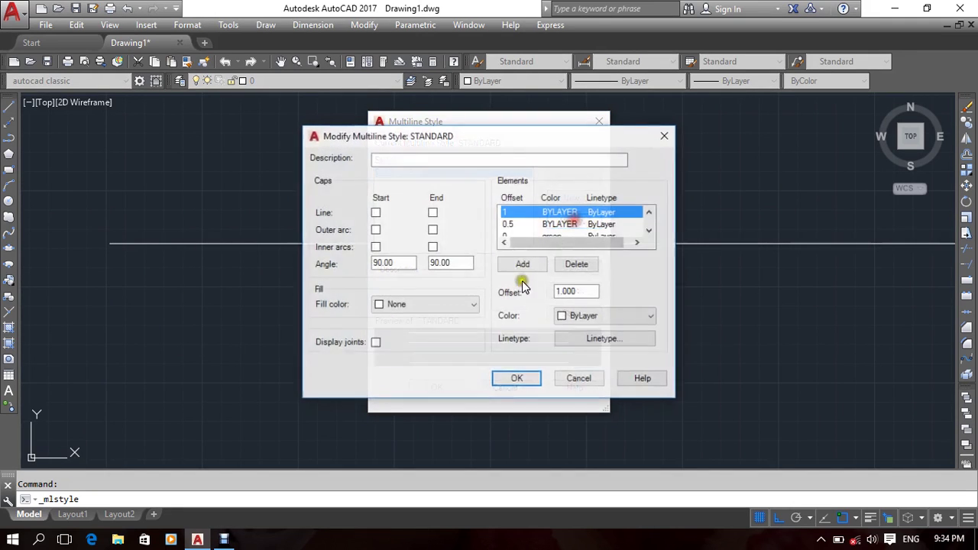
{"action": "left_click", "coordinate": [517, 224]}
Change the green element's offset so it sits at -0.5.
{"action": "scroll", "coordinate": [517, 227], "scroll_direction": "down", "scroll_amount": 1}
{"action": "scroll", "coordinate": [517, 226], "scroll_direction": "down", "scroll_amount": 1}
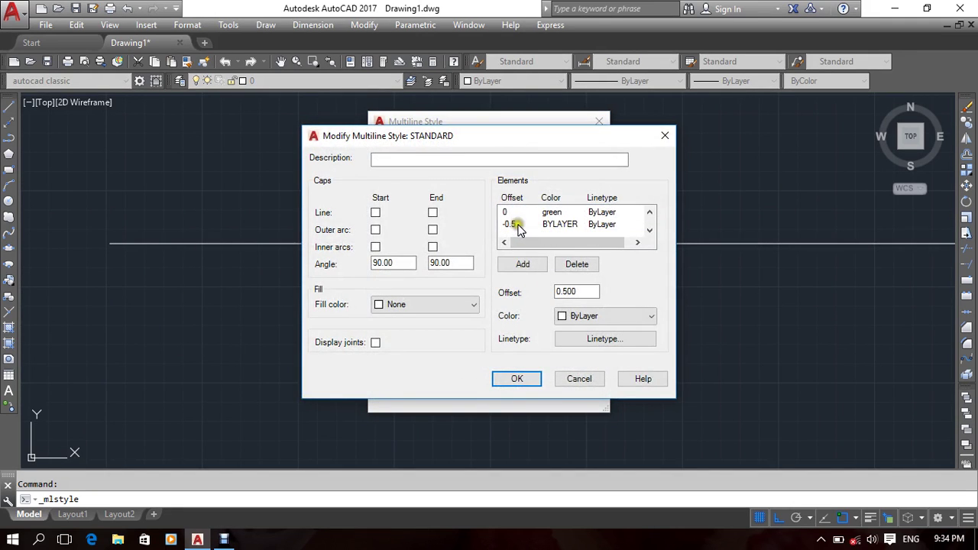
{"action": "left_click", "coordinate": [513, 214]}
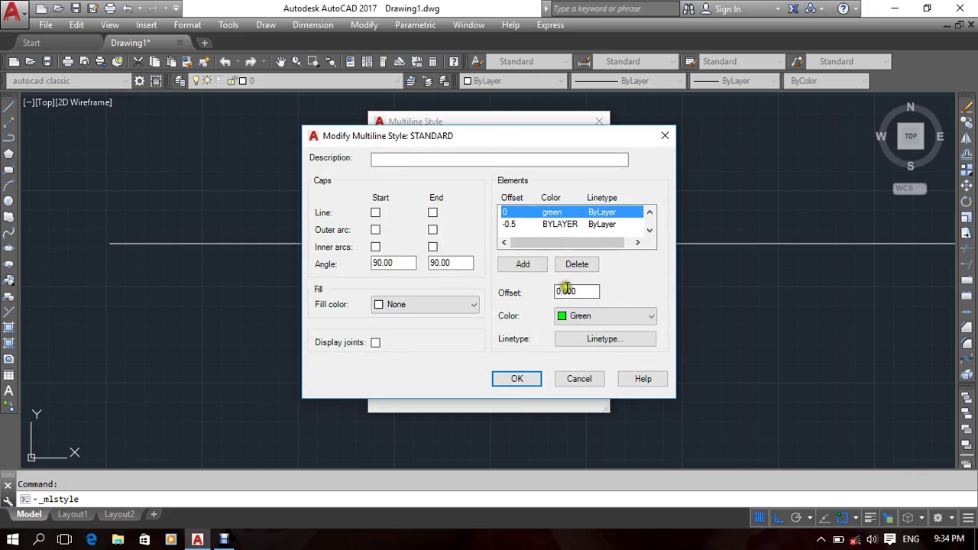
{"action": "left_click_drag", "start_coordinate": [582, 293], "coordinate": [503, 290]}
{"action": "type", "text": "-.5"}
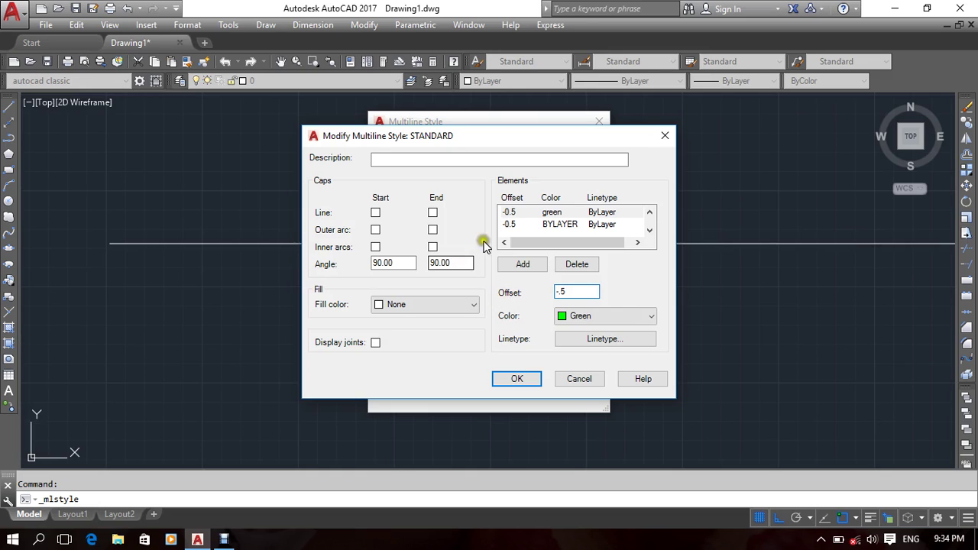
{"action": "left_click", "coordinate": [510, 225]}
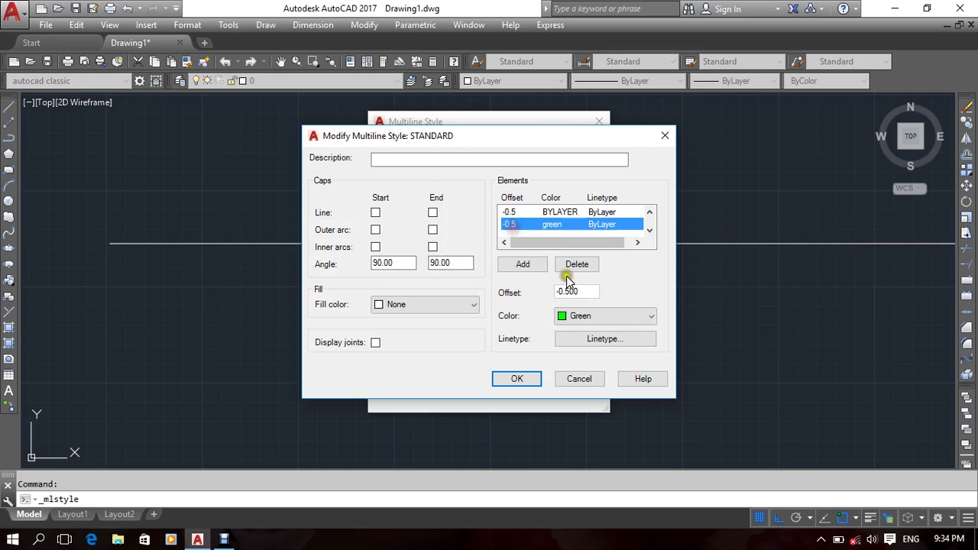
{"action": "left_click_drag", "start_coordinate": [585, 291], "coordinate": [551, 291]}
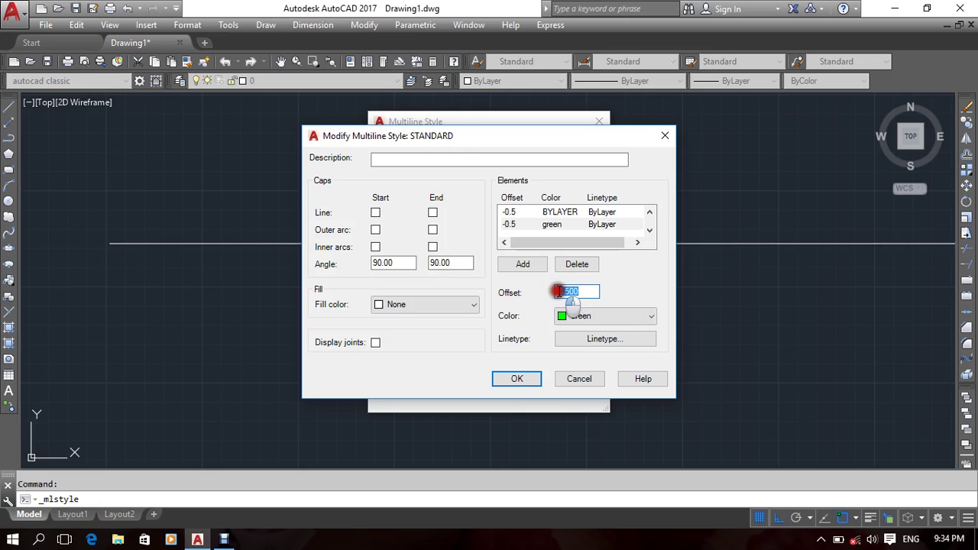
{"action": "left_click", "coordinate": [574, 226]}
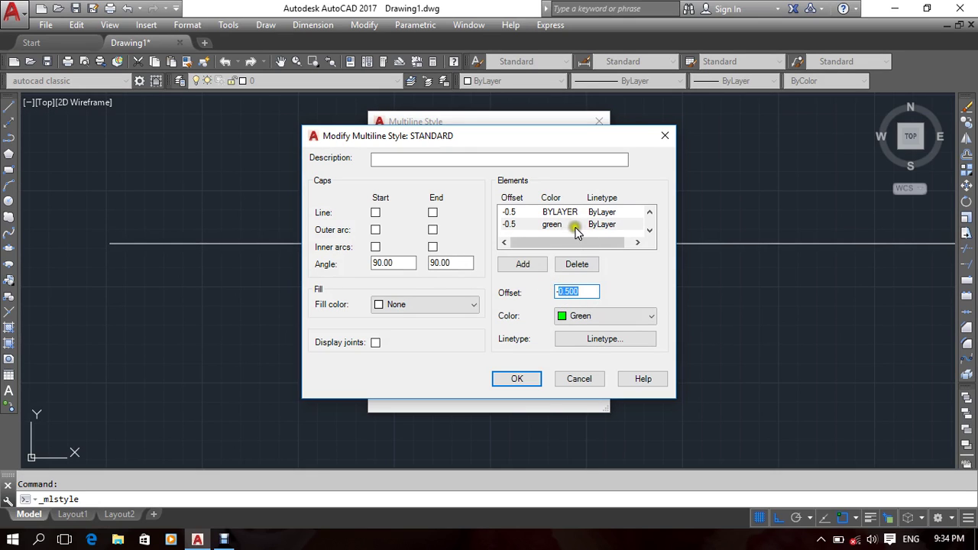
Set the BYLAYER element's offset to -1 and confirm both multiline style dialogs.
{"action": "left_click", "coordinate": [557, 213]}
{"action": "left_click_drag", "start_coordinate": [585, 291], "coordinate": [482, 287]}
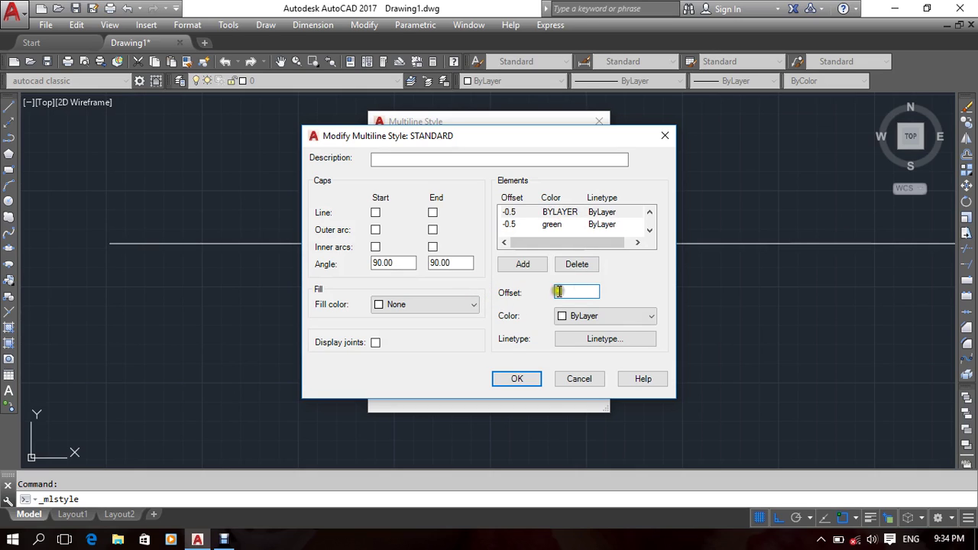
{"action": "left_click_drag", "start_coordinate": [558, 291], "coordinate": [519, 290]}
{"action": "type", "text": "-1.000"}
{"action": "left_click", "coordinate": [545, 213]}
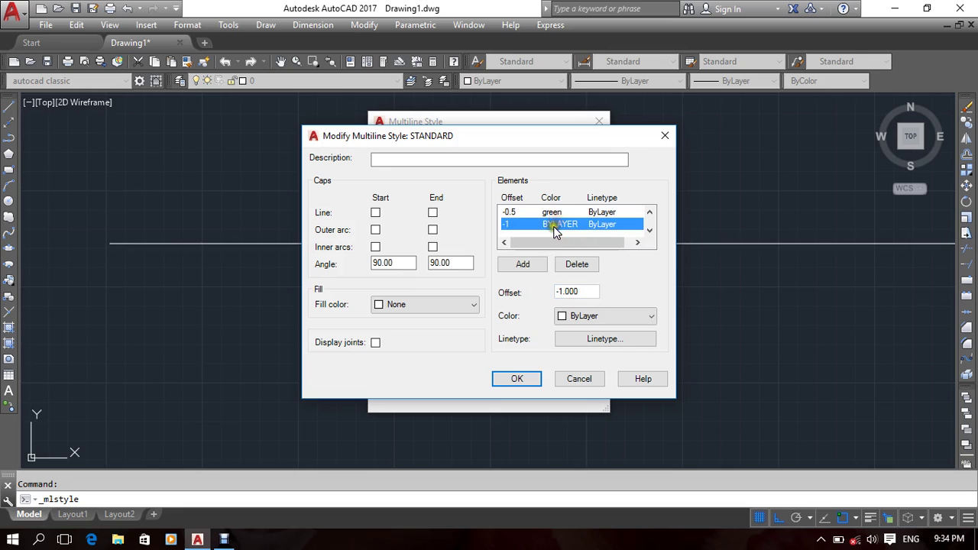
{"action": "left_click", "coordinate": [545, 214]}
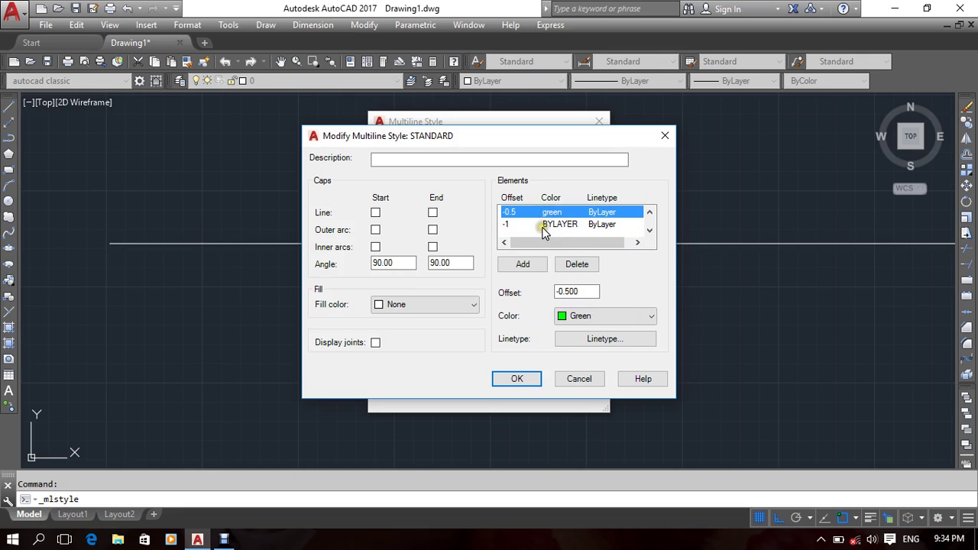
{"action": "left_click", "coordinate": [509, 377]}
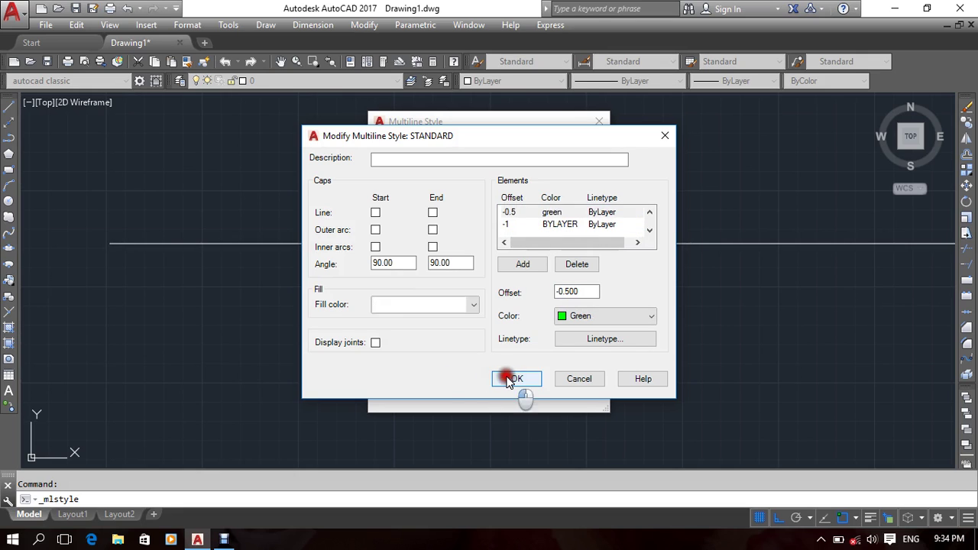
{"action": "left_click", "coordinate": [436, 388]}
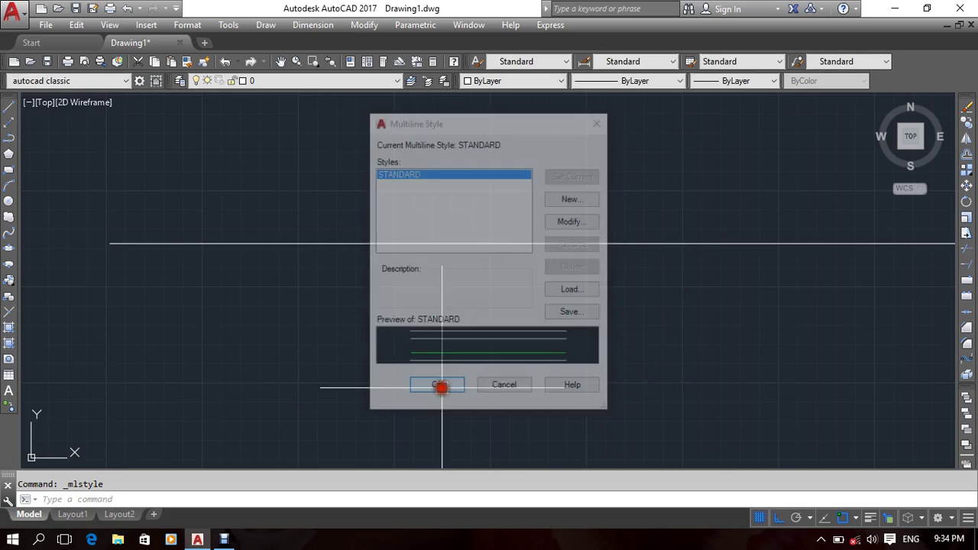
{"action": "scroll", "coordinate": [443, 388], "scroll_direction": "down", "scroll_amount": 3}
{"action": "middle_click_drag", "start_coordinate": [371, 351], "coordinate": [394, 344]}
{"action": "type", "text": "ml"}
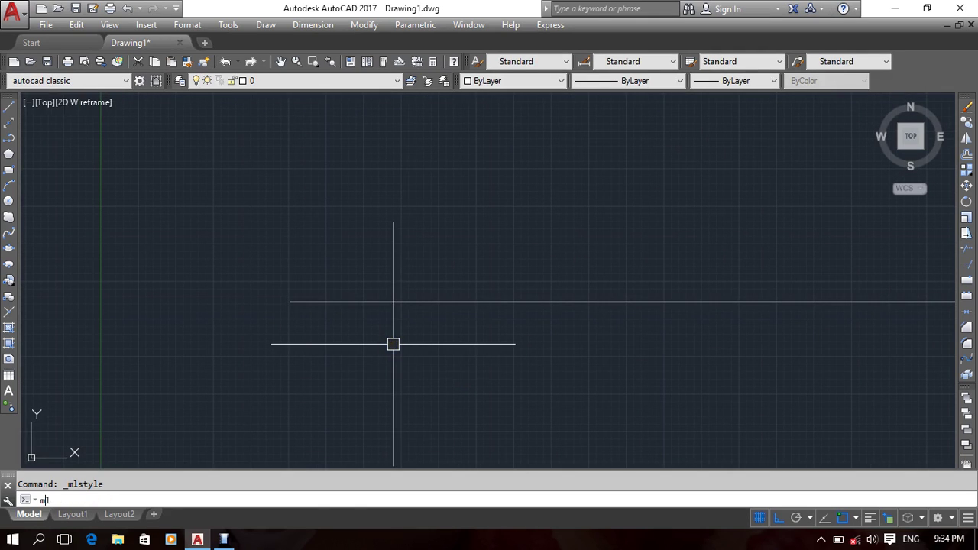
{"action": "key", "text": "Return"}
{"action": "left_click", "coordinate": [214, 500]}
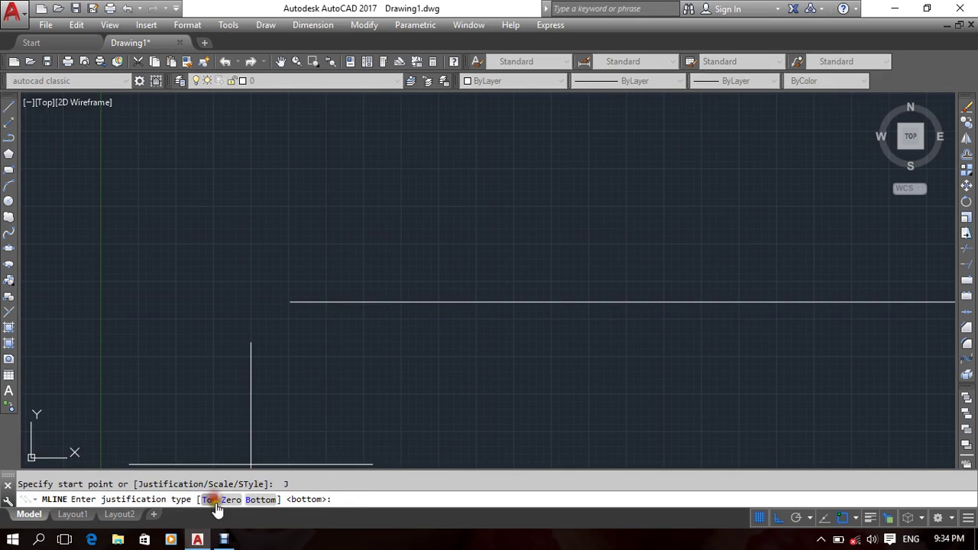
{"action": "left_click", "coordinate": [210, 501]}
{"action": "left_click", "coordinate": [290, 302]}
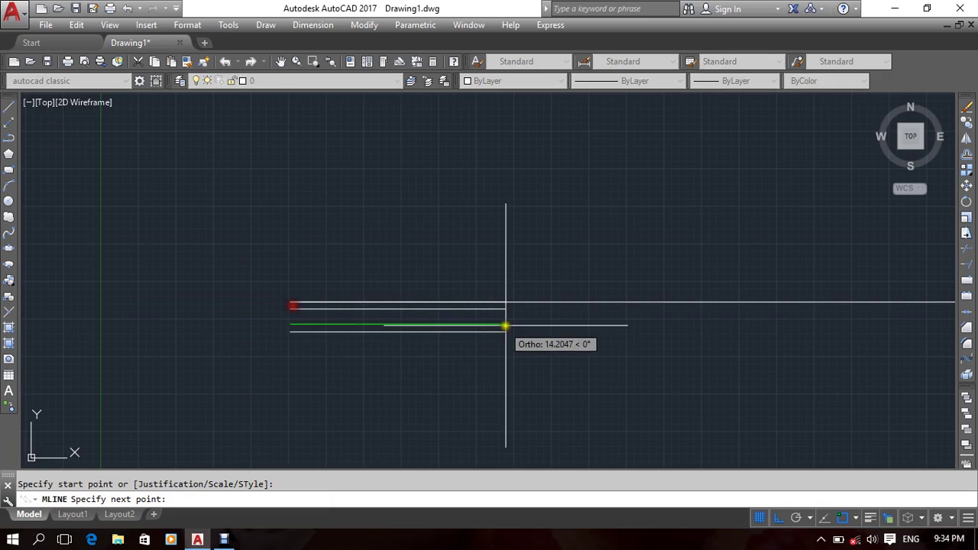
{"action": "left_click", "coordinate": [512, 329]}
{"action": "key", "text": "Return"}
{"action": "scroll", "coordinate": [336, 354], "scroll_direction": "up", "scroll_amount": 3}
{"action": "scroll", "coordinate": [331, 273], "scroll_direction": "up", "scroll_amount": 2}
{"action": "middle_click_drag", "start_coordinate": [332, 272], "coordinate": [362, 332]}
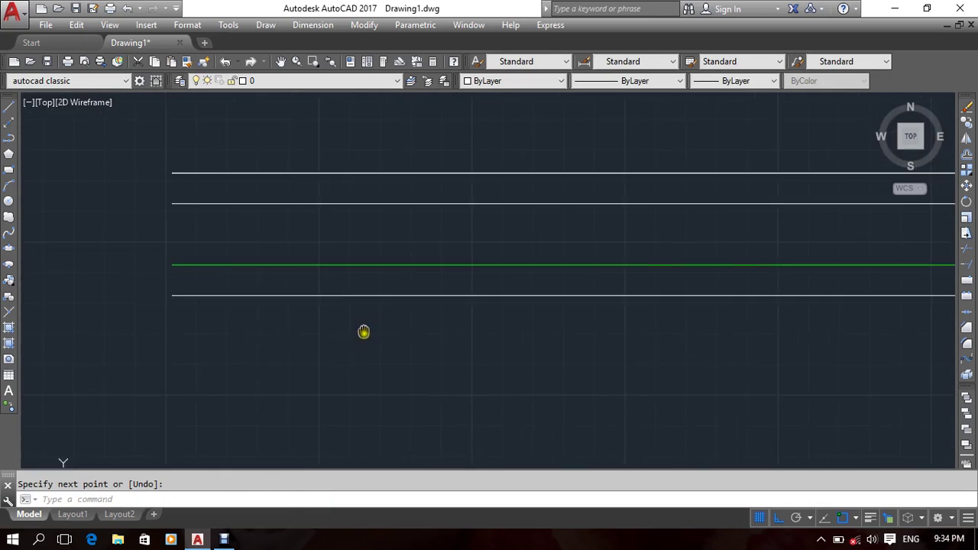
{"action": "left_click", "coordinate": [540, 405]}
{"action": "left_click", "coordinate": [537, 368]}
{"action": "key", "text": "Delete"}
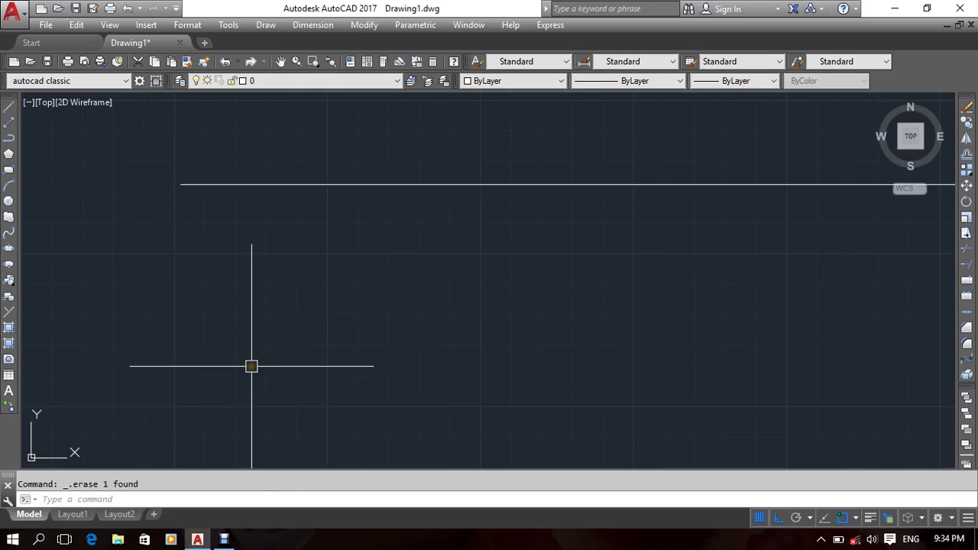
{"action": "key", "text": "Return"}
{"action": "key", "text": "Return"}
{"action": "type", "text": "m"}
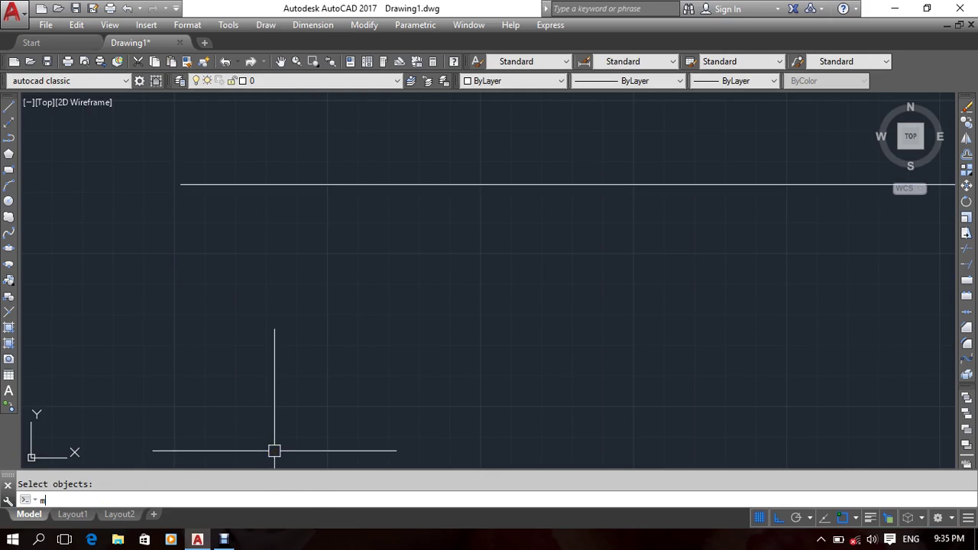
{"action": "type", "text": "l"}
{"action": "key", "text": "Return"}
{"action": "left_click", "coordinate": [220, 499]}
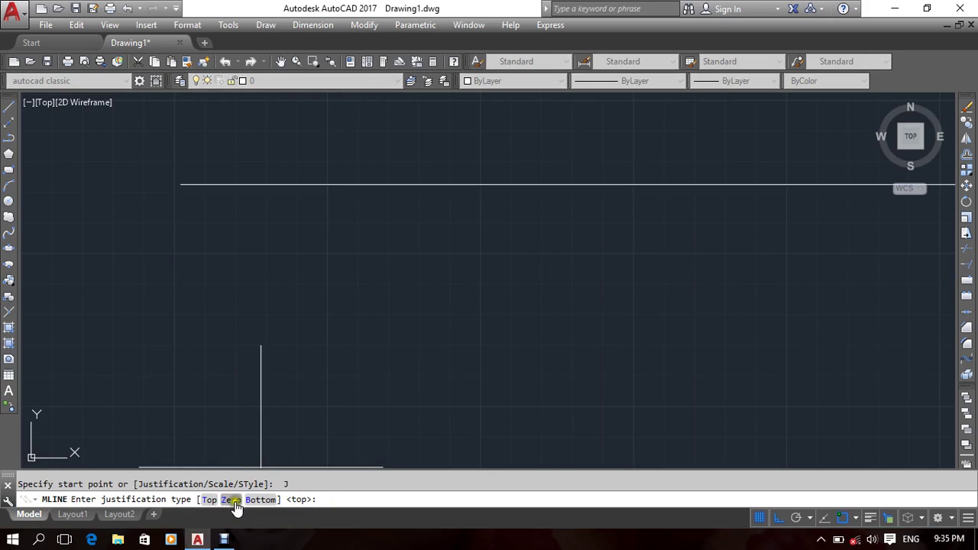
Draw a Zero-justified test multiline.
{"action": "left_click", "coordinate": [231, 500]}
{"action": "left_click", "coordinate": [180, 184]}
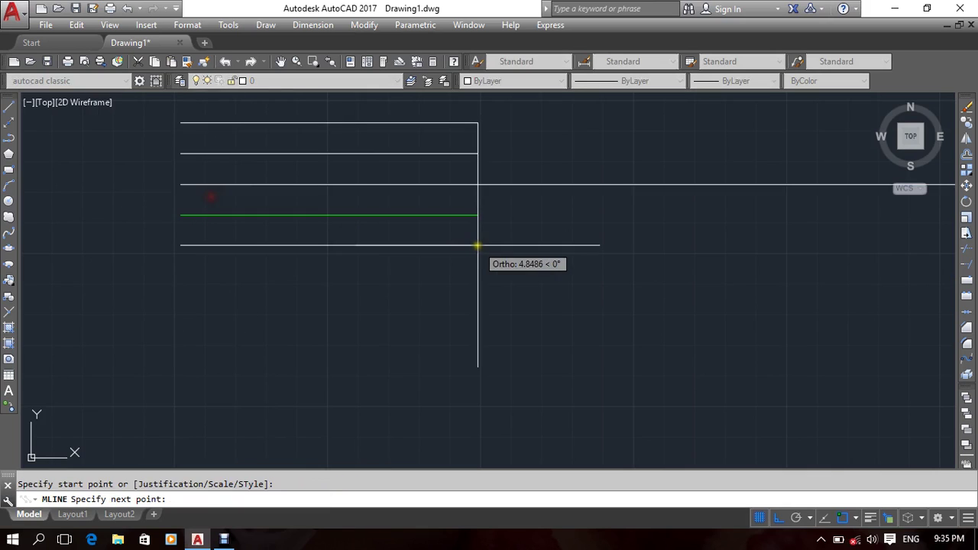
{"action": "left_click", "coordinate": [478, 245]}
{"action": "key", "text": "Return"}
{"action": "middle_click_drag", "start_coordinate": [378, 402], "coordinate": [518, 467]}
Crossing-select the test multiline and erase it.
{"action": "left_click", "coordinate": [434, 331]}
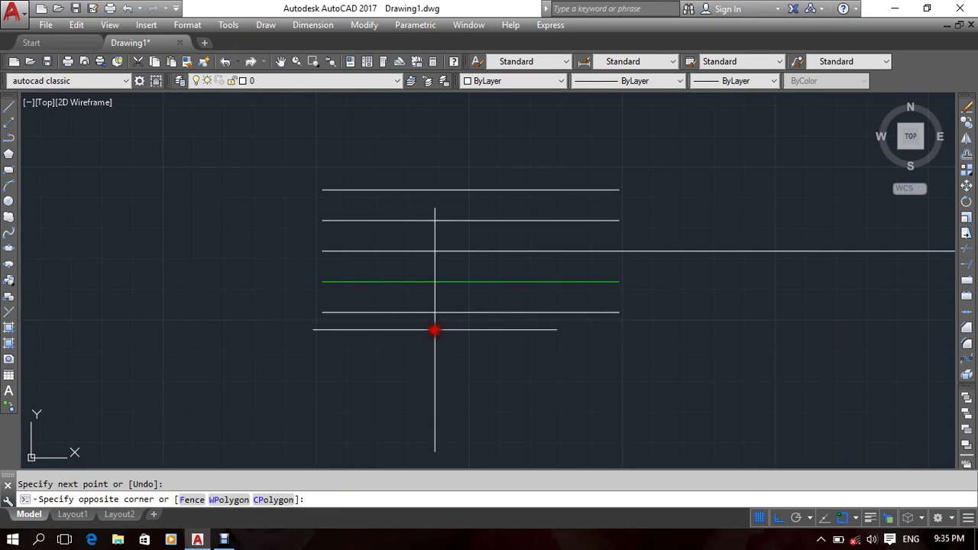
{"action": "left_click", "coordinate": [404, 303]}
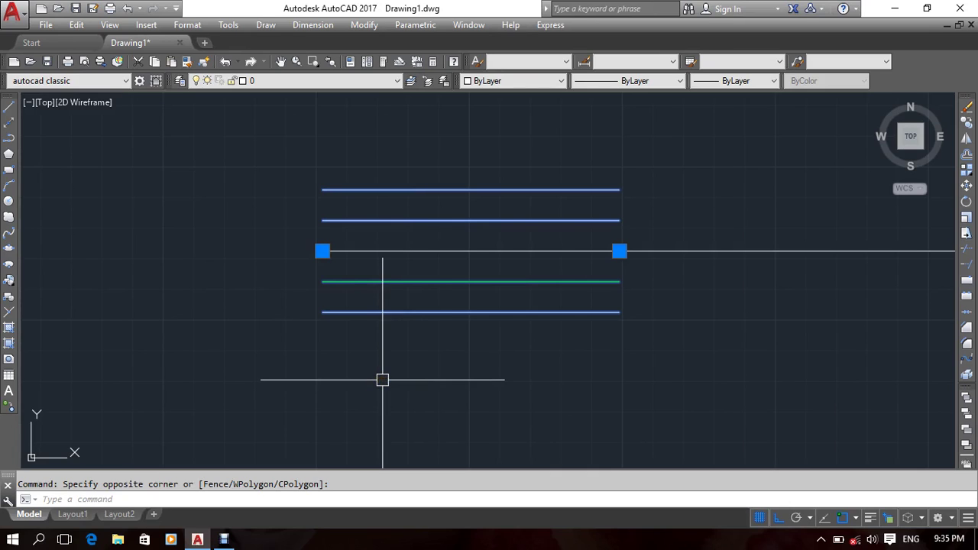
{"action": "middle_click_drag", "start_coordinate": [379, 373], "coordinate": [318, 365]}
{"action": "left_click", "coordinate": [463, 331]}
{"action": "left_click", "coordinate": [396, 267]}
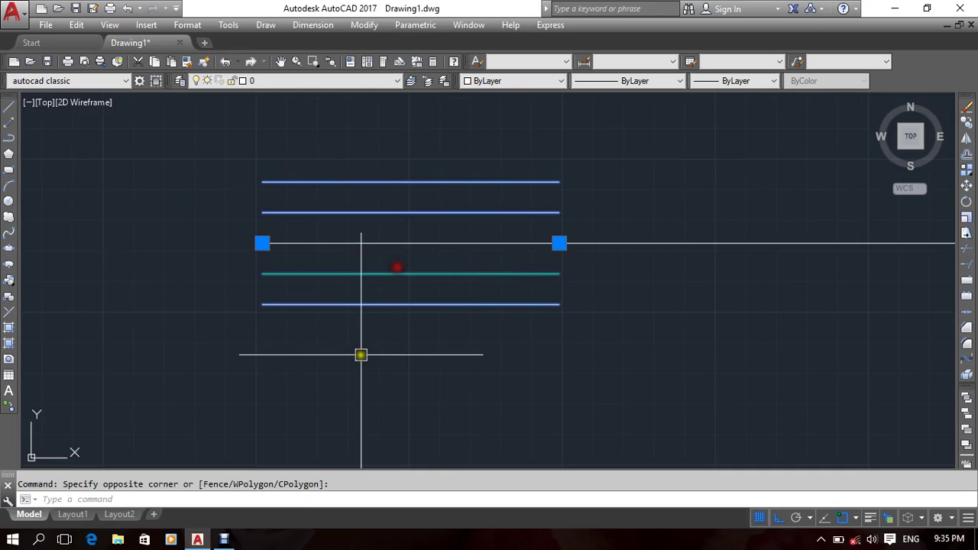
{"action": "left_click", "coordinate": [362, 362]}
{"action": "key", "text": "Delete"}
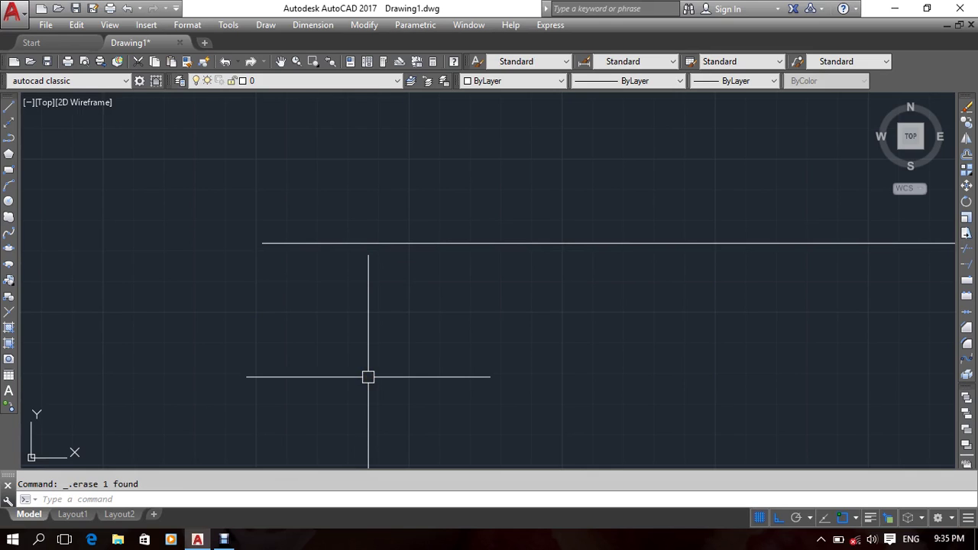
{"action": "left_click", "coordinate": [229, 24]}
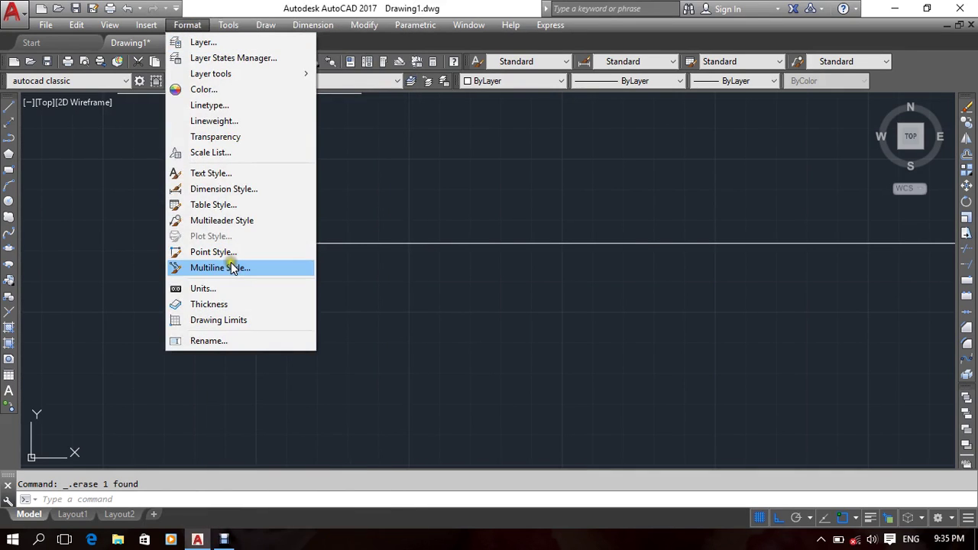
Edit the STANDARD style and change the green element's offset to 1.5.
{"action": "left_click", "coordinate": [233, 268]}
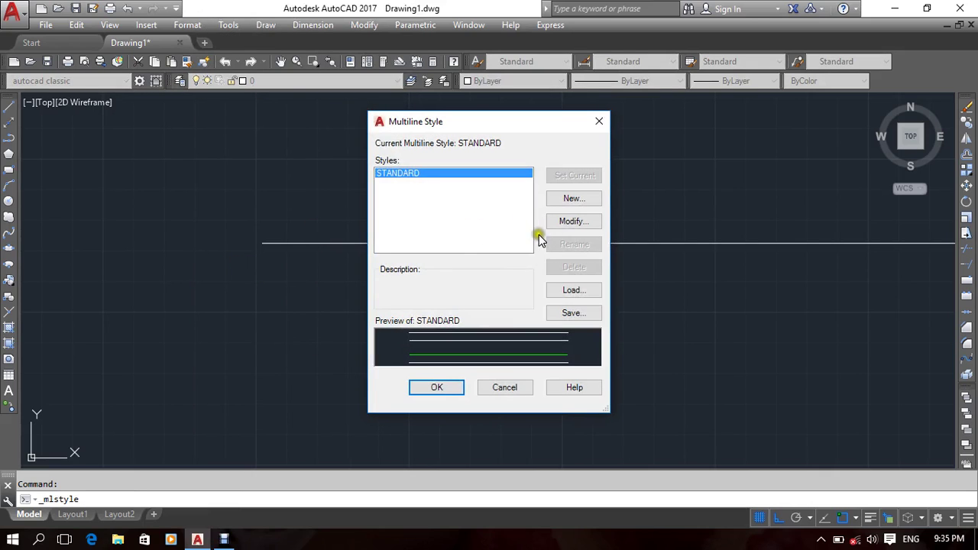
{"action": "left_click", "coordinate": [571, 221]}
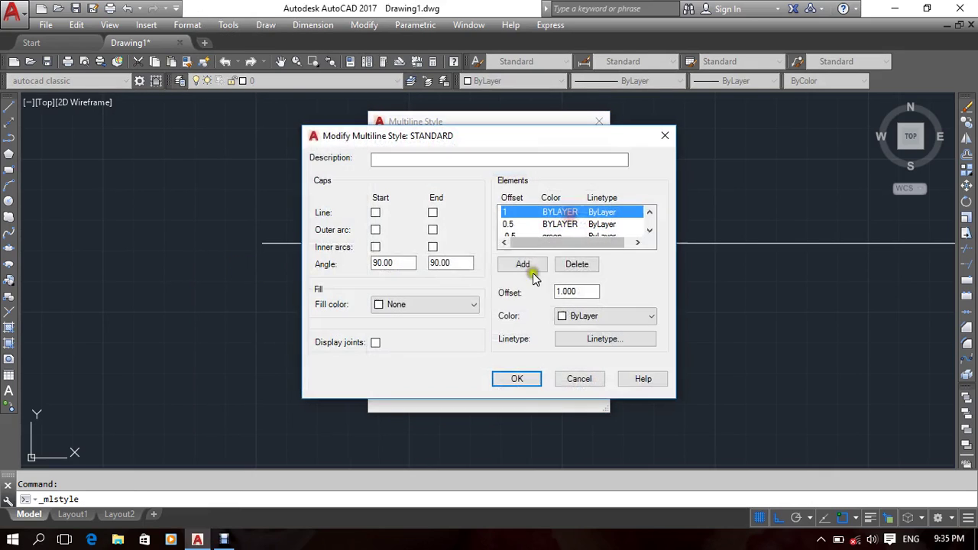
{"action": "left_click", "coordinate": [531, 223]}
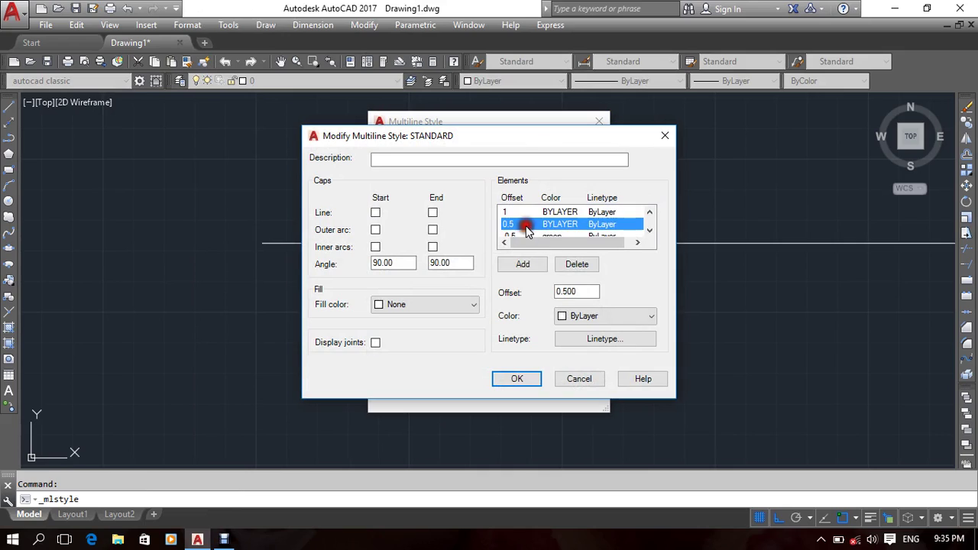
{"action": "scroll", "coordinate": [520, 222], "scroll_direction": "down", "scroll_amount": 1}
{"action": "left_click", "coordinate": [517, 225]}
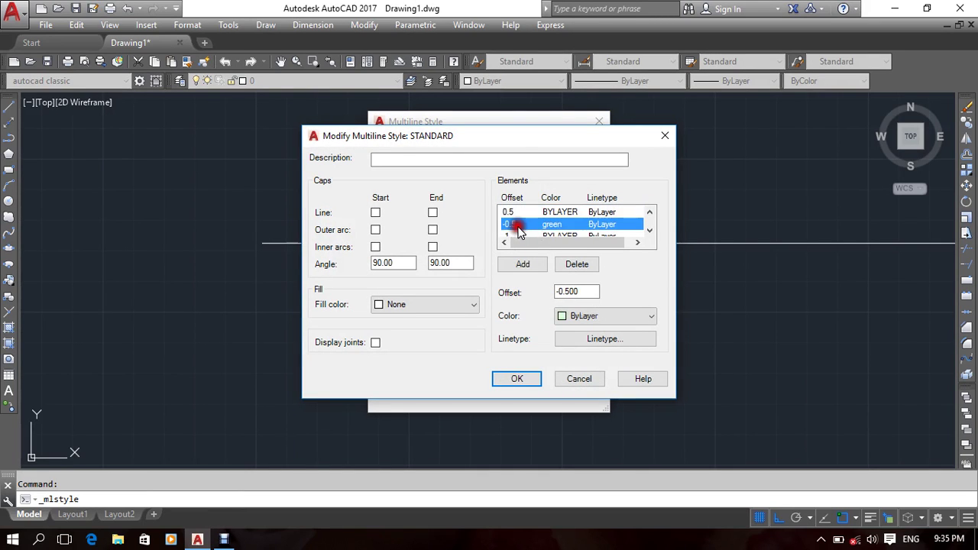
{"action": "left_click_drag", "start_coordinate": [590, 292], "coordinate": [524, 296]}
{"action": "type", "text": "1.5"}
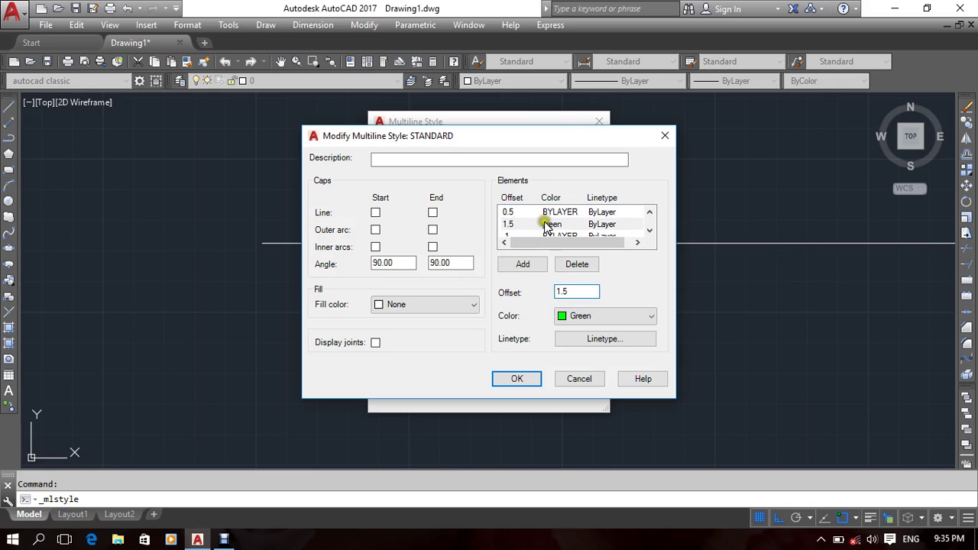
{"action": "left_click", "coordinate": [547, 224]}
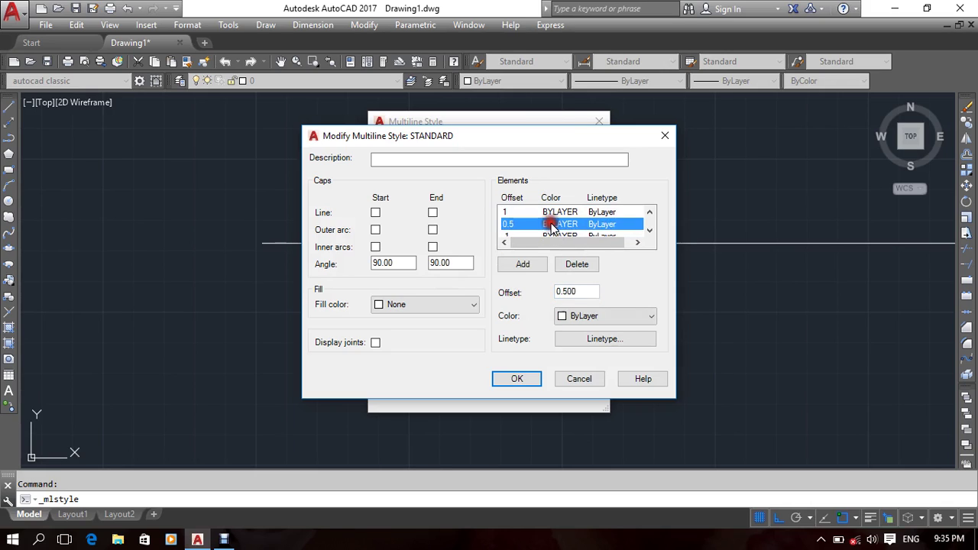
Change the -1 element's offset to 2.
{"action": "scroll", "coordinate": [549, 226], "scroll_direction": "down", "scroll_amount": 1}
{"action": "left_click", "coordinate": [550, 226]}
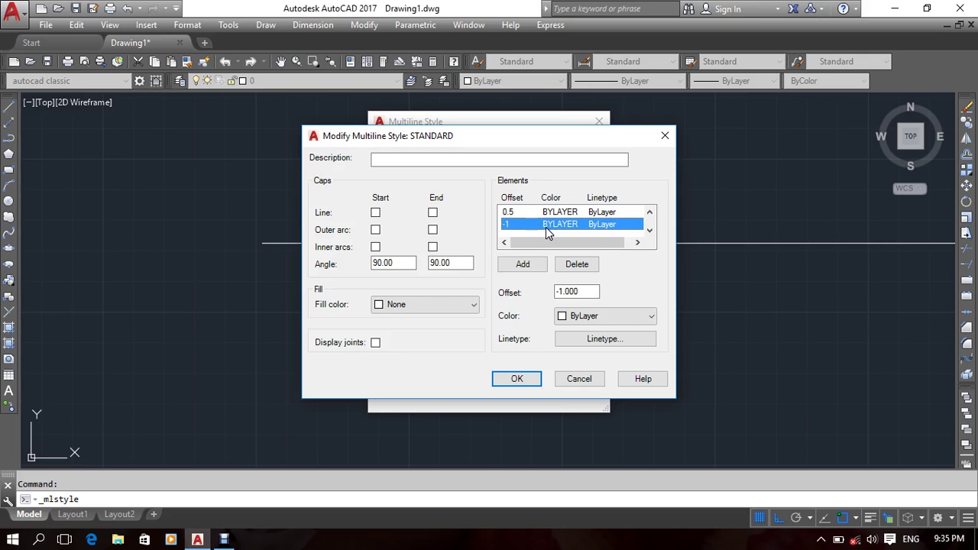
{"action": "left_click_drag", "start_coordinate": [595, 288], "coordinate": [474, 293]}
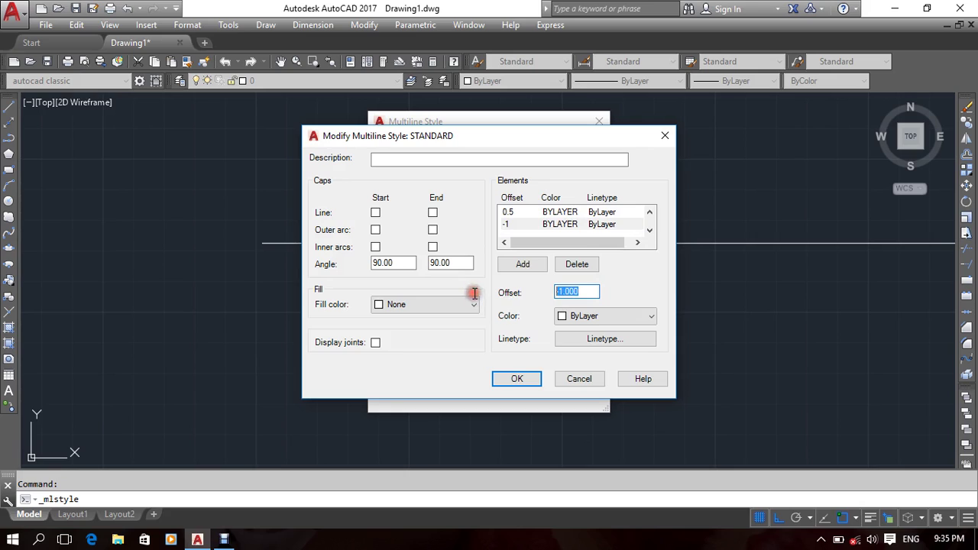
{"action": "type", "text": "2"}
{"action": "left_click", "coordinate": [537, 222]}
{"action": "scroll", "coordinate": [547, 229], "scroll_direction": "up", "scroll_amount": 1}
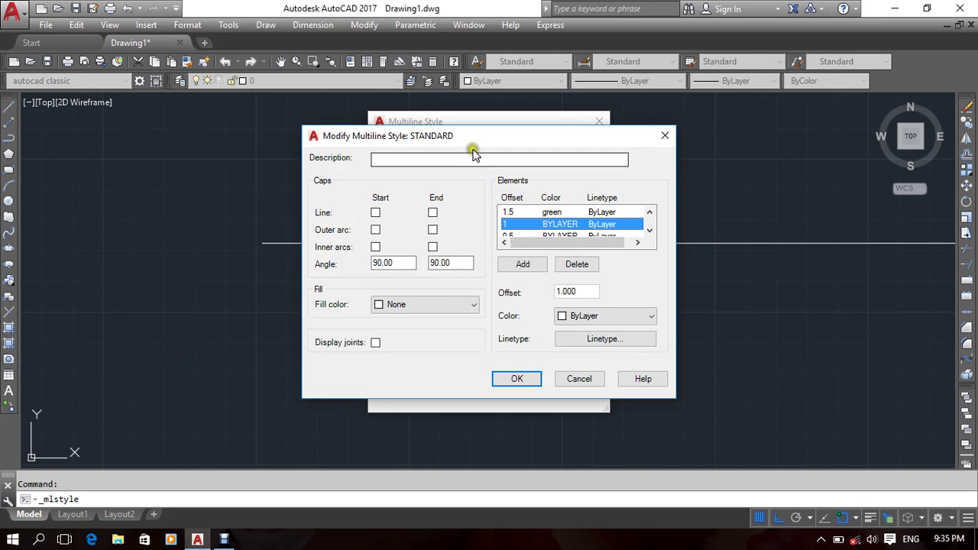
{"action": "left_click_drag", "start_coordinate": [476, 140], "coordinate": [705, 156]}
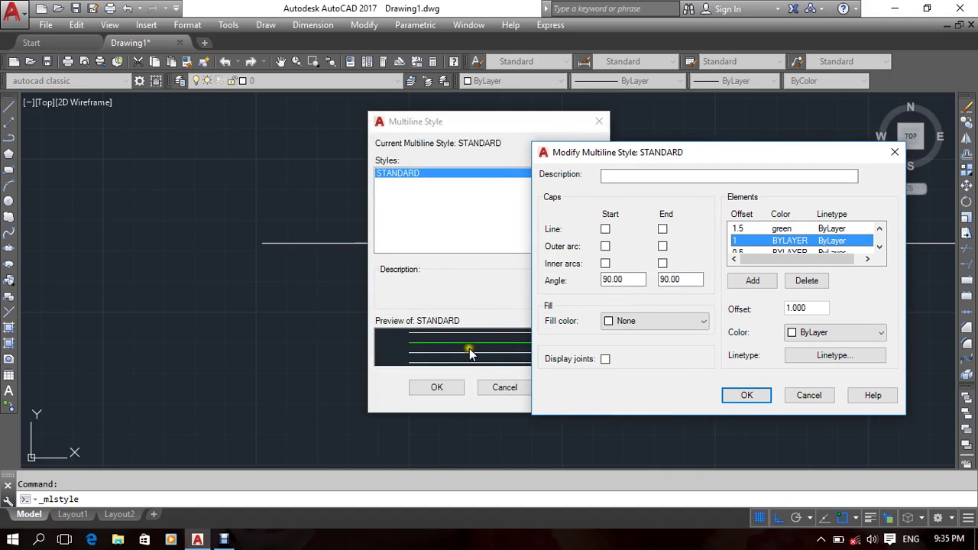
Make the offset 2 element Red and confirm both multiline style dialogs.
{"action": "left_click", "coordinate": [770, 228]}
{"action": "scroll", "coordinate": [770, 229], "scroll_direction": "up", "scroll_amount": 1}
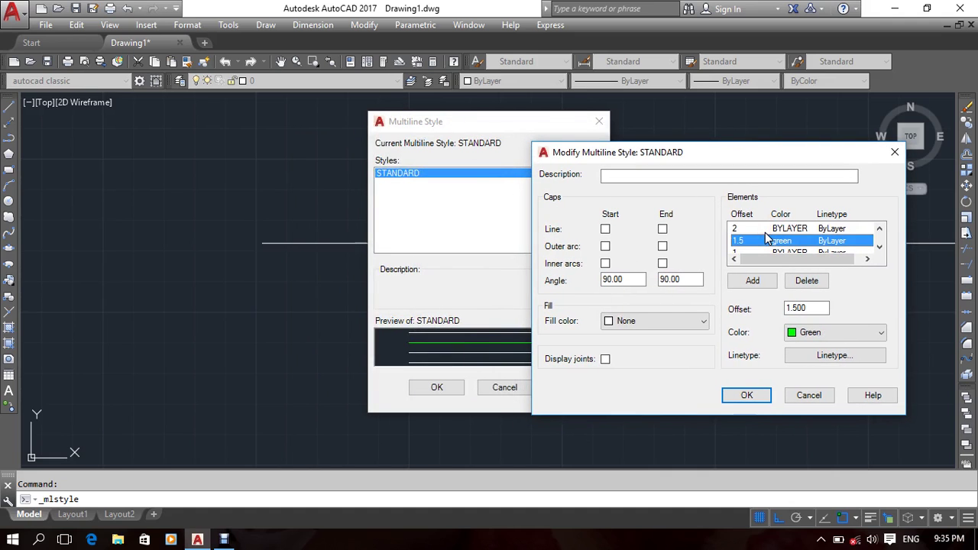
{"action": "left_click", "coordinate": [768, 229]}
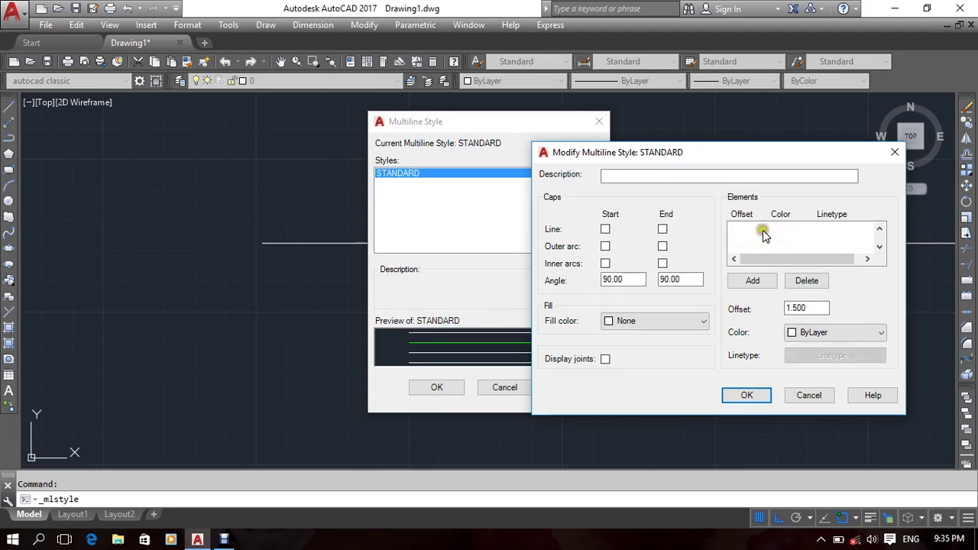
{"action": "left_click", "coordinate": [816, 333]}
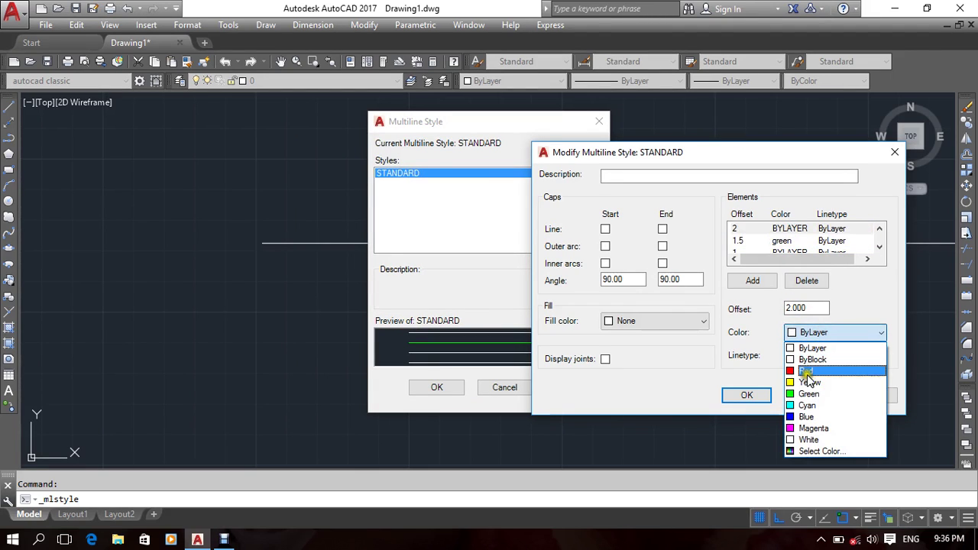
{"action": "left_click", "coordinate": [806, 370]}
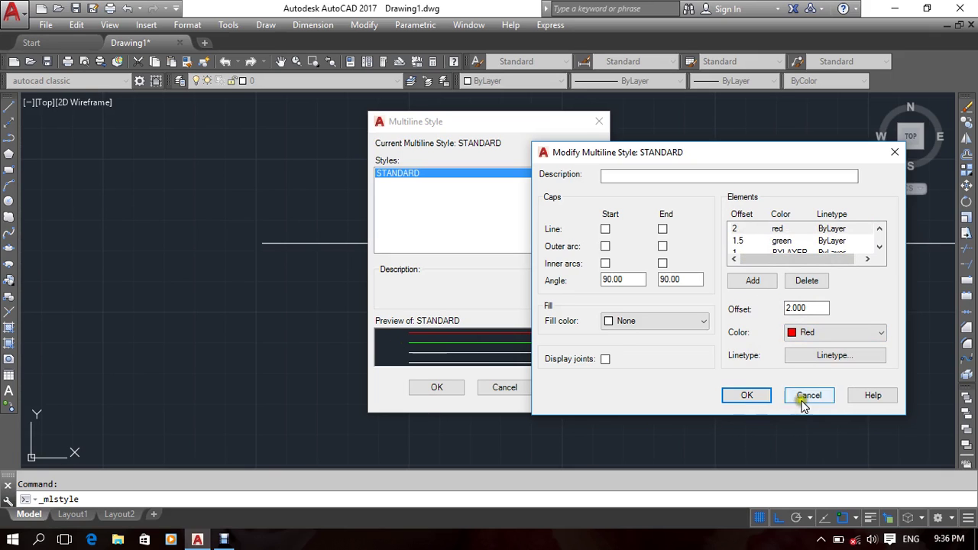
{"action": "left_click", "coordinate": [743, 396]}
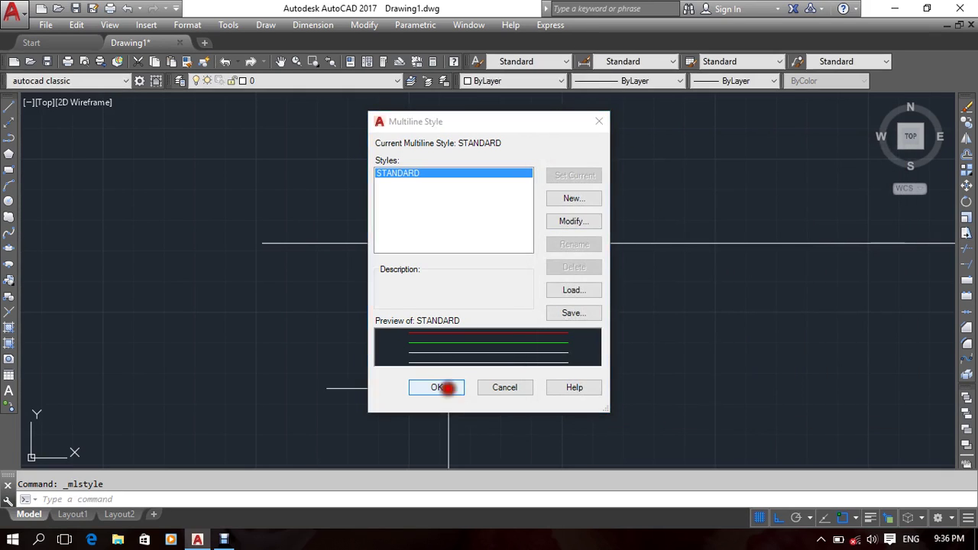
{"action": "left_click", "coordinate": [442, 387]}
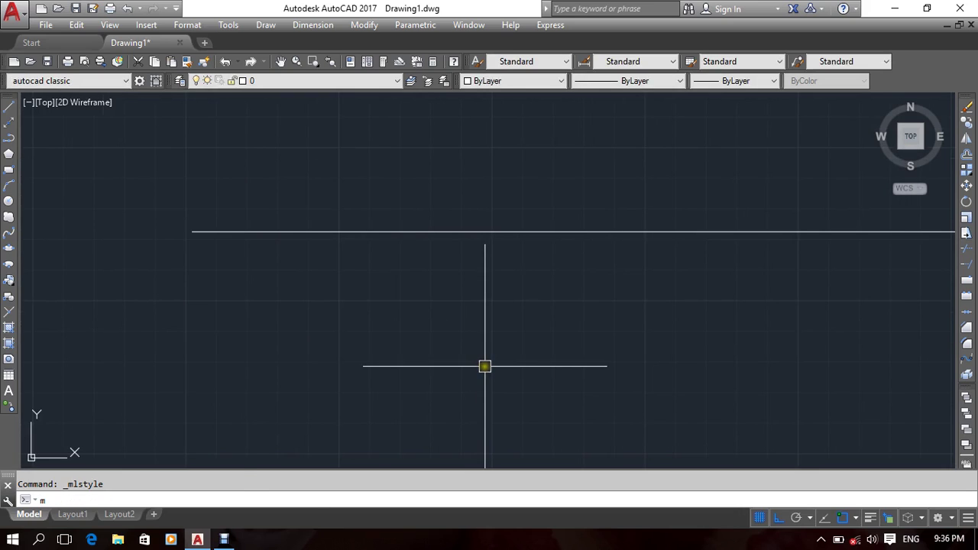
{"action": "type", "text": "ml"}
{"action": "key", "text": "Return"}
{"action": "left_click", "coordinate": [217, 498]}
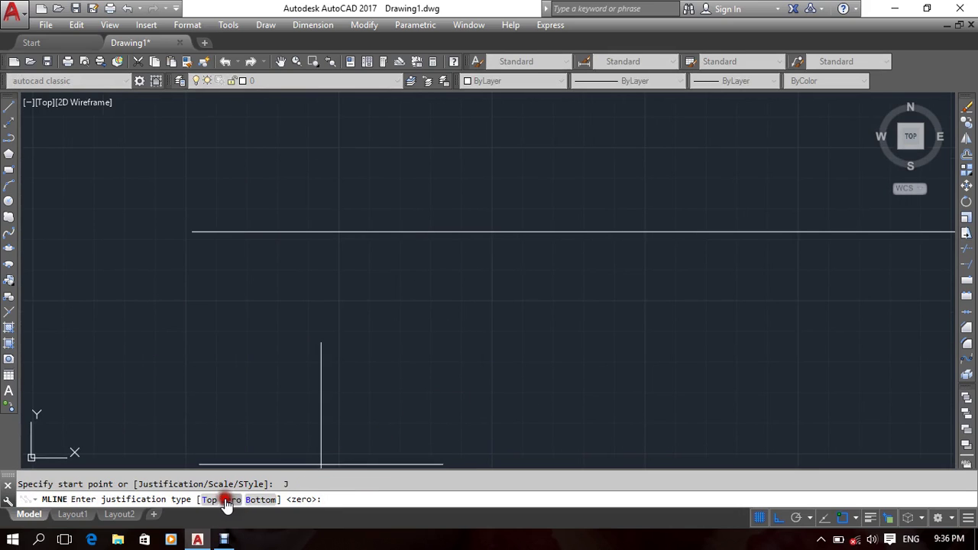
{"action": "left_click", "coordinate": [213, 502]}
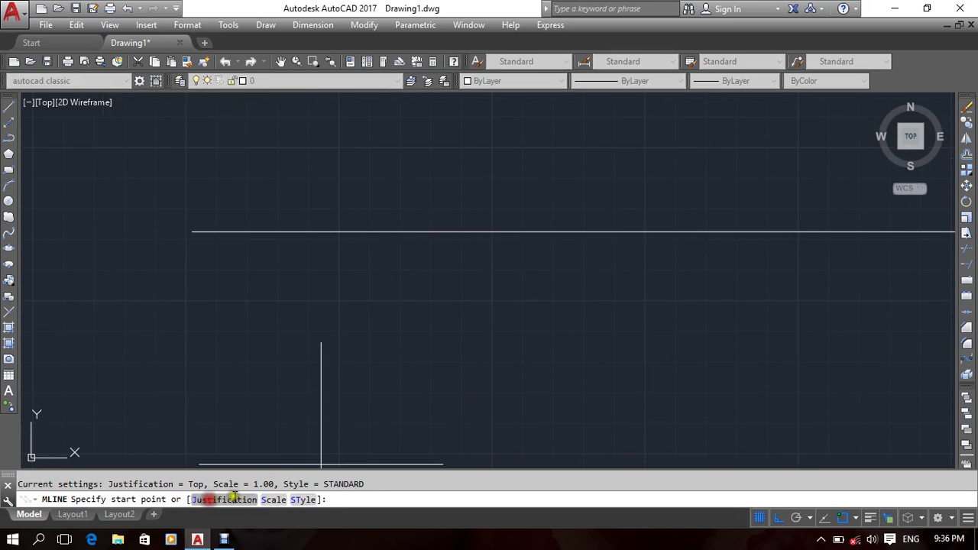
{"action": "left_click", "coordinate": [191, 232]}
{"action": "left_click", "coordinate": [404, 287]}
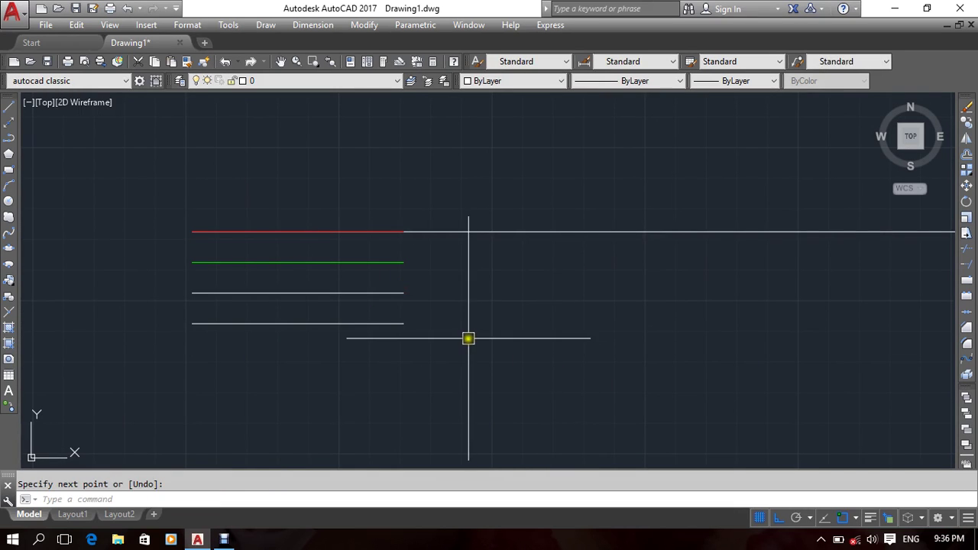
{"action": "key", "text": "Return"}
{"action": "left_click", "coordinate": [132, 388]}
{"action": "key", "text": "Delete"}
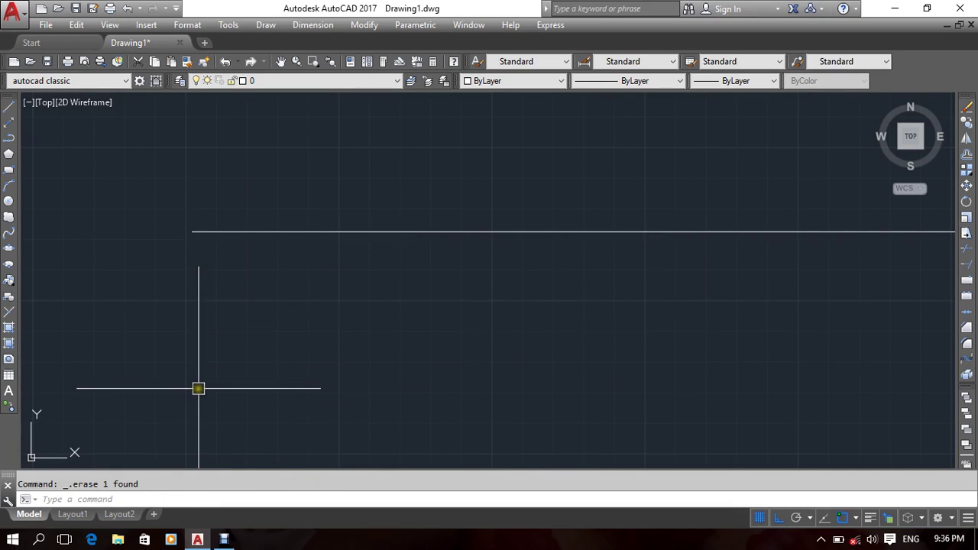
{"action": "type", "text": "ml"}
{"action": "key", "text": "Return"}
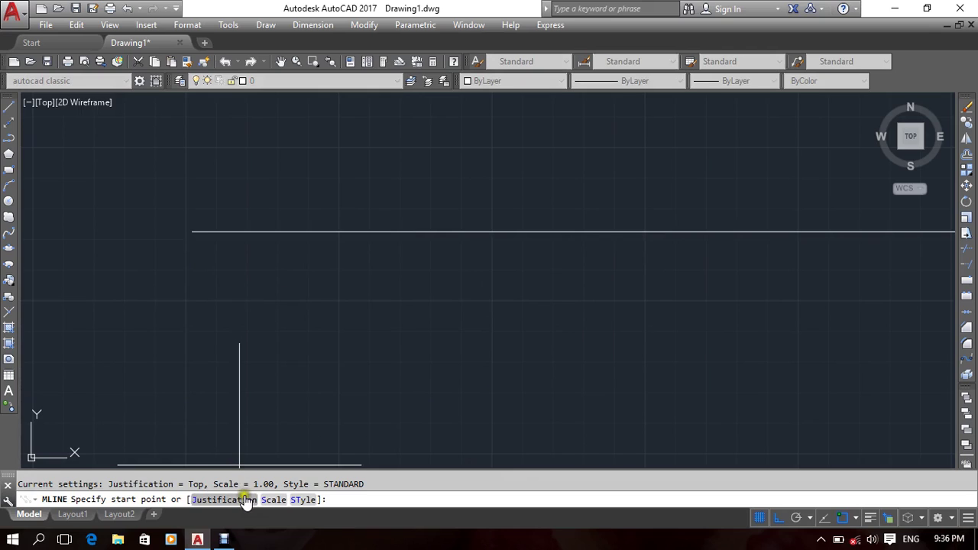
{"action": "left_click", "coordinate": [230, 498]}
{"action": "left_click", "coordinate": [261, 499]}
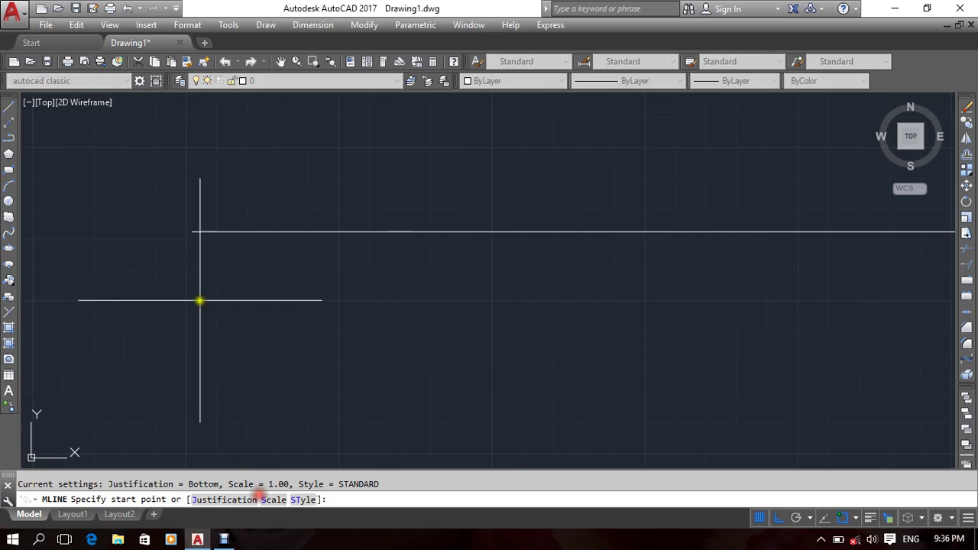
{"action": "left_click", "coordinate": [192, 230]}
{"action": "left_click", "coordinate": [467, 282]}
{"action": "key", "text": "Return"}
{"action": "key", "text": "Return"}
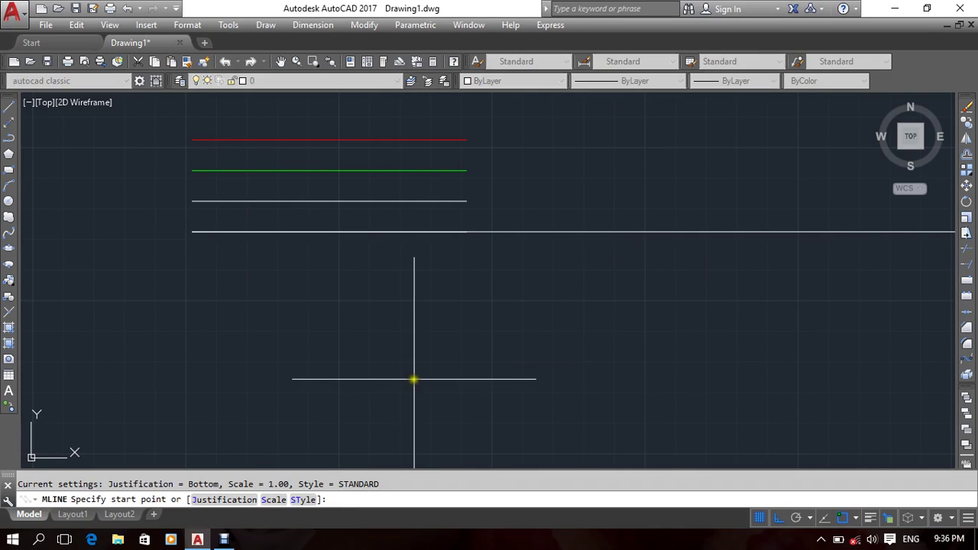
{"action": "key", "text": "Escape"}
{"action": "left_click", "coordinate": [500, 150]}
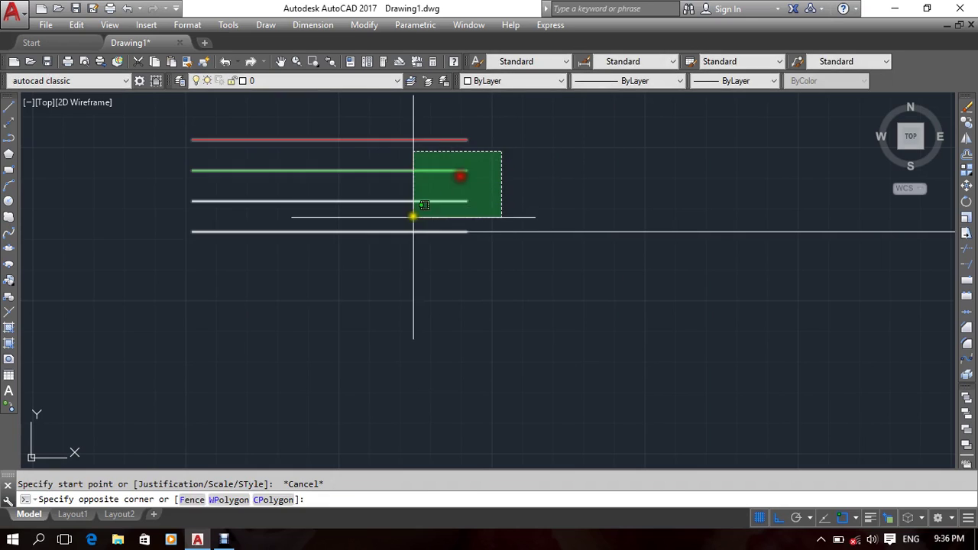
{"action": "left_click", "coordinate": [414, 214]}
{"action": "key", "text": "Delete"}
{"action": "type", "text": "m"}
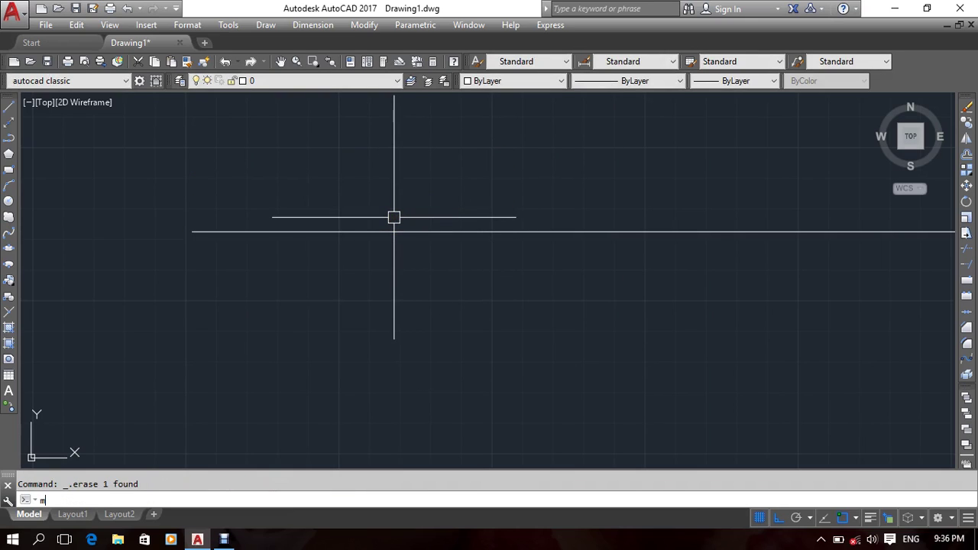
{"action": "type", "text": "l"}
{"action": "key", "text": "Return"}
{"action": "left_click", "coordinate": [225, 499]}
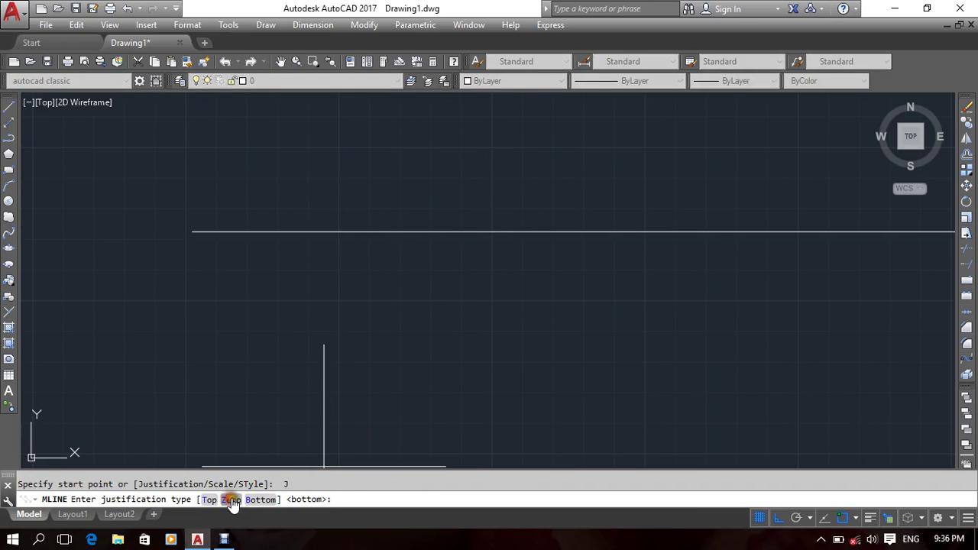
{"action": "left_click", "coordinate": [232, 501]}
{"action": "left_click", "coordinate": [191, 232]}
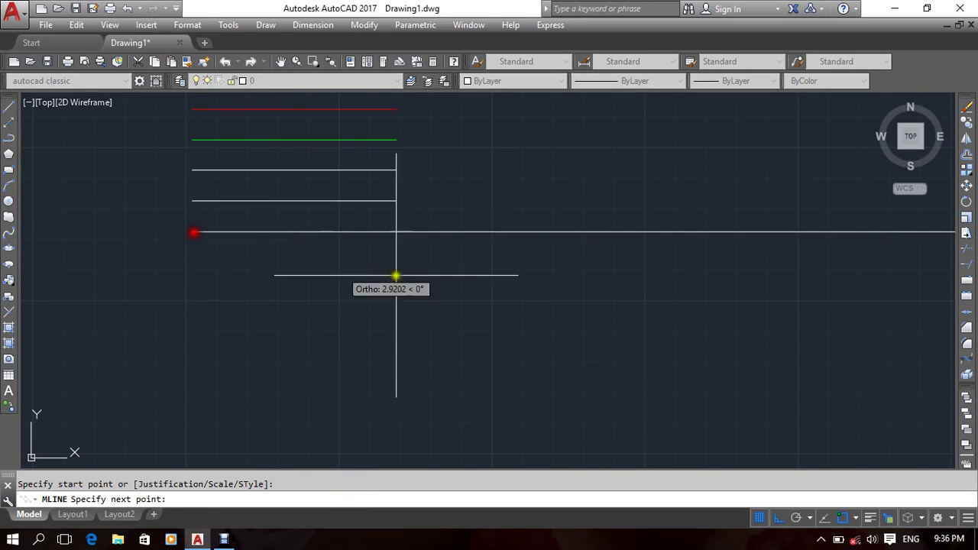
{"action": "left_click", "coordinate": [486, 273]}
{"action": "mouse_move", "coordinate": [314, 389]}
{"action": "middle_mouse_down"}
{"action": "mouse_move", "coordinate": [418, 422]}
{"action": "mouse_move", "coordinate": [395, 371]}
{"action": "mouse_move", "coordinate": [395, 269]}
{"action": "middle_mouse_up"}
{"action": "key", "text": "Escape"}
{"action": "left_click", "coordinate": [405, 267]}
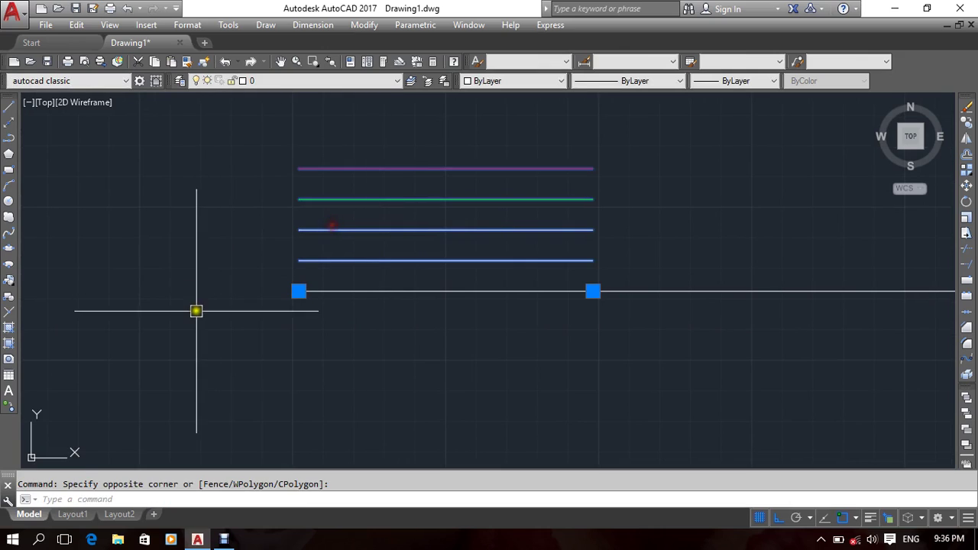
{"action": "scroll", "coordinate": [248, 300], "scroll_direction": "up", "scroll_amount": 4}
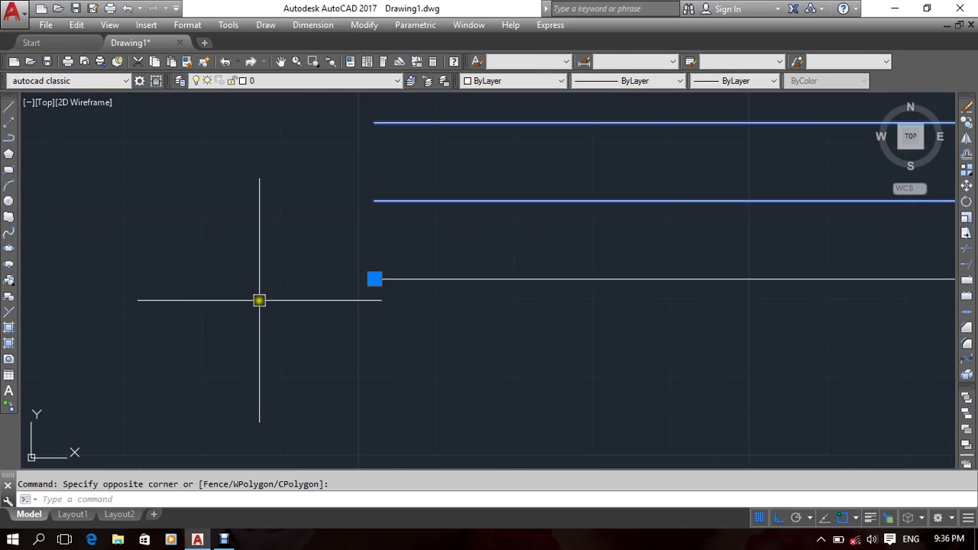
{"action": "scroll", "coordinate": [259, 300], "scroll_direction": "down", "scroll_amount": 2}
{"action": "scroll", "coordinate": [259, 300], "scroll_direction": "down", "scroll_amount": 1}
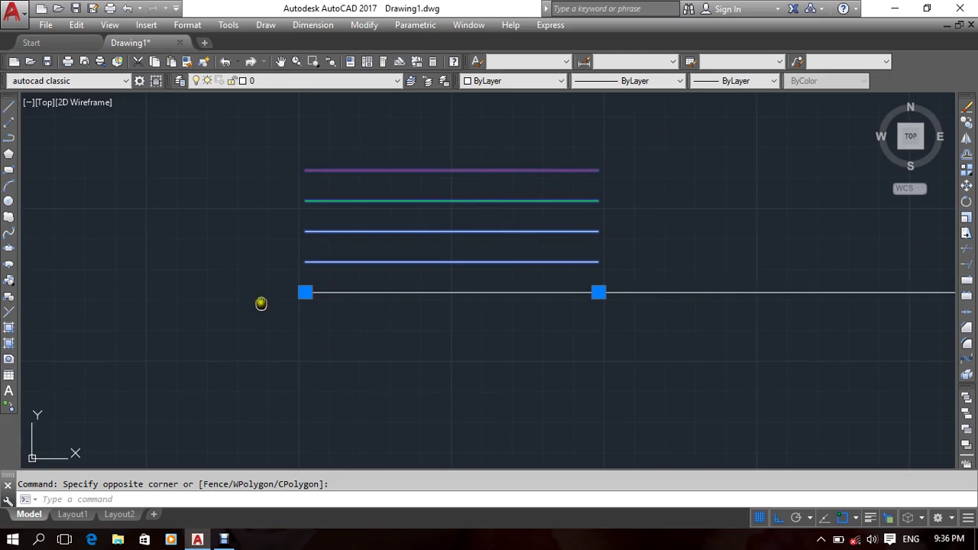
{"action": "middle_click_drag", "start_coordinate": [262, 301], "coordinate": [265, 325]}
{"action": "left_click", "coordinate": [322, 287]}
{"action": "key", "text": "Delete"}
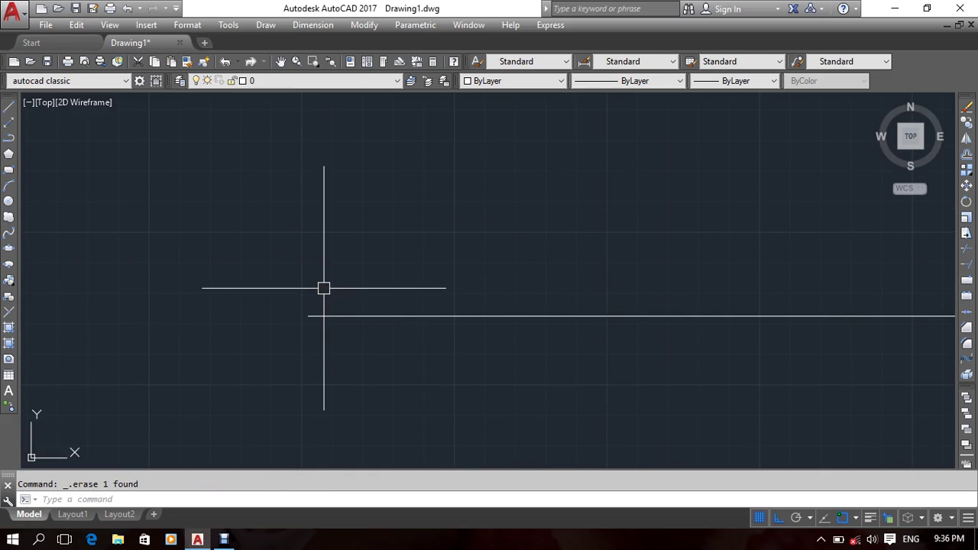
{"action": "middle_click_drag", "start_coordinate": [325, 281], "coordinate": [272, 260]}
{"action": "scroll", "coordinate": [246, 328], "scroll_direction": "up", "scroll_amount": 3}
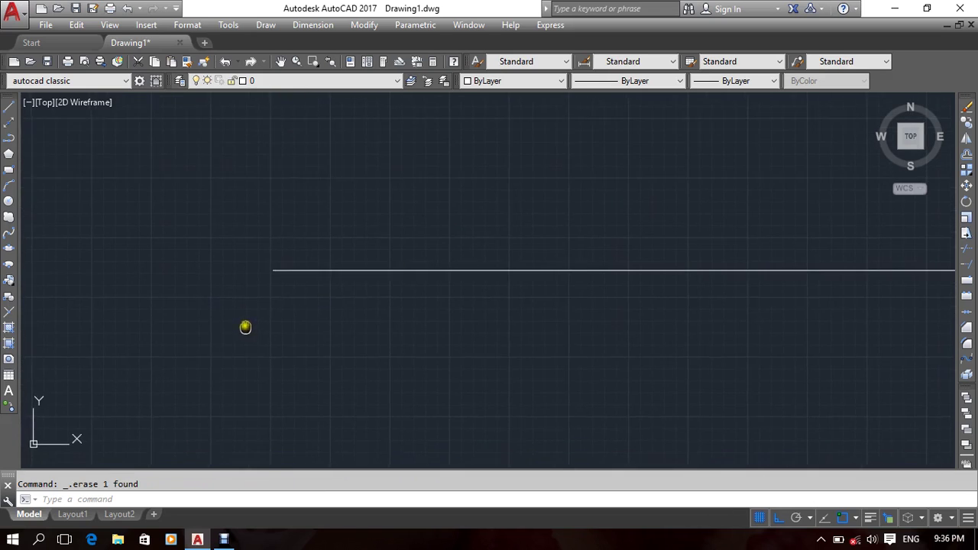
{"action": "middle_click_drag", "start_coordinate": [308, 286], "coordinate": [302, 285]}
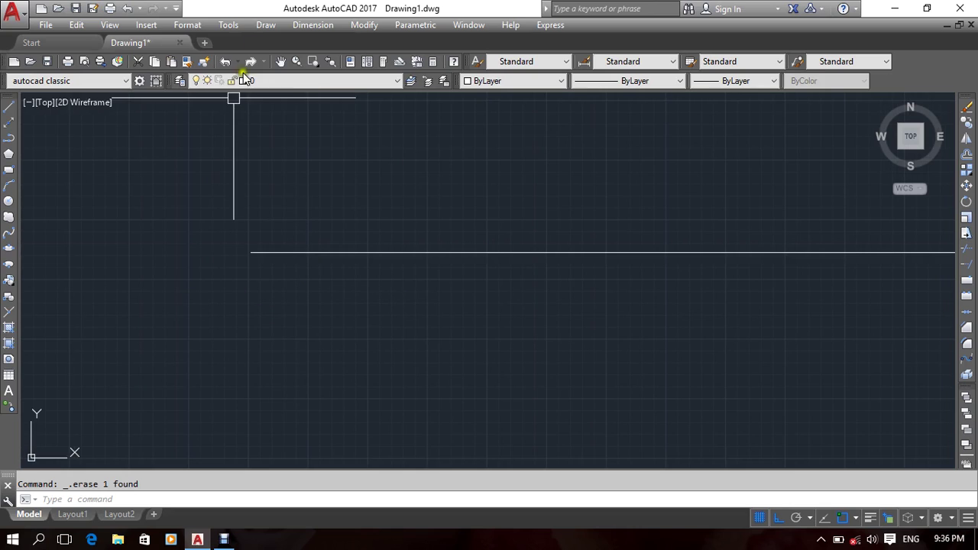
Open the STANDARD multiline style for modification with its preview visible.
{"action": "left_click", "coordinate": [187, 25]}
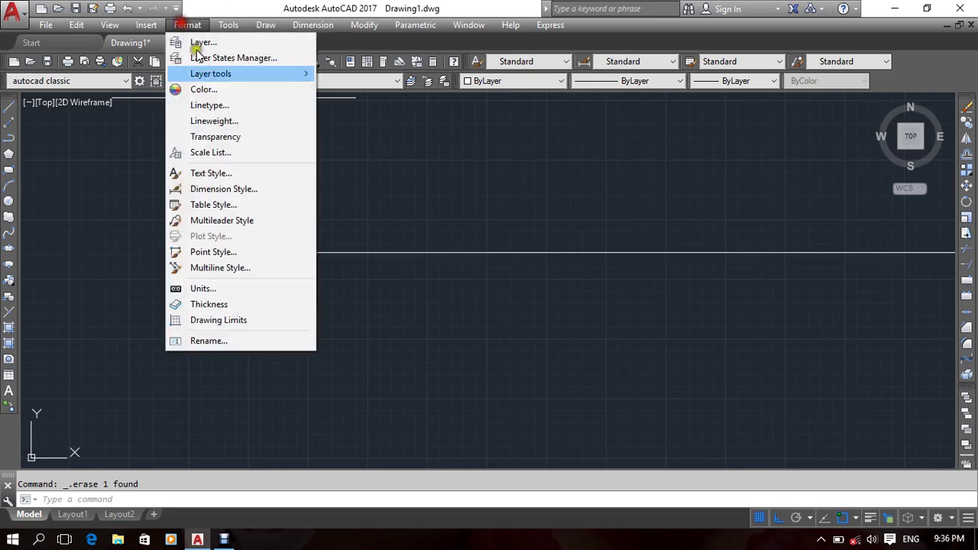
{"action": "left_click", "coordinate": [216, 272]}
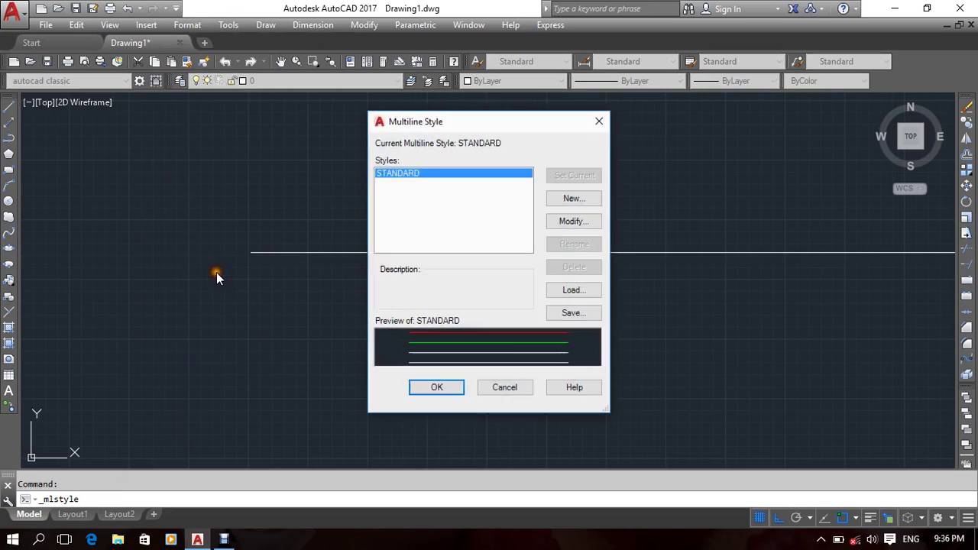
{"action": "left_click", "coordinate": [575, 221]}
{"action": "left_click_drag", "start_coordinate": [777, 162], "coordinate": [749, 157]}
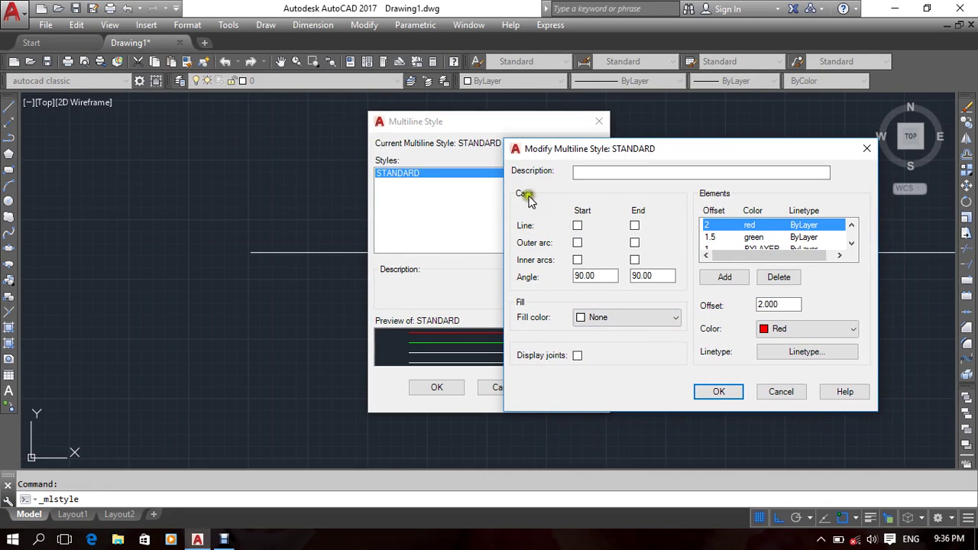
{"action": "left_click_drag", "start_coordinate": [657, 151], "coordinate": [776, 152]}
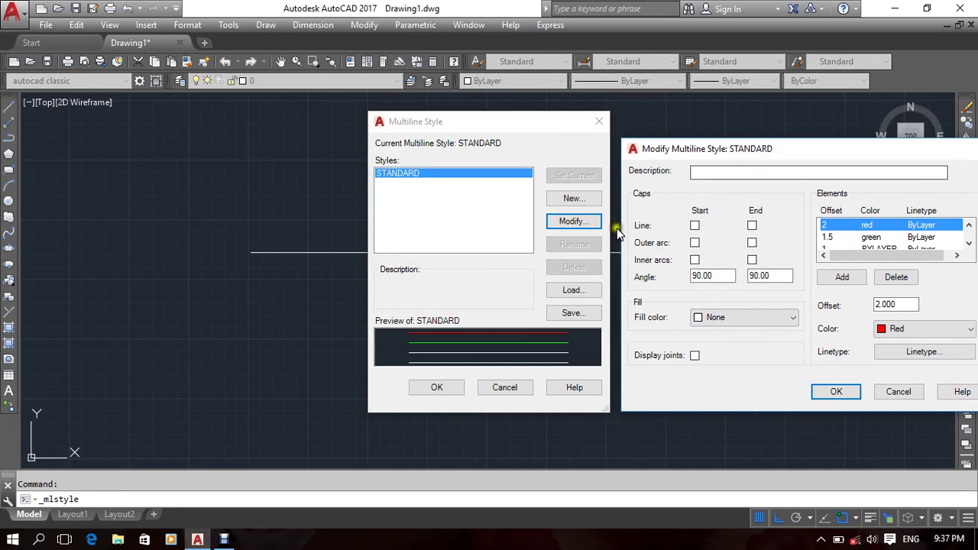
Try start and end line caps and an outer arc cap, then remove them.
{"action": "left_click", "coordinate": [694, 226]}
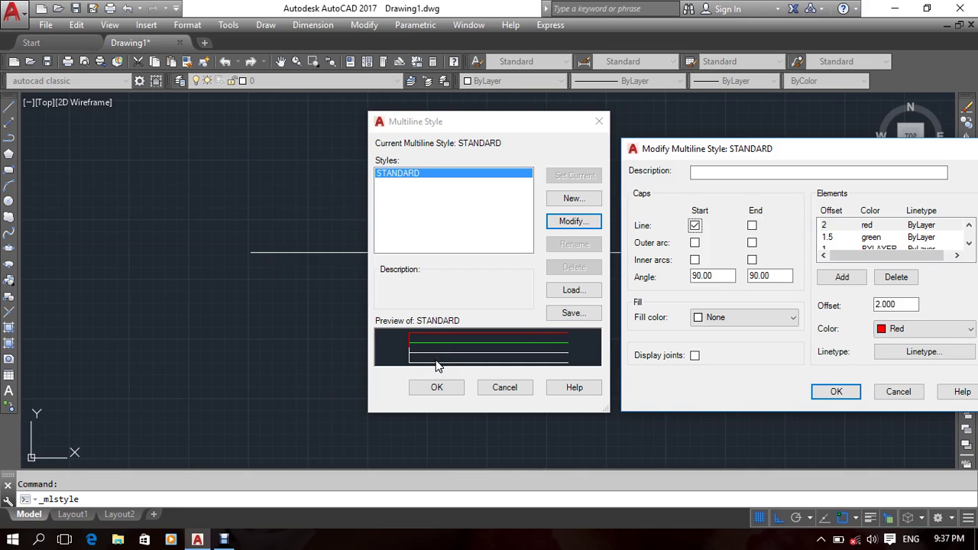
{"action": "left_click", "coordinate": [751, 226]}
{"action": "left_click", "coordinate": [751, 226]}
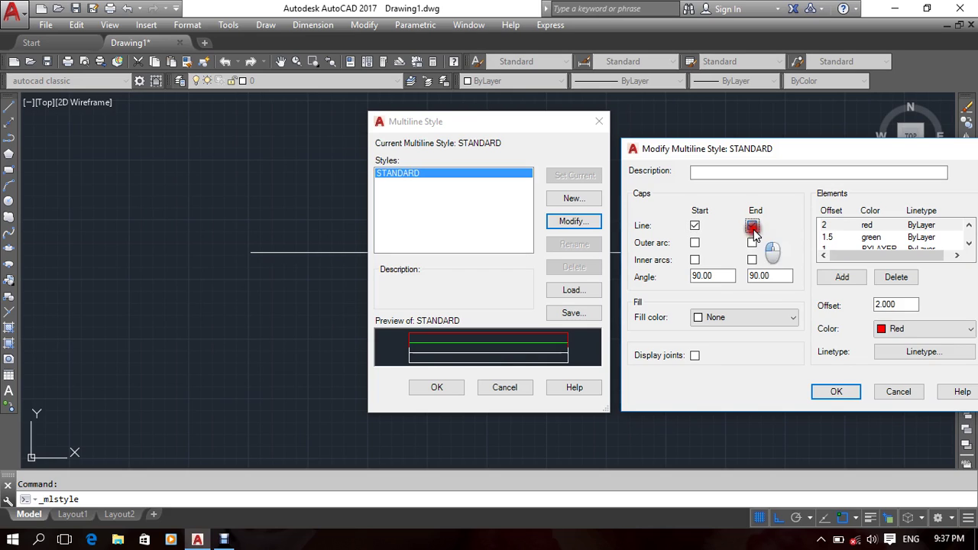
{"action": "left_click", "coordinate": [695, 225]}
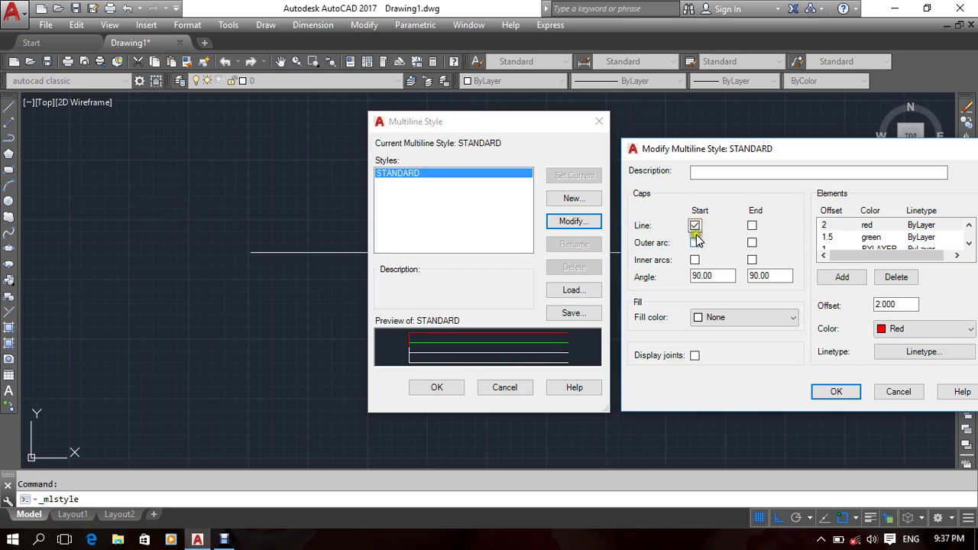
{"action": "left_click", "coordinate": [695, 243]}
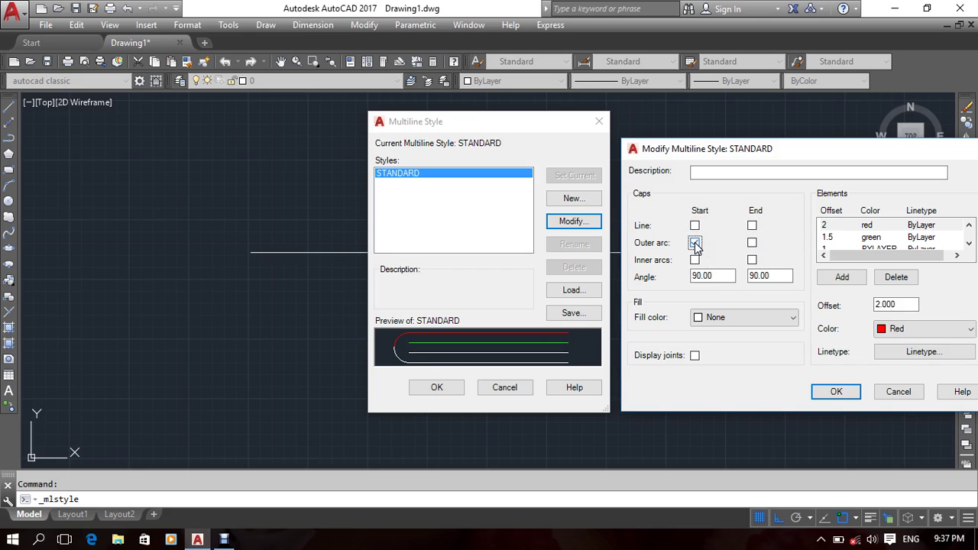
{"action": "left_click", "coordinate": [694, 243]}
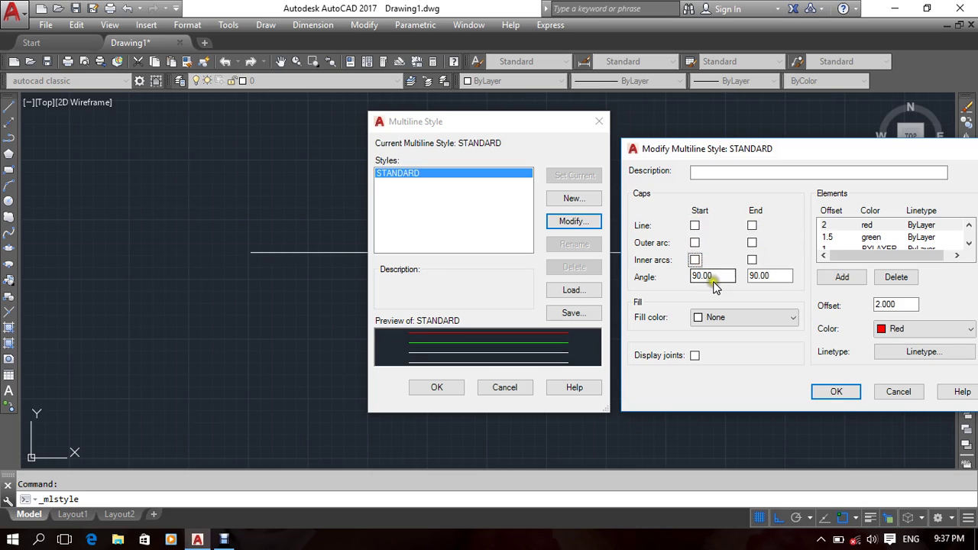
Set the start cap angle to 45, return it to 90, and accept the style.
{"action": "left_click_drag", "start_coordinate": [715, 281], "coordinate": [671, 281]}
{"action": "type", "text": "45"}
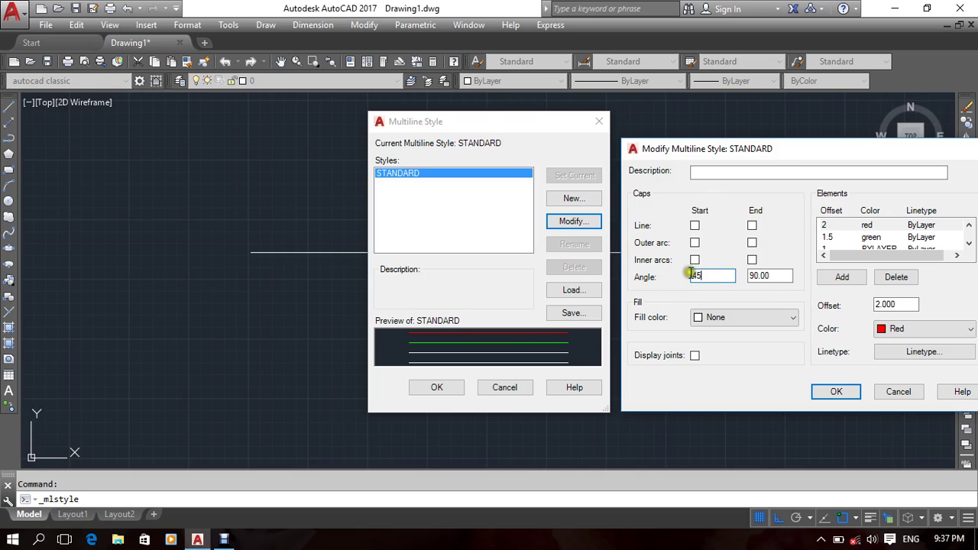
{"action": "left_click", "coordinate": [785, 279]}
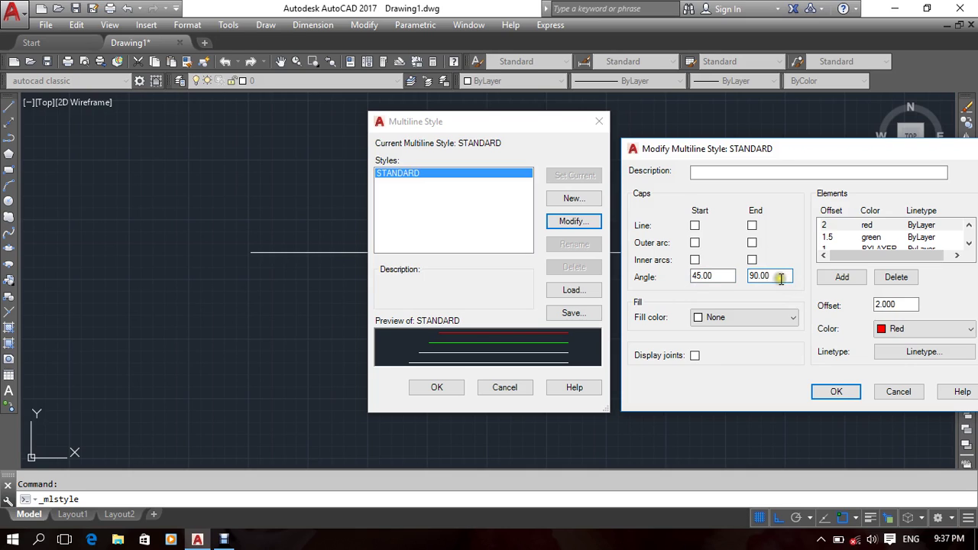
{"action": "left_click_drag", "start_coordinate": [772, 277], "coordinate": [662, 295]}
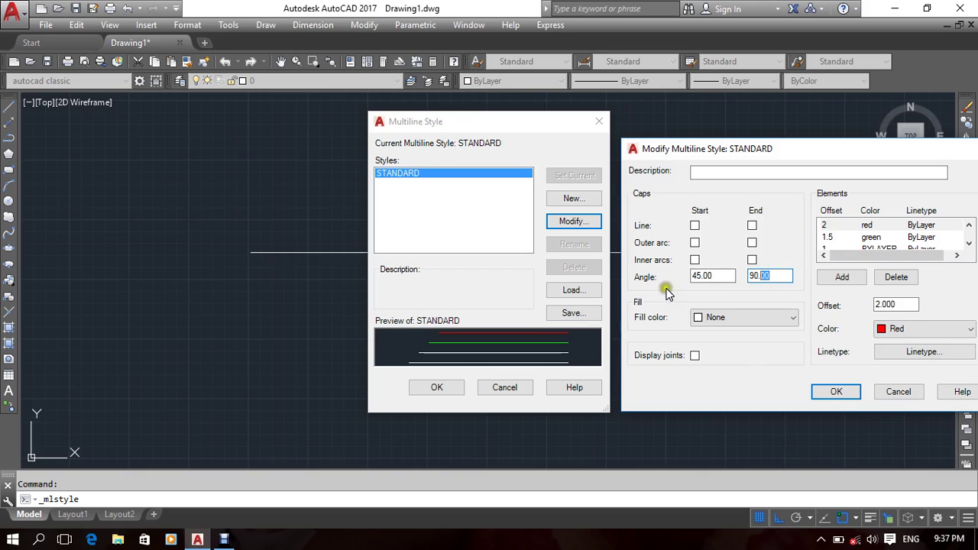
{"action": "left_click", "coordinate": [723, 275]}
{"action": "left_click_drag", "start_coordinate": [724, 276], "coordinate": [661, 282]}
{"action": "type", "text": "90"}
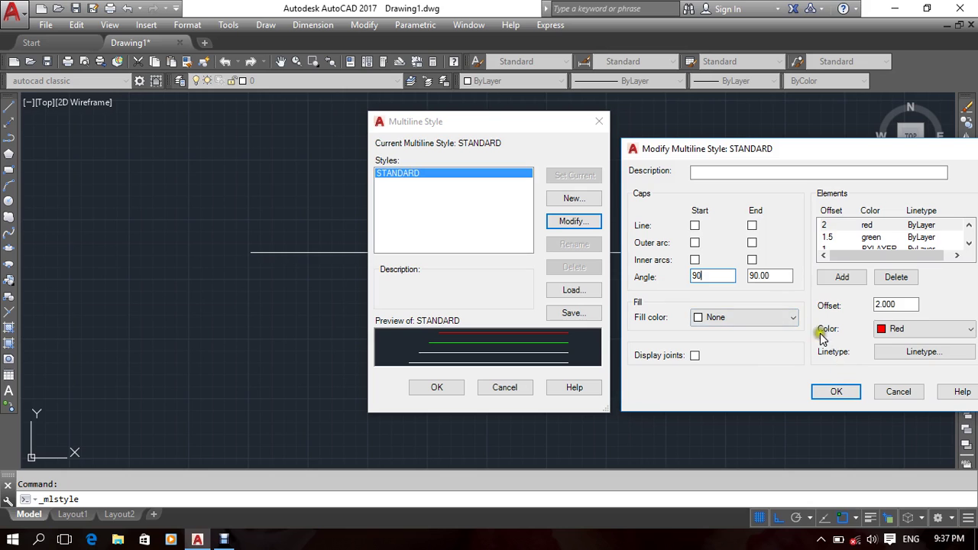
{"action": "left_click_drag", "start_coordinate": [813, 158], "coordinate": [718, 155]}
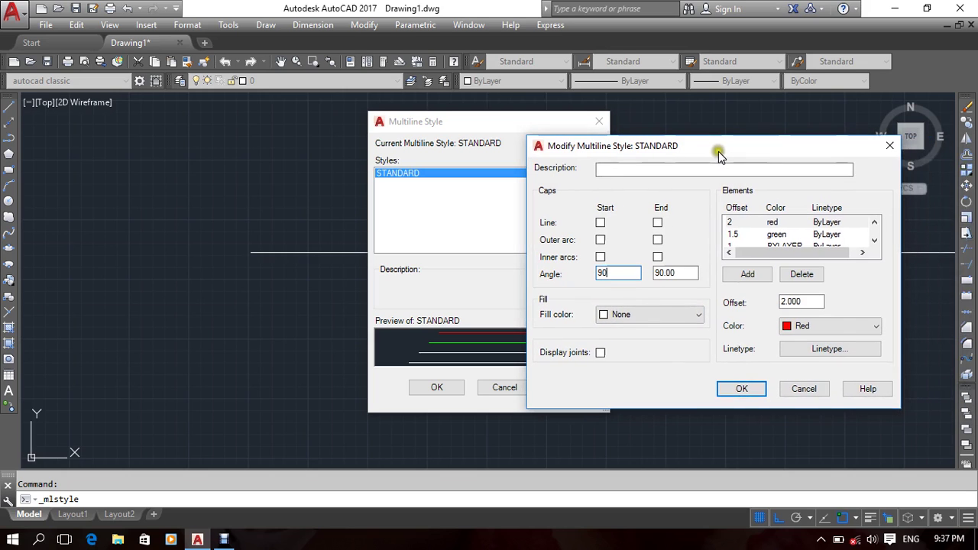
{"action": "left_click", "coordinate": [740, 389]}
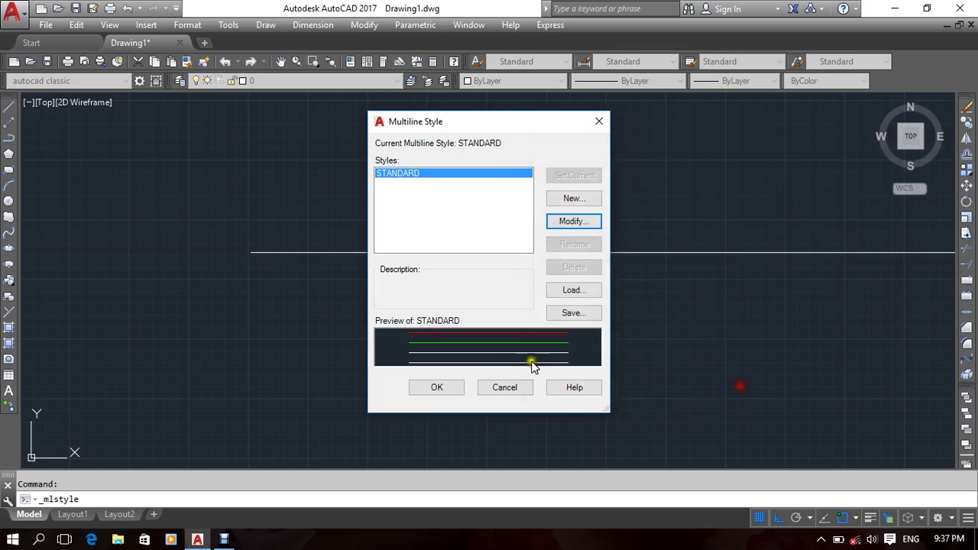
Reopen the STANDARD multiline style and colour the 0.5 offset element cyan.
{"action": "left_click", "coordinate": [574, 222]}
{"action": "left_click", "coordinate": [775, 234]}
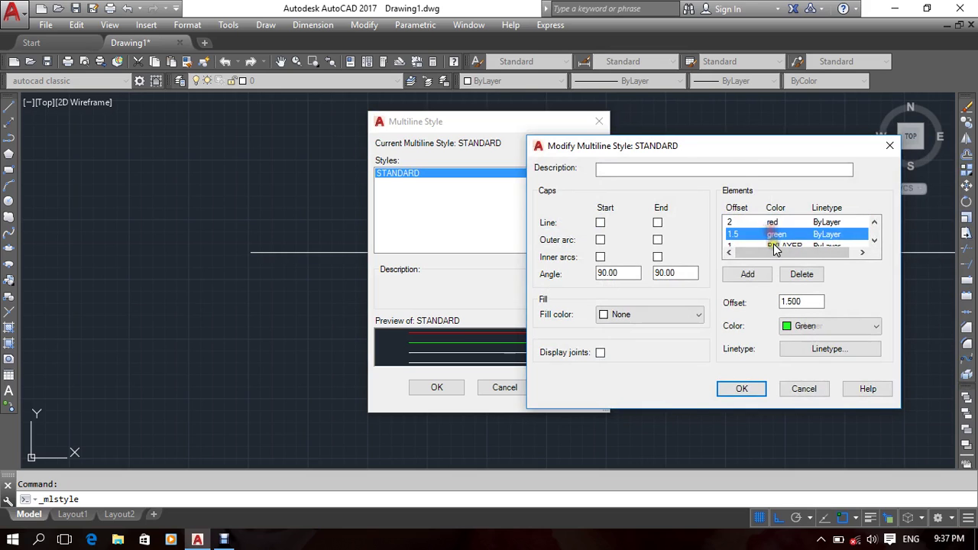
{"action": "left_click", "coordinate": [773, 246]}
{"action": "left_click", "coordinate": [778, 236]}
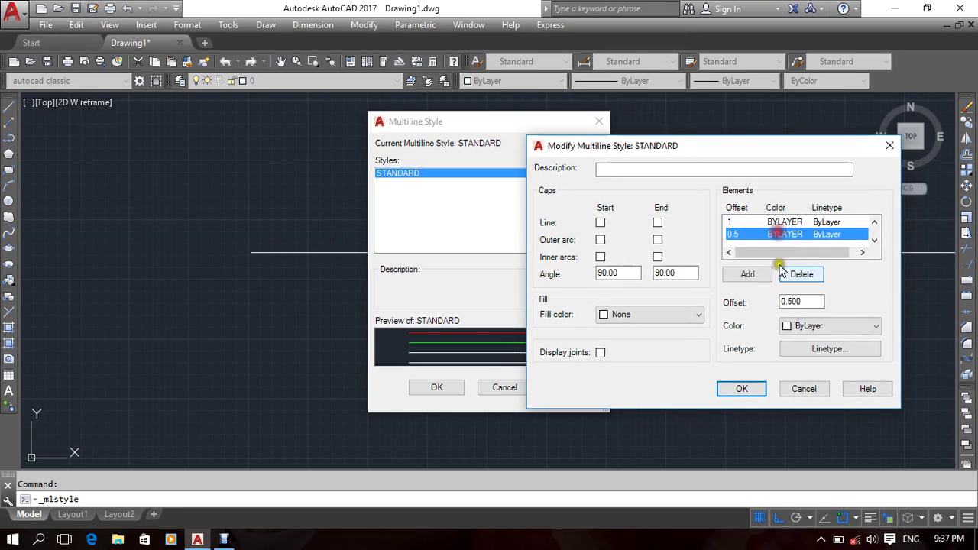
{"action": "left_click", "coordinate": [816, 326]}
{"action": "left_click", "coordinate": [816, 399]}
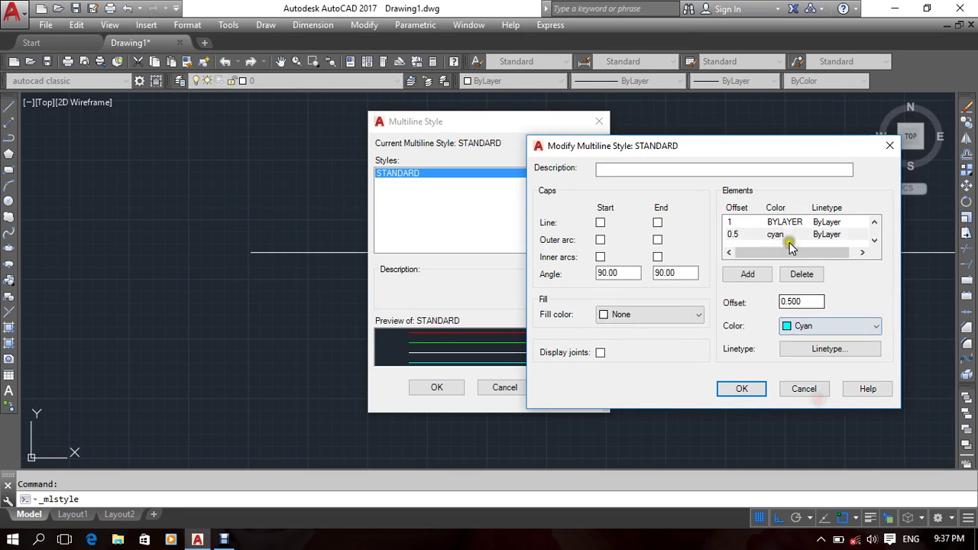
{"action": "left_click", "coordinate": [789, 231]}
Change the green element's offset to -0.5 and the red element's offset to -1.
{"action": "left_click", "coordinate": [786, 221]}
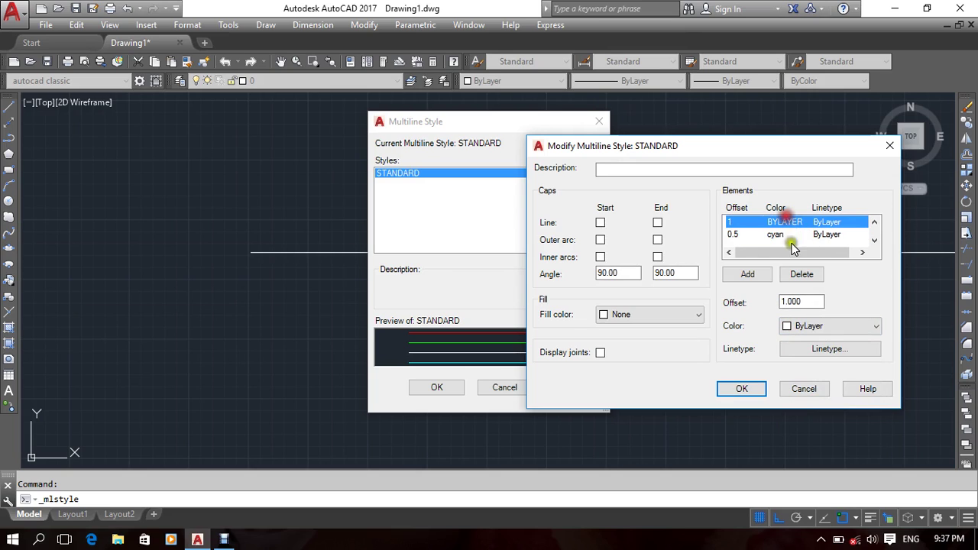
{"action": "left_click", "coordinate": [822, 326]}
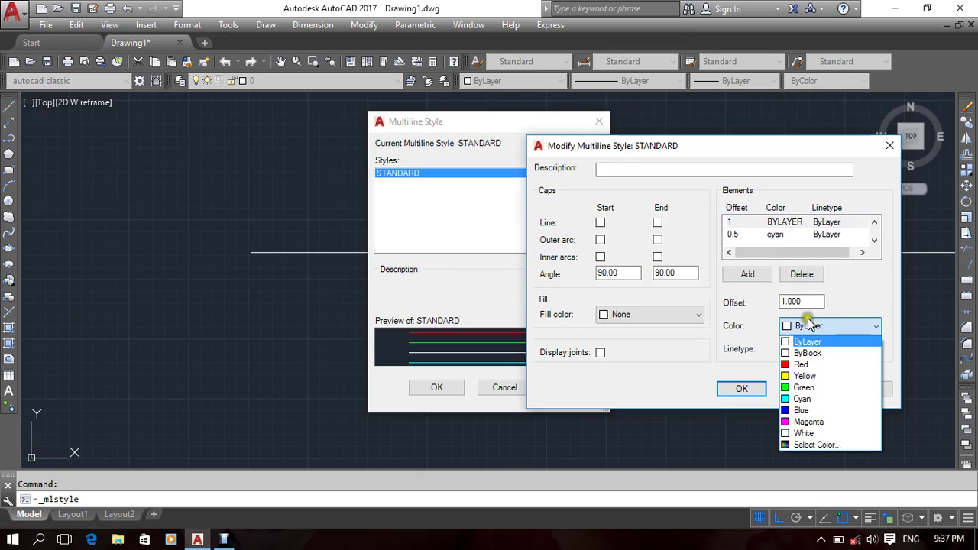
{"action": "left_click", "coordinate": [803, 226]}
{"action": "left_click", "coordinate": [772, 236]}
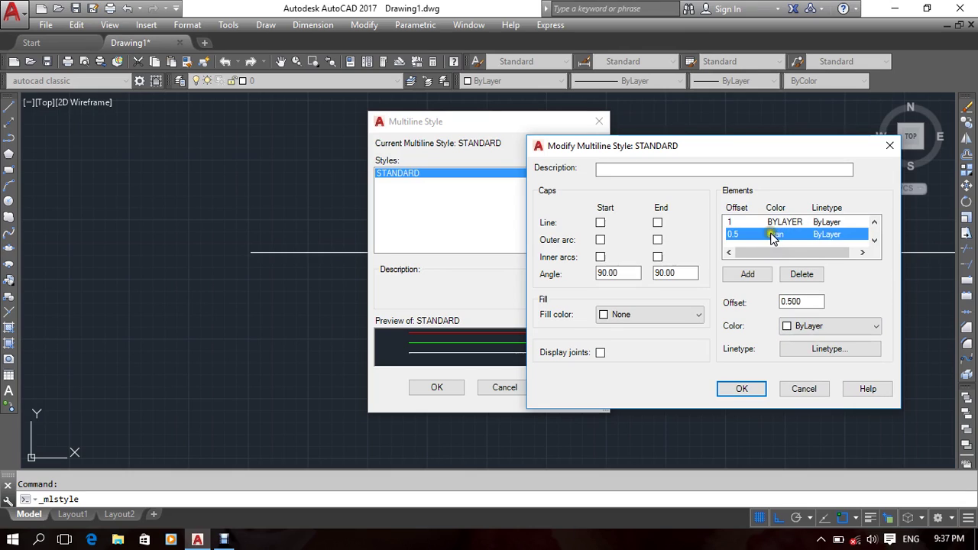
{"action": "scroll", "coordinate": [771, 236], "scroll_direction": "up", "scroll_amount": 1}
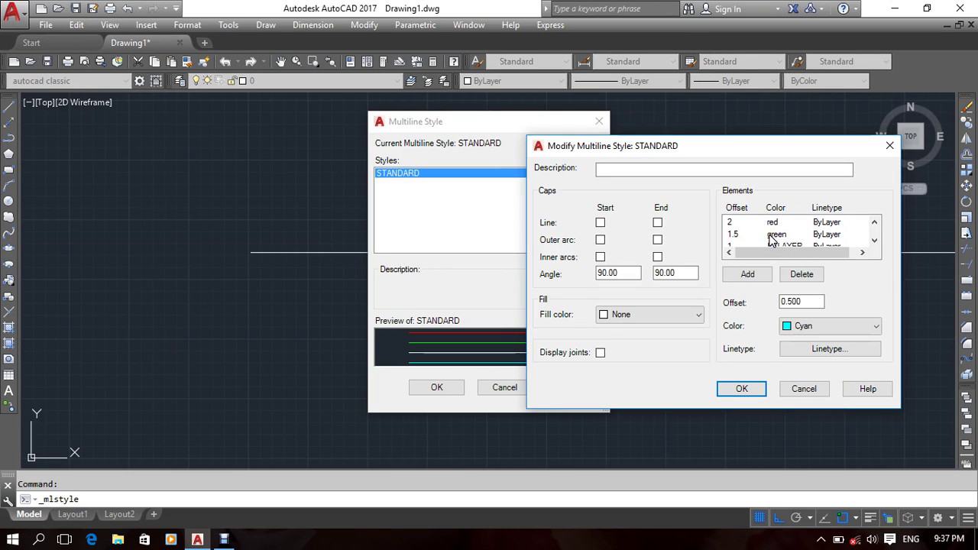
{"action": "left_click", "coordinate": [770, 236]}
{"action": "left_click_drag", "start_coordinate": [809, 302], "coordinate": [740, 308]}
{"action": "type", "text": "-.5"}
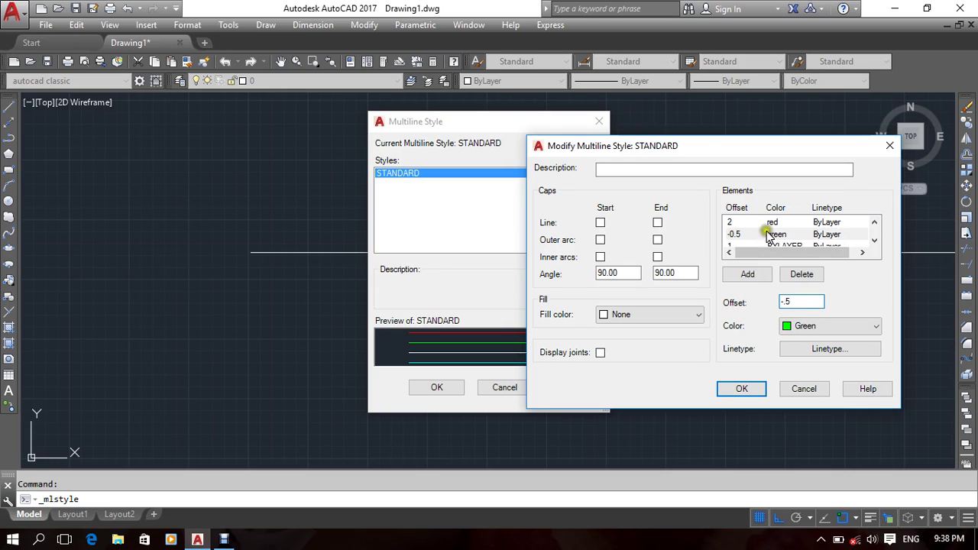
{"action": "left_click", "coordinate": [766, 221]}
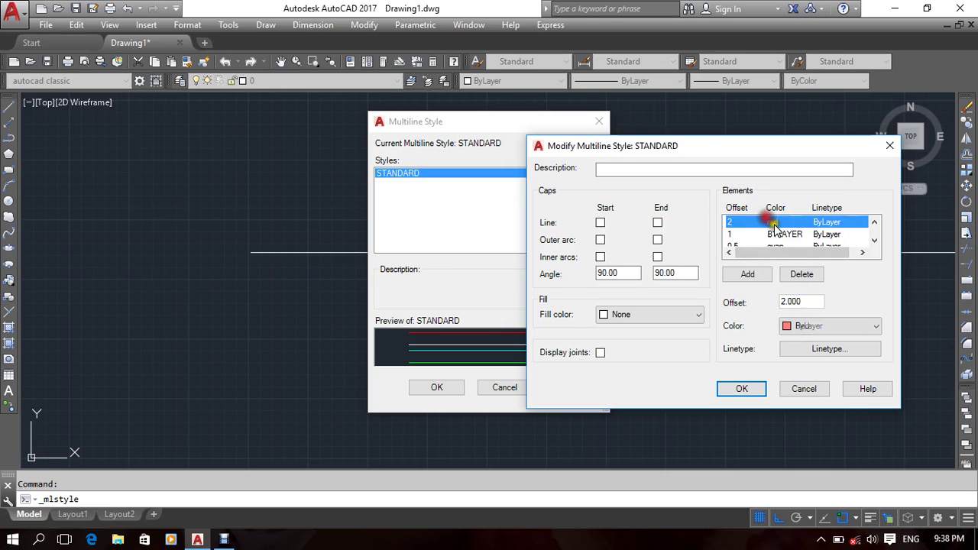
{"action": "left_click_drag", "start_coordinate": [800, 301], "coordinate": [711, 305]}
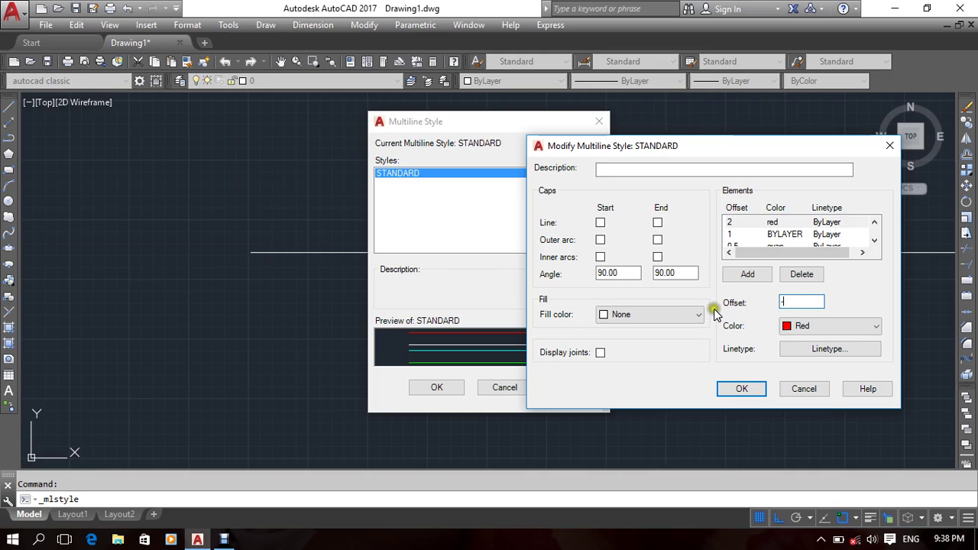
{"action": "left_click", "coordinate": [776, 233]}
Add a new ByLayer element at offset 0 to the STANDARD style.
{"action": "left_click", "coordinate": [777, 234]}
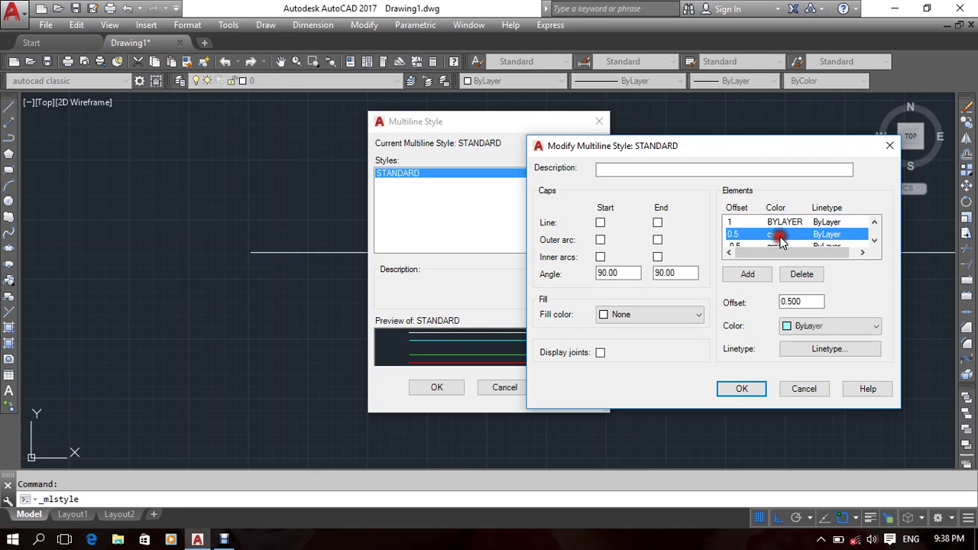
{"action": "scroll", "coordinate": [780, 241], "scroll_direction": "down", "scroll_amount": 1}
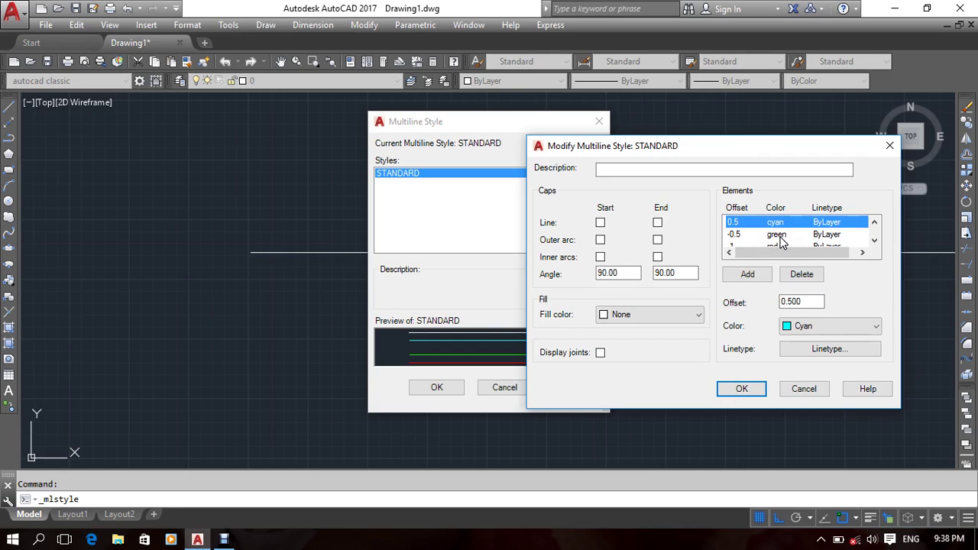
{"action": "scroll", "coordinate": [781, 241], "scroll_direction": "down", "scroll_amount": 1}
{"action": "scroll", "coordinate": [781, 242], "scroll_direction": "up", "scroll_amount": 2}
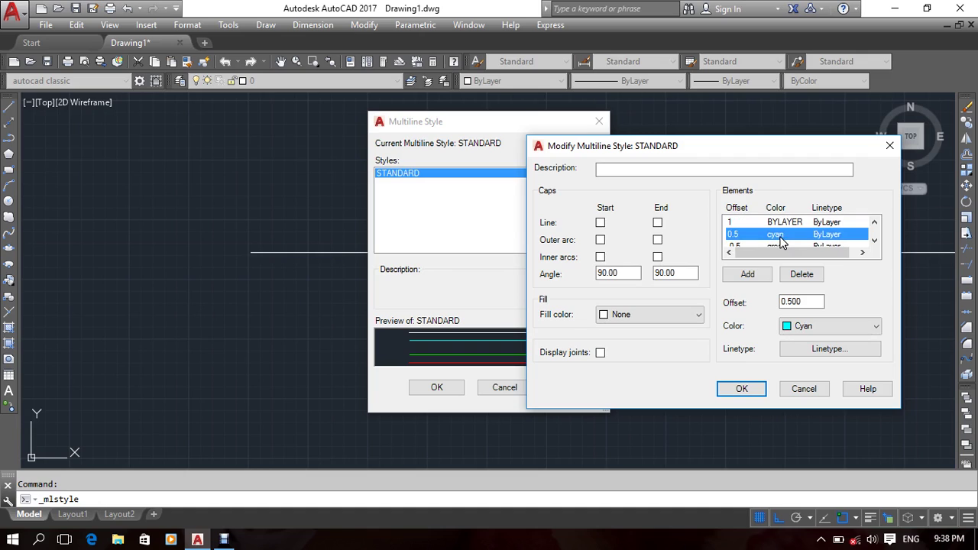
{"action": "left_click", "coordinate": [765, 275]}
{"action": "left_click", "coordinate": [771, 222]}
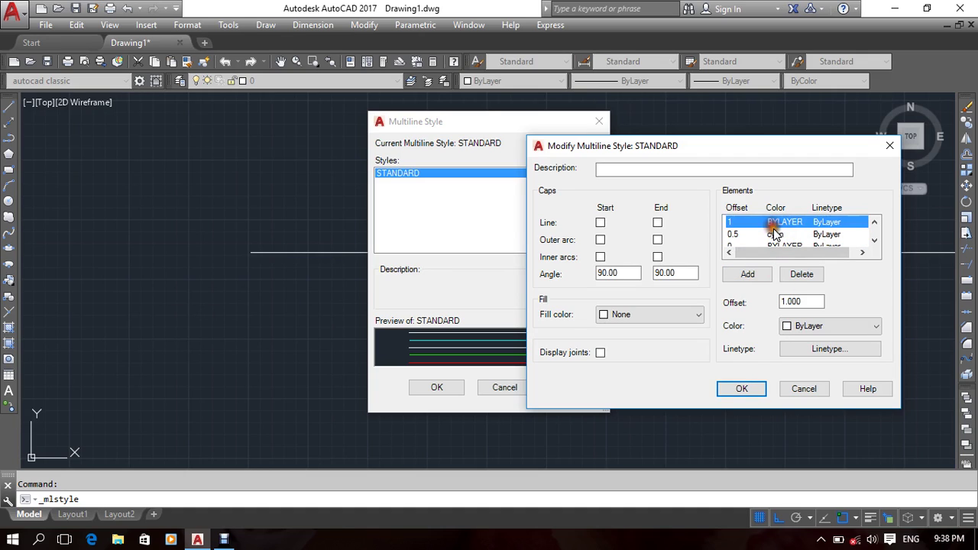
{"action": "left_click", "coordinate": [776, 235]}
Check the five elements, make the offset 1 line magenta, and save the style.
{"action": "scroll", "coordinate": [776, 240], "scroll_direction": "down", "scroll_amount": 1}
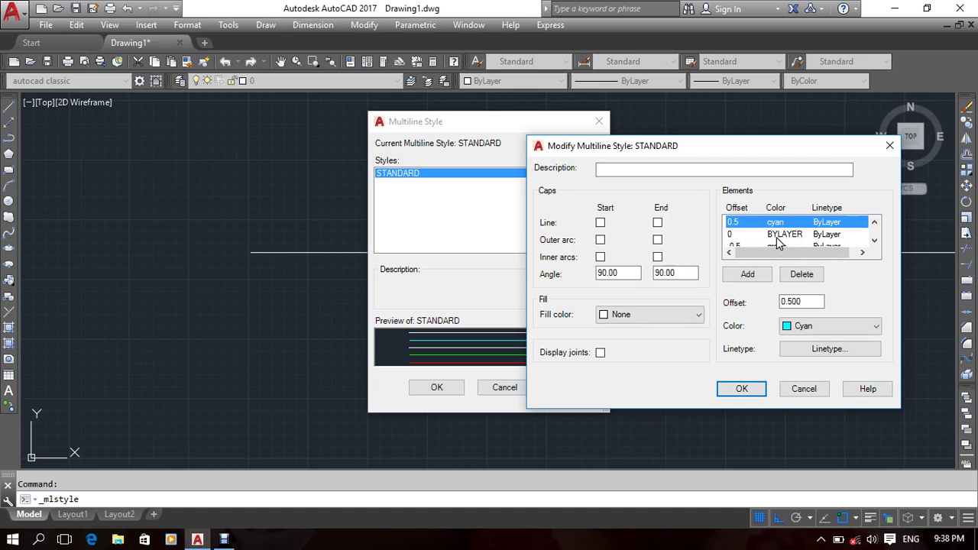
{"action": "left_click", "coordinate": [776, 238]}
{"action": "scroll", "coordinate": [777, 241], "scroll_direction": "down", "scroll_amount": 1}
{"action": "left_click", "coordinate": [776, 237]}
{"action": "scroll", "coordinate": [776, 237], "scroll_direction": "down", "scroll_amount": 1}
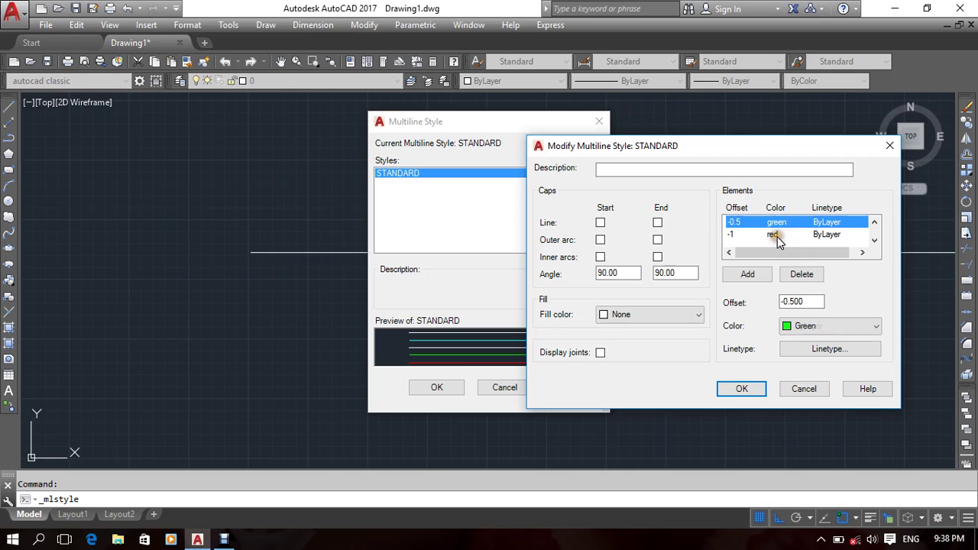
{"action": "left_click", "coordinate": [776, 235]}
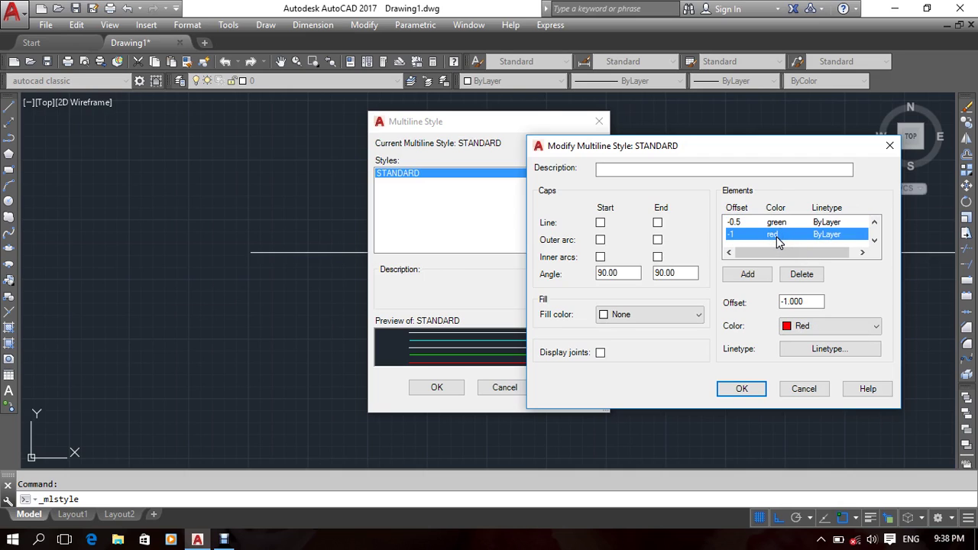
{"action": "left_click", "coordinate": [776, 222]}
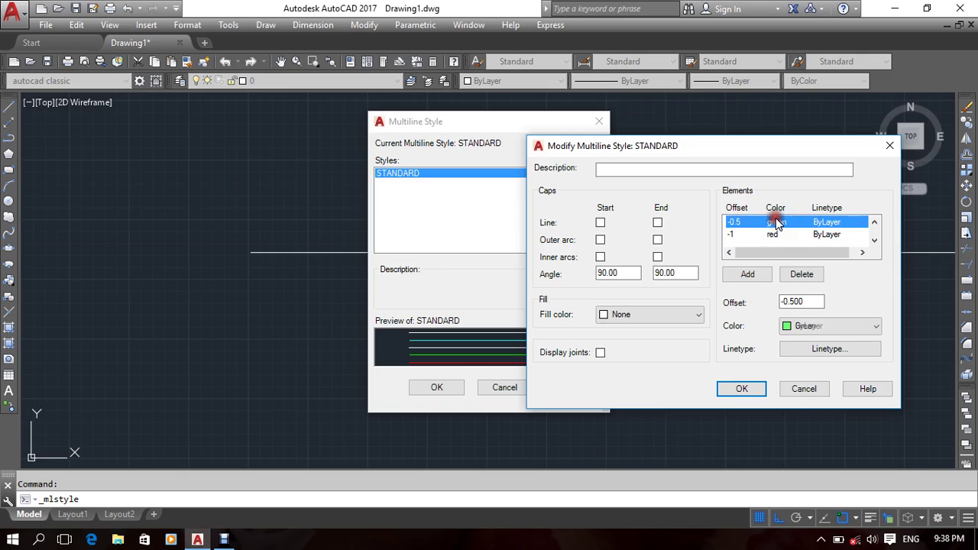
{"action": "scroll", "coordinate": [779, 229], "scroll_direction": "up", "scroll_amount": 3}
{"action": "left_click", "coordinate": [780, 221]}
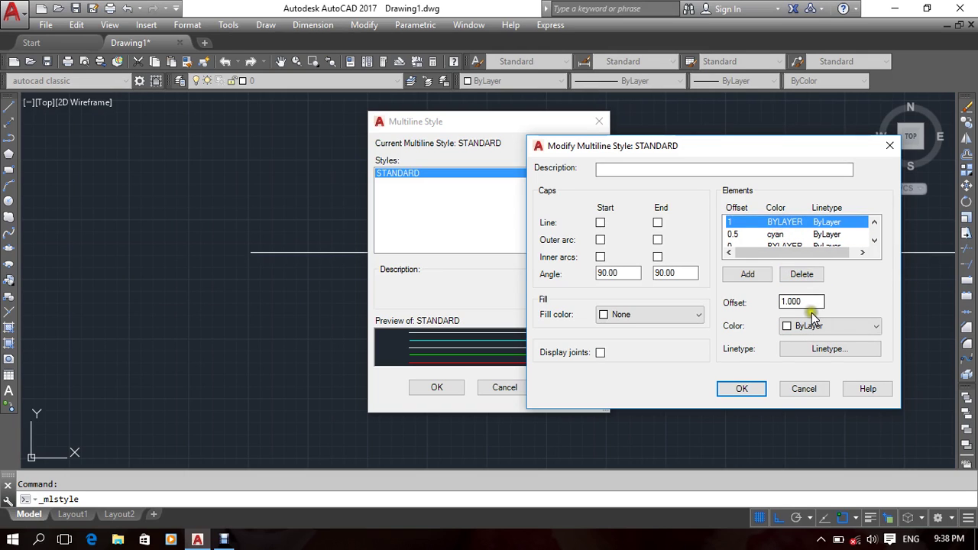
{"action": "left_click", "coordinate": [824, 329]}
{"action": "left_click", "coordinate": [819, 425]}
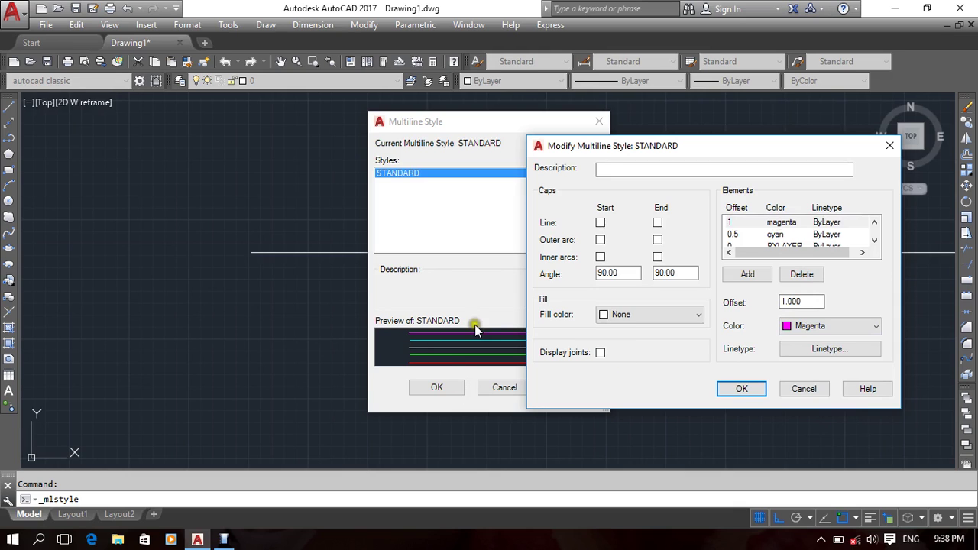
{"action": "left_click", "coordinate": [742, 388]}
Close the style manager and draw a bent five-line multiline with MLINE.
{"action": "left_click", "coordinate": [437, 388]}
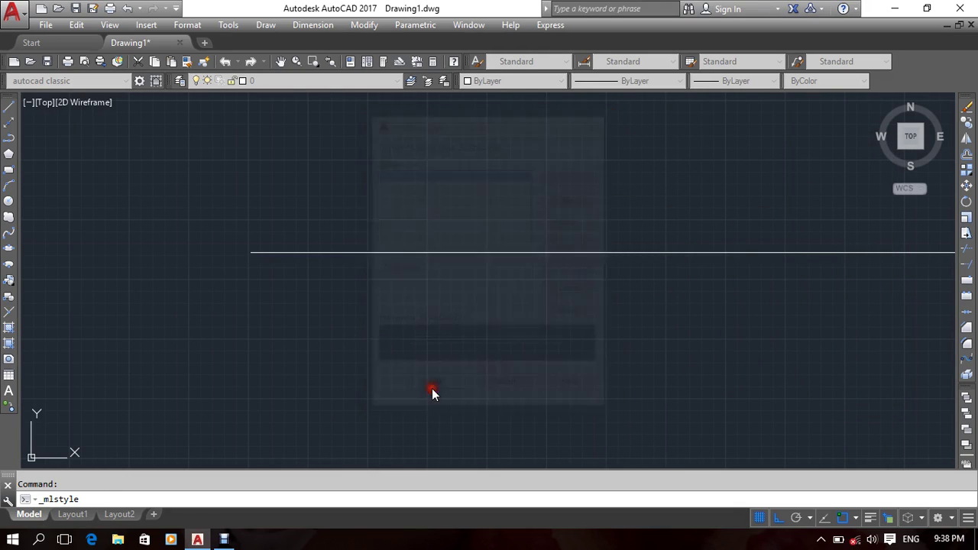
{"action": "type", "text": "ml"}
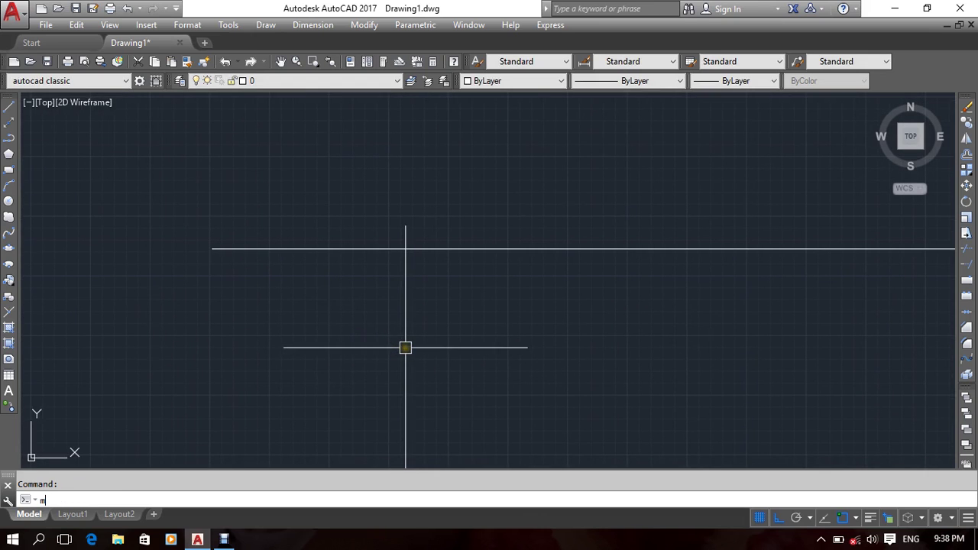
{"action": "key", "text": "Return"}
{"action": "left_click", "coordinate": [284, 381]}
{"action": "left_click", "coordinate": [741, 371]}
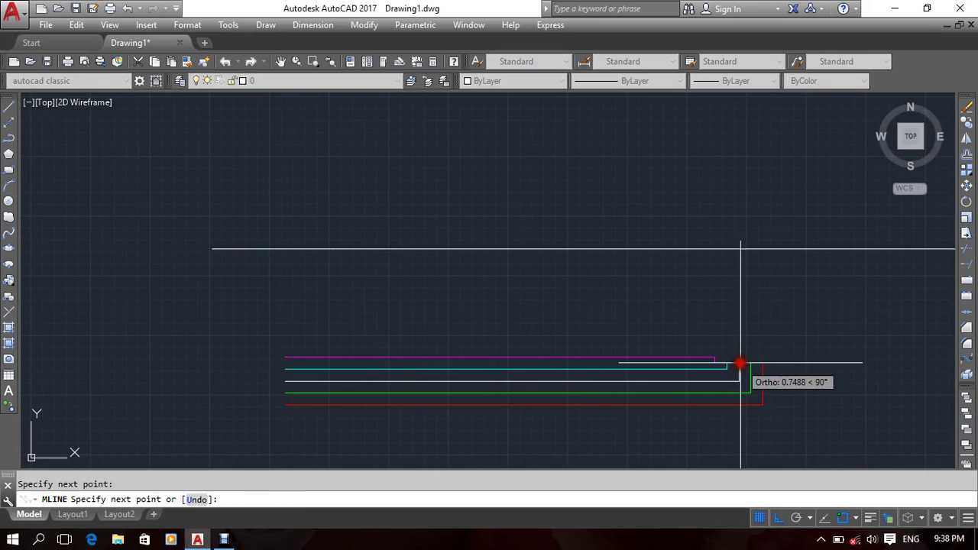
{"action": "middle_click_drag", "start_coordinate": [742, 364], "coordinate": [585, 162]}
{"action": "left_click", "coordinate": [615, 350]}
{"action": "left_click", "coordinate": [264, 348]}
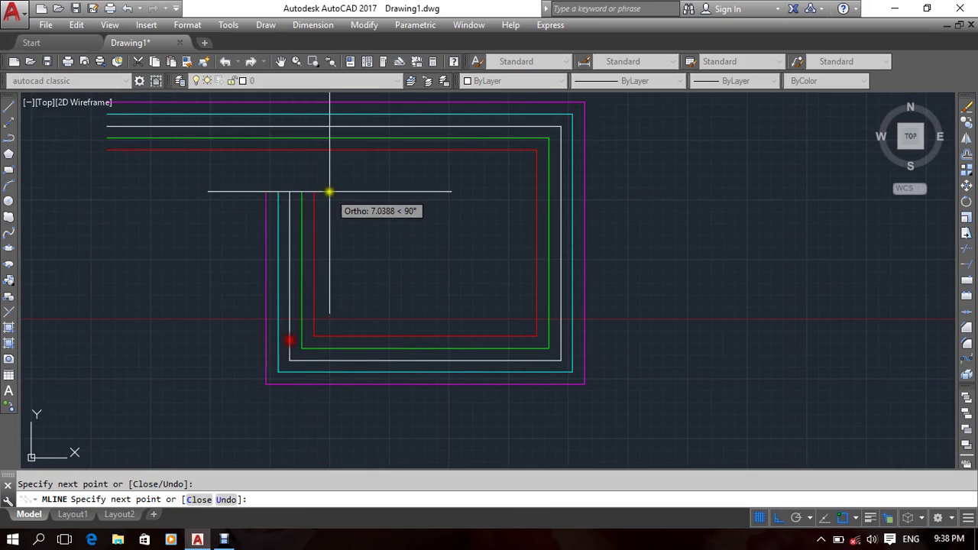
{"action": "middle_click_drag", "start_coordinate": [326, 191], "coordinate": [386, 300]}
{"action": "left_click", "coordinate": [403, 139]}
{"action": "key", "text": "Return"}
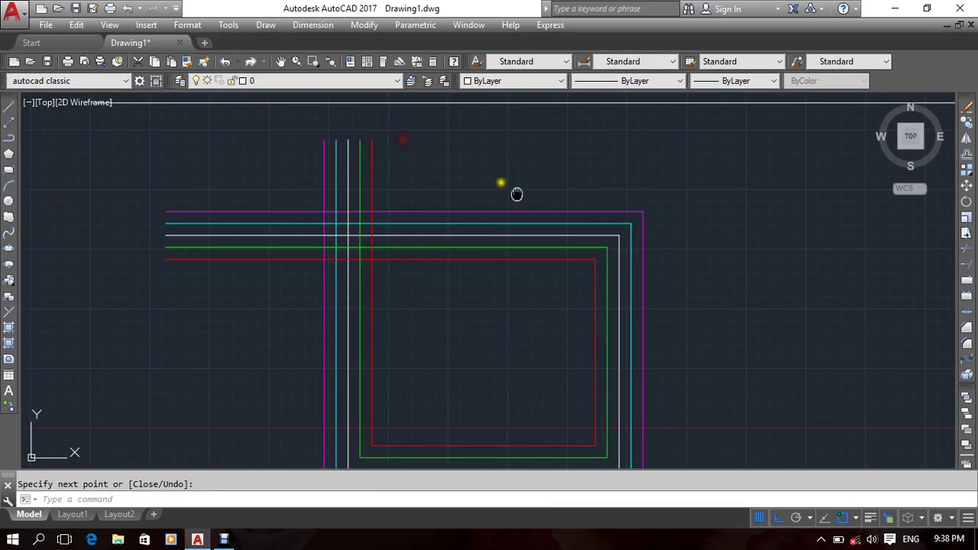
Erase the stray line using a window selection.
{"action": "middle_click_drag", "start_coordinate": [514, 192], "coordinate": [614, 256]}
{"action": "left_click", "coordinate": [193, 166]}
{"action": "left_click", "coordinate": [501, 171]}
{"action": "key", "text": "Delete"}
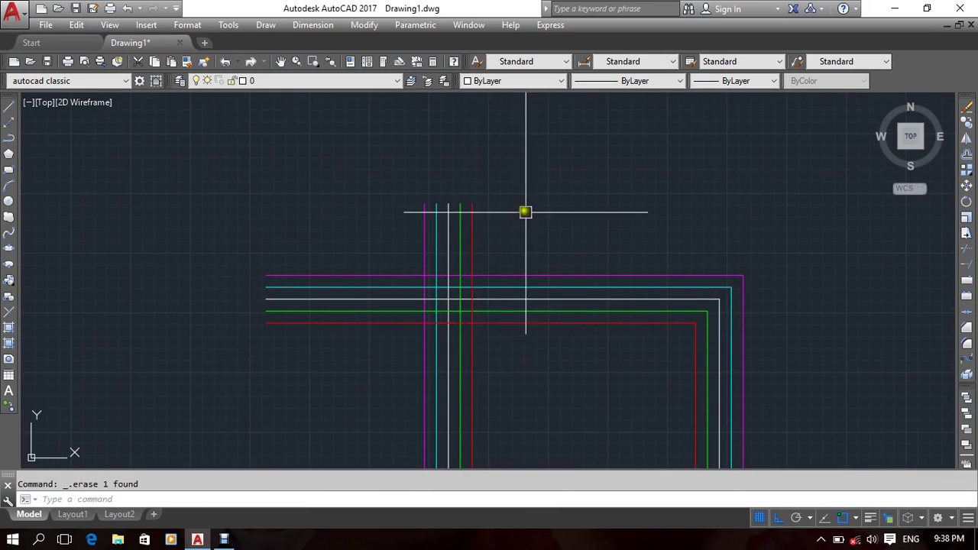
{"action": "middle_click_drag", "start_coordinate": [530, 210], "coordinate": [519, 203]}
{"action": "type", "text": "T"}
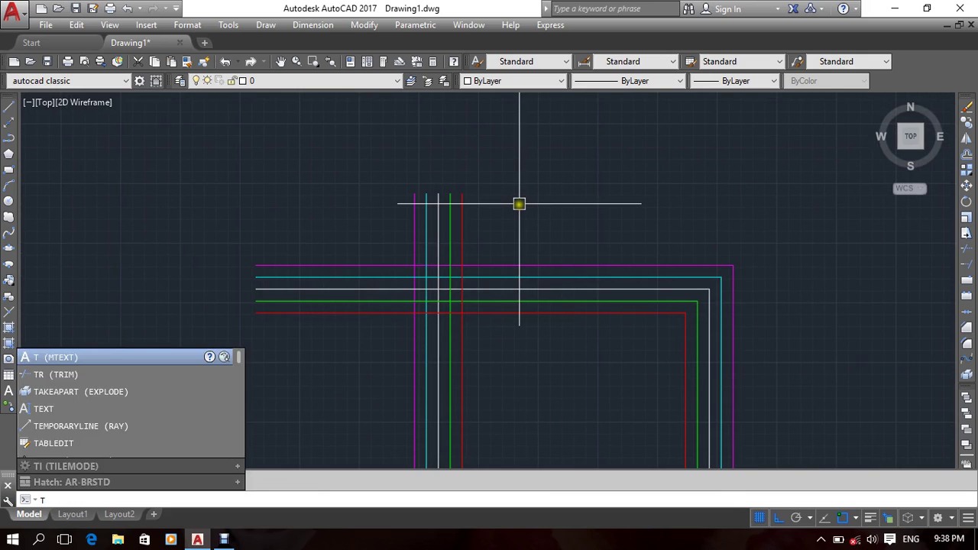
Attempt trimming the multiline at the crossing twice, cancelling each time.
{"action": "type", "text": "r"}
{"action": "key", "text": "Return"}
{"action": "key", "text": "Return"}
{"action": "left_click", "coordinate": [466, 267]}
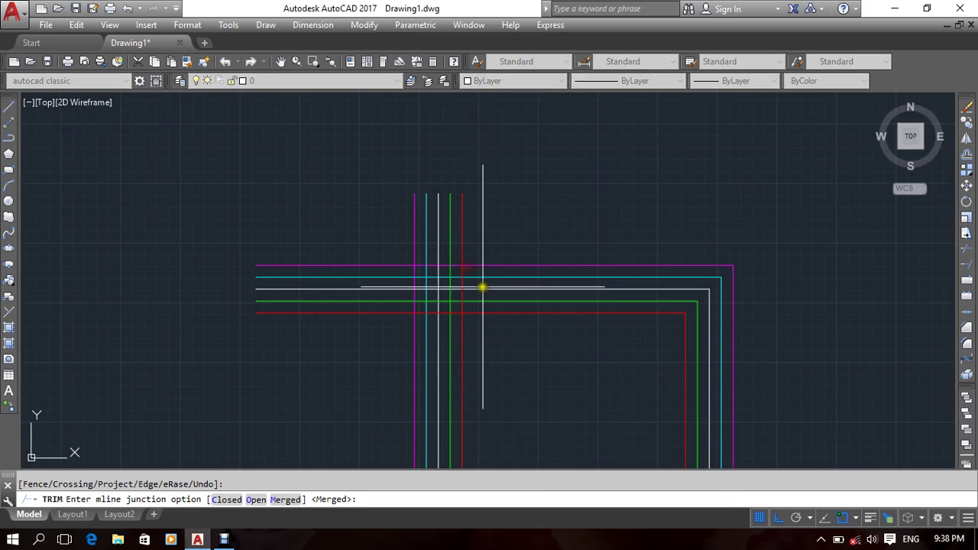
{"action": "scroll", "coordinate": [420, 260], "scroll_direction": "up", "scroll_amount": 5}
{"action": "scroll", "coordinate": [459, 305], "scroll_direction": "up", "scroll_amount": 5}
{"action": "middle_click_drag", "start_coordinate": [460, 304], "coordinate": [443, 303]}
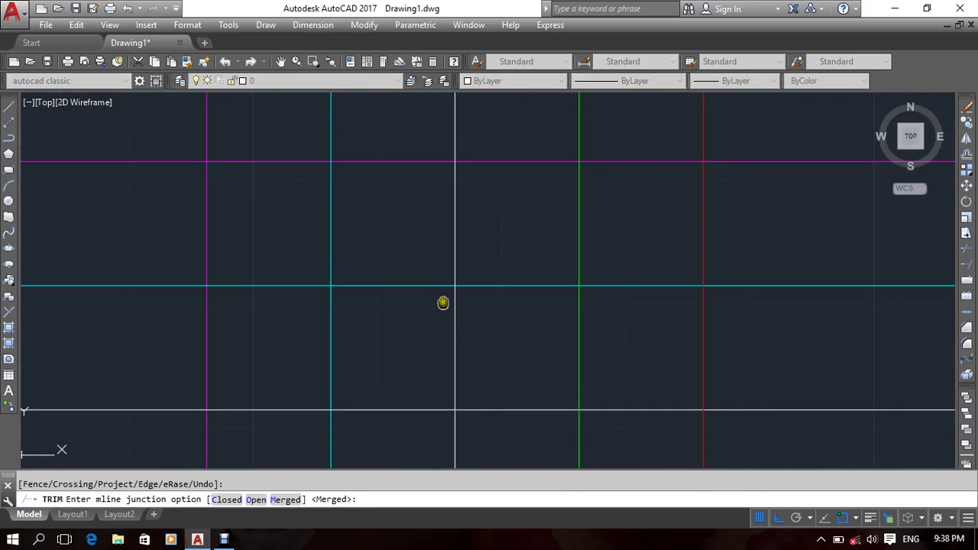
{"action": "scroll", "coordinate": [434, 277], "scroll_direction": "down", "scroll_amount": 8}
{"action": "key", "text": "Return"}
{"action": "key", "text": "Escape"}
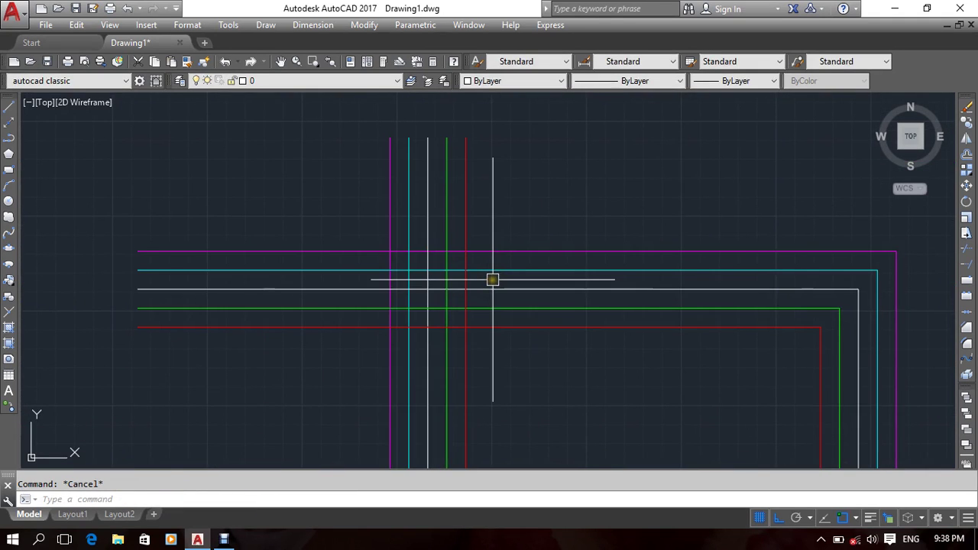
{"action": "type", "text": "tr"}
{"action": "key", "text": "Return"}
{"action": "key", "text": "Return"}
{"action": "left_click", "coordinate": [479, 289]}
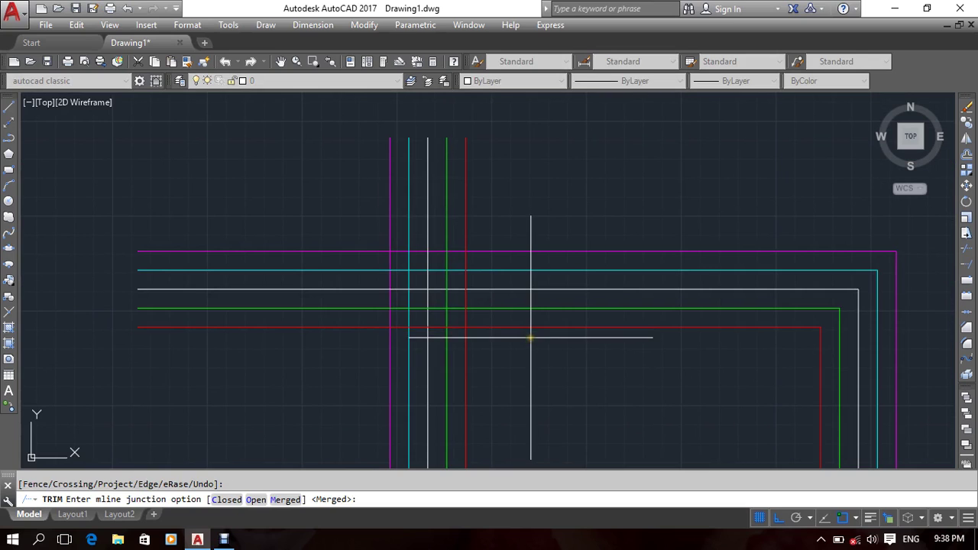
{"action": "key", "text": "Return"}
{"action": "middle_click_drag", "start_coordinate": [530, 336], "coordinate": [565, 314]}
{"action": "key", "text": "Escape"}
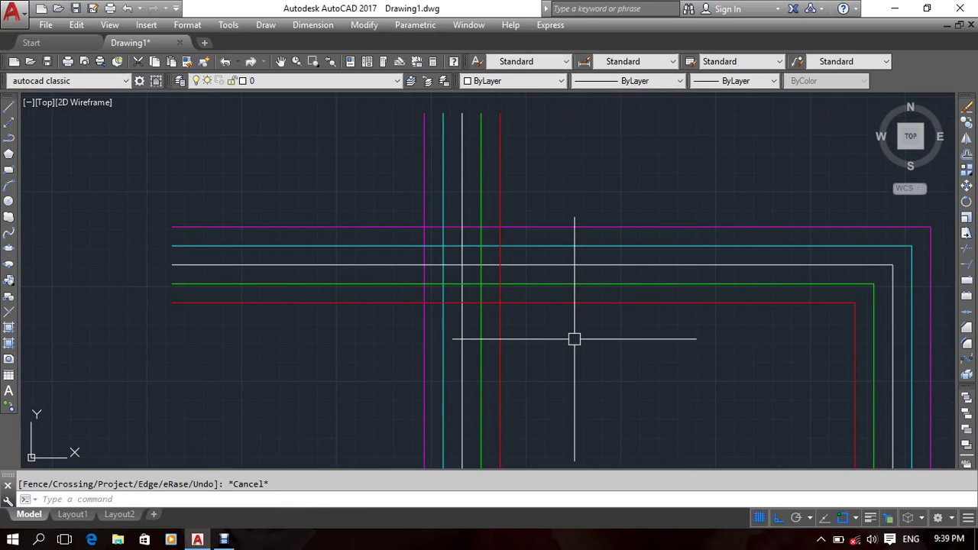
Run TR on the multiline's red line, accept the merged junction, then cancel.
{"action": "type", "text": "tr"}
{"action": "key", "text": "Return"}
{"action": "key", "text": "Return"}
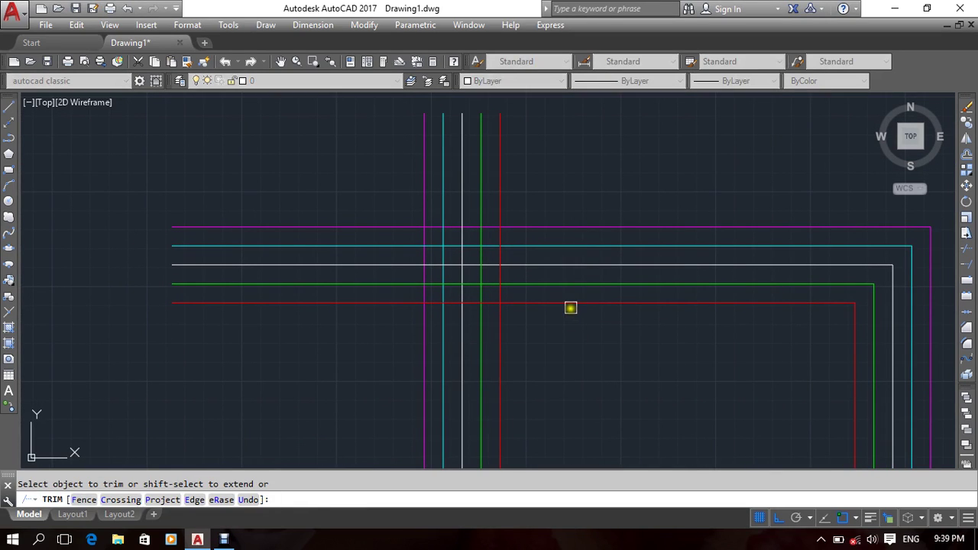
{"action": "left_click", "coordinate": [571, 305]}
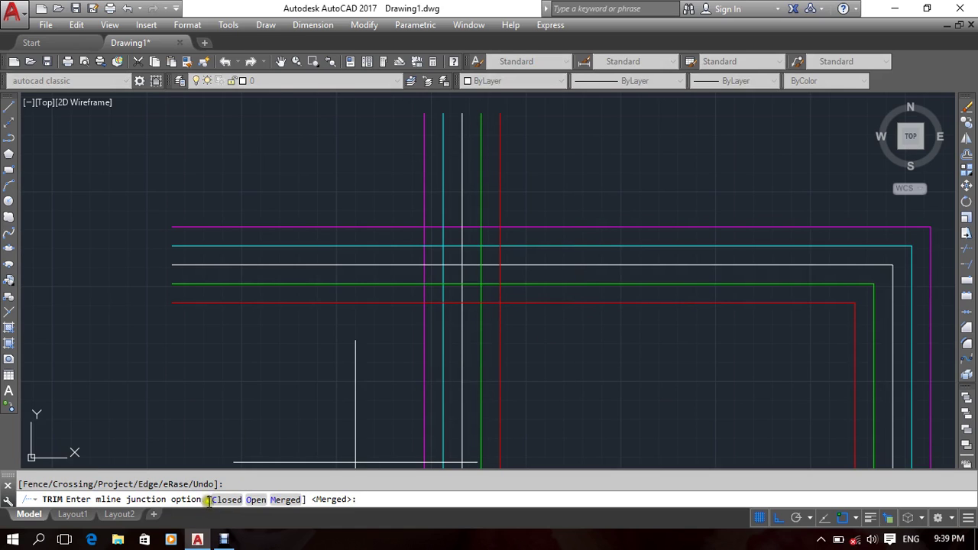
{"action": "key", "text": "Return"}
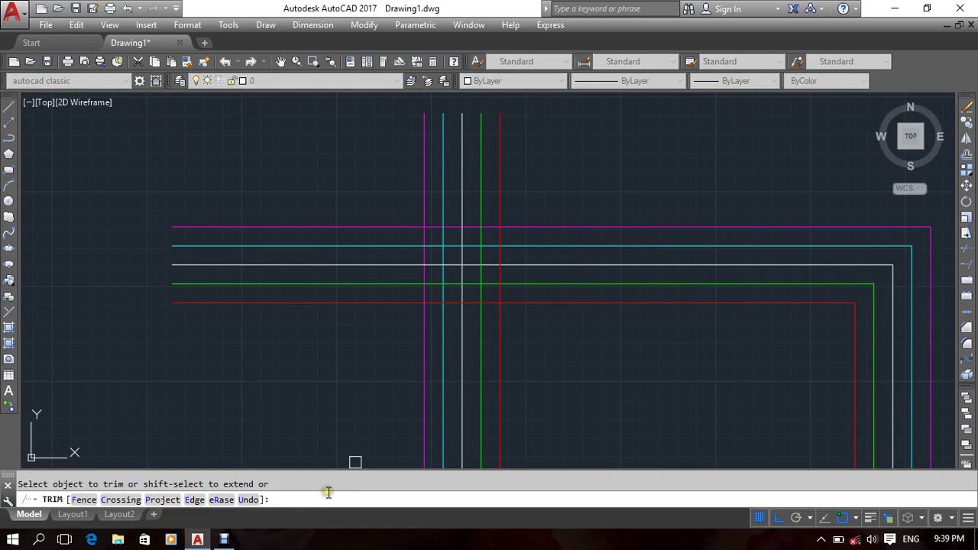
{"action": "key", "text": "Escape"}
Double-click the vertical multiline to bring up Multilines Edit Tools.
{"action": "middle_click_drag", "start_coordinate": [387, 393], "coordinate": [439, 374]}
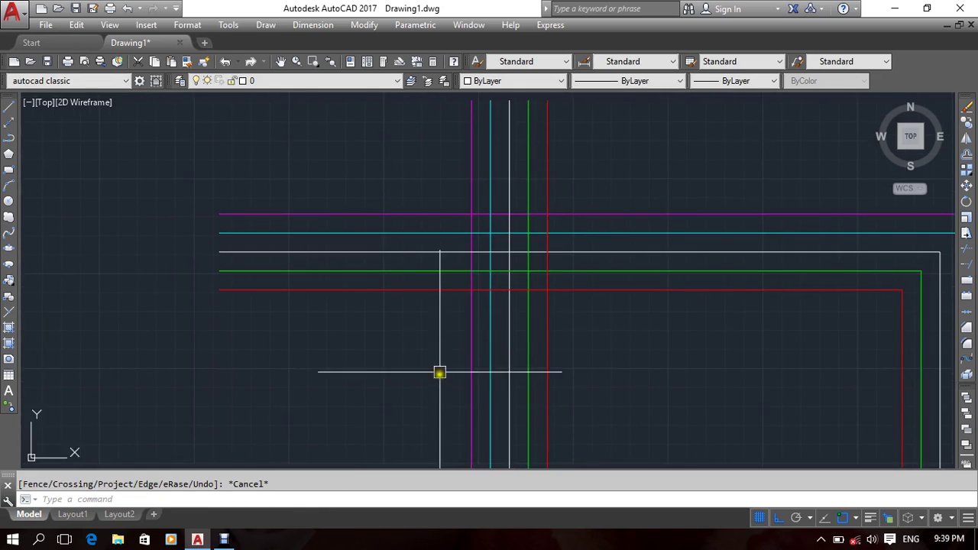
{"action": "left_click", "coordinate": [435, 289]}
{"action": "double_click", "coordinate": [436, 290]}
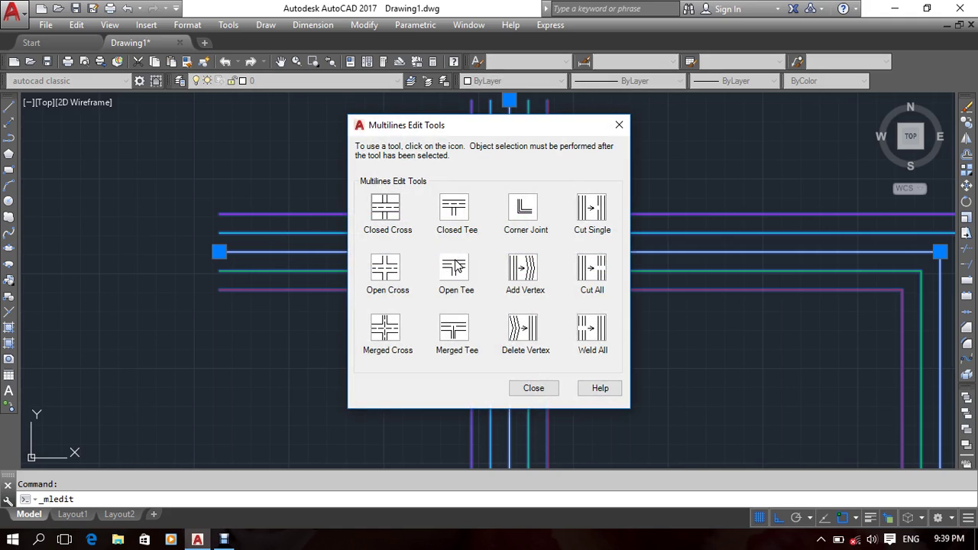
Dismiss the edit tools and draw a new horizontal and vertical multiline with MLINE.
{"action": "left_click", "coordinate": [550, 391]}
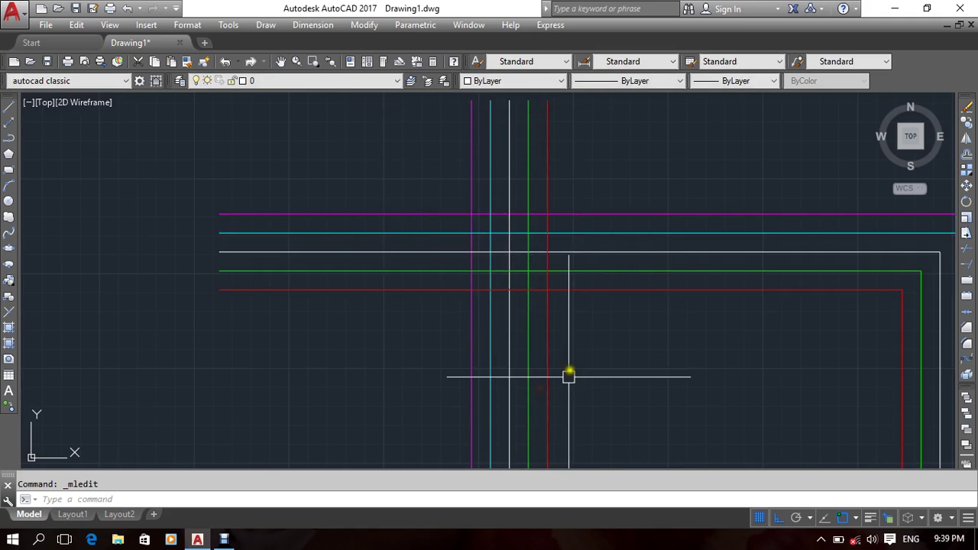
{"action": "scroll", "coordinate": [569, 376], "scroll_direction": "down", "scroll_amount": 2}
{"action": "type", "text": "ml"}
{"action": "key", "text": "Return"}
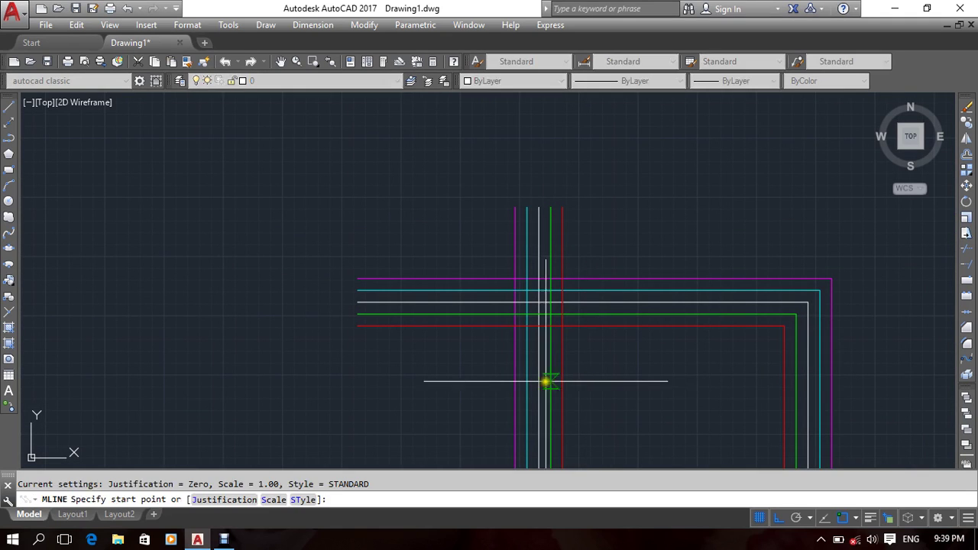
{"action": "middle_click_drag", "start_coordinate": [186, 346], "coordinate": [482, 365]}
{"action": "left_click", "coordinate": [129, 221]}
{"action": "left_click", "coordinate": [453, 229]}
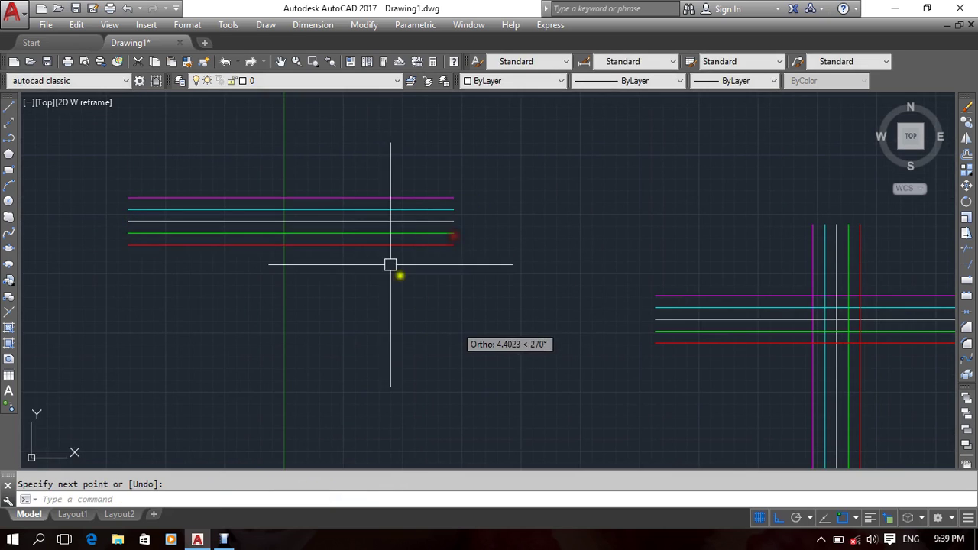
{"action": "key", "text": "Return"}
{"action": "key", "text": "Return"}
{"action": "left_click", "coordinate": [364, 157]}
{"action": "left_click", "coordinate": [375, 350]}
{"action": "middle_click_drag", "start_coordinate": [181, 265], "coordinate": [284, 313]}
{"action": "key", "text": "Escape"}
{"action": "left_click", "coordinate": [558, 299]}
Move the two new multilines to the upper right of the drawing.
{"action": "left_click", "coordinate": [338, 207]}
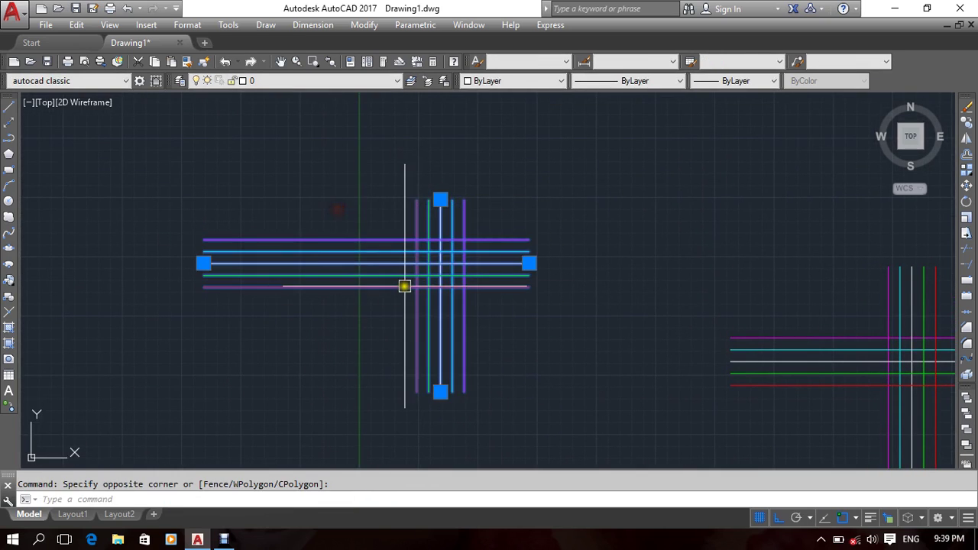
{"action": "type", "text": "m"}
{"action": "key", "text": "Return"}
{"action": "left_click", "coordinate": [527, 286]}
{"action": "mouse_move", "coordinate": [672, 229]}
{"action": "middle_mouse_down"}
{"action": "mouse_move", "coordinate": [432, 264]}
{"action": "mouse_move", "coordinate": [692, 223]}
{"action": "mouse_move", "coordinate": [185, 227]}
{"action": "mouse_move", "coordinate": [514, 251]}
{"action": "middle_mouse_up"}
{"action": "left_click", "coordinate": [514, 252]}
Erase the old L-shaped multiline with a window selection.
{"action": "key", "text": "Return"}
{"action": "middle_click_drag", "start_coordinate": [415, 245], "coordinate": [616, 198]}
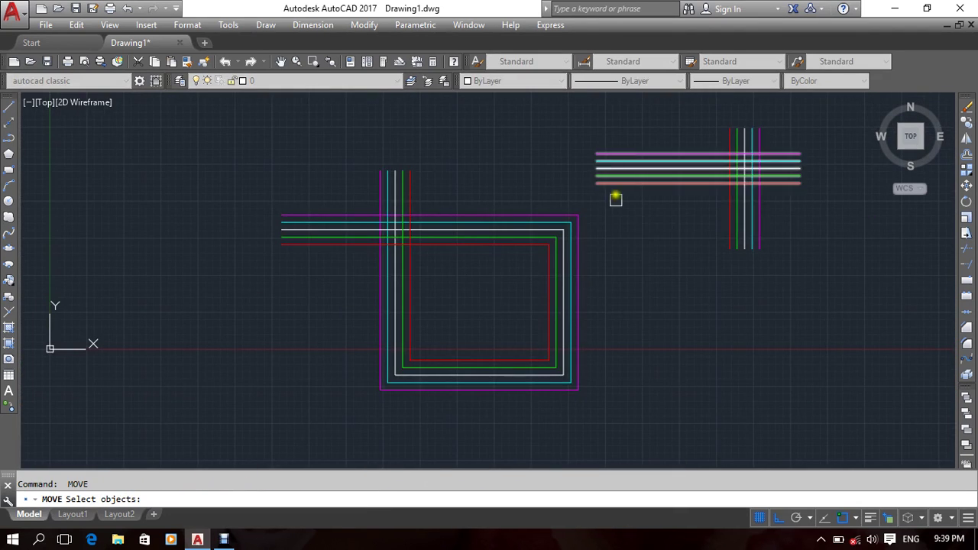
{"action": "left_click", "coordinate": [637, 223]}
{"action": "left_click", "coordinate": [336, 350]}
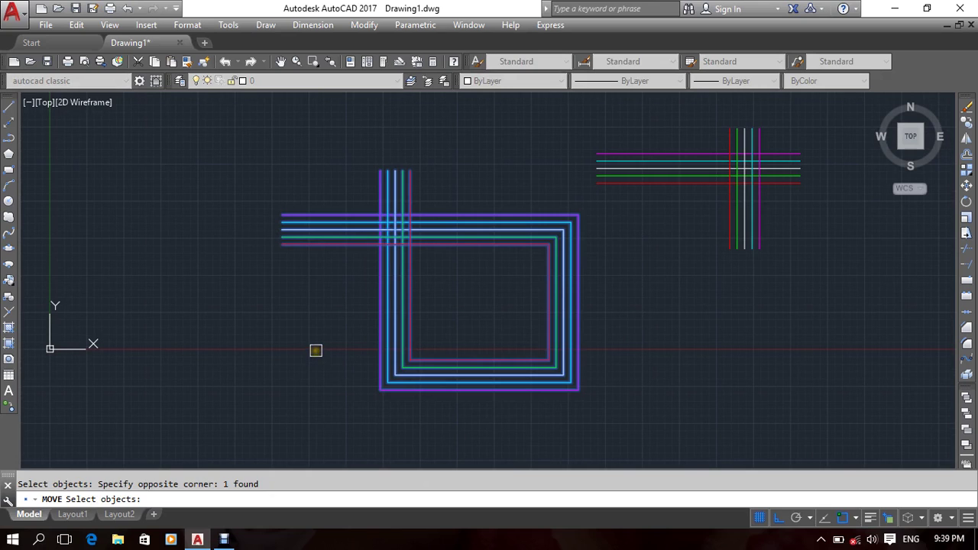
{"action": "key", "text": "Escape"}
{"action": "left_click", "coordinate": [448, 290]}
{"action": "left_click", "coordinate": [295, 350]}
{"action": "key", "text": "Delete"}
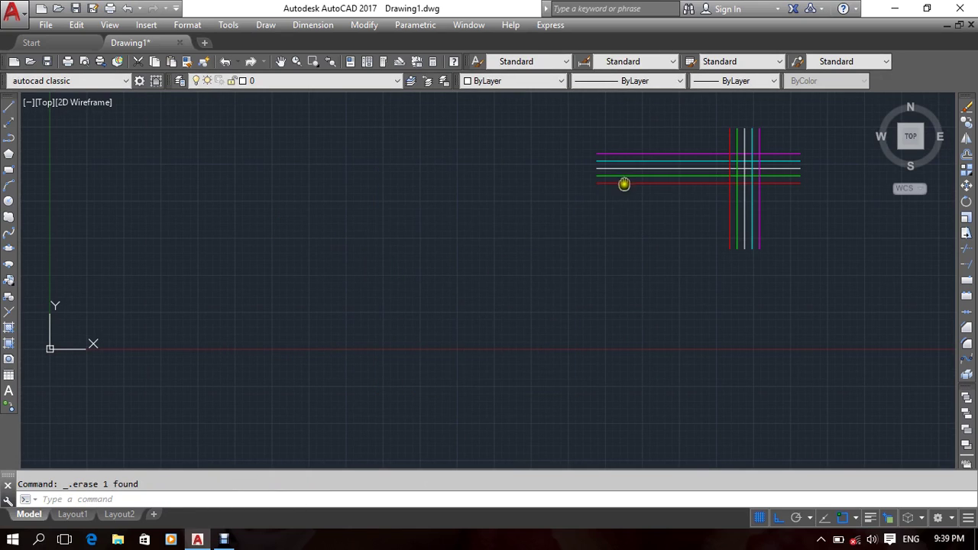
Move the vertical multiline so it crosses the horizontal one.
{"action": "middle_click_drag", "start_coordinate": [624, 184], "coordinate": [535, 237]}
{"action": "scroll", "coordinate": [626, 230], "scroll_direction": "up", "scroll_amount": 2}
{"action": "left_click", "coordinate": [672, 320]}
{"action": "left_click", "coordinate": [535, 354]}
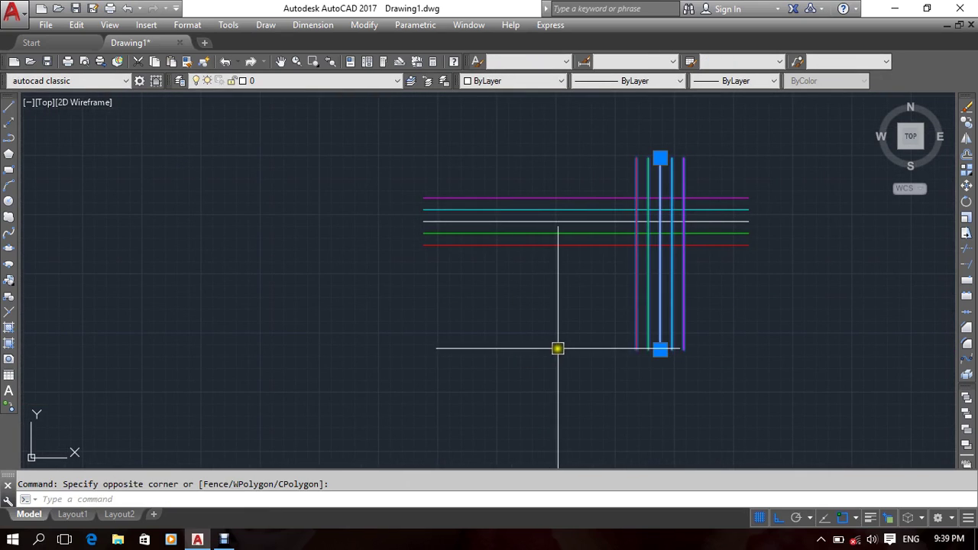
{"action": "type", "text": "m"}
{"action": "key", "text": "Return"}
{"action": "left_click", "coordinate": [607, 349]}
{"action": "left_click", "coordinate": [558, 343]}
{"action": "middle_click_drag", "start_coordinate": [599, 242], "coordinate": [583, 264]}
{"action": "left_click", "coordinate": [685, 184]}
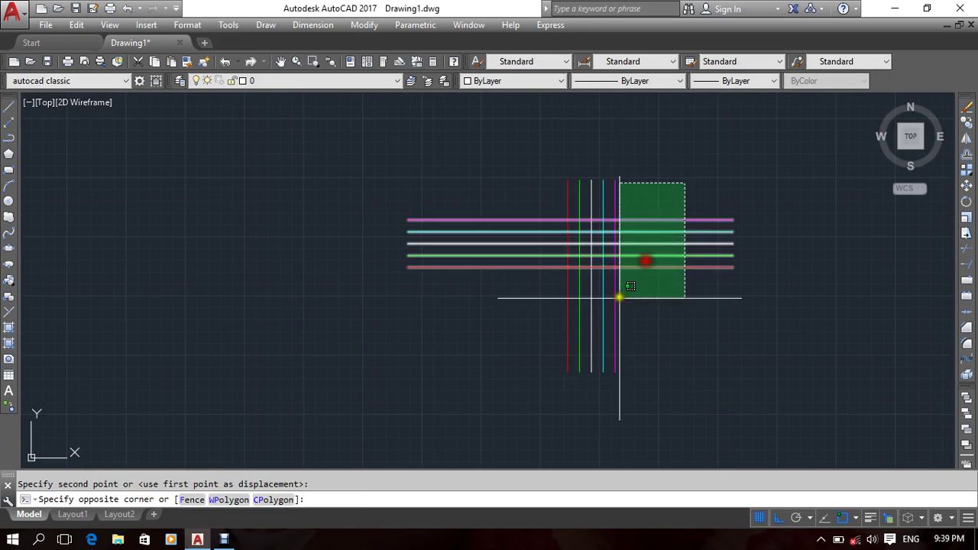
Move the crossing multilines to centre them in the view.
{"action": "left_click", "coordinate": [618, 298]}
{"action": "type", "text": "m"}
{"action": "key", "text": "Return"}
{"action": "left_click", "coordinate": [762, 284]}
{"action": "left_click", "coordinate": [596, 286]}
{"action": "scroll", "coordinate": [577, 282], "scroll_direction": "up", "scroll_amount": 3}
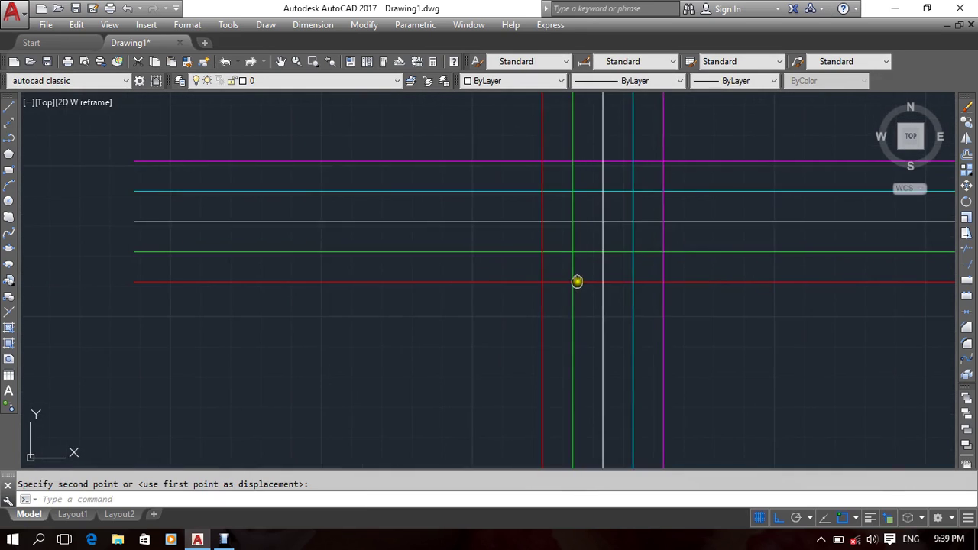
{"action": "scroll", "coordinate": [577, 282], "scroll_direction": "down", "scroll_amount": 2}
Apply a Closed Cross edit to the vertical and horizontal multilines.
{"action": "double_click", "coordinate": [611, 314]}
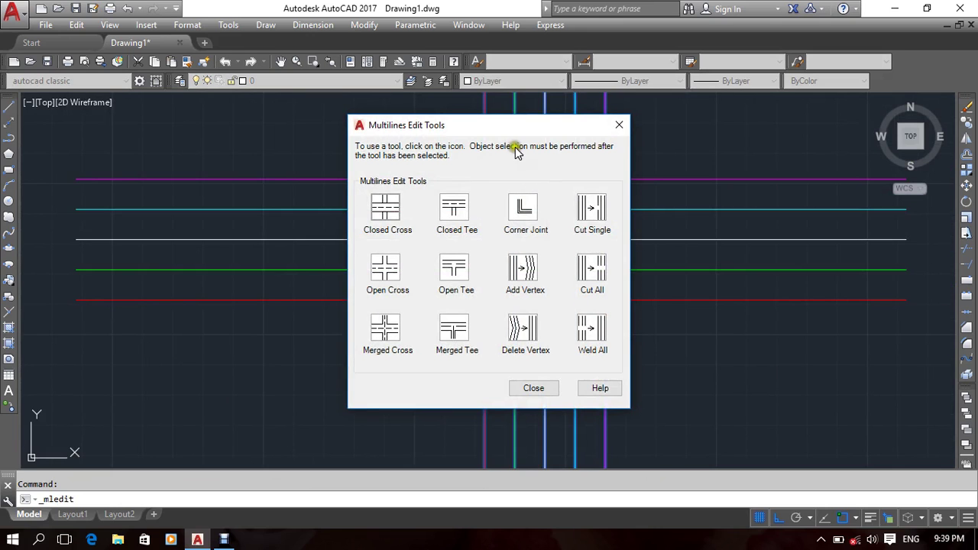
{"action": "left_click_drag", "start_coordinate": [512, 128], "coordinate": [823, 159]}
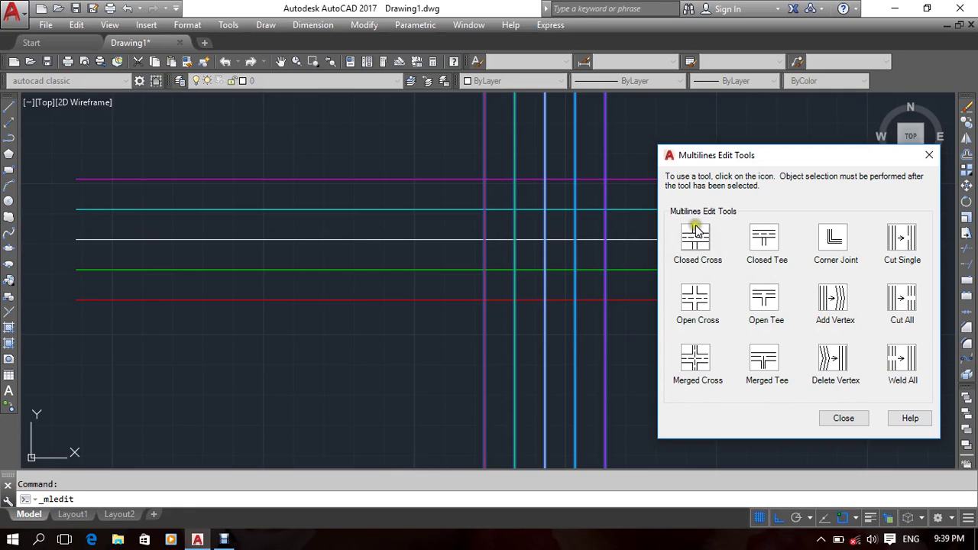
{"action": "left_click", "coordinate": [695, 237]}
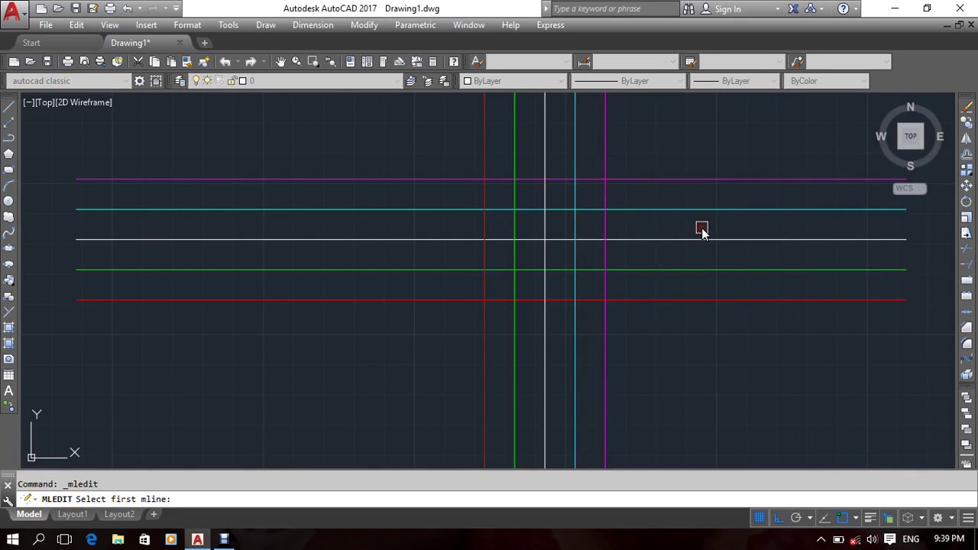
{"action": "left_click", "coordinate": [605, 148]}
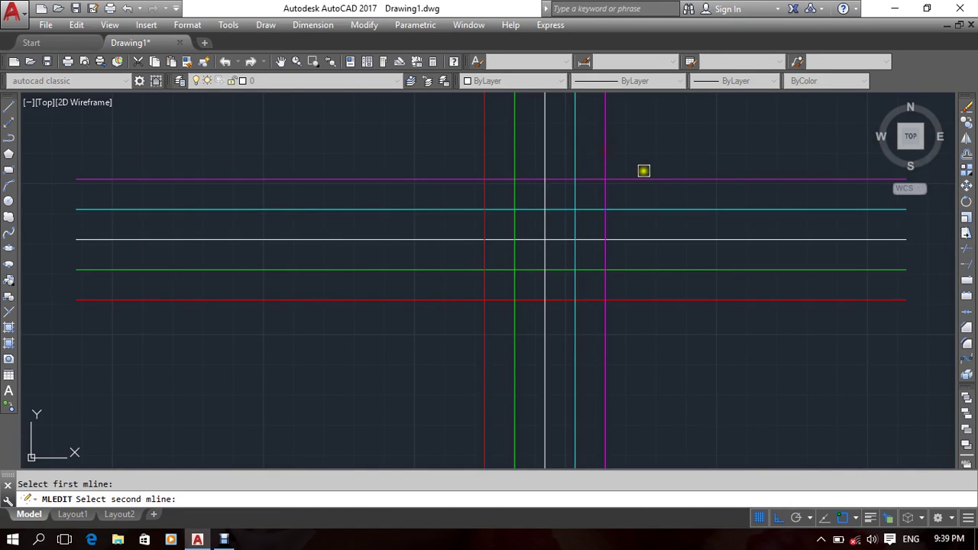
{"action": "left_click", "coordinate": [640, 181]}
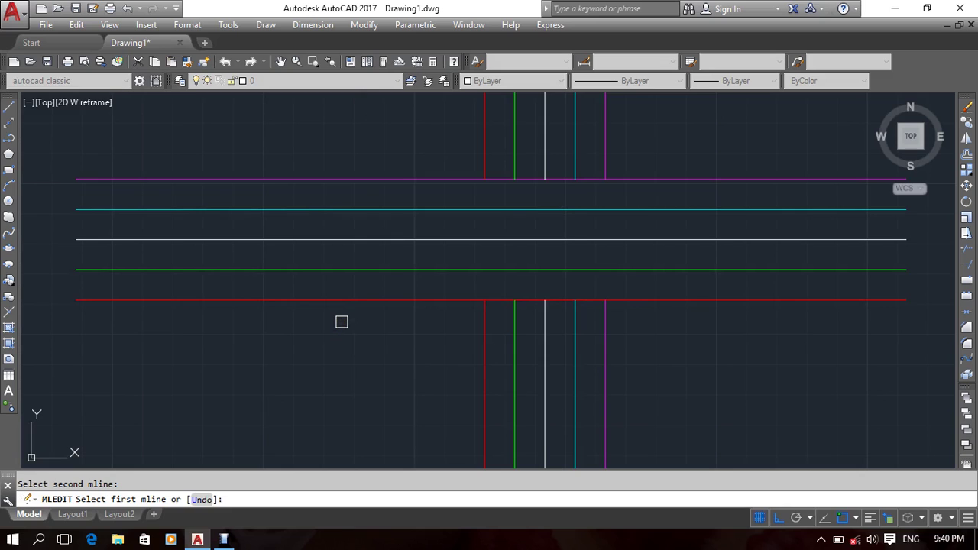
Undo the Closed Cross with U and reopen the multiline edit tools.
{"action": "type", "text": "u"}
{"action": "key", "text": "Return"}
{"action": "key", "text": "Escape"}
{"action": "key", "text": "Return"}
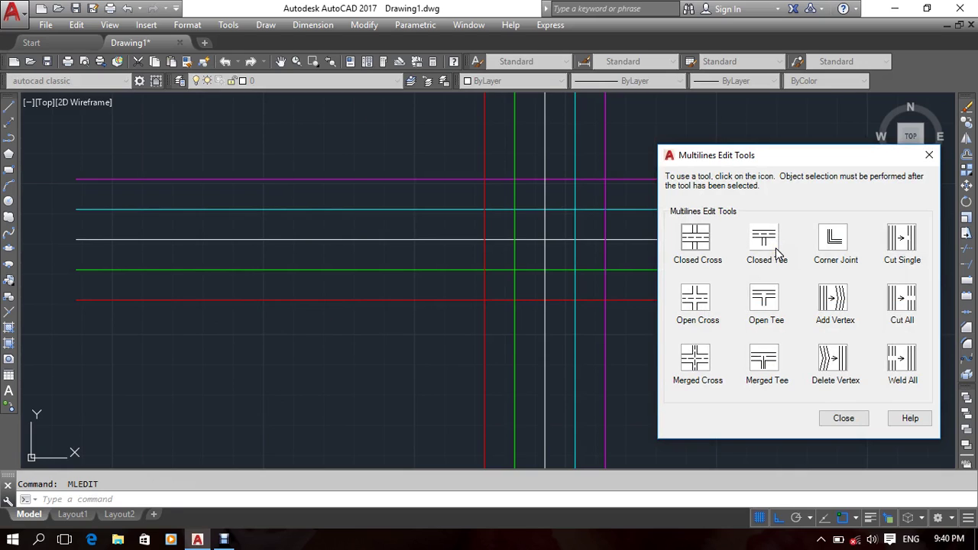
Try a Closed Tee between the horizontal and vertical multilines, then undo it with U.
{"action": "left_click", "coordinate": [765, 240]}
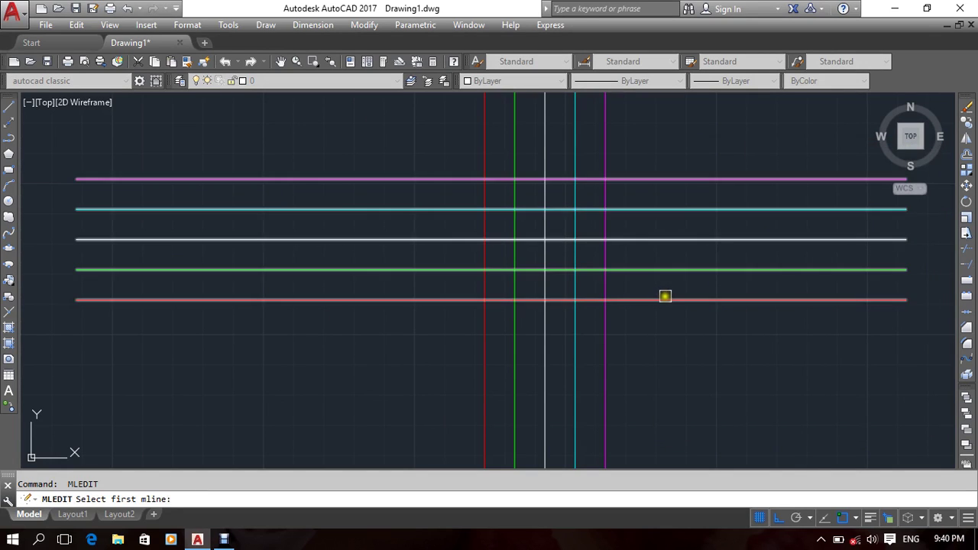
{"action": "left_click", "coordinate": [670, 299]}
{"action": "scroll", "coordinate": [670, 299], "scroll_direction": "down", "scroll_amount": 2}
{"action": "middle_click_drag", "start_coordinate": [685, 367], "coordinate": [654, 359]}
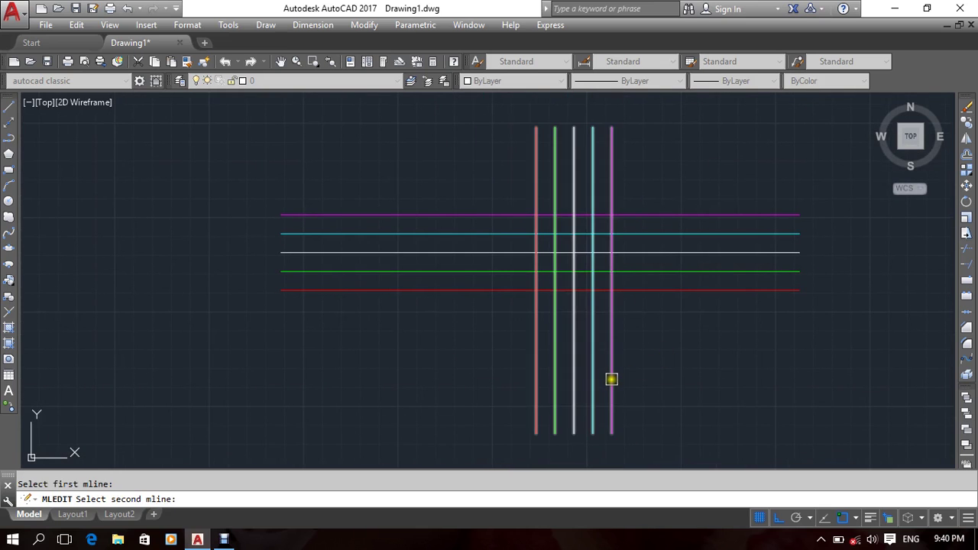
{"action": "left_click", "coordinate": [611, 379]}
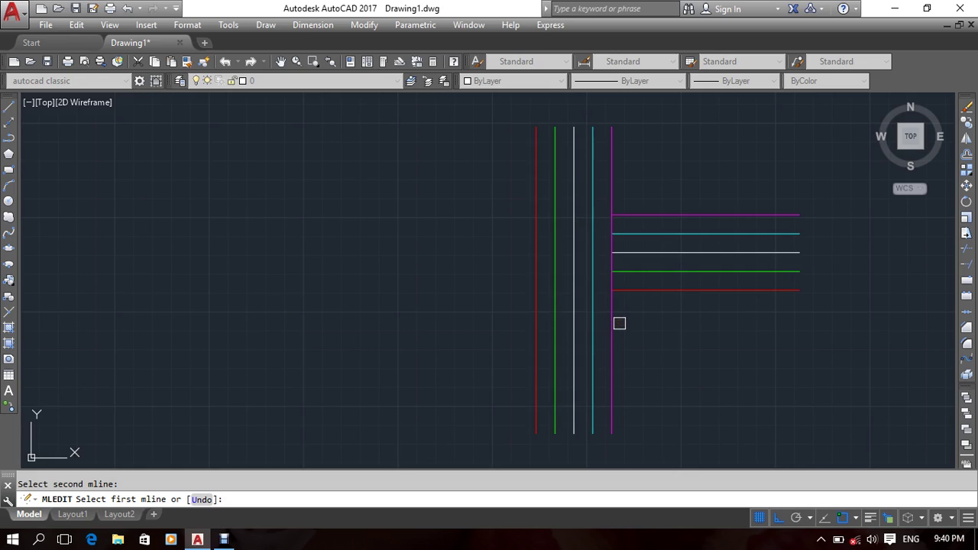
{"action": "type", "text": "u"}
{"action": "key", "text": "Return"}
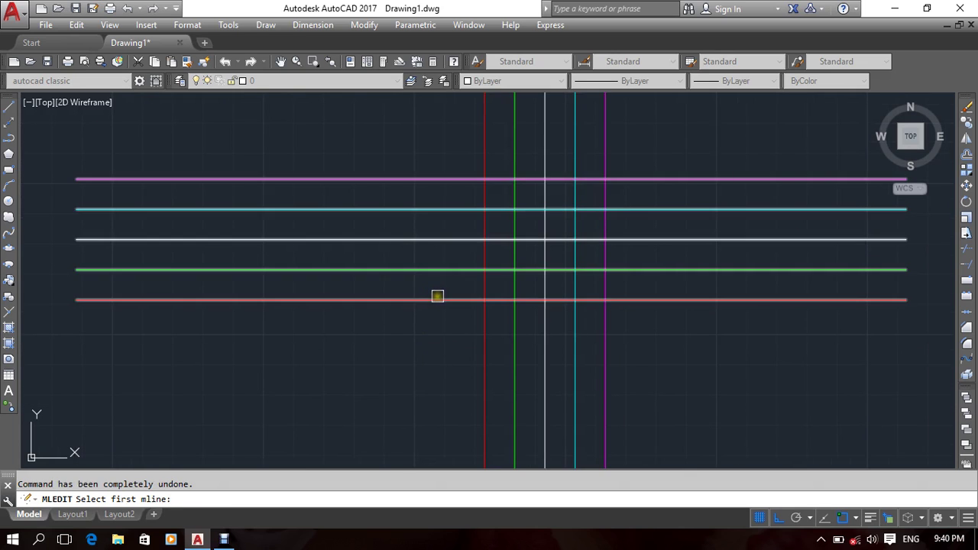
Form another tee joint on the two multilines and undo it again.
{"action": "left_click", "coordinate": [436, 296]}
{"action": "left_click", "coordinate": [489, 356]}
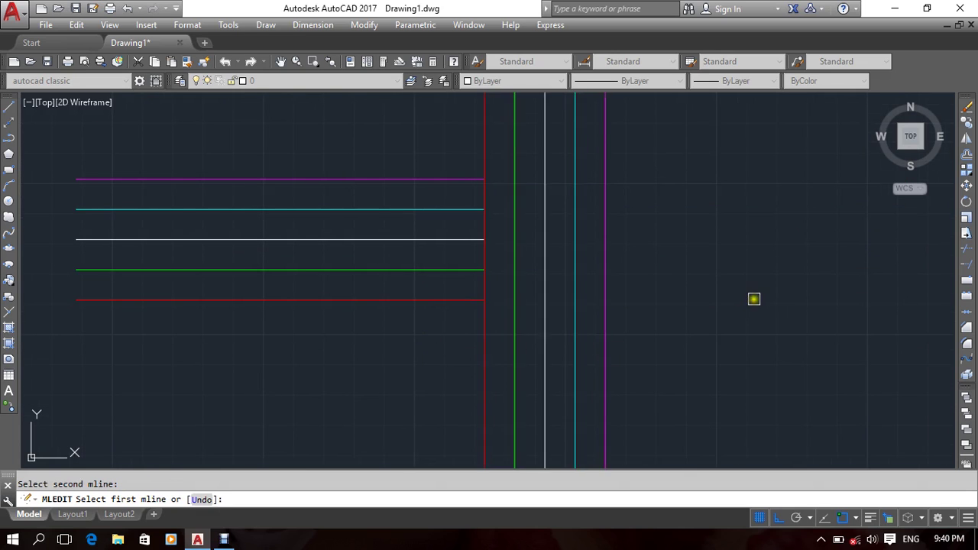
{"action": "scroll", "coordinate": [702, 286], "scroll_direction": "down", "scroll_amount": 2}
{"action": "type", "text": "u"}
{"action": "key", "text": "Return"}
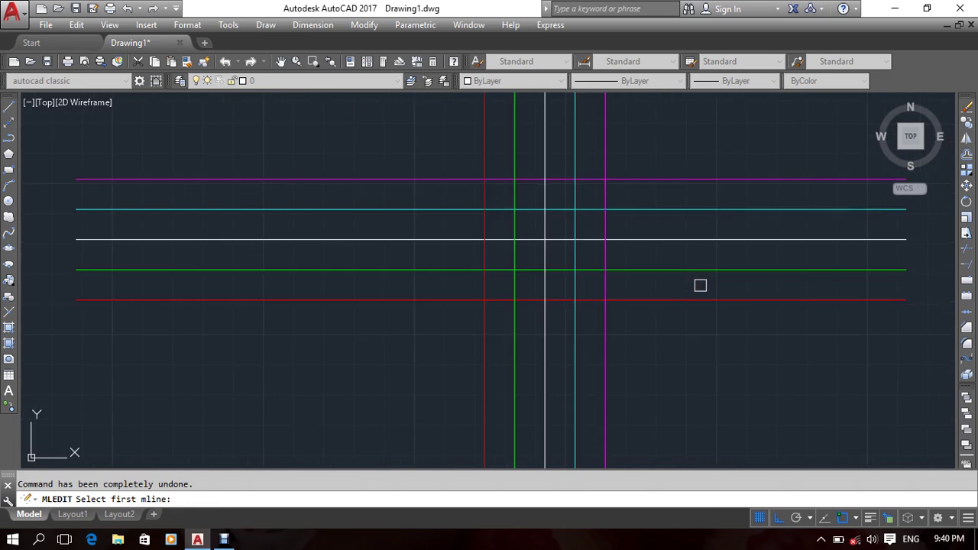
Make a Corner Joint trial on both multilines, then undo it with Ctrl+Z.
{"action": "key", "text": "Return"}
{"action": "key", "text": "Return"}
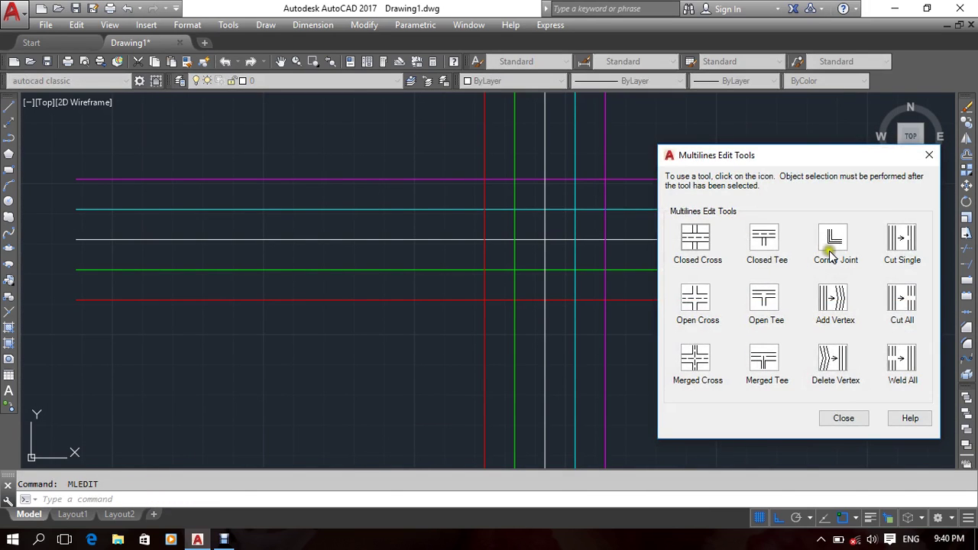
{"action": "left_click", "coordinate": [835, 254]}
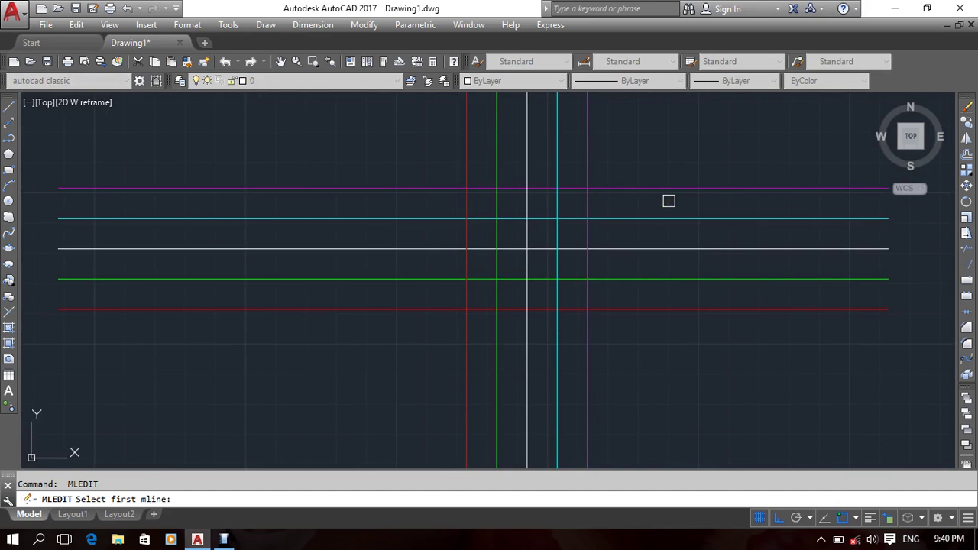
{"action": "scroll", "coordinate": [633, 232], "scroll_direction": "down", "scroll_amount": 2}
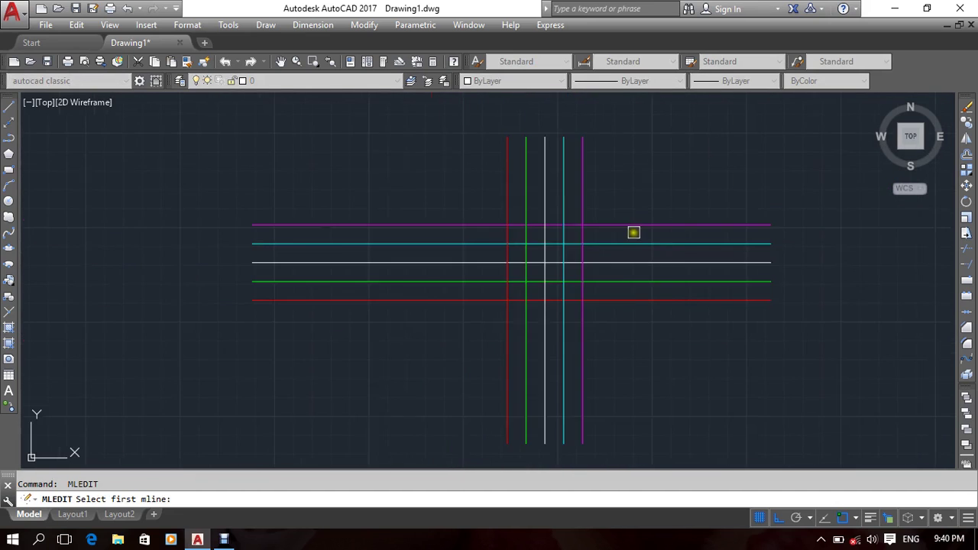
{"action": "left_click", "coordinate": [457, 304]}
{"action": "left_click", "coordinate": [511, 345]}
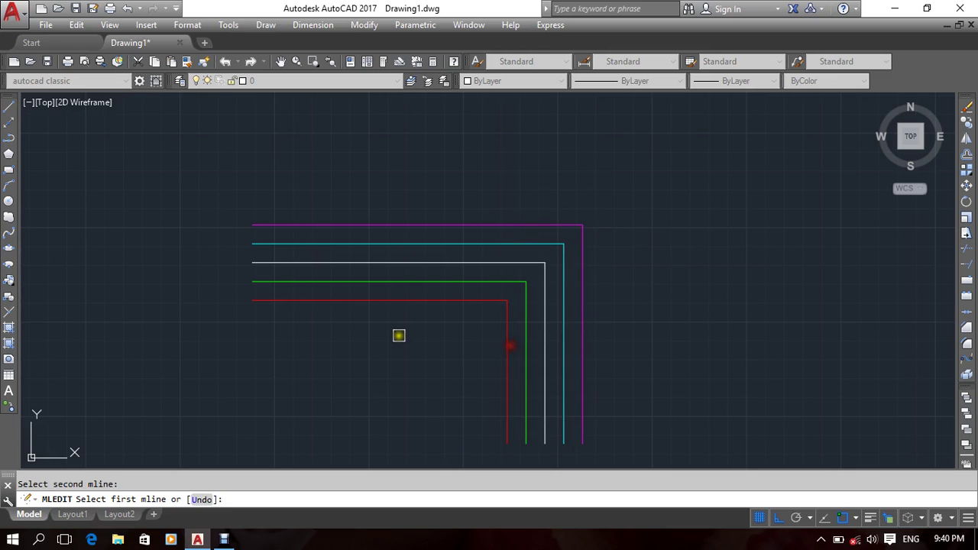
{"action": "key", "text": "ctrl+z"}
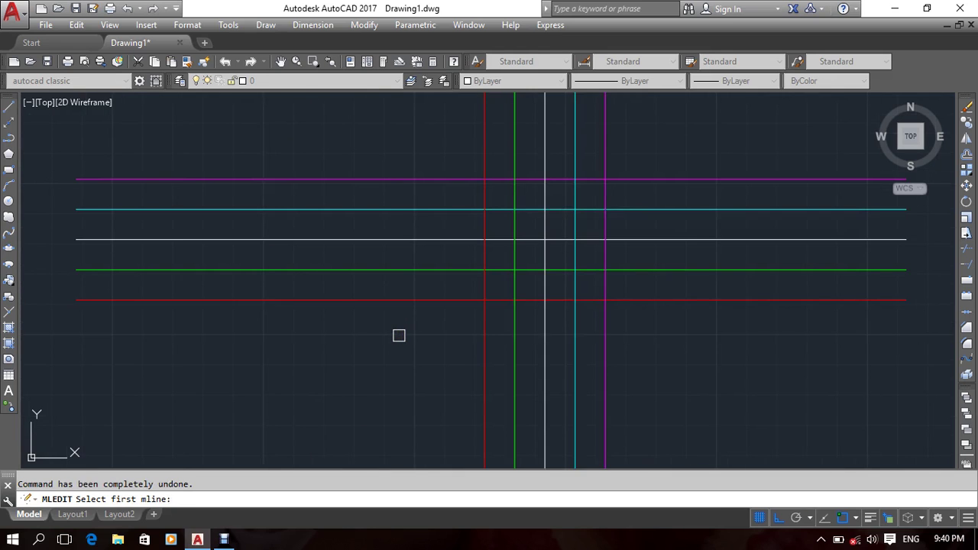
{"action": "key", "text": "Return"}
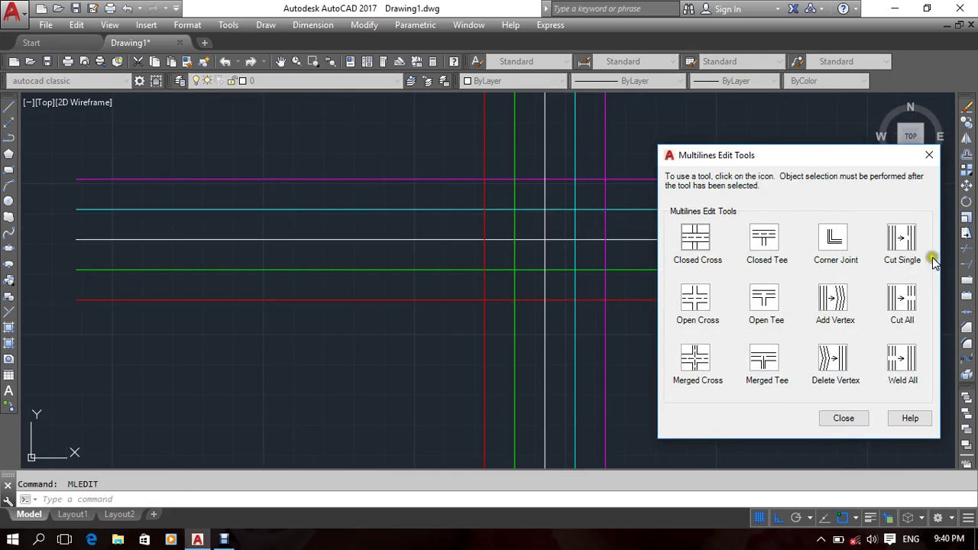
Cut Single a gap in the white centre line right of the crossing.
{"action": "left_click", "coordinate": [913, 248]}
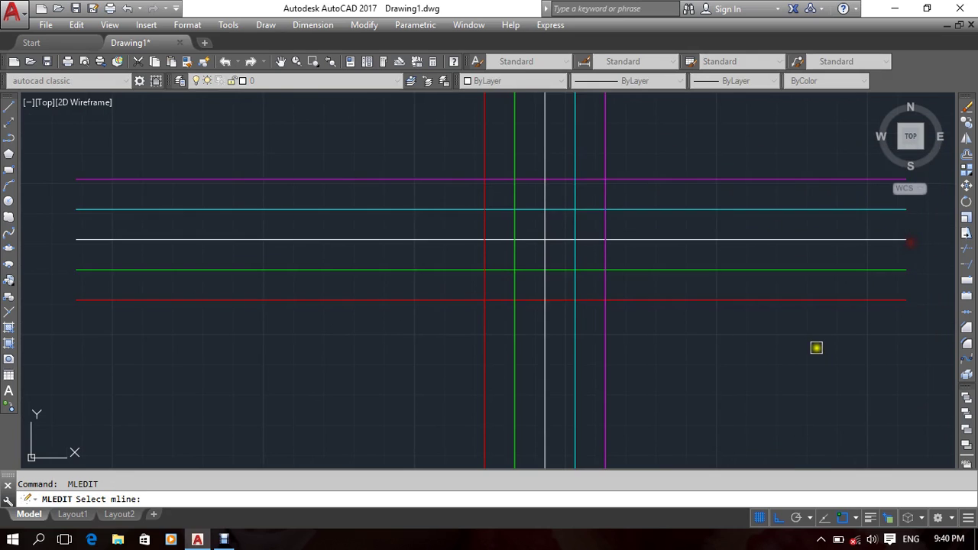
{"action": "middle_click_drag", "start_coordinate": [815, 345], "coordinate": [572, 352]}
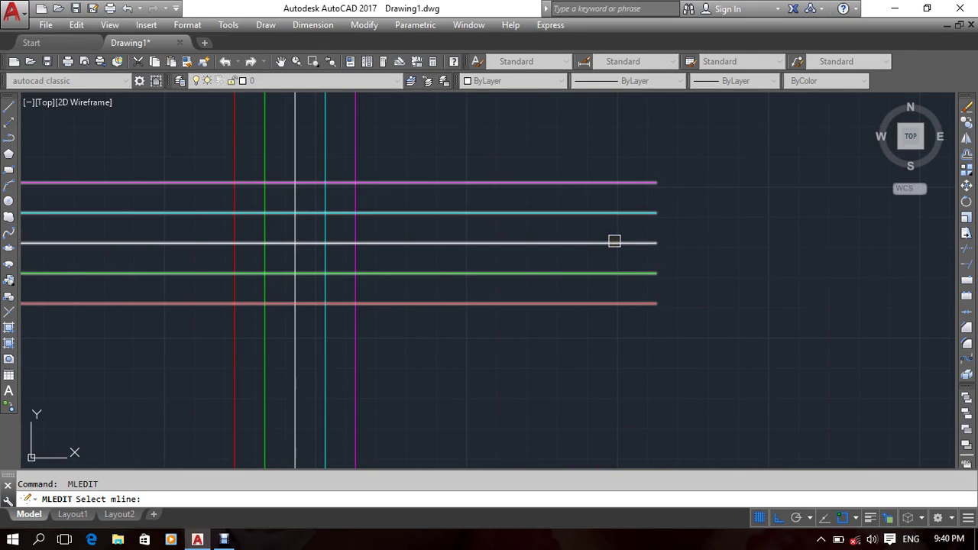
{"action": "left_click", "coordinate": [616, 242]}
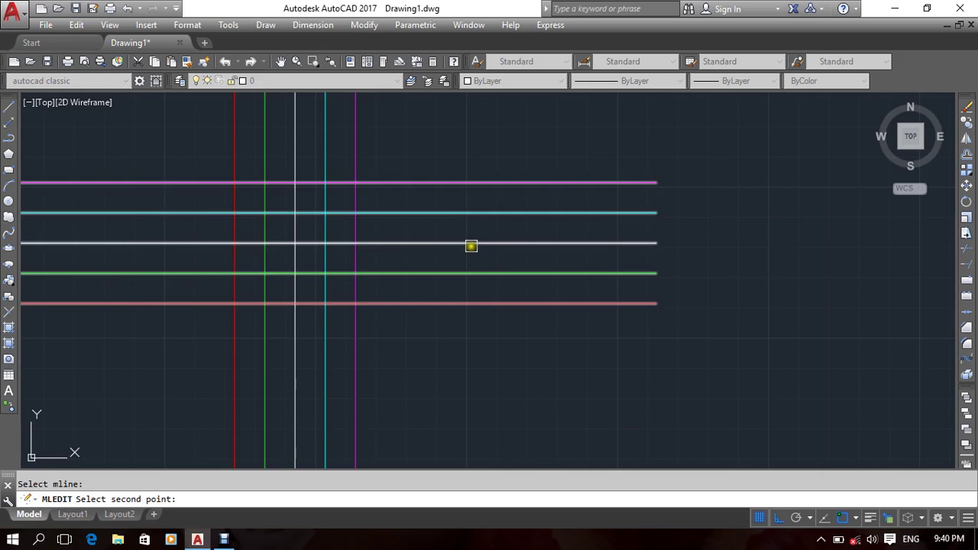
{"action": "left_click", "coordinate": [471, 246]}
{"action": "middle_click_drag", "start_coordinate": [674, 351], "coordinate": [711, 342]}
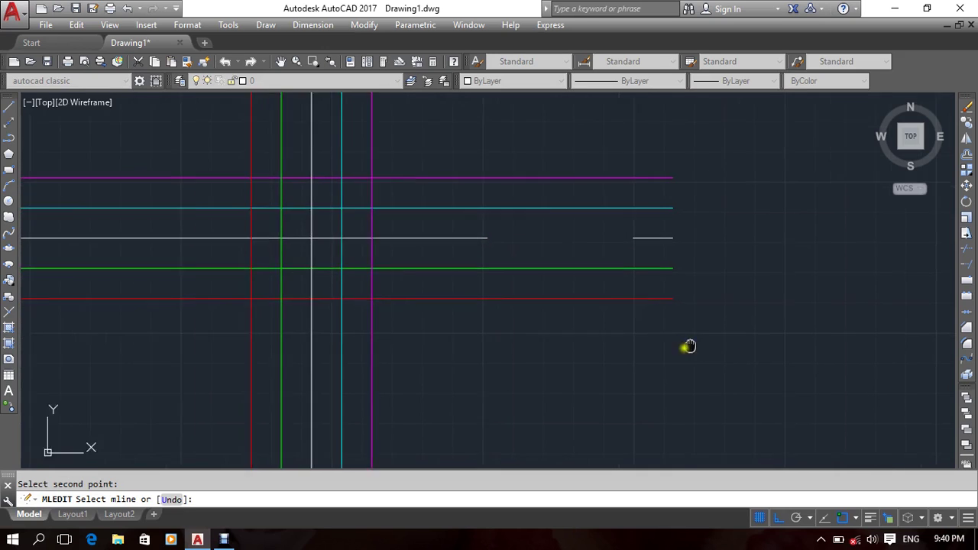
{"action": "middle_click_drag", "start_coordinate": [719, 288], "coordinate": [703, 290]}
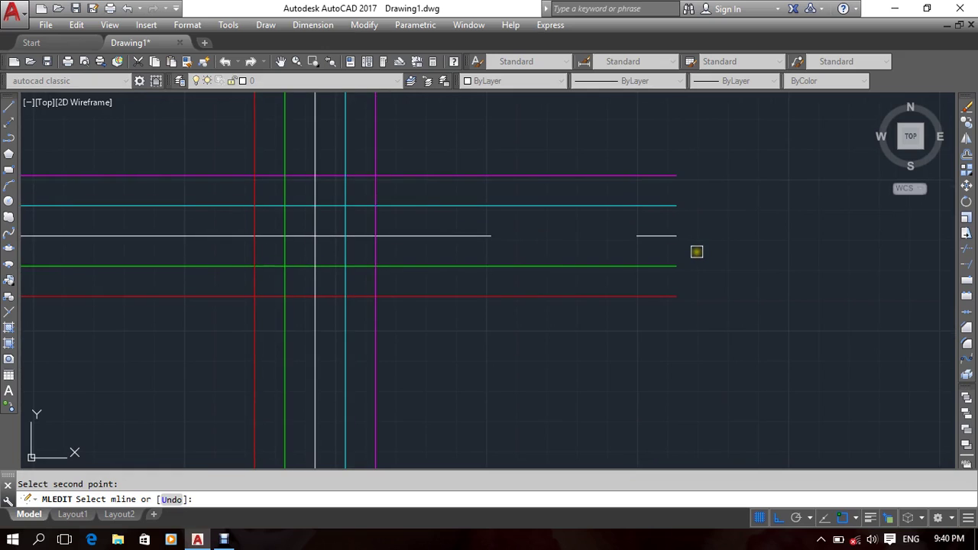
{"action": "key", "text": "Return"}
{"action": "key", "text": "Return"}
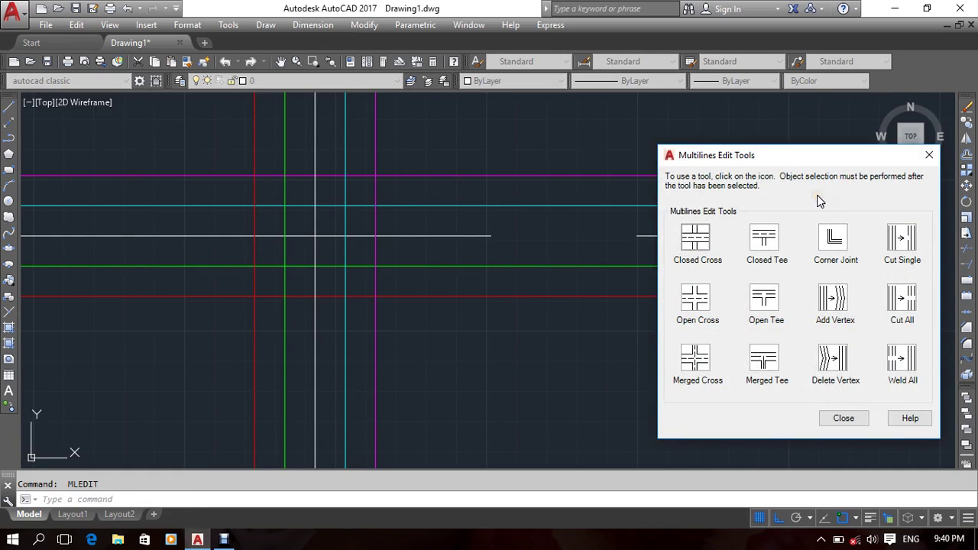
Try Cut All across the horizontal multiline, then undo the cut.
{"action": "left_click", "coordinate": [909, 305]}
{"action": "scroll", "coordinate": [834, 320], "scroll_direction": "down", "scroll_amount": 1}
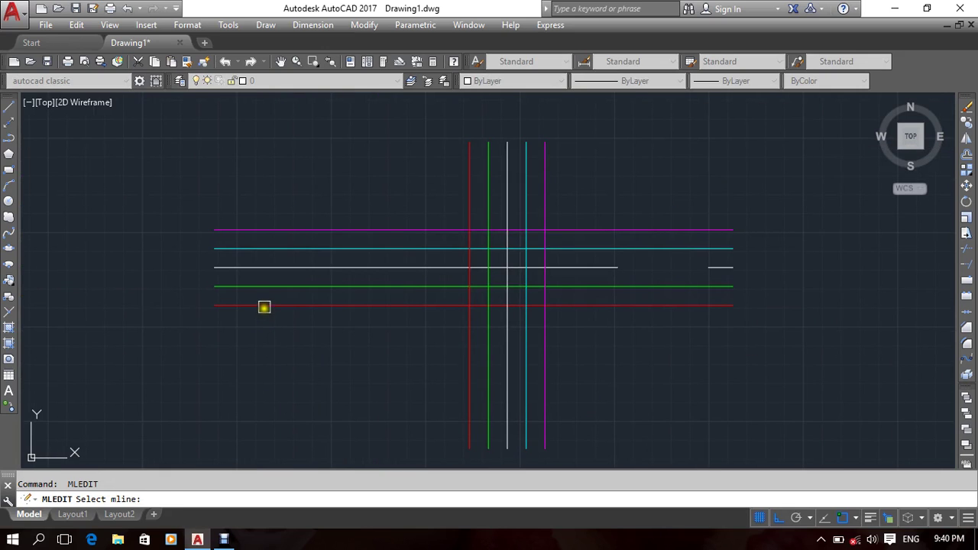
{"action": "left_click", "coordinate": [264, 307]}
{"action": "left_click", "coordinate": [397, 306]}
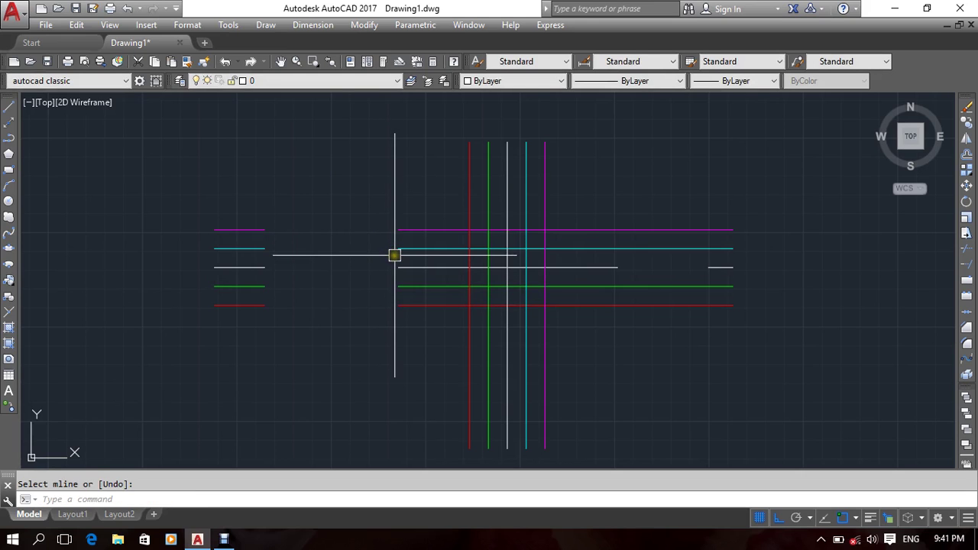
{"action": "key", "text": "ctrl+z"}
Attempt to redo the cut, then reopen Multilines Edit Tools by double-clicking a multiline.
{"action": "scroll", "coordinate": [629, 257], "scroll_direction": "down", "scroll_amount": 3}
{"action": "middle_click_drag", "start_coordinate": [622, 318], "coordinate": [629, 320]}
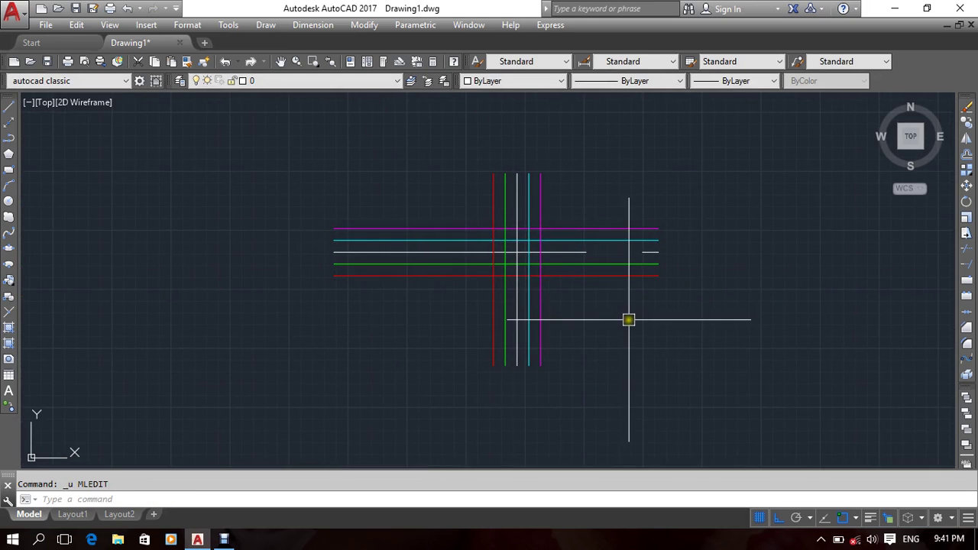
{"action": "key", "text": "ctrl+y"}
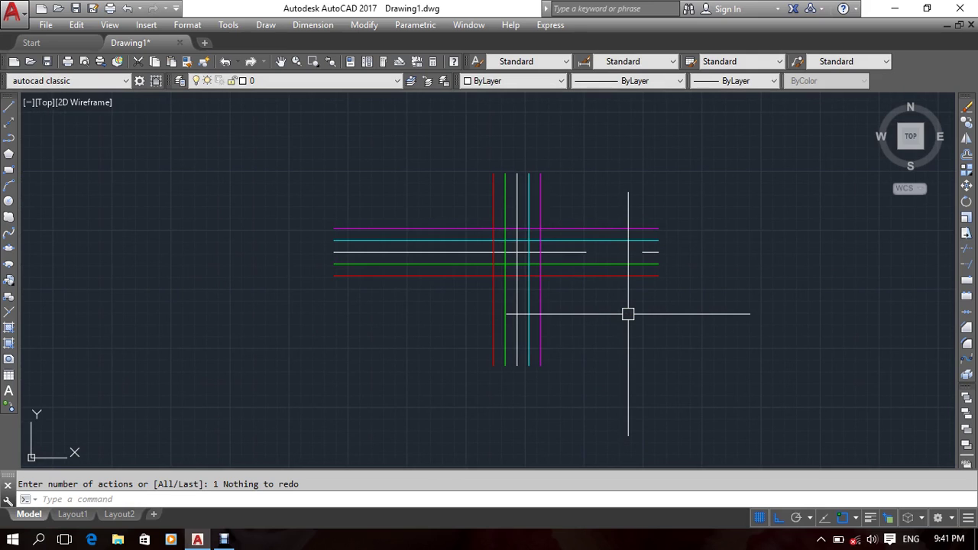
{"action": "key", "text": "Return"}
{"action": "key", "text": "Return"}
{"action": "right_click", "coordinate": [637, 318]}
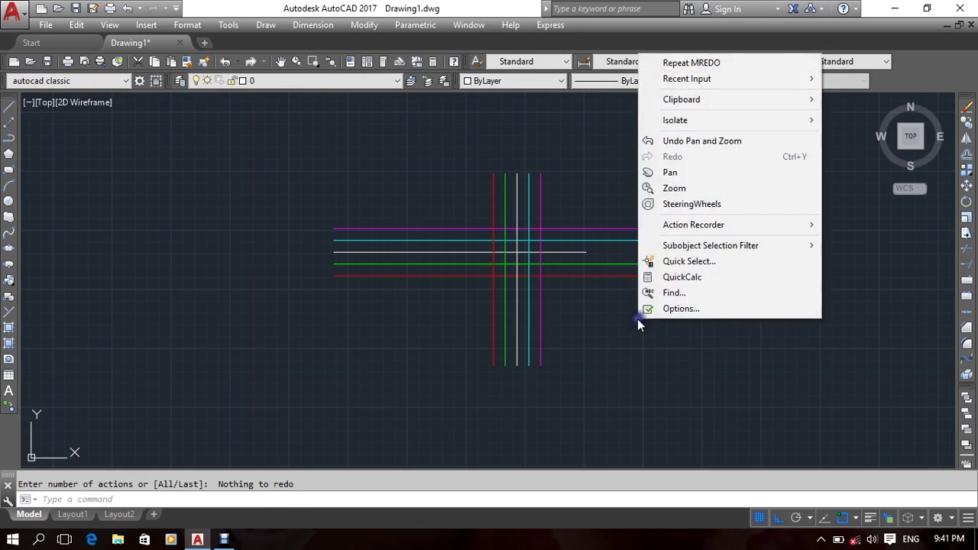
{"action": "left_click", "coordinate": [597, 339]}
{"action": "left_click", "coordinate": [540, 350]}
{"action": "double_click", "coordinate": [541, 349]}
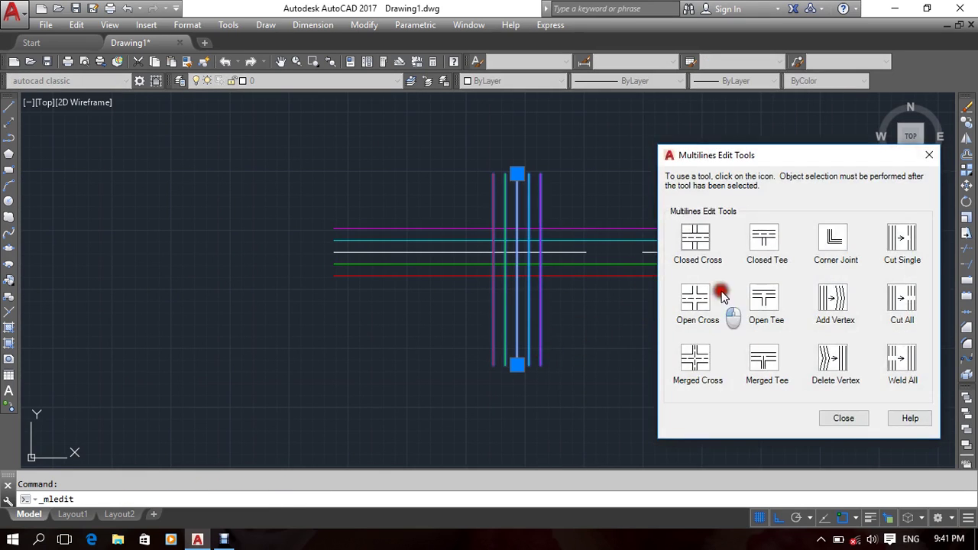
Weld All across the white line's gap so it runs unbroken.
{"action": "left_click", "coordinate": [902, 362]}
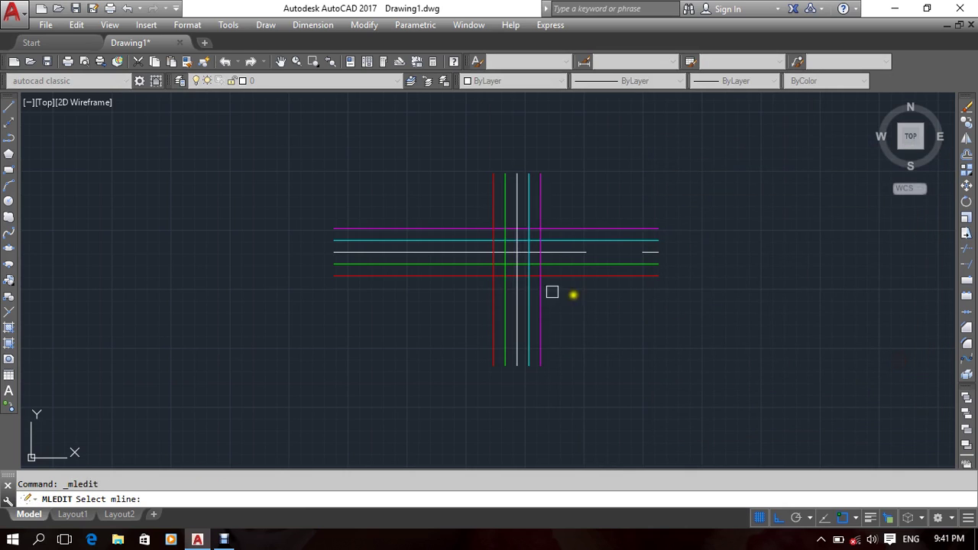
{"action": "scroll", "coordinate": [573, 272], "scroll_direction": "up", "scroll_amount": 4}
{"action": "left_click", "coordinate": [616, 220]}
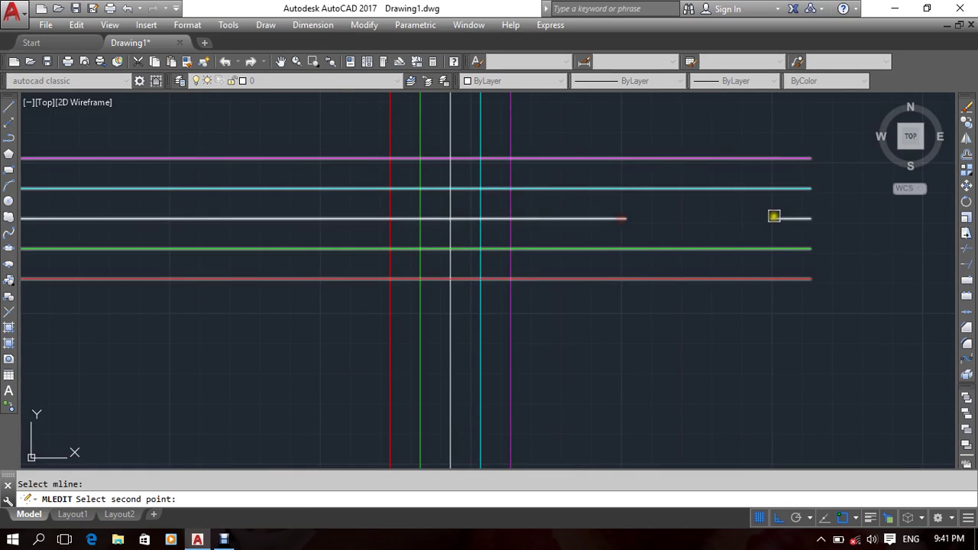
{"action": "left_click", "coordinate": [774, 219]}
{"action": "key", "text": "Return"}
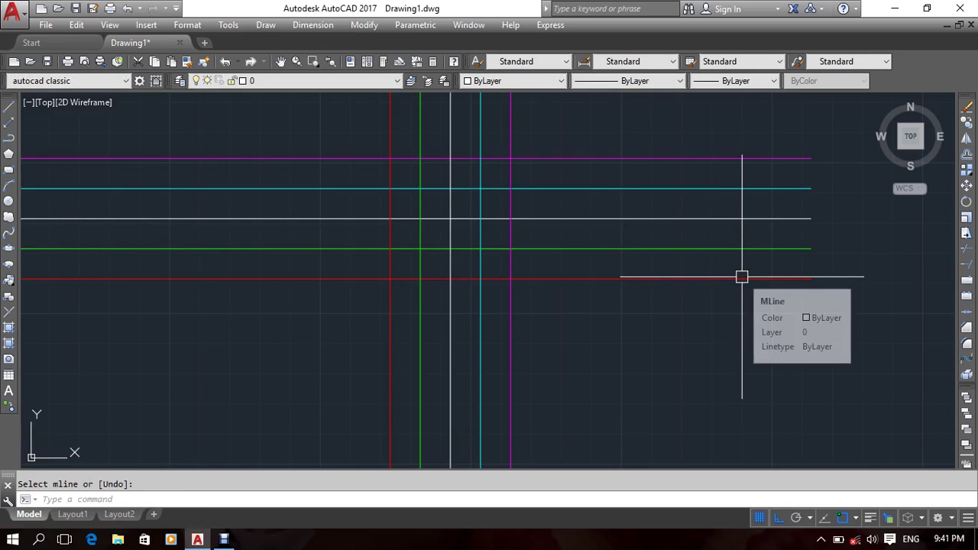
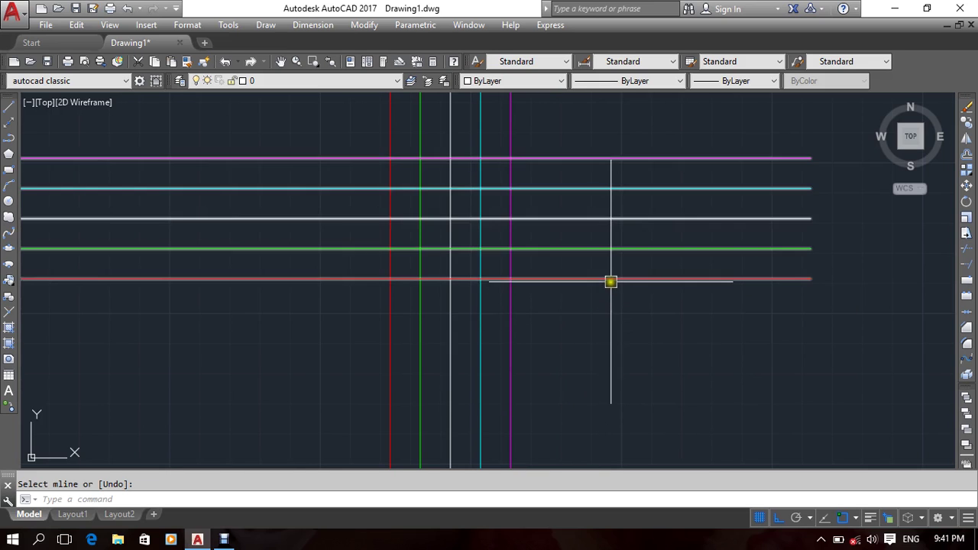
Briefly reopen Multilines Edit Tools, then window-select and deselect the horizontal multiline.
{"action": "key", "text": "Return"}
{"action": "key", "text": "Return"}
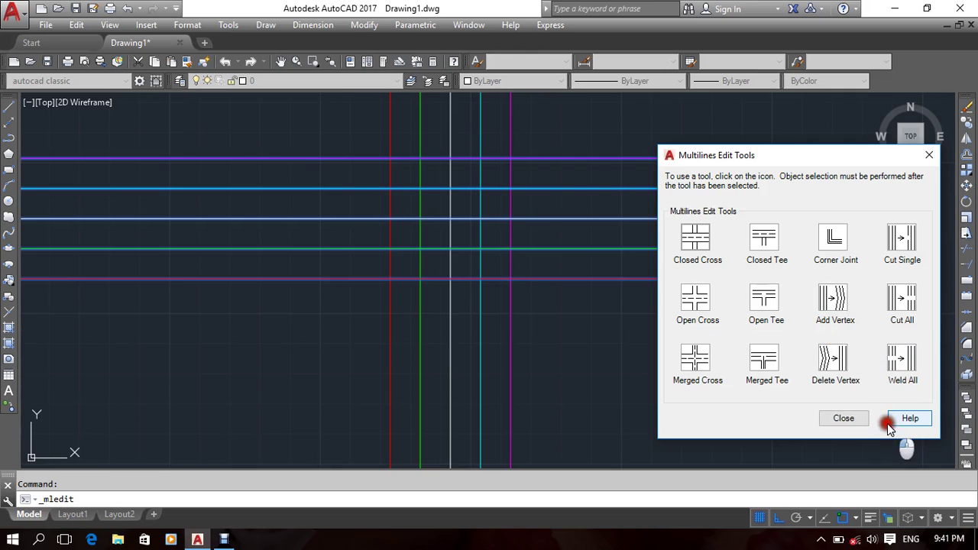
{"action": "left_click", "coordinate": [840, 418]}
{"action": "left_click", "coordinate": [711, 218]}
{"action": "left_click", "coordinate": [693, 310]}
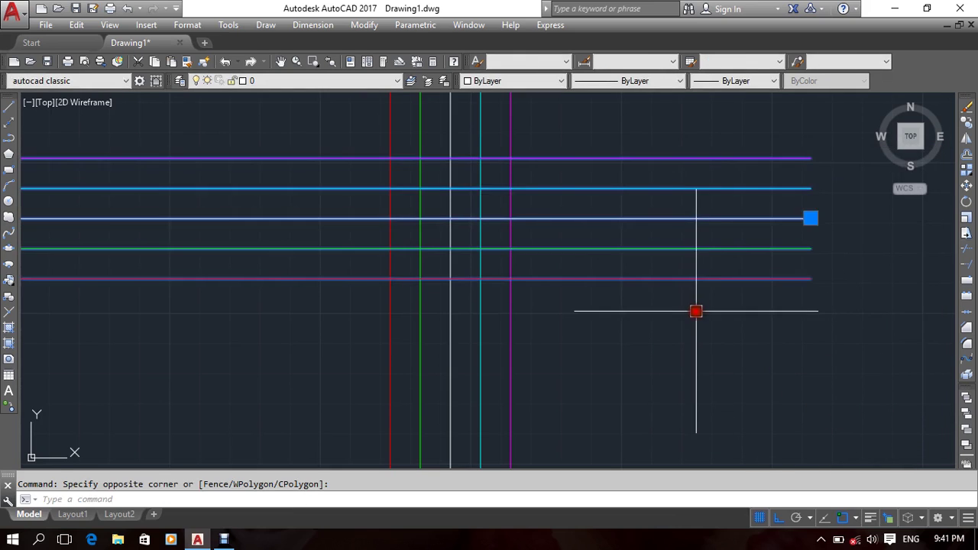
{"action": "scroll", "coordinate": [734, 321], "scroll_direction": "down", "scroll_amount": 2}
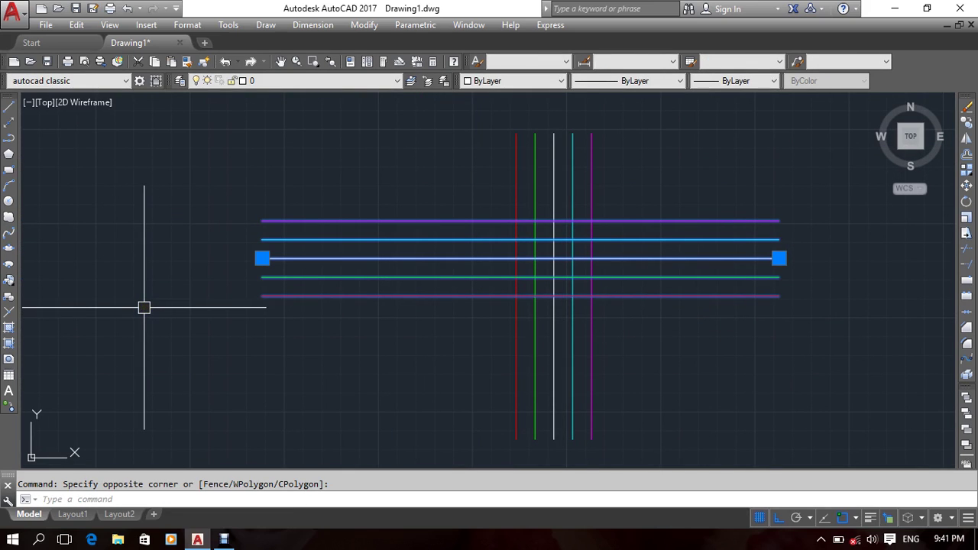
{"action": "key", "text": "Escape"}
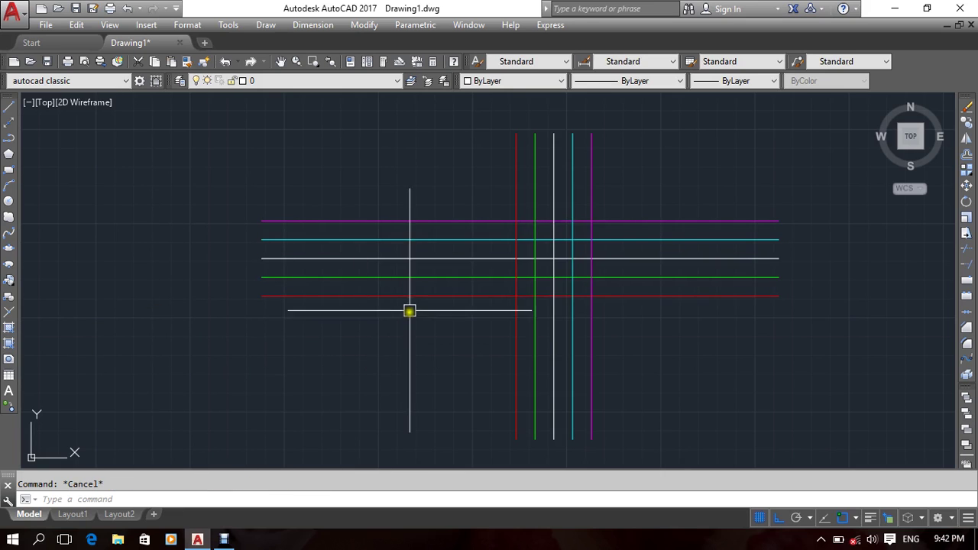
Add two vertices to the horizontal multiline, one each side of the vertical multiline.
{"action": "double_click", "coordinate": [410, 293]}
{"action": "left_click", "coordinate": [834, 302]}
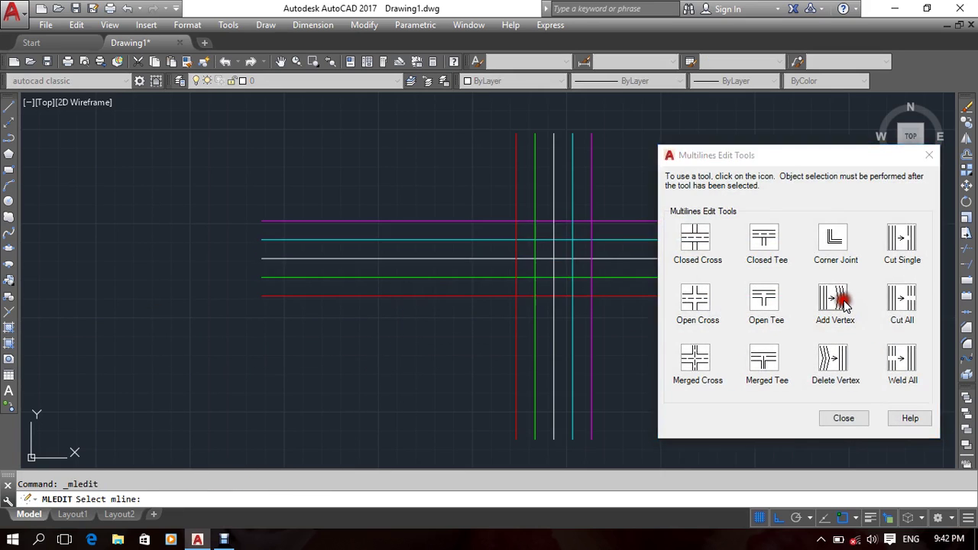
{"action": "left_click", "coordinate": [467, 241]}
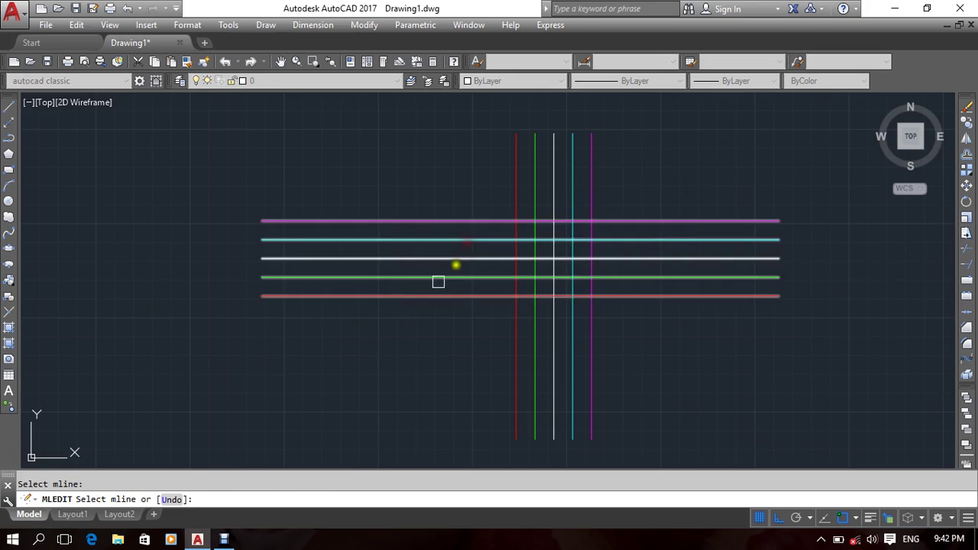
{"action": "left_click", "coordinate": [697, 244]}
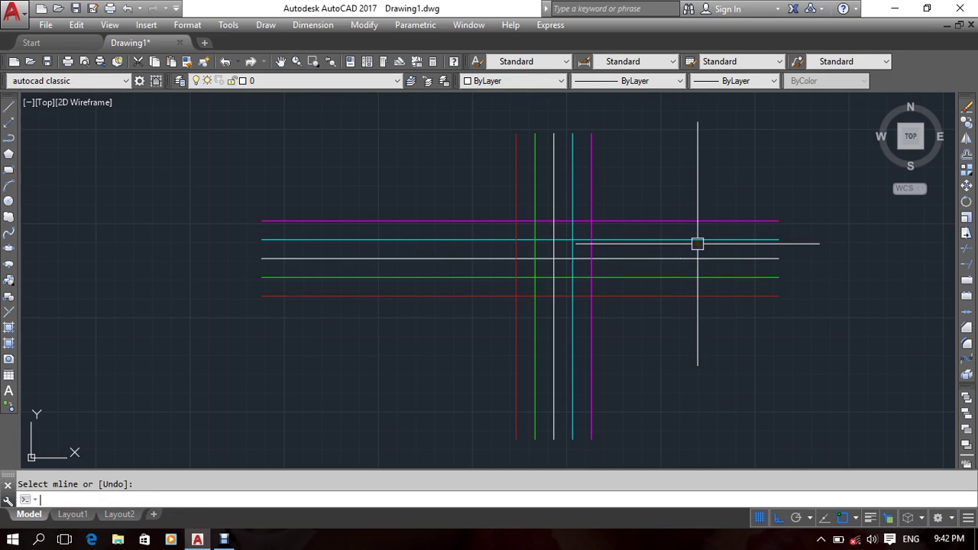
{"action": "key", "text": "Return"}
Stretch the left new vertex down and the right one up into a zigzag.
{"action": "left_click", "coordinate": [702, 265]}
{"action": "middle_click_drag", "start_coordinate": [746, 369], "coordinate": [775, 372]}
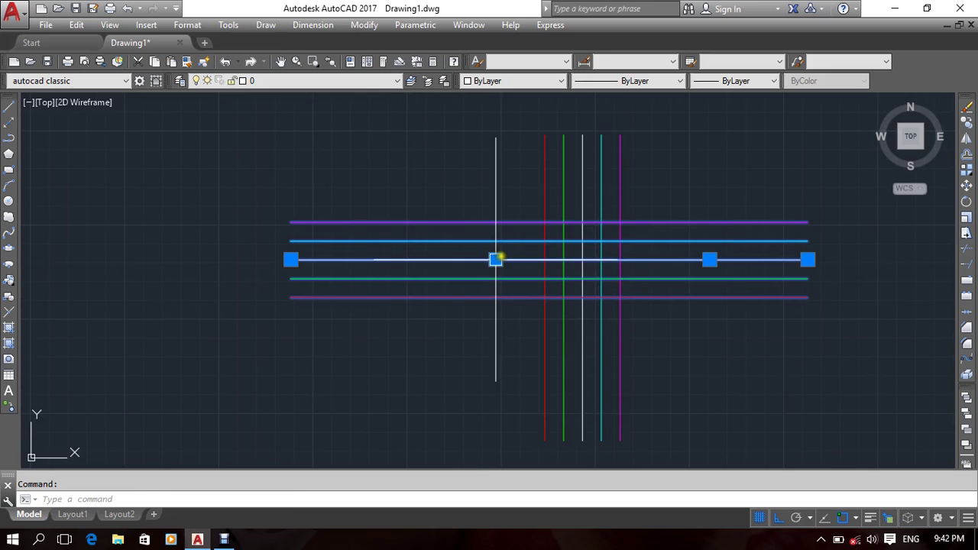
{"action": "left_click", "coordinate": [495, 260]}
{"action": "left_click", "coordinate": [476, 379]}
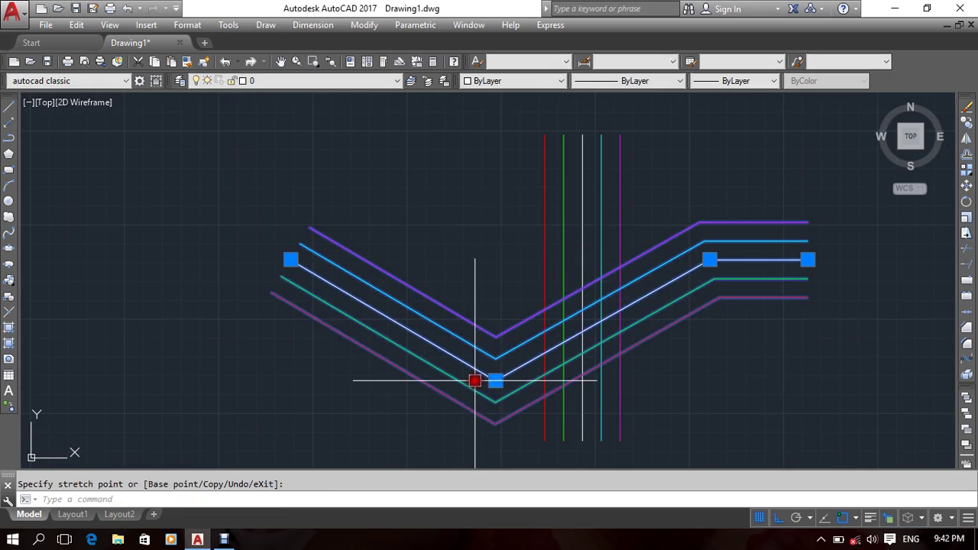
{"action": "left_click", "coordinate": [709, 260]}
{"action": "left_click", "coordinate": [709, 208]}
{"action": "middle_click_drag", "start_coordinate": [717, 340], "coordinate": [741, 344]}
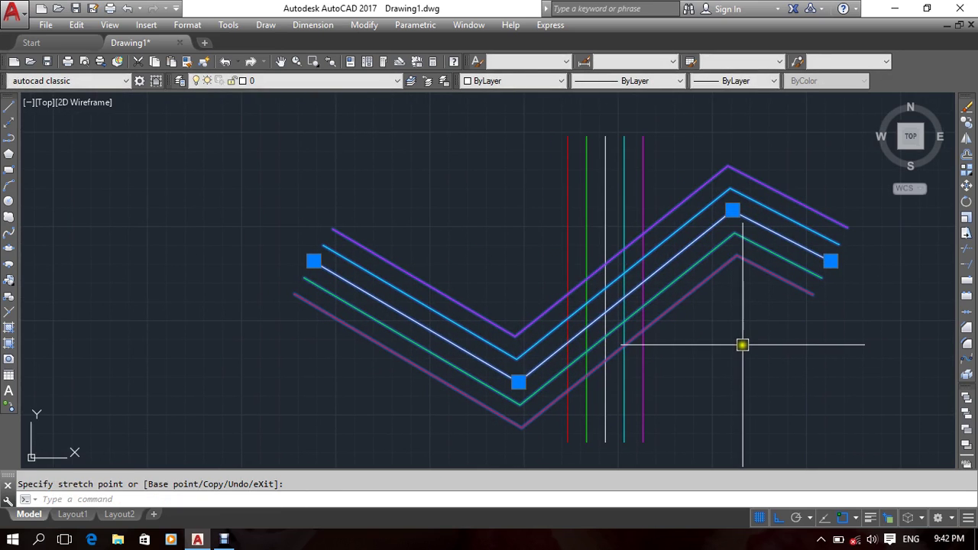
{"action": "key", "text": "Escape"}
{"action": "double_click", "coordinate": [708, 280]}
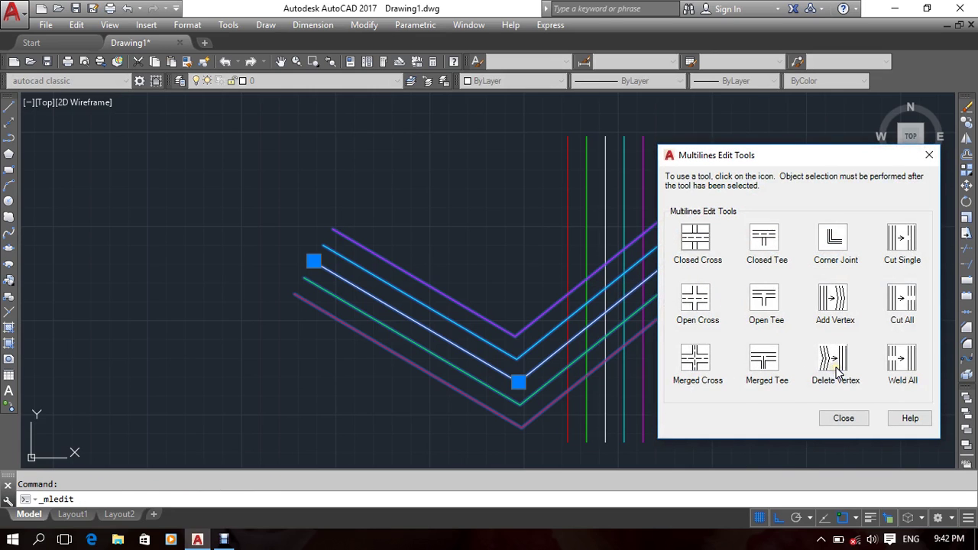
{"action": "left_click", "coordinate": [837, 372]}
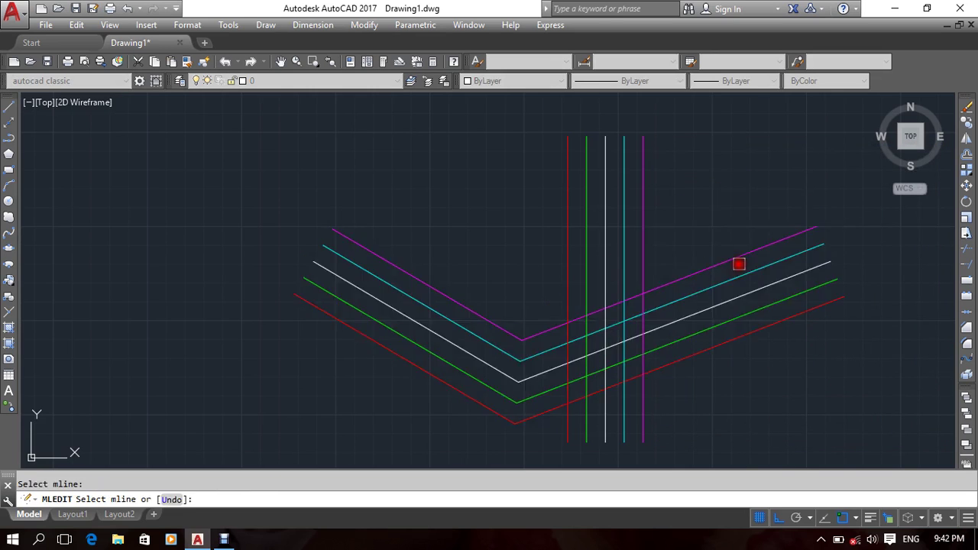
{"action": "left_click", "coordinate": [513, 424]}
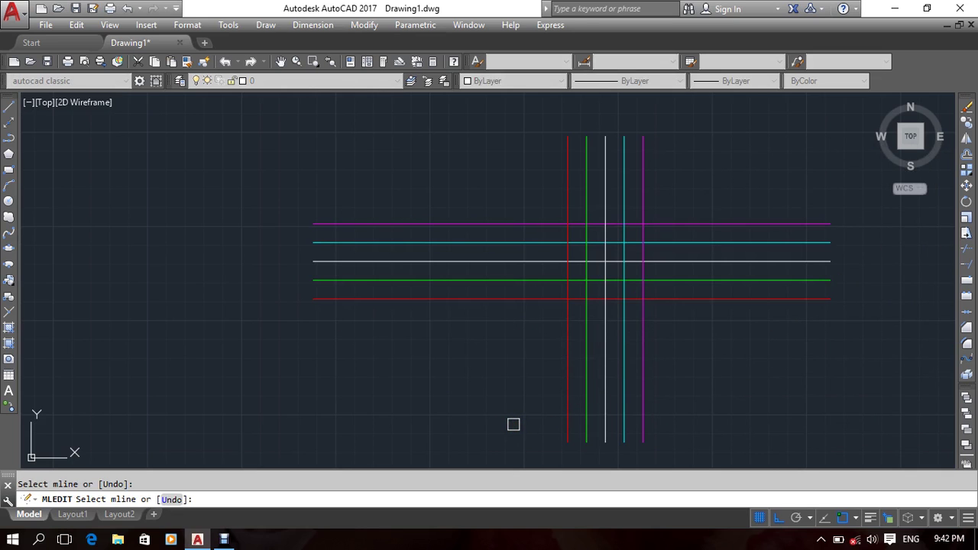
{"action": "key", "text": "Escape"}
{"action": "left_click", "coordinate": [497, 293]}
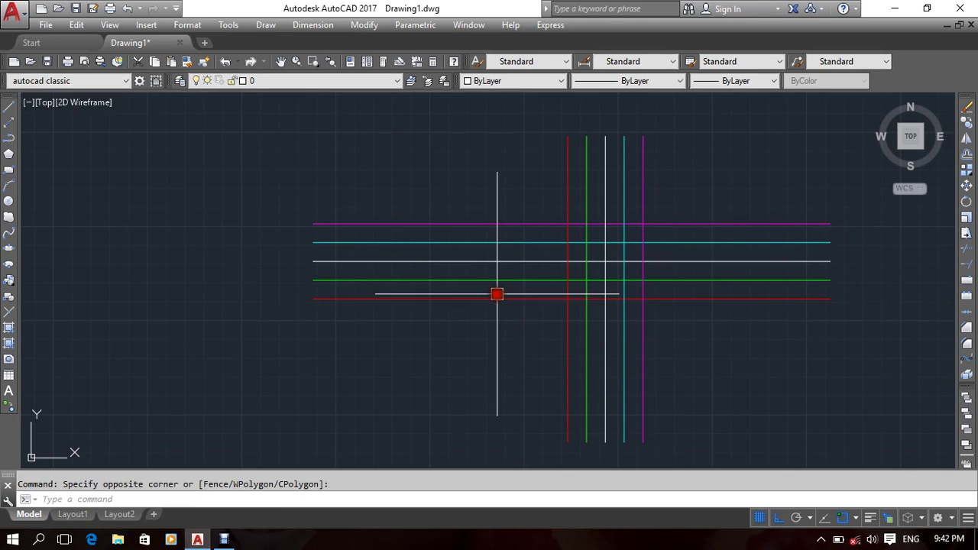
{"action": "left_click", "coordinate": [499, 295]}
{"action": "double_click", "coordinate": [499, 294]}
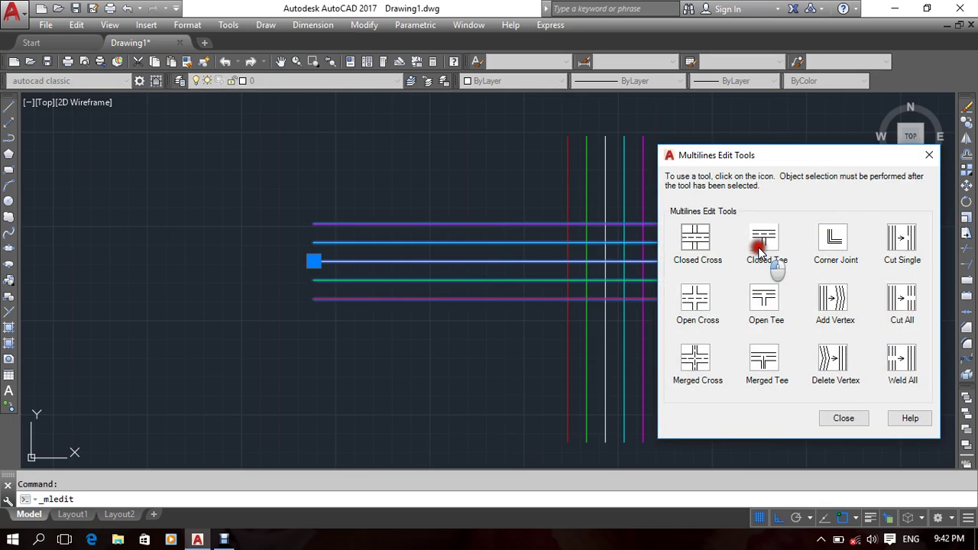
{"action": "left_click", "coordinate": [760, 291]}
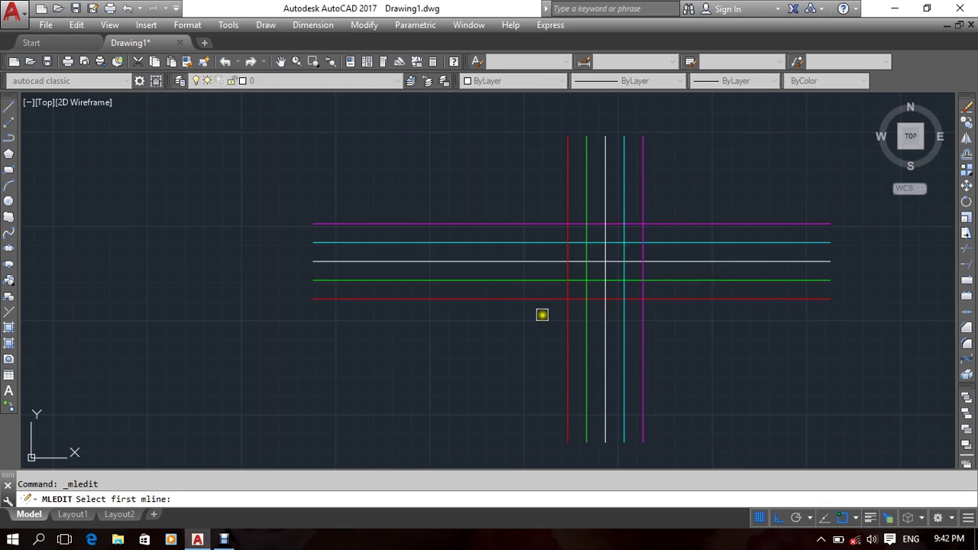
{"action": "left_click", "coordinate": [543, 304]}
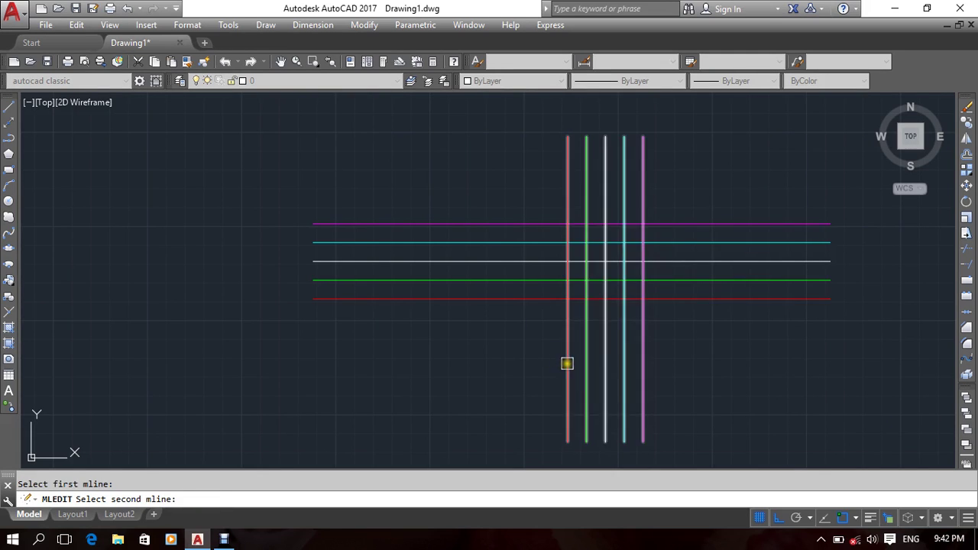
{"action": "left_click", "coordinate": [566, 365]}
{"action": "key", "text": "Escape"}
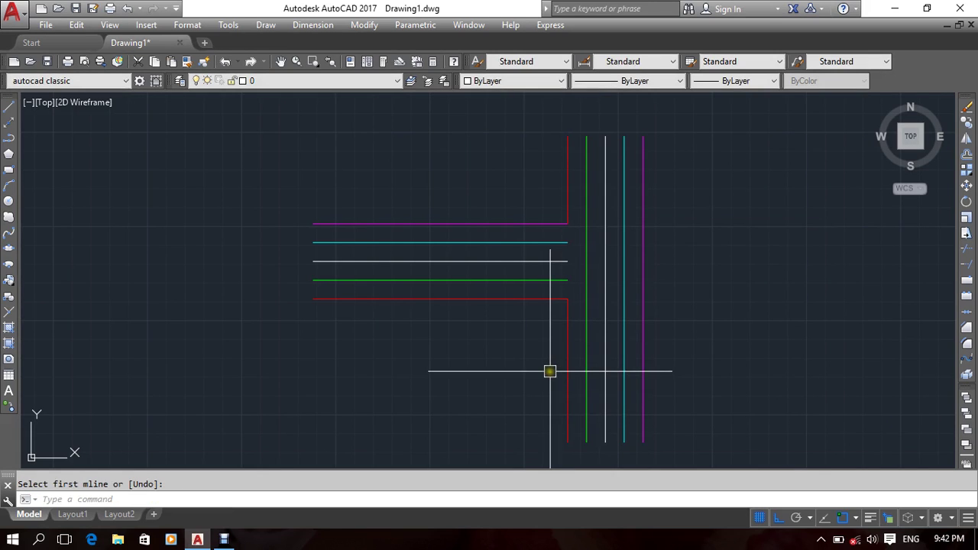
{"action": "key", "text": "ctrl+z"}
{"action": "key", "text": "ctrl+z"}
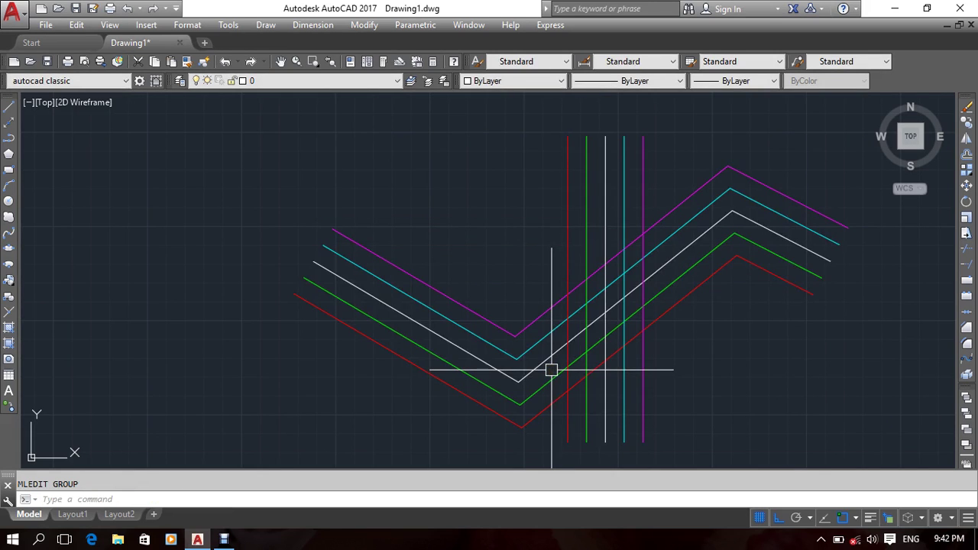
{"action": "key", "text": "ctrl+z"}
Try a Merged Tee between the horizontal and vertical multilines, then undo it.
{"action": "double_click", "coordinate": [605, 397]}
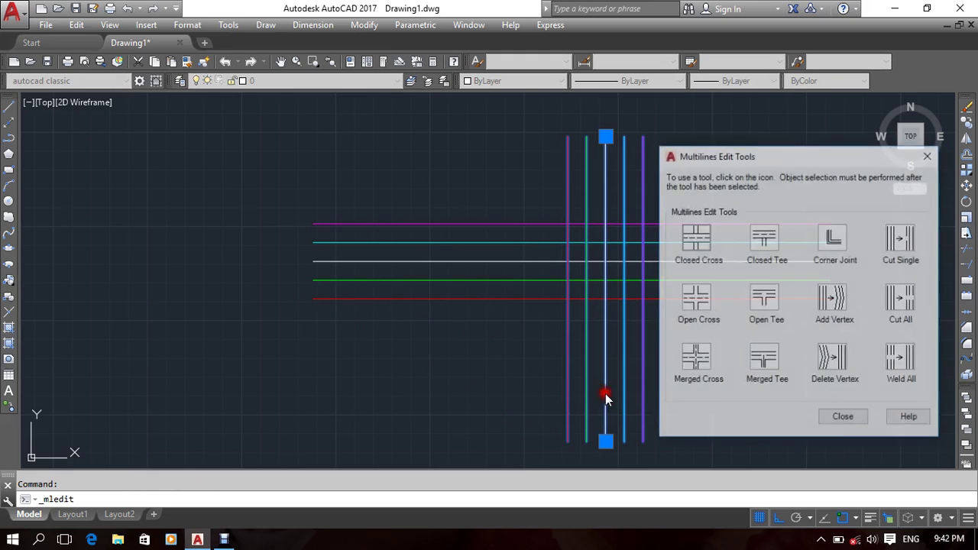
{"action": "left_click", "coordinate": [773, 357]}
{"action": "left_click", "coordinate": [511, 299]}
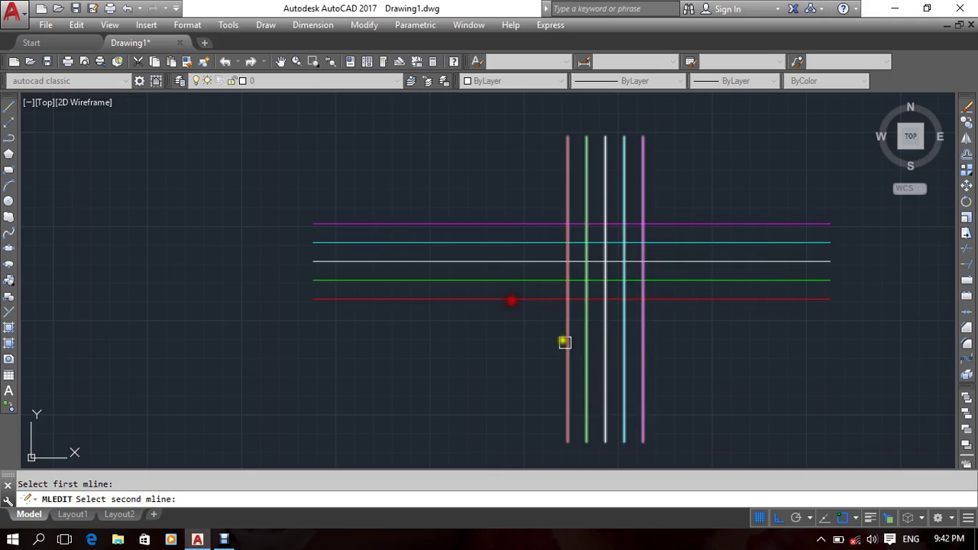
{"action": "left_click", "coordinate": [571, 349]}
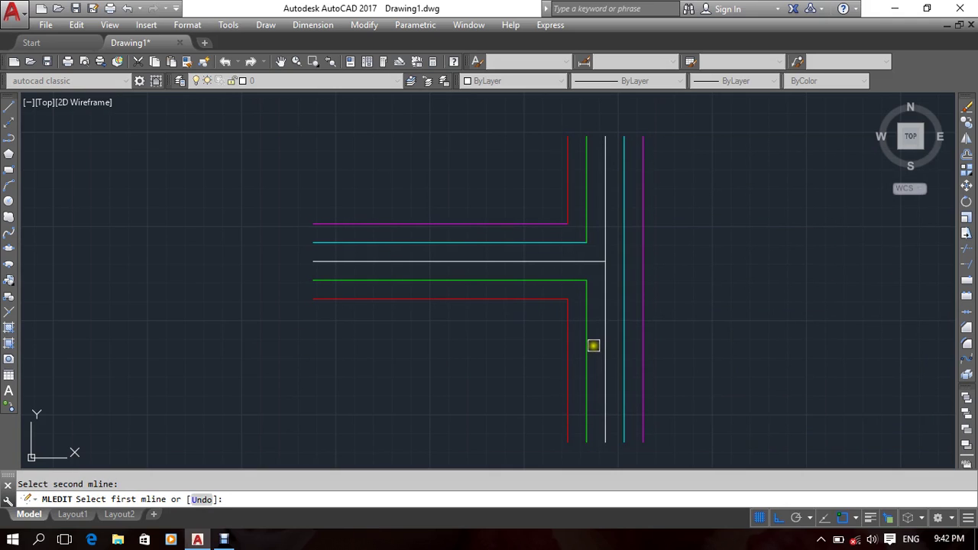
{"action": "key", "text": "Escape"}
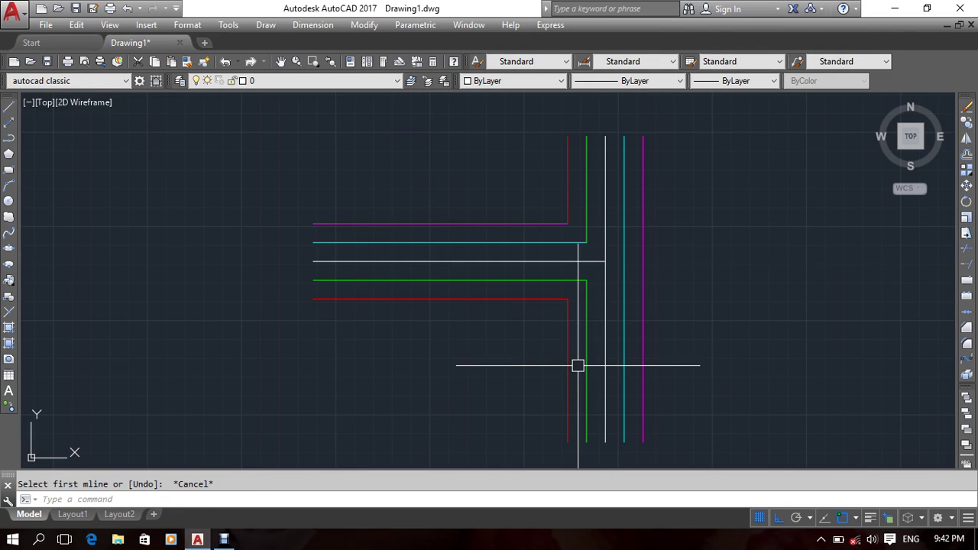
{"action": "key", "text": "ctrl+z"}
{"action": "key", "text": "ctrl+z"}
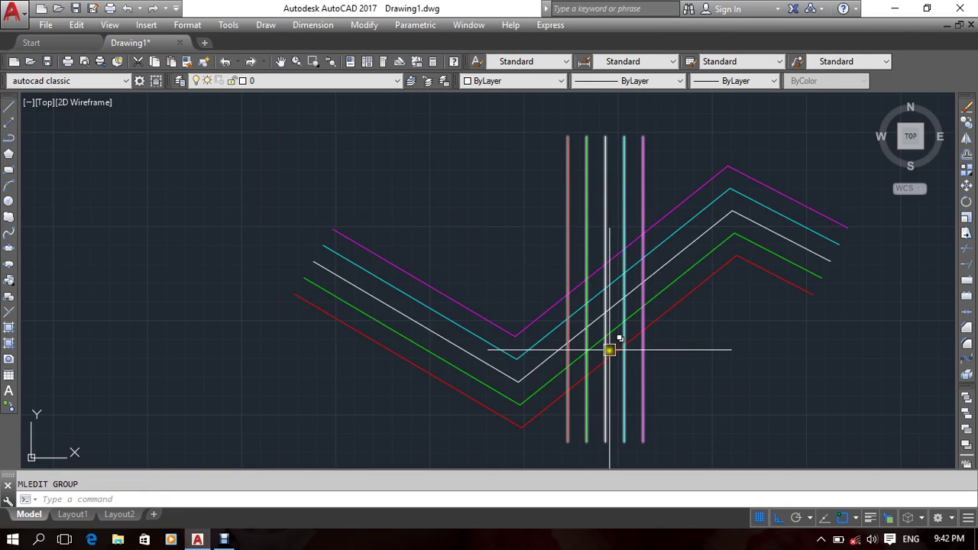
{"action": "key", "text": "ctrl+z"}
Join the horizontal and vertical multilines with a Merged Cross and recentre the view.
{"action": "double_click", "coordinate": [608, 350]}
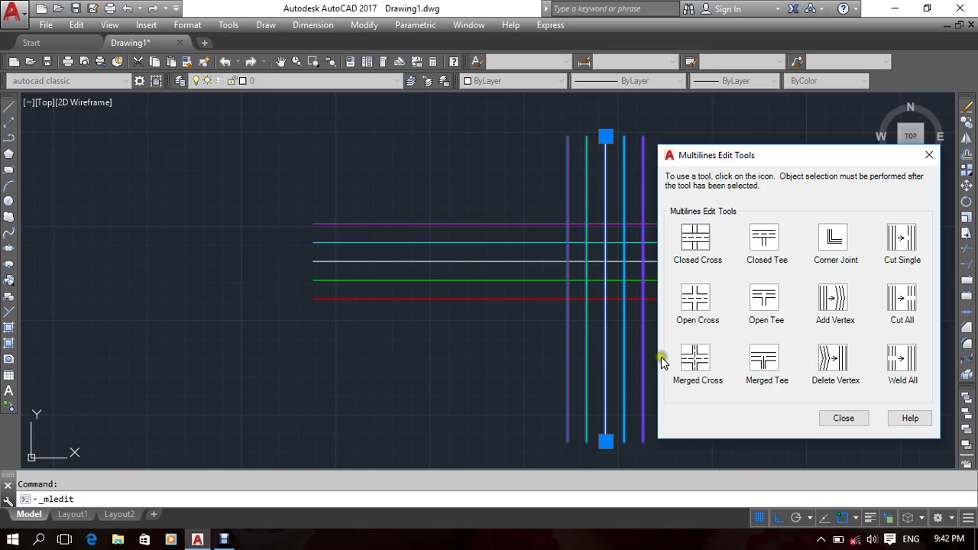
{"action": "left_click", "coordinate": [683, 356]}
{"action": "left_click", "coordinate": [531, 299]}
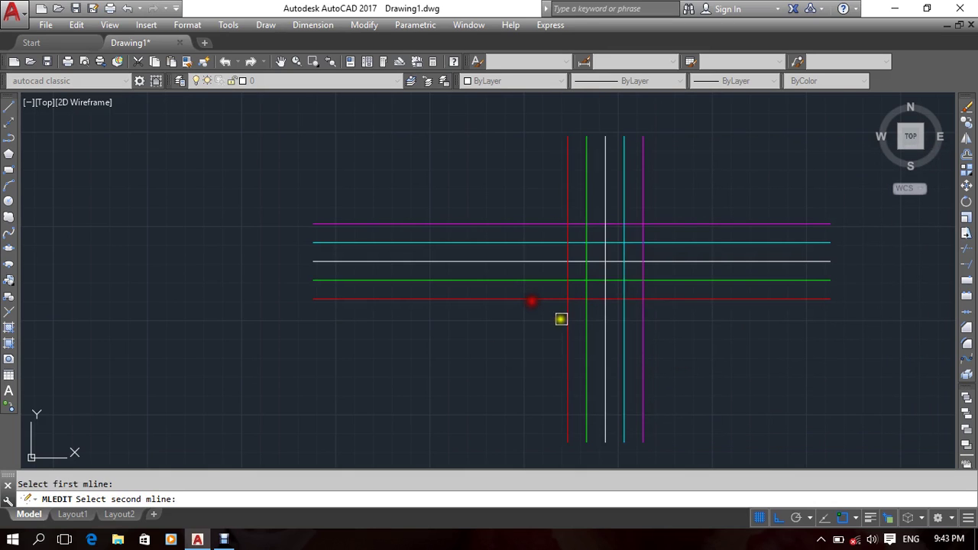
{"action": "left_click", "coordinate": [566, 320]}
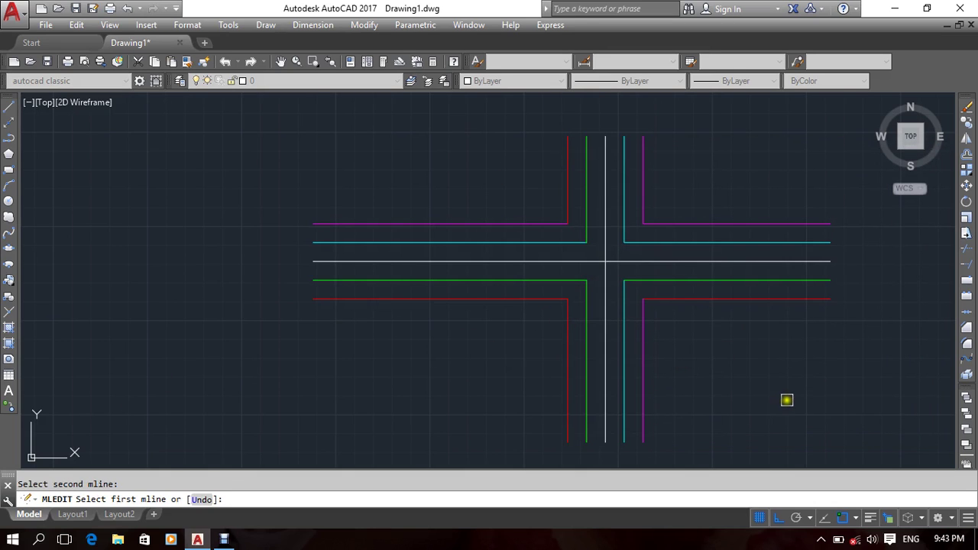
{"action": "key", "text": "Return"}
{"action": "mouse_move", "coordinate": [784, 395]}
{"action": "middle_mouse_down"}
{"action": "mouse_move", "coordinate": [619, 371]}
{"action": "mouse_move", "coordinate": [690, 381]}
{"action": "middle_mouse_up"}
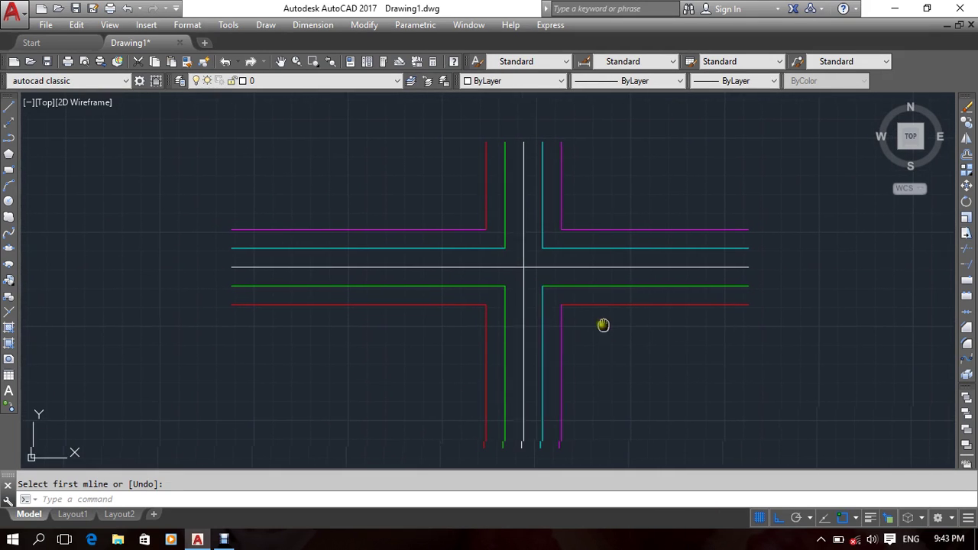
{"action": "middle_click_drag", "start_coordinate": [601, 326], "coordinate": [650, 331]}
{"action": "left_click", "coordinate": [688, 319]}
Delete the horizontal multiline, then erase the vertical one as well.
{"action": "left_click", "coordinate": [671, 264]}
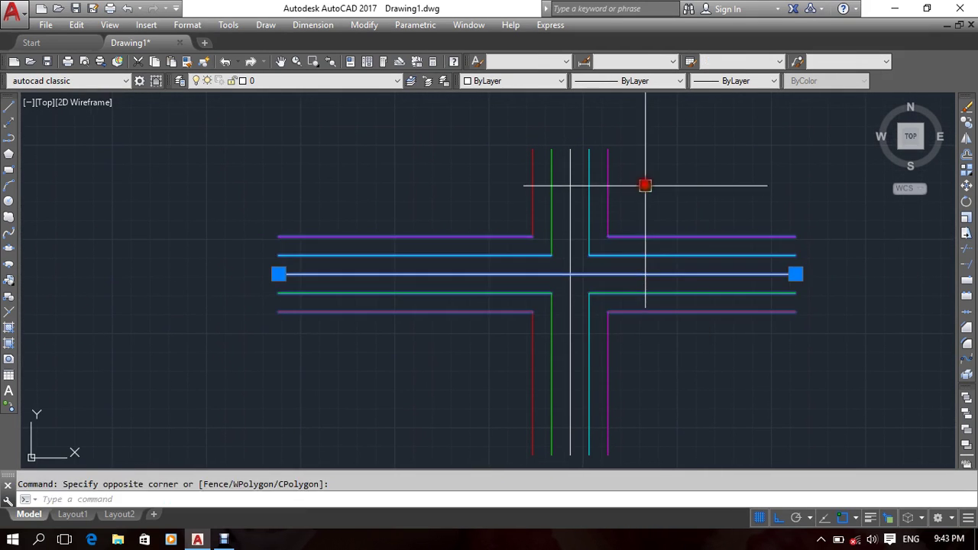
{"action": "key", "text": "Delete"}
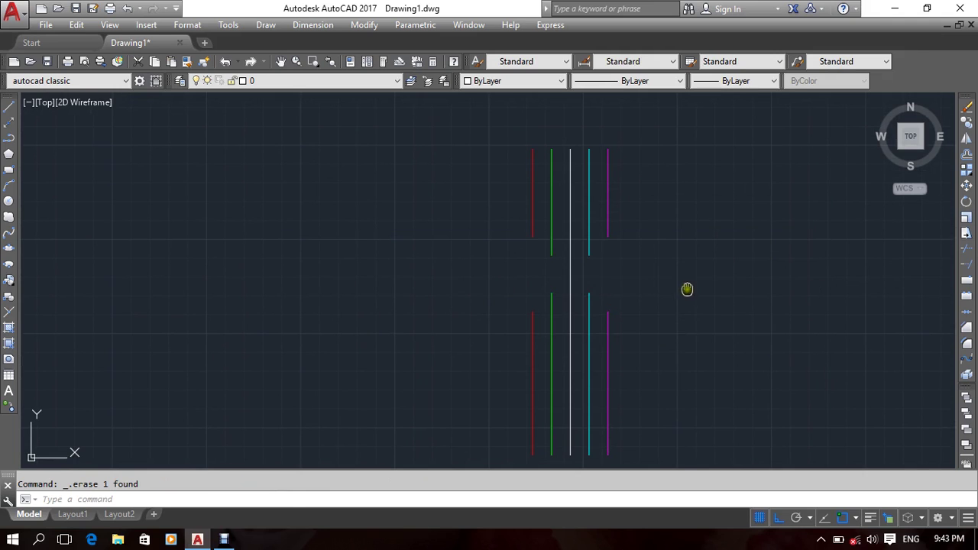
{"action": "middle_click_drag", "start_coordinate": [687, 285], "coordinate": [694, 281]}
{"action": "left_click", "coordinate": [705, 252]}
{"action": "left_click", "coordinate": [264, 418]}
{"action": "key", "text": "Delete"}
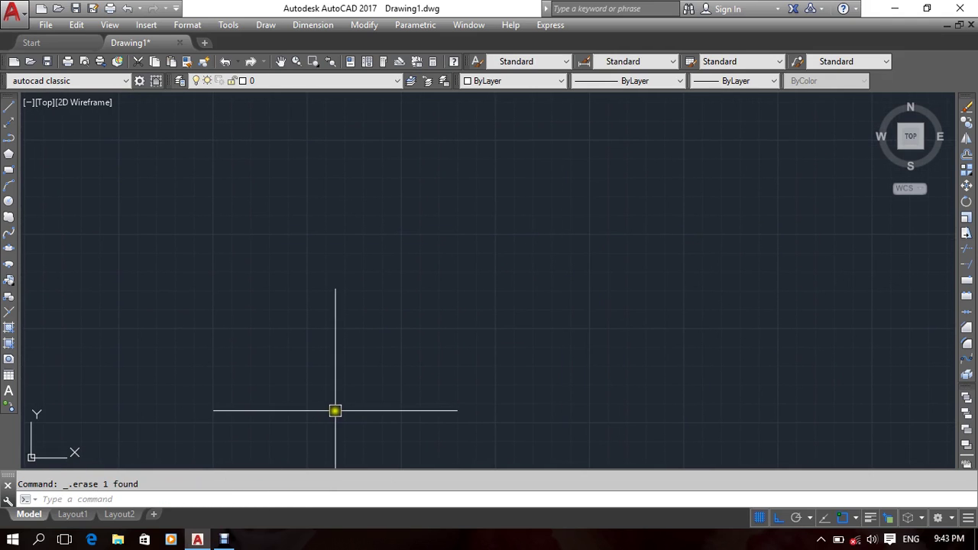
Restore the vertical multiline with undo and clear the selection.
{"action": "key", "text": "ctrl+z"}
{"action": "middle_click_drag", "start_coordinate": [474, 314], "coordinate": [604, 350]}
{"action": "left_click", "coordinate": [615, 349]}
{"action": "left_click", "coordinate": [469, 371]}
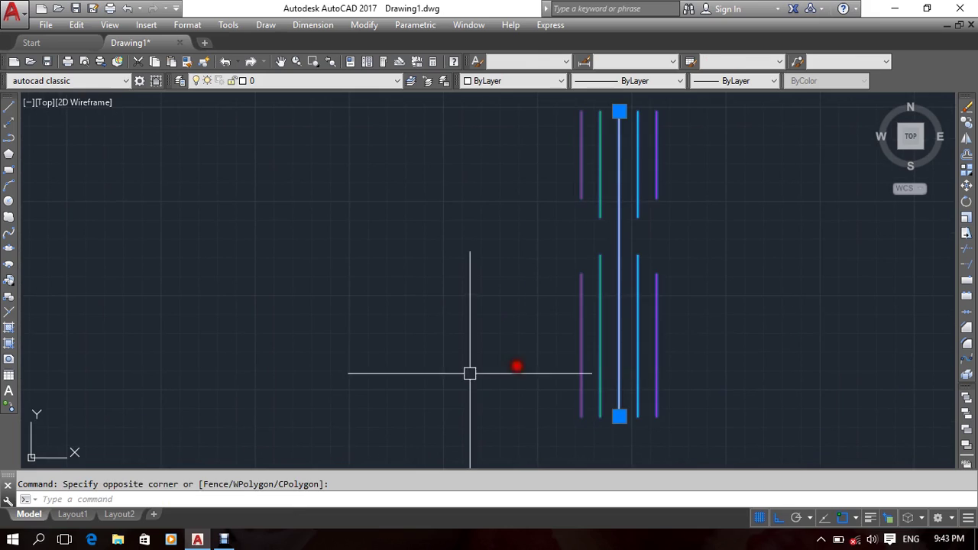
{"action": "key", "text": "Escape"}
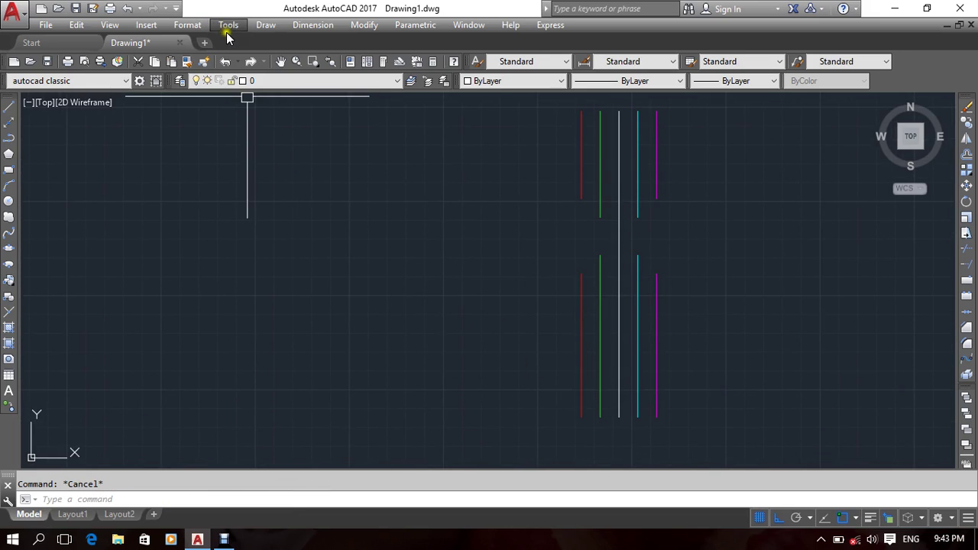
View Format > Multiline Style, erase the vertical multiline, then reopen Multiline Style.
{"action": "left_click", "coordinate": [187, 25]}
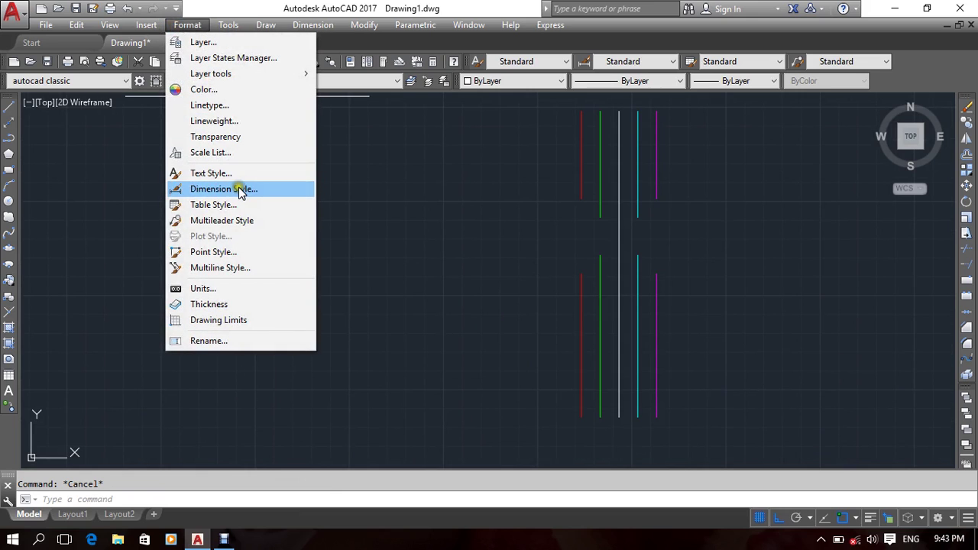
{"action": "left_click", "coordinate": [248, 268]}
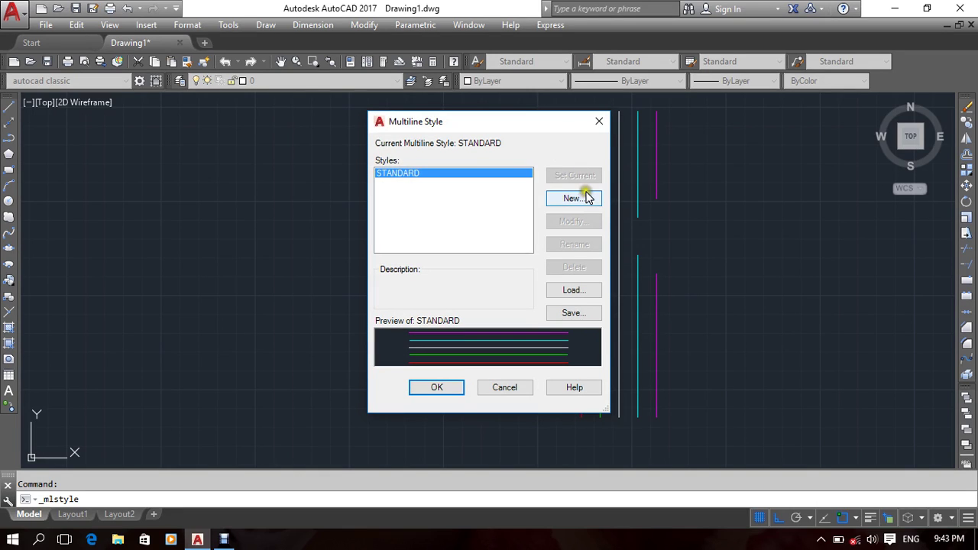
{"action": "left_click", "coordinate": [599, 121]}
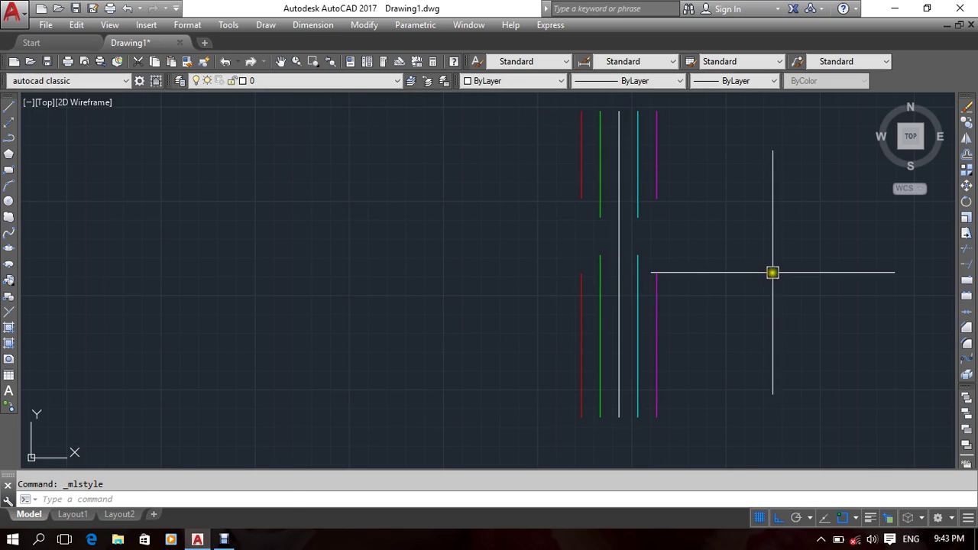
{"action": "left_click", "coordinate": [611, 313]}
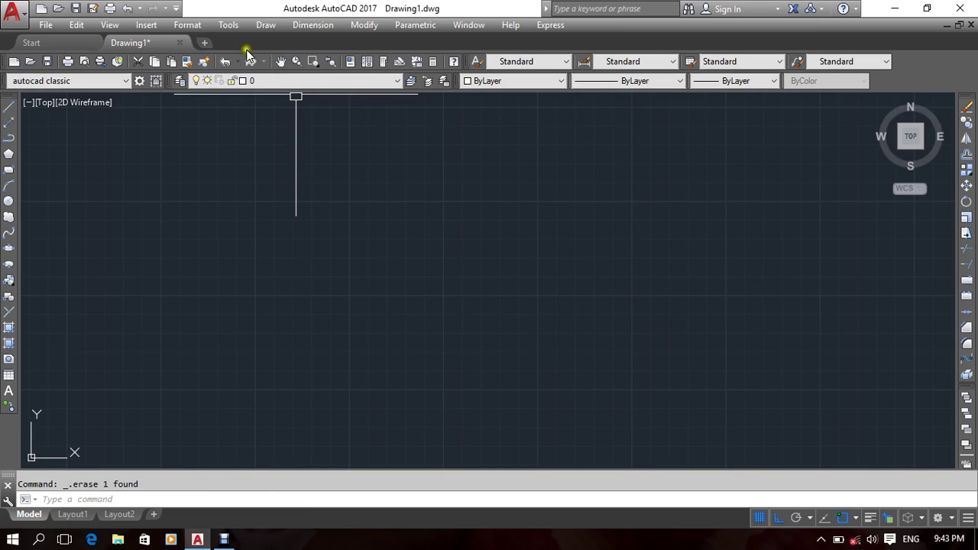
{"action": "left_click", "coordinate": [187, 25]}
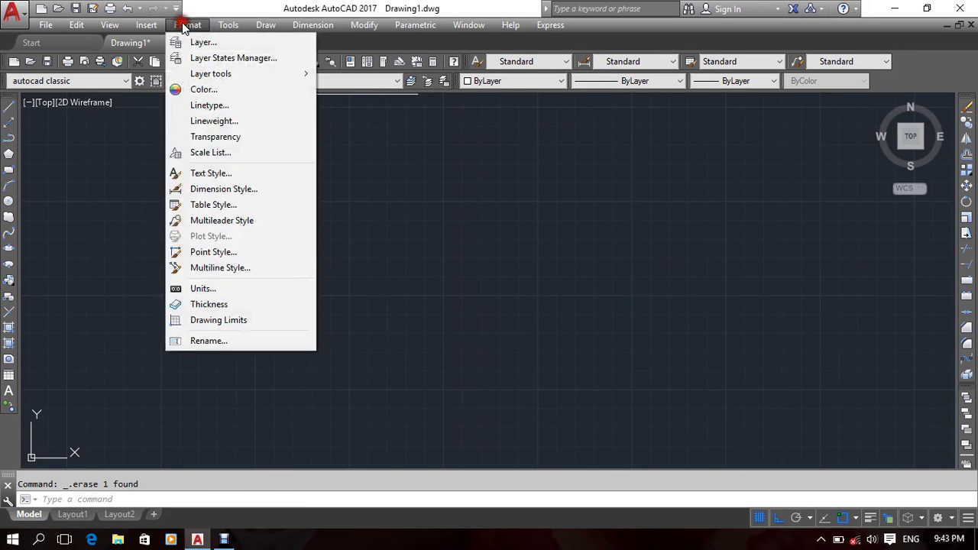
{"action": "left_click", "coordinate": [231, 269]}
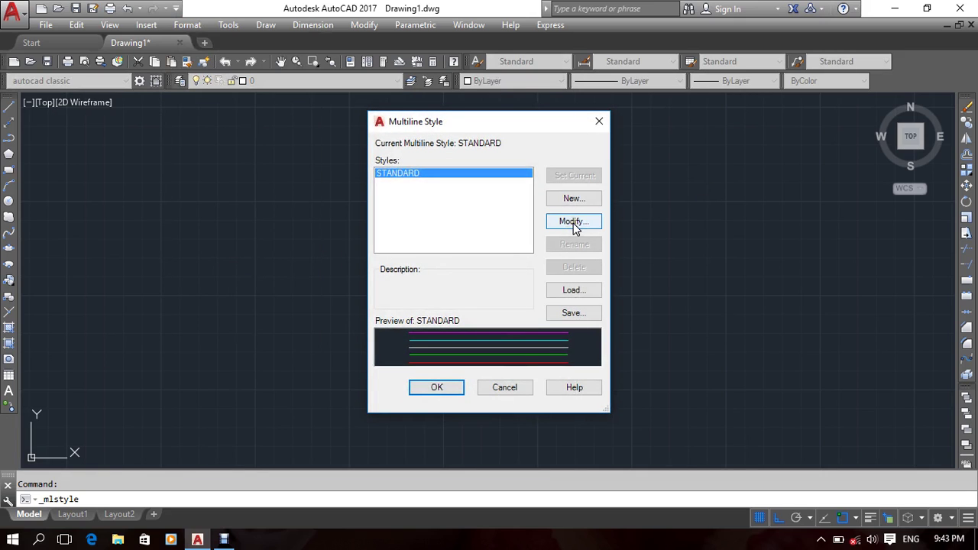
Close Multiline Style without changes, look over the Draw menu, and start the Line tool.
{"action": "left_click", "coordinate": [505, 386]}
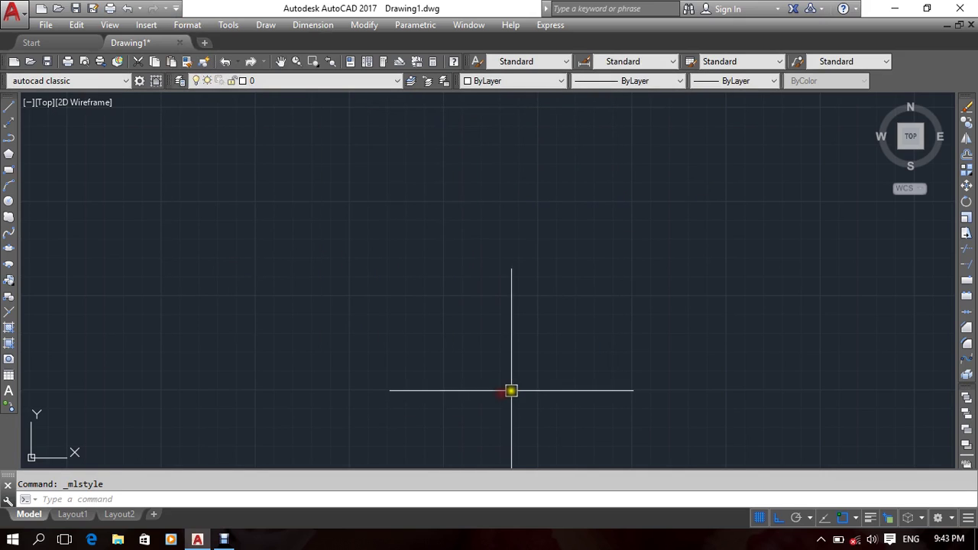
{"action": "left_click", "coordinate": [524, 340]}
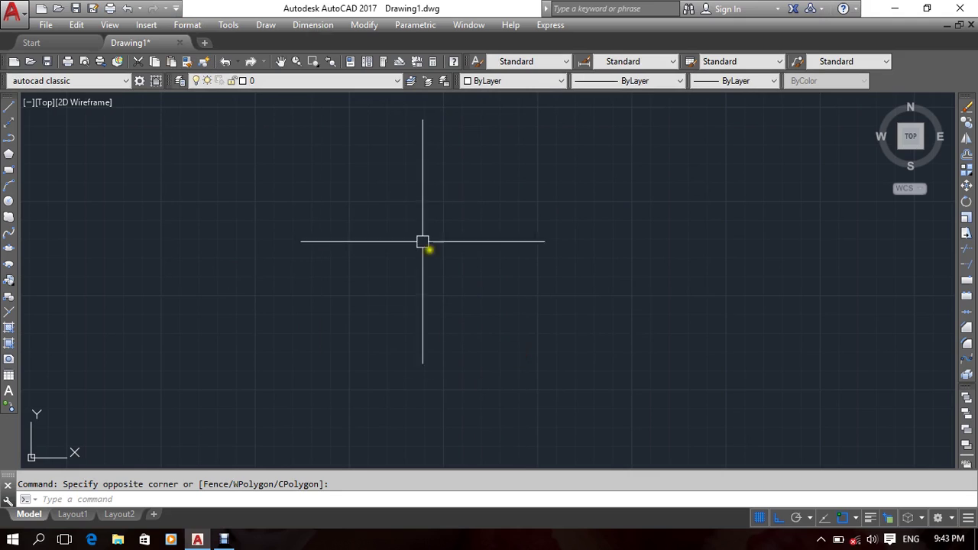
{"action": "left_click", "coordinate": [280, 23]}
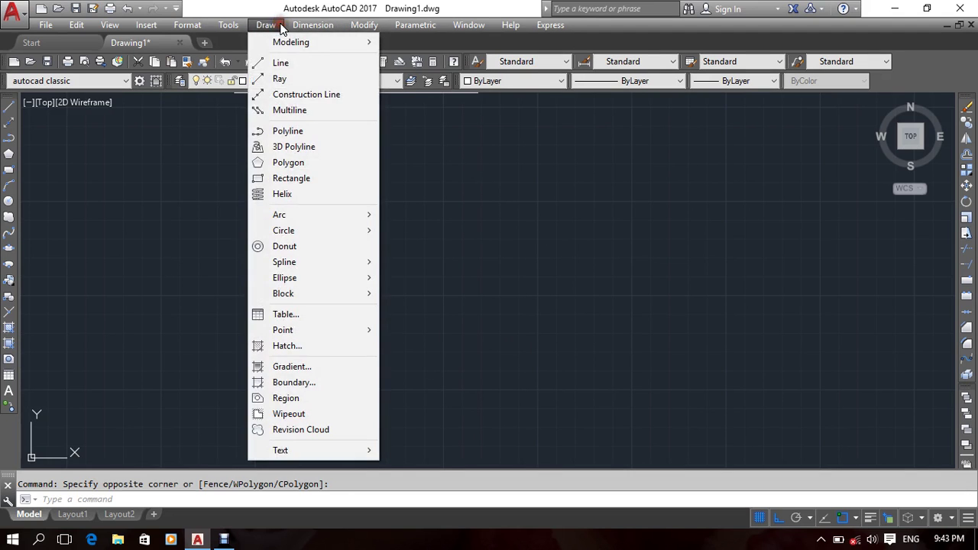
{"action": "key", "text": "Escape"}
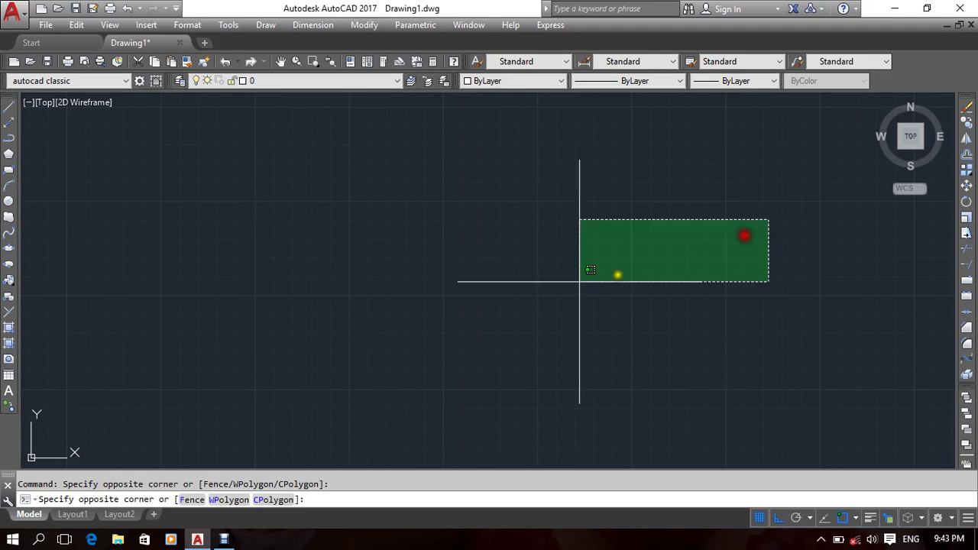
{"action": "left_click", "coordinate": [448, 305]}
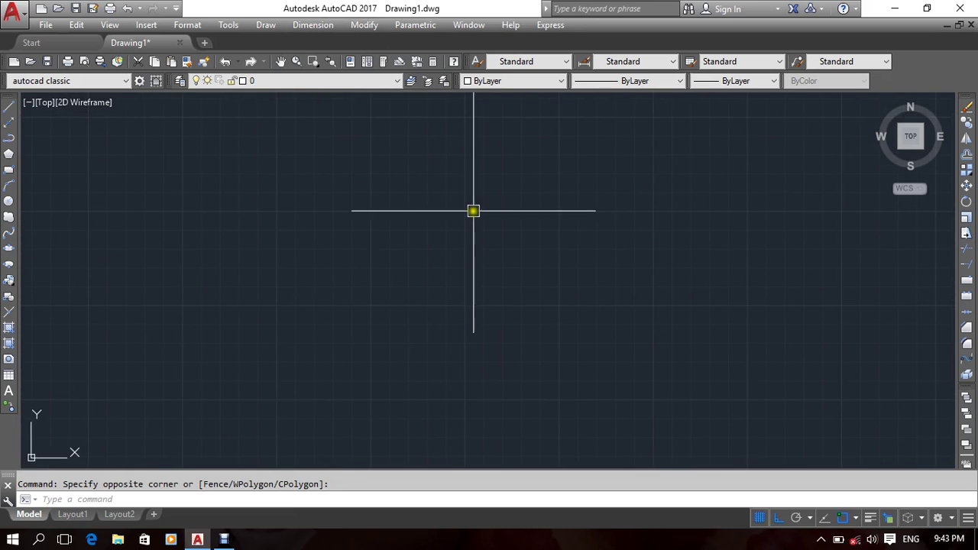
{"action": "left_click", "coordinate": [480, 234]}
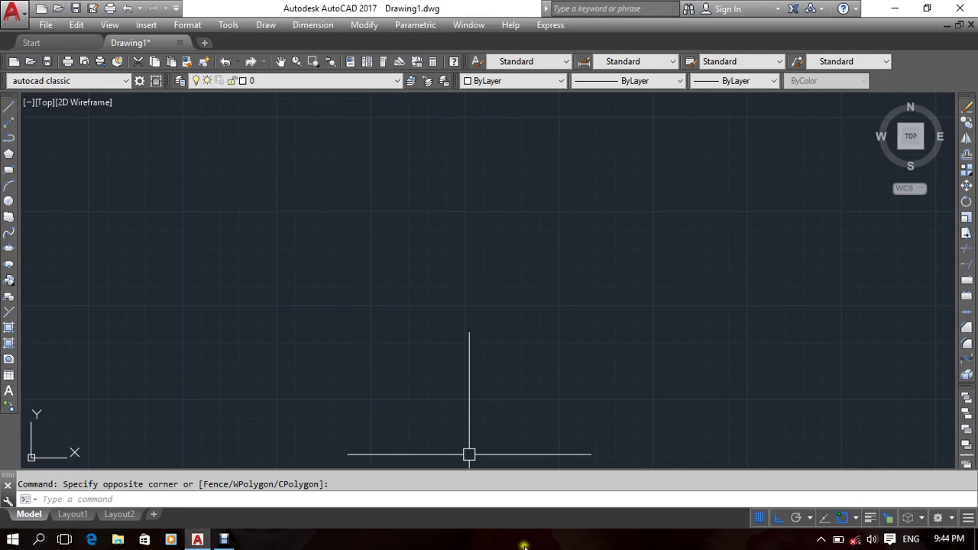
Draw a five-segment stepped line: horizontal, up, across the top, down, horizontal.
{"action": "left_click", "coordinate": [10, 108]}
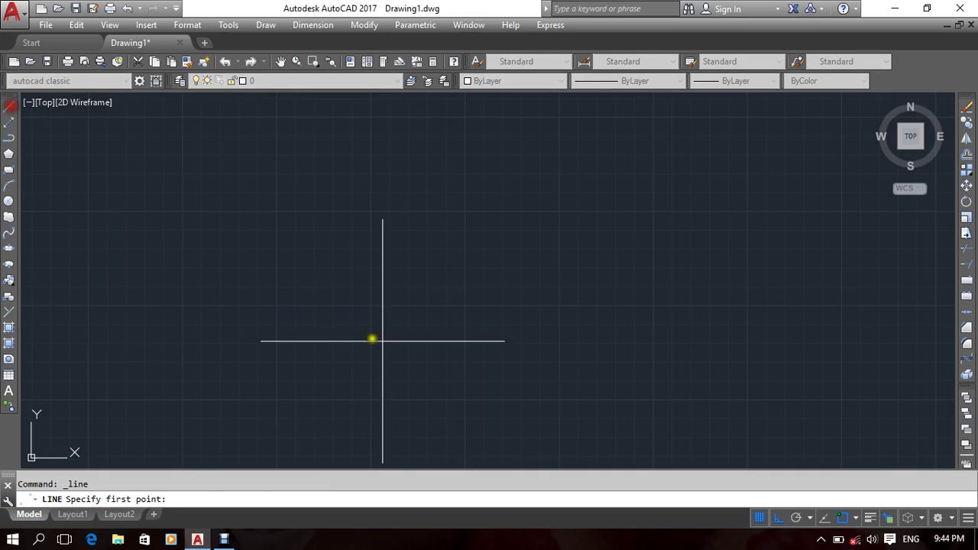
{"action": "left_click", "coordinate": [414, 312]}
{"action": "left_click", "coordinate": [518, 313]}
{"action": "left_click", "coordinate": [573, 191]}
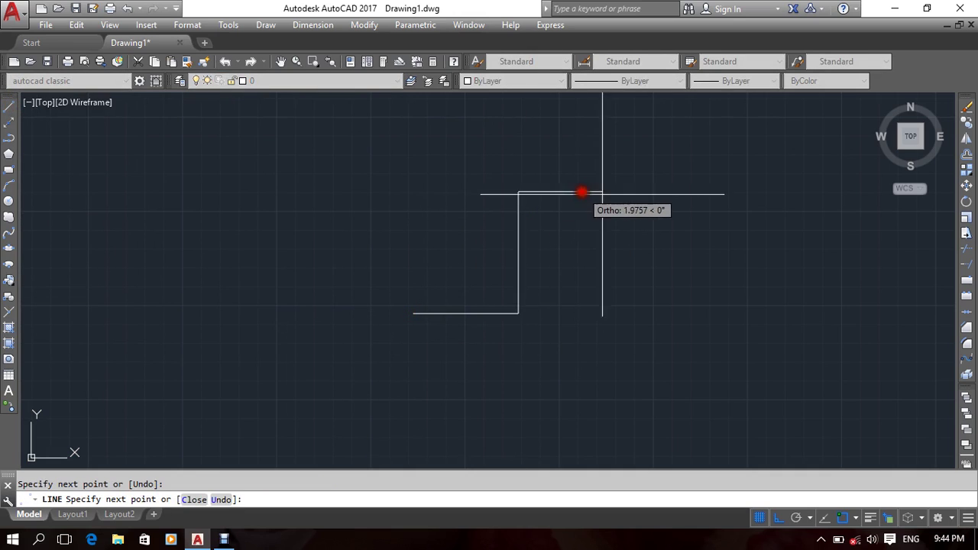
{"action": "left_click", "coordinate": [673, 369]}
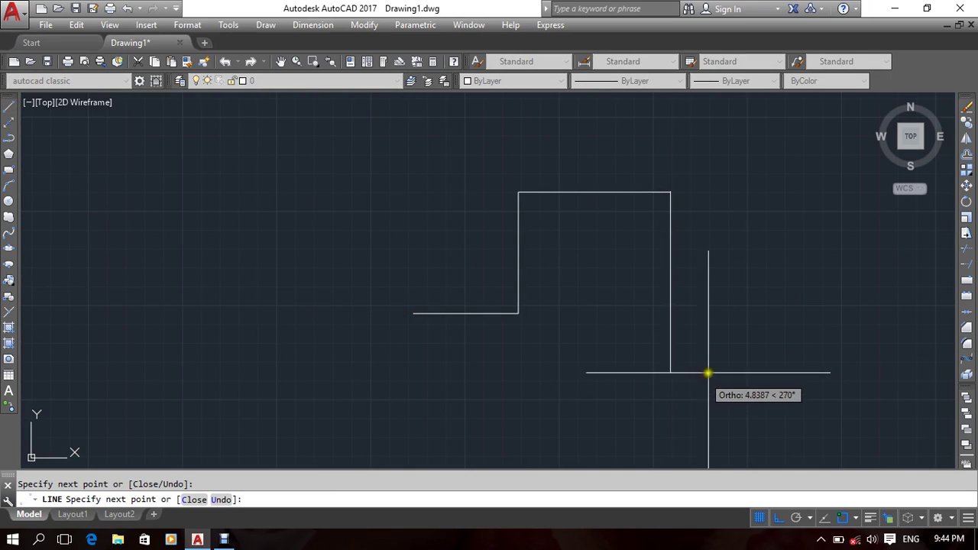
{"action": "left_click", "coordinate": [811, 369]}
{"action": "key", "text": "Return"}
{"action": "mouse_move", "coordinate": [484, 421]}
{"action": "middle_mouse_down"}
{"action": "mouse_move", "coordinate": [417, 356]}
{"action": "mouse_move", "coordinate": [466, 362]}
{"action": "mouse_move", "coordinate": [463, 395]}
{"action": "middle_mouse_up"}
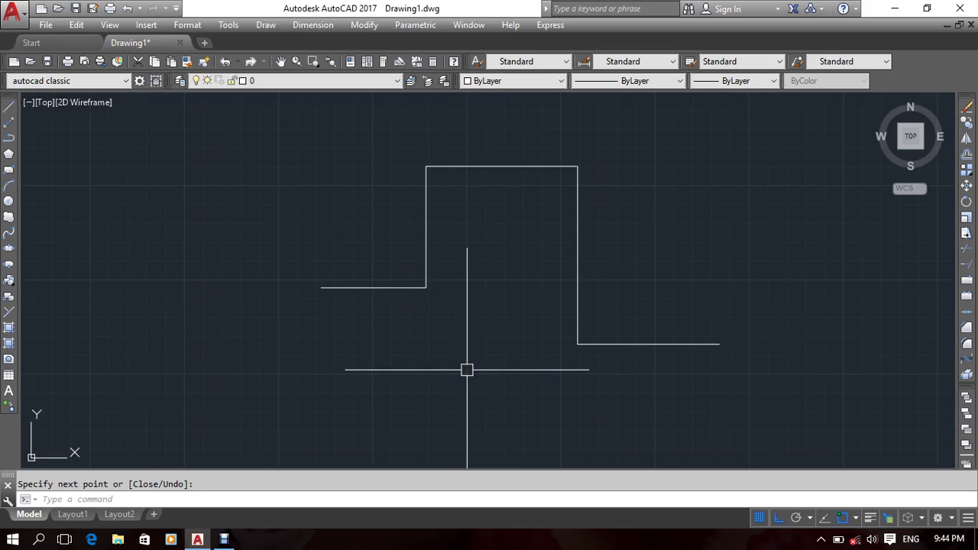
{"action": "middle_click_drag", "start_coordinate": [466, 349], "coordinate": [476, 356]}
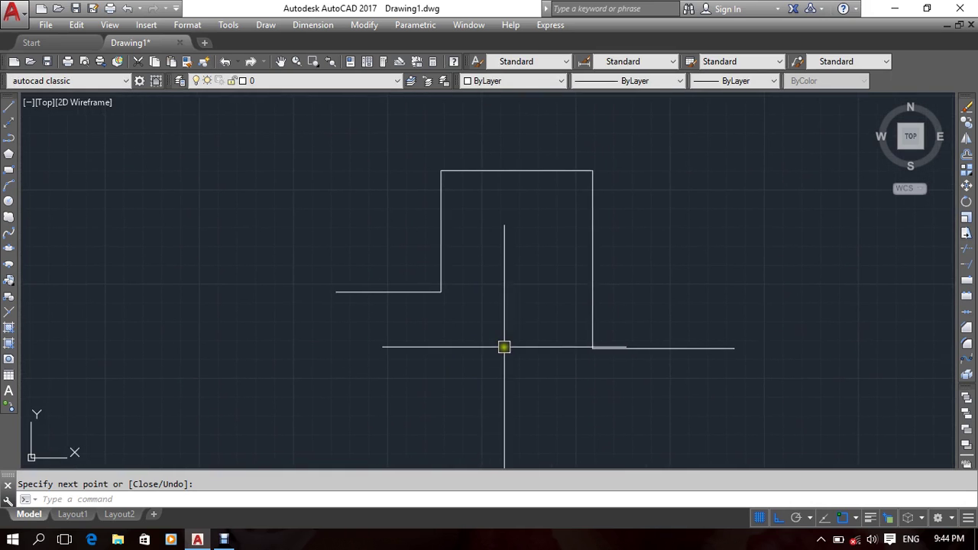
Offset the lower-left line by 2 as a trial, then delete the copy.
{"action": "type", "text": "o"}
{"action": "key", "text": "Return"}
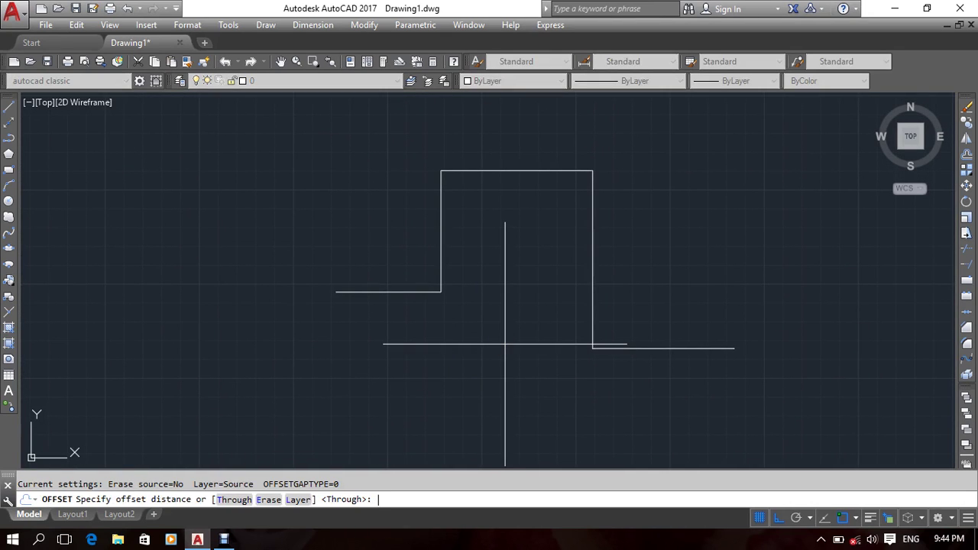
{"action": "type", "text": "2"}
{"action": "key", "text": "Return"}
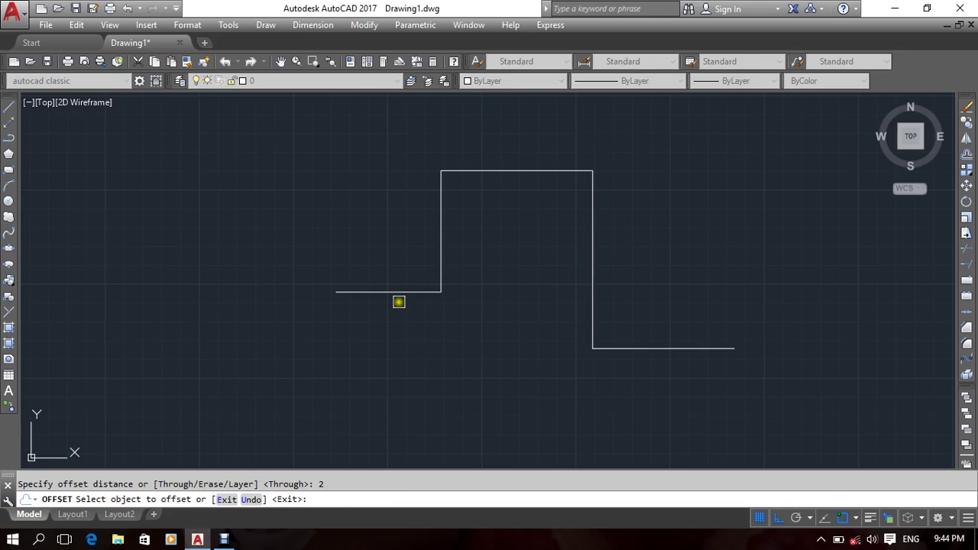
{"action": "left_click", "coordinate": [399, 293]}
{"action": "left_click", "coordinate": [404, 323]}
{"action": "key", "text": "Escape"}
{"action": "left_click", "coordinate": [456, 357]}
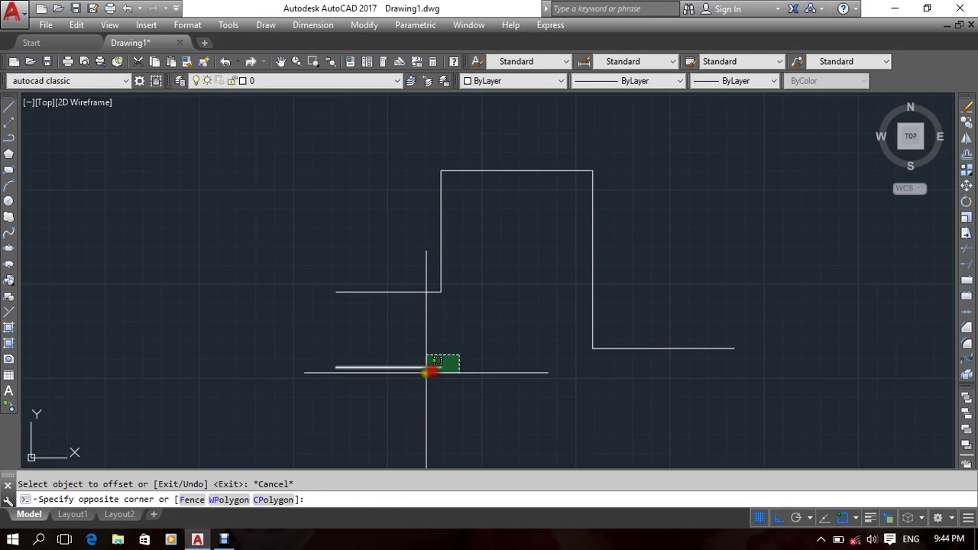
{"action": "left_click", "coordinate": [421, 382]}
{"action": "key", "text": "Delete"}
{"action": "middle_click_drag", "start_coordinate": [421, 382], "coordinate": [434, 374]}
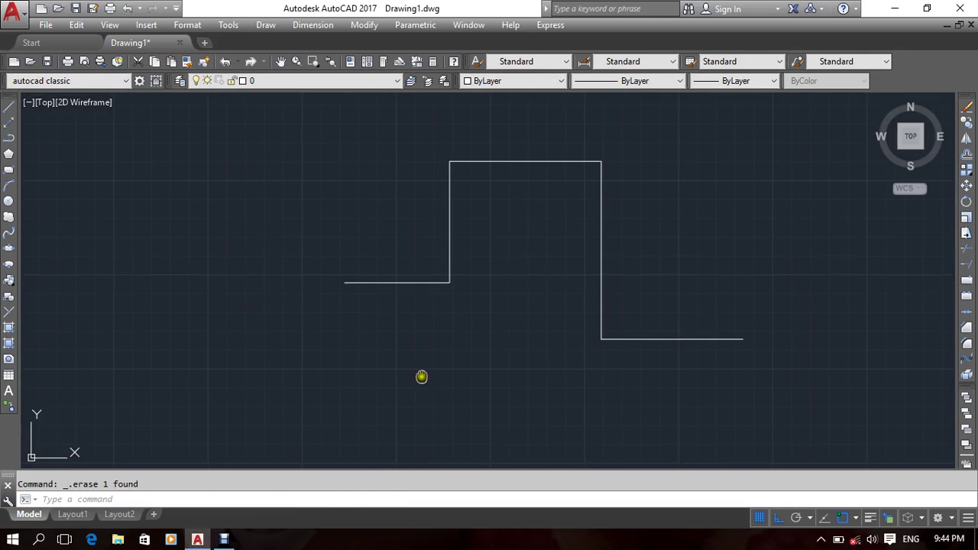
{"action": "scroll", "coordinate": [428, 375], "scroll_direction": "down", "scroll_amount": 3}
{"action": "scroll", "coordinate": [482, 332], "scroll_direction": "up", "scroll_amount": 3}
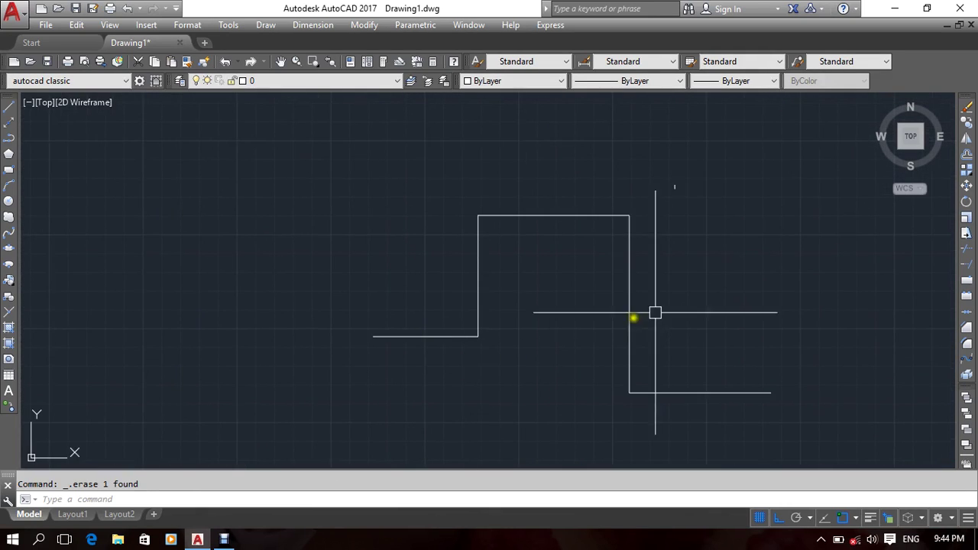
Window-select the whole stepped line and scale it by 10 about its left endpoint.
{"action": "left_click", "coordinate": [733, 176]}
{"action": "left_click", "coordinate": [391, 398]}
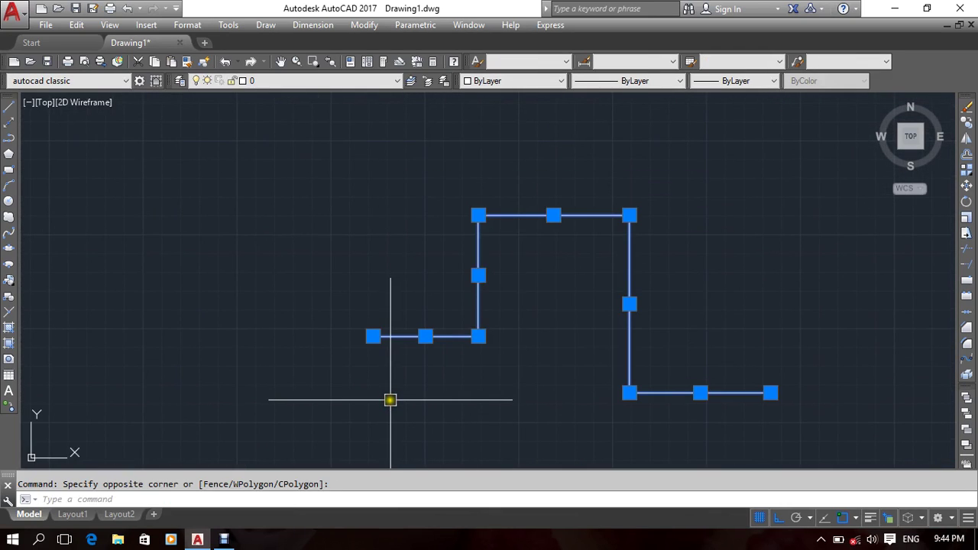
{"action": "type", "text": "sc"}
{"action": "key", "text": "Return"}
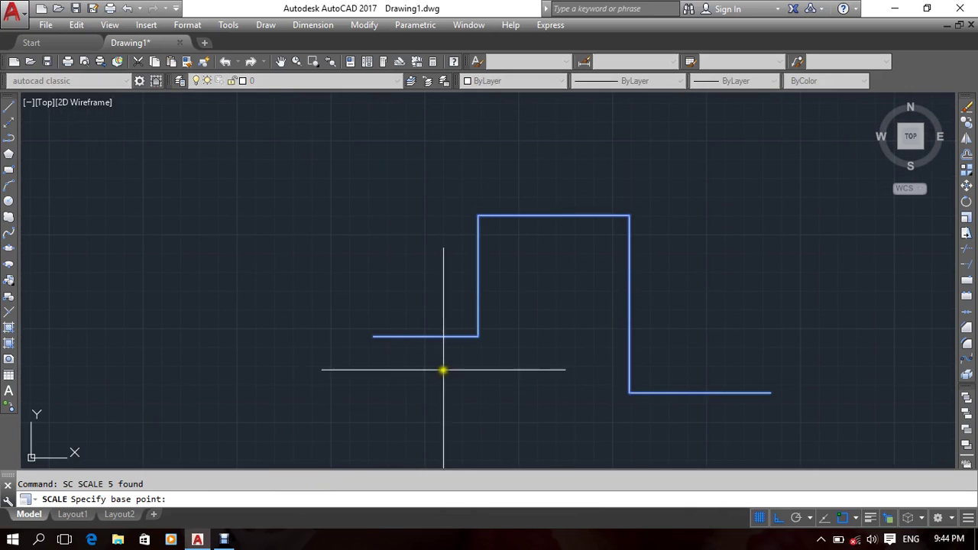
{"action": "left_click", "coordinate": [373, 336]}
{"action": "type", "text": "1"}
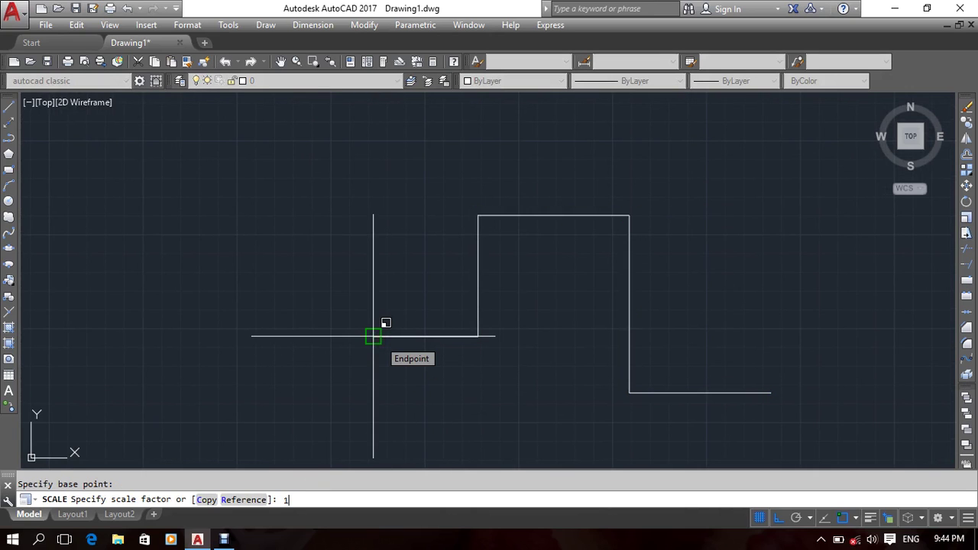
{"action": "type", "text": "0"}
{"action": "key", "text": "Return"}
{"action": "scroll", "coordinate": [360, 338], "scroll_direction": "down", "scroll_amount": 8}
{"action": "middle_click_drag", "start_coordinate": [359, 338], "coordinate": [504, 389]}
{"action": "scroll", "coordinate": [570, 362], "scroll_direction": "down", "scroll_amount": 4}
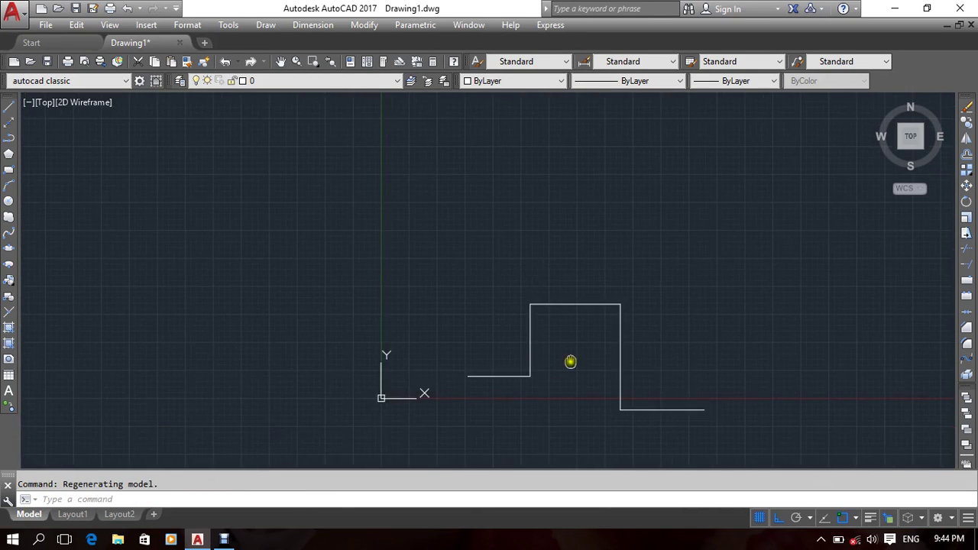
{"action": "middle_click_drag", "start_coordinate": [570, 361], "coordinate": [536, 313]}
Offset the short left, tall vertical, top and right vertical lines by 2.
{"action": "type", "text": "o"}
{"action": "key", "text": "Return"}
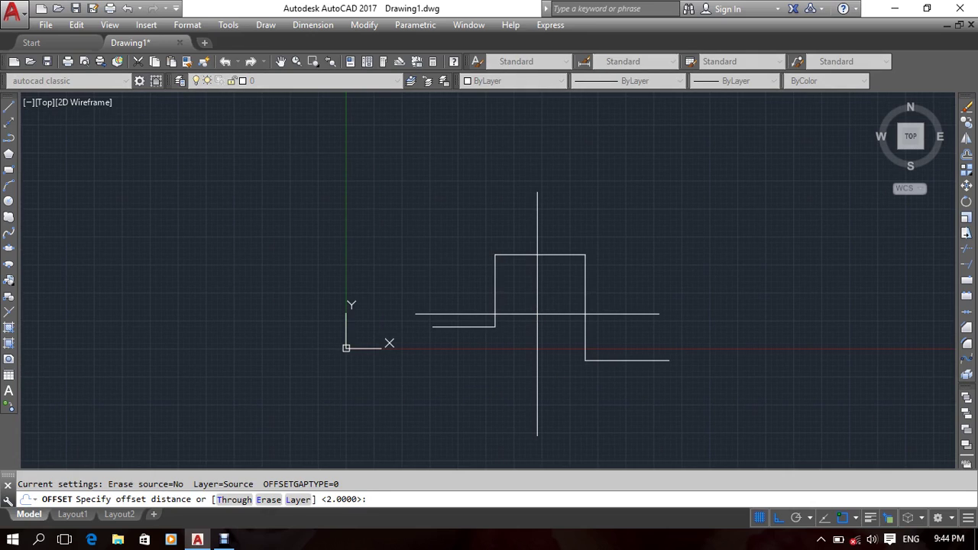
{"action": "key", "text": "Return"}
{"action": "scroll", "coordinate": [481, 330], "scroll_direction": "up", "scroll_amount": 3}
{"action": "left_click", "coordinate": [481, 327]}
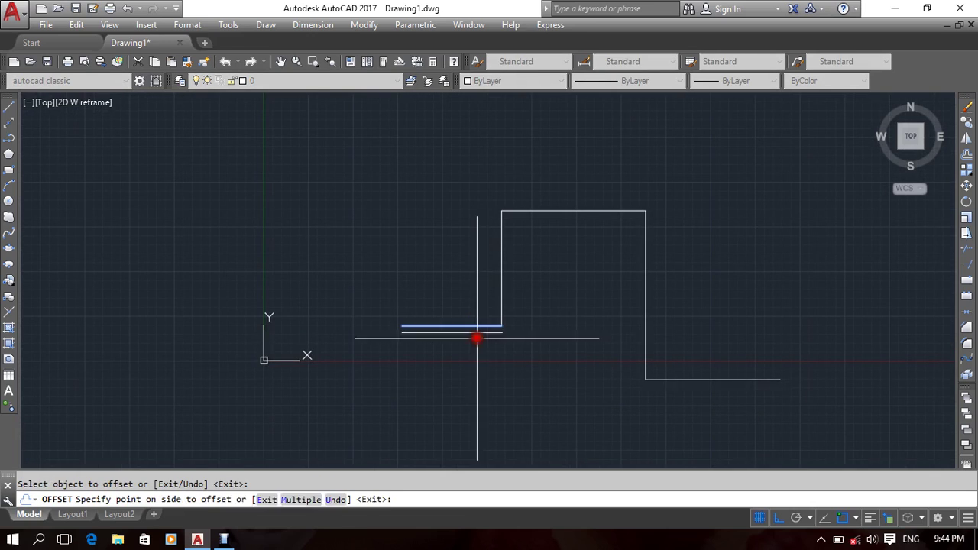
{"action": "left_click", "coordinate": [480, 357]}
{"action": "left_click", "coordinate": [501, 305]}
{"action": "left_click", "coordinate": [534, 305]}
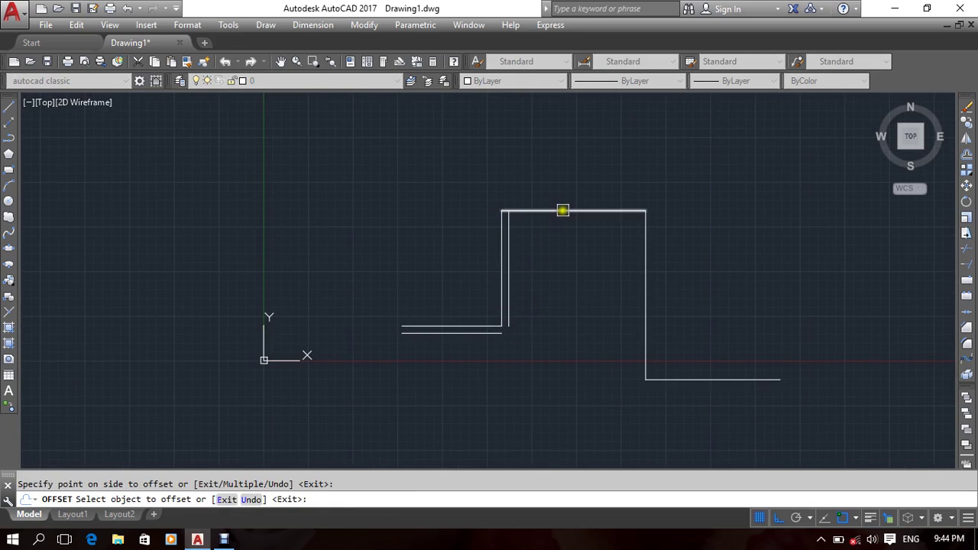
{"action": "left_click", "coordinate": [562, 210]}
{"action": "left_click", "coordinate": [573, 267]}
{"action": "left_click", "coordinate": [644, 280]}
{"action": "left_click", "coordinate": [582, 294]}
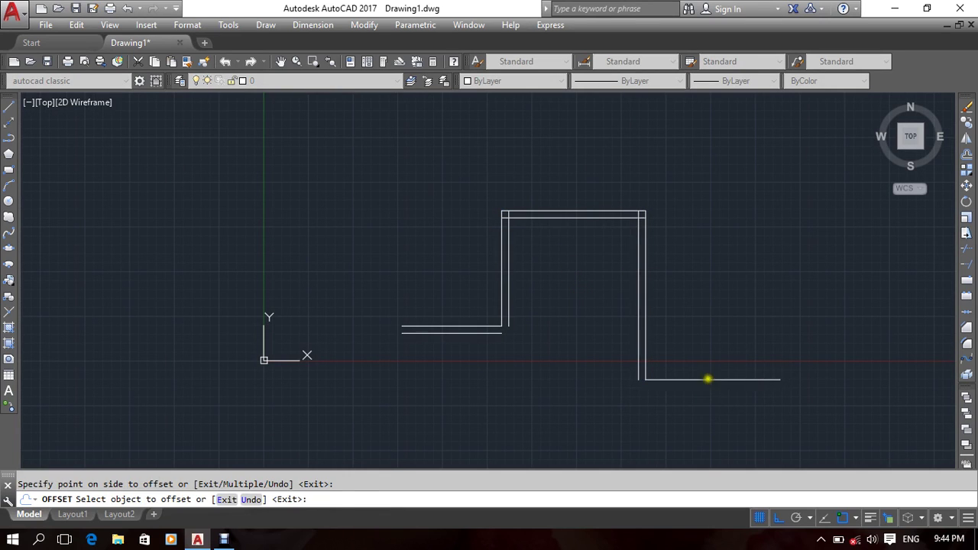
Zoom and pan around the shape to inspect the offset corners.
{"action": "scroll", "coordinate": [634, 367], "scroll_direction": "up", "scroll_amount": 4}
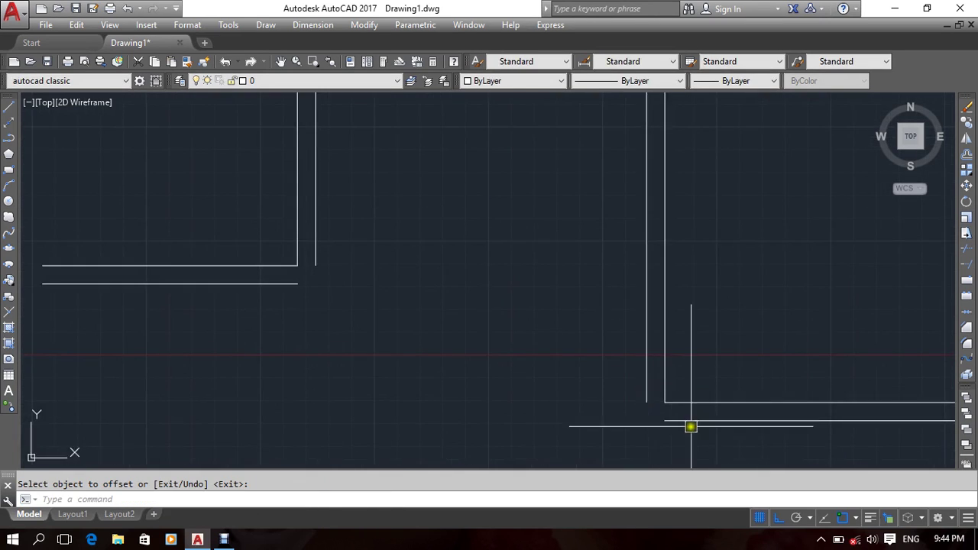
{"action": "mouse_move", "coordinate": [689, 425]}
{"action": "middle_mouse_down"}
{"action": "mouse_move", "coordinate": [592, 350]}
{"action": "mouse_move", "coordinate": [603, 369]}
{"action": "middle_mouse_up"}
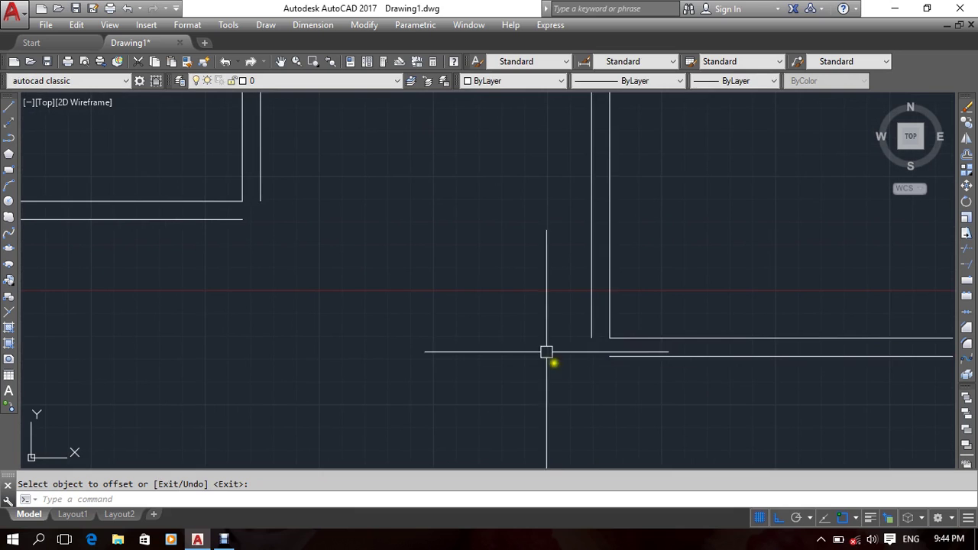
{"action": "scroll", "coordinate": [546, 353], "scroll_direction": "down", "scroll_amount": 4}
{"action": "scroll", "coordinate": [633, 135], "scroll_direction": "up", "scroll_amount": 3}
{"action": "scroll", "coordinate": [634, 136], "scroll_direction": "up", "scroll_amount": 2}
{"action": "middle_click_drag", "start_coordinate": [633, 135], "coordinate": [517, 166]}
{"action": "scroll", "coordinate": [482, 177], "scroll_direction": "down", "scroll_amount": 2}
{"action": "scroll", "coordinate": [435, 202], "scroll_direction": "down", "scroll_amount": 2}
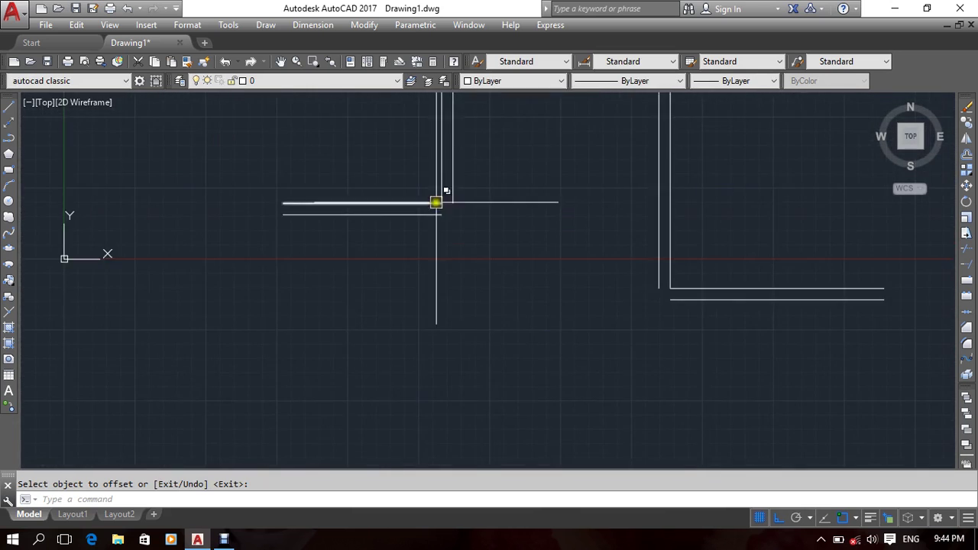
{"action": "middle_click_drag", "start_coordinate": [435, 203], "coordinate": [493, 261]}
{"action": "scroll", "coordinate": [515, 267], "scroll_direction": "down", "scroll_amount": 4}
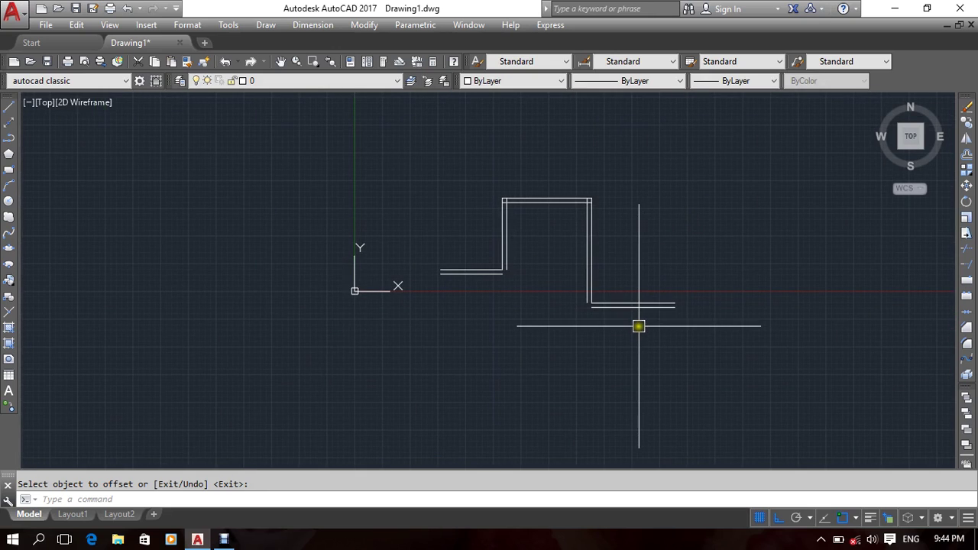
{"action": "scroll", "coordinate": [638, 326], "scroll_direction": "up", "scroll_amount": 2}
Undo all the offset copies and pan away to clear working space.
{"action": "key", "text": "ctrl+z"}
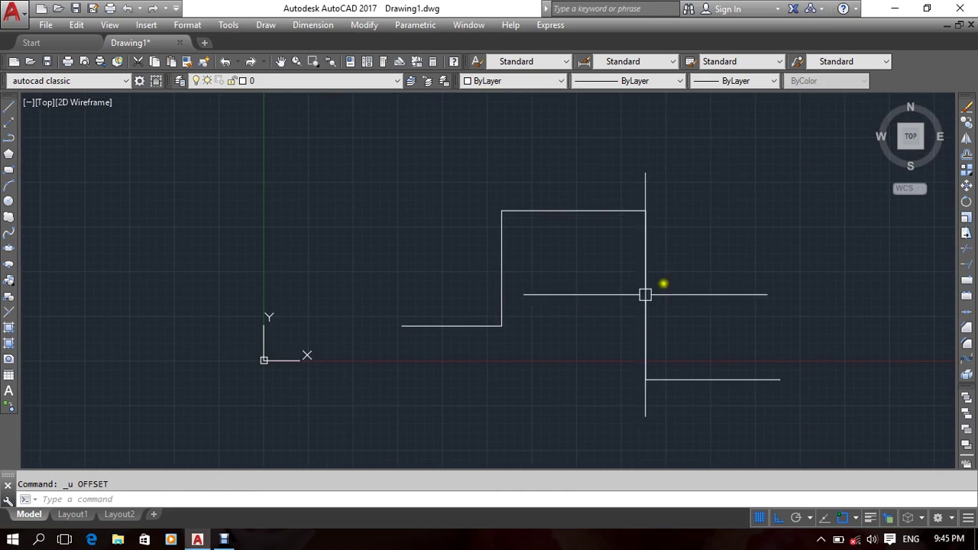
{"action": "mouse_move", "coordinate": [645, 294]}
{"action": "middle_mouse_down"}
{"action": "mouse_move", "coordinate": [476, 252]}
{"action": "mouse_move", "coordinate": [553, 244]}
{"action": "middle_mouse_up"}
{"action": "scroll", "coordinate": [422, 276], "scroll_direction": "down", "scroll_amount": 8}
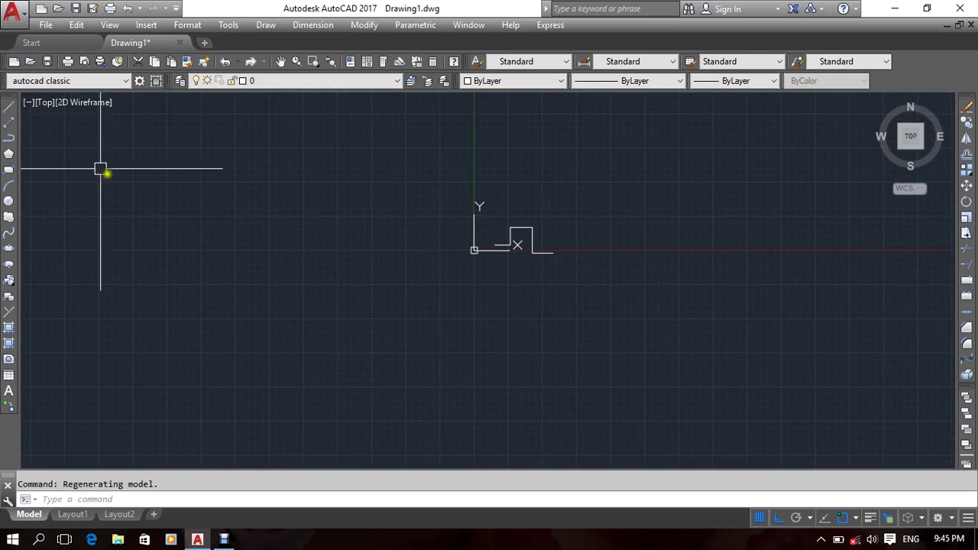
Draw a stepped polyline of right, up, right, down and right runs below the first shape.
{"action": "left_click", "coordinate": [9, 137]}
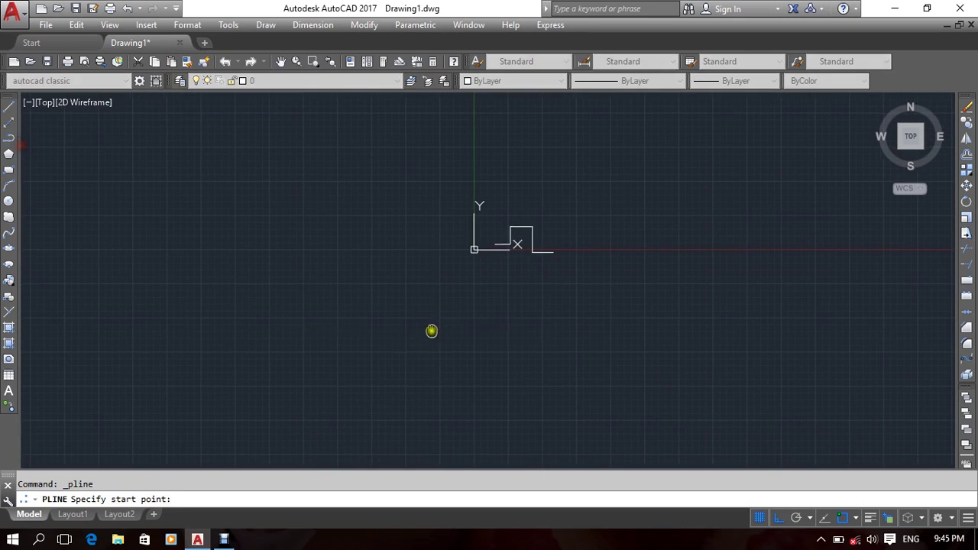
{"action": "scroll", "coordinate": [524, 299], "scroll_direction": "up", "scroll_amount": 4}
{"action": "middle_click_drag", "start_coordinate": [318, 277], "coordinate": [408, 349]}
{"action": "left_click", "coordinate": [333, 359]}
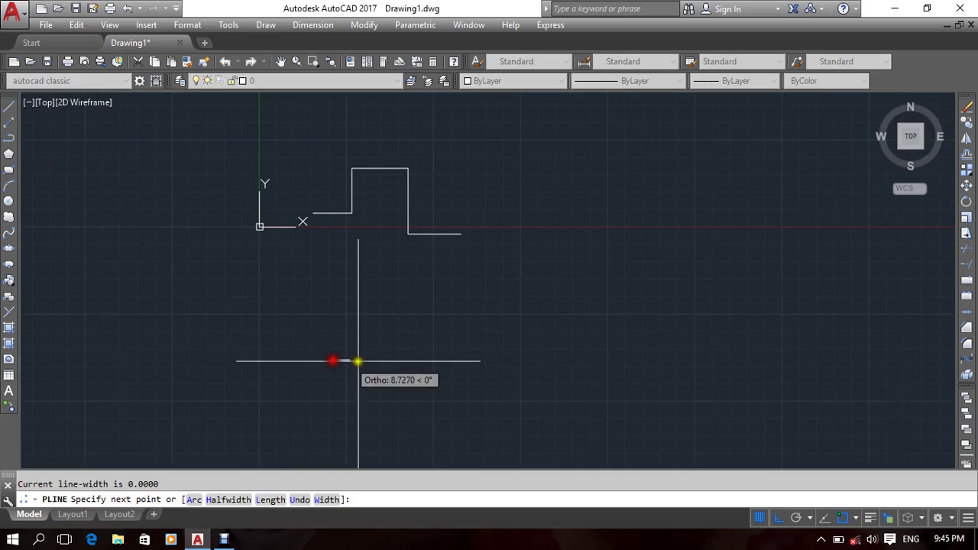
{"action": "left_click", "coordinate": [385, 359]}
{"action": "left_click", "coordinate": [385, 299]}
{"action": "left_click", "coordinate": [445, 299]}
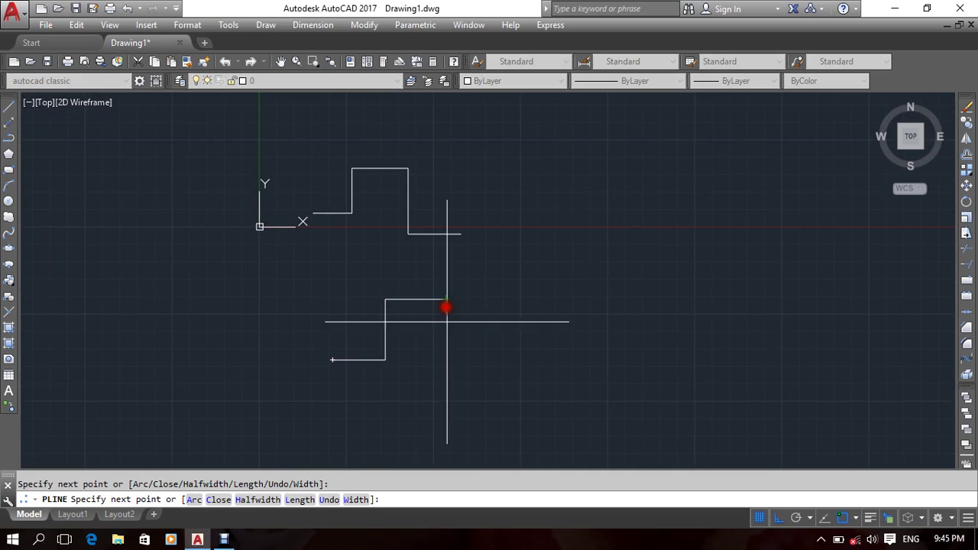
{"action": "left_click", "coordinate": [445, 376]}
{"action": "left_click", "coordinate": [539, 376]}
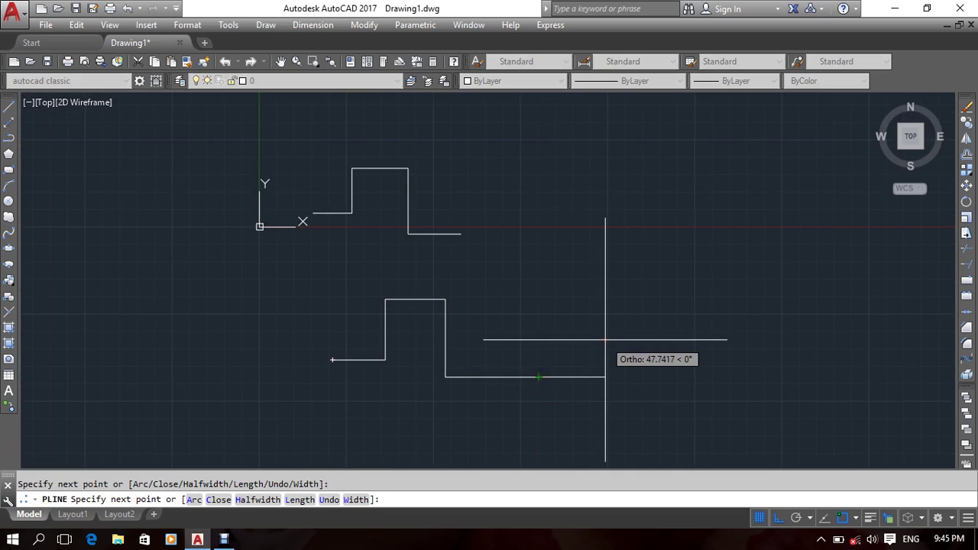
{"action": "key", "text": "Return"}
Offset the stepped polyline by distance 2 to create a first parallel copy.
{"action": "left_click", "coordinate": [515, 376]}
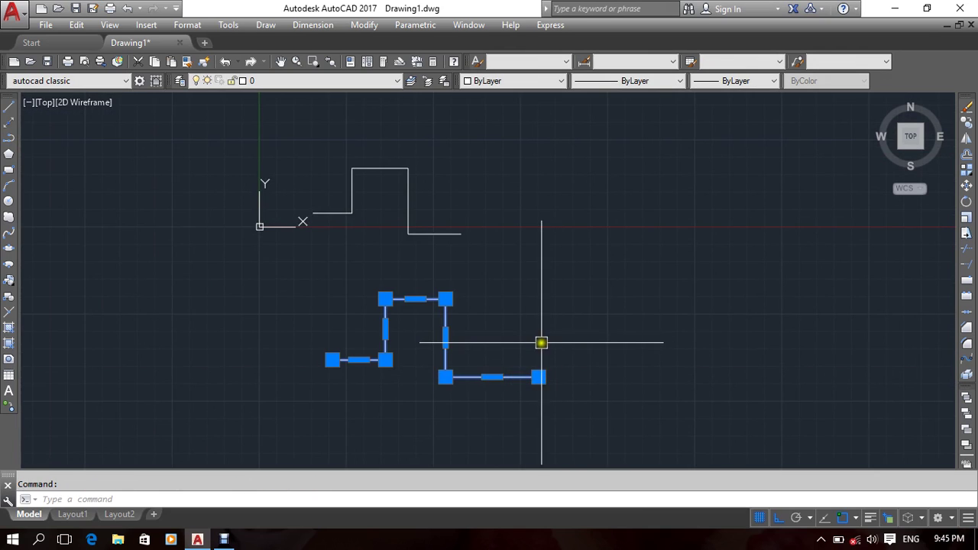
{"action": "middle_click_drag", "start_coordinate": [540, 343], "coordinate": [583, 327]}
{"action": "type", "text": "o"}
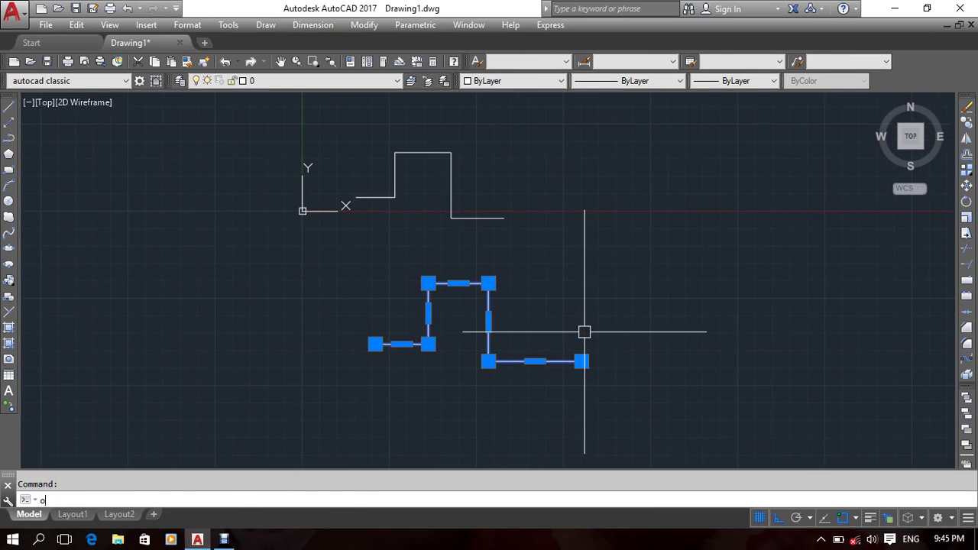
{"action": "key", "text": "Return"}
{"action": "type", "text": "2"}
{"action": "key", "text": "Return"}
{"action": "left_click", "coordinate": [566, 358]}
{"action": "scroll", "coordinate": [428, 421], "scroll_direction": "up", "scroll_amount": 3}
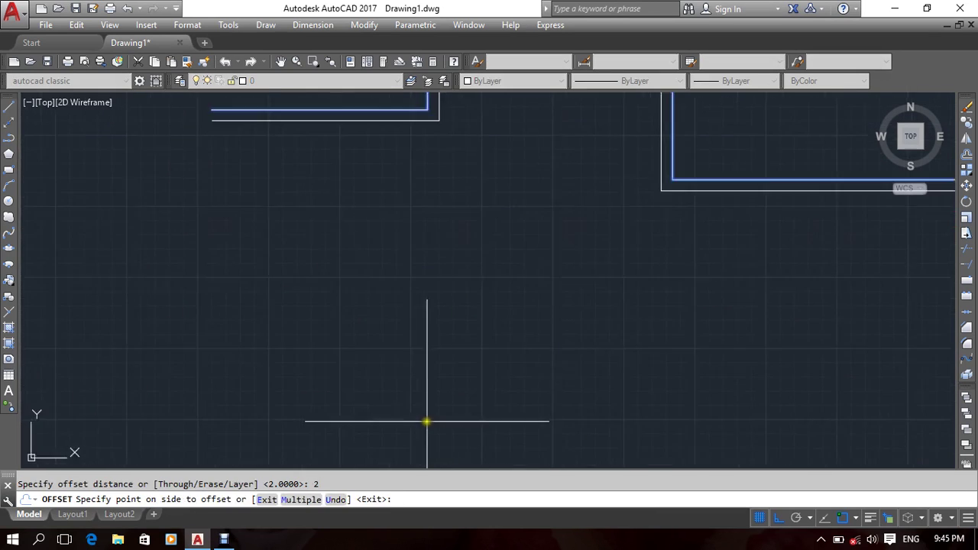
{"action": "scroll", "coordinate": [476, 312], "scroll_direction": "up", "scroll_amount": 2}
{"action": "scroll", "coordinate": [561, 405], "scroll_direction": "up", "scroll_amount": 2}
{"action": "scroll", "coordinate": [519, 321], "scroll_direction": "down", "scroll_amount": 1}
{"action": "scroll", "coordinate": [519, 320], "scroll_direction": "down", "scroll_amount": 2}
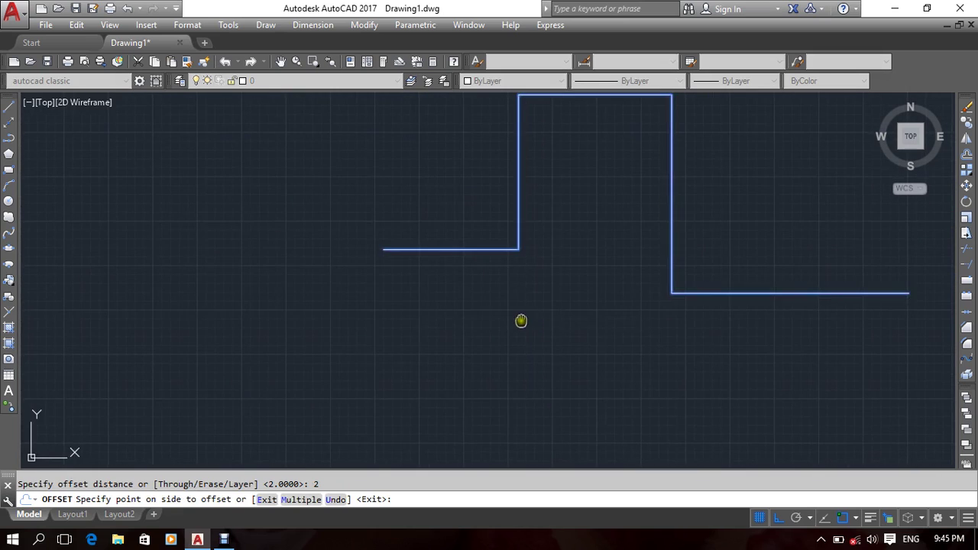
{"action": "middle_click_drag", "start_coordinate": [520, 321], "coordinate": [480, 364]}
{"action": "left_click", "coordinate": [479, 365]}
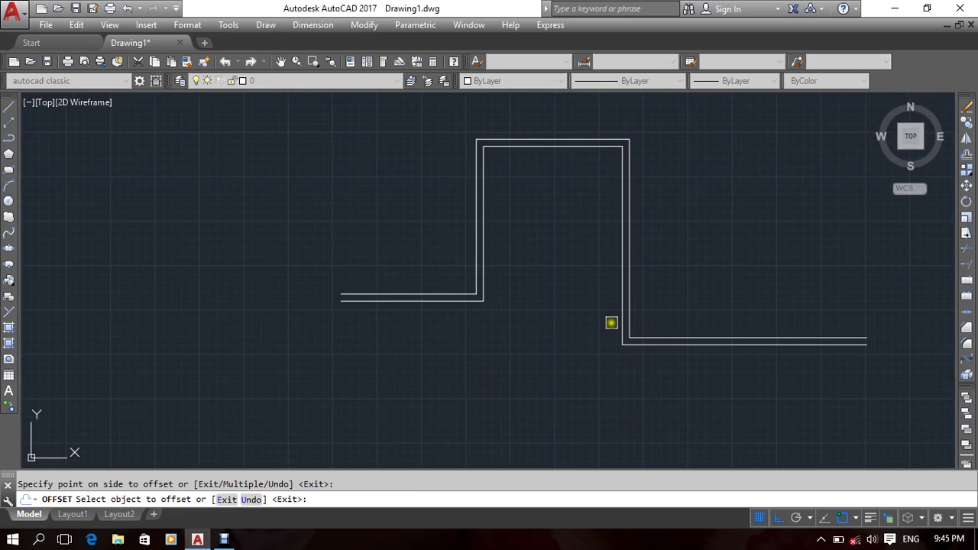
Offset the new copy by 2 again for a third parallel stepped line.
{"action": "left_click", "coordinate": [620, 323]}
{"action": "left_click", "coordinate": [583, 343]}
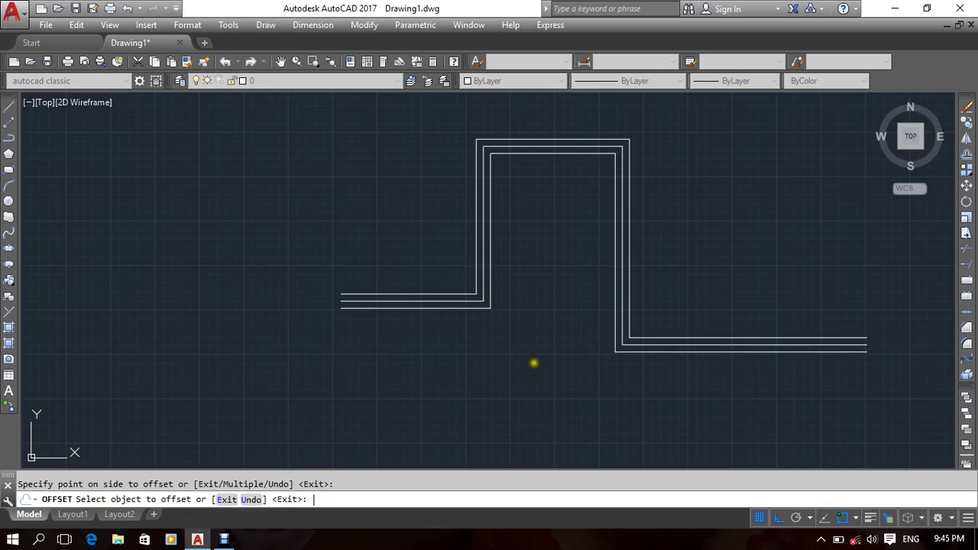
{"action": "key", "text": "Return"}
Draw a rectangle to the left of the stepped lines.
{"action": "left_click", "coordinate": [130, 194]}
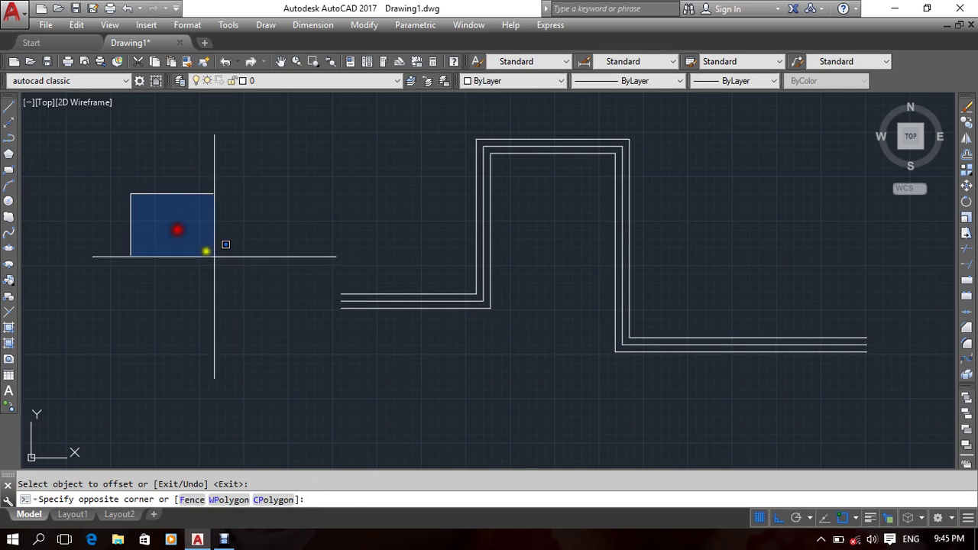
{"action": "left_click", "coordinate": [222, 273]}
{"action": "left_click", "coordinate": [9, 173]}
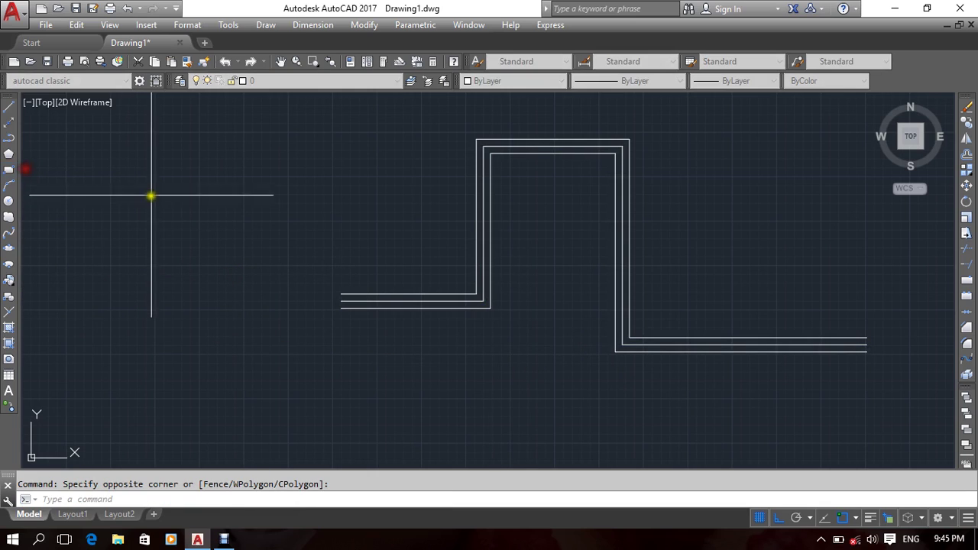
{"action": "left_click", "coordinate": [150, 193]}
{"action": "left_click", "coordinate": [242, 289]}
{"action": "left_click", "coordinate": [207, 262]}
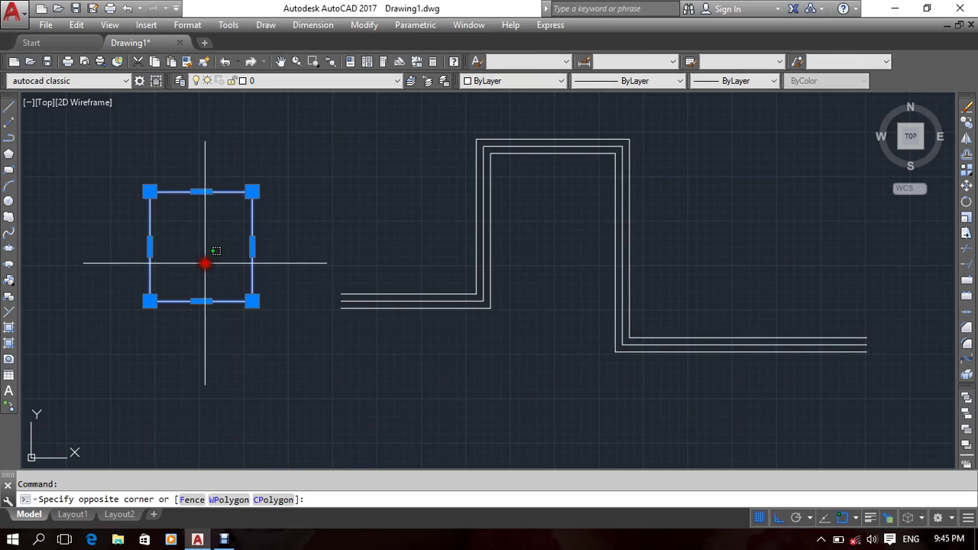
{"action": "left_click", "coordinate": [179, 275]}
Offset the rectangle 2 units outward and 2 units inward into three nested rectangles.
{"action": "middle_click_drag", "start_coordinate": [218, 268], "coordinate": [257, 267]}
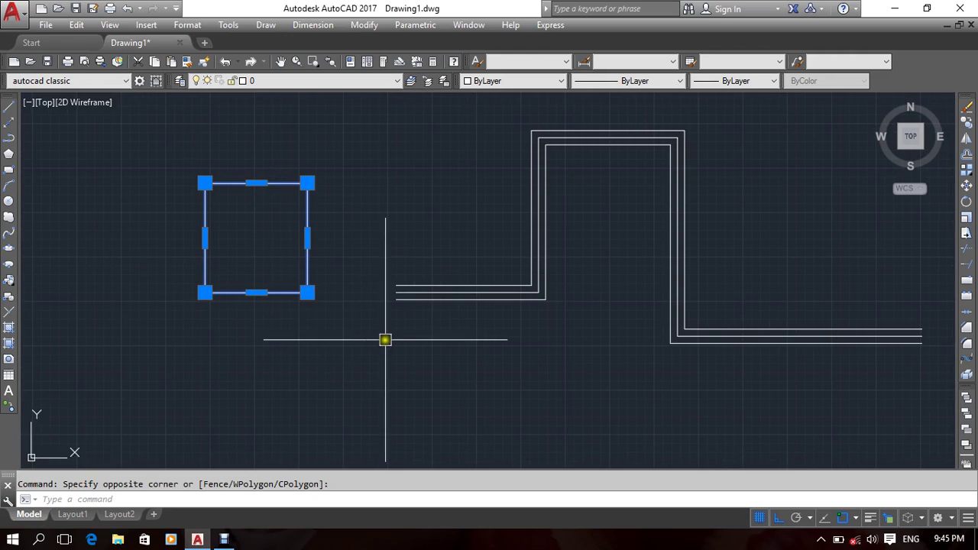
{"action": "middle_click_drag", "start_coordinate": [384, 339], "coordinate": [392, 351]}
{"action": "type", "text": "o"}
{"action": "key", "text": "Return"}
{"action": "key", "text": "Return"}
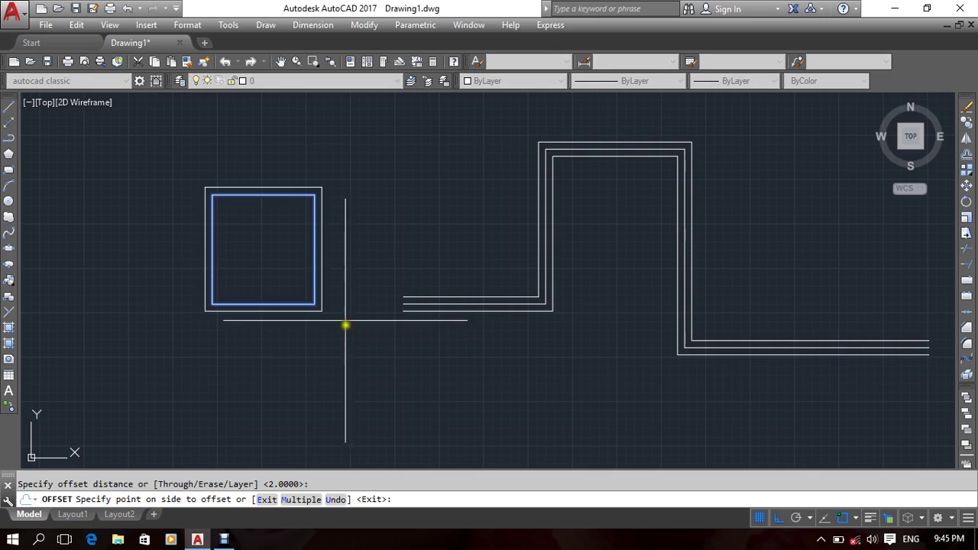
{"action": "left_click", "coordinate": [135, 236]}
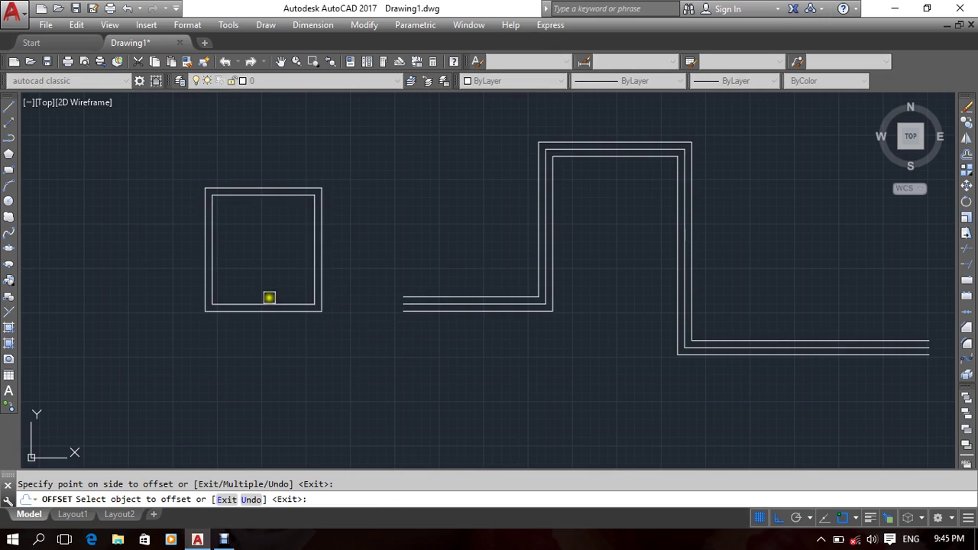
{"action": "left_click", "coordinate": [269, 303]}
{"action": "left_click", "coordinate": [239, 257]}
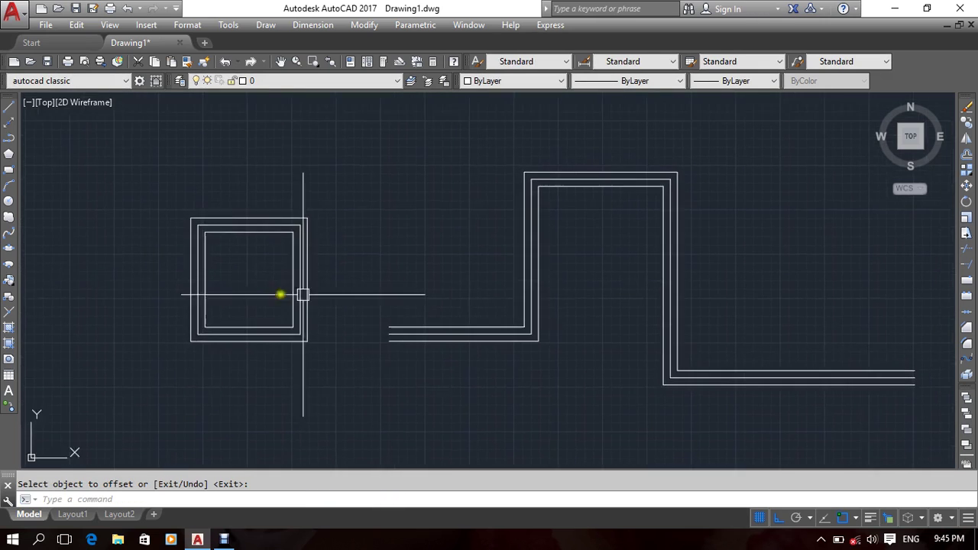
{"action": "scroll", "coordinate": [279, 292], "scroll_direction": "down", "scroll_amount": 3}
{"action": "mouse_move", "coordinate": [378, 265]}
{"action": "middle_mouse_down"}
{"action": "mouse_move", "coordinate": [415, 271]}
{"action": "mouse_move", "coordinate": [371, 234]}
{"action": "middle_mouse_up"}
Erase the nested rectangles and leftover stepped polylines using crossing windows and Delete.
{"action": "left_click", "coordinate": [537, 258]}
{"action": "left_click", "coordinate": [439, 298]}
{"action": "key", "text": "Delete"}
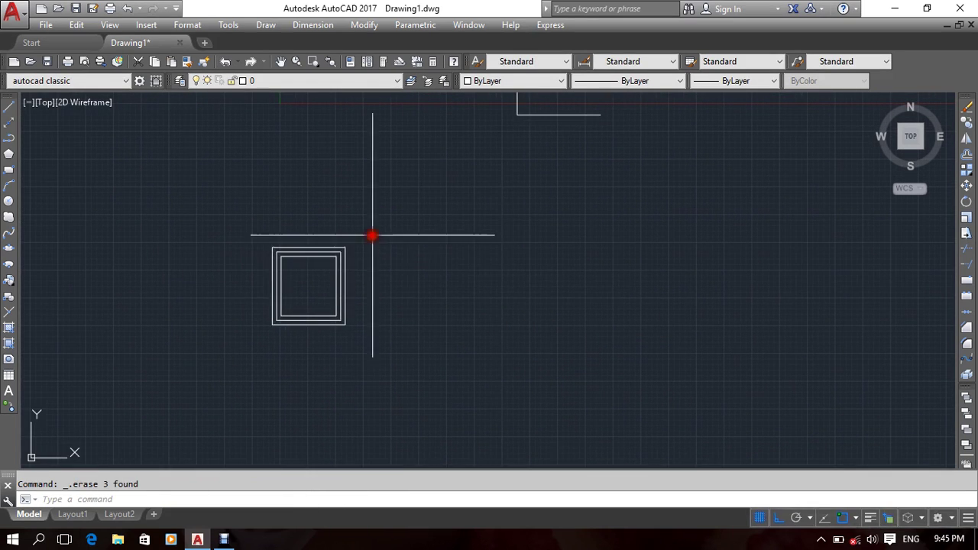
{"action": "left_click", "coordinate": [268, 293]}
{"action": "left_click", "coordinate": [498, 267]}
{"action": "key", "text": "Delete"}
{"action": "middle_click_drag", "start_coordinate": [512, 310], "coordinate": [513, 396]}
{"action": "left_click", "coordinate": [611, 120]}
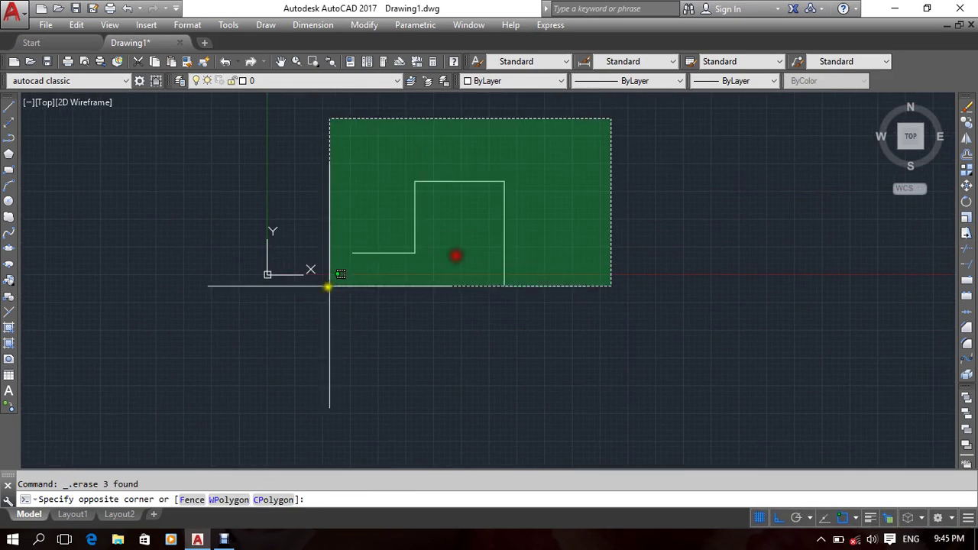
{"action": "left_click", "coordinate": [329, 284]}
{"action": "key", "text": "Delete"}
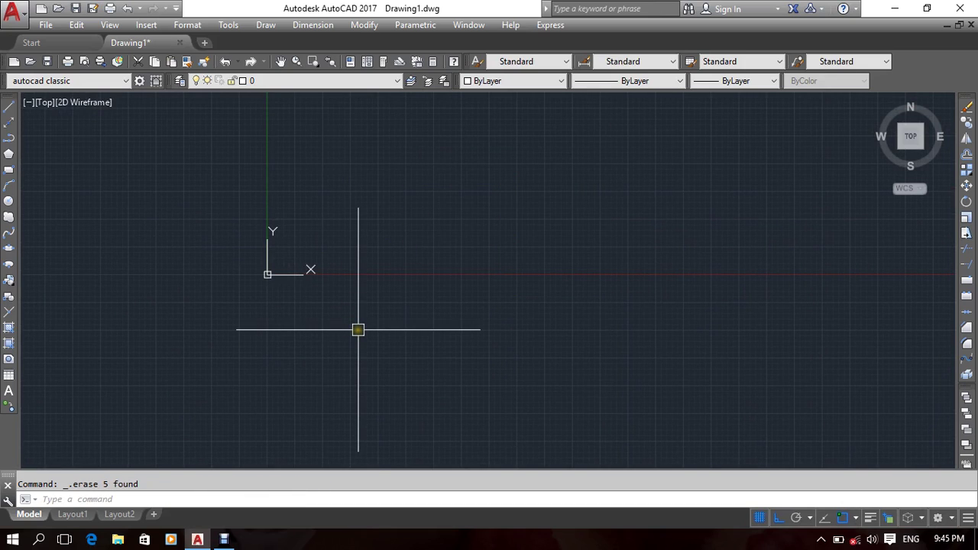
Pan to an empty drawing area with the origin at lower left and start a polyline.
{"action": "middle_click_drag", "start_coordinate": [391, 328], "coordinate": [355, 334]}
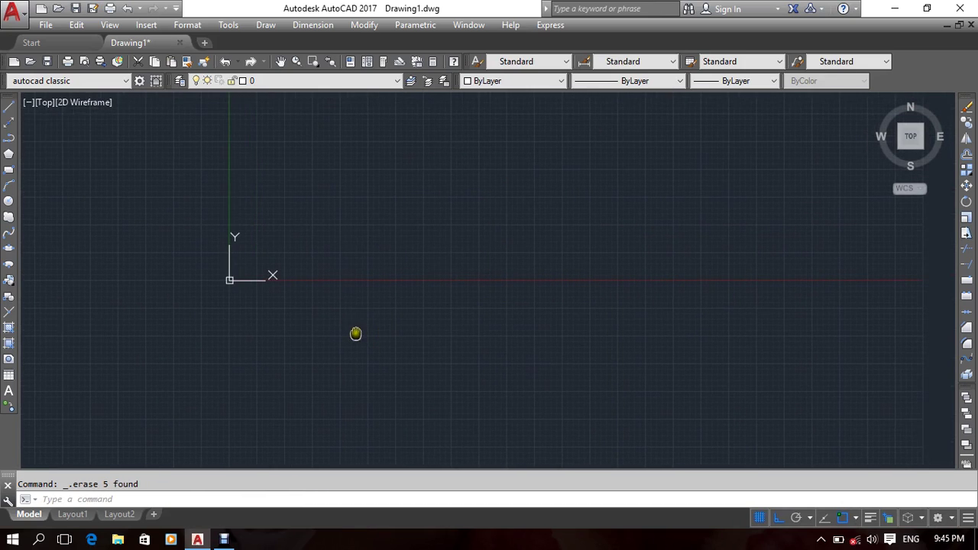
{"action": "mouse_move", "coordinate": [389, 272]}
{"action": "middle_mouse_down"}
{"action": "mouse_move", "coordinate": [419, 299]}
{"action": "mouse_move", "coordinate": [277, 354]}
{"action": "mouse_move", "coordinate": [322, 375]}
{"action": "mouse_move", "coordinate": [366, 340]}
{"action": "mouse_move", "coordinate": [323, 332]}
{"action": "mouse_move", "coordinate": [354, 282]}
{"action": "mouse_move", "coordinate": [232, 332]}
{"action": "middle_mouse_up"}
{"action": "mouse_move", "coordinate": [338, 284]}
{"action": "middle_mouse_down"}
{"action": "mouse_move", "coordinate": [369, 270]}
{"action": "mouse_move", "coordinate": [317, 317]}
{"action": "middle_mouse_up"}
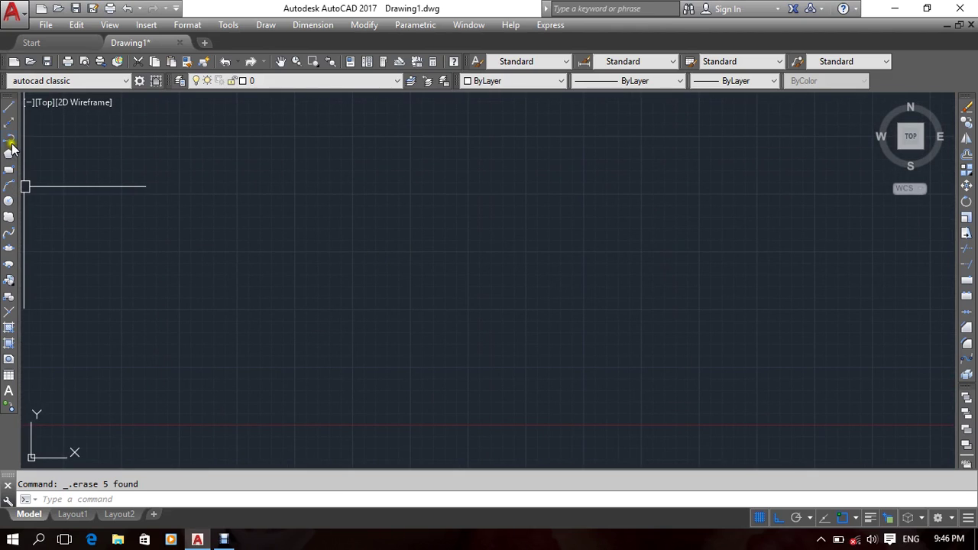
{"action": "left_click", "coordinate": [11, 142]}
Draw an open eight-segment stepped polyline of orthogonal up, right, down and left runs.
{"action": "left_click", "coordinate": [299, 337]}
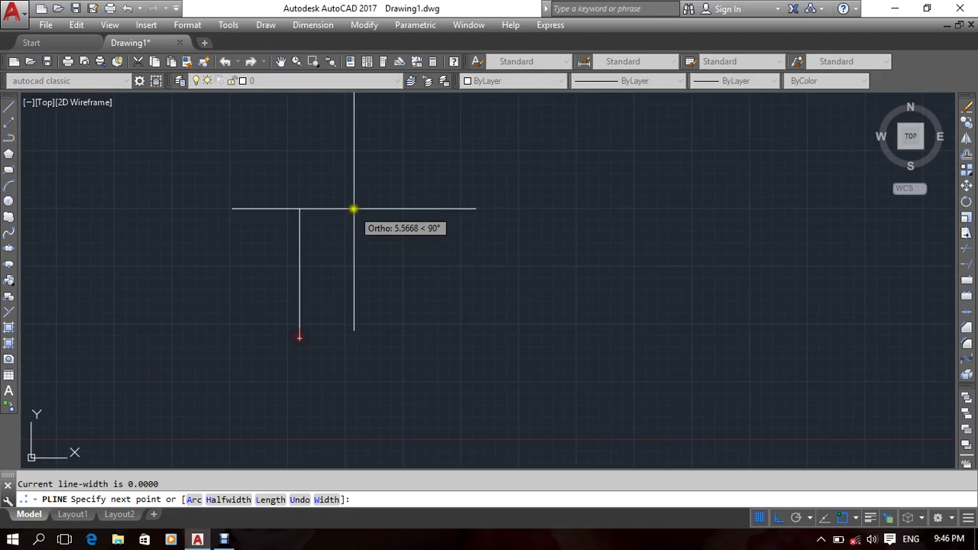
{"action": "left_click", "coordinate": [354, 208]}
{"action": "left_click", "coordinate": [570, 279]}
{"action": "left_click", "coordinate": [565, 366]}
{"action": "left_click", "coordinate": [817, 340]}
{"action": "left_click", "coordinate": [815, 236]}
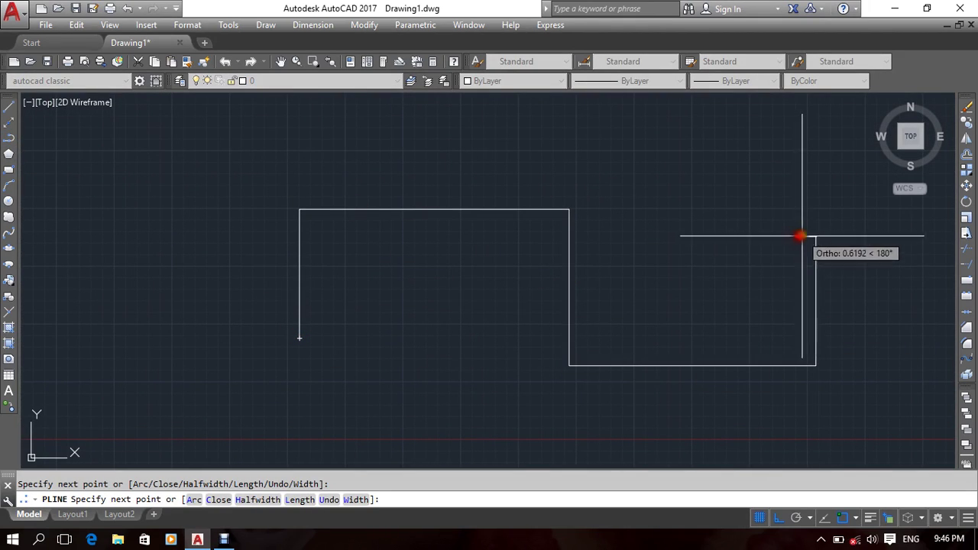
{"action": "middle_click_drag", "start_coordinate": [799, 236], "coordinate": [582, 260]}
{"action": "left_click", "coordinate": [454, 259]}
{"action": "left_click", "coordinate": [454, 168]}
{"action": "middle_click_drag", "start_coordinate": [307, 191], "coordinate": [560, 227]}
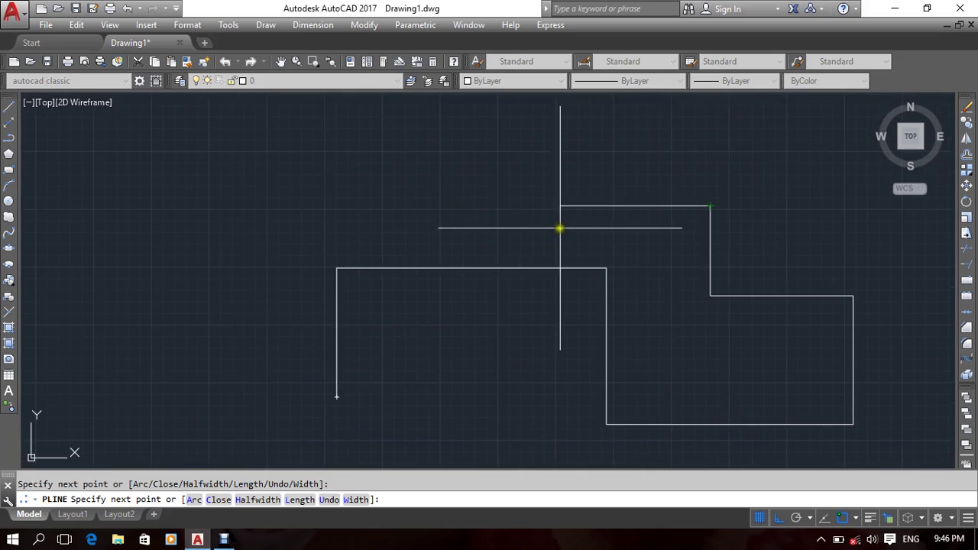
{"action": "right_click", "coordinate": [476, 252]}
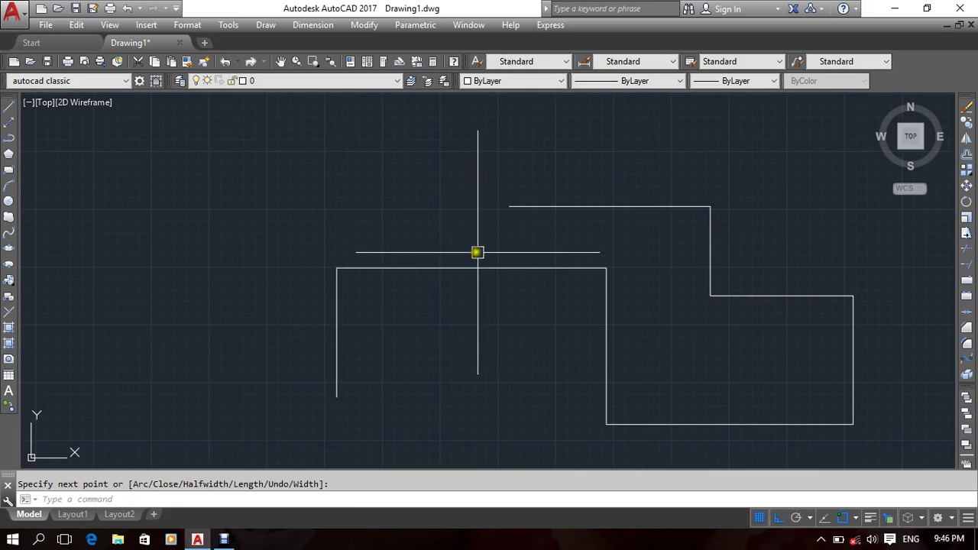
{"action": "scroll", "coordinate": [463, 245], "scroll_direction": "down", "scroll_amount": 4}
{"action": "scroll", "coordinate": [463, 244], "scroll_direction": "up", "scroll_amount": 2}
{"action": "middle_click_drag", "start_coordinate": [436, 304], "coordinate": [449, 320]}
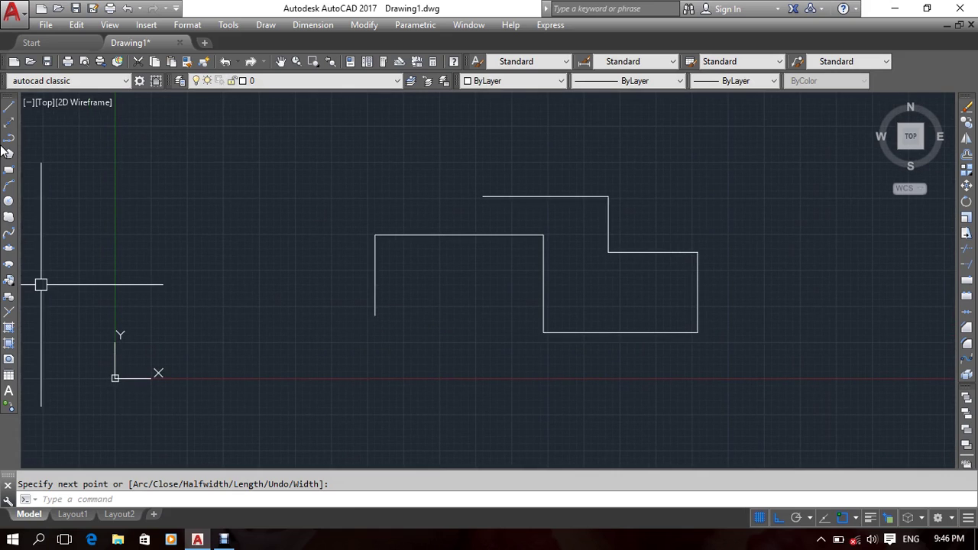
Start a new polyline below the first with a straight horizontal top segment.
{"action": "left_click", "coordinate": [11, 140]}
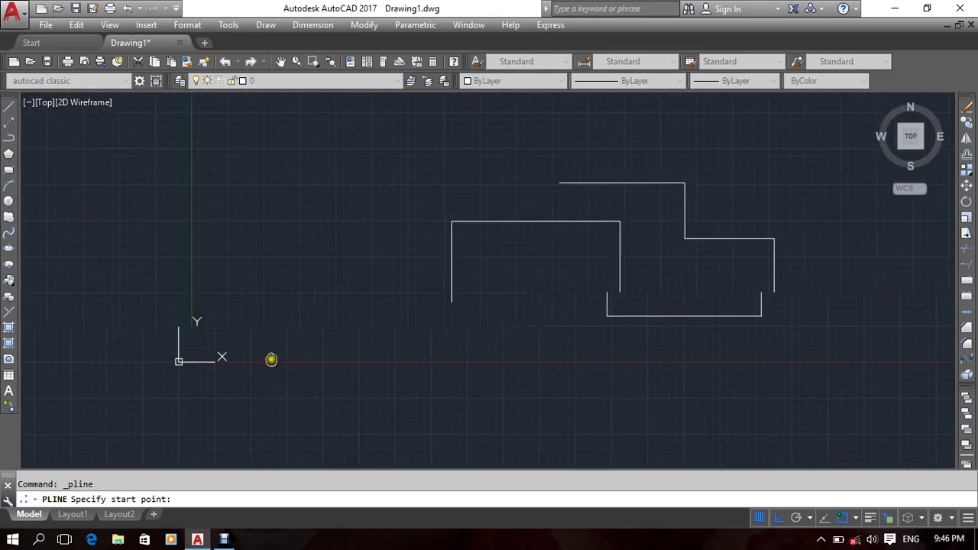
{"action": "middle_click_drag", "start_coordinate": [271, 360], "coordinate": [327, 282]}
{"action": "left_click", "coordinate": [471, 352]}
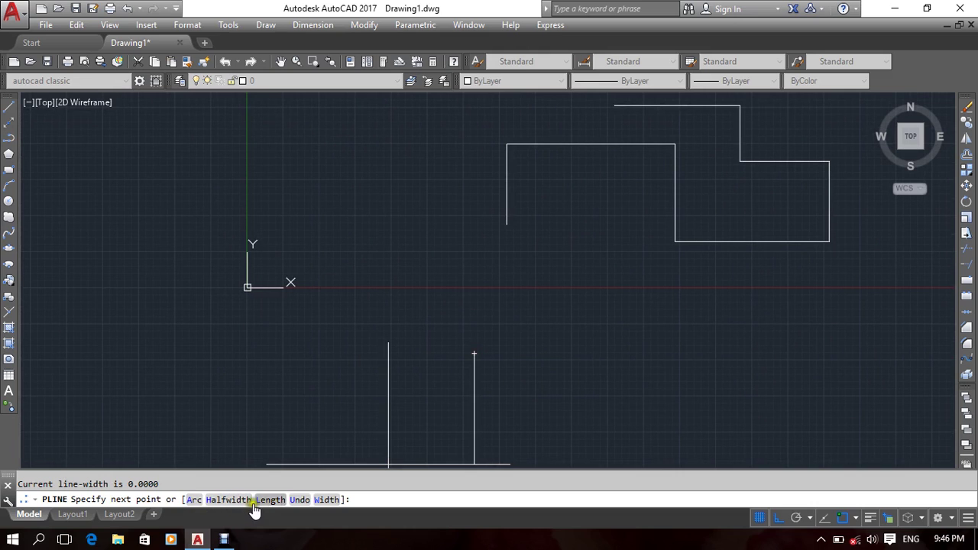
{"action": "mouse_move", "coordinate": [506, 367]}
{"action": "middle_mouse_down"}
{"action": "mouse_move", "coordinate": [527, 354]}
{"action": "mouse_move", "coordinate": [406, 349]}
{"action": "middle_mouse_up"}
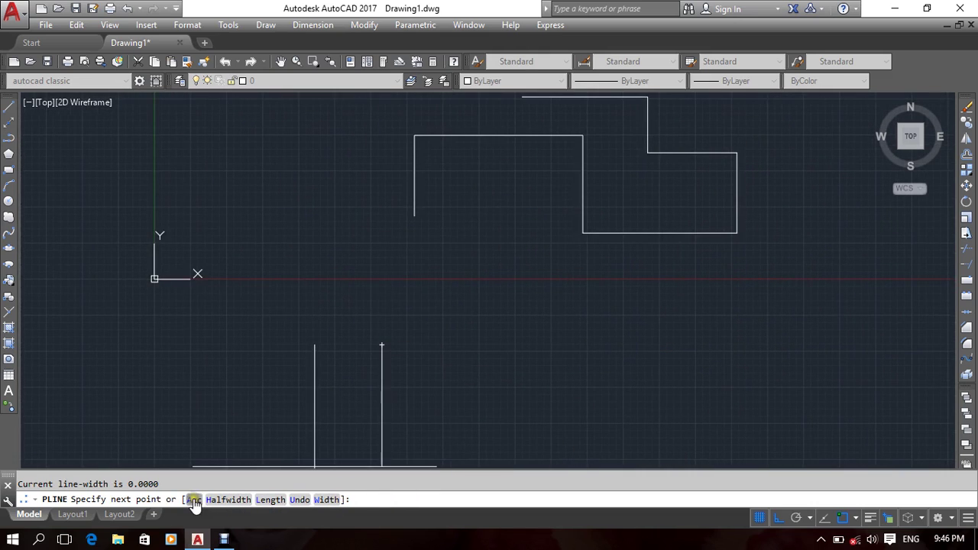
{"action": "middle_click_drag", "start_coordinate": [592, 345], "coordinate": [512, 343]}
{"action": "left_click", "coordinate": [512, 343]}
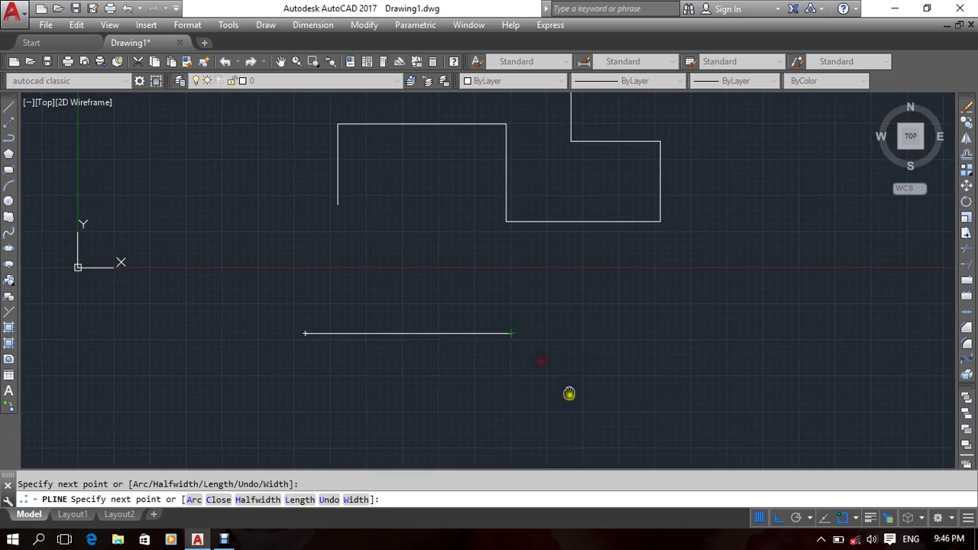
{"action": "middle_click_drag", "start_coordinate": [567, 395], "coordinate": [522, 279]}
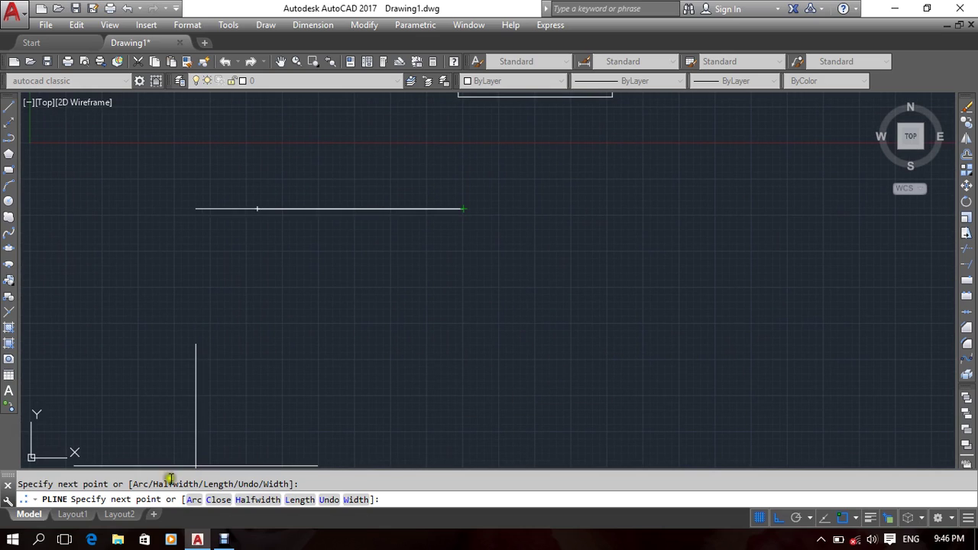
Add a semicircular arc end in Arc mode, then return to Line mode.
{"action": "left_click", "coordinate": [193, 500]}
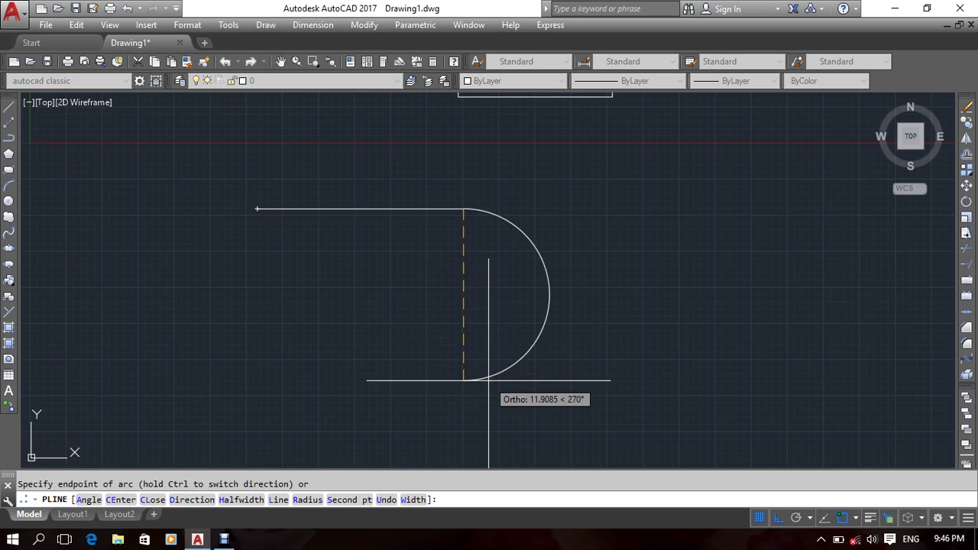
{"action": "type", "text": "10"}
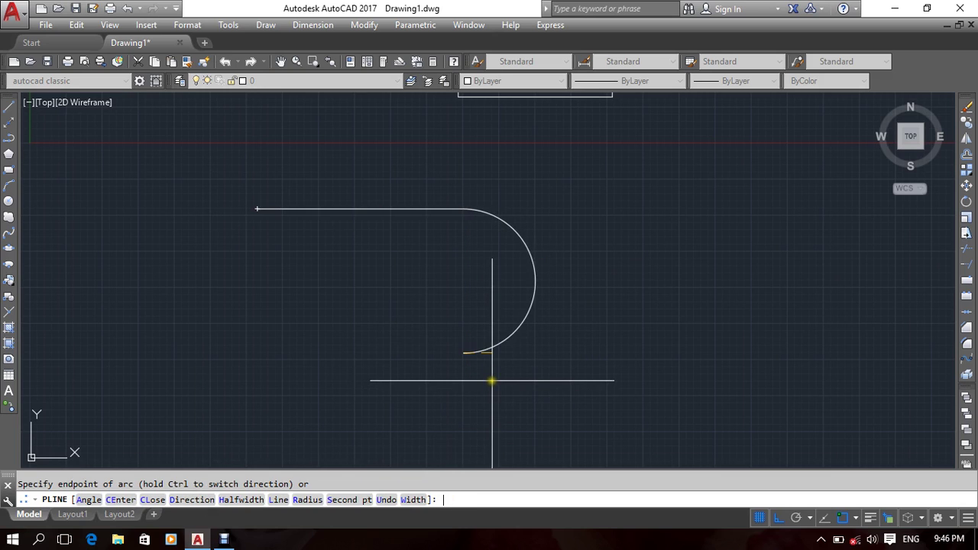
{"action": "key", "text": "Return"}
{"action": "middle_click_drag", "start_coordinate": [519, 387], "coordinate": [589, 345]}
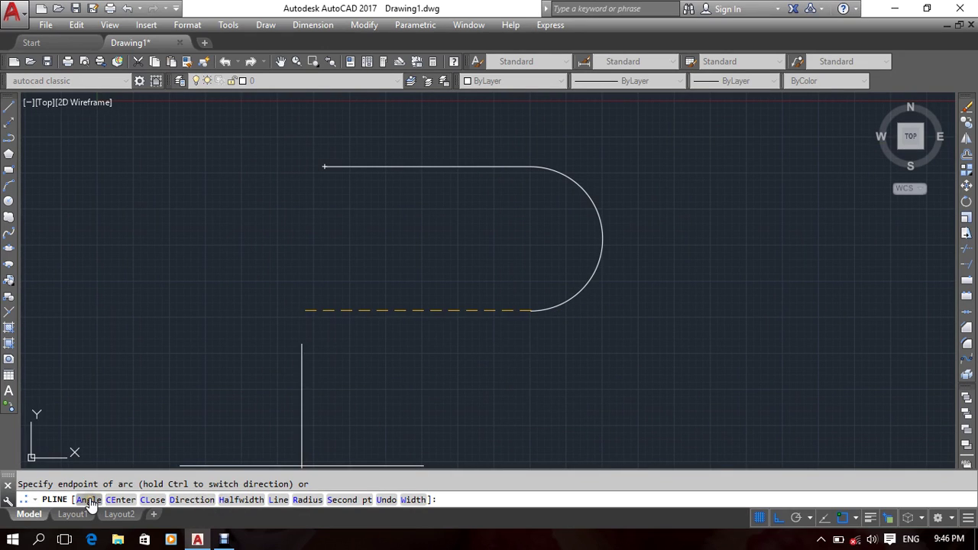
{"action": "left_click", "coordinate": [279, 500]}
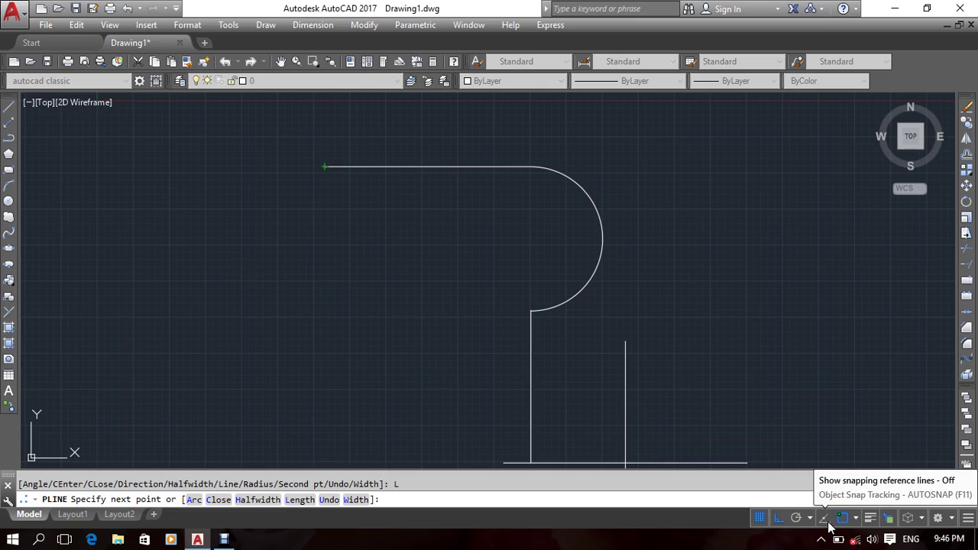
Add Object Snap Tracking to the status bar via Customization and switch it on.
{"action": "left_click", "coordinate": [965, 519]}
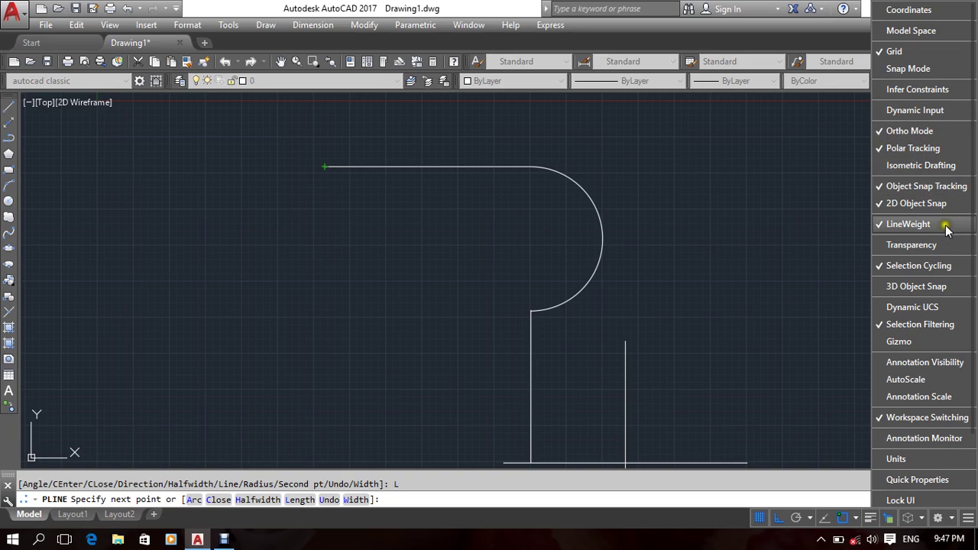
{"action": "left_click", "coordinate": [950, 190]}
{"action": "left_click", "coordinate": [950, 189]}
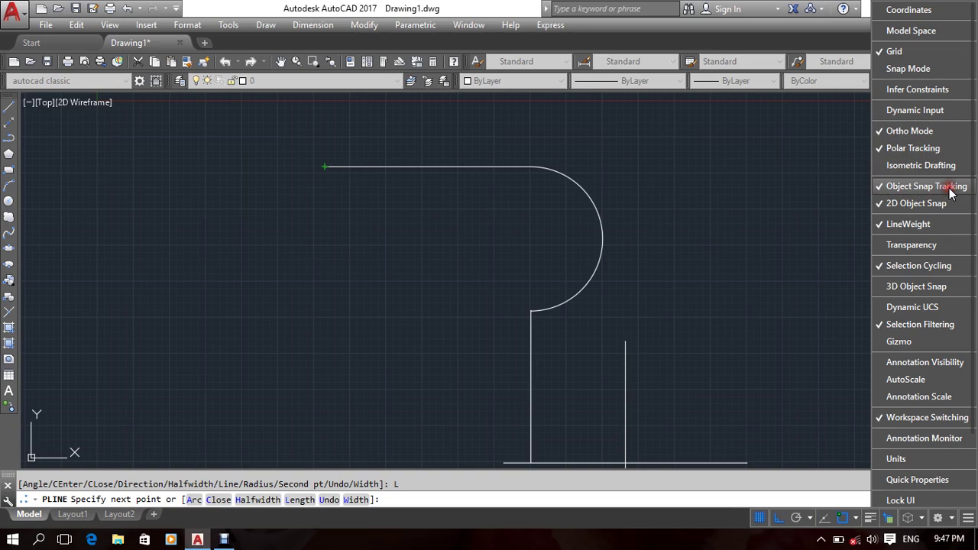
{"action": "left_click", "coordinate": [950, 189]}
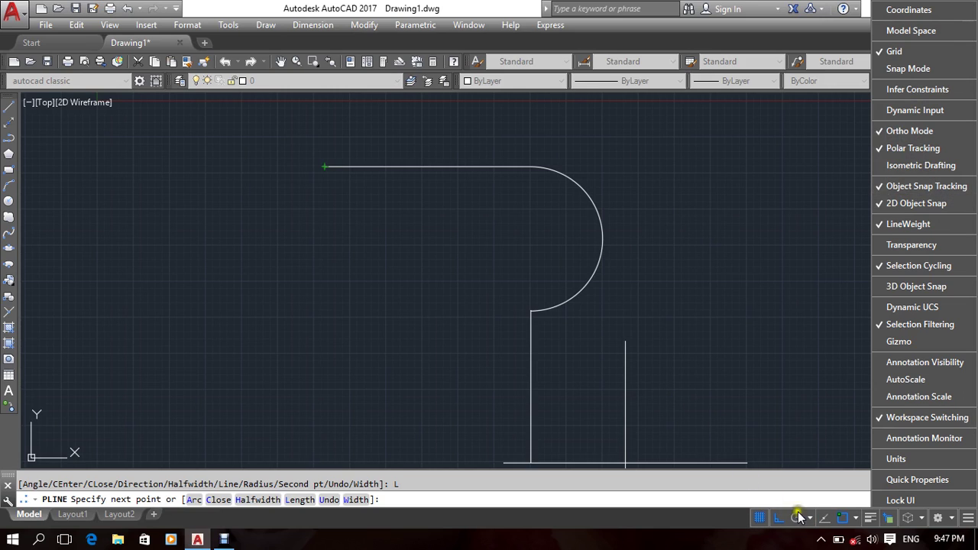
{"action": "left_click", "coordinate": [825, 519]}
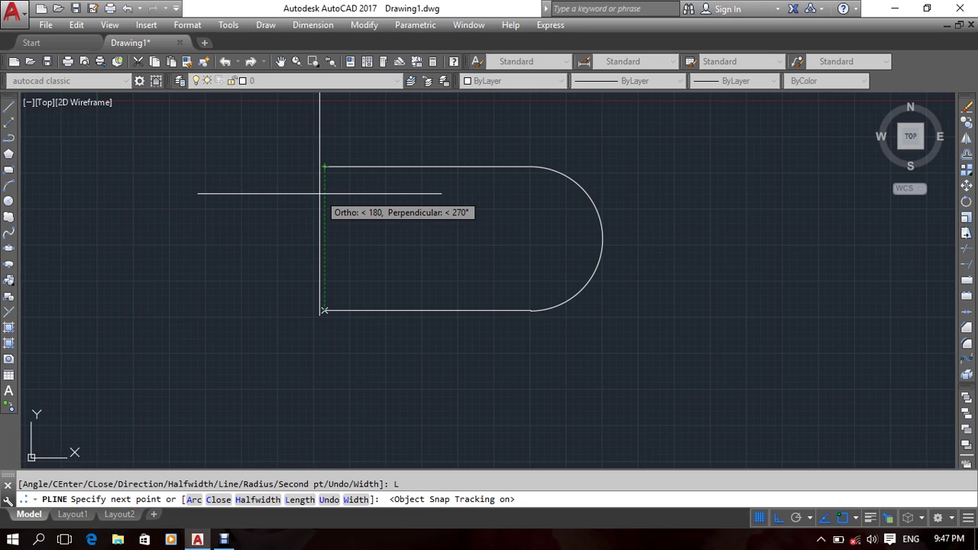
Draw the bottom side back below the start point and close the slot with a left arc.
{"action": "left_click", "coordinate": [320, 193]}
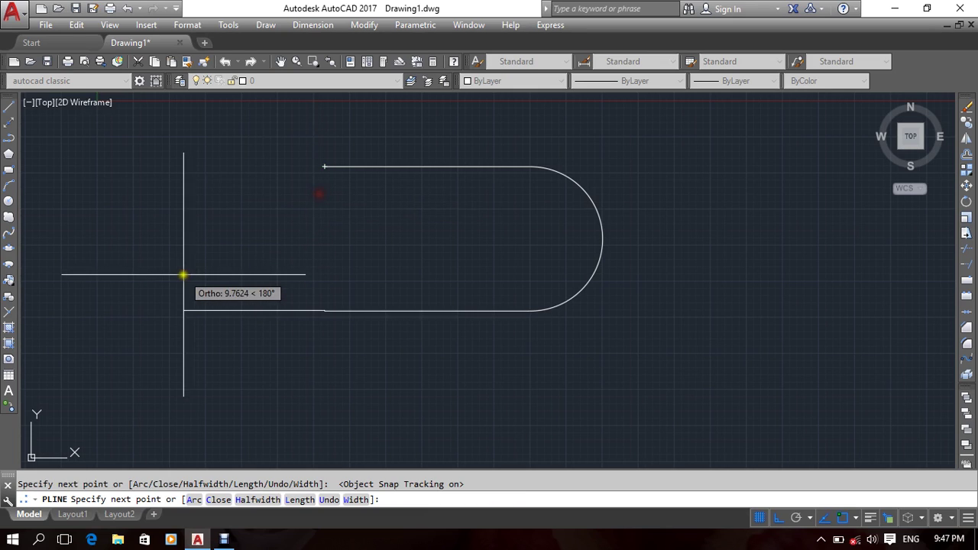
{"action": "middle_click_drag", "start_coordinate": [230, 247], "coordinate": [279, 237]}
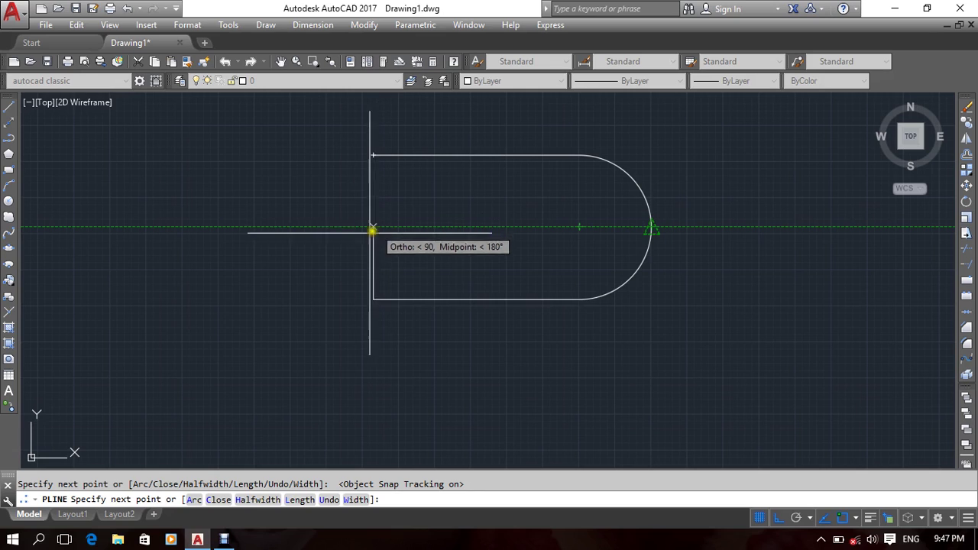
{"action": "left_click", "coordinate": [193, 496]}
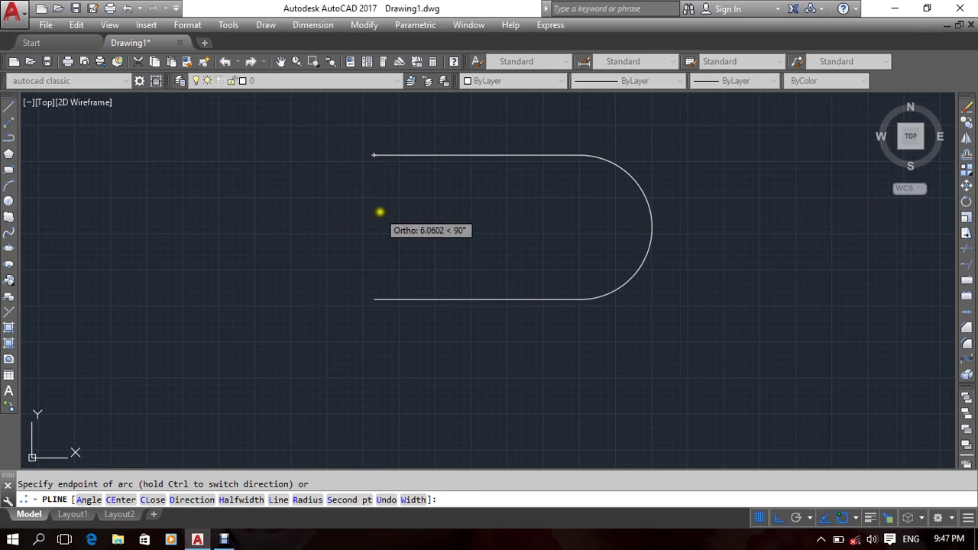
{"action": "middle_click_drag", "start_coordinate": [339, 197], "coordinate": [374, 212]}
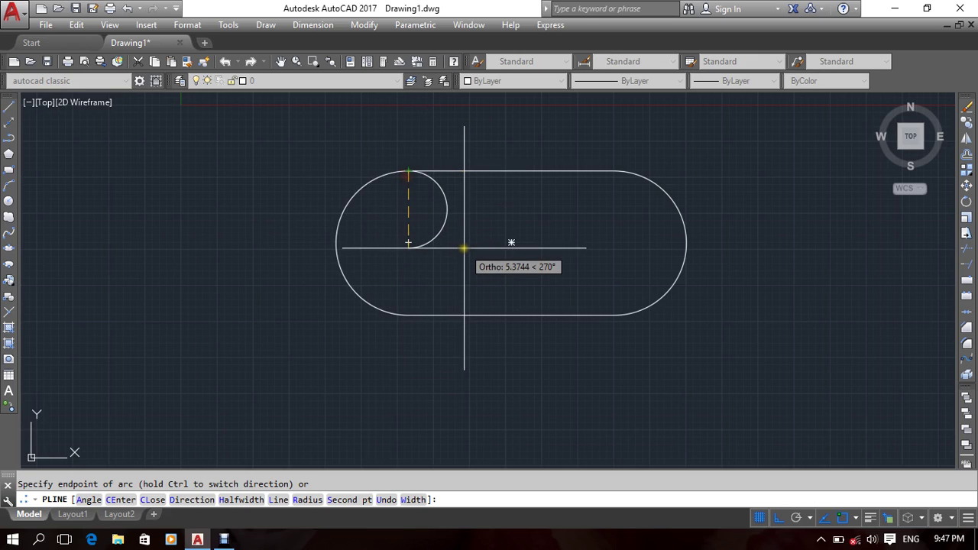
{"action": "key", "text": "Escape"}
{"action": "key", "text": "Escape"}
{"action": "left_click", "coordinate": [604, 298]}
{"action": "left_click", "coordinate": [552, 360]}
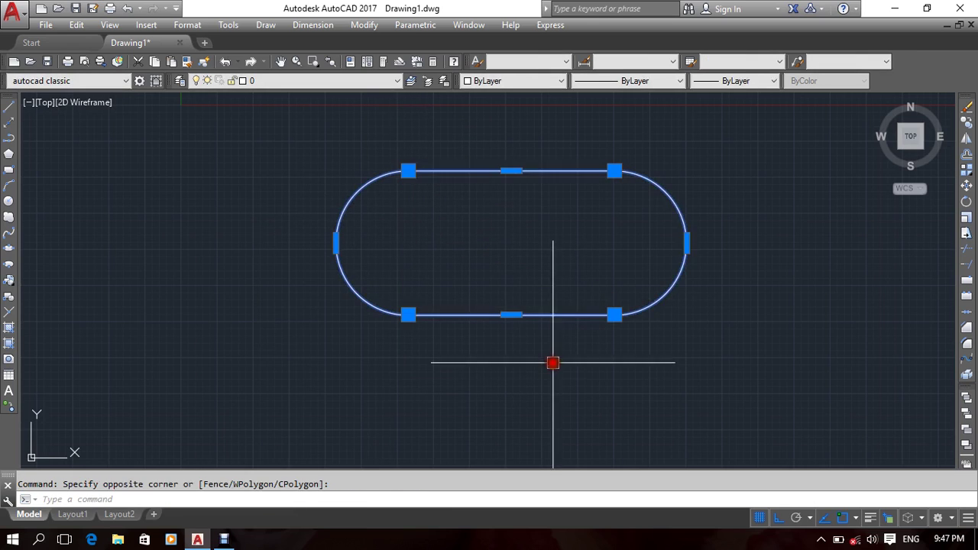
{"action": "middle_click_drag", "start_coordinate": [512, 378], "coordinate": [531, 381]}
{"action": "key", "text": "Escape"}
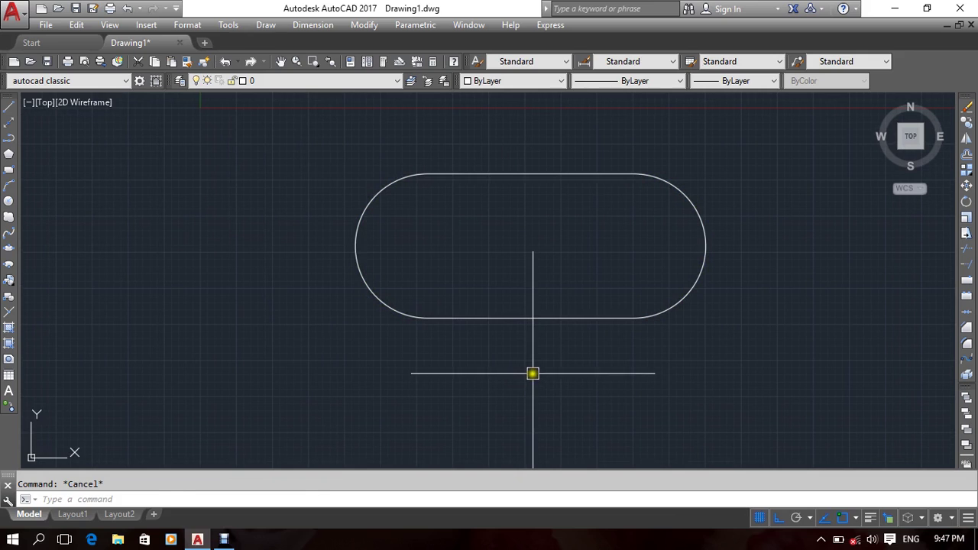
{"action": "type", "text": "o"}
{"action": "key", "text": "Return"}
{"action": "type", "text": "2"}
{"action": "key", "text": "Return"}
{"action": "left_click", "coordinate": [543, 318]}
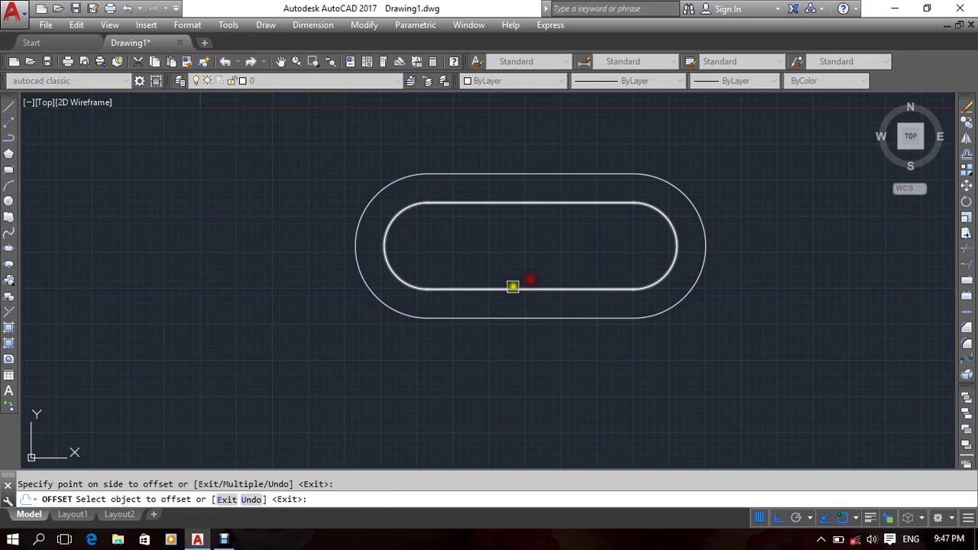
{"action": "left_click", "coordinate": [511, 285]}
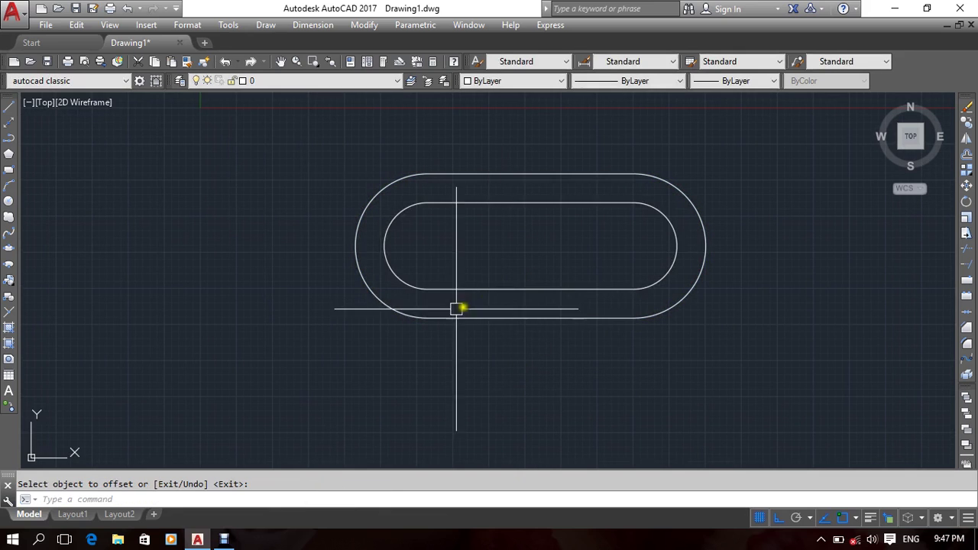
{"action": "key", "text": "Escape"}
{"action": "left_click", "coordinate": [527, 285]}
{"action": "left_click", "coordinate": [507, 297]}
{"action": "key", "text": "Delete"}
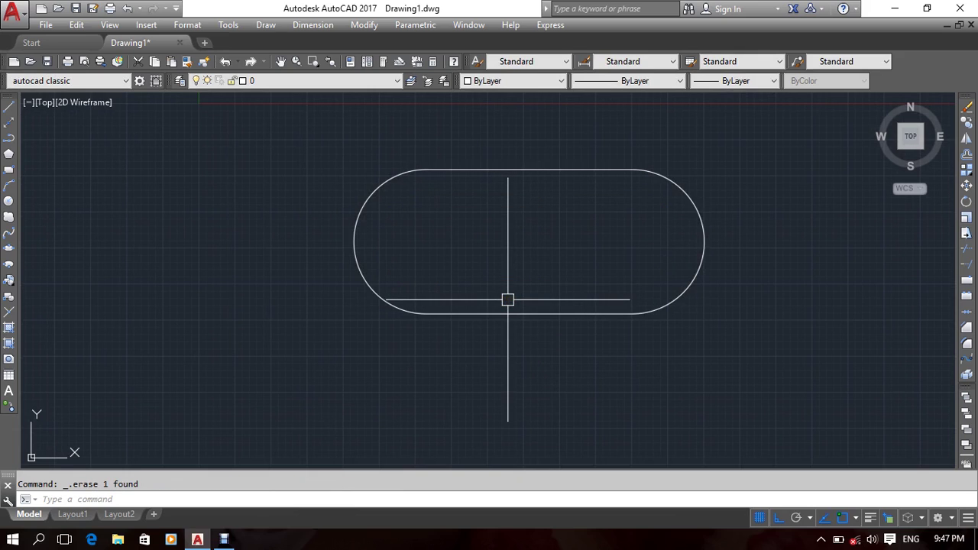
{"action": "scroll", "coordinate": [502, 284], "scroll_direction": "down", "scroll_amount": 2}
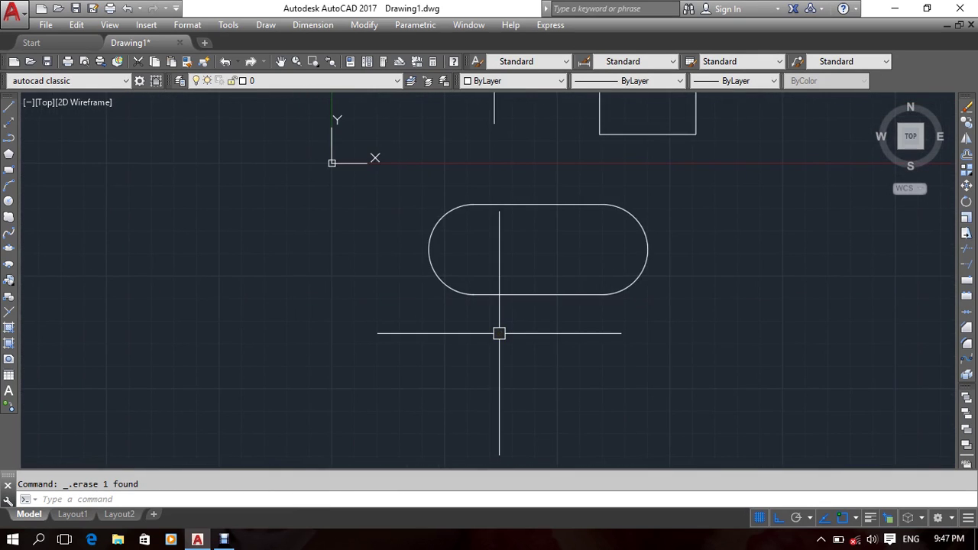
Start a PL polyline below the slot and choose its Width option.
{"action": "type", "text": "pl"}
{"action": "key", "text": "Return"}
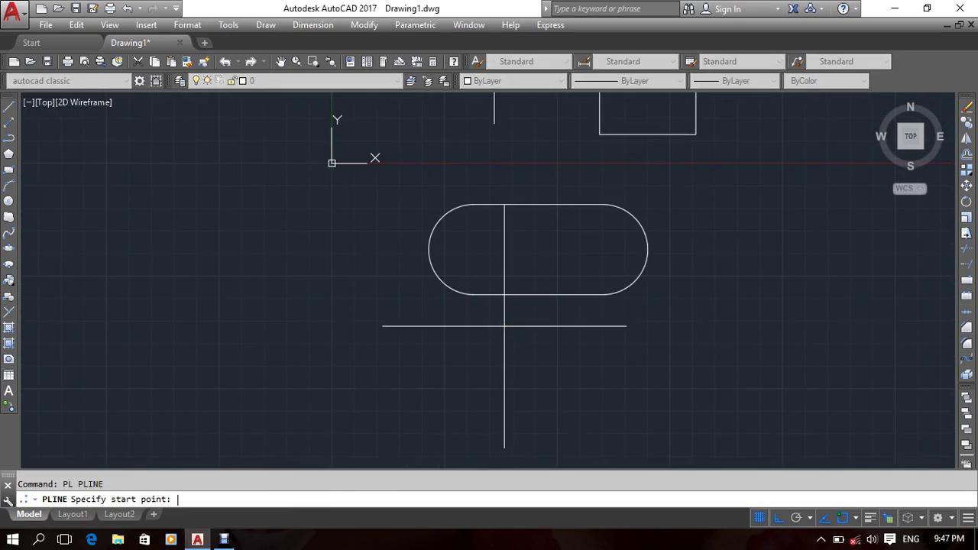
{"action": "mouse_move", "coordinate": [460, 316]}
{"action": "middle_mouse_down"}
{"action": "mouse_move", "coordinate": [513, 368]}
{"action": "mouse_move", "coordinate": [360, 359]}
{"action": "middle_mouse_up"}
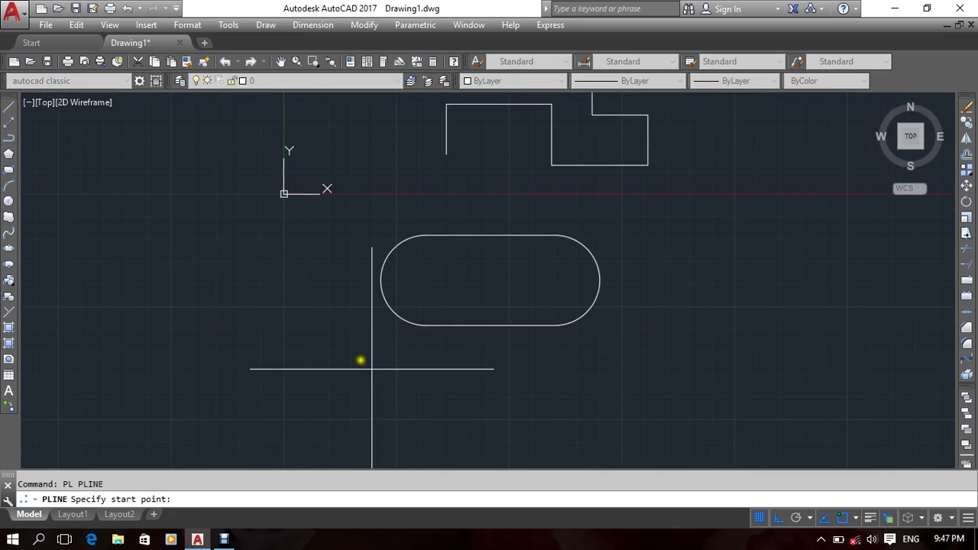
{"action": "left_click", "coordinate": [470, 394]}
{"action": "middle_click_drag", "start_coordinate": [616, 412], "coordinate": [577, 385]}
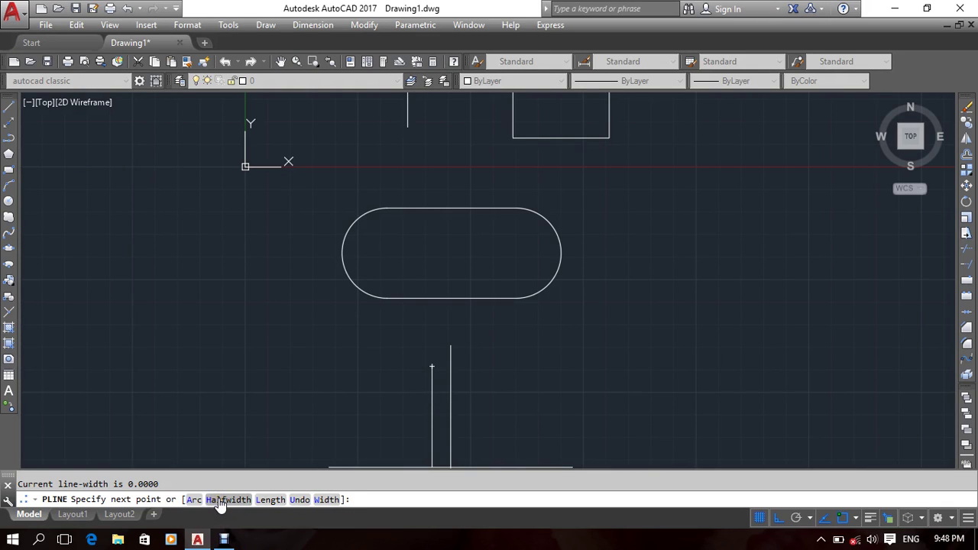
{"action": "left_click", "coordinate": [326, 499]}
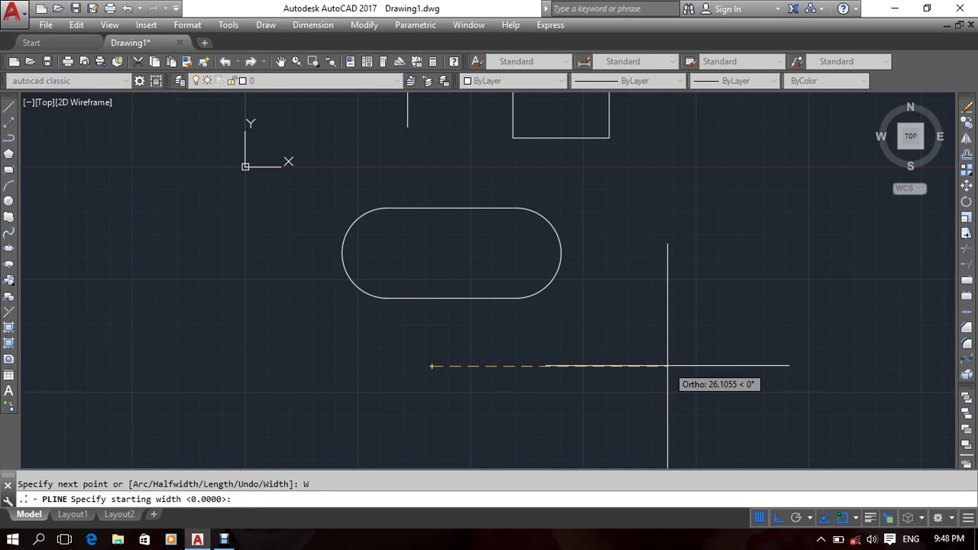
{"action": "type", "text": "1"}
Draw a horizontal segment to the right tapering from width 1 to 2.
{"action": "key", "text": "Return"}
{"action": "type", "text": "2"}
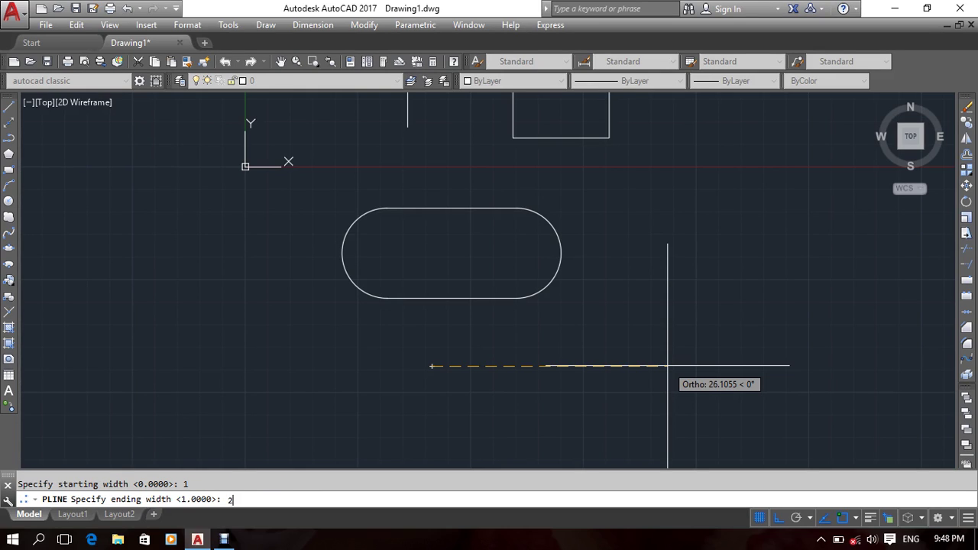
{"action": "key", "text": "Return"}
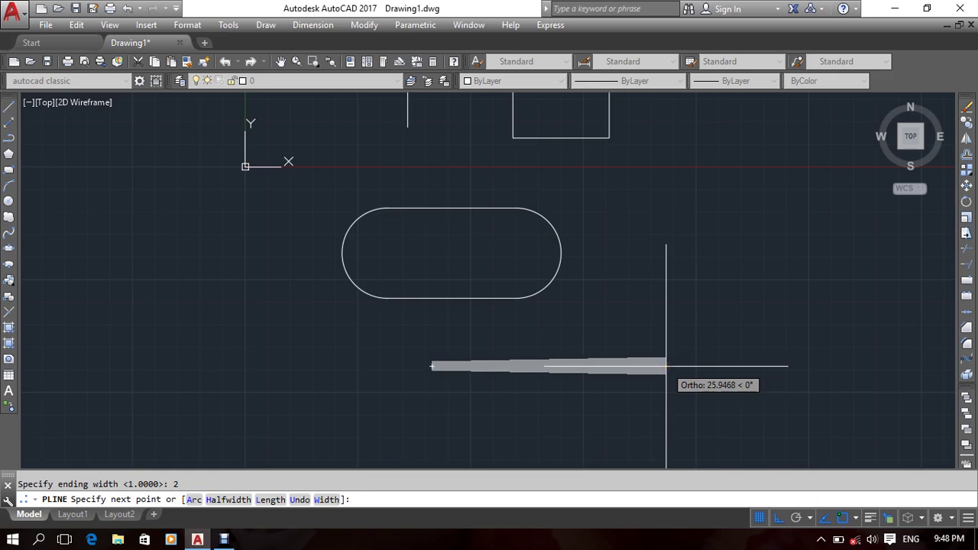
{"action": "middle_click_drag", "start_coordinate": [935, 327], "coordinate": [647, 321]}
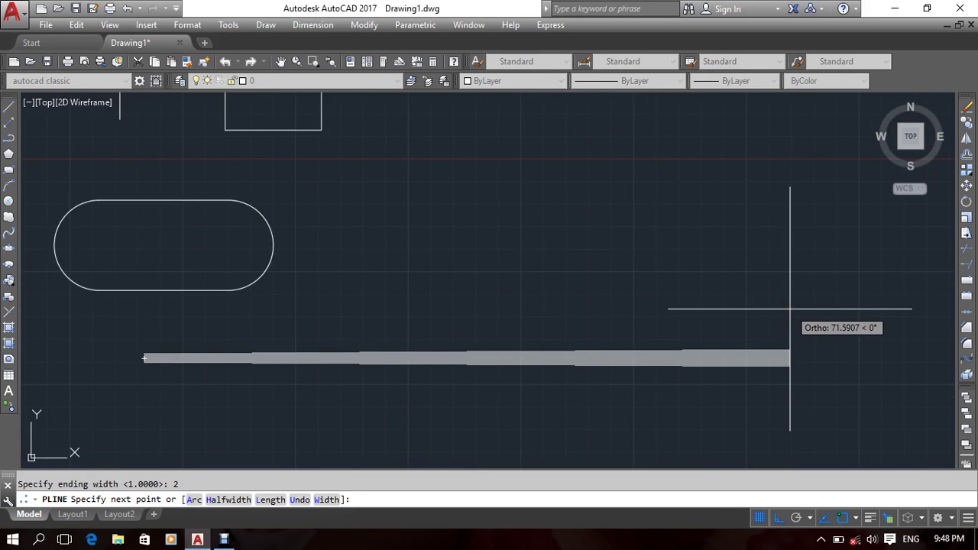
{"action": "middle_click_drag", "start_coordinate": [626, 367], "coordinate": [739, 308]}
{"action": "left_click", "coordinate": [544, 385]}
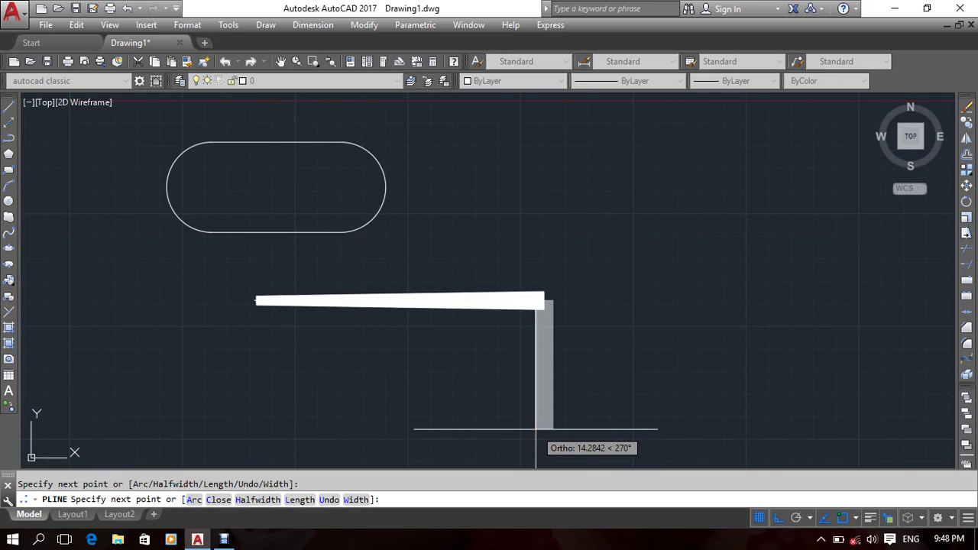
{"action": "middle_click_drag", "start_coordinate": [535, 429], "coordinate": [514, 391]}
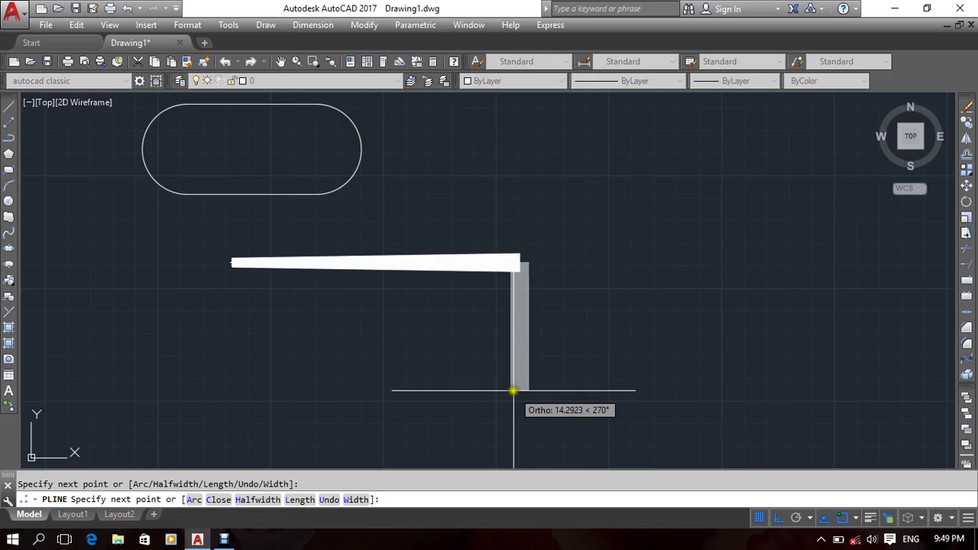
Add a downward segment tapering from width 2 to 0, then a thin run right.
{"action": "left_click", "coordinate": [356, 500]}
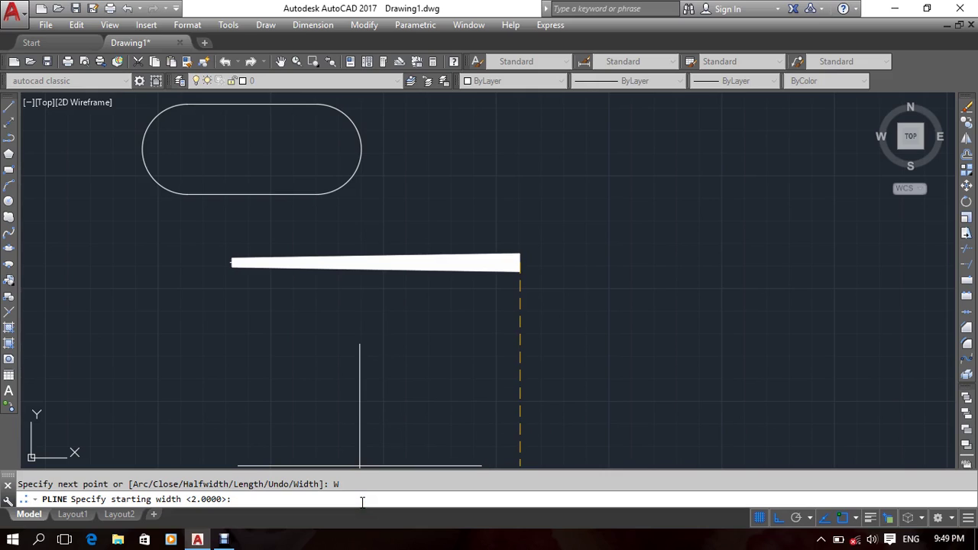
{"action": "key", "text": "Return"}
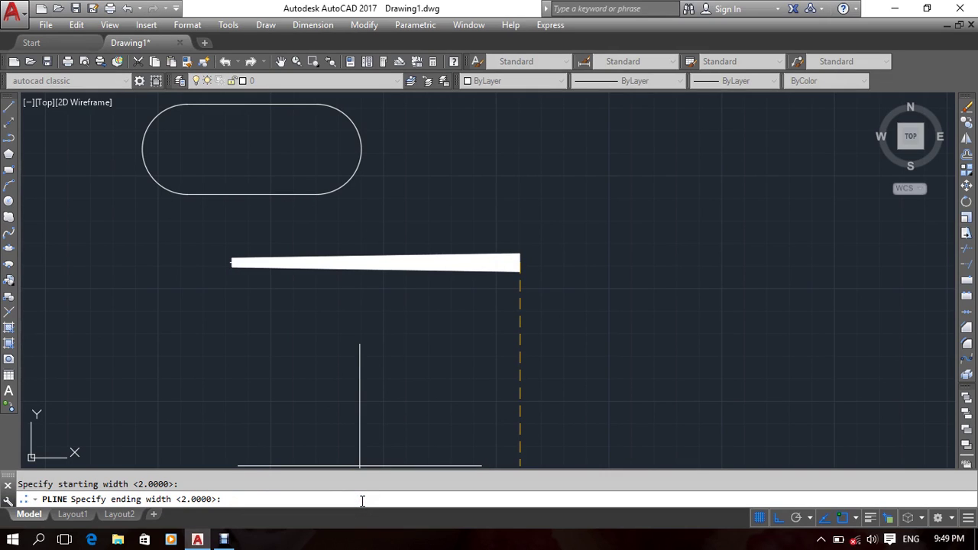
{"action": "type", "text": "0"}
{"action": "key", "text": "Return"}
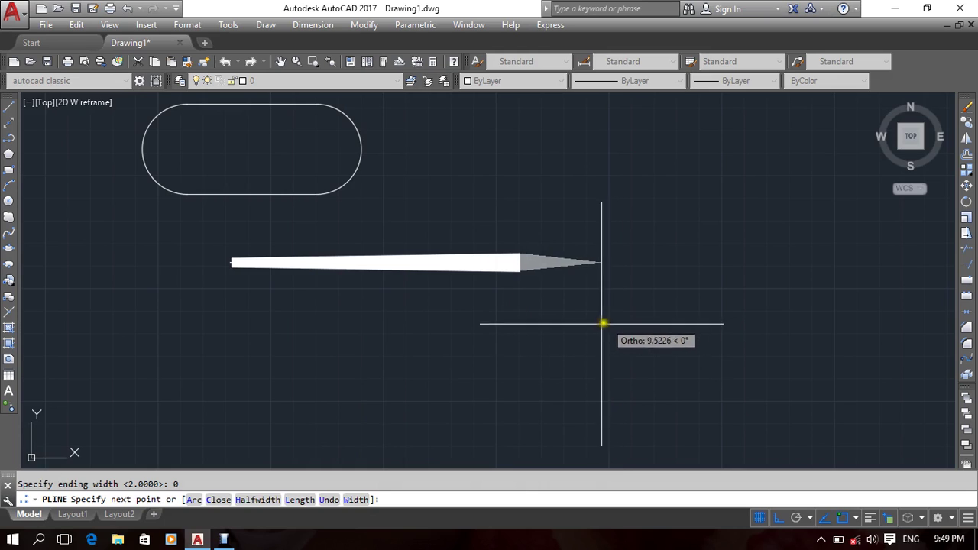
{"action": "left_click", "coordinate": [562, 375]}
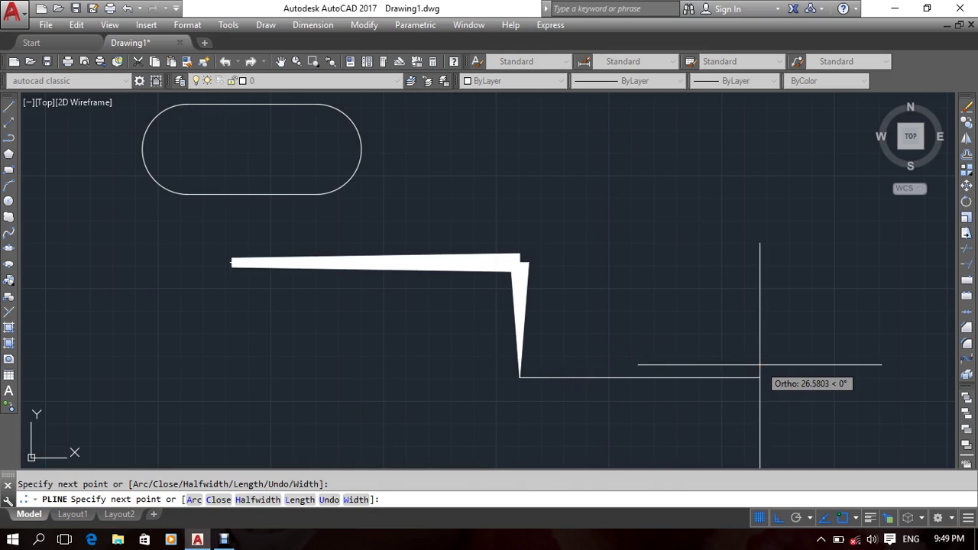
{"action": "left_click", "coordinate": [759, 365]}
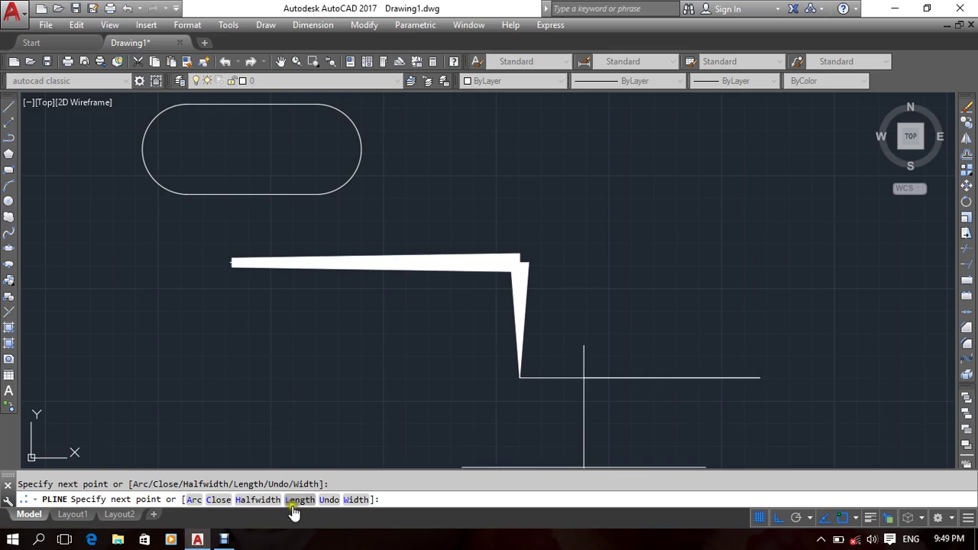
Finish with a right-pointing arrowhead segment tapering from width 2 to 0.
{"action": "left_click", "coordinate": [354, 501]}
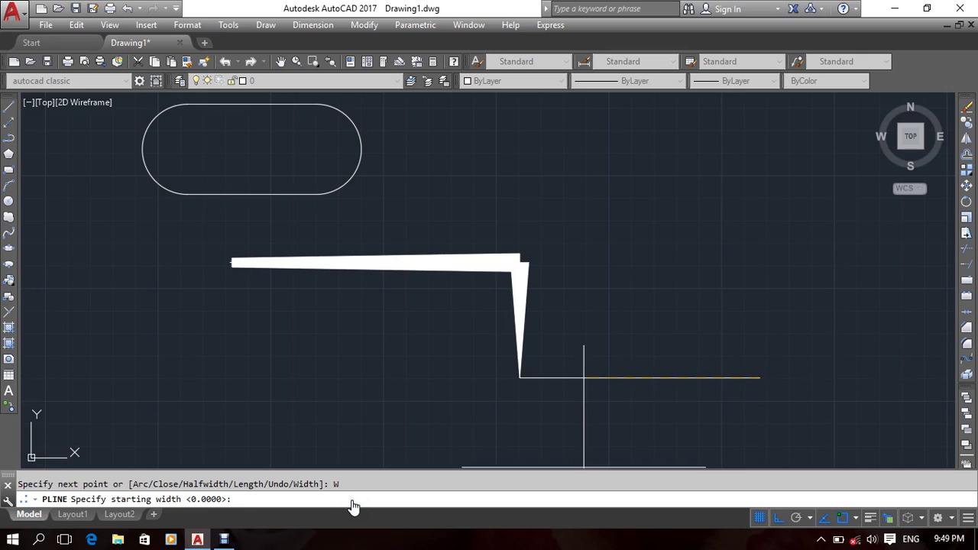
{"action": "type", "text": "2"}
{"action": "key", "text": "Return"}
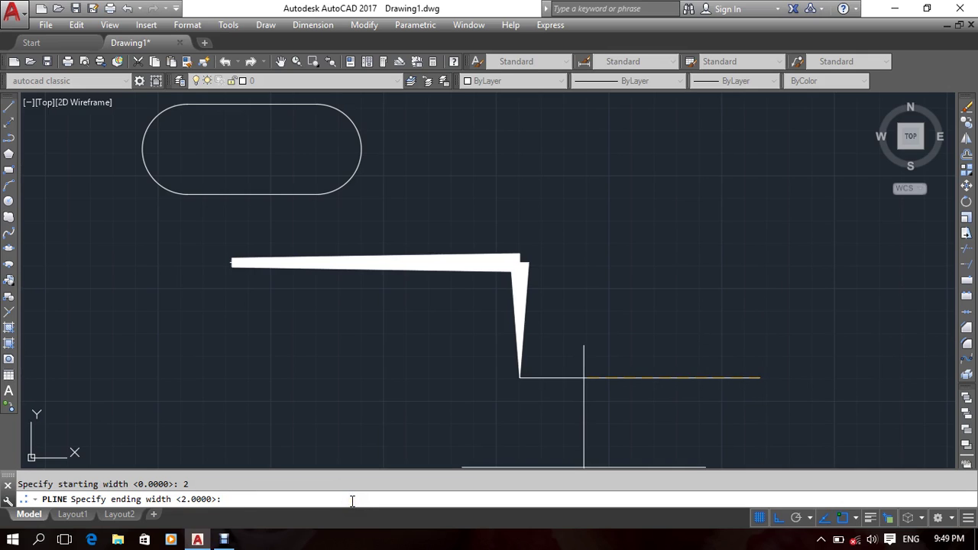
{"action": "type", "text": "0"}
{"action": "key", "text": "Return"}
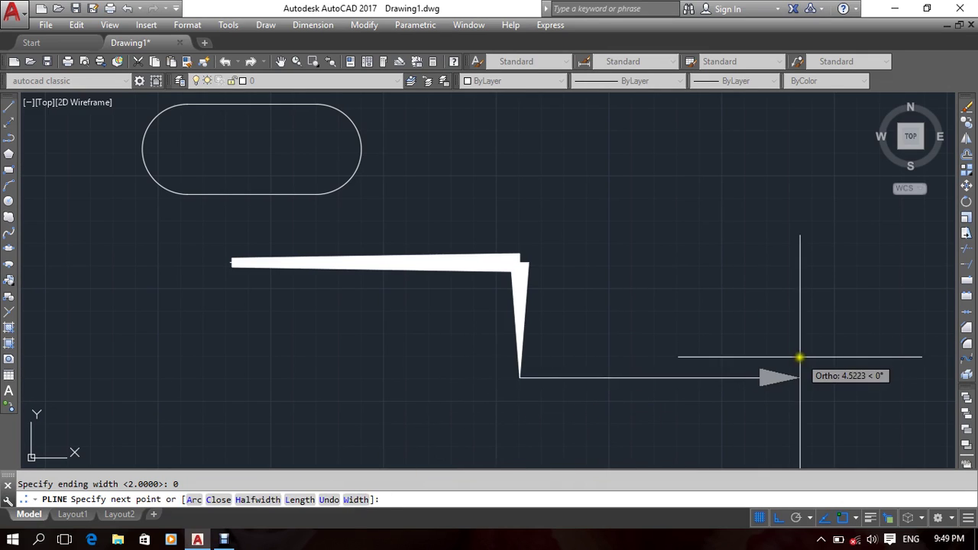
{"action": "left_click", "coordinate": [800, 356]}
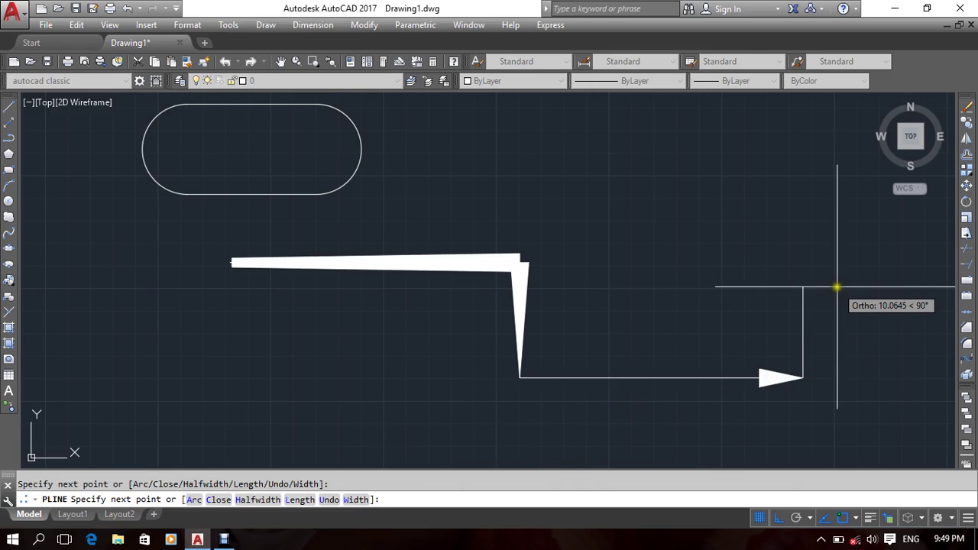
Finish the arrow polyline, delete it, and bring the slot back into view.
{"action": "key", "text": "Return"}
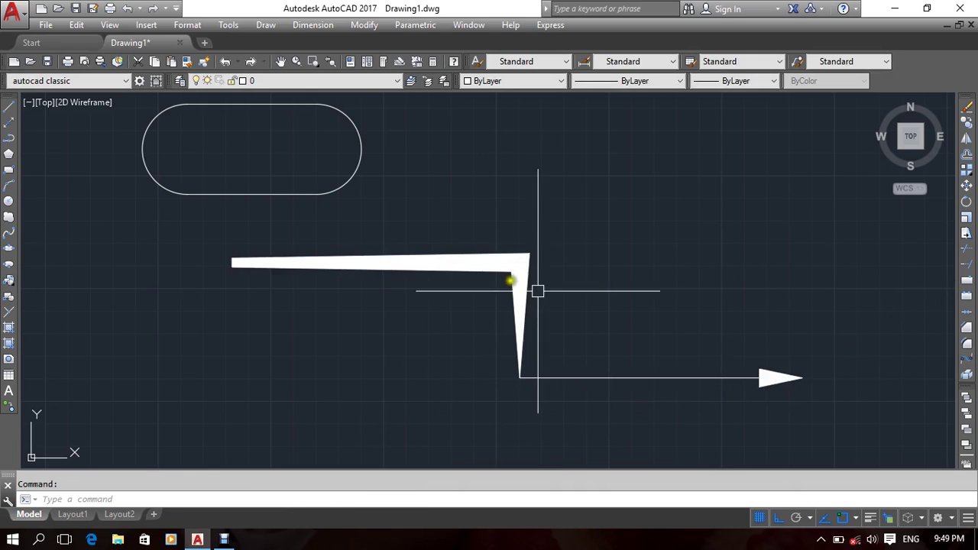
{"action": "middle_click_drag", "start_coordinate": [538, 290], "coordinate": [567, 283]}
{"action": "left_click", "coordinate": [452, 264]}
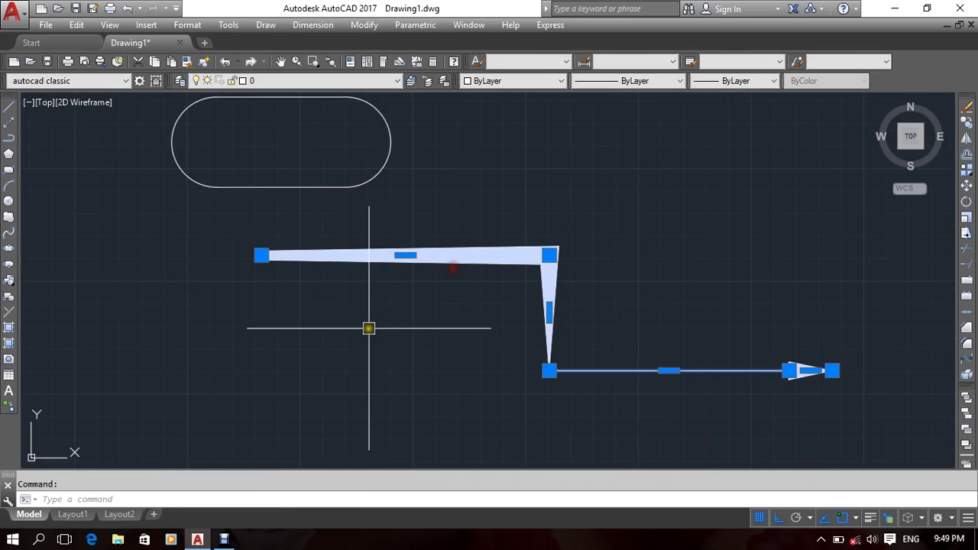
{"action": "key", "text": "Delete"}
{"action": "mouse_move", "coordinate": [510, 295]}
{"action": "middle_mouse_down"}
{"action": "mouse_move", "coordinate": [449, 304]}
{"action": "mouse_move", "coordinate": [491, 373]}
{"action": "middle_mouse_up"}
Start a new polyline below the slot, try a 5-unit Length segment, then undo it.
{"action": "type", "text": "p"}
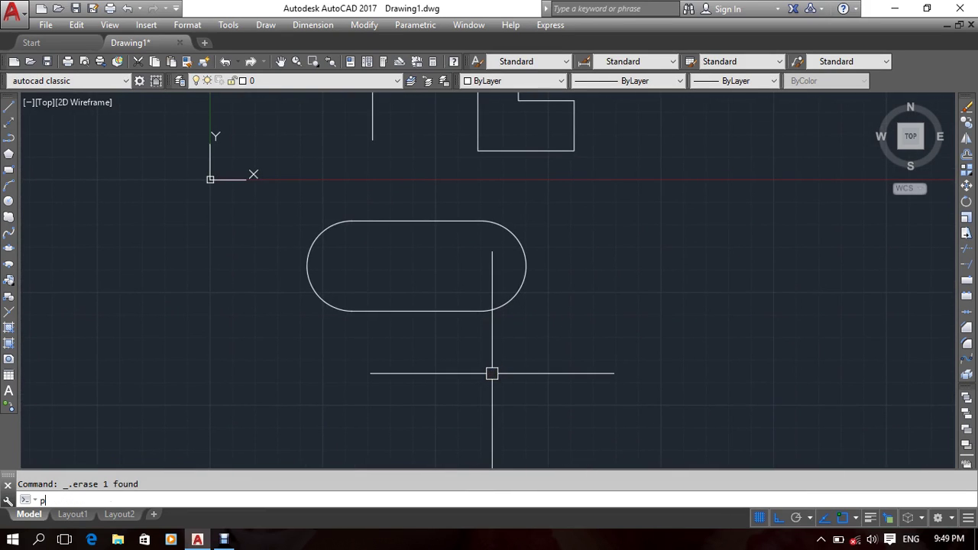
{"action": "type", "text": "l"}
{"action": "key", "text": "Return"}
{"action": "middle_click_drag", "start_coordinate": [387, 374], "coordinate": [477, 353]}
{"action": "left_click", "coordinate": [380, 384]}
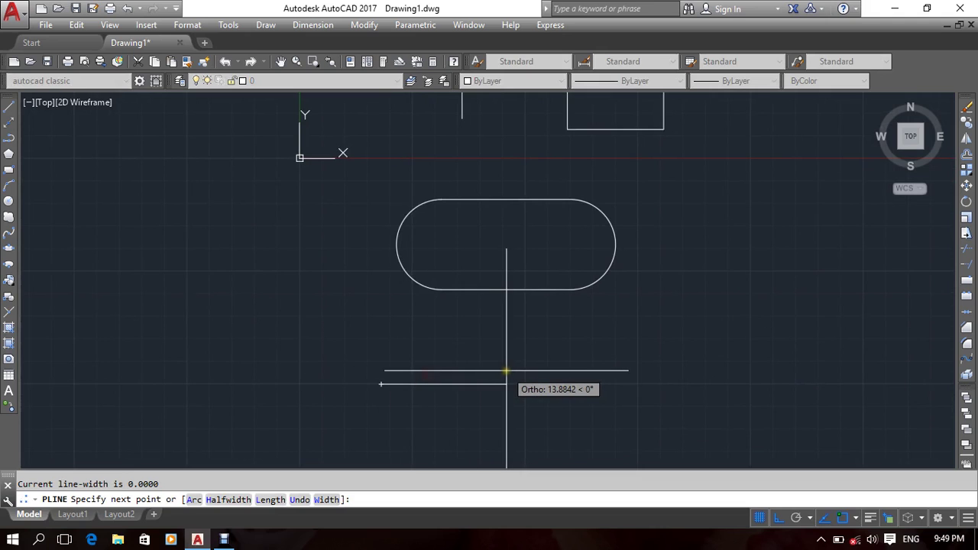
{"action": "middle_click_drag", "start_coordinate": [506, 383], "coordinate": [429, 349]}
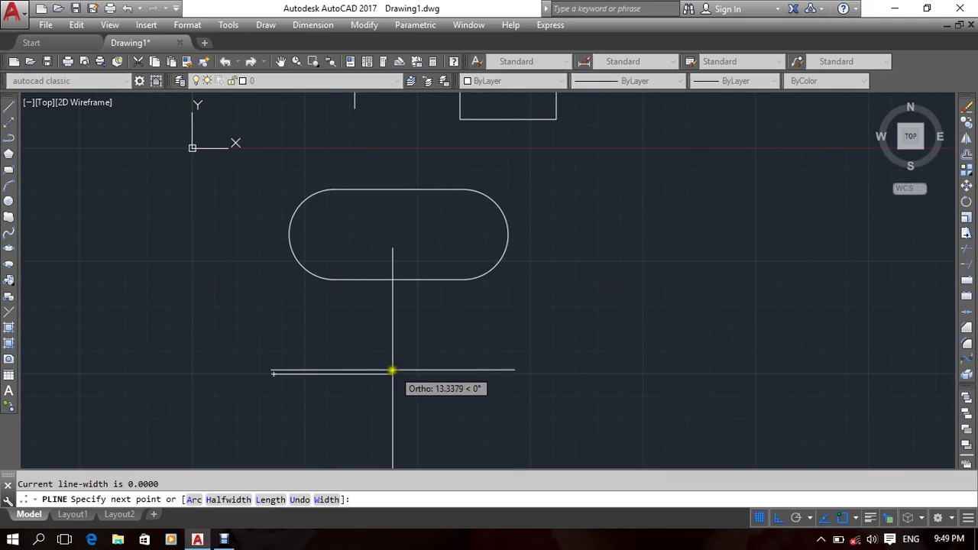
{"action": "middle_click_drag", "start_coordinate": [756, 367], "coordinate": [645, 325]}
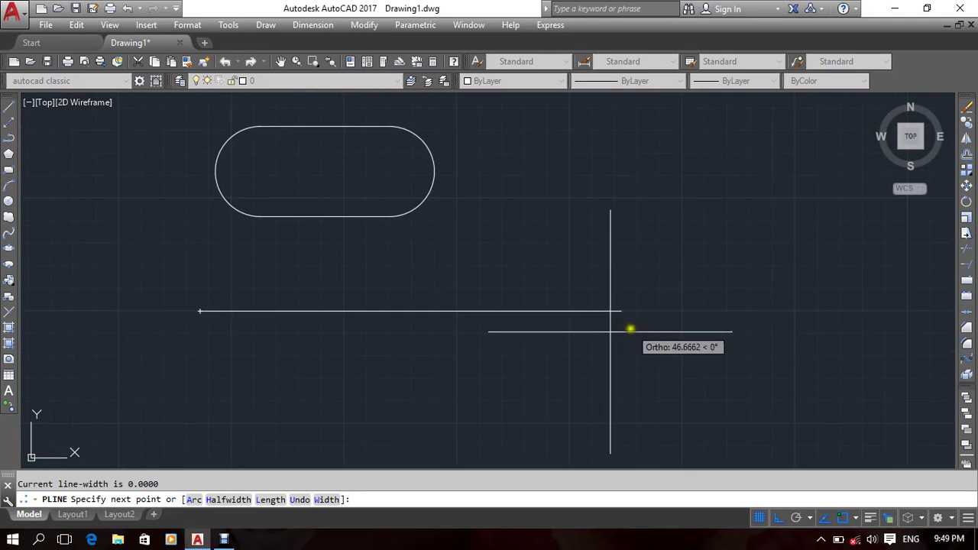
{"action": "left_click", "coordinate": [544, 333]}
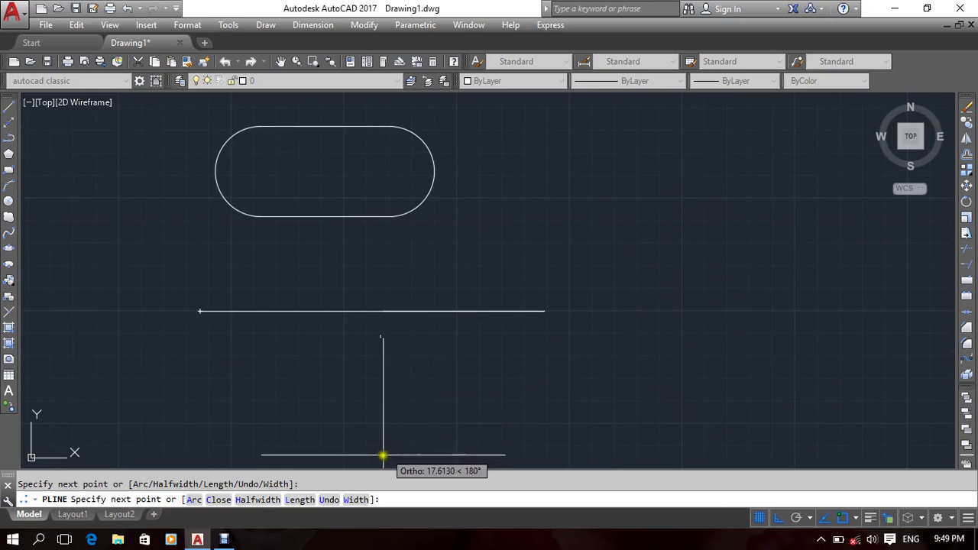
{"action": "left_click", "coordinate": [302, 499]}
{"action": "type", "text": "5"}
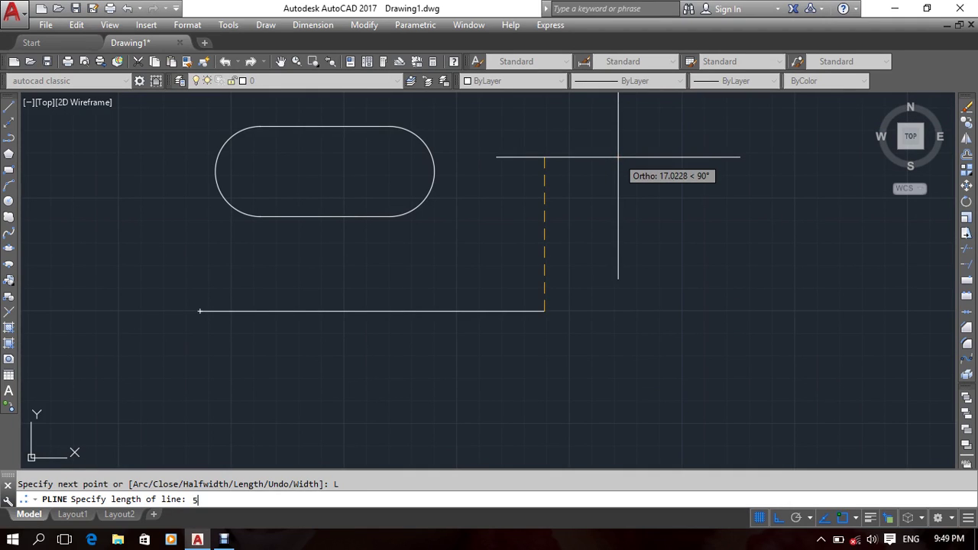
{"action": "key", "text": "Return"}
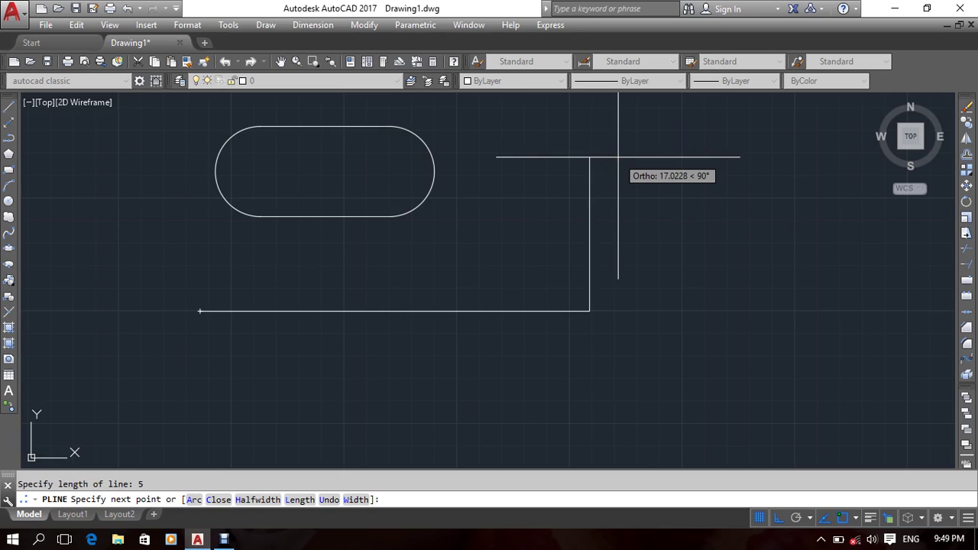
{"action": "key", "text": "ctrl+z"}
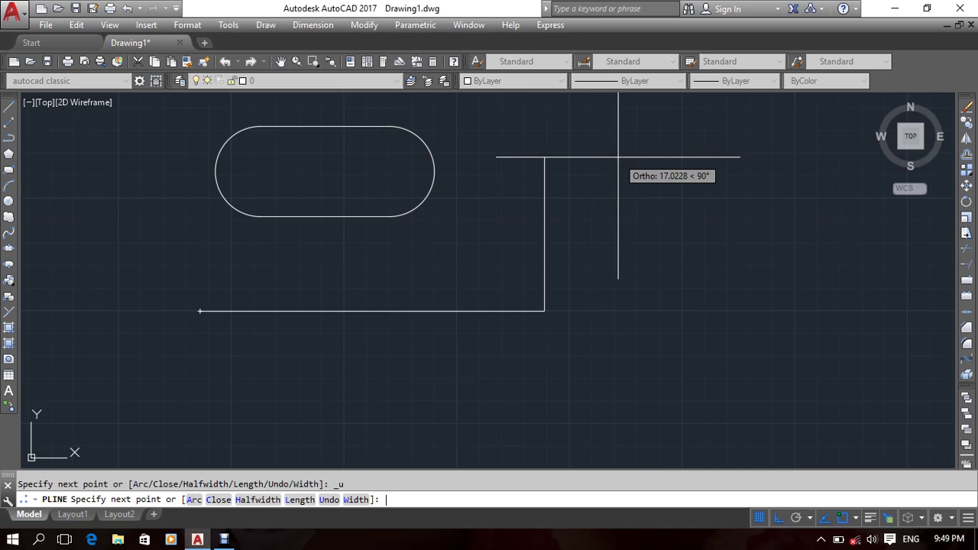
{"action": "key", "text": "ctrl+z"}
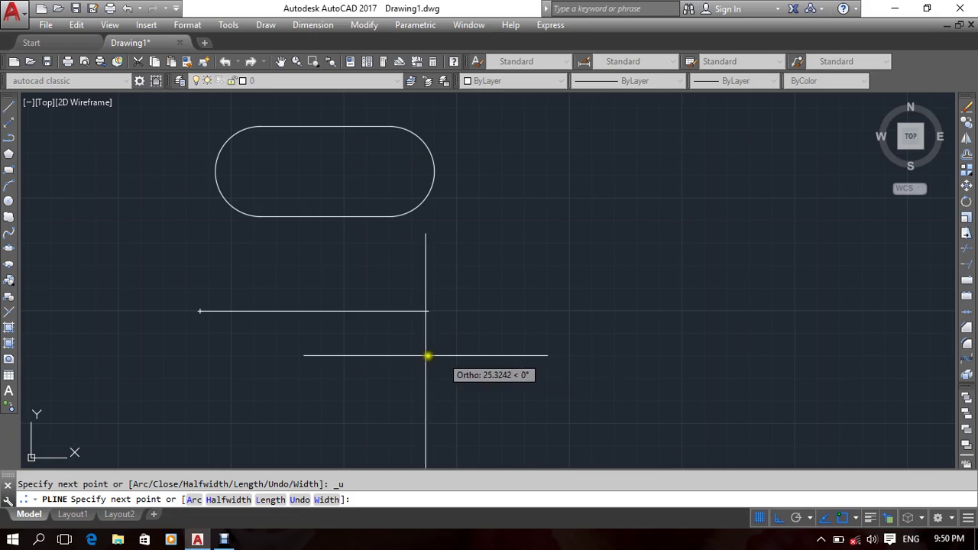
Redraw the horizontal segment, add 5- and 8-unit Length segments, then undo the last one.
{"action": "left_click", "coordinate": [681, 327]}
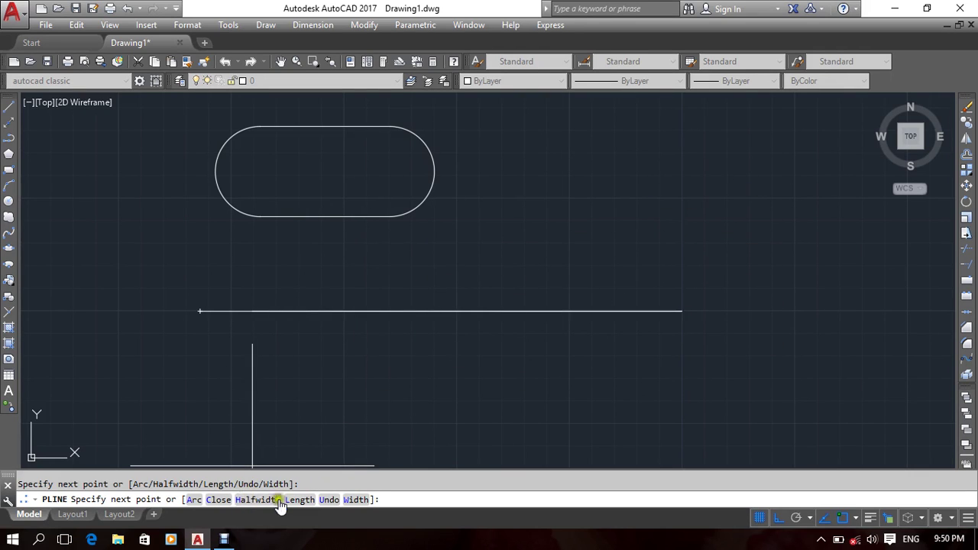
{"action": "left_click", "coordinate": [307, 502]}
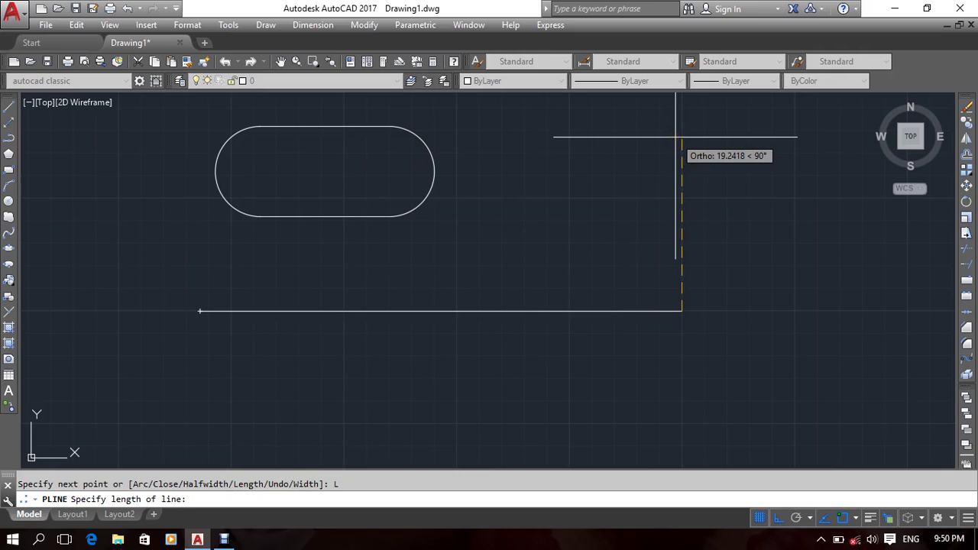
{"action": "type", "text": "5"}
{"action": "key", "text": "Return"}
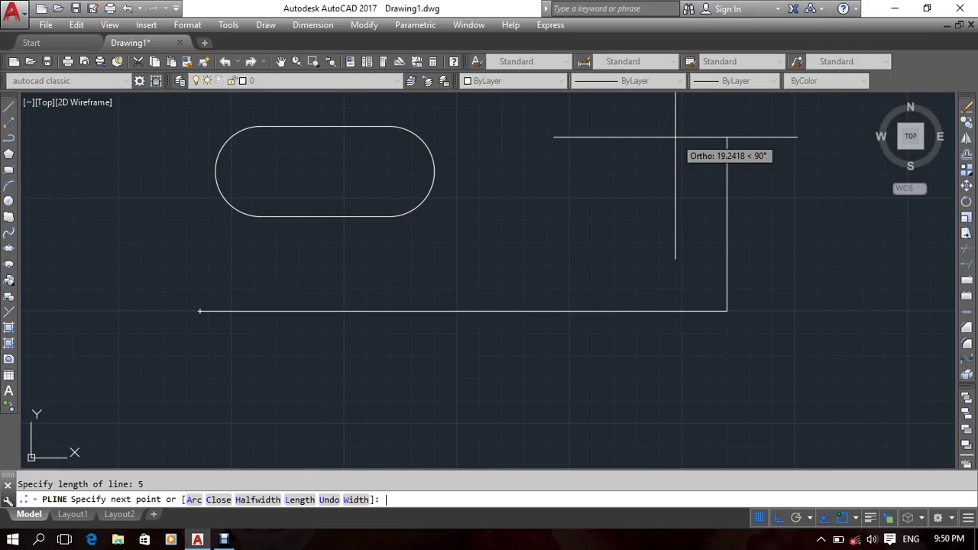
{"action": "type", "text": "l"}
{"action": "key", "text": "Return"}
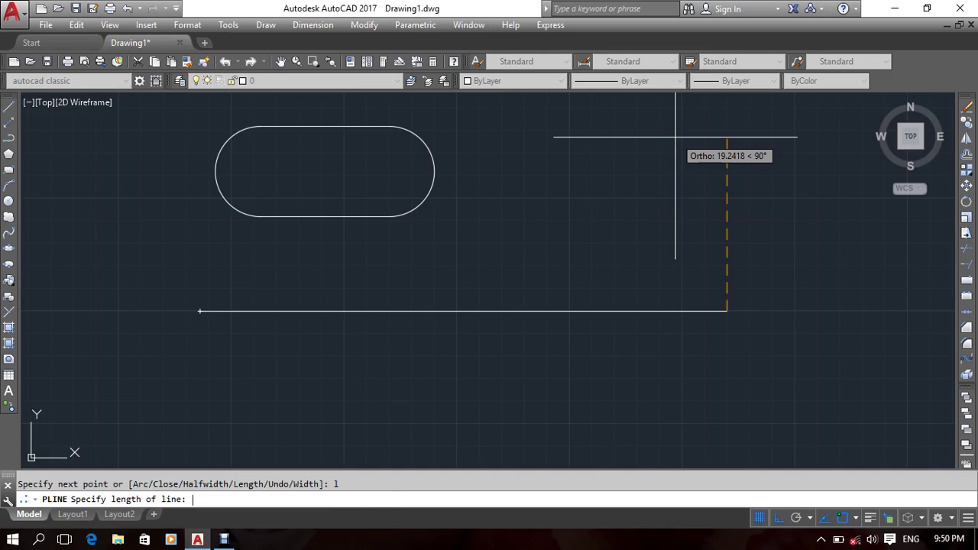
{"action": "key", "text": "Return"}
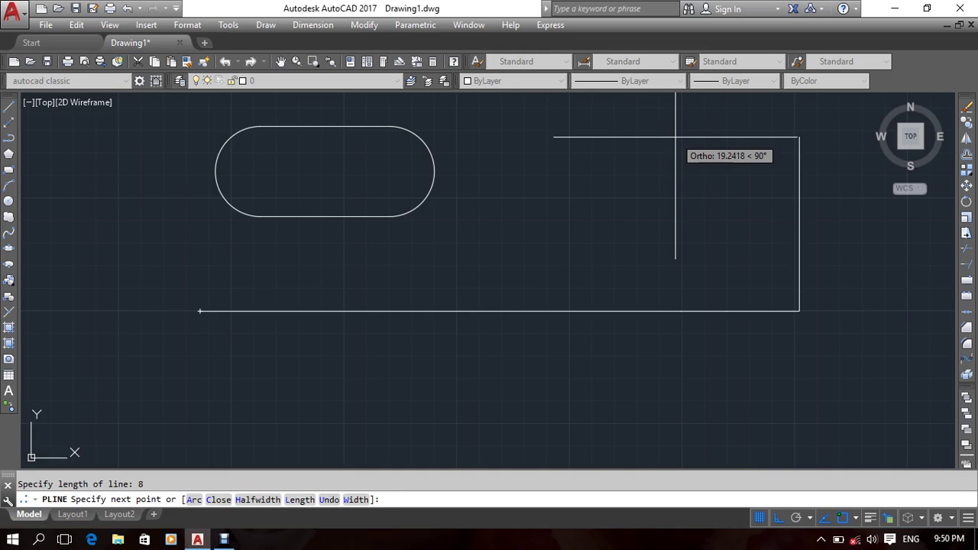
{"action": "key", "text": "ctrl+z"}
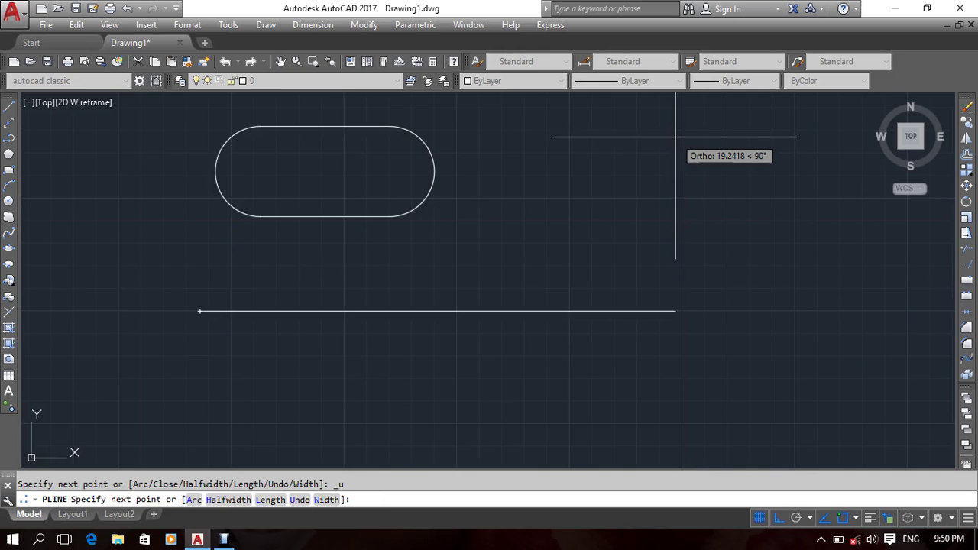
Discard the test polyline and draw a new one with 5- and 8-unit horizontal segments.
{"action": "key", "text": "ctrl+y"}
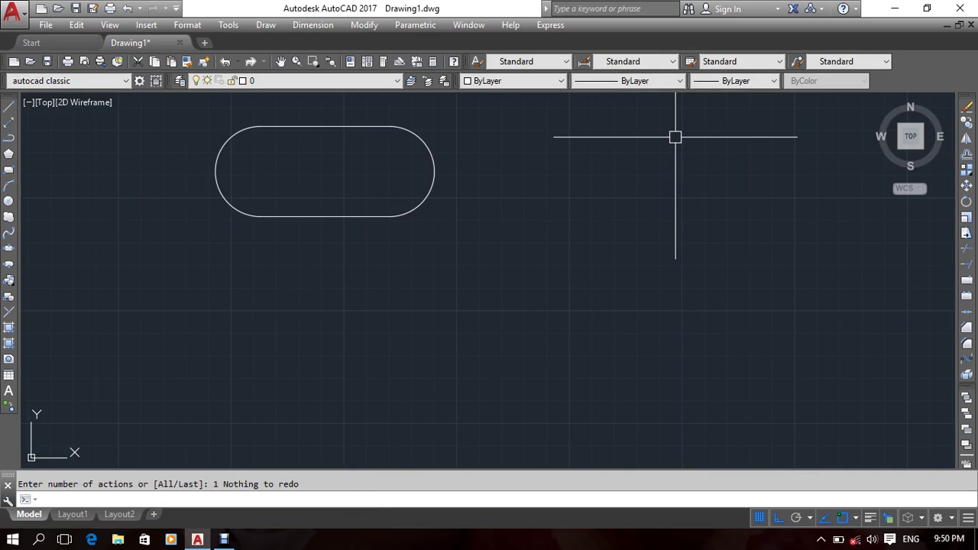
{"action": "type", "text": "pl"}
{"action": "key", "text": "Return"}
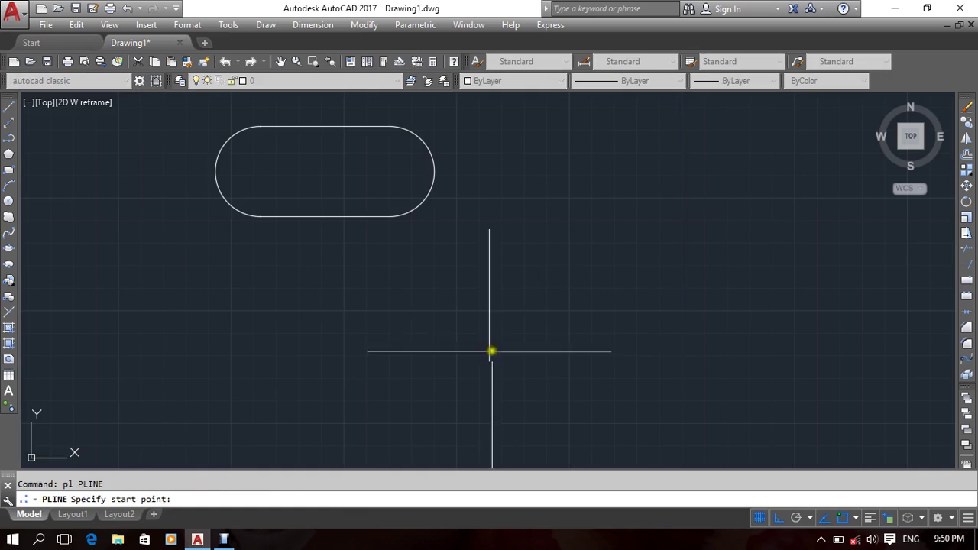
{"action": "left_click", "coordinate": [319, 334]}
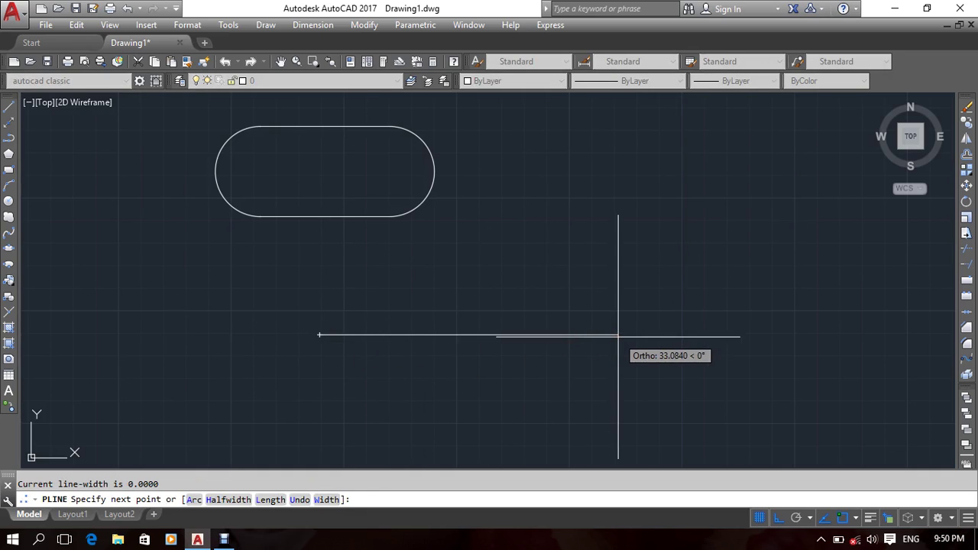
{"action": "type", "text": "5"}
{"action": "key", "text": "Return"}
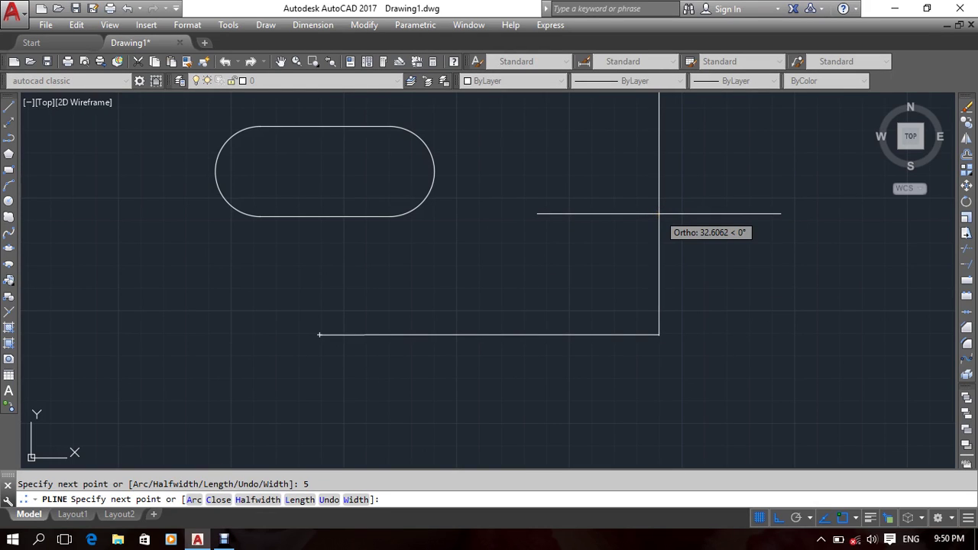
{"action": "type", "text": "8"}
{"action": "key", "text": "Return"}
Finish the polyline, select it to check it, then clear the selection.
{"action": "middle_click_drag", "start_coordinate": [786, 310], "coordinate": [695, 304]}
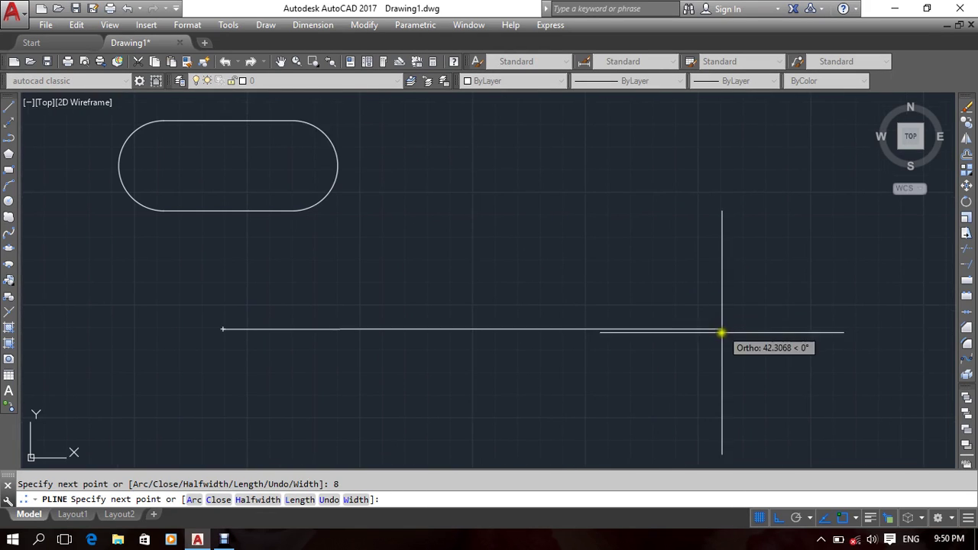
{"action": "key", "text": "Return"}
{"action": "left_click", "coordinate": [319, 328]}
{"action": "middle_click_drag", "start_coordinate": [198, 328], "coordinate": [295, 317]}
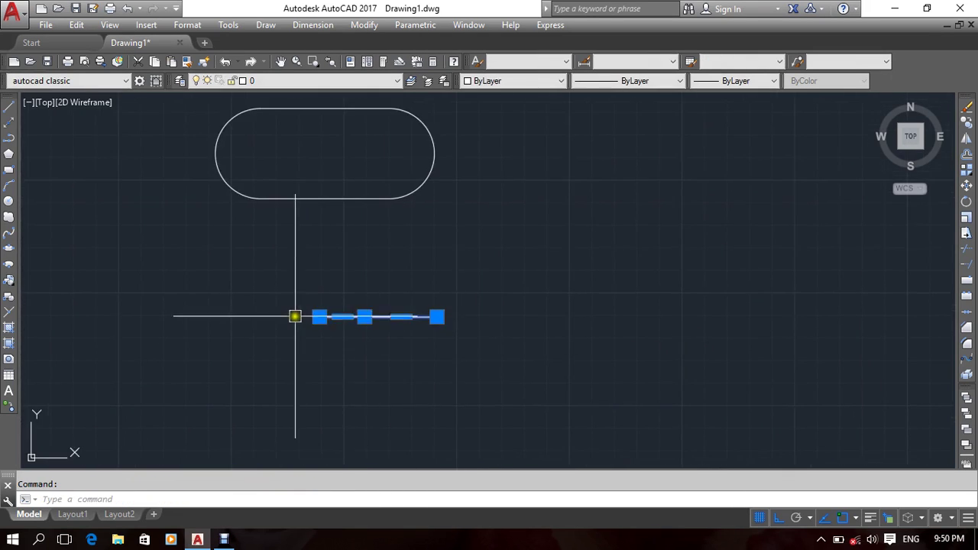
{"action": "scroll", "coordinate": [295, 317], "scroll_direction": "up", "scroll_amount": 6}
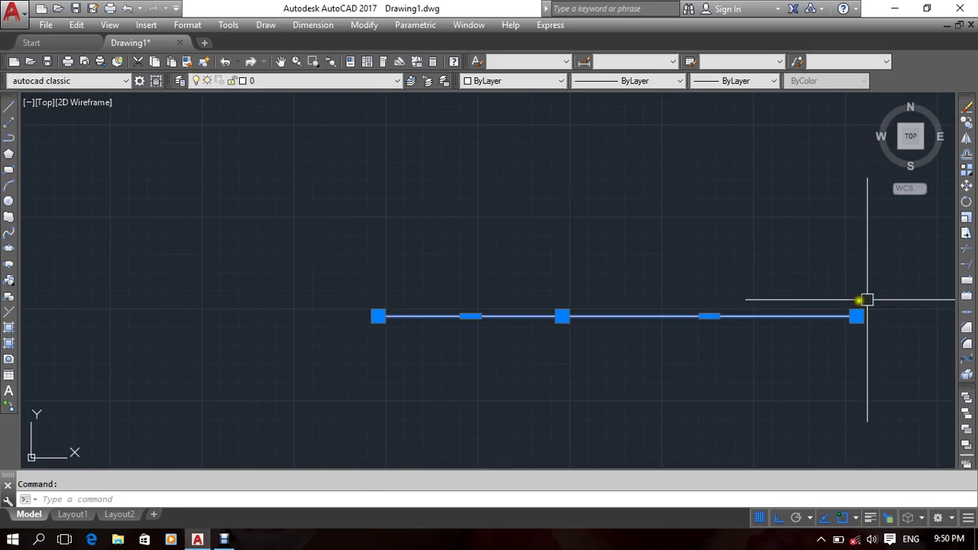
{"action": "key", "text": "Escape"}
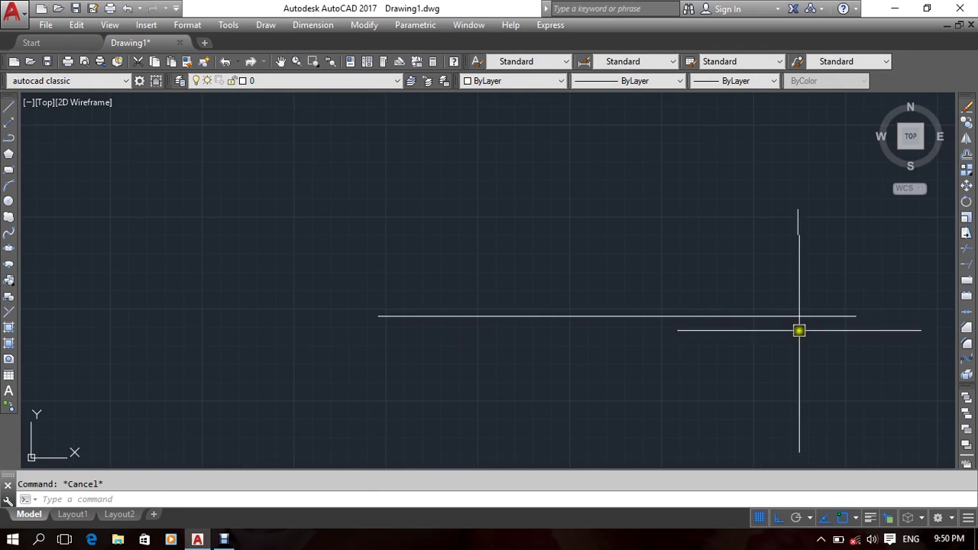
Draw four vertical lines rising from the polyline's ends, vertex and midpoints.
{"action": "type", "text": "l"}
{"action": "key", "text": "Return"}
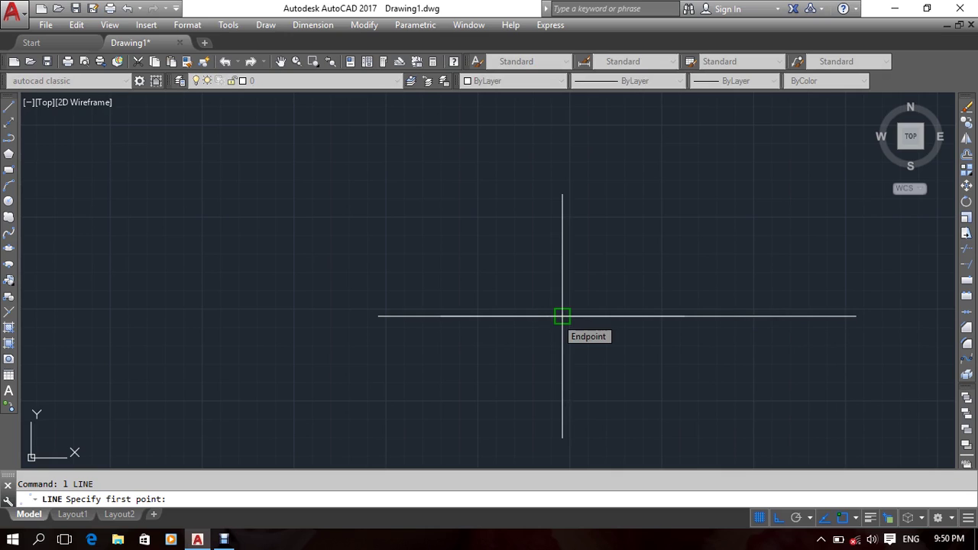
{"action": "left_click", "coordinate": [562, 315]}
{"action": "left_click", "coordinate": [562, 198]}
{"action": "key", "text": "Return"}
{"action": "key", "text": "Return"}
{"action": "middle_click_drag", "start_coordinate": [849, 320], "coordinate": [774, 331]}
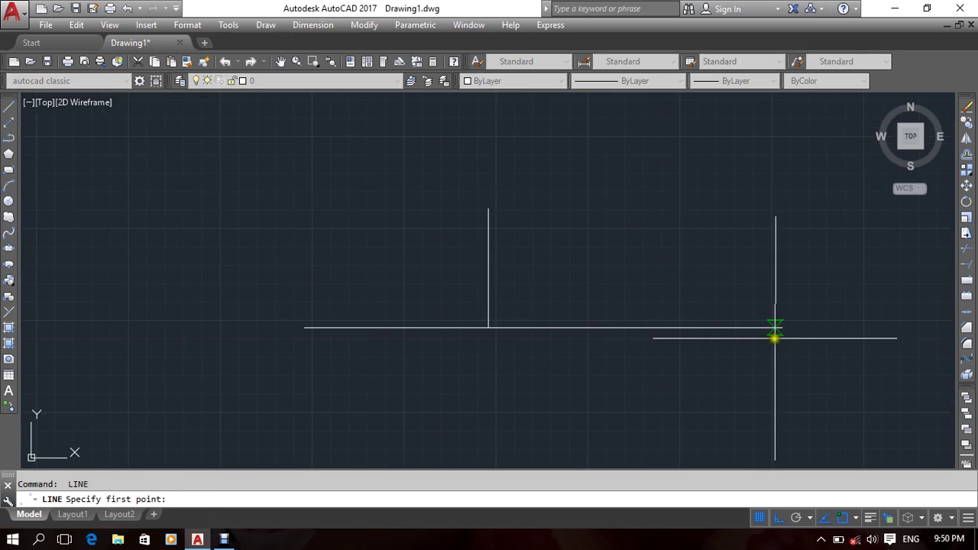
{"action": "left_click", "coordinate": [782, 327]}
{"action": "left_click", "coordinate": [782, 176]}
{"action": "key", "text": "Return"}
{"action": "key", "text": "Return"}
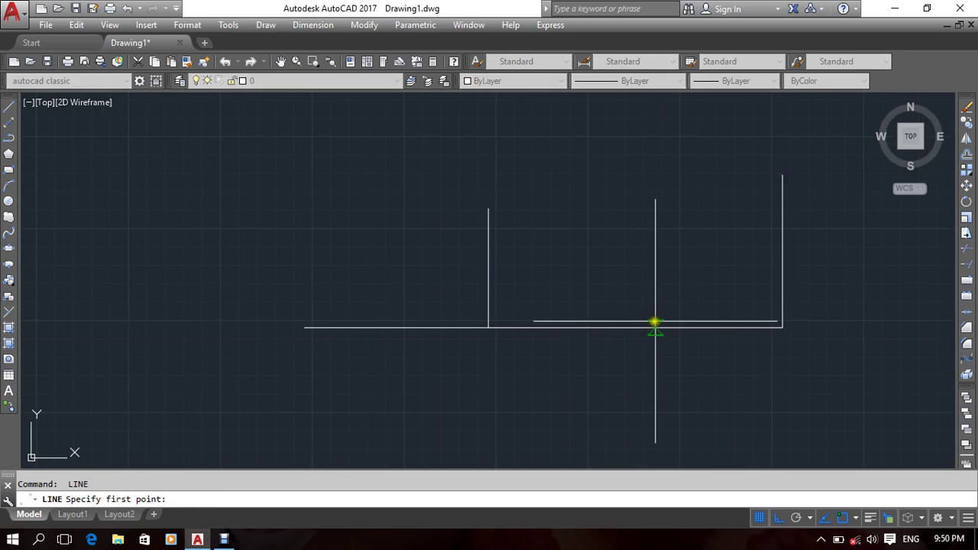
{"action": "left_click", "coordinate": [635, 327]}
{"action": "left_click", "coordinate": [635, 204]}
{"action": "key", "text": "Return"}
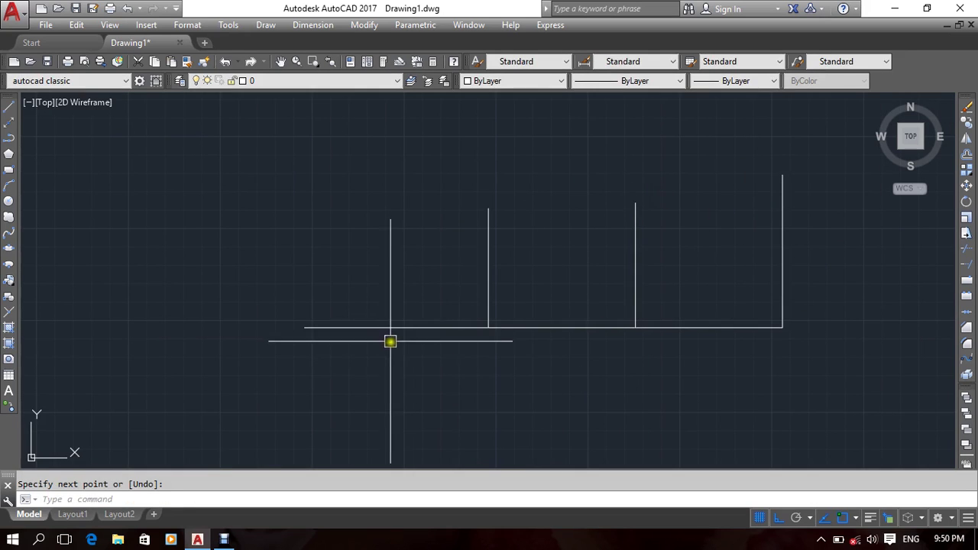
{"action": "key", "text": "Return"}
{"action": "left_click", "coordinate": [396, 327]}
{"action": "left_click", "coordinate": [397, 166]}
{"action": "key", "text": "Return"}
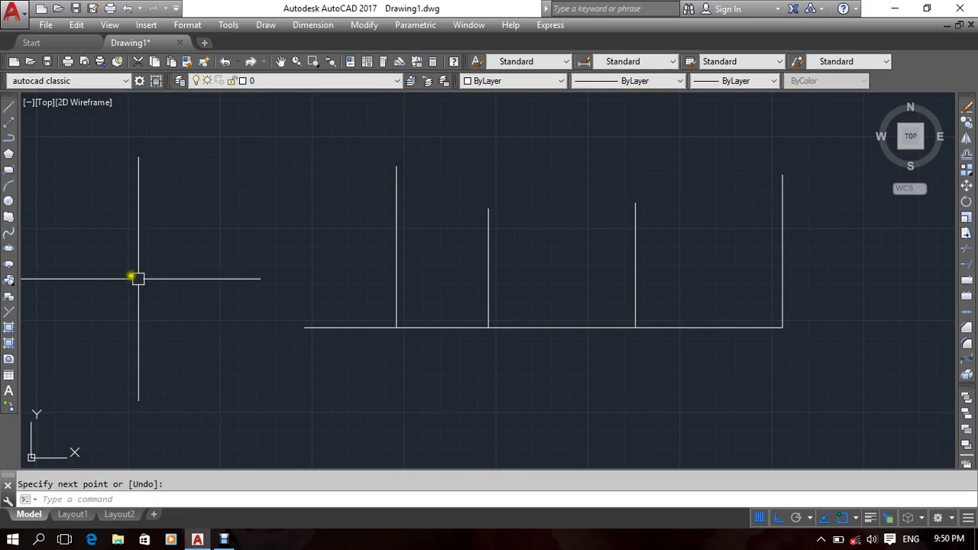
Crossing-window select the base polyline, then all the lines and the polyline together.
{"action": "key", "text": "Escape"}
{"action": "left_click", "coordinate": [601, 313]}
{"action": "left_click", "coordinate": [553, 375]}
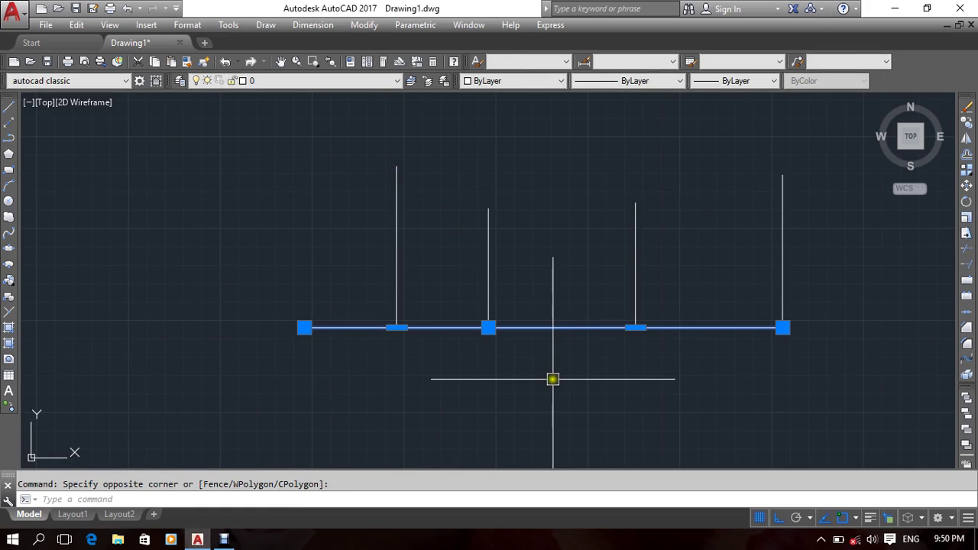
{"action": "key", "text": "Escape"}
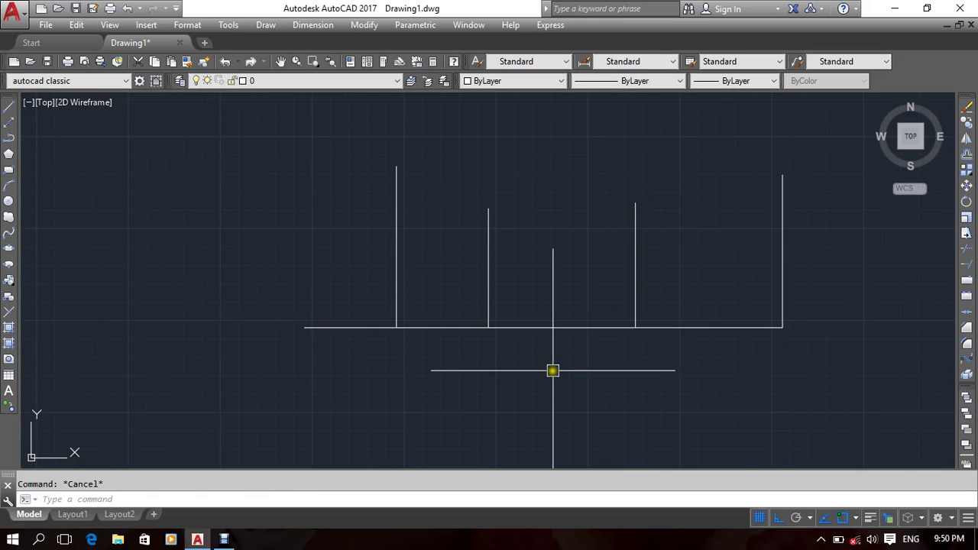
{"action": "scroll", "coordinate": [552, 380], "scroll_direction": "down", "scroll_amount": 3}
{"action": "left_click", "coordinate": [742, 309]}
{"action": "left_click", "coordinate": [452, 380]}
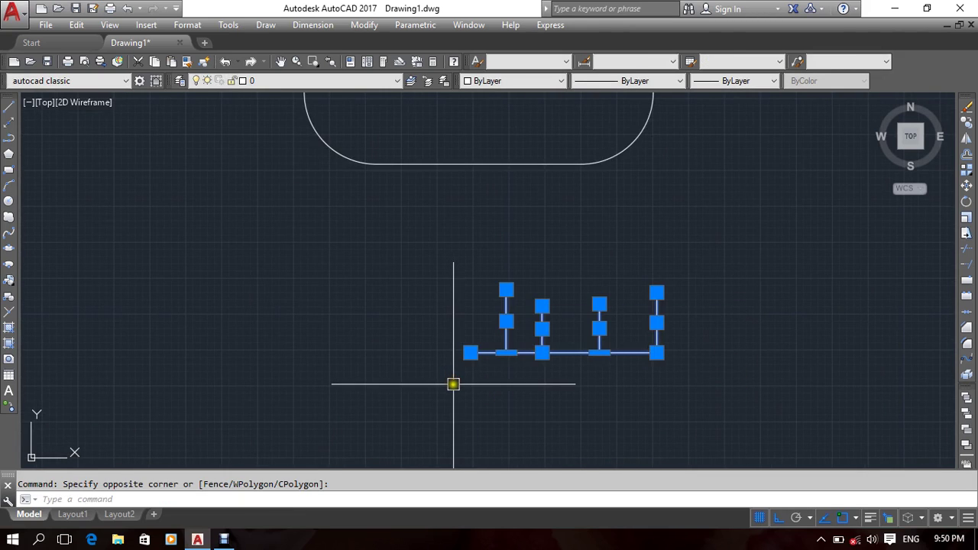
Erase the vertical lines and base polyline, then draw a six-vertex stepped polyline.
{"action": "key", "text": "Delete"}
{"action": "mouse_move", "coordinate": [453, 384]}
{"action": "middle_mouse_down"}
{"action": "mouse_move", "coordinate": [447, 343]}
{"action": "mouse_move", "coordinate": [423, 353]}
{"action": "mouse_move", "coordinate": [398, 343]}
{"action": "mouse_move", "coordinate": [303, 428]}
{"action": "mouse_move", "coordinate": [276, 334]}
{"action": "middle_mouse_up"}
{"action": "type", "text": "pl"}
{"action": "key", "text": "Return"}
{"action": "left_click", "coordinate": [277, 334]}
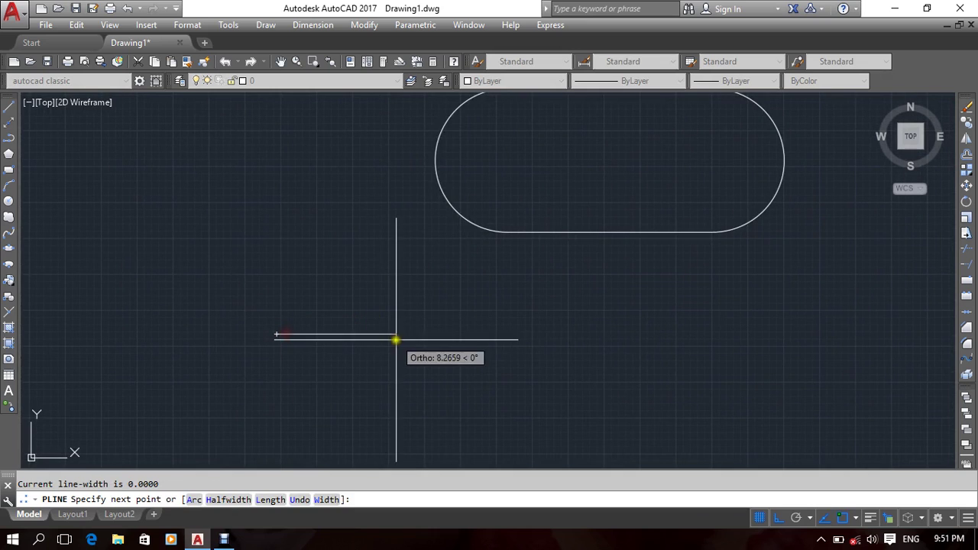
{"action": "left_click", "coordinate": [457, 334]}
{"action": "left_click", "coordinate": [517, 406]}
{"action": "left_click", "coordinate": [608, 365]}
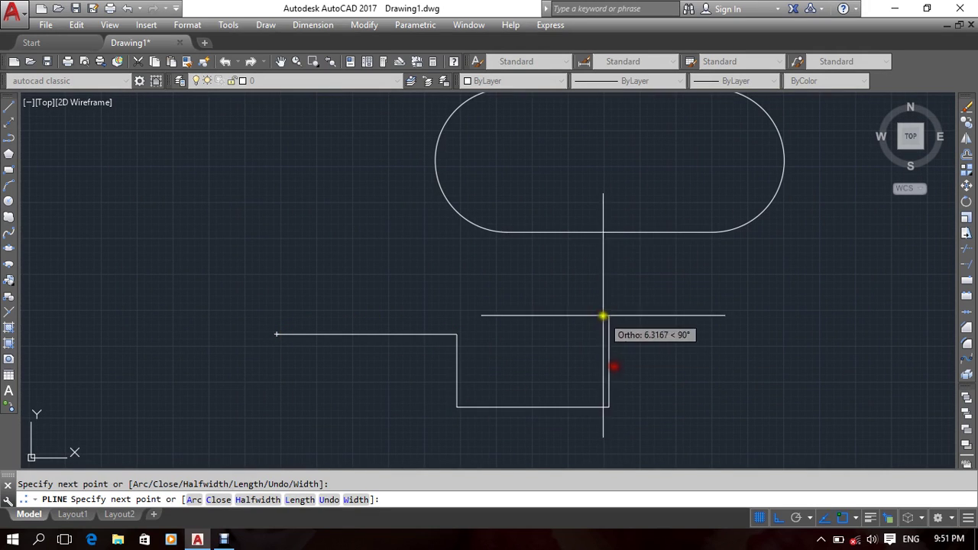
{"action": "left_click", "coordinate": [605, 315]}
{"action": "left_click", "coordinate": [774, 317]}
{"action": "key", "text": "Return"}
Window-select the stepped polyline and delete it.
{"action": "middle_click_drag", "start_coordinate": [727, 357], "coordinate": [718, 354]}
{"action": "left_click", "coordinate": [718, 354]}
{"action": "left_click", "coordinate": [393, 430]}
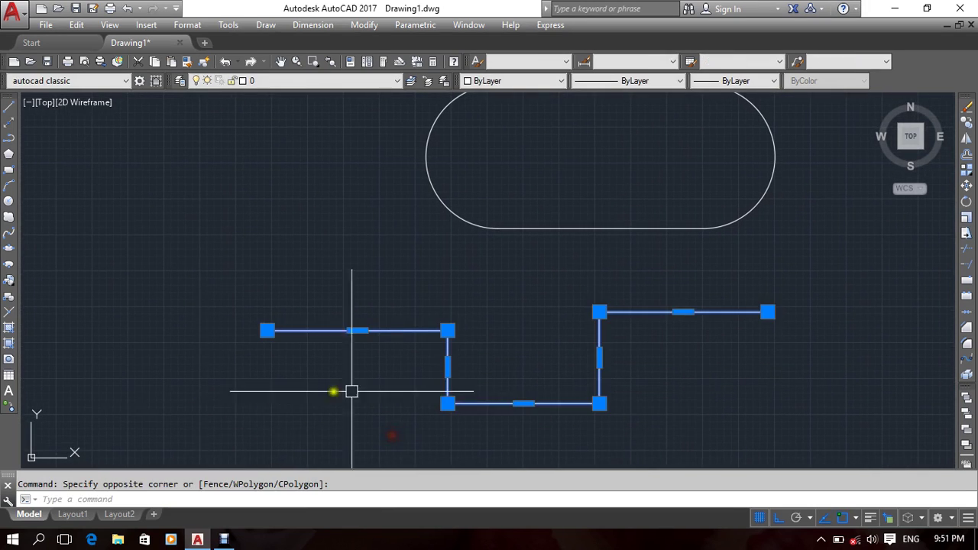
{"action": "middle_click_drag", "start_coordinate": [349, 390], "coordinate": [356, 380]}
{"action": "key", "text": "Delete"}
Window-select the two remaining shapes and delete them, leaving the drawing empty.
{"action": "scroll", "coordinate": [521, 369], "scroll_direction": "down", "scroll_amount": 2}
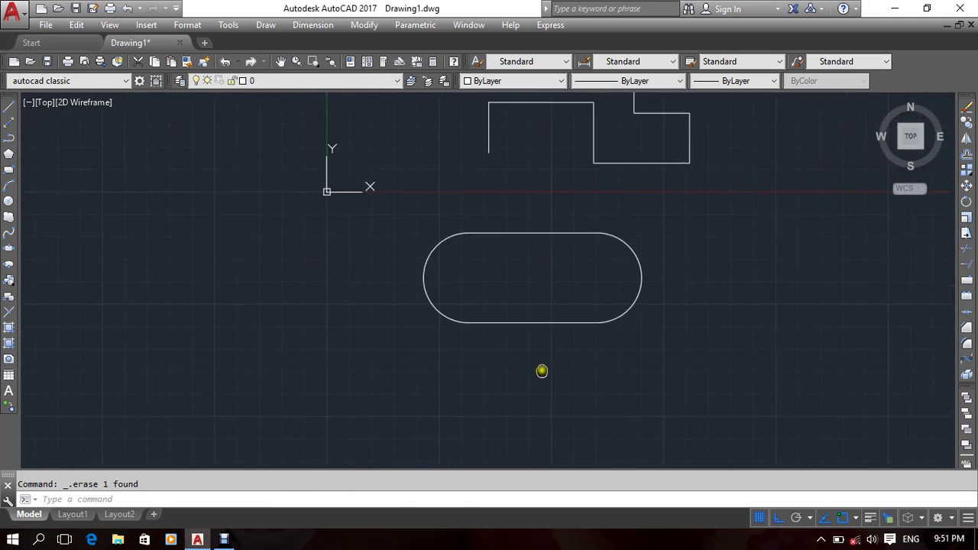
{"action": "scroll", "coordinate": [548, 368], "scroll_direction": "down", "scroll_amount": 4}
{"action": "left_click", "coordinate": [657, 198]}
{"action": "left_click", "coordinate": [507, 356]}
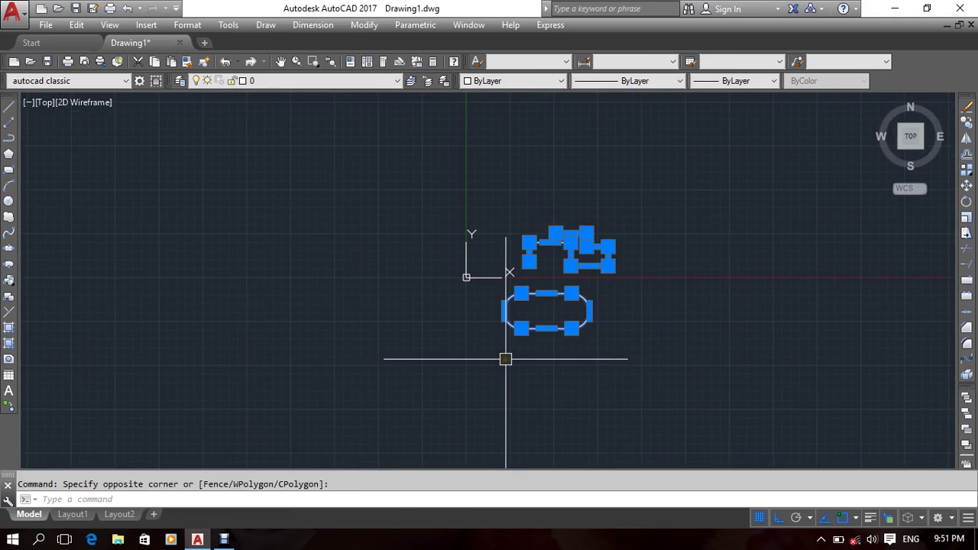
{"action": "key", "text": "Delete"}
{"action": "scroll", "coordinate": [393, 341], "scroll_direction": "down", "scroll_amount": 2}
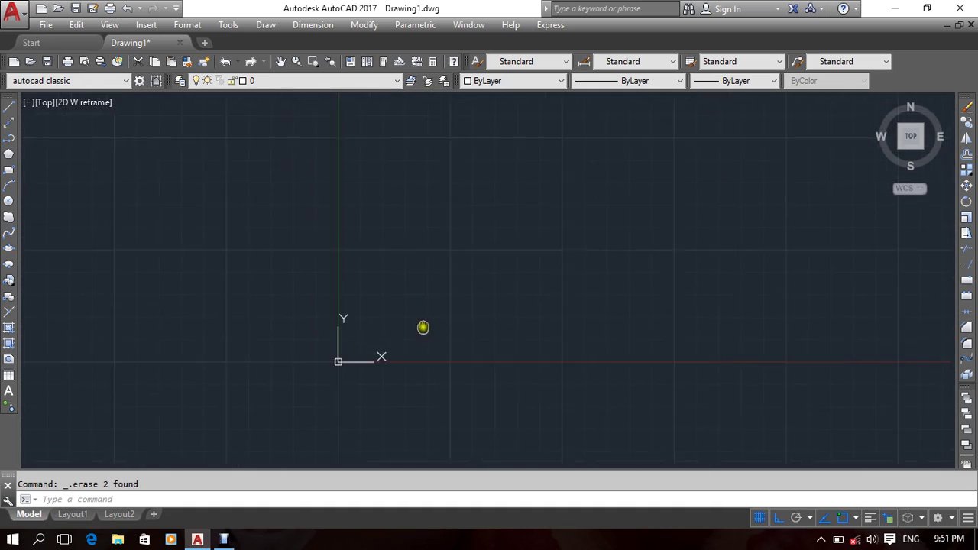
{"action": "middle_click_drag", "start_coordinate": [421, 328], "coordinate": [393, 329]}
Start Helix from the Draw menu, cancelling a first base point and restarting the command.
{"action": "scroll", "coordinate": [393, 329], "scroll_direction": "down", "scroll_amount": 2}
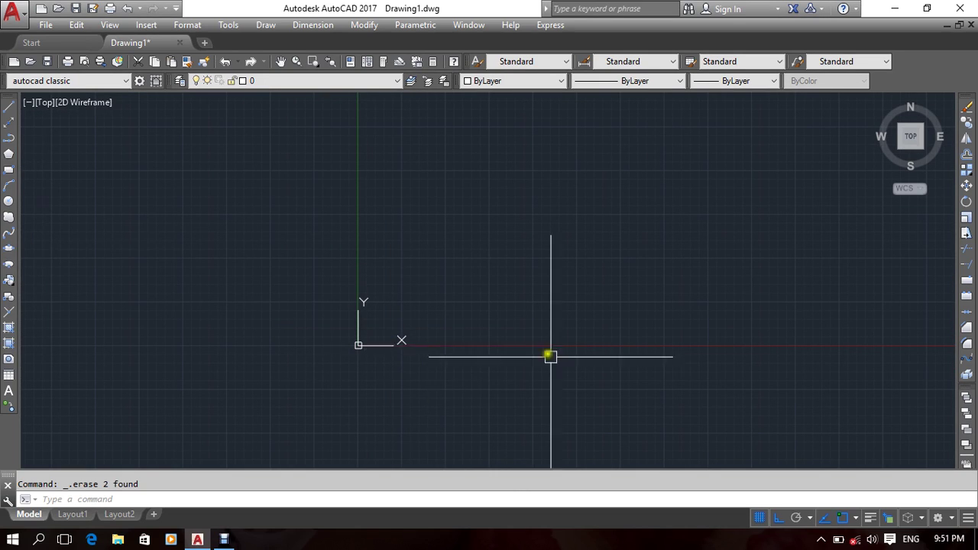
{"action": "left_click", "coordinate": [266, 24]}
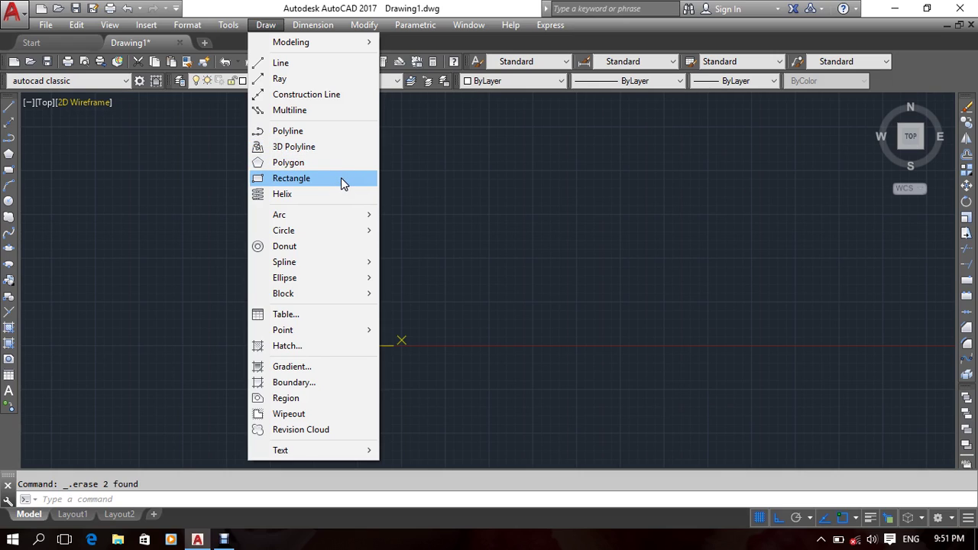
{"action": "left_click", "coordinate": [581, 194]}
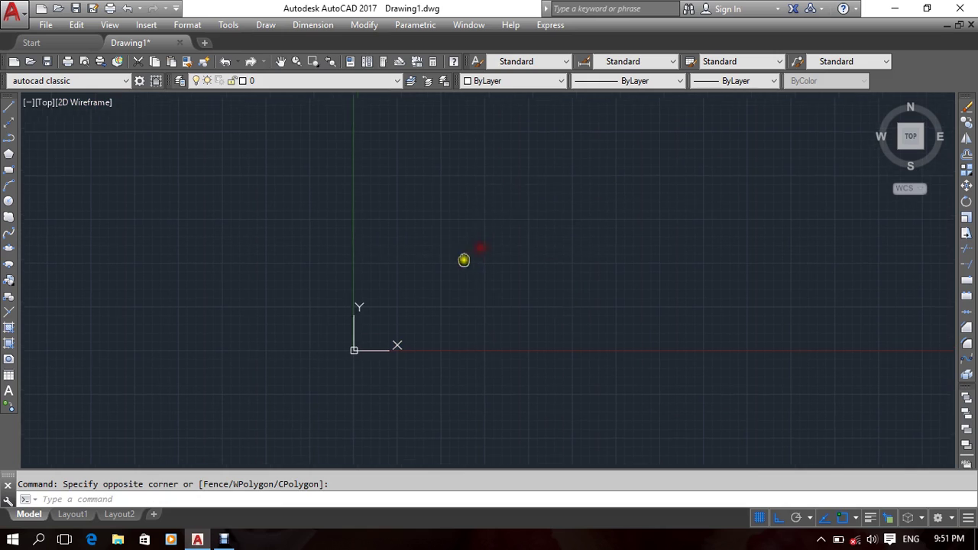
{"action": "mouse_move", "coordinate": [451, 262]}
{"action": "middle_mouse_down"}
{"action": "mouse_move", "coordinate": [498, 265]}
{"action": "mouse_move", "coordinate": [500, 273]}
{"action": "middle_mouse_up"}
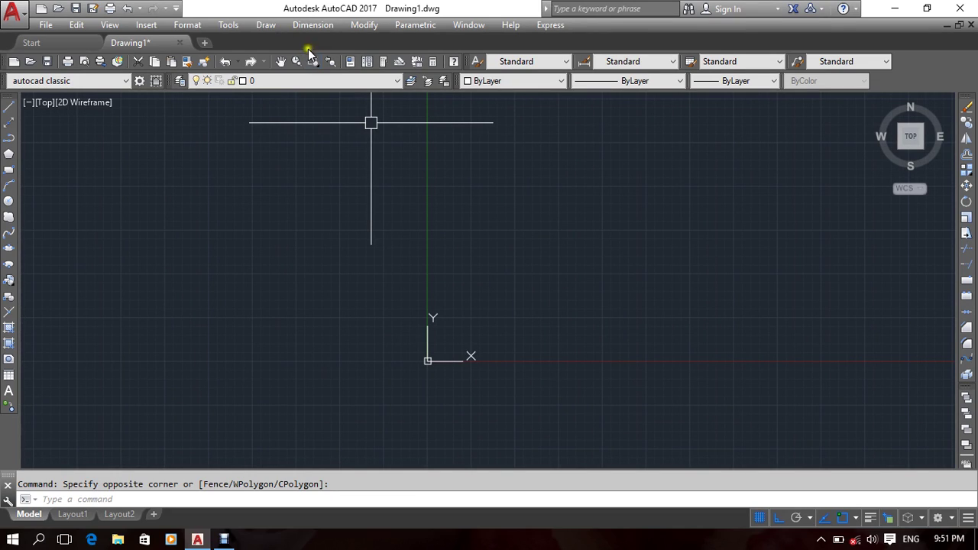
{"action": "mouse_move", "coordinate": [548, 160]}
{"action": "middle_mouse_down"}
{"action": "mouse_move", "coordinate": [458, 185]}
{"action": "mouse_move", "coordinate": [420, 180]}
{"action": "middle_mouse_up"}
{"action": "left_click", "coordinate": [266, 25]}
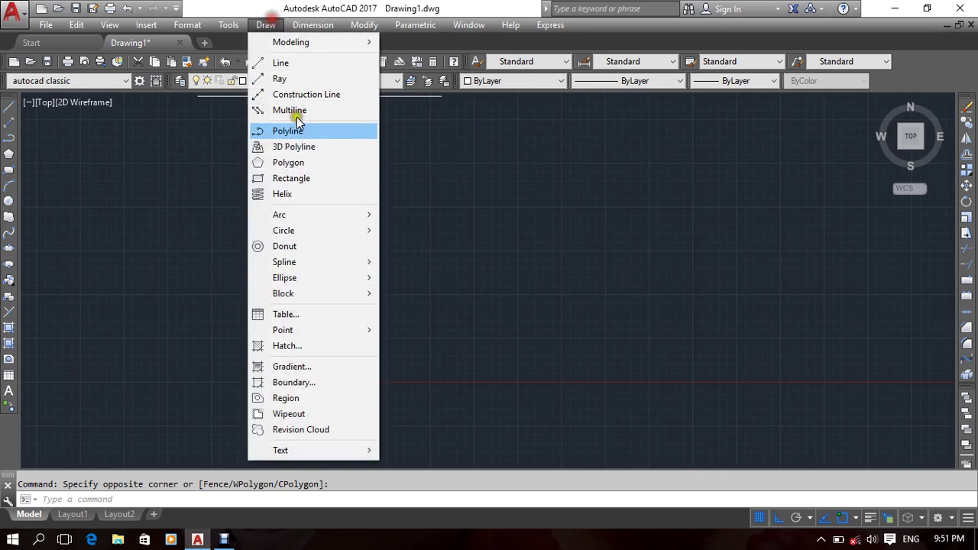
{"action": "key", "text": "Escape"}
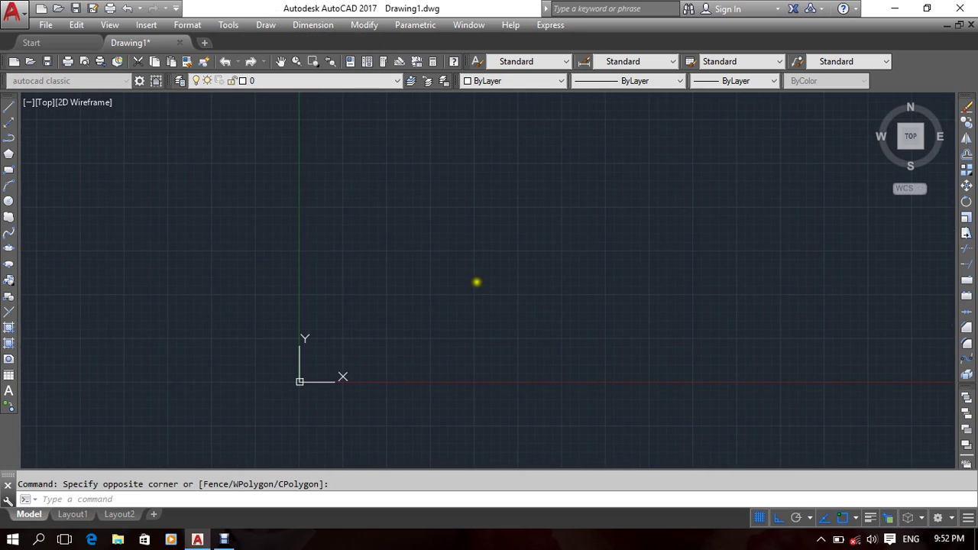
{"action": "middle_click_drag", "start_coordinate": [457, 280], "coordinate": [341, 247]}
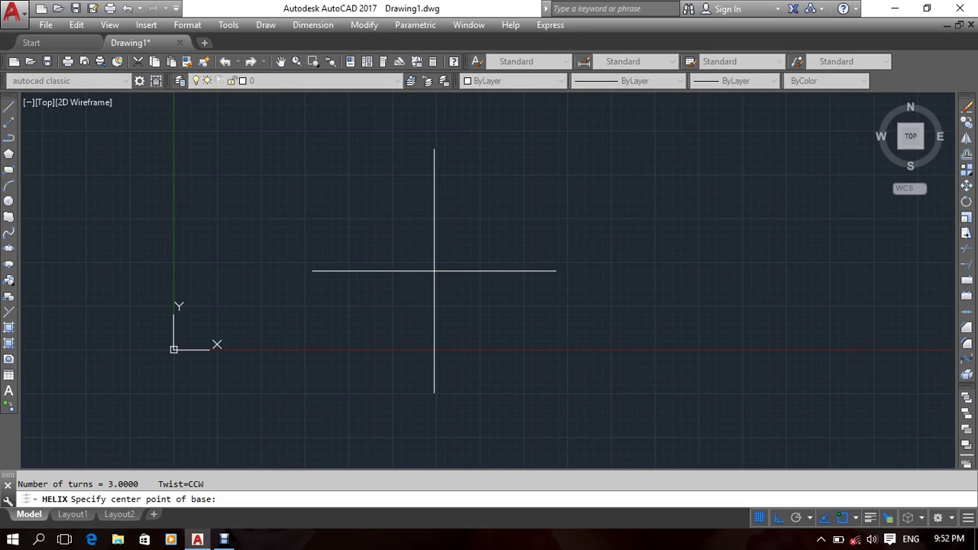
{"action": "left_click", "coordinate": [496, 256]}
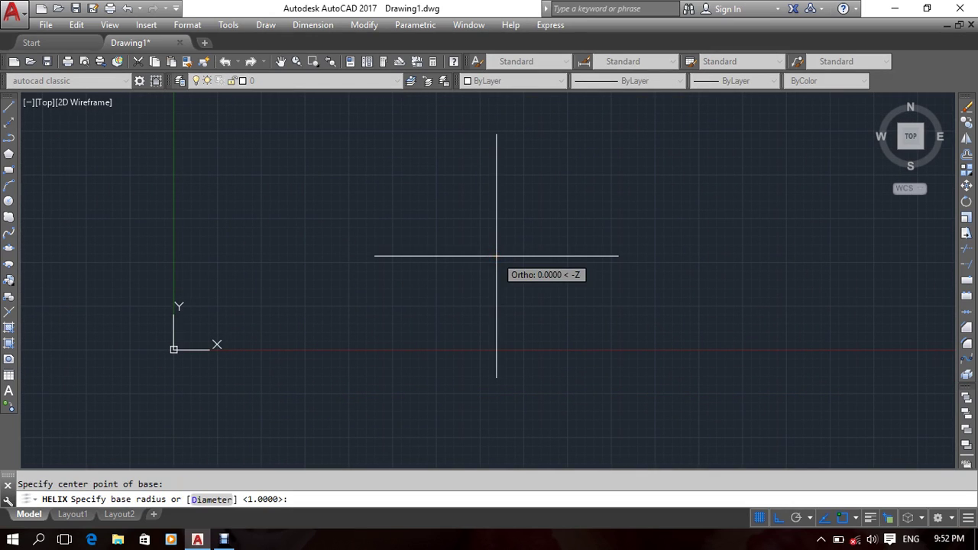
{"action": "key", "text": "Escape"}
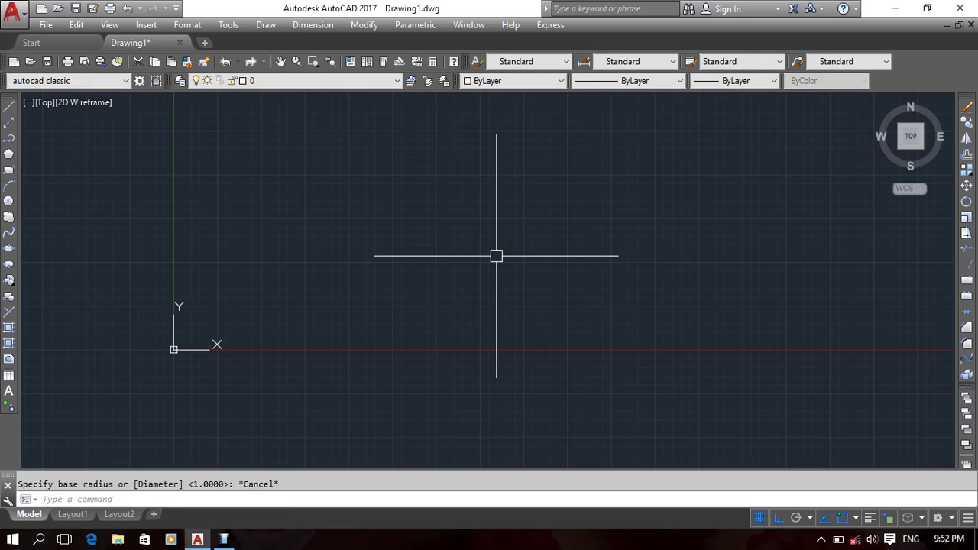
{"action": "key", "text": "Return"}
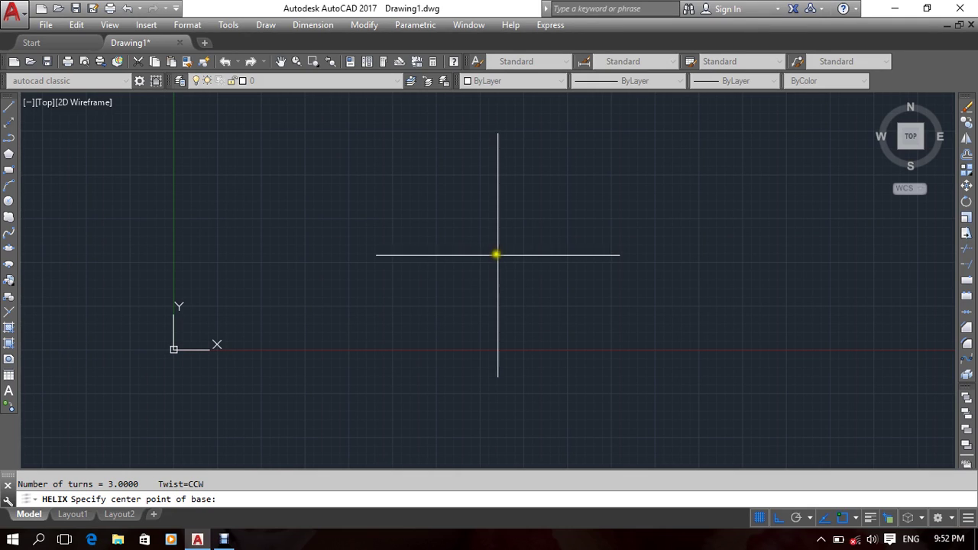
Pick the helix base centre, set base and top radius 5, 10 turns and height 20.
{"action": "middle_click_drag", "start_coordinate": [416, 295], "coordinate": [433, 284]}
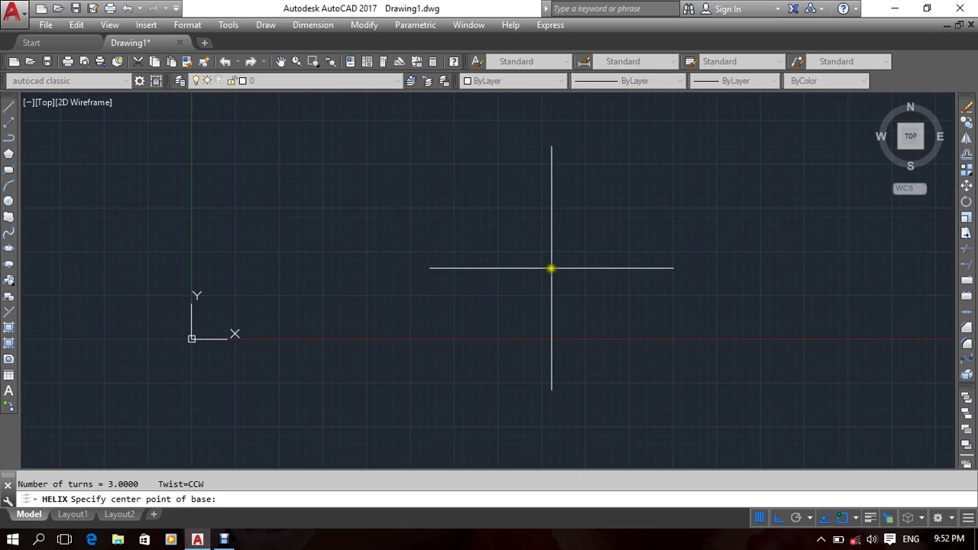
{"action": "left_click", "coordinate": [574, 260]}
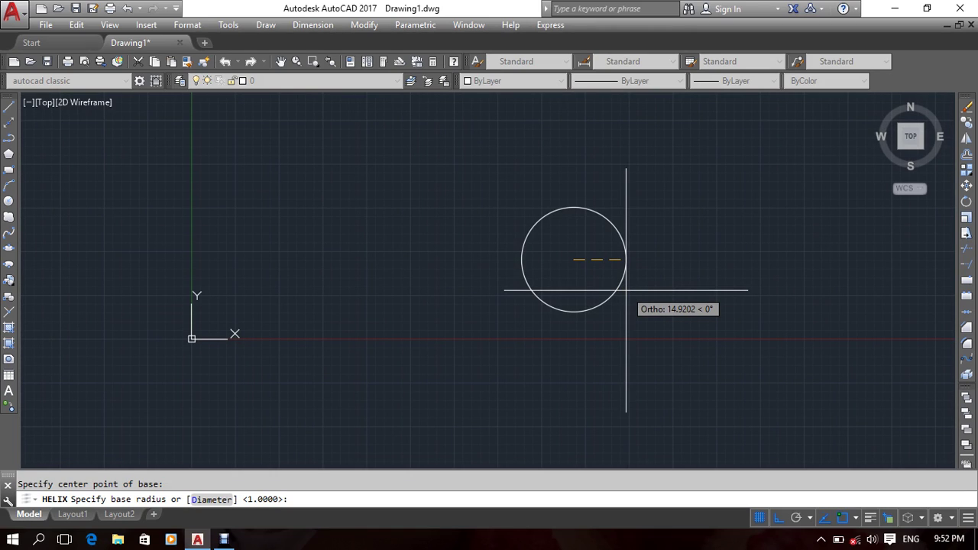
{"action": "type", "text": "5"}
{"action": "key", "text": "Return"}
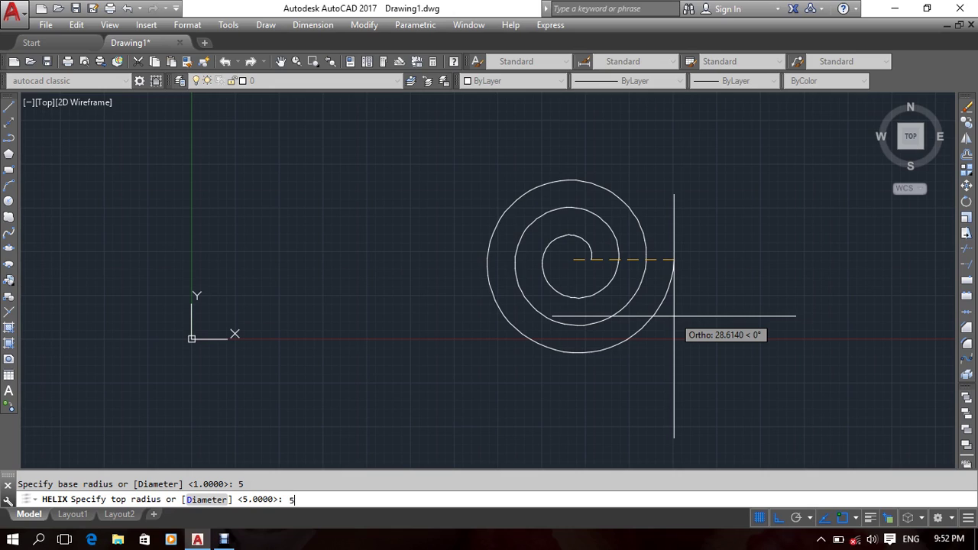
{"action": "key", "text": "Return"}
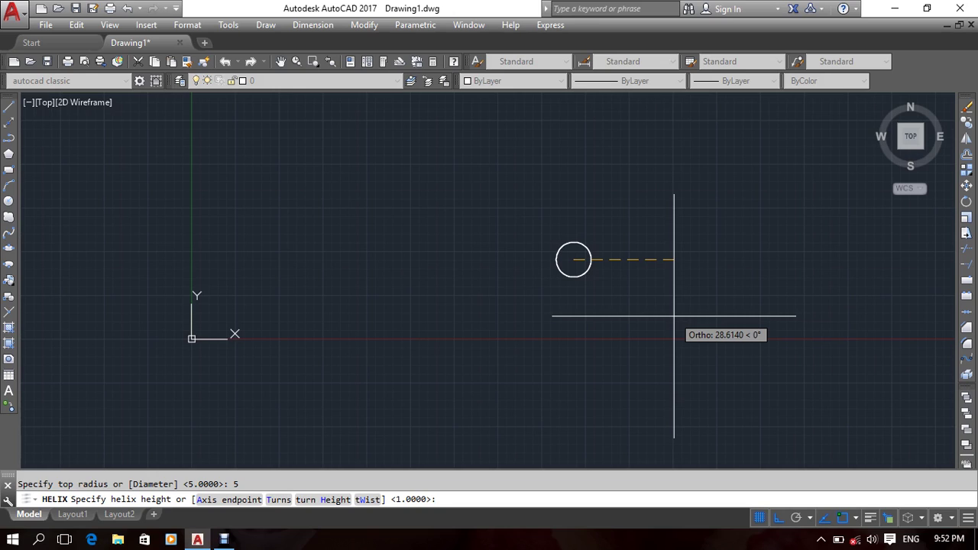
{"action": "left_click", "coordinate": [280, 499]}
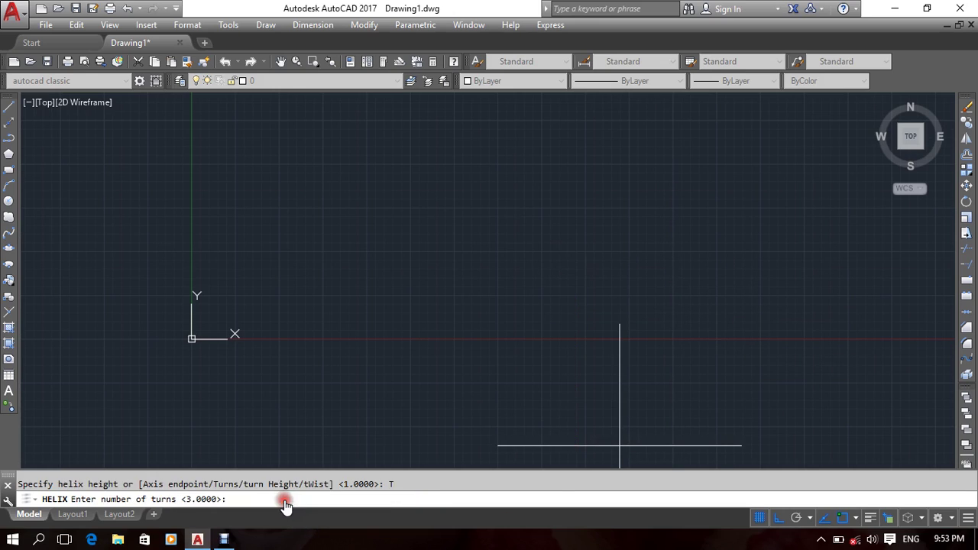
{"action": "type", "text": "1"}
{"action": "type", "text": "0"}
{"action": "key", "text": "Return"}
{"action": "type", "text": "20"}
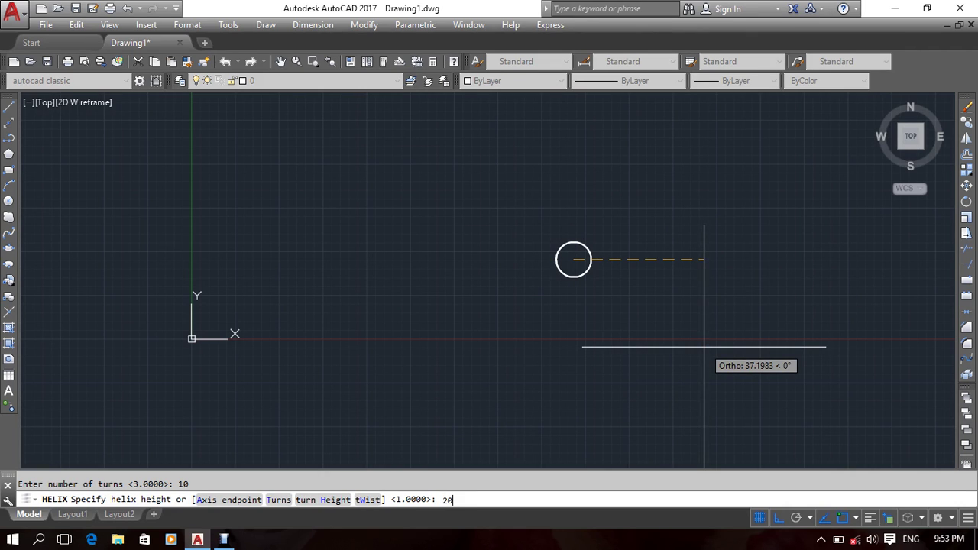
{"action": "key", "text": "Return"}
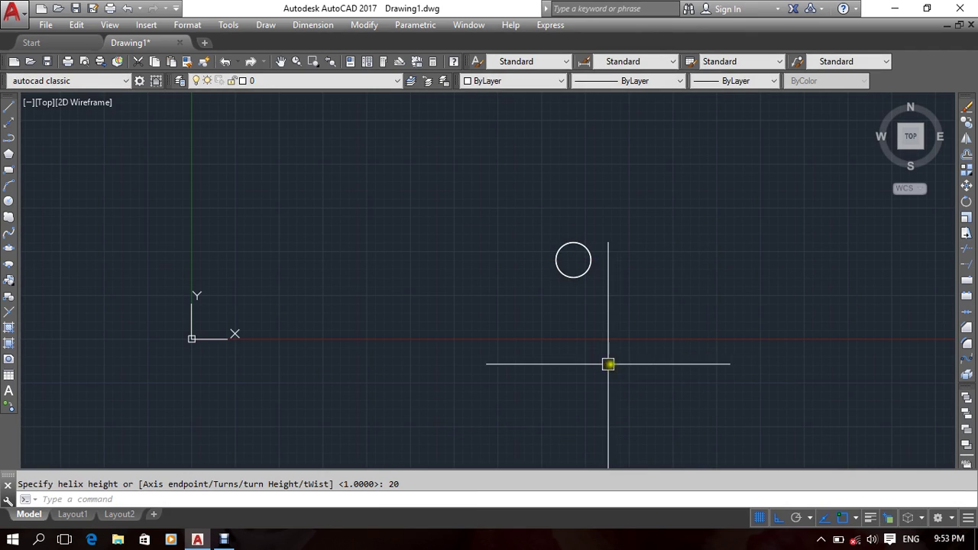
{"action": "mouse_move", "coordinate": [606, 362]}
{"action": "middle_mouse_down", "text": "shift"}
{"action": "mouse_move", "coordinate": [649, 284]}
{"action": "mouse_move", "coordinate": [659, 207]}
{"action": "middle_mouse_up", "text": "shift"}
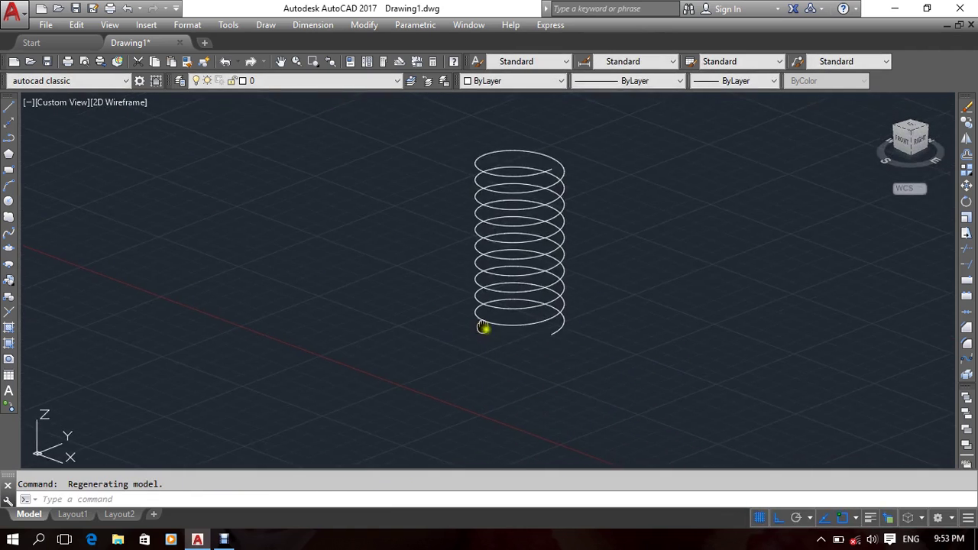
Draw a short line out from the helix's lower end.
{"action": "middle_click_drag", "start_coordinate": [568, 410], "coordinate": [531, 334], "text": "shift"}
{"action": "scroll", "coordinate": [649, 353], "scroll_direction": "up", "scroll_amount": 3}
{"action": "mouse_move", "coordinate": [649, 354]}
{"action": "middle_mouse_down"}
{"action": "mouse_move", "coordinate": [681, 355]}
{"action": "mouse_move", "coordinate": [613, 325]}
{"action": "middle_mouse_up"}
{"action": "type", "text": "l"}
{"action": "key", "text": "Return"}
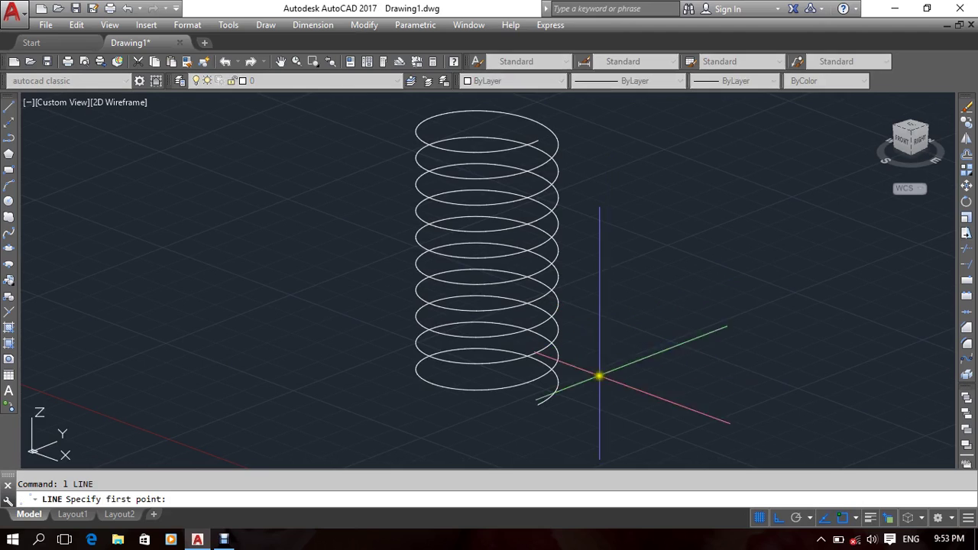
{"action": "left_click", "coordinate": [543, 402]}
{"action": "key", "text": "Escape"}
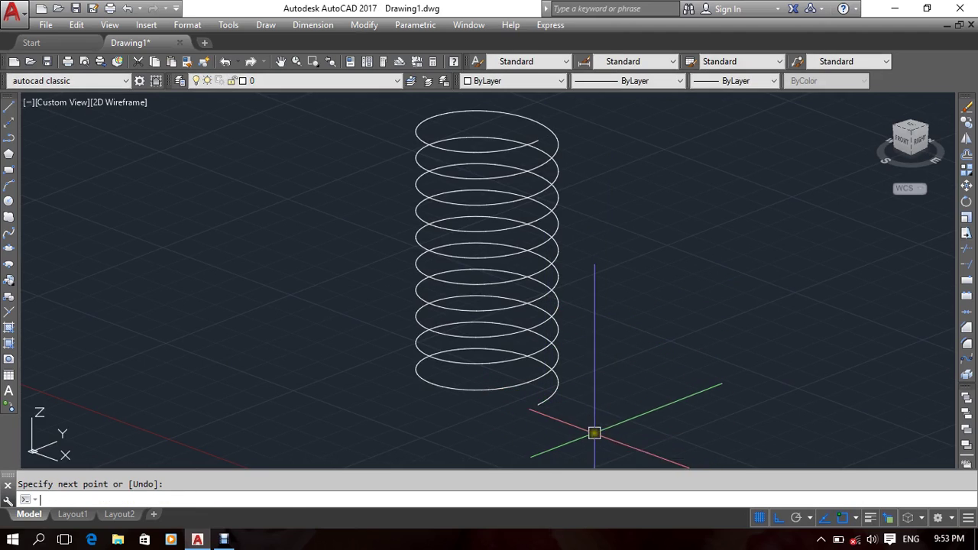
{"action": "left_click", "coordinate": [568, 415]}
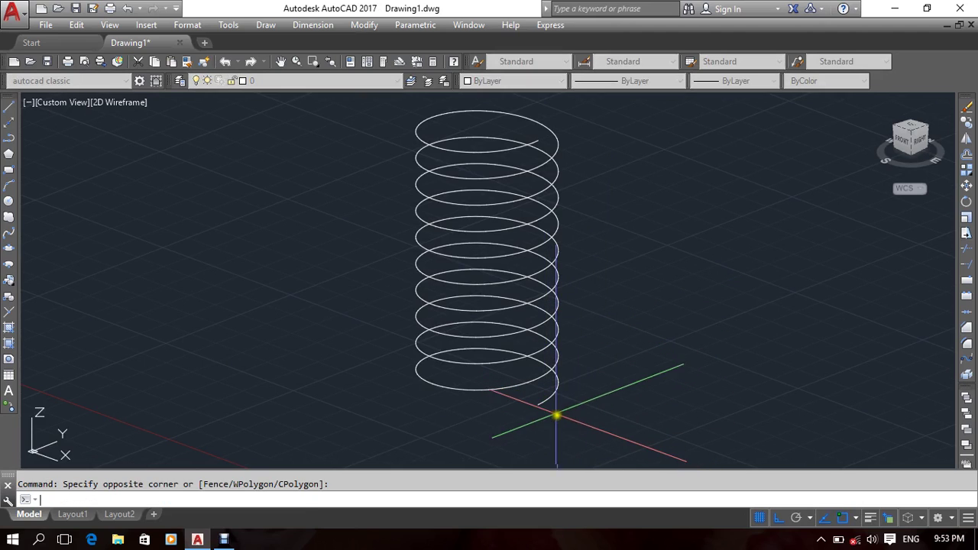
{"action": "key", "text": "Escape"}
{"action": "key", "text": "Return"}
{"action": "left_click", "coordinate": [543, 403]}
{"action": "middle_click_drag", "start_coordinate": [643, 403], "coordinate": [649, 395]}
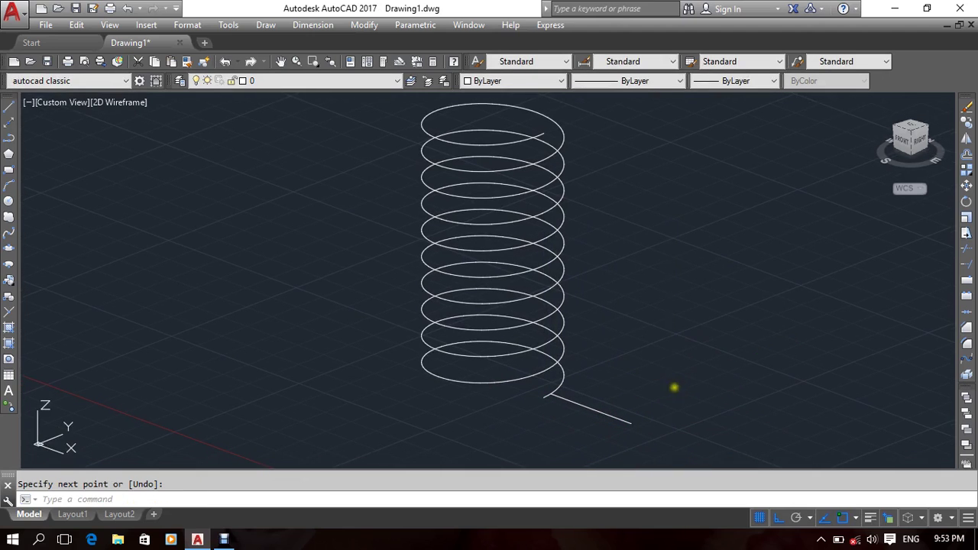
Path-array the short line along the helix.
{"action": "type", "text": "ar"}
{"action": "key", "text": "Return"}
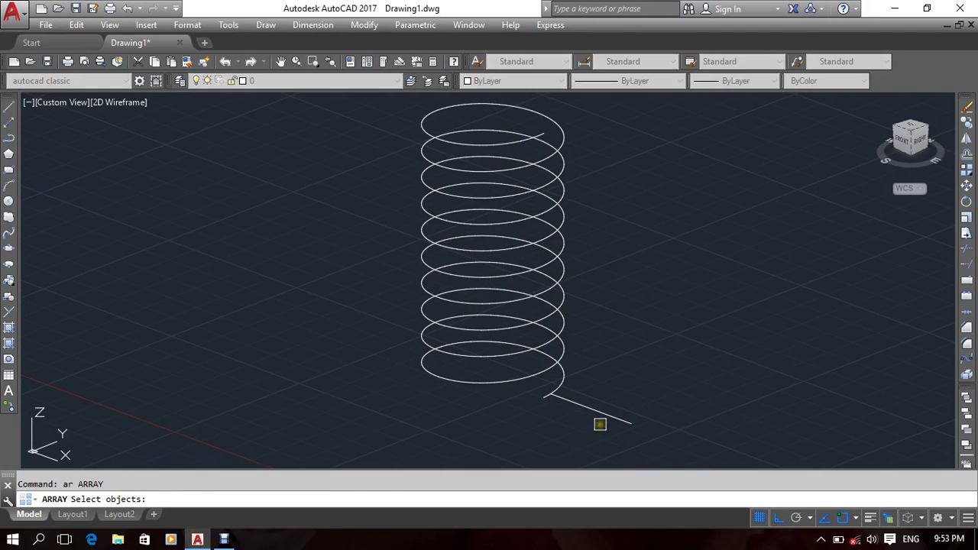
{"action": "left_click", "coordinate": [600, 413]}
{"action": "key", "text": "Return"}
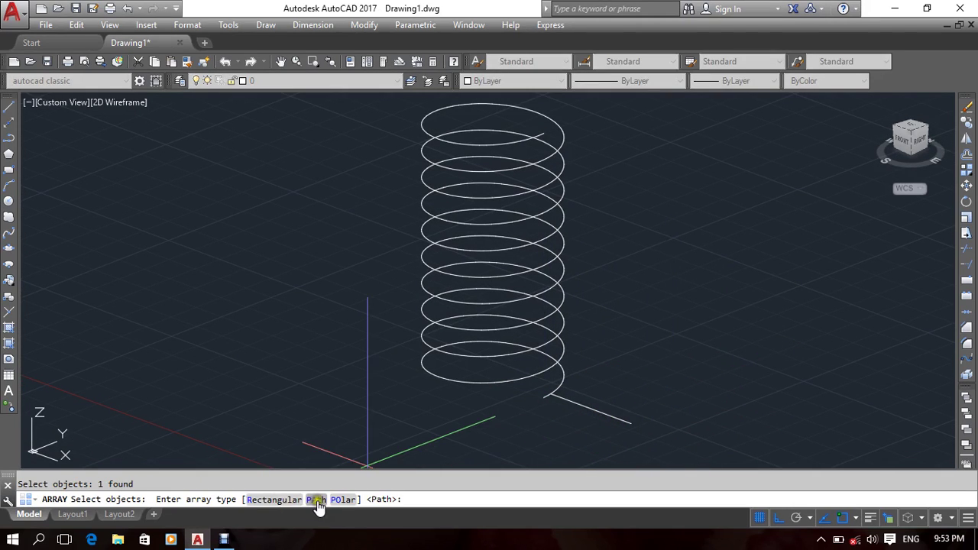
{"action": "left_click", "coordinate": [316, 500]}
{"action": "left_click", "coordinate": [458, 383]}
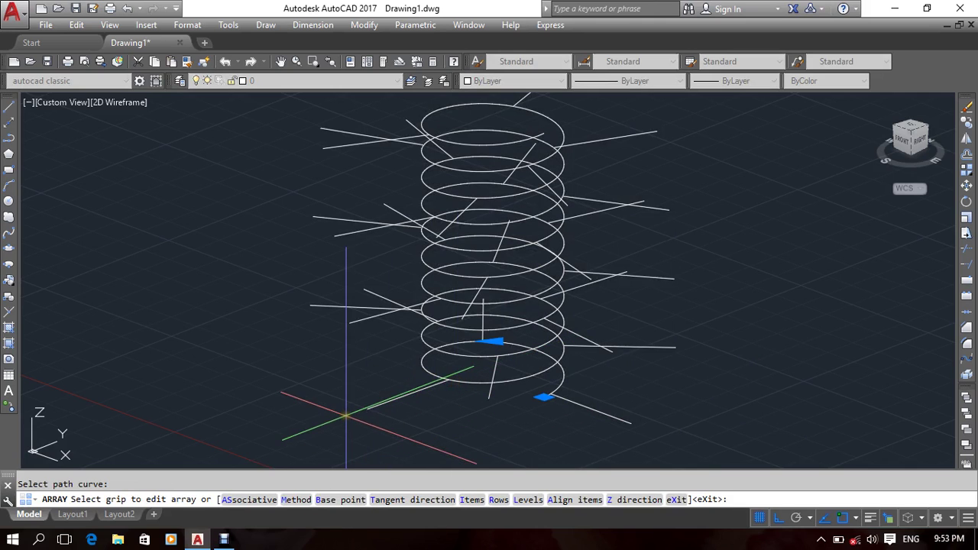
{"action": "scroll", "coordinate": [413, 348], "scroll_direction": "down", "scroll_amount": 4}
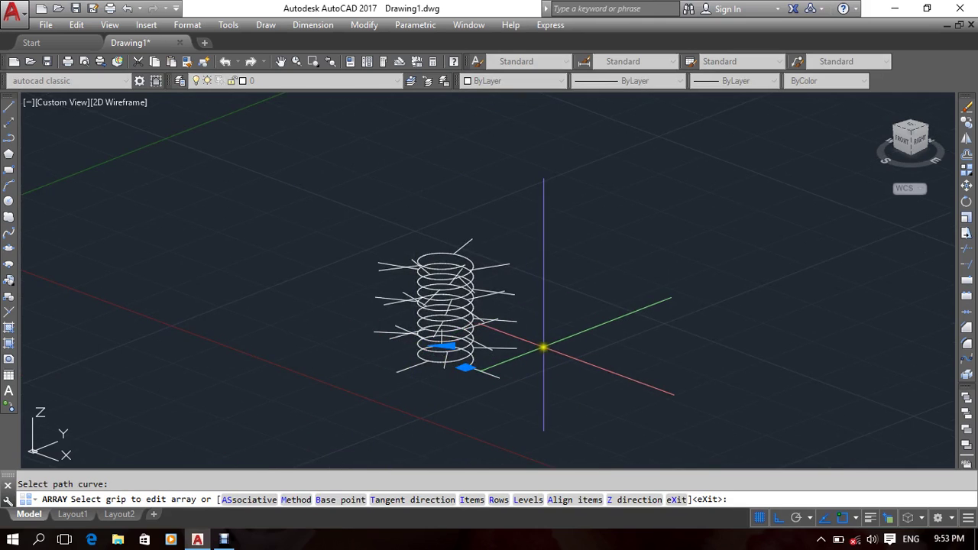
{"action": "mouse_move", "coordinate": [583, 313]}
{"action": "middle_mouse_down", "text": "shift"}
{"action": "mouse_move", "coordinate": [471, 395]}
{"action": "mouse_move", "coordinate": [299, 313]}
{"action": "mouse_move", "coordinate": [484, 343]}
{"action": "mouse_move", "coordinate": [596, 323]}
{"action": "mouse_move", "coordinate": [535, 324]}
{"action": "middle_mouse_up", "text": "shift"}
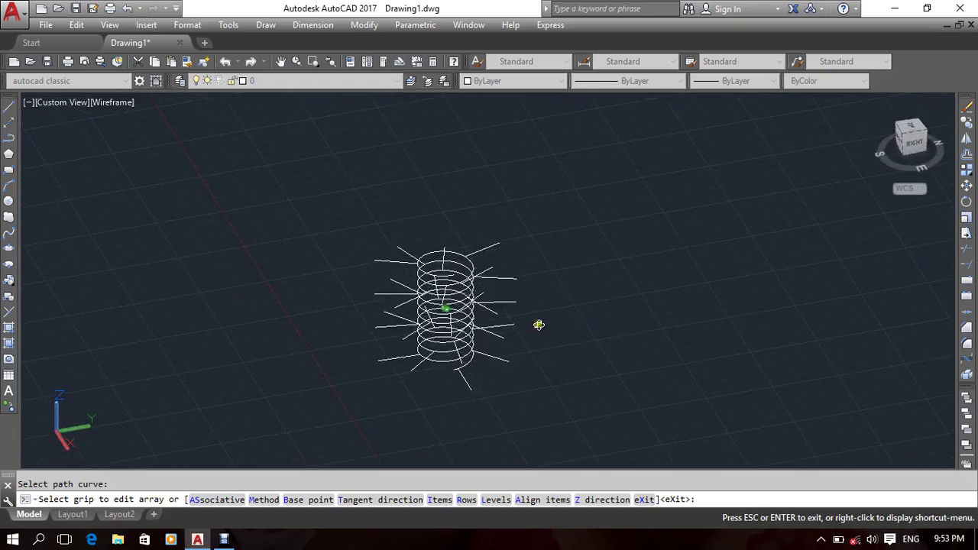
Exit array editing and delete the path array, leaving only the helix.
{"action": "key", "text": "Escape"}
{"action": "left_click", "coordinate": [534, 363]}
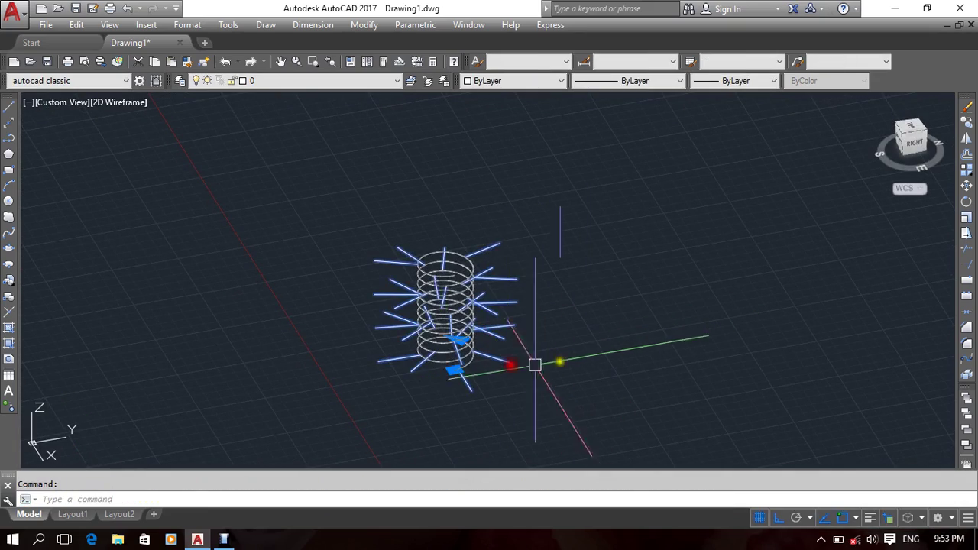
{"action": "key", "text": "Delete"}
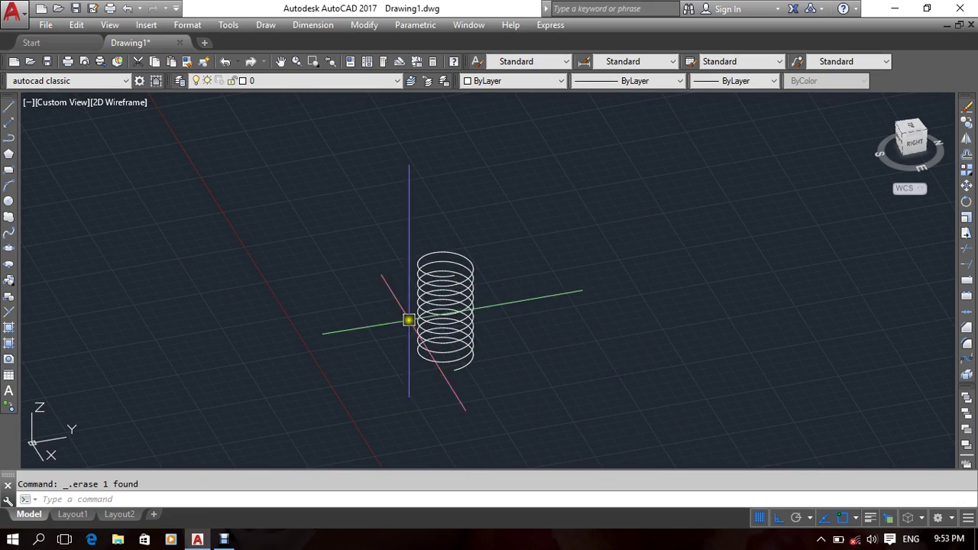
Switch to Top view and window-select and delete the remaining circle.
{"action": "left_click", "coordinate": [67, 102]}
{"action": "left_click", "coordinate": [99, 137]}
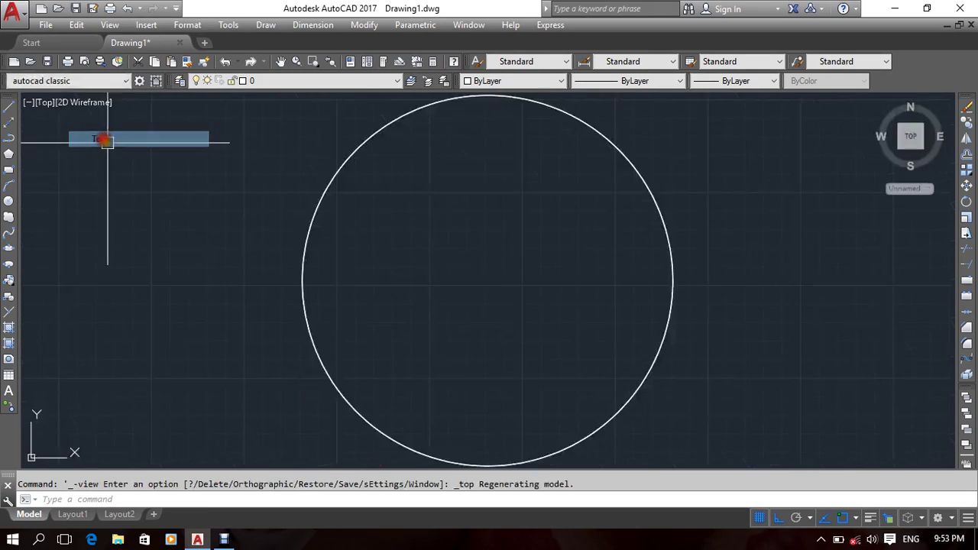
{"action": "left_click", "coordinate": [622, 290]}
{"action": "left_click", "coordinate": [384, 352]}
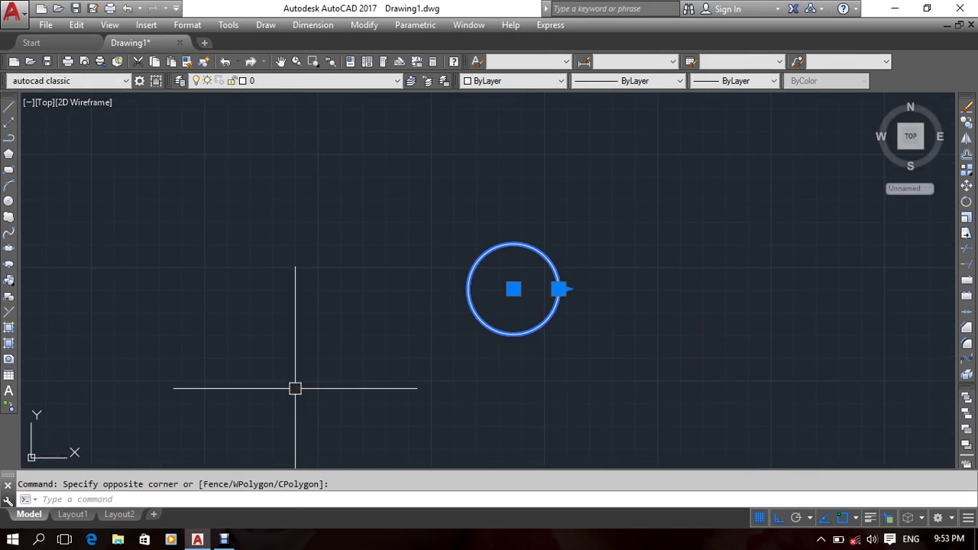
{"action": "key", "text": "Delete"}
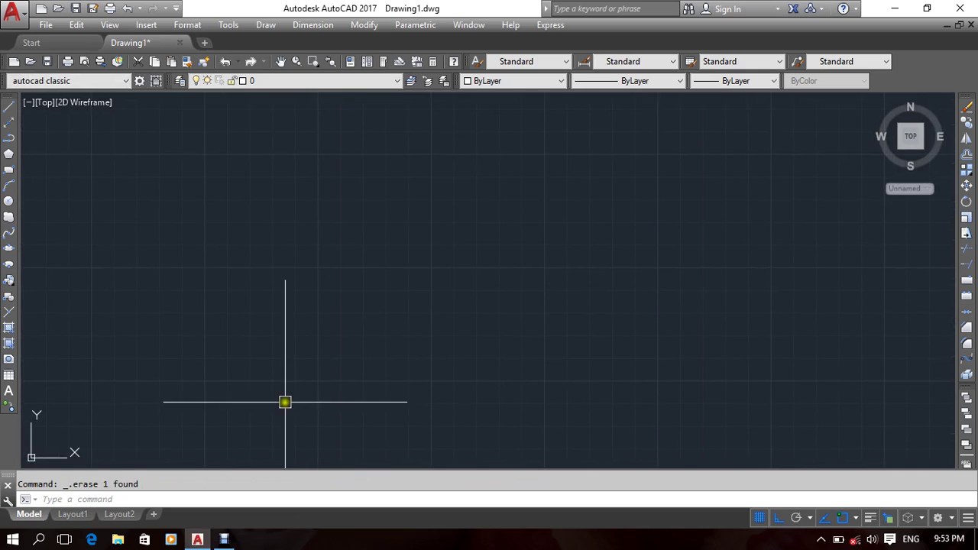
{"action": "middle_click_drag", "start_coordinate": [412, 406], "coordinate": [398, 367]}
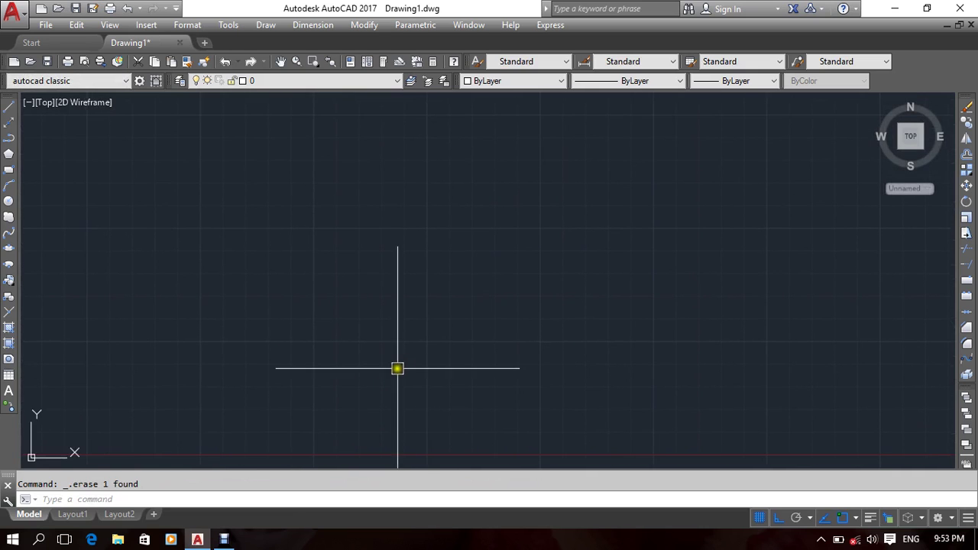
Draw an inner circle and a slightly larger outer circle on the same centre point.
{"action": "left_click", "coordinate": [269, 27]}
{"action": "mouse_move", "coordinate": [284, 230]}
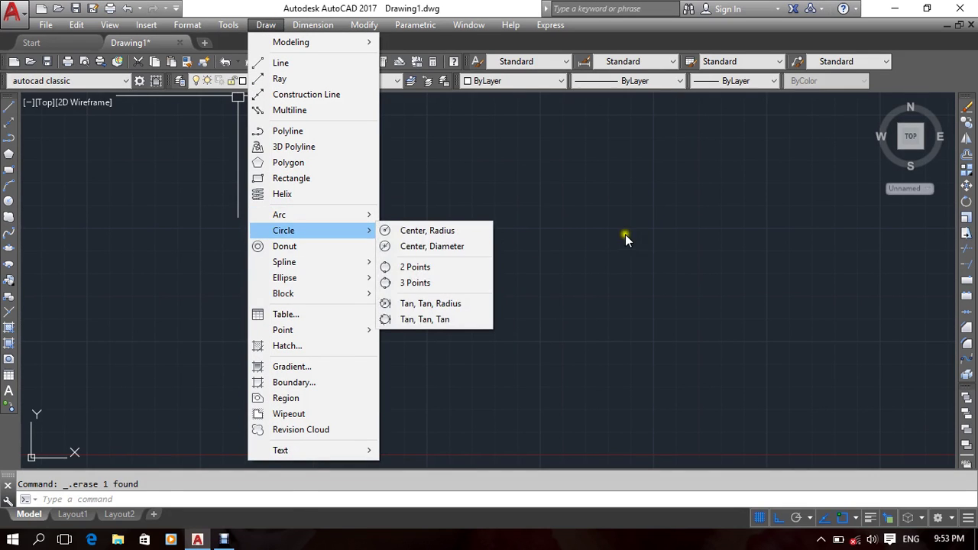
{"action": "left_click", "coordinate": [555, 265]}
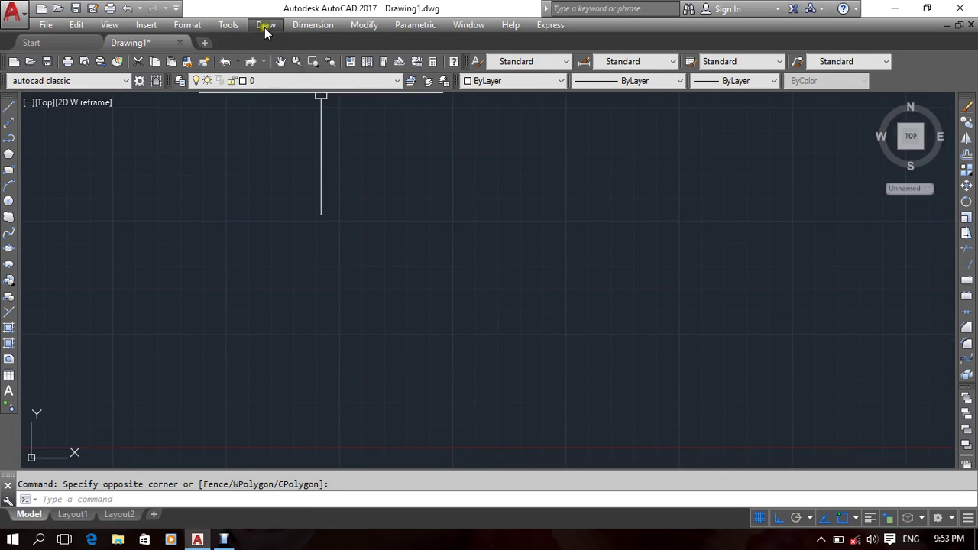
{"action": "left_click", "coordinate": [9, 201]}
{"action": "left_click", "coordinate": [394, 288]}
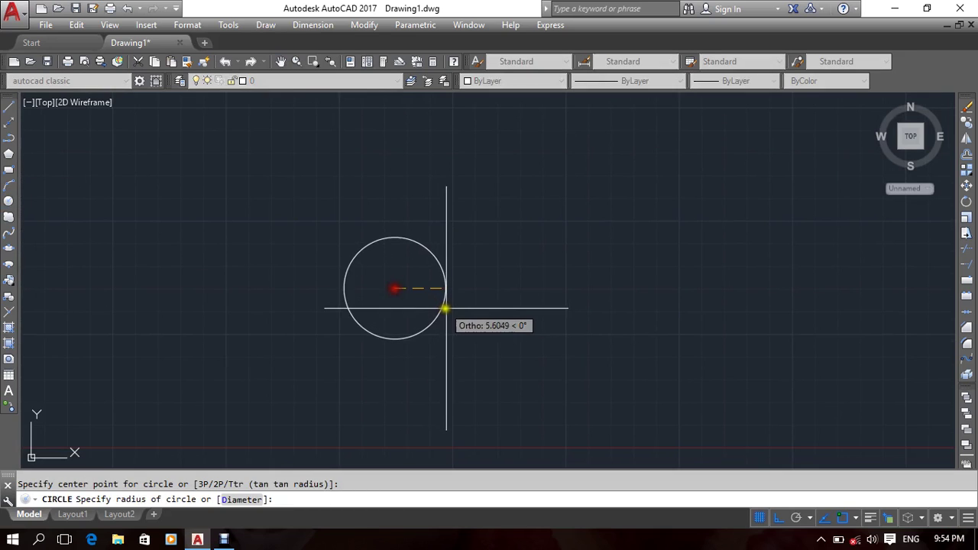
{"action": "left_click", "coordinate": [450, 309]}
{"action": "left_click", "coordinate": [9, 200]}
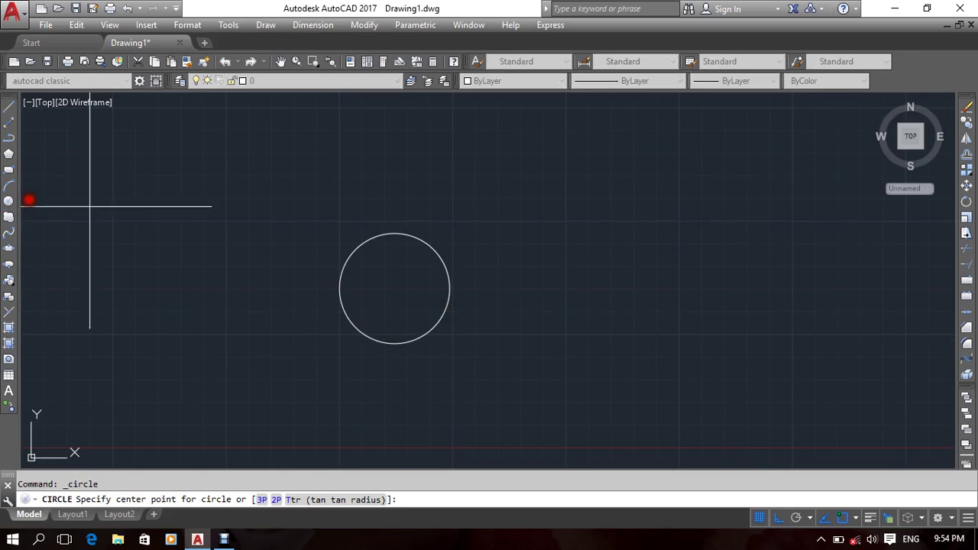
{"action": "left_click", "coordinate": [394, 288]}
{"action": "left_click", "coordinate": [465, 293]}
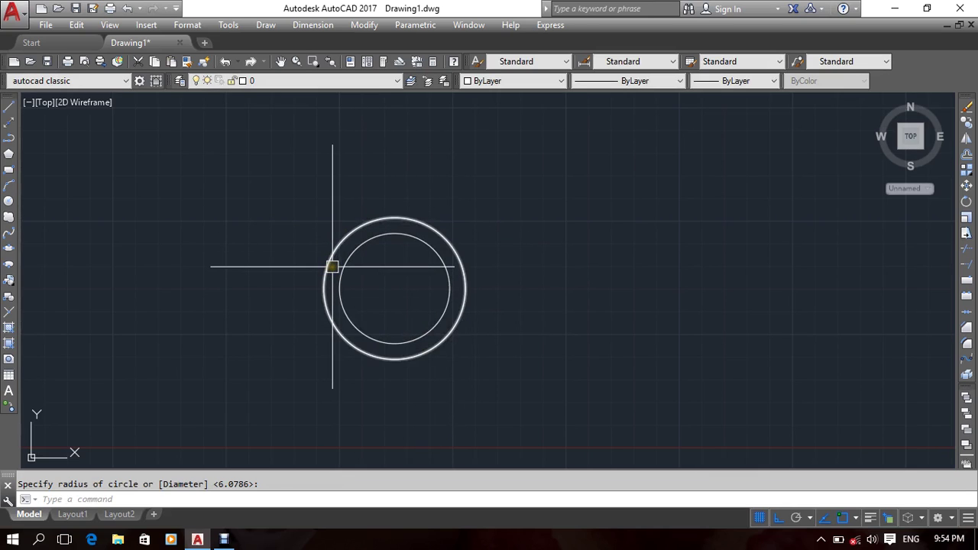
{"action": "scroll", "coordinate": [466, 267], "scroll_direction": "up", "scroll_amount": 1}
{"action": "scroll", "coordinate": [552, 278], "scroll_direction": "down", "scroll_amount": 1}
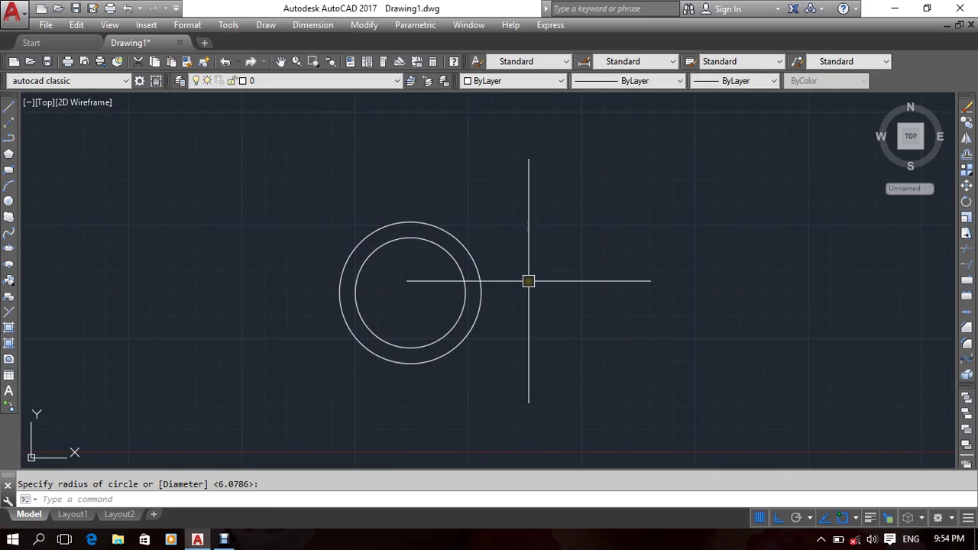
Run a trial DONUT command from the command line, then cancel it.
{"action": "key", "text": "BackSpace"}
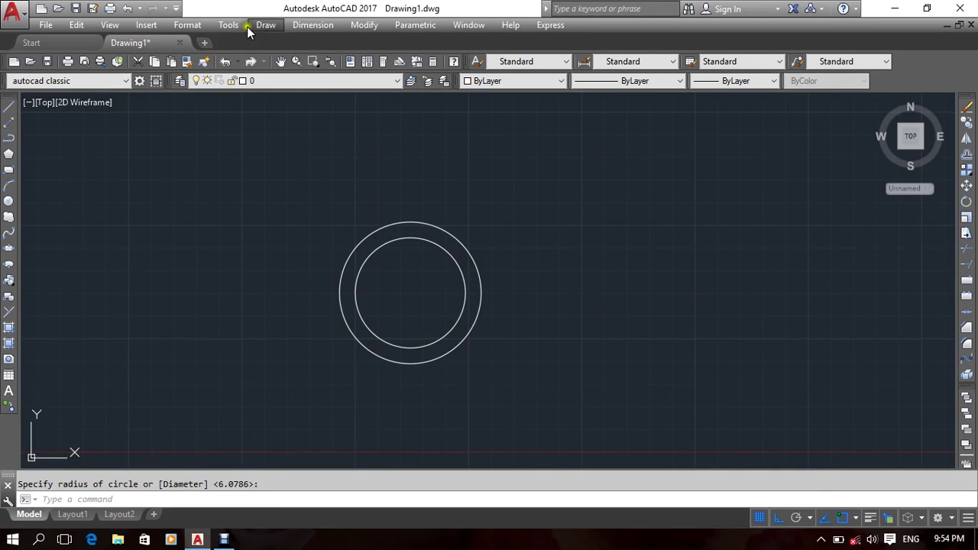
{"action": "left_click", "coordinate": [266, 24]}
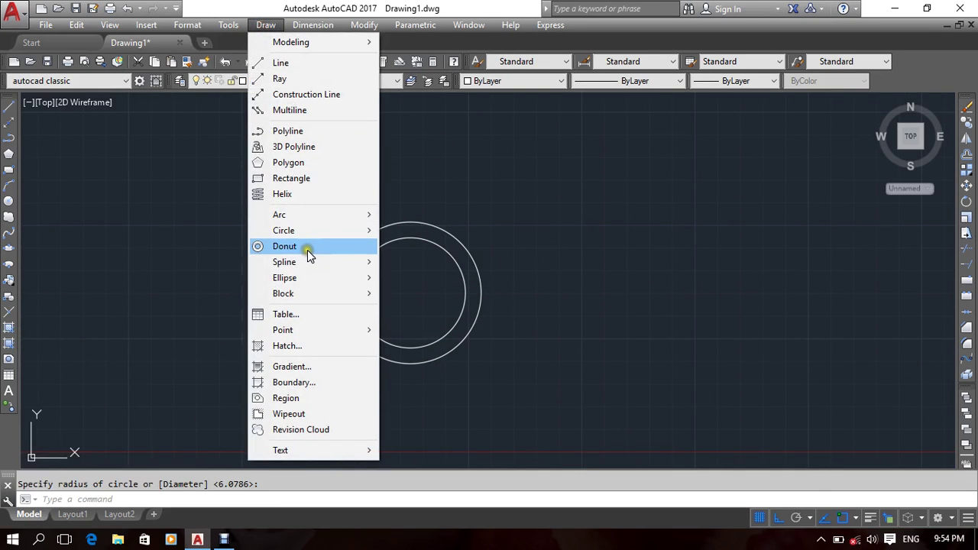
{"action": "left_click", "coordinate": [173, 273]}
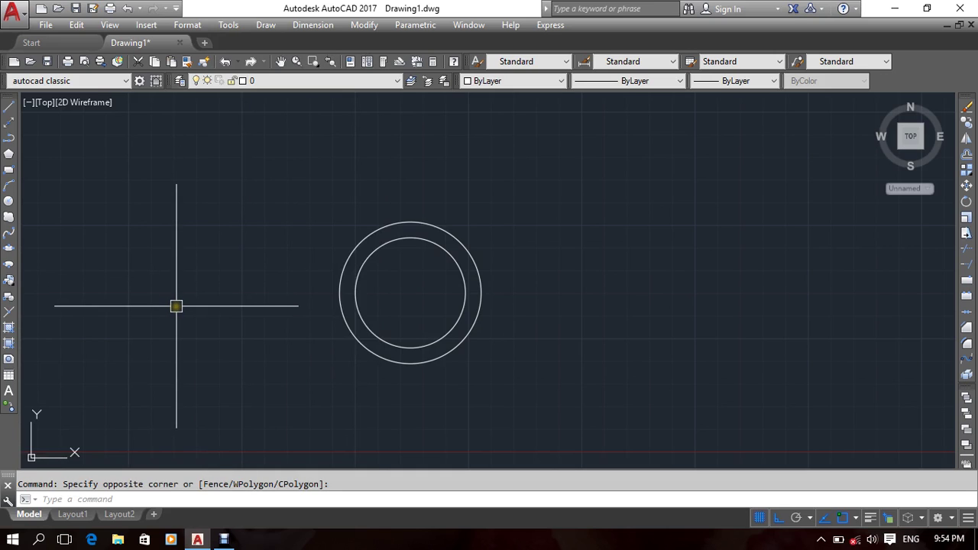
{"action": "type", "text": "do"}
{"action": "key", "text": "Return"}
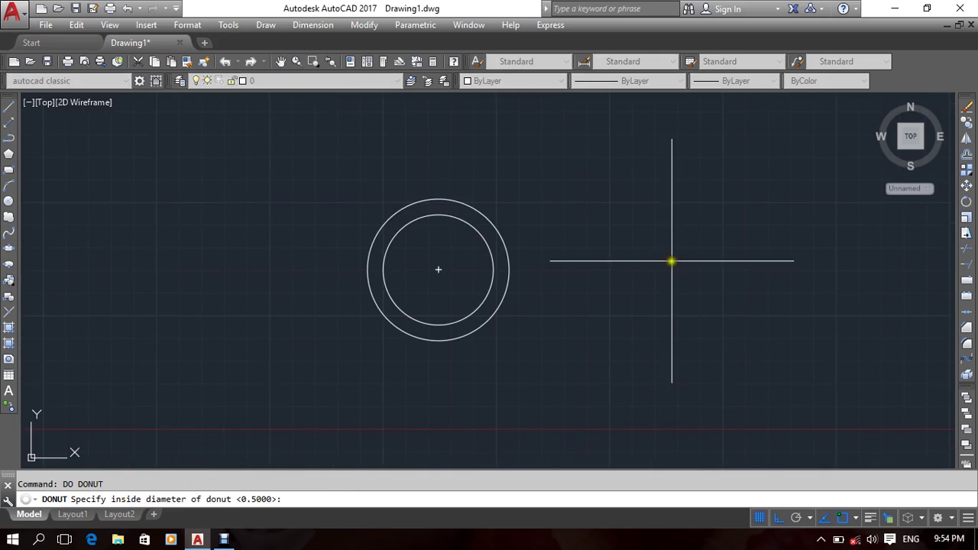
{"action": "key", "text": "Escape"}
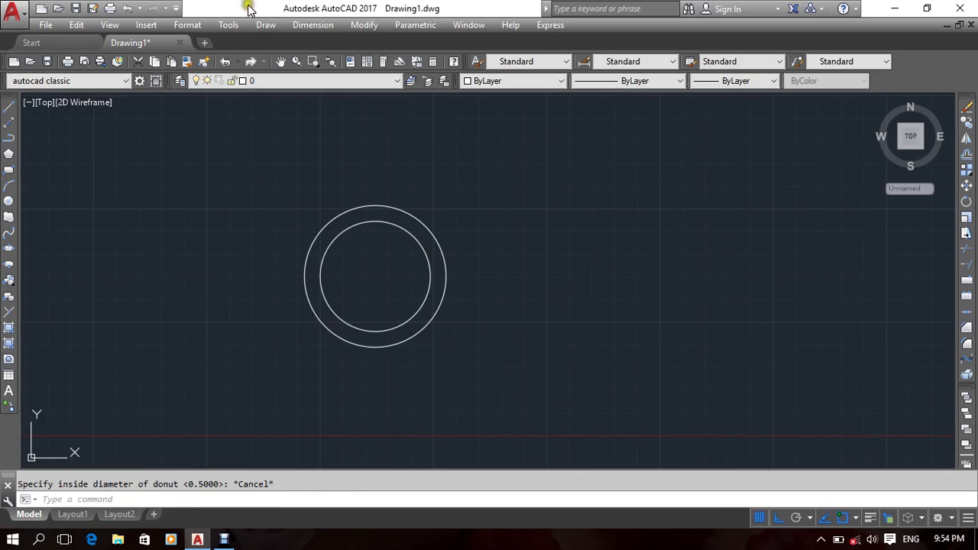
Cancel a trial Helix, then choose Draw > Donut so it prompts for inside diameter.
{"action": "left_click", "coordinate": [267, 24]}
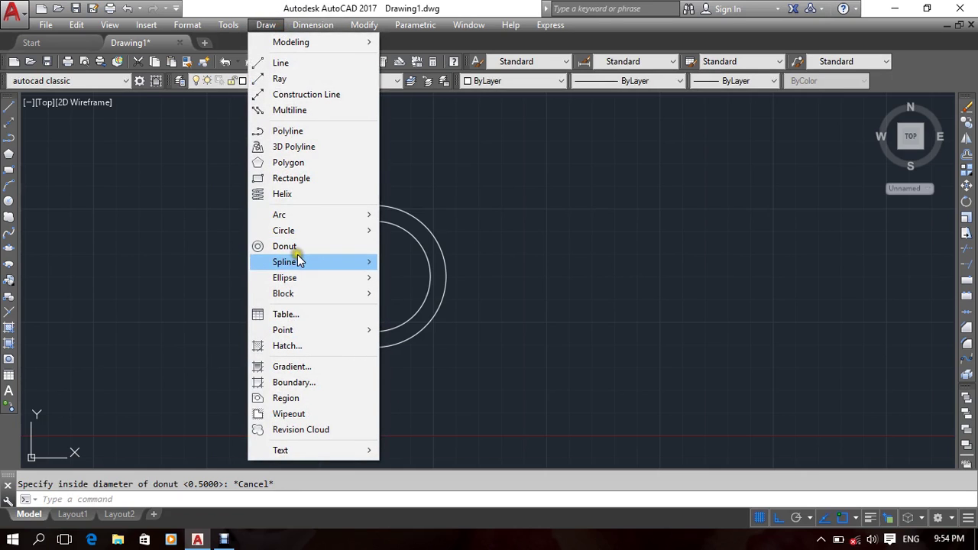
{"action": "left_click", "coordinate": [317, 197]}
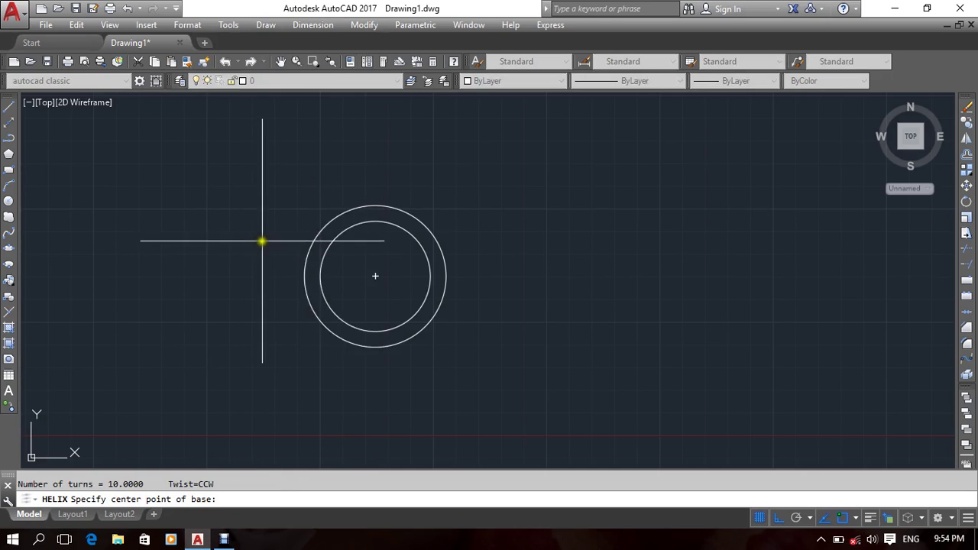
{"action": "mouse_move", "coordinate": [474, 243]}
{"action": "middle_mouse_down"}
{"action": "mouse_move", "coordinate": [541, 243]}
{"action": "mouse_move", "coordinate": [436, 252]}
{"action": "middle_mouse_up"}
{"action": "key", "text": "Escape"}
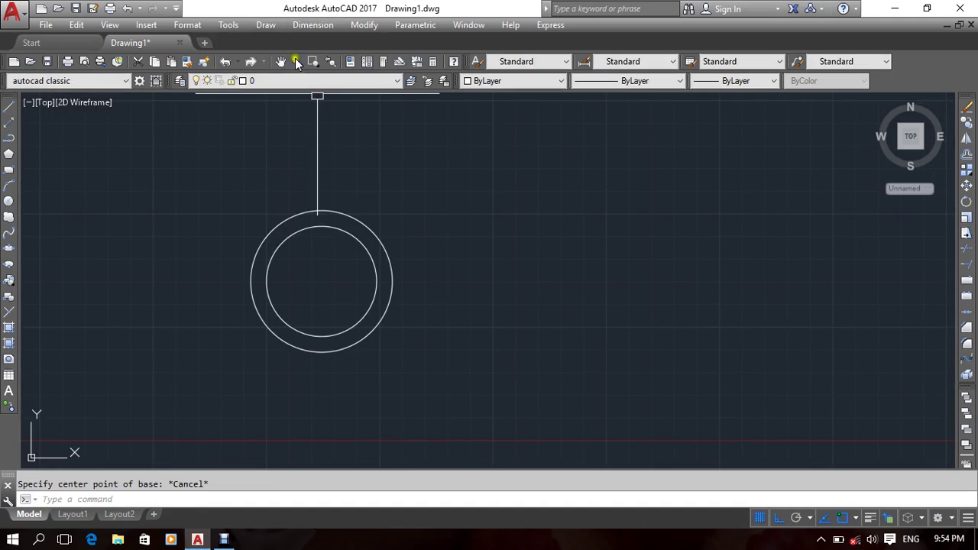
{"action": "left_click", "coordinate": [277, 26]}
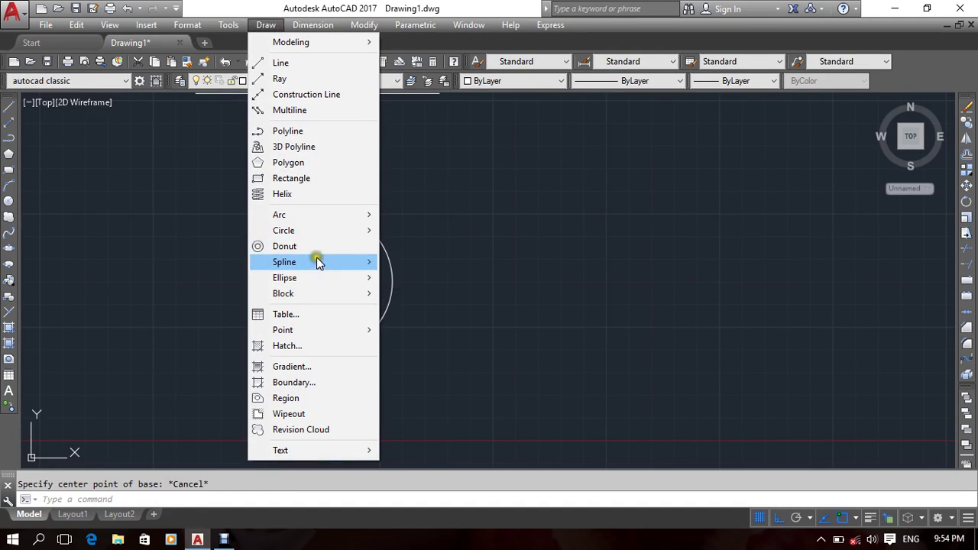
{"action": "left_click", "coordinate": [309, 245]}
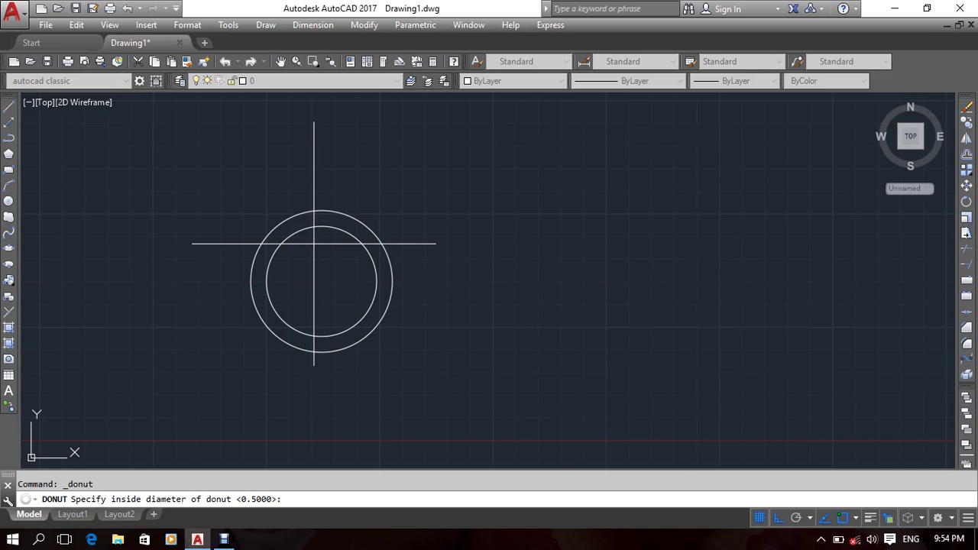
Cancel the donut command and several stray half-typed commands.
{"action": "key", "text": "Escape"}
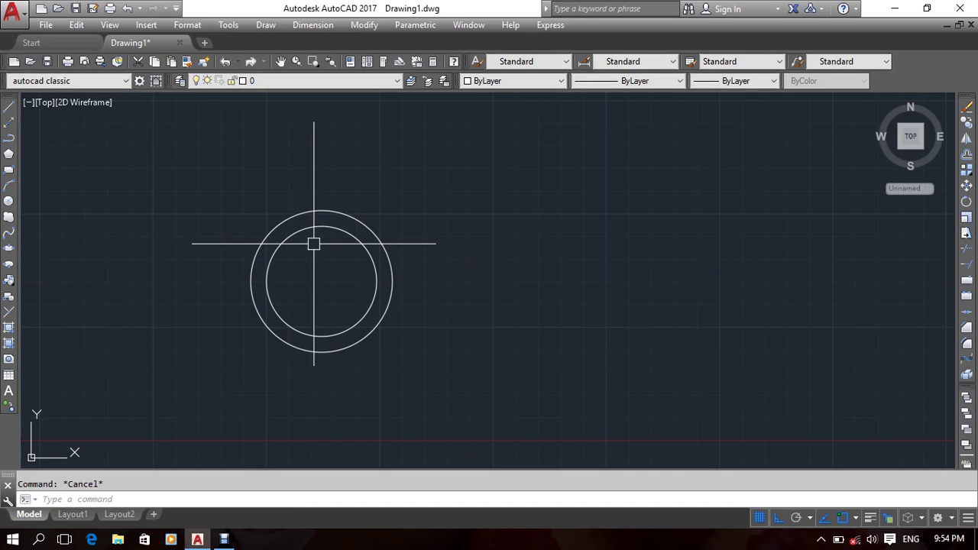
{"action": "type", "text": "He"}
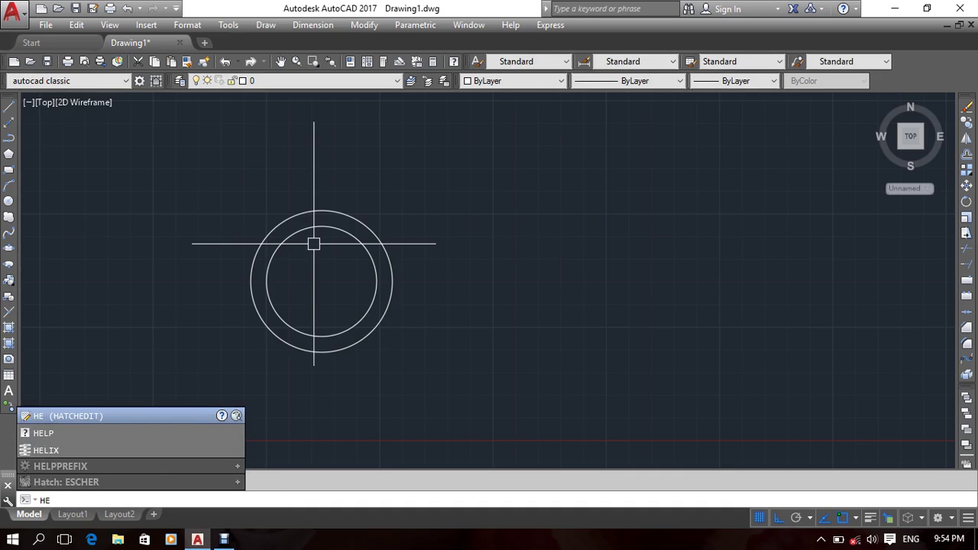
{"action": "key", "text": "Down"}
{"action": "key", "text": "Down"}
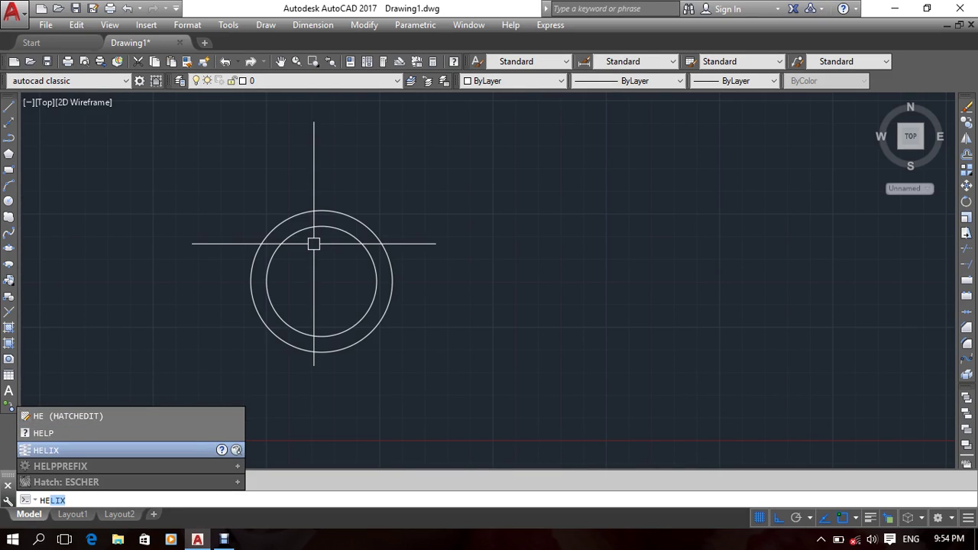
{"action": "key", "text": "Escape"}
{"action": "type", "text": "h"}
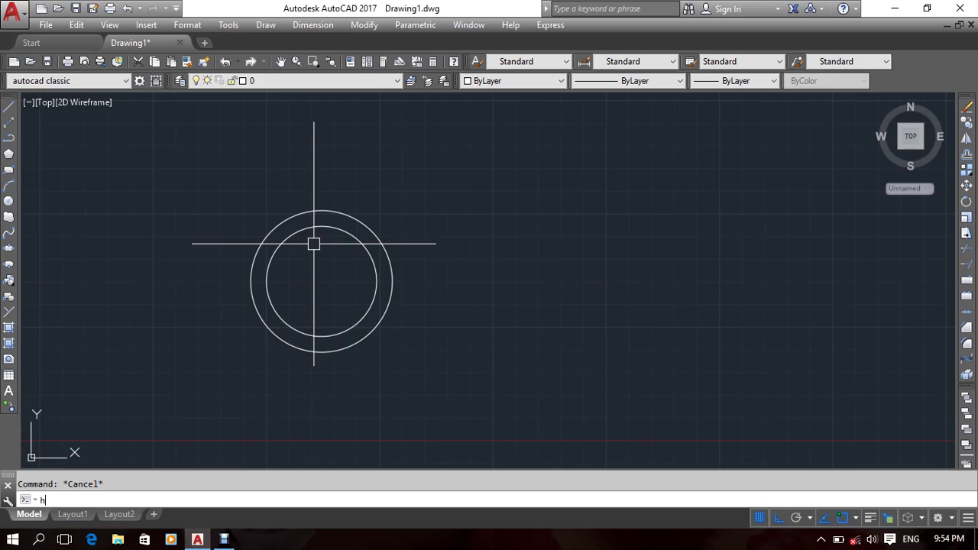
{"action": "type", "text": "e"}
{"action": "key", "text": "Return"}
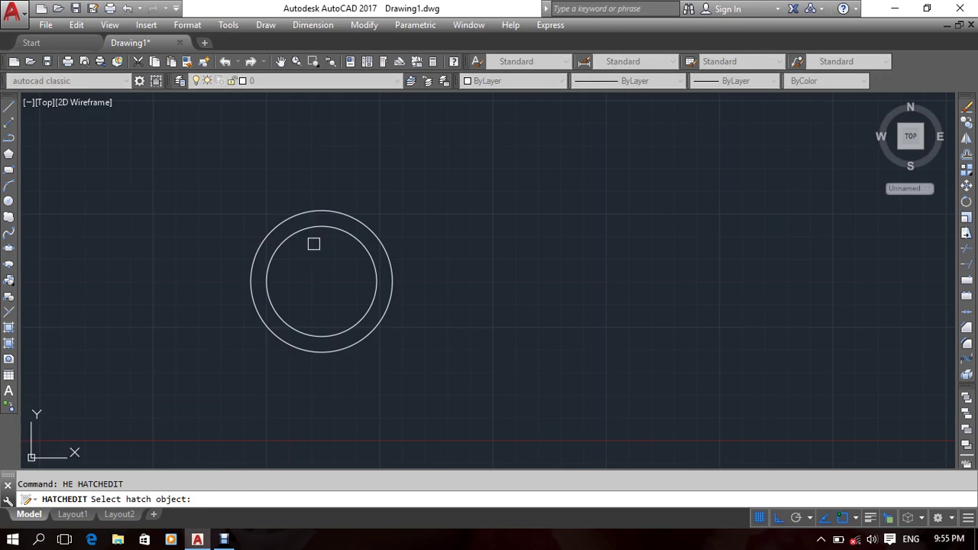
{"action": "key", "text": "Escape"}
{"action": "type", "text": "h"}
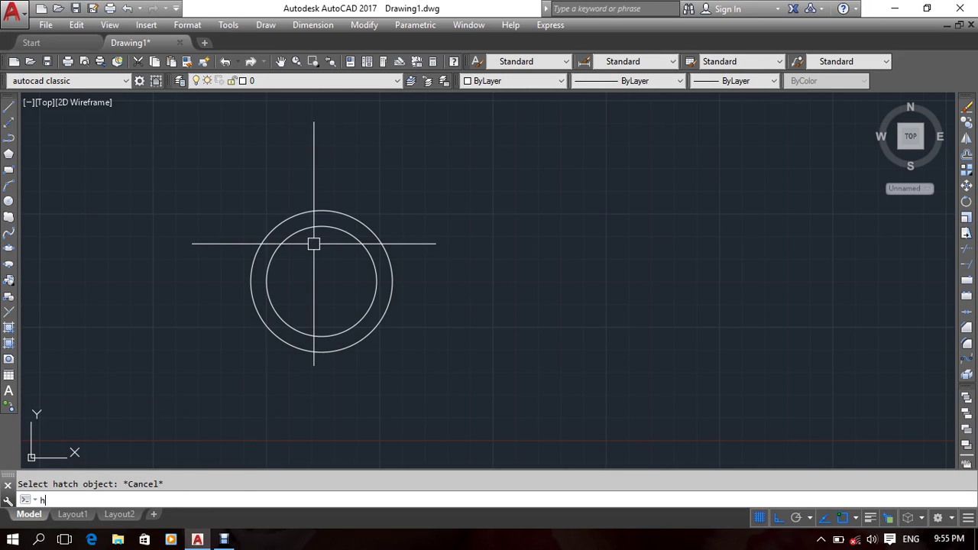
Open and close the visual styles palette and nudge the view.
{"action": "type", "text": "l"}
{"action": "key", "text": "Return"}
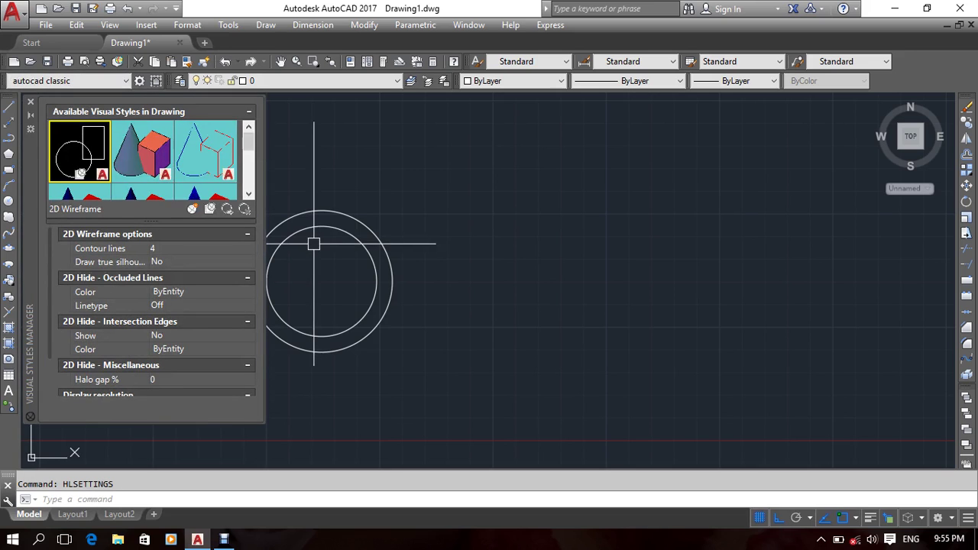
{"action": "left_click", "coordinate": [31, 103]}
{"action": "middle_click_drag", "start_coordinate": [309, 294], "coordinate": [327, 316]}
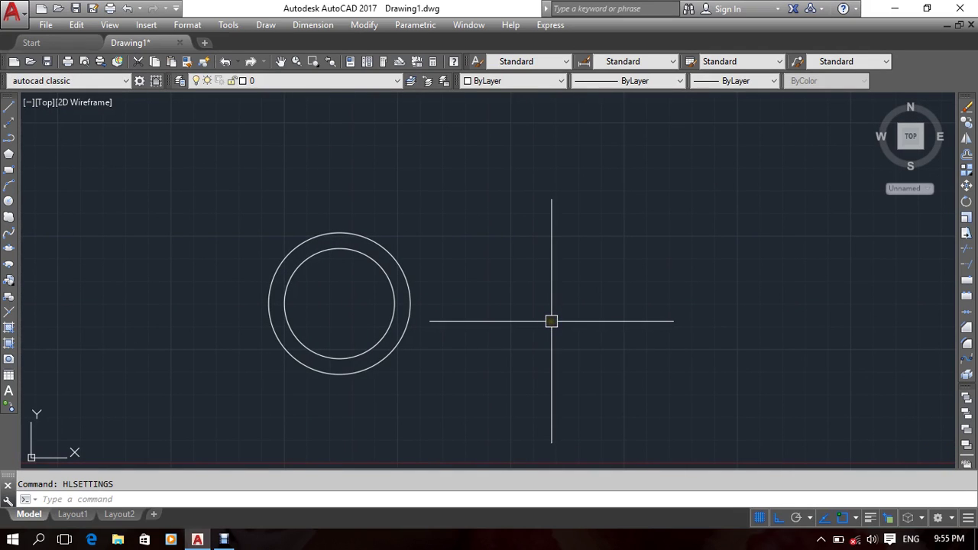
Start DONUT with inside diameter 6 and outside diameter 8.
{"action": "type", "text": "do"}
{"action": "key", "text": "Return"}
{"action": "type", "text": "6"}
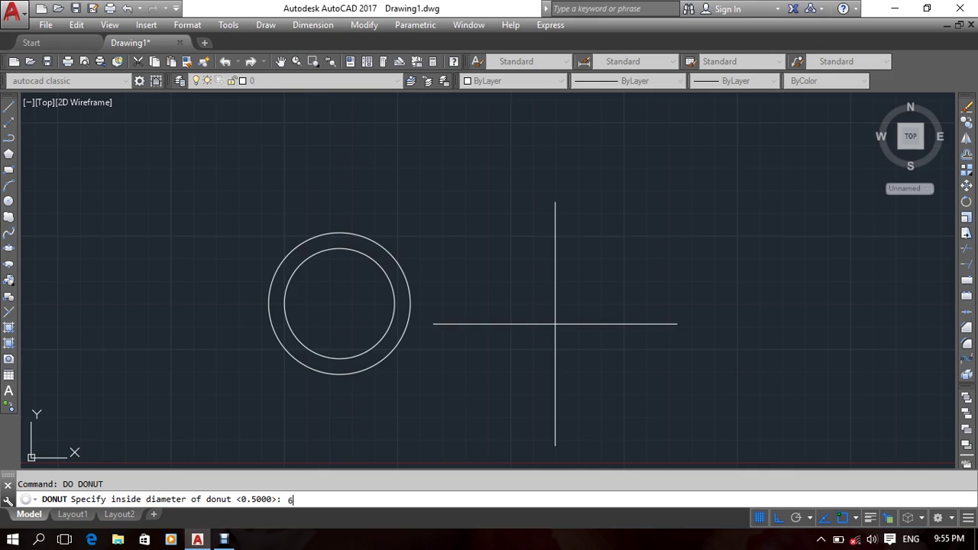
{"action": "key", "text": "Return"}
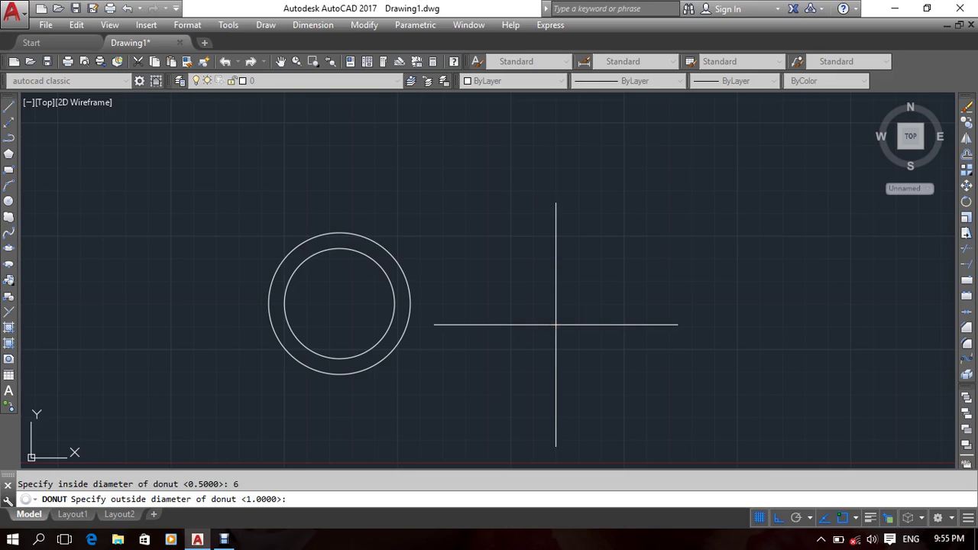
{"action": "type", "text": "8"}
{"action": "key", "text": "Return"}
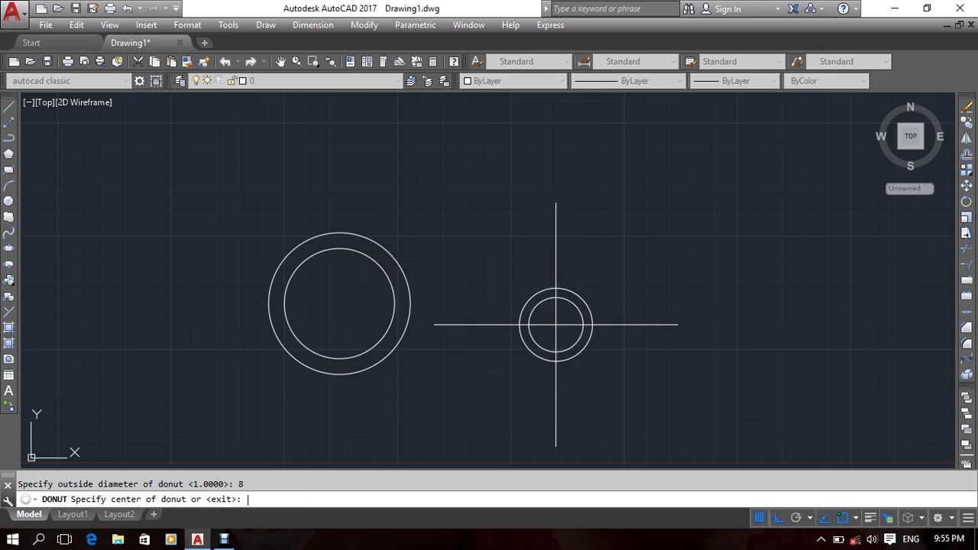
{"action": "scroll", "coordinate": [556, 325], "scroll_direction": "up", "scroll_amount": 1}
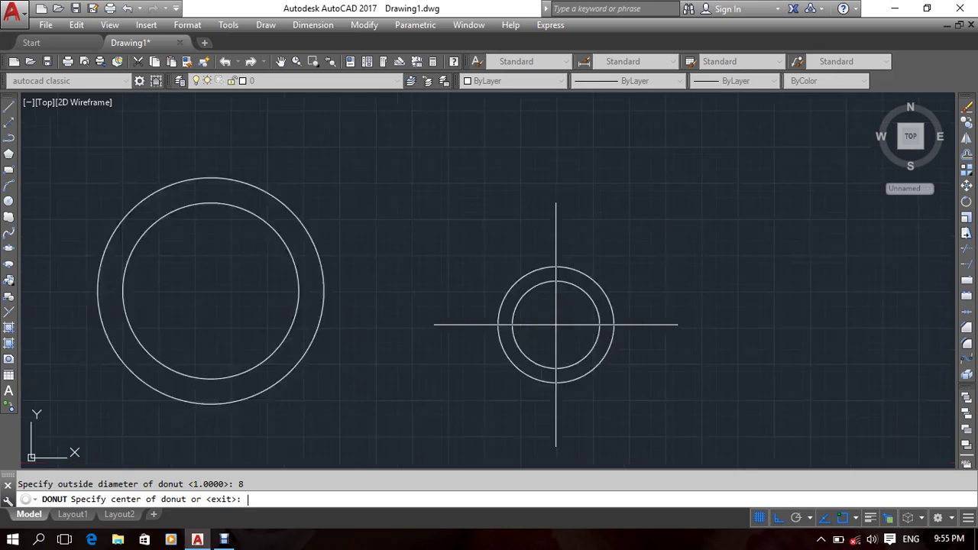
{"action": "scroll", "coordinate": [555, 321], "scroll_direction": "up", "scroll_amount": 5}
{"action": "scroll", "coordinate": [535, 283], "scroll_direction": "down", "scroll_amount": 7}
{"action": "scroll", "coordinate": [529, 260], "scroll_direction": "up", "scroll_amount": 4}
{"action": "scroll", "coordinate": [529, 260], "scroll_direction": "up", "scroll_amount": 2}
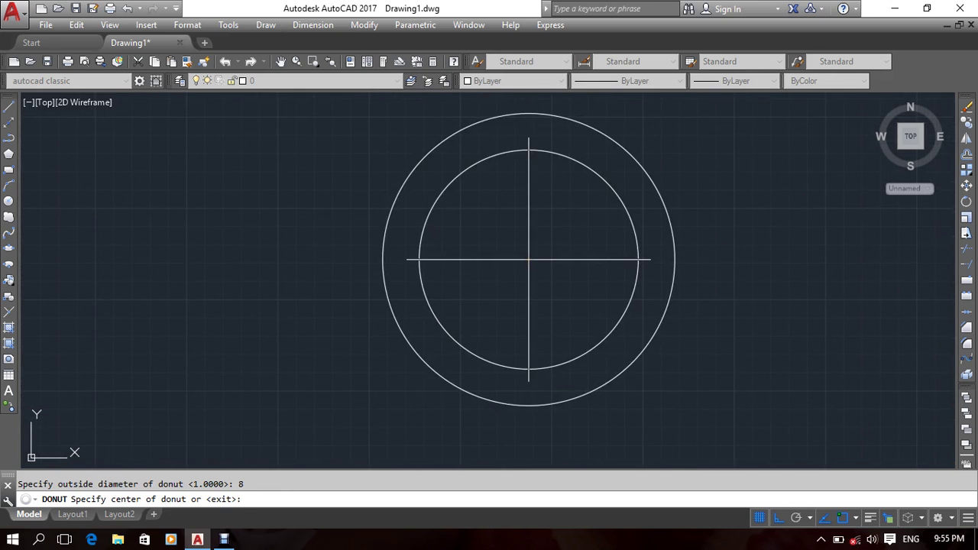
{"action": "scroll", "coordinate": [535, 264], "scroll_direction": "down", "scroll_amount": 8}
{"action": "scroll", "coordinate": [567, 229], "scroll_direction": "up", "scroll_amount": 2}
{"action": "scroll", "coordinate": [579, 263], "scroll_direction": "up", "scroll_amount": 2}
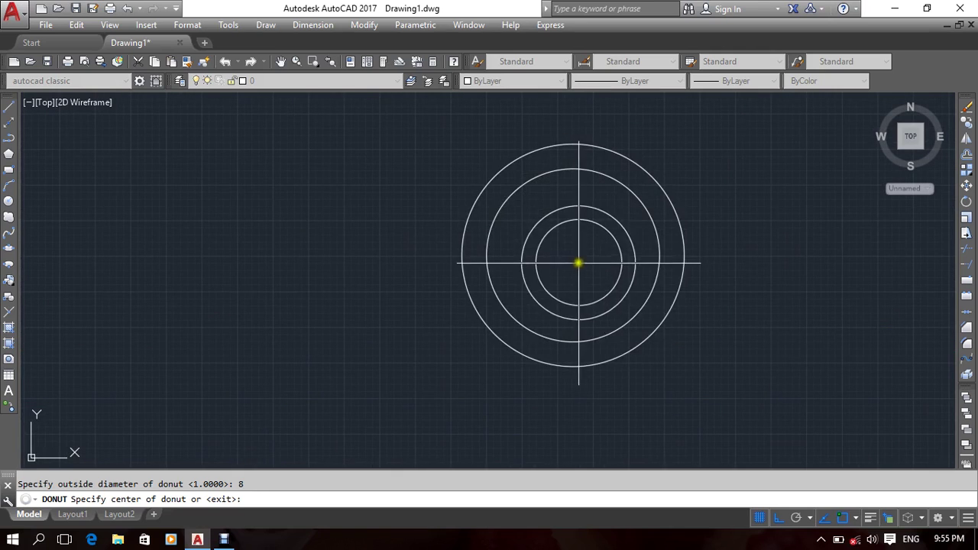
Place seven filled donuts, one at the rings' centre and the rest around them.
{"action": "left_click", "coordinate": [573, 254]}
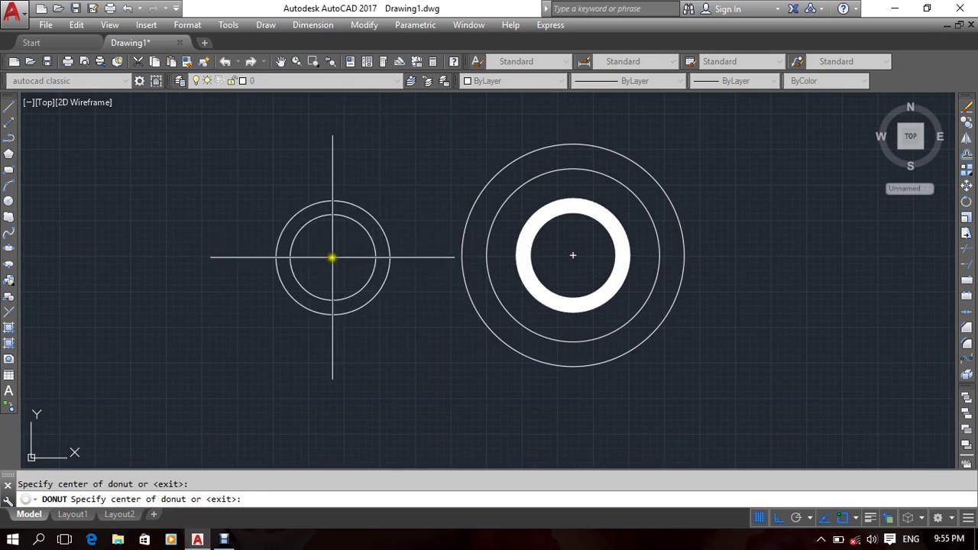
{"action": "middle_click_drag", "start_coordinate": [241, 277], "coordinate": [366, 290]}
{"action": "left_click", "coordinate": [349, 278]}
{"action": "scroll", "coordinate": [348, 301], "scroll_direction": "down", "scroll_amount": 4}
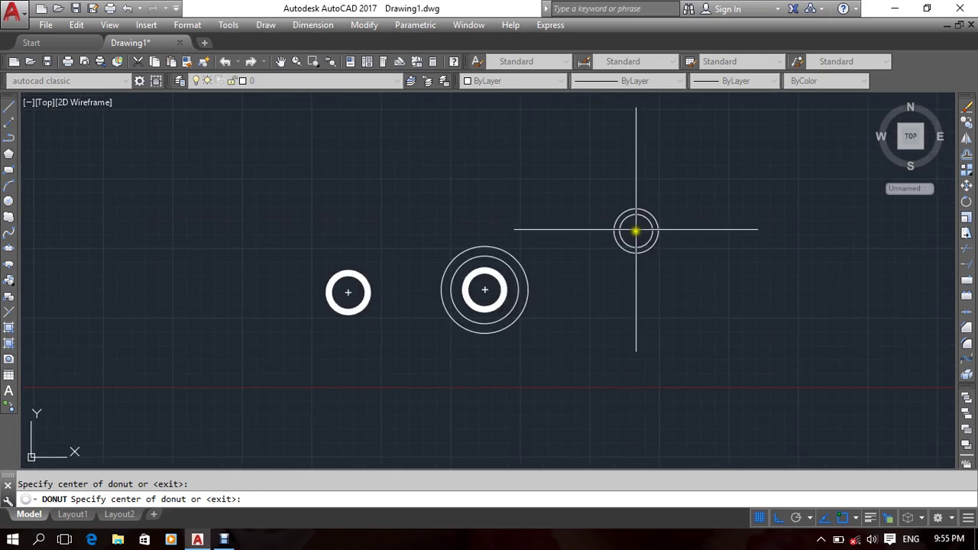
{"action": "left_click", "coordinate": [637, 228]}
{"action": "left_click", "coordinate": [406, 206]}
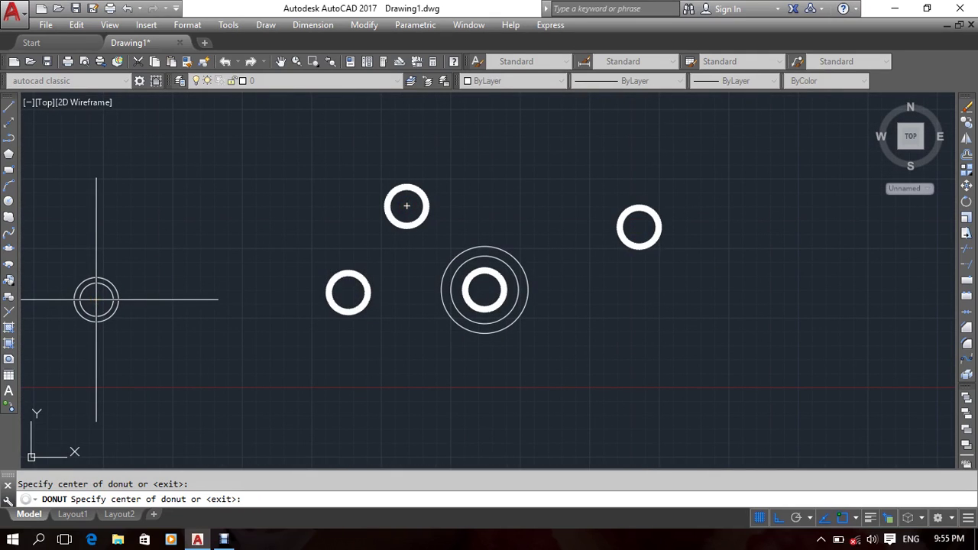
{"action": "middle_click_drag", "start_coordinate": [124, 303], "coordinate": [258, 293]}
{"action": "left_click", "coordinate": [316, 243]}
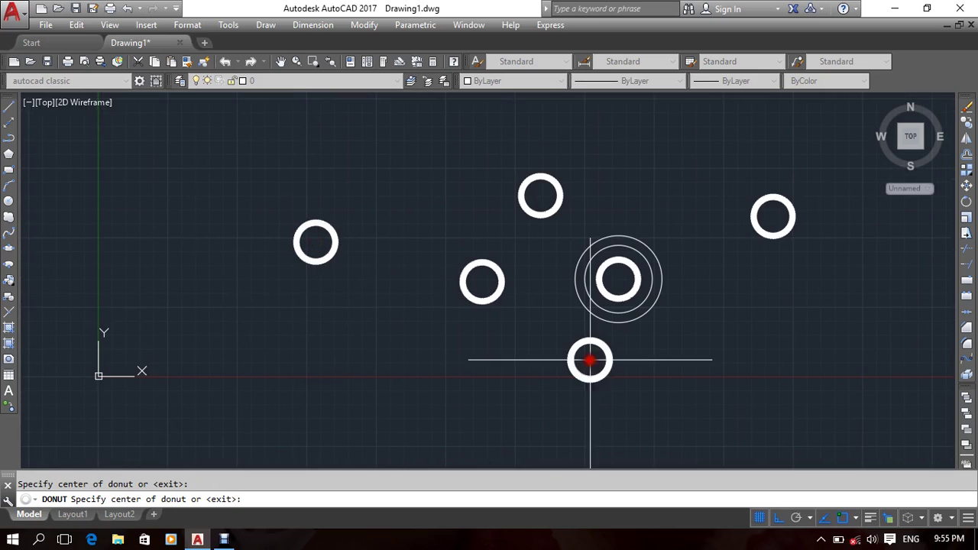
{"action": "left_click", "coordinate": [590, 359]}
{"action": "left_click", "coordinate": [803, 314]}
{"action": "key", "text": "Return"}
Window-select several donuts around the drawing, then clear the selection.
{"action": "mouse_move", "coordinate": [589, 367]}
{"action": "middle_mouse_down"}
{"action": "mouse_move", "coordinate": [482, 361]}
{"action": "mouse_move", "coordinate": [495, 359]}
{"action": "middle_mouse_up"}
{"action": "left_click", "coordinate": [760, 351]}
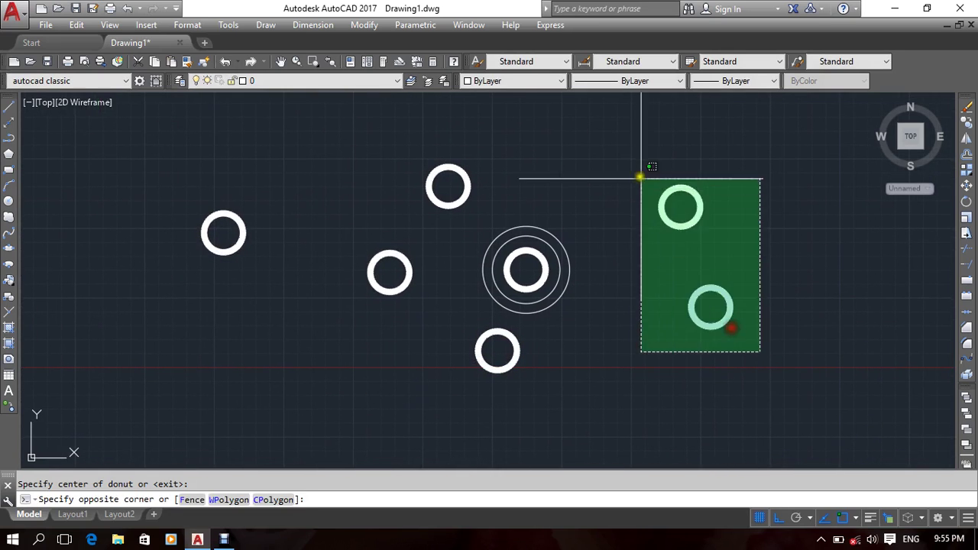
{"action": "left_click", "coordinate": [640, 178]}
{"action": "left_click", "coordinate": [491, 179]}
{"action": "left_click", "coordinate": [430, 160]}
{"action": "scroll", "coordinate": [448, 194], "scroll_direction": "up", "scroll_amount": 8}
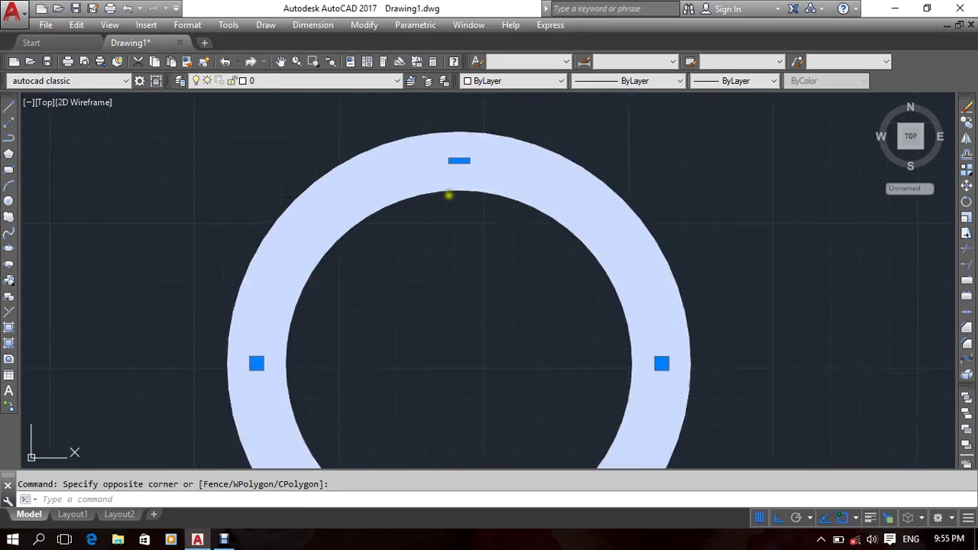
{"action": "scroll", "coordinate": [448, 195], "scroll_direction": "down", "scroll_amount": 5}
{"action": "scroll", "coordinate": [458, 224], "scroll_direction": "down", "scroll_amount": 4}
{"action": "left_click", "coordinate": [498, 364]}
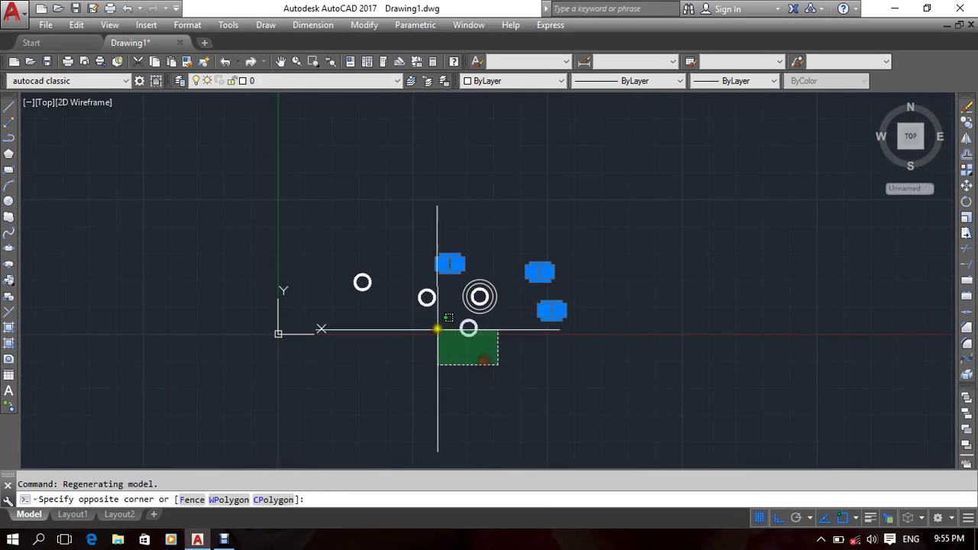
{"action": "left_click", "coordinate": [437, 329]}
{"action": "left_click", "coordinate": [437, 306]}
{"action": "left_click", "coordinate": [417, 285]}
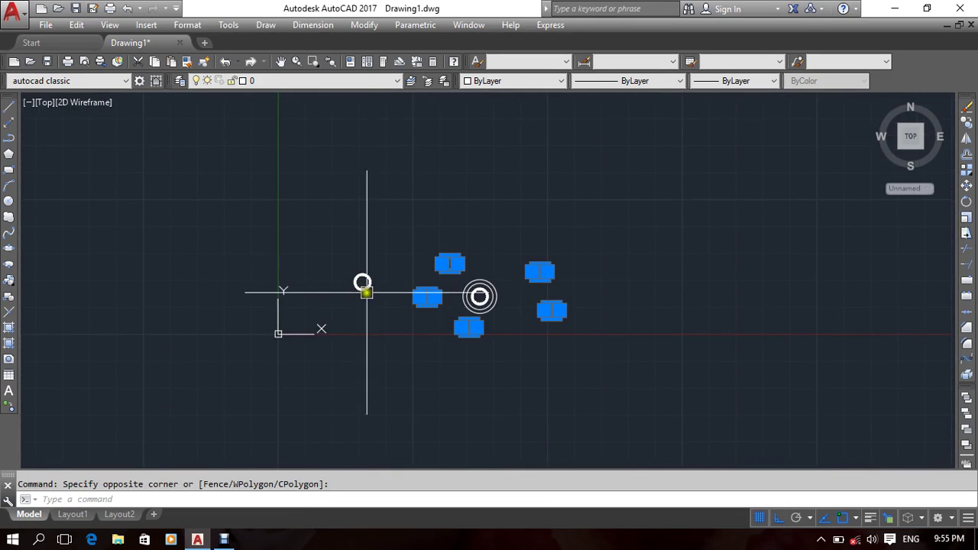
{"action": "key", "text": "Escape"}
Start a LINE command and cancel it without drawing anything.
{"action": "type", "text": "l"}
{"action": "key", "text": "Return"}
{"action": "scroll", "coordinate": [365, 288], "scroll_direction": "up", "scroll_amount": 5}
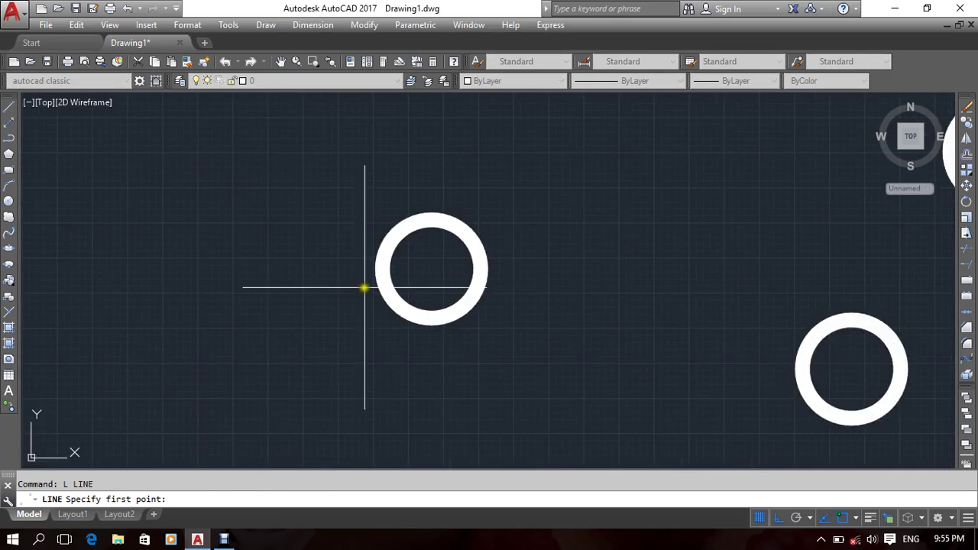
{"action": "scroll", "coordinate": [367, 290], "scroll_direction": "up", "scroll_amount": 4}
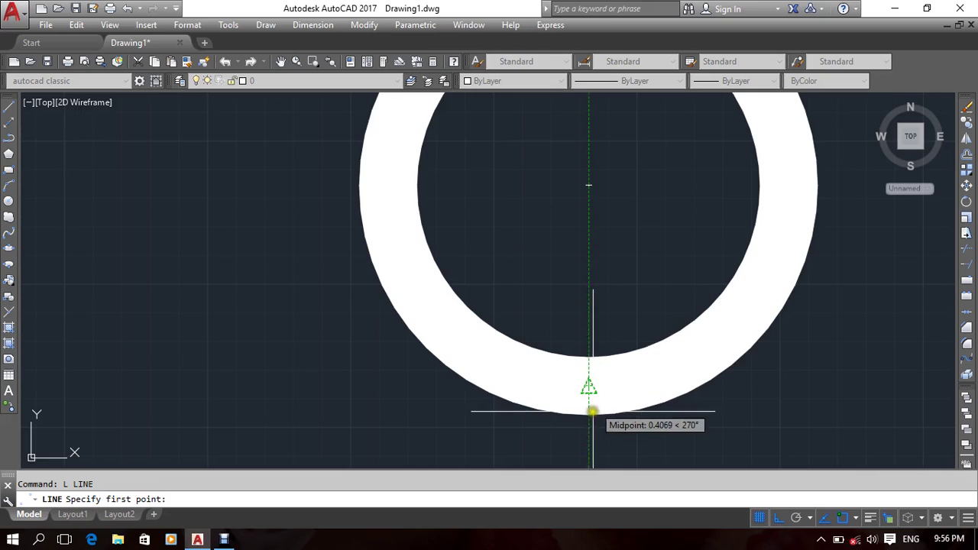
{"action": "scroll", "coordinate": [578, 366], "scroll_direction": "down", "scroll_amount": 5}
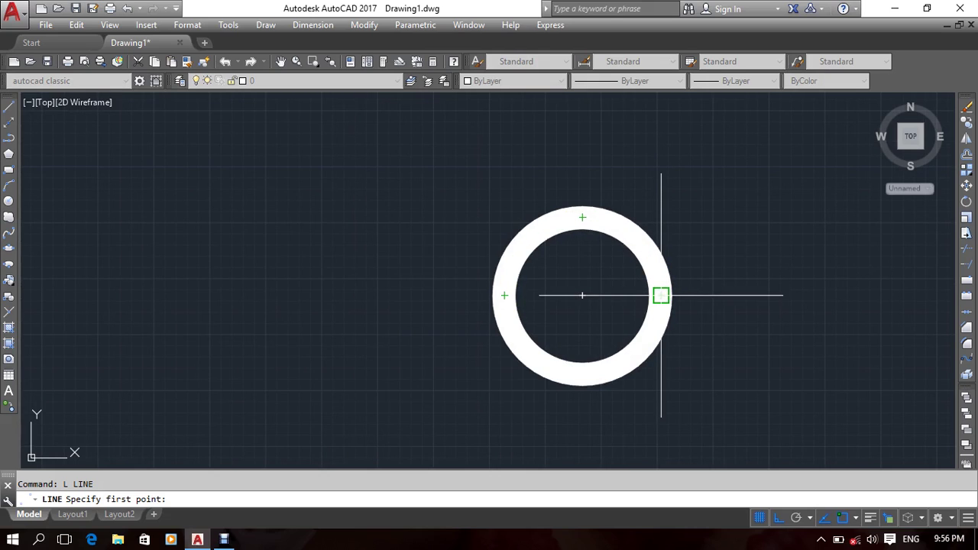
{"action": "key", "text": "Escape"}
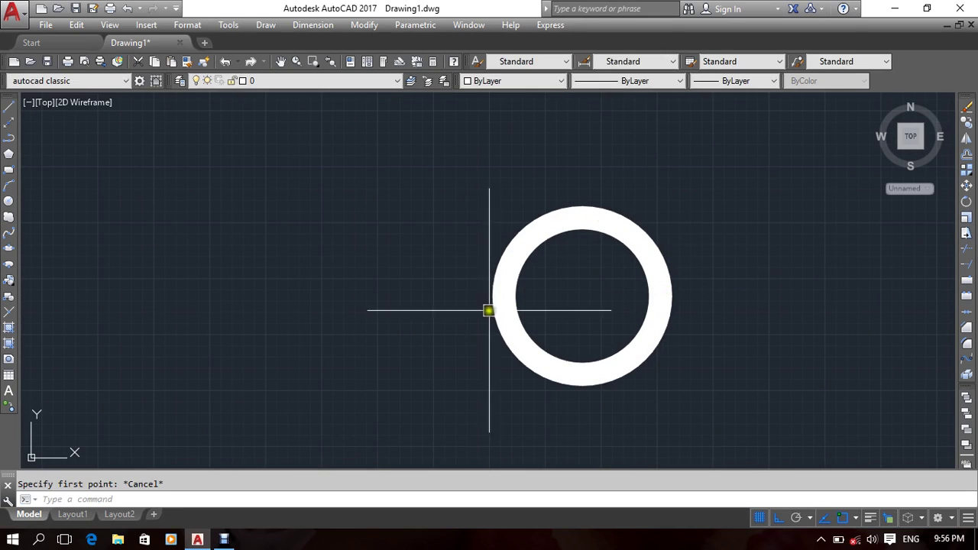
Select a single donut and delete it.
{"action": "middle_click_drag", "start_coordinate": [662, 298], "coordinate": [645, 297]}
{"action": "left_click", "coordinate": [699, 252]}
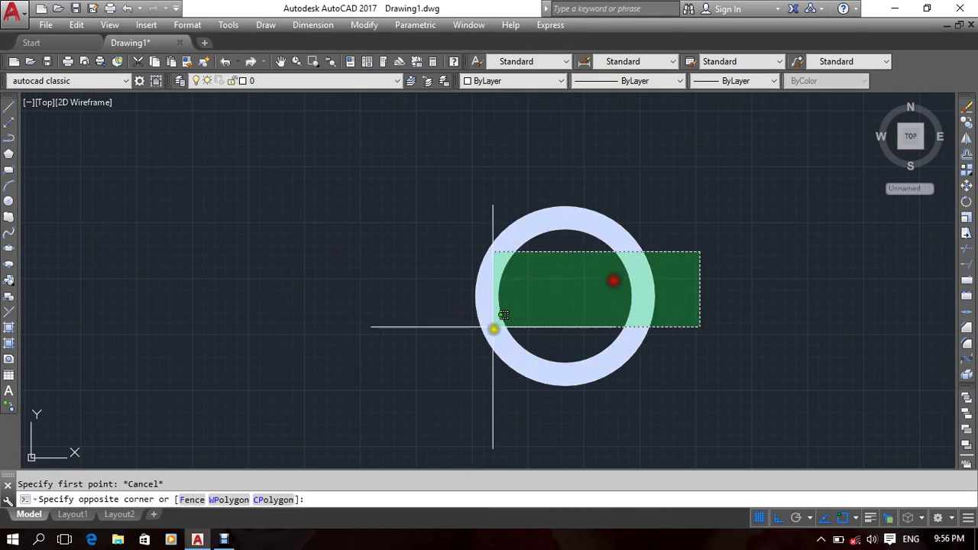
{"action": "left_click", "coordinate": [497, 328]}
{"action": "key", "text": "Delete"}
Crossing-select all remaining donuts and rings and delete them.
{"action": "scroll", "coordinate": [481, 339], "scroll_direction": "down", "scroll_amount": 5}
{"action": "scroll", "coordinate": [497, 332], "scroll_direction": "down", "scroll_amount": 2}
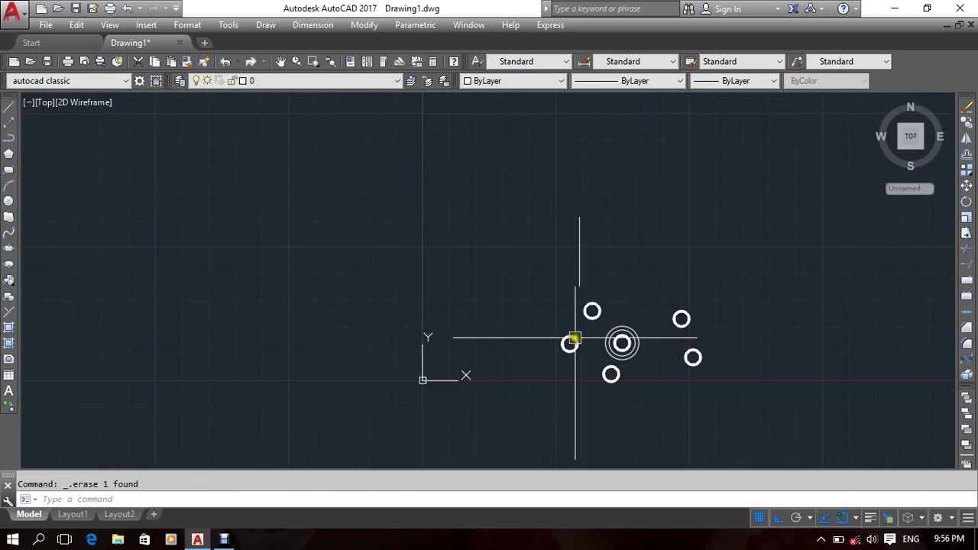
{"action": "scroll", "coordinate": [572, 338], "scroll_direction": "up", "scroll_amount": 4}
{"action": "scroll", "coordinate": [724, 276], "scroll_direction": "down", "scroll_amount": 4}
{"action": "middle_click_drag", "start_coordinate": [723, 276], "coordinate": [595, 275]}
{"action": "left_click", "coordinate": [736, 258]}
{"action": "left_click", "coordinate": [495, 375]}
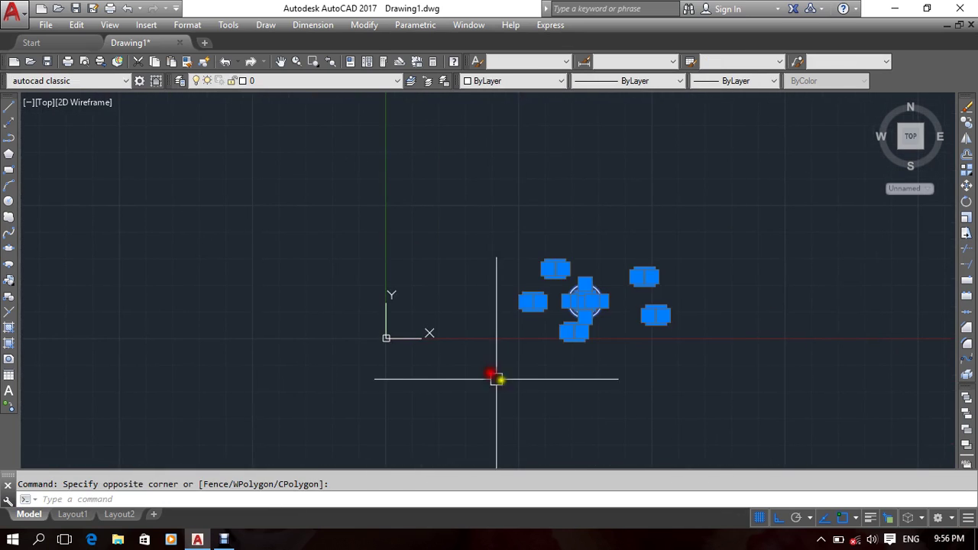
{"action": "key", "text": "Delete"}
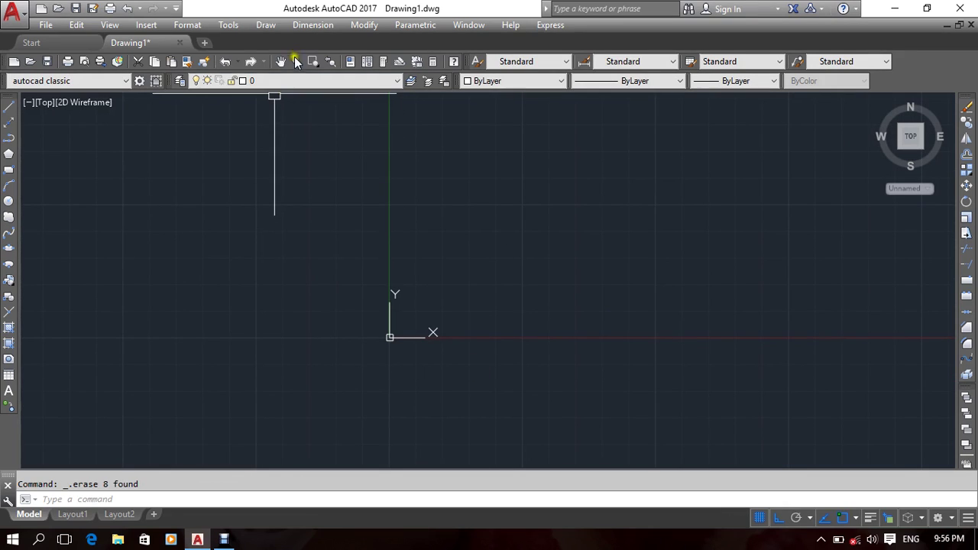
Start a spline using Draw > Spline > Fit Points.
{"action": "left_click", "coordinate": [266, 24]}
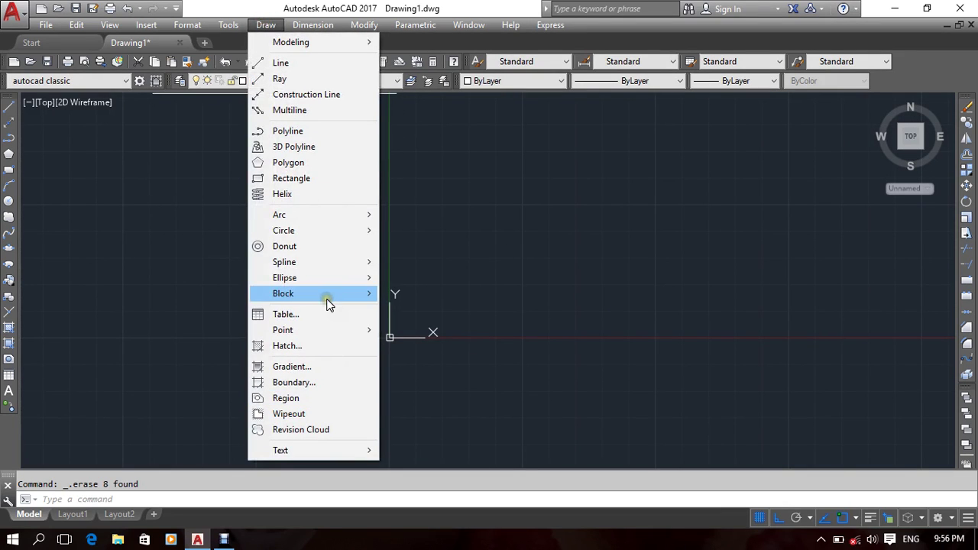
{"action": "left_click", "coordinate": [694, 218]}
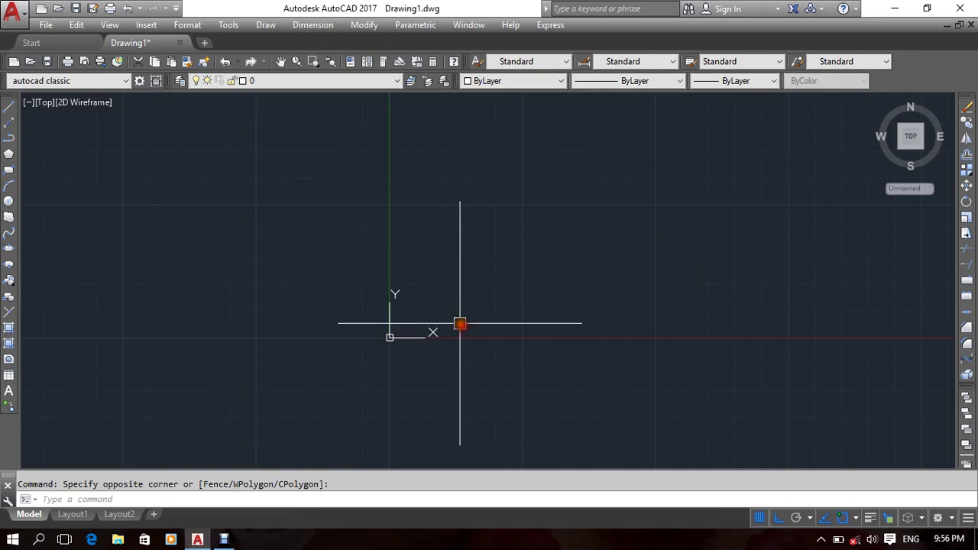
{"action": "middle_click_drag", "start_coordinate": [458, 324], "coordinate": [362, 323]}
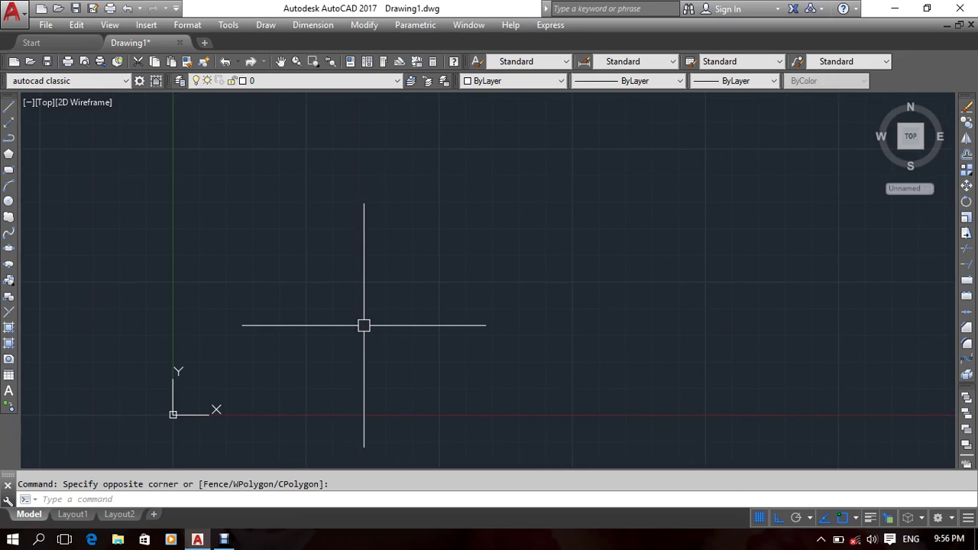
{"action": "left_click", "coordinate": [266, 24]}
{"action": "left_click", "coordinate": [322, 262]}
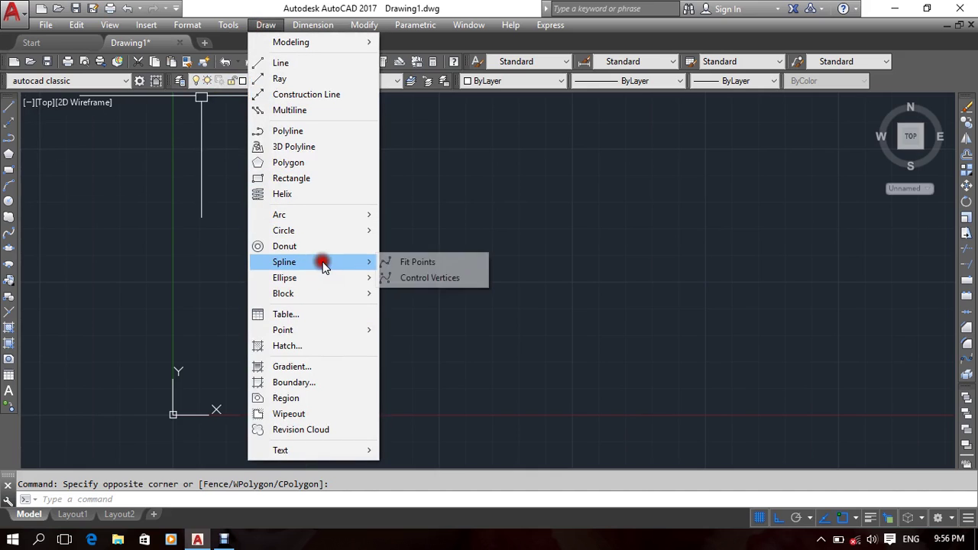
{"action": "left_click", "coordinate": [446, 262]}
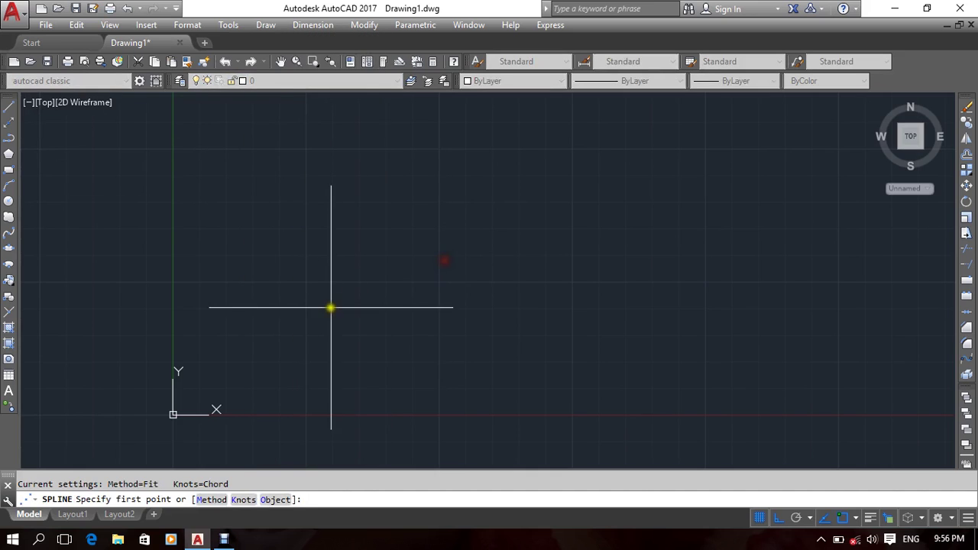
Turn Ortho off and place the first six fit points of the wave.
{"action": "left_click", "coordinate": [284, 343]}
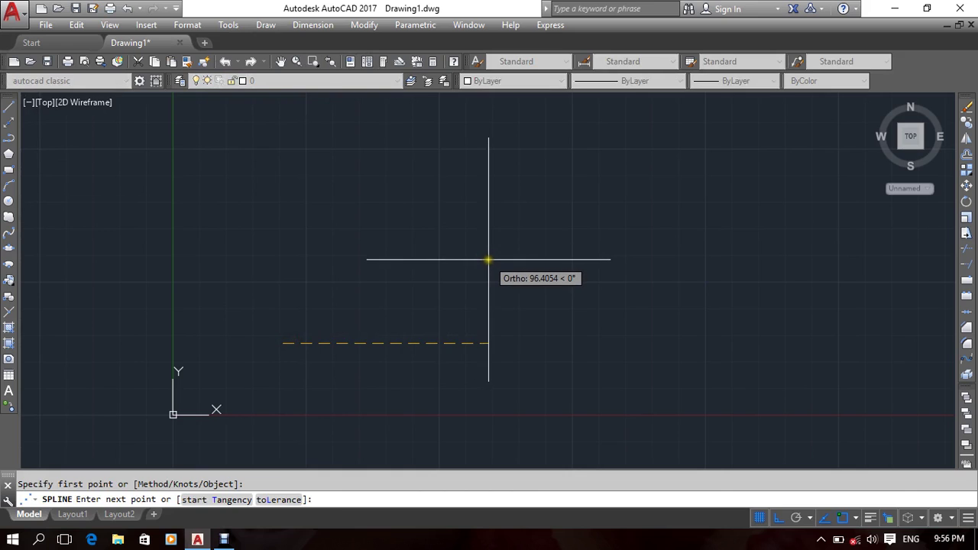
{"action": "key", "text": "F8"}
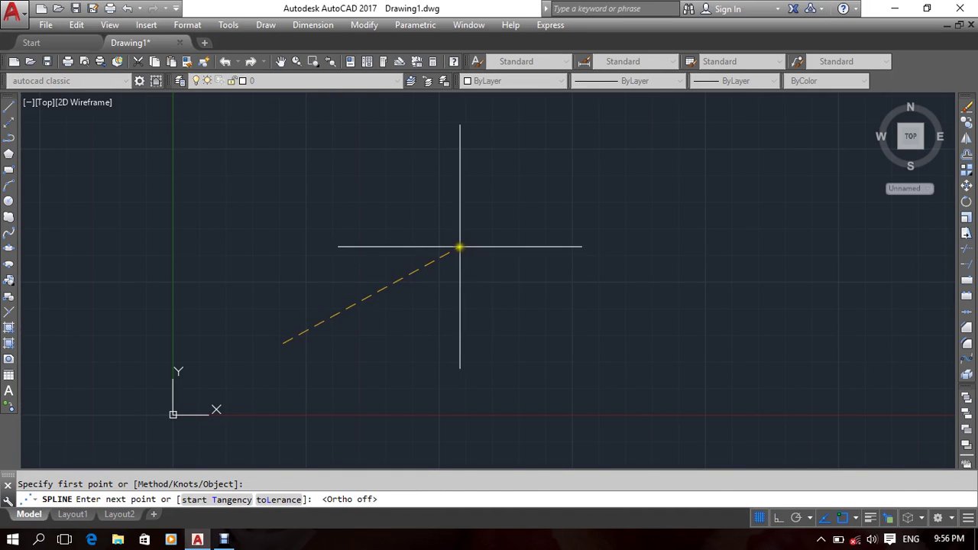
{"action": "left_click", "coordinate": [458, 247]}
{"action": "left_click", "coordinate": [639, 369]}
{"action": "left_click", "coordinate": [770, 257]}
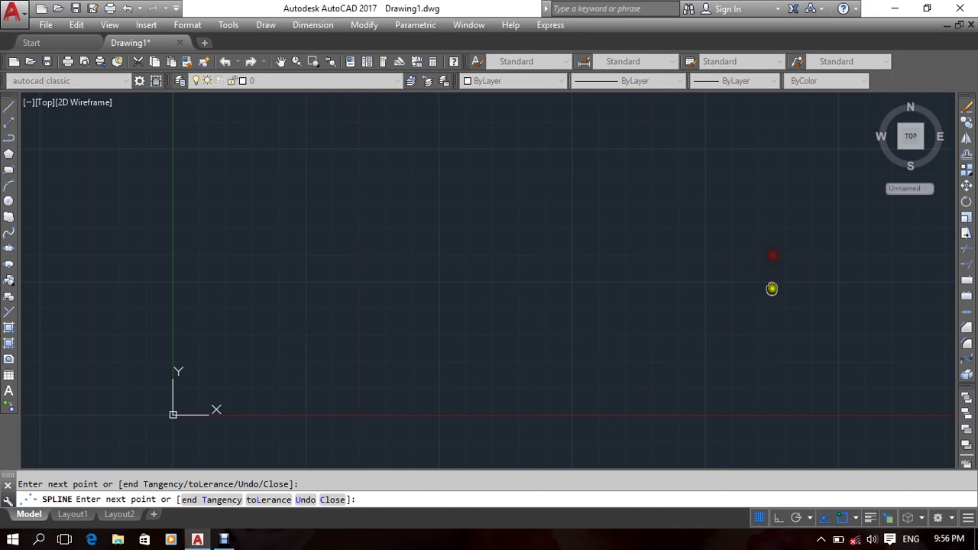
{"action": "middle_click_drag", "start_coordinate": [770, 257], "coordinate": [502, 241]}
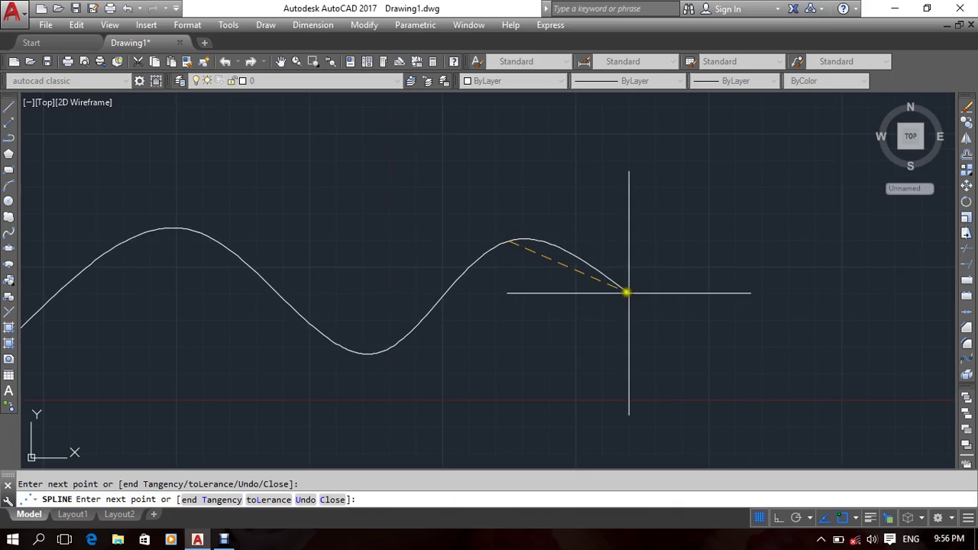
{"action": "left_click", "coordinate": [612, 272]}
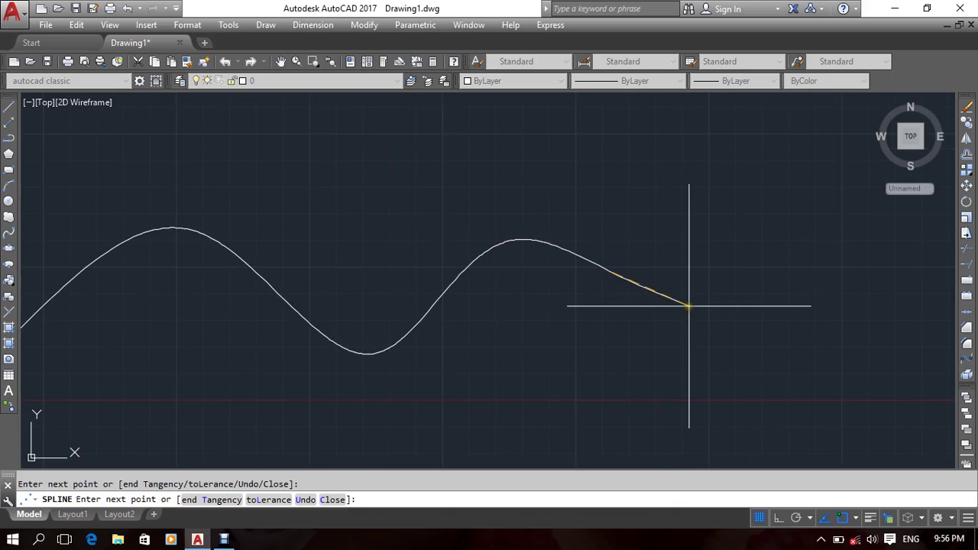
{"action": "left_click", "coordinate": [698, 331]}
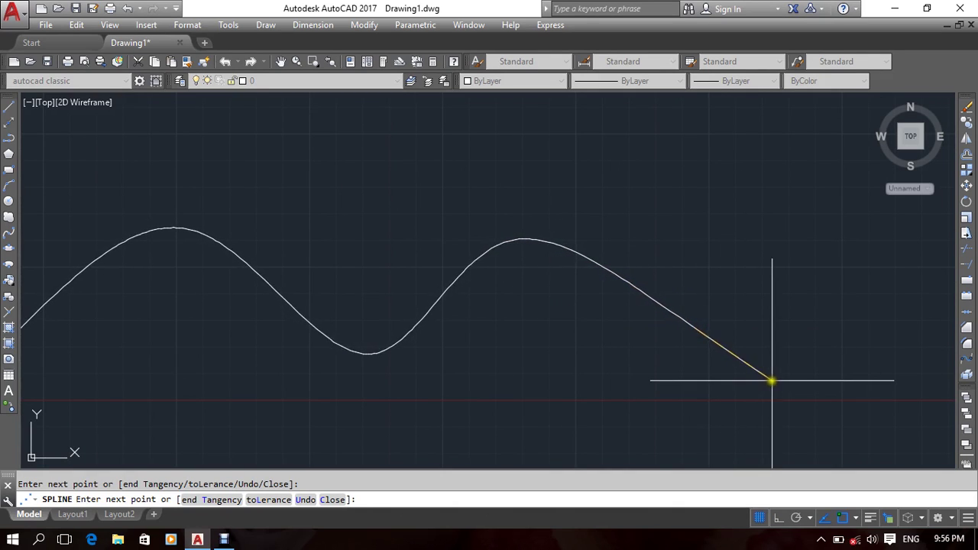
Place the final fit point and finish the wavy spline.
{"action": "middle_click_drag", "start_coordinate": [854, 364], "coordinate": [751, 326]}
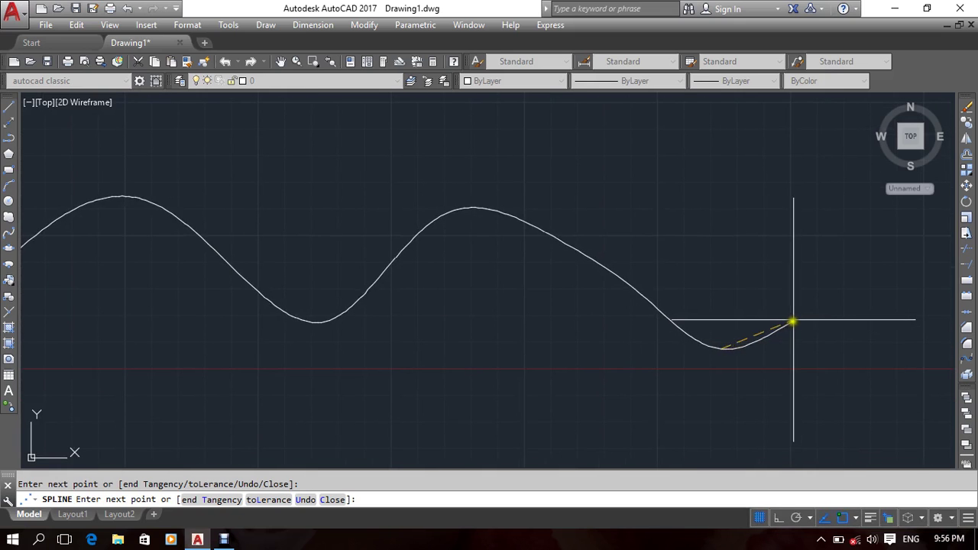
{"action": "mouse_move", "coordinate": [810, 310]}
{"action": "middle_mouse_down"}
{"action": "mouse_move", "coordinate": [810, 298]}
{"action": "mouse_move", "coordinate": [810, 321]}
{"action": "middle_mouse_up"}
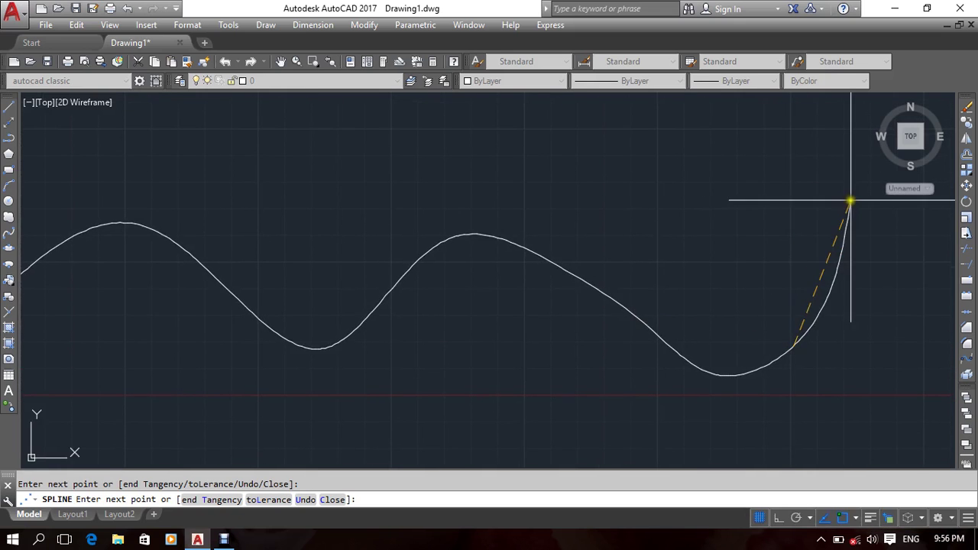
{"action": "middle_click_drag", "start_coordinate": [849, 201], "coordinate": [736, 224]}
{"action": "middle_click_drag", "start_coordinate": [819, 273], "coordinate": [744, 224]}
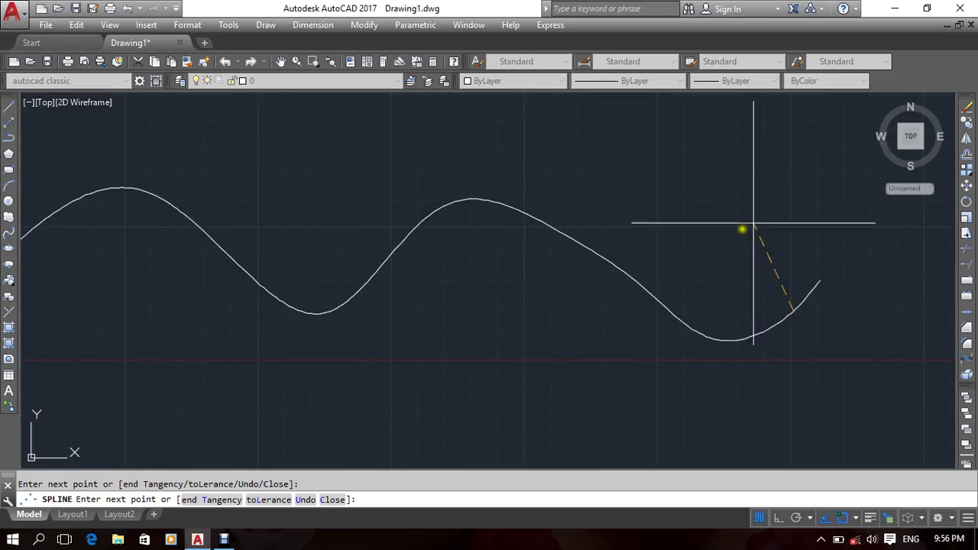
{"action": "left_click", "coordinate": [864, 211]}
{"action": "key", "text": "Return"}
Select the wavy spline to show its fit-point grips.
{"action": "scroll", "coordinate": [404, 354], "scroll_direction": "down", "scroll_amount": 5}
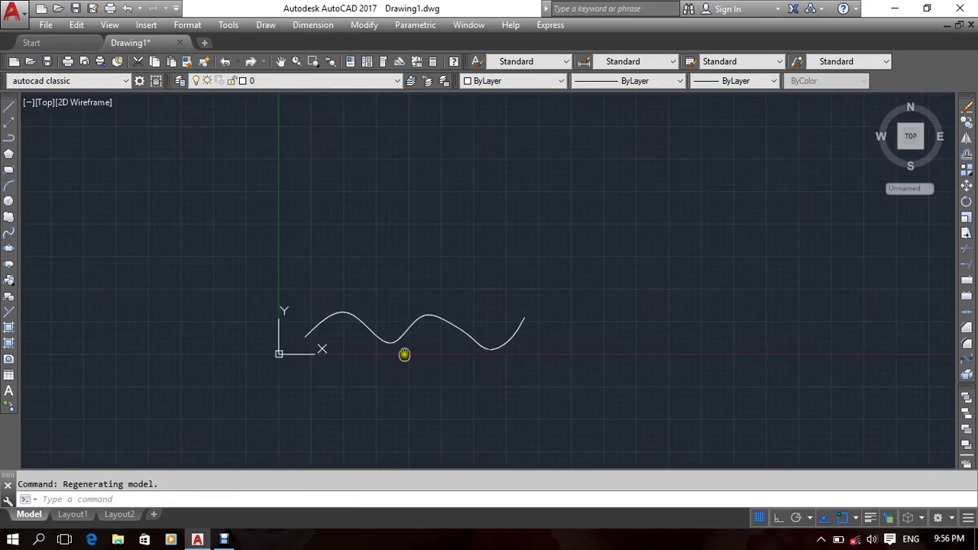
{"action": "scroll", "coordinate": [379, 317], "scroll_direction": "up", "scroll_amount": 4}
{"action": "left_click", "coordinate": [324, 274]}
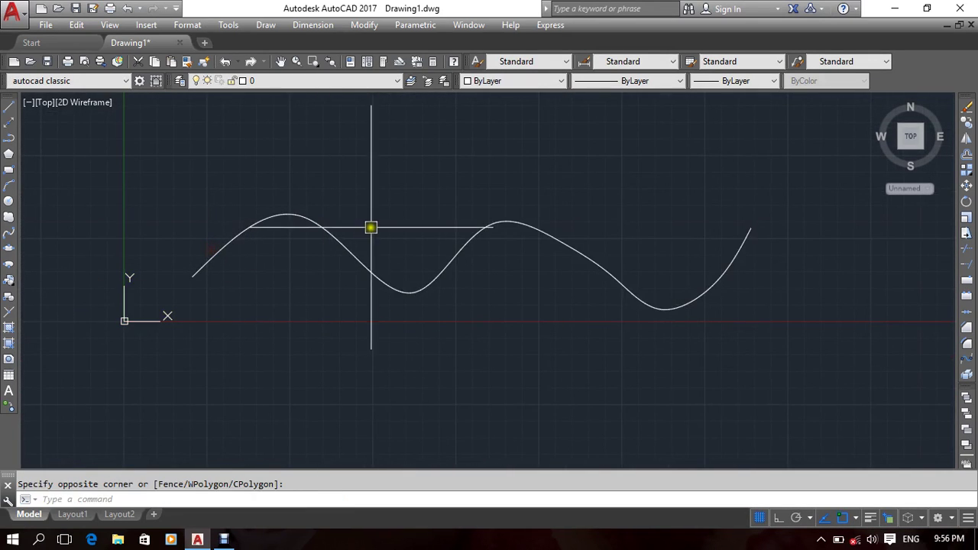
{"action": "left_click", "coordinate": [295, 295]}
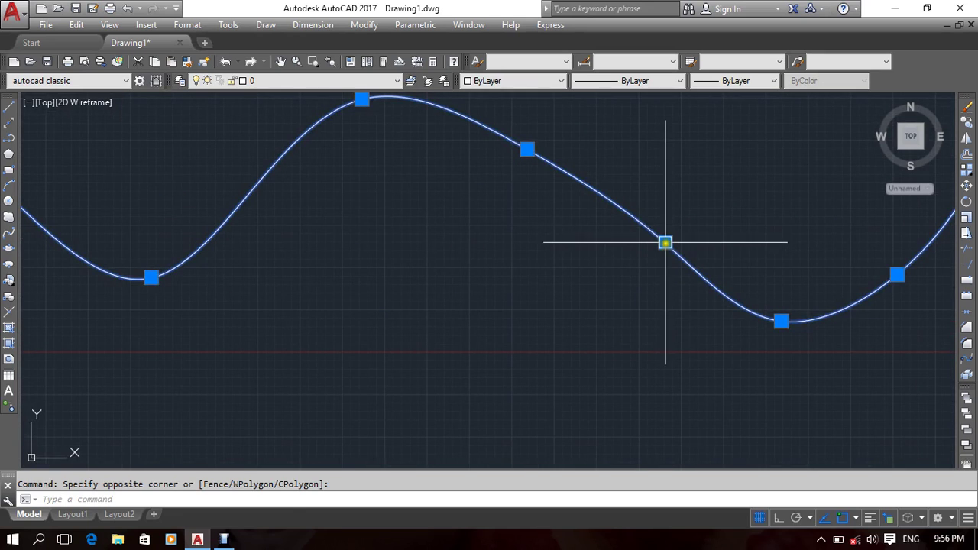
Drag several fit-point grips to reshape the curve, deepening the middle trough.
{"action": "left_click", "coordinate": [665, 242]}
{"action": "left_click", "coordinate": [598, 289]}
{"action": "left_click", "coordinate": [527, 149]}
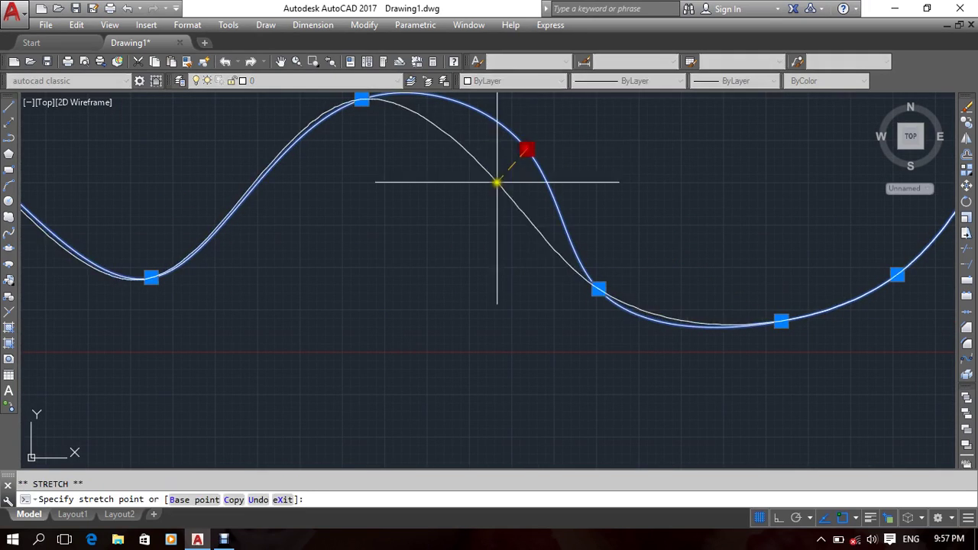
{"action": "left_click", "coordinate": [489, 204]}
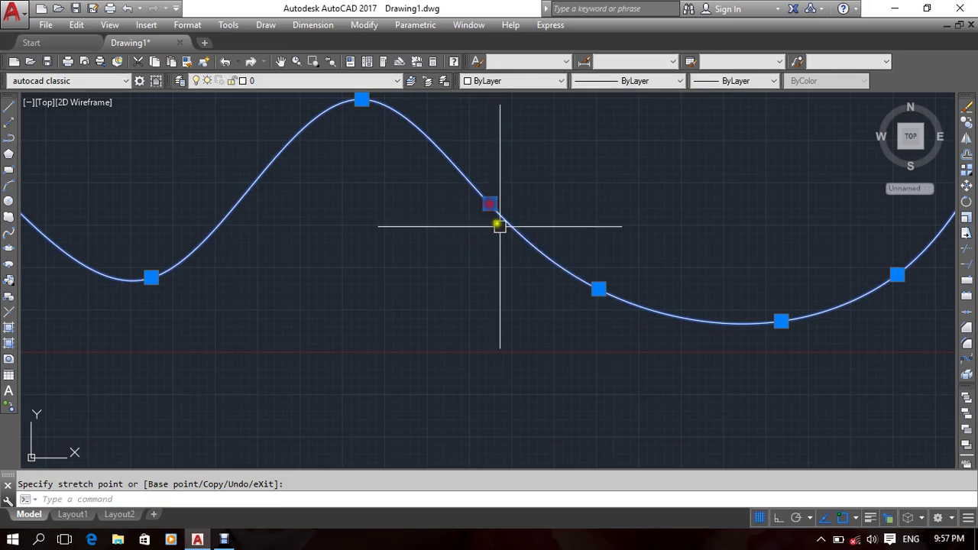
{"action": "left_click", "coordinate": [598, 289]}
{"action": "left_click", "coordinate": [634, 252]}
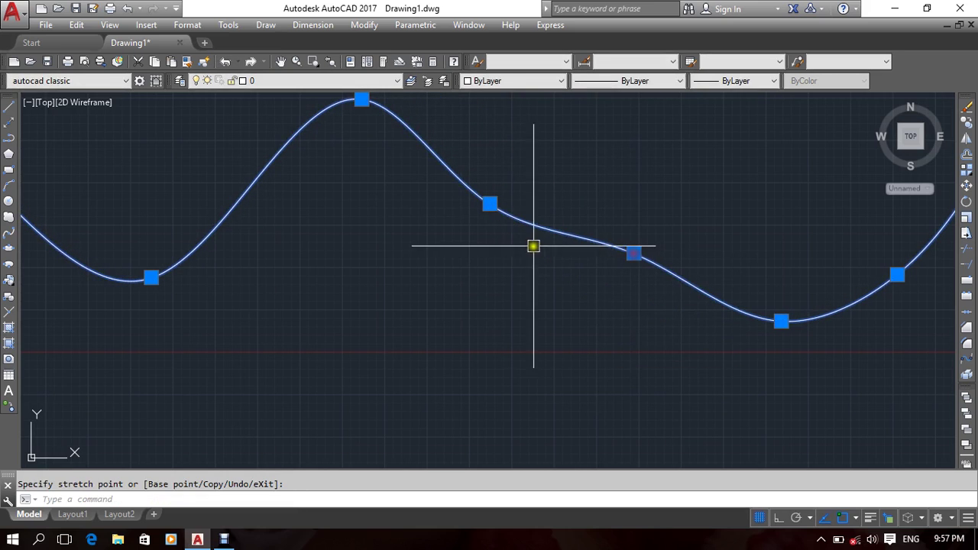
{"action": "left_click", "coordinate": [489, 204]}
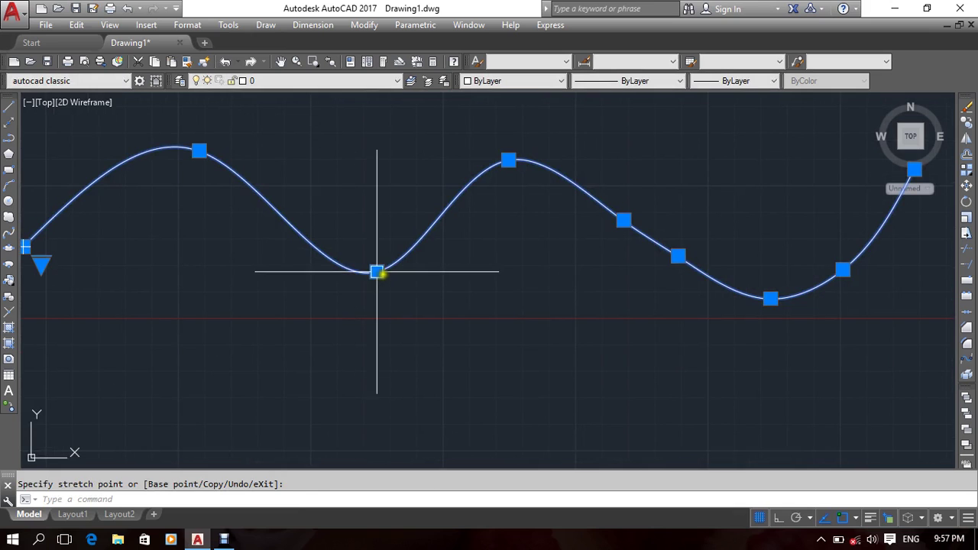
{"action": "left_click", "coordinate": [377, 272]}
{"action": "left_click", "coordinate": [377, 335]}
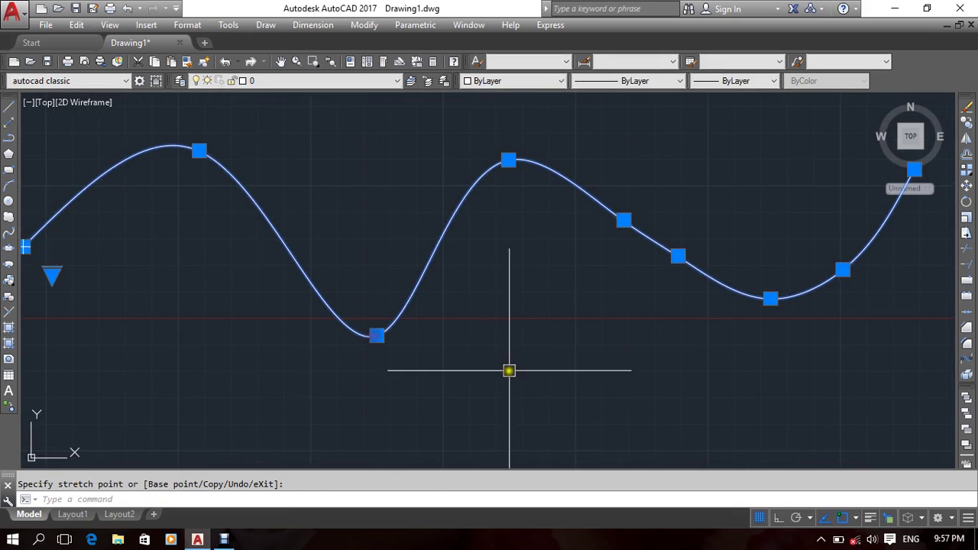
{"action": "middle_click_drag", "start_coordinate": [509, 370], "coordinate": [487, 364]}
{"action": "key", "text": "Escape"}
Reselect the reshaped spline and delete it.
{"action": "scroll", "coordinate": [493, 344], "scroll_direction": "down", "scroll_amount": 3}
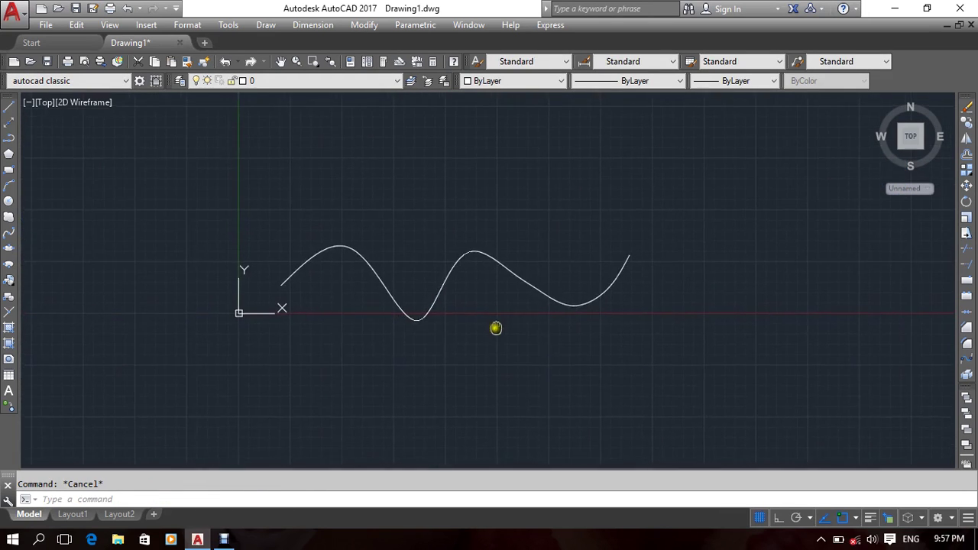
{"action": "scroll", "coordinate": [512, 317], "scroll_direction": "up", "scroll_amount": 3}
{"action": "middle_click_drag", "start_coordinate": [526, 308], "coordinate": [619, 254]}
{"action": "left_click", "coordinate": [619, 254]}
{"action": "left_click", "coordinate": [535, 329]}
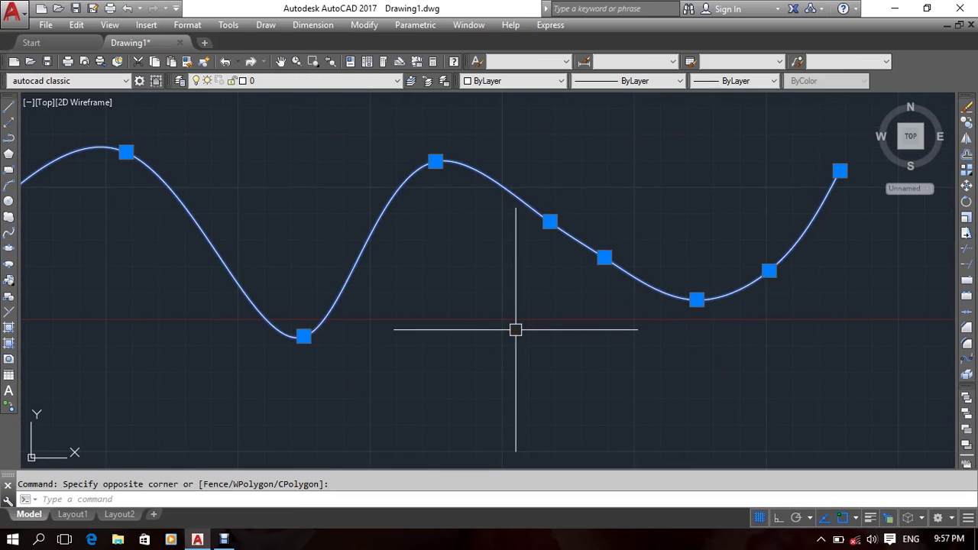
{"action": "key", "text": "Delete"}
{"action": "scroll", "coordinate": [515, 329], "scroll_direction": "down", "scroll_amount": 3}
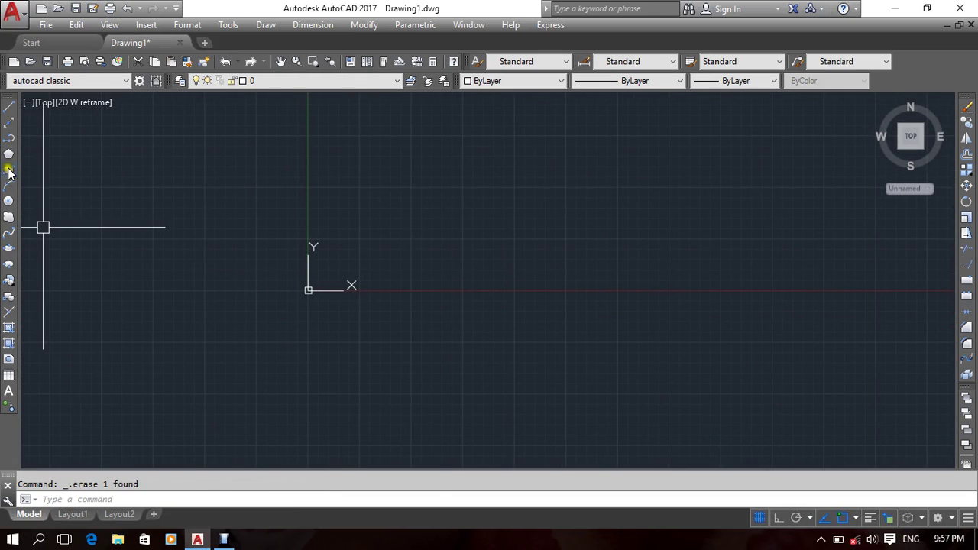
Draw a trial rectangle, then select and delete it.
{"action": "left_click", "coordinate": [8, 170]}
{"action": "left_click", "coordinate": [461, 229]}
{"action": "middle_click_drag", "start_coordinate": [650, 323], "coordinate": [589, 313]}
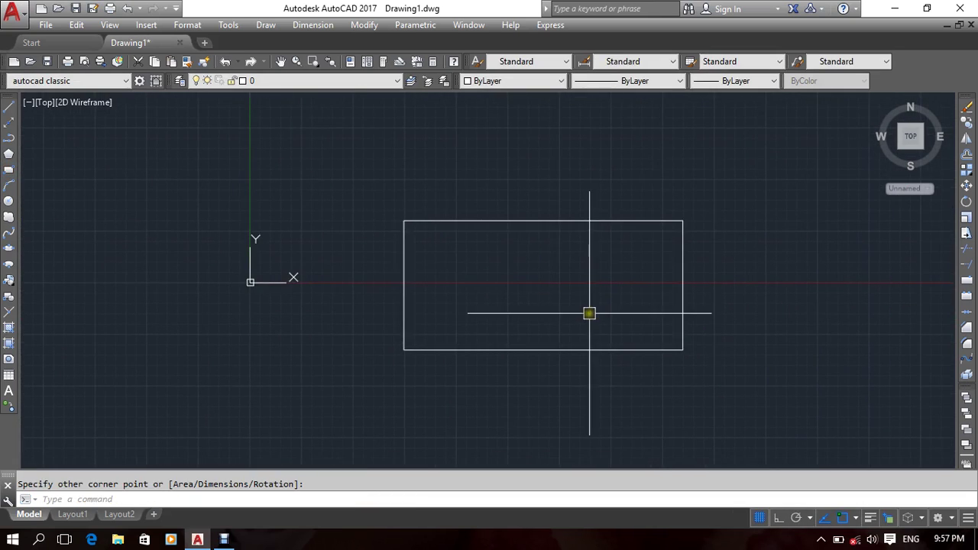
{"action": "left_click", "coordinate": [803, 232]}
{"action": "left_click", "coordinate": [638, 327]}
{"action": "key", "text": "Delete"}
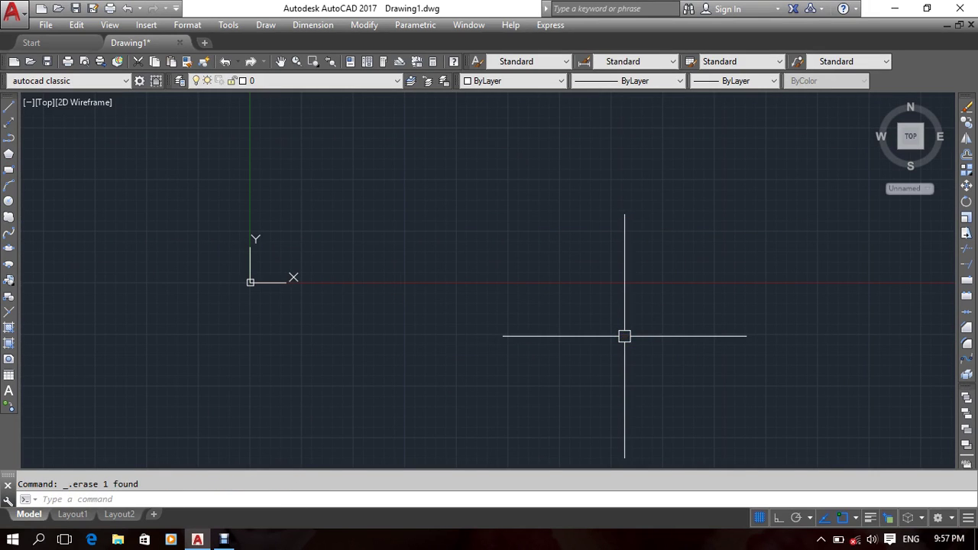
Draw a LINE zigzag through six points with two peaks and two lows.
{"action": "type", "text": "l"}
{"action": "key", "text": "Return"}
{"action": "left_click", "coordinate": [411, 350]}
{"action": "left_click", "coordinate": [566, 248]}
{"action": "left_click", "coordinate": [776, 385]}
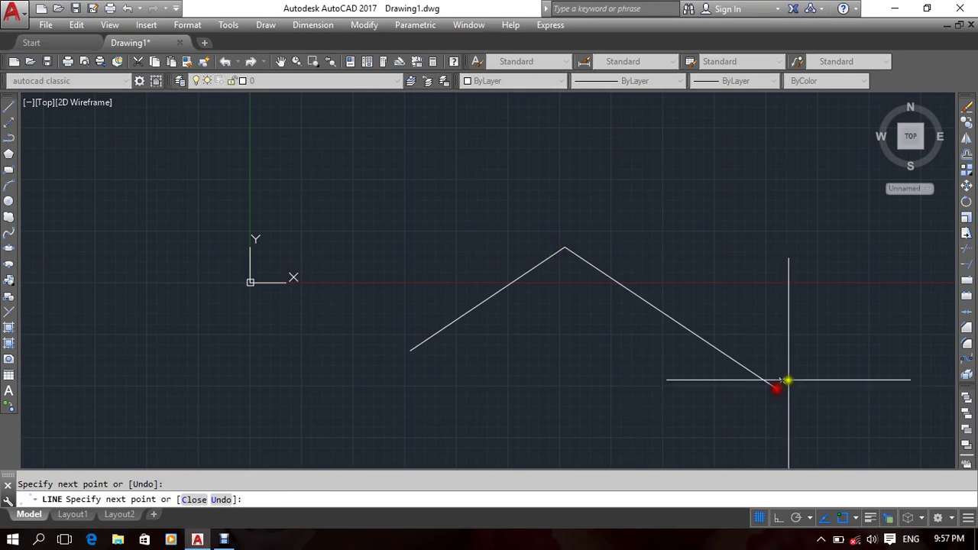
{"action": "middle_click_drag", "start_coordinate": [788, 380], "coordinate": [444, 317]}
{"action": "left_click", "coordinate": [590, 205]}
{"action": "left_click", "coordinate": [796, 370]}
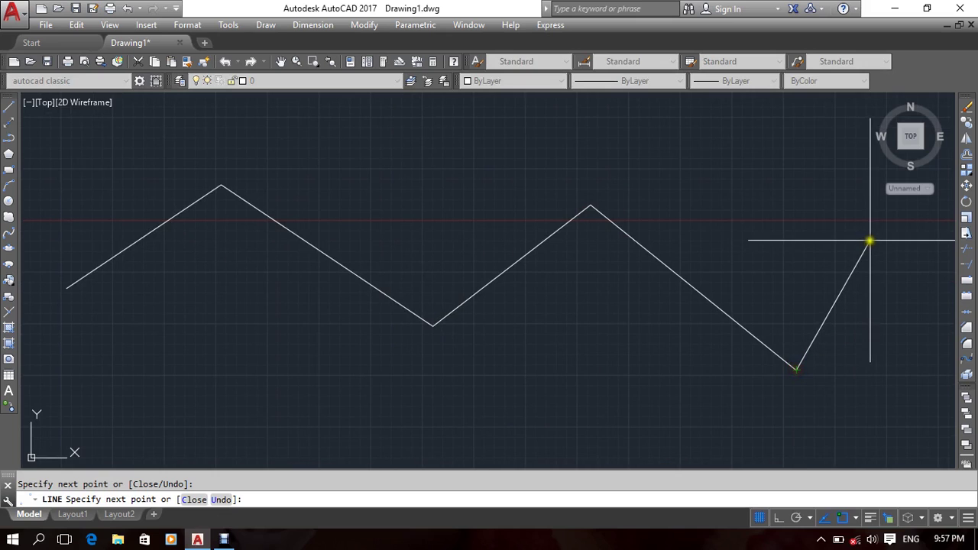
{"action": "left_click", "coordinate": [869, 242]}
{"action": "key", "text": "Return"}
{"action": "scroll", "coordinate": [554, 297], "scroll_direction": "down", "scroll_amount": 4}
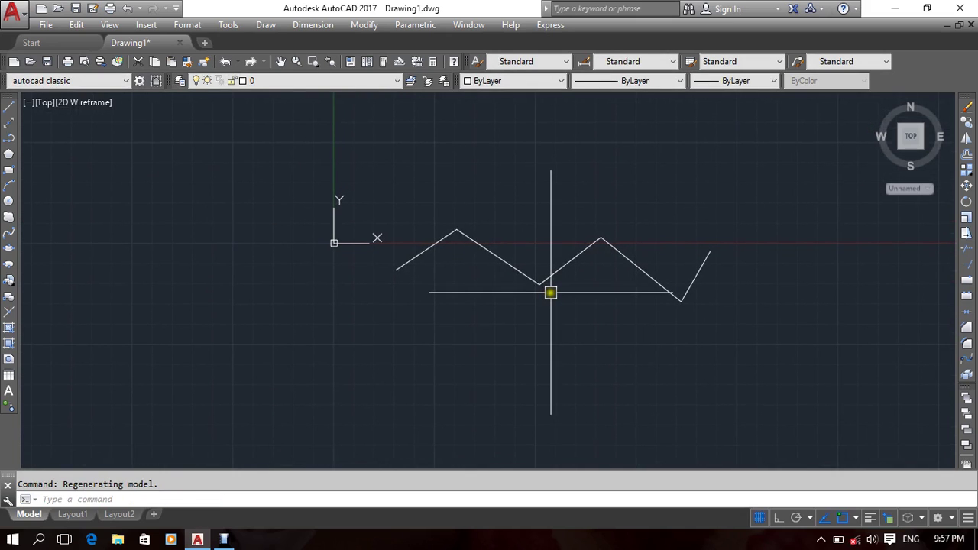
Trace a fit-point spline through the zigzag's six vertices.
{"action": "type", "text": "Spl"}
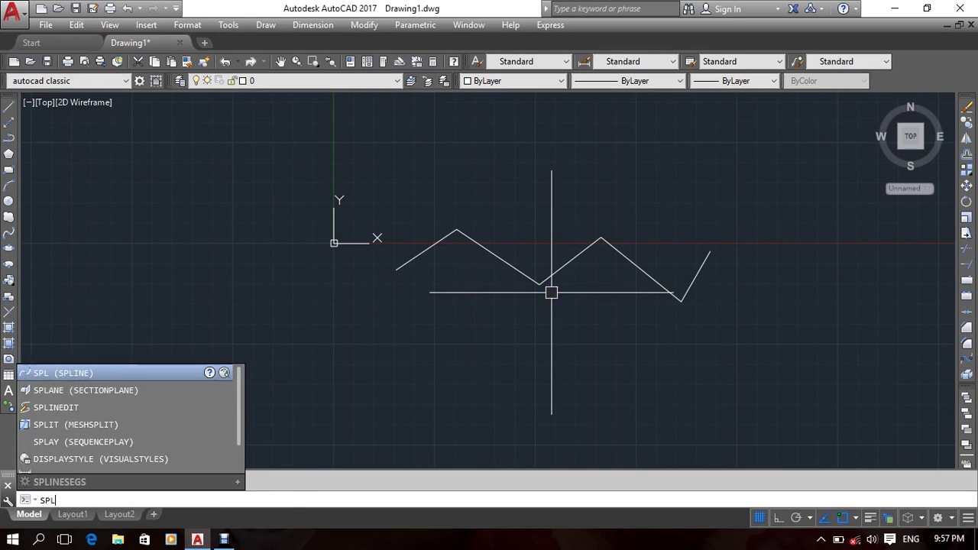
{"action": "key", "text": "Return"}
{"action": "middle_click_drag", "start_coordinate": [552, 292], "coordinate": [379, 332]}
{"action": "scroll", "coordinate": [489, 294], "scroll_direction": "up", "scroll_amount": 2}
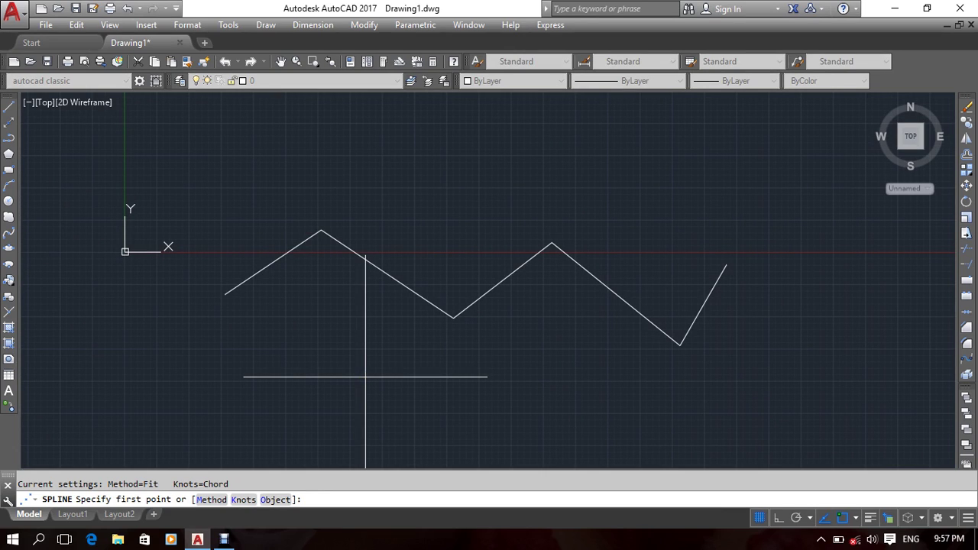
{"action": "left_click", "coordinate": [229, 294]}
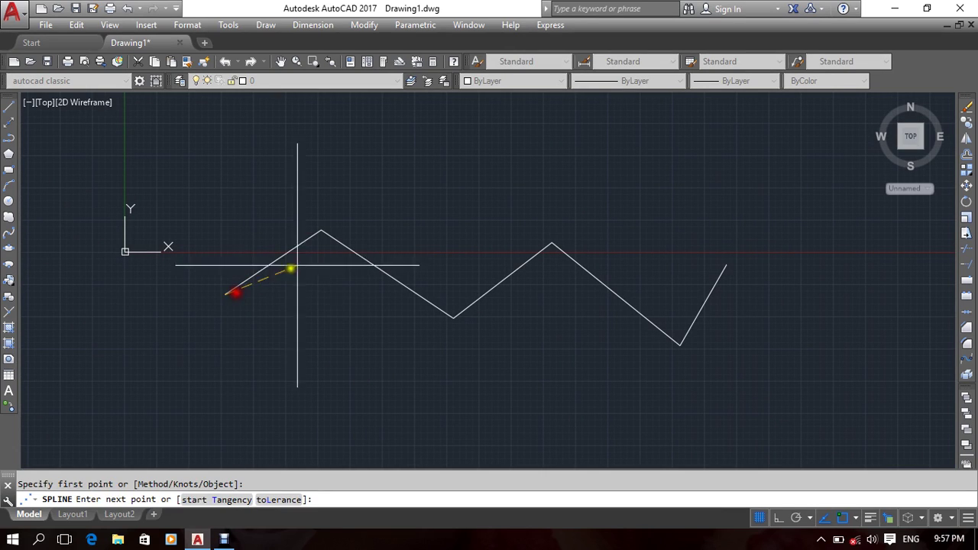
{"action": "left_click", "coordinate": [322, 229]}
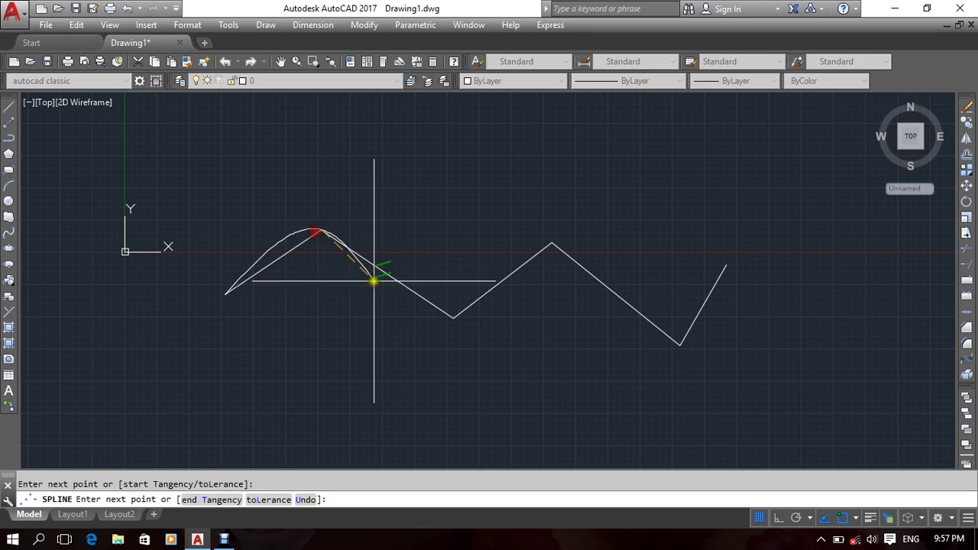
{"action": "left_click", "coordinate": [453, 316]}
{"action": "left_click", "coordinate": [551, 244]}
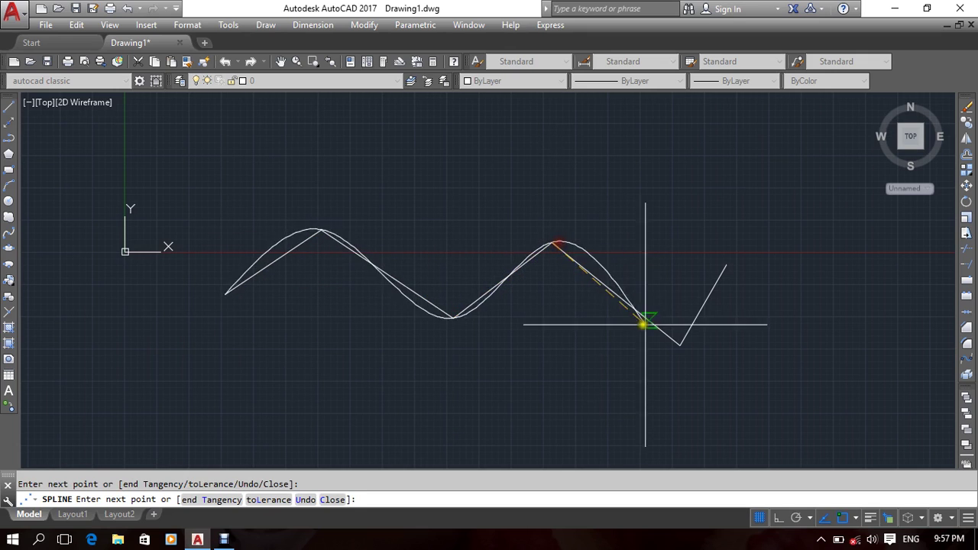
{"action": "left_click", "coordinate": [680, 345]}
{"action": "left_click", "coordinate": [726, 266]}
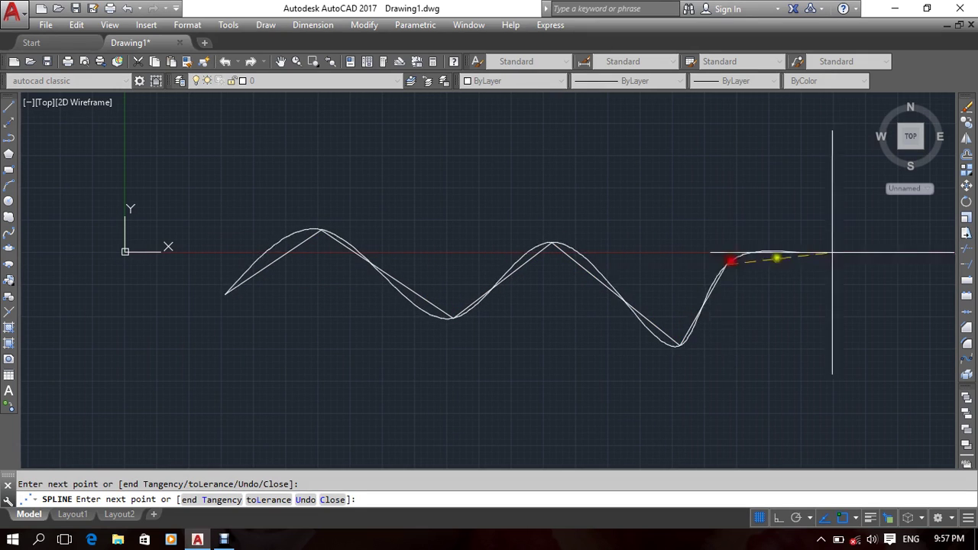
{"action": "key", "text": "Return"}
{"action": "key", "text": "Return"}
Erase the traced spline, leaving only the zigzag.
{"action": "scroll", "coordinate": [696, 362], "scroll_direction": "up", "scroll_amount": 4}
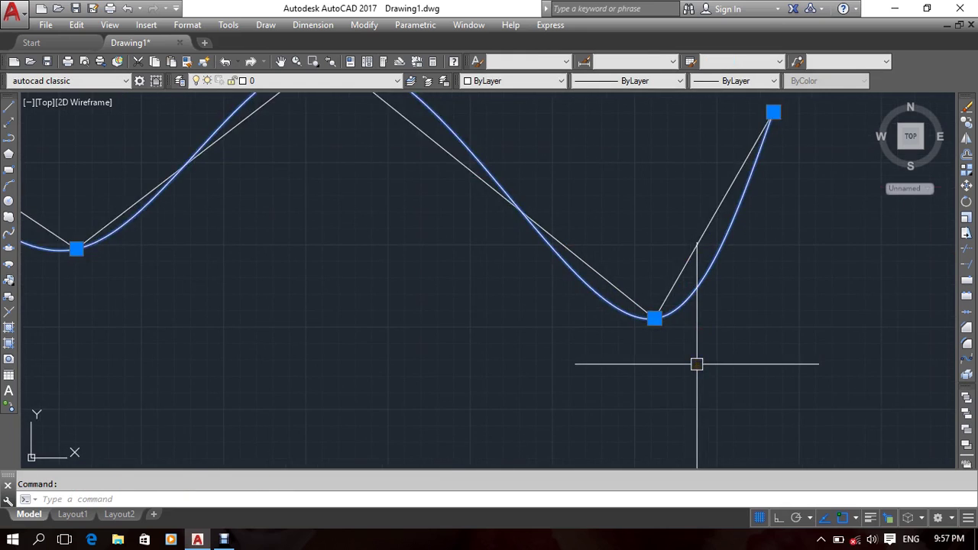
{"action": "scroll", "coordinate": [696, 362], "scroll_direction": "down", "scroll_amount": 2}
{"action": "mouse_move", "coordinate": [390, 342]}
{"action": "middle_mouse_down"}
{"action": "mouse_move", "coordinate": [436, 345]}
{"action": "mouse_move", "coordinate": [401, 289]}
{"action": "middle_mouse_up"}
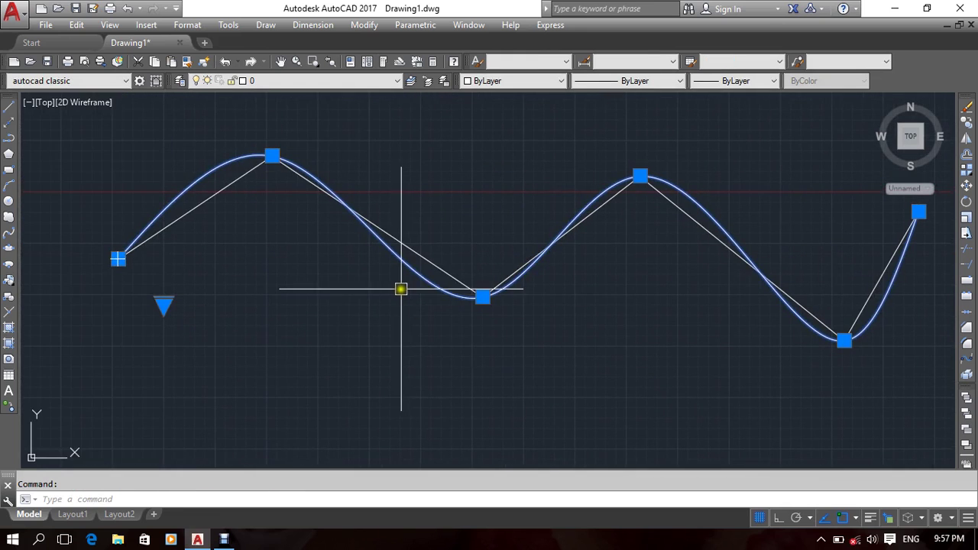
{"action": "key", "text": "Delete"}
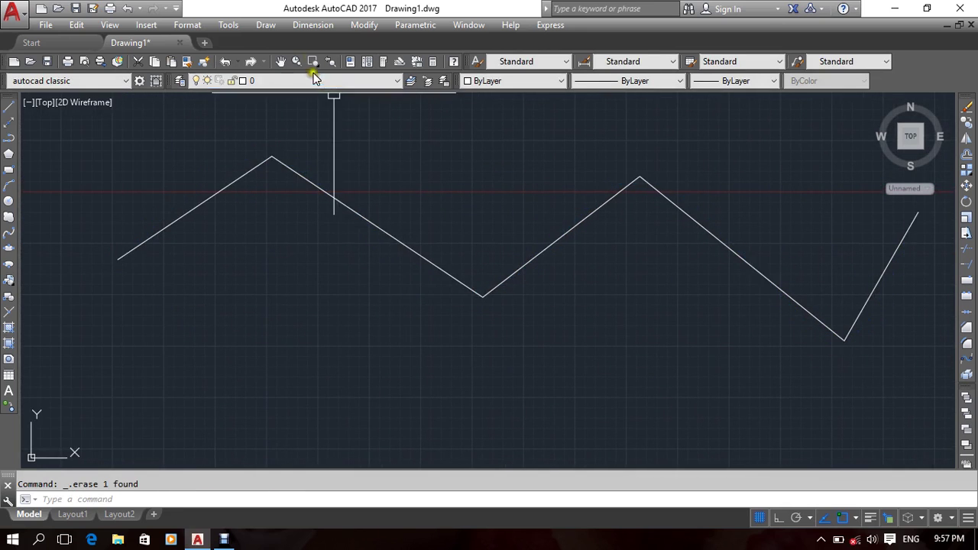
Draw a control-vertex spline through the zigzag's six corners, from left end to right end.
{"action": "left_click", "coordinate": [265, 25]}
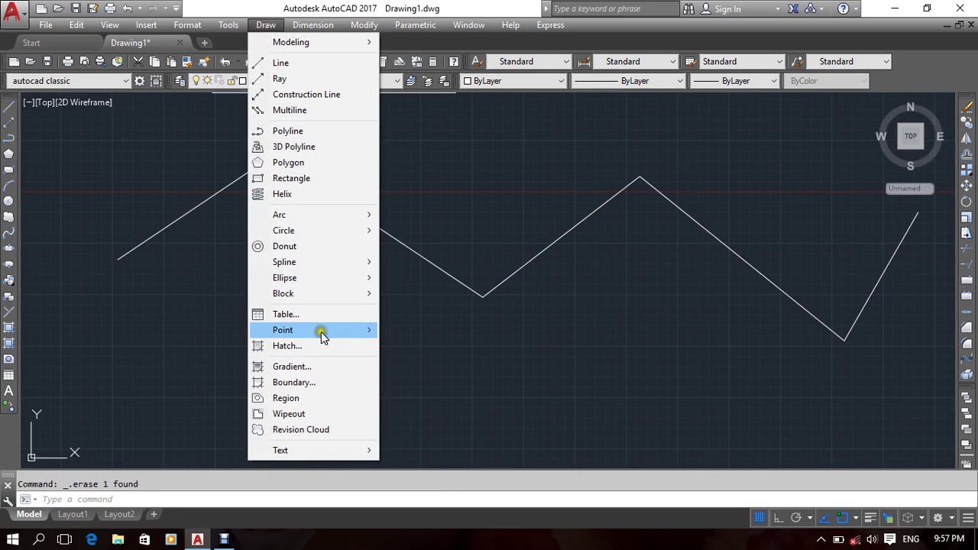
{"action": "left_click", "coordinate": [329, 262]}
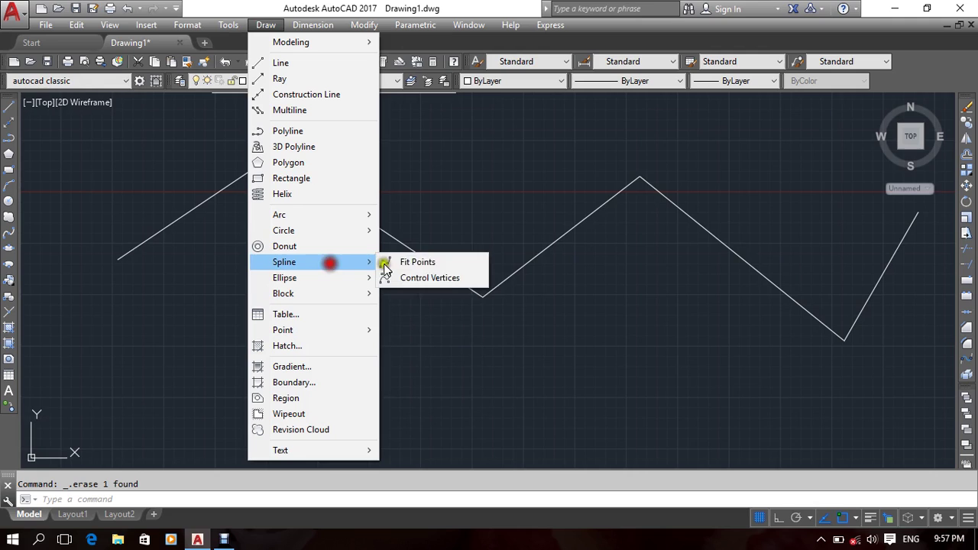
{"action": "left_click", "coordinate": [425, 282]}
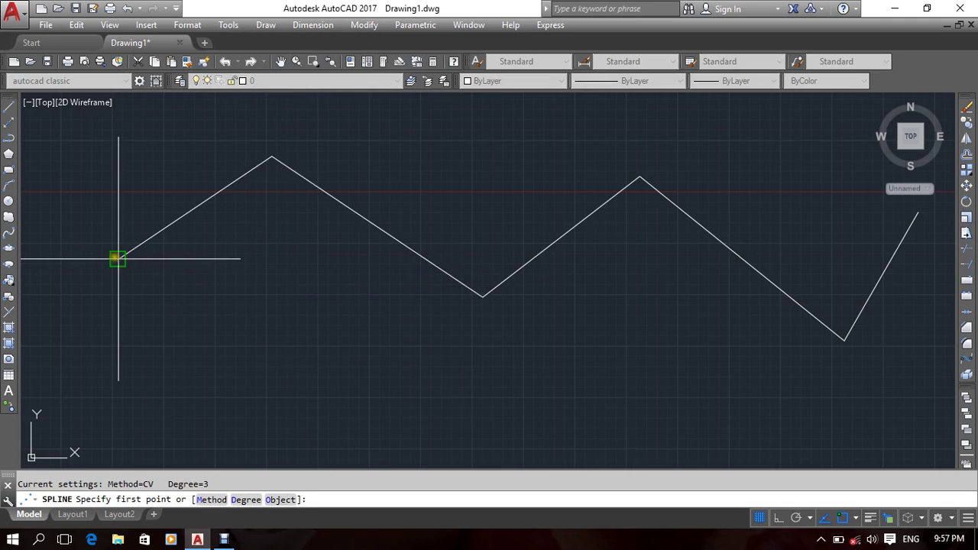
{"action": "left_click", "coordinate": [118, 259]}
{"action": "left_click", "coordinate": [271, 156]}
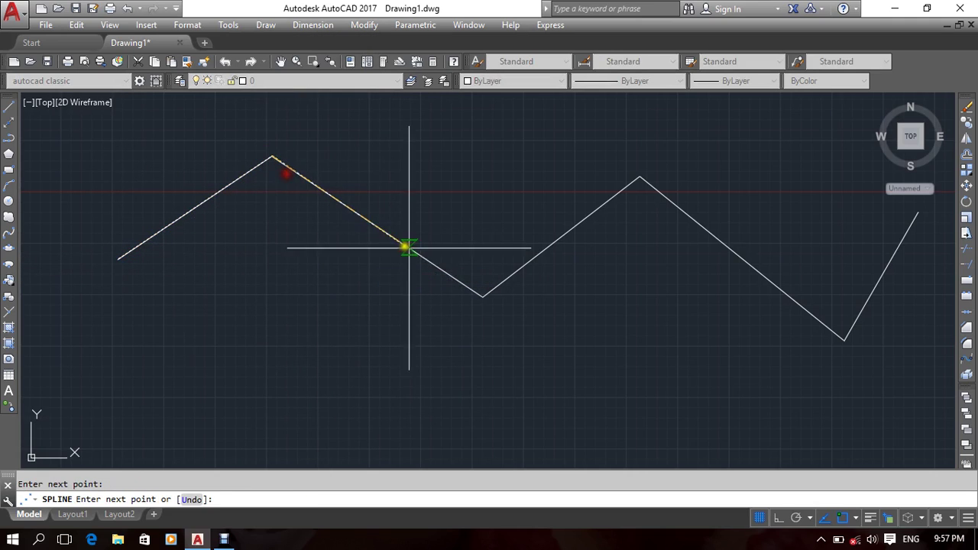
{"action": "left_click", "coordinate": [481, 294]}
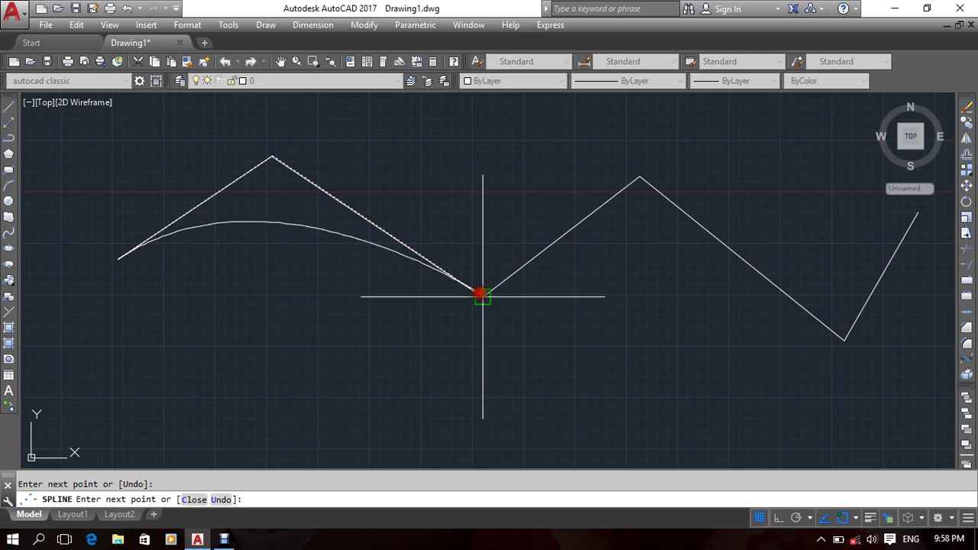
{"action": "left_click", "coordinate": [640, 177]}
{"action": "middle_click_drag", "start_coordinate": [761, 181], "coordinate": [651, 216]}
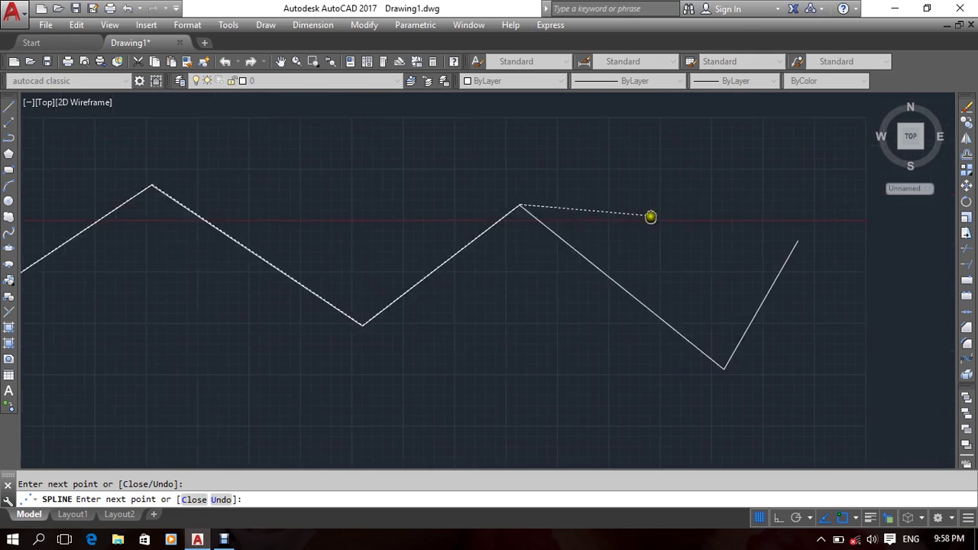
{"action": "left_click", "coordinate": [724, 368]}
{"action": "left_click", "coordinate": [798, 241]}
{"action": "key", "text": "Return"}
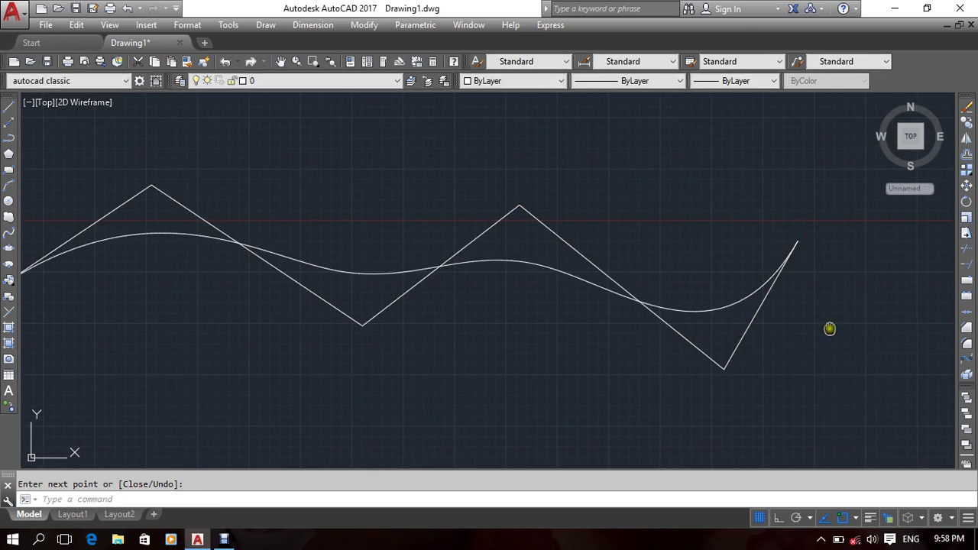
{"action": "middle_click_drag", "start_coordinate": [830, 329], "coordinate": [788, 309]}
{"action": "left_click", "coordinate": [675, 288]}
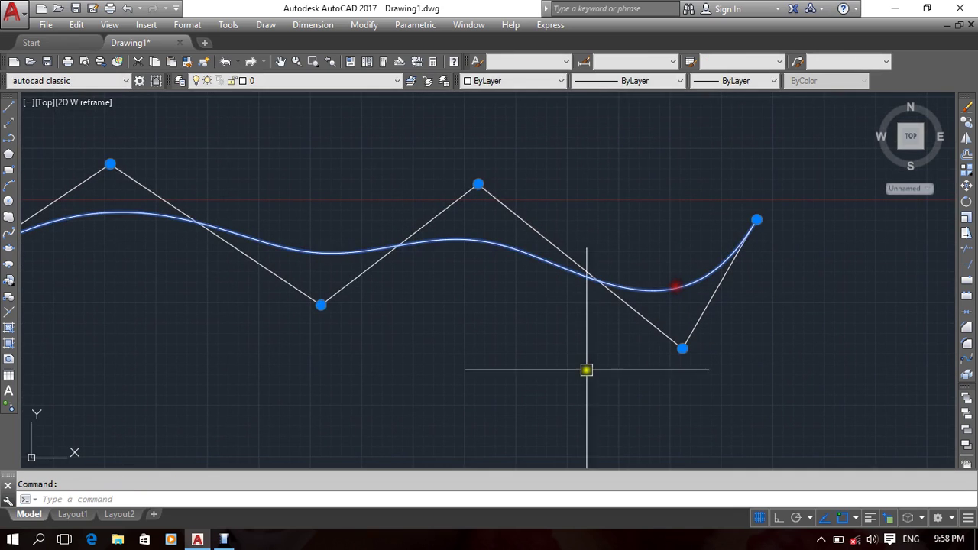
{"action": "middle_click_drag", "start_coordinate": [585, 369], "coordinate": [602, 361]}
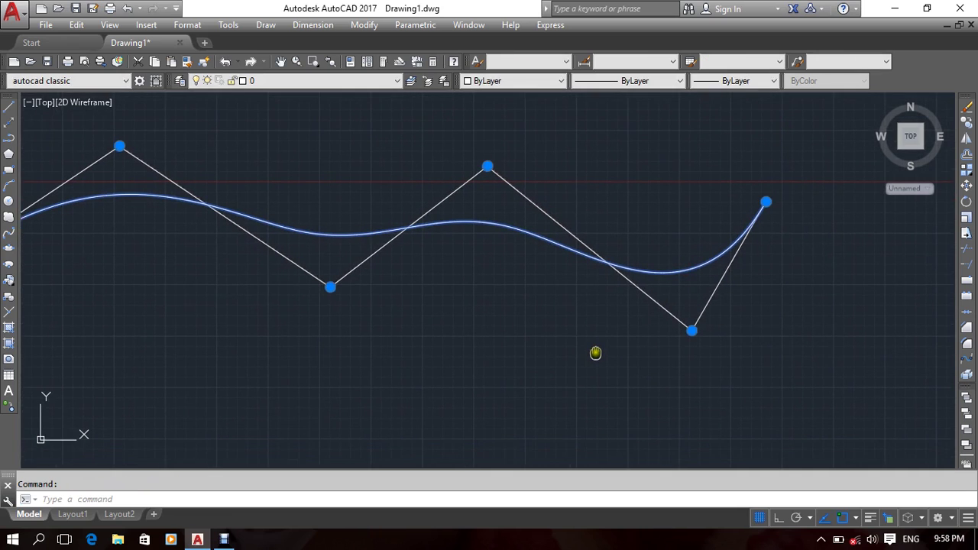
{"action": "left_click", "coordinate": [697, 338]}
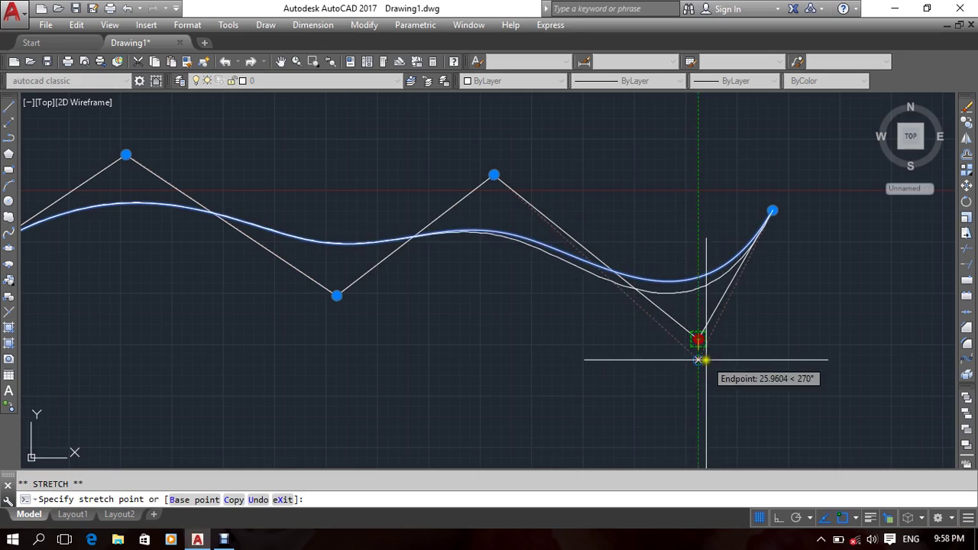
{"action": "left_click", "coordinate": [697, 338]}
{"action": "key", "text": "Escape"}
{"action": "key", "text": "Escape"}
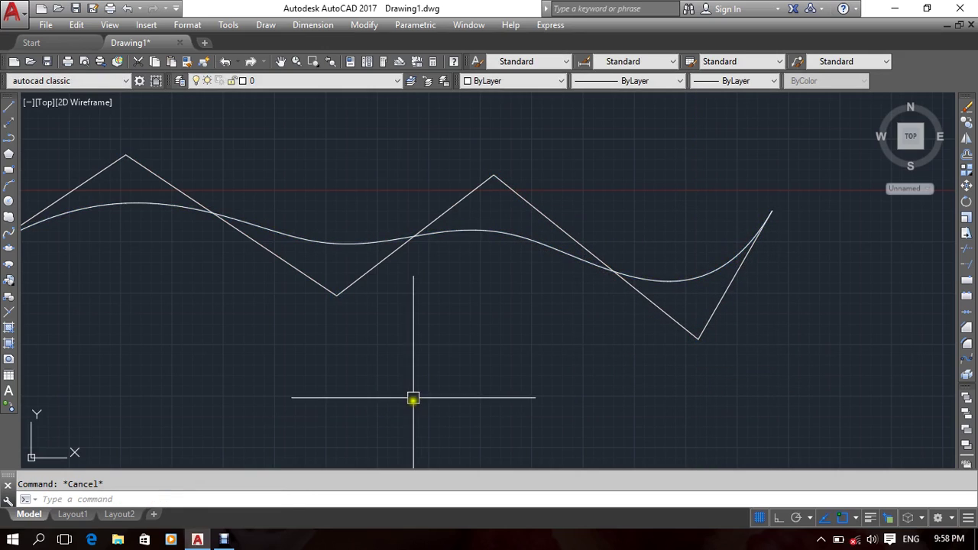
{"action": "middle_click_drag", "start_coordinate": [399, 376], "coordinate": [455, 351]}
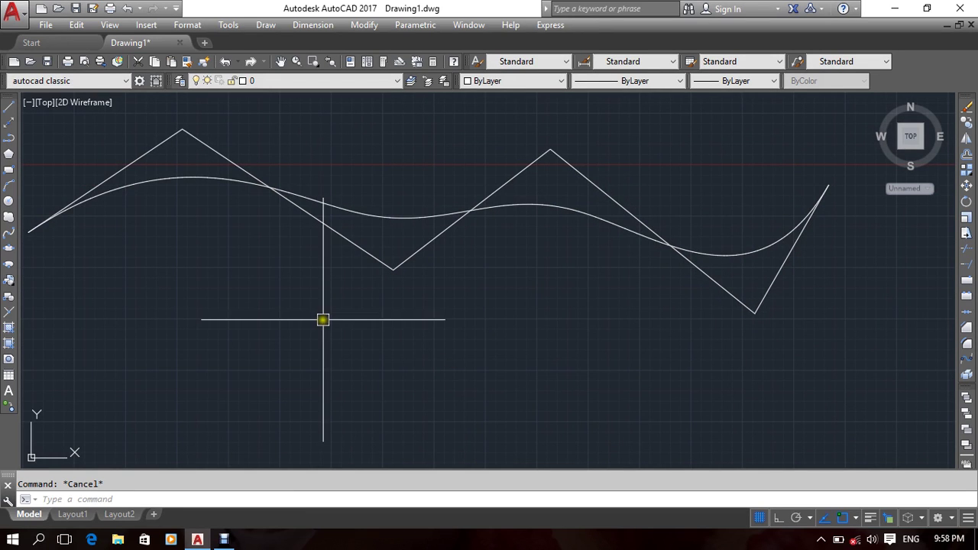
{"action": "scroll", "coordinate": [340, 328], "scroll_direction": "down", "scroll_amount": 3}
{"action": "scroll", "coordinate": [333, 329], "scroll_direction": "up", "scroll_amount": 3}
{"action": "scroll", "coordinate": [359, 387], "scroll_direction": "down", "scroll_amount": 3}
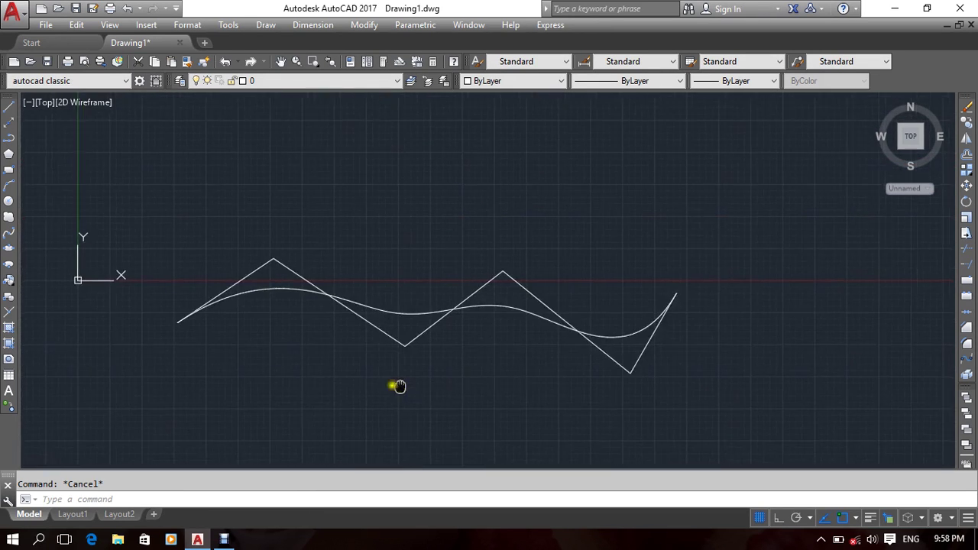
{"action": "scroll", "coordinate": [360, 369], "scroll_direction": "up", "scroll_amount": 3}
{"action": "scroll", "coordinate": [336, 389], "scroll_direction": "down", "scroll_amount": 1}
{"action": "scroll", "coordinate": [321, 399], "scroll_direction": "up", "scroll_amount": 1}
{"action": "middle_click_drag", "start_coordinate": [291, 378], "coordinate": [295, 360]}
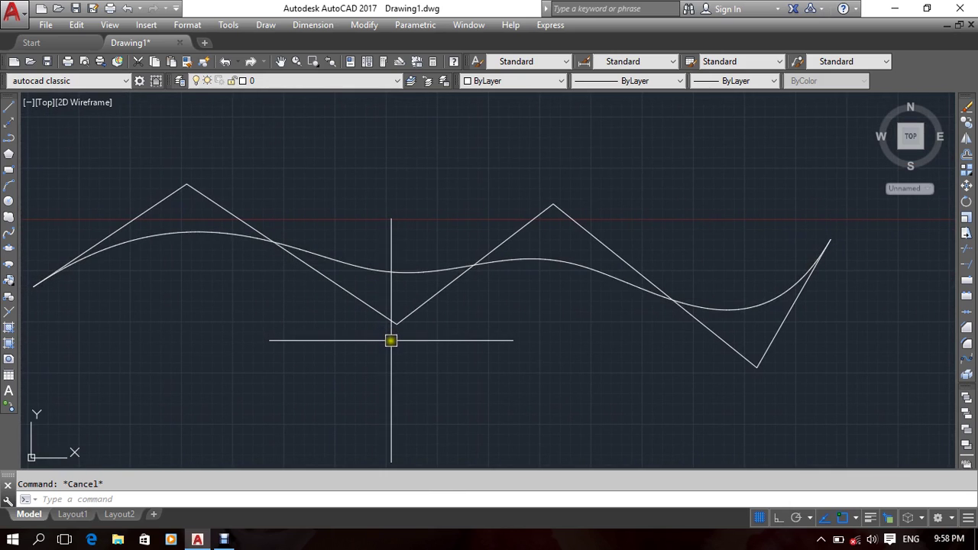
{"action": "left_click", "coordinate": [402, 286]}
{"action": "left_click", "coordinate": [318, 194]}
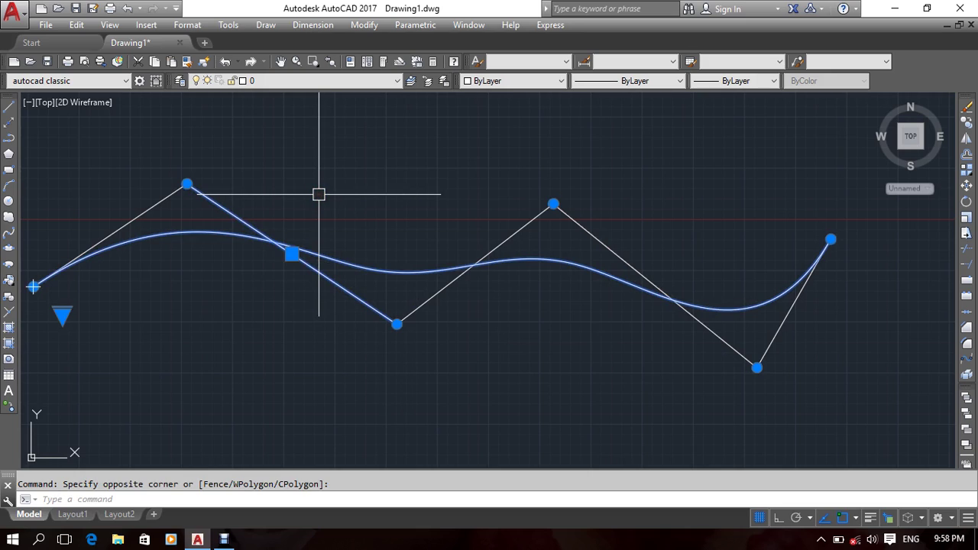
Erase the corner-following spline after undoing an accidental erase that included a zigzag segment.
{"action": "key", "text": "Delete"}
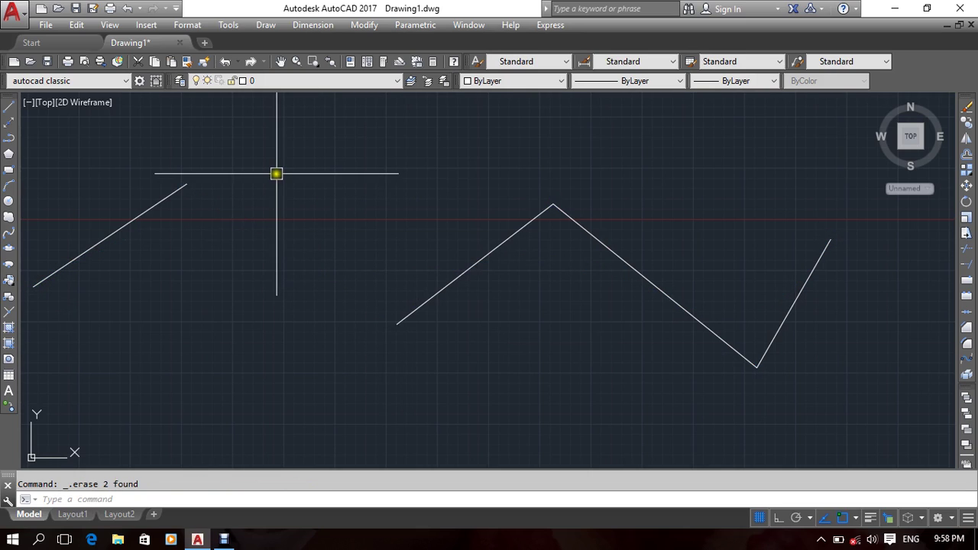
{"action": "key", "text": "ctrl+z"}
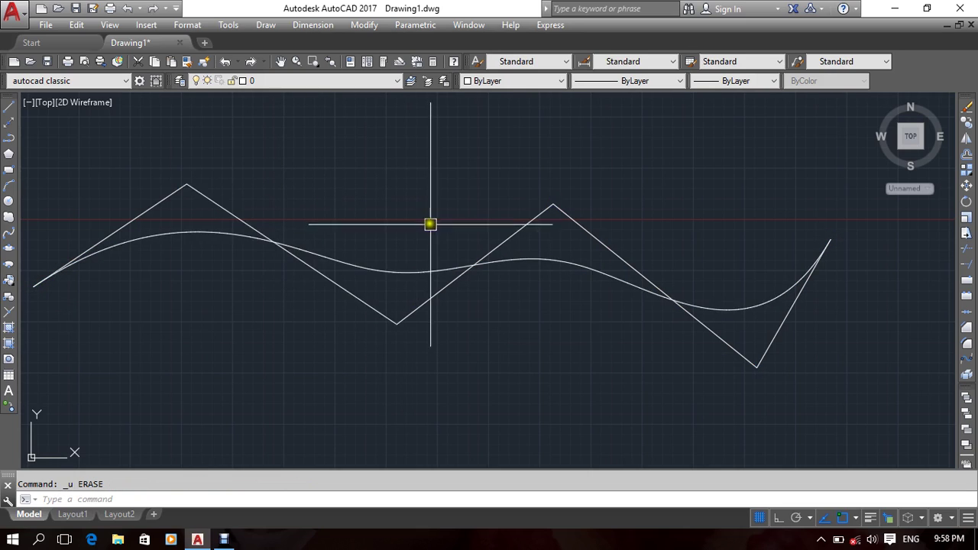
{"action": "left_click", "coordinate": [393, 268]}
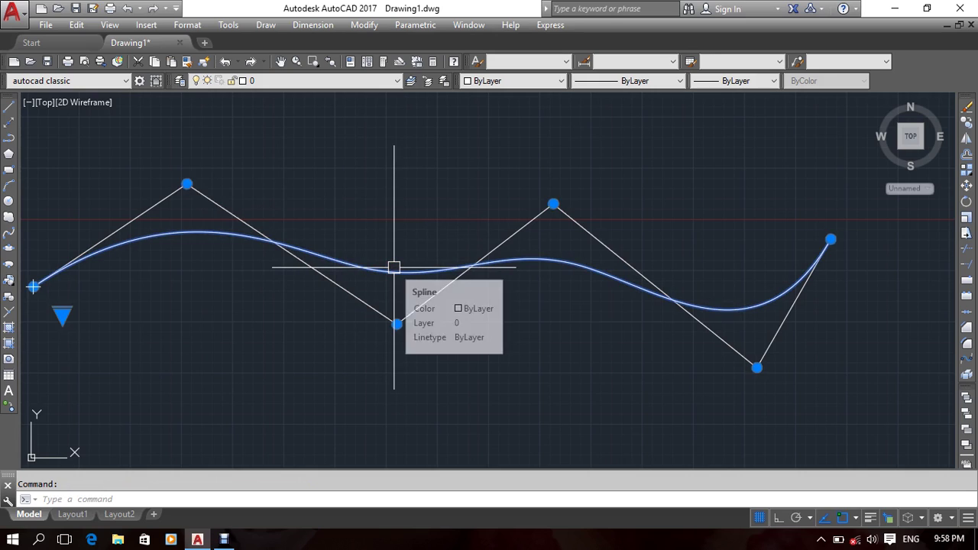
{"action": "key", "text": "Delete"}
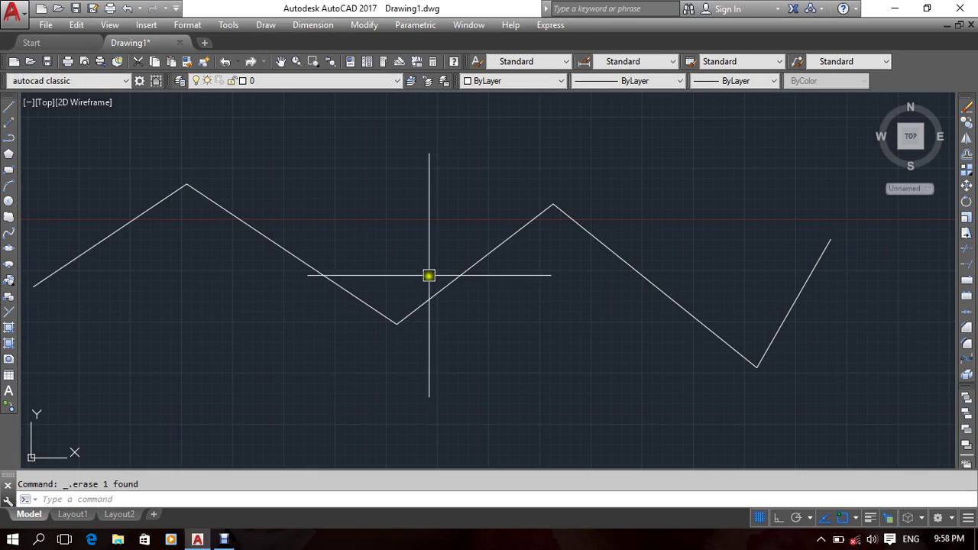
{"action": "scroll", "coordinate": [399, 286], "scroll_direction": "down", "scroll_amount": 5}
{"action": "scroll", "coordinate": [413, 308], "scroll_direction": "up", "scroll_amount": 2}
{"action": "scroll", "coordinate": [347, 316], "scroll_direction": "up", "scroll_amount": 2}
{"action": "middle_click_drag", "start_coordinate": [347, 316], "coordinate": [391, 327]}
{"action": "scroll", "coordinate": [391, 326], "scroll_direction": "up", "scroll_amount": 1}
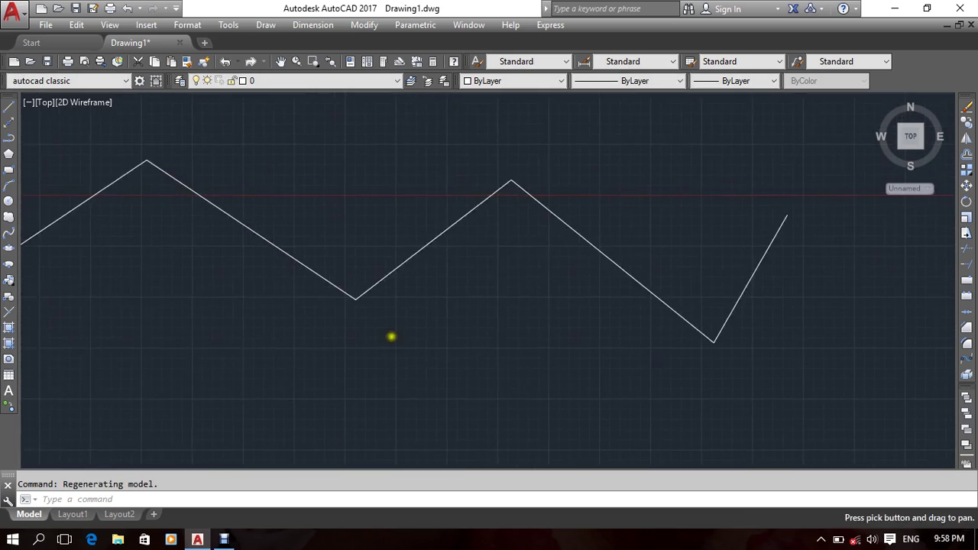
{"action": "scroll", "coordinate": [390, 326], "scroll_direction": "down", "scroll_amount": 1}
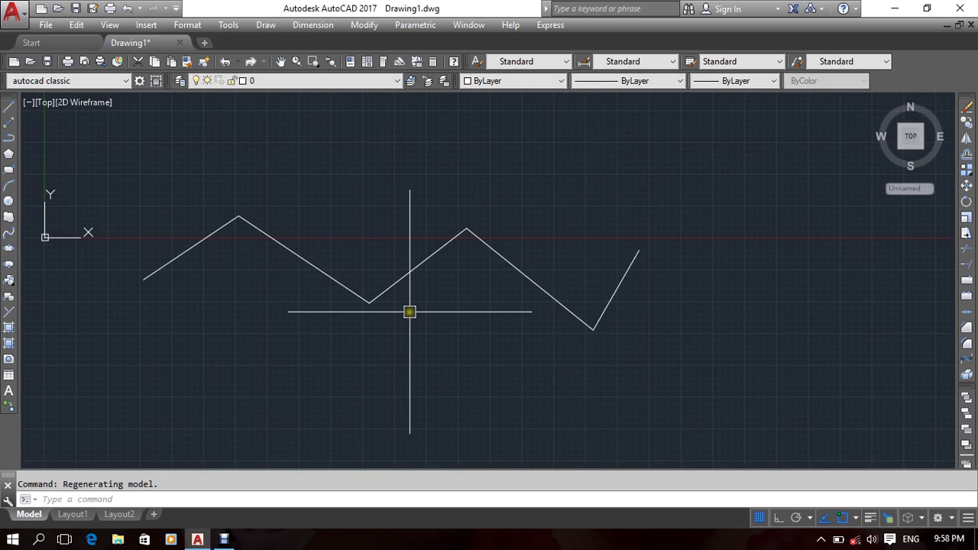
Draw a new six-point wavy spline above the zigzag.
{"action": "type", "text": "Spline"}
{"action": "key", "text": "Return"}
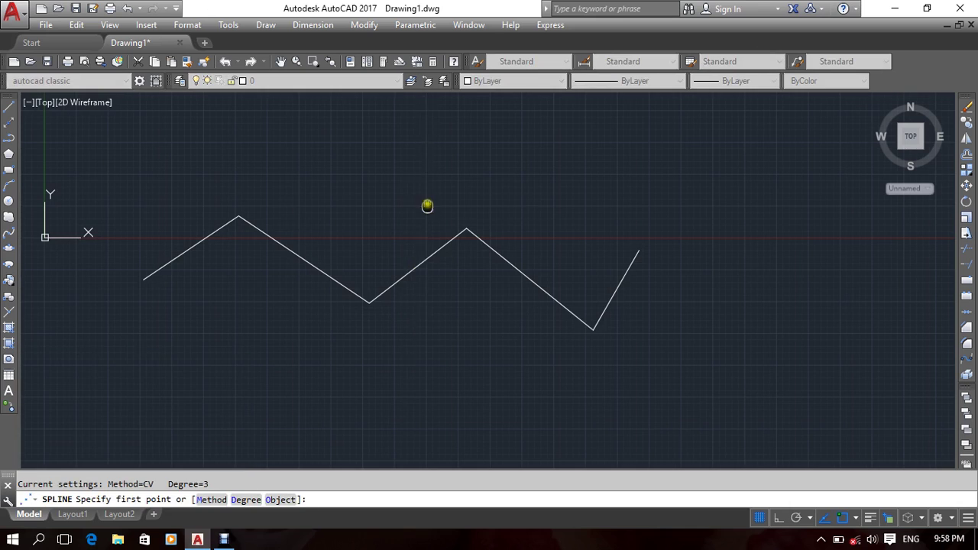
{"action": "middle_click_drag", "start_coordinate": [392, 107], "coordinate": [301, 230]}
{"action": "left_click", "coordinate": [301, 229]}
{"action": "left_click", "coordinate": [454, 155]}
{"action": "left_click", "coordinate": [618, 247]}
{"action": "left_click", "coordinate": [812, 183]}
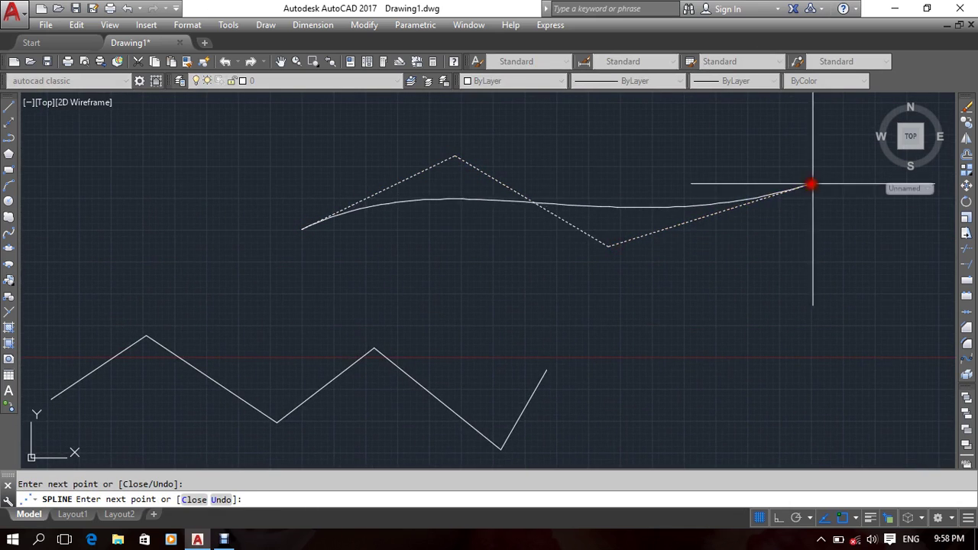
{"action": "scroll", "coordinate": [494, 211], "scroll_direction": "up", "scroll_amount": 3}
{"action": "scroll", "coordinate": [554, 230], "scroll_direction": "up", "scroll_amount": 2}
{"action": "scroll", "coordinate": [554, 231], "scroll_direction": "down", "scroll_amount": 3}
{"action": "left_click", "coordinate": [766, 371]}
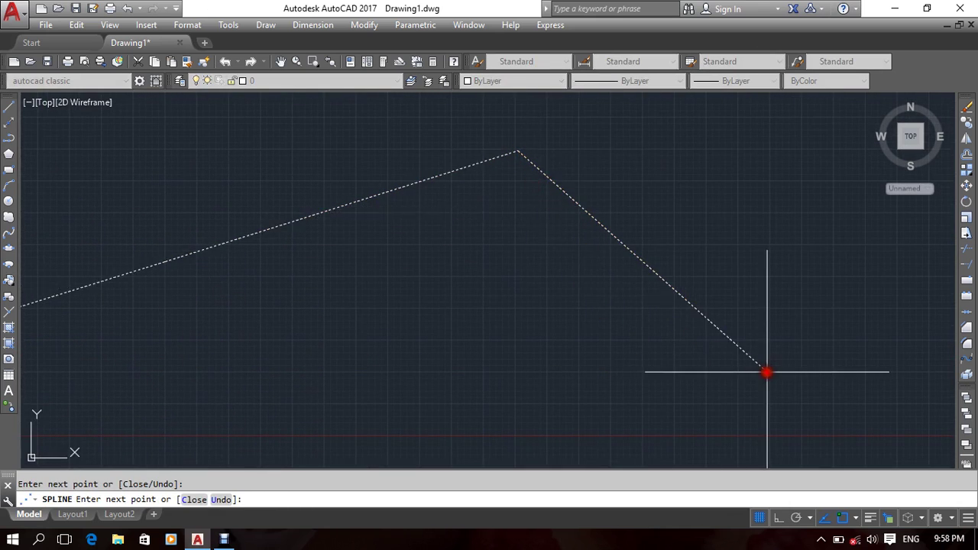
{"action": "left_click", "coordinate": [832, 257]}
{"action": "key", "text": "Return"}
Select the new spline, pan along it to inspect, then clear the selection.
{"action": "scroll", "coordinate": [563, 349], "scroll_direction": "down", "scroll_amount": 2}
{"action": "scroll", "coordinate": [562, 349], "scroll_direction": "down", "scroll_amount": 3}
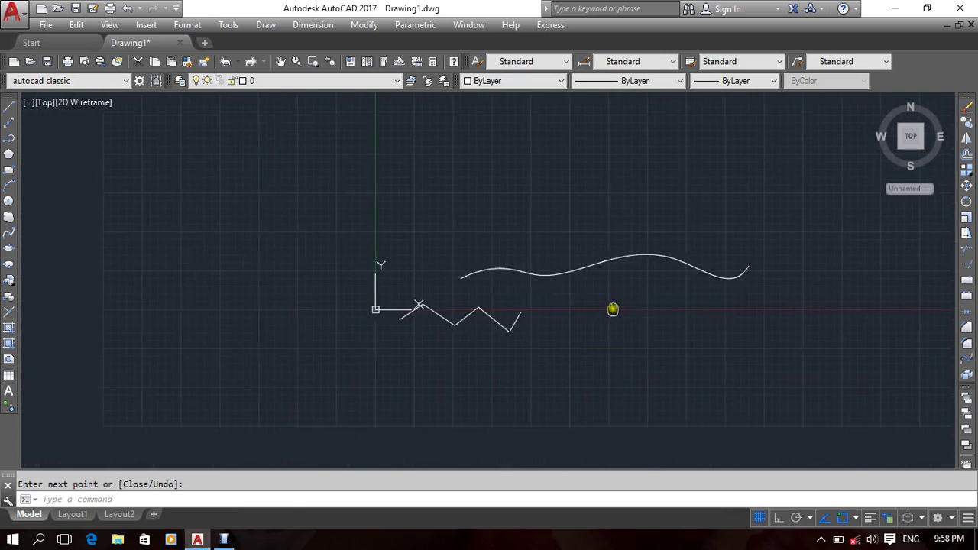
{"action": "left_click_drag", "start_coordinate": [613, 310], "coordinate": [550, 240]}
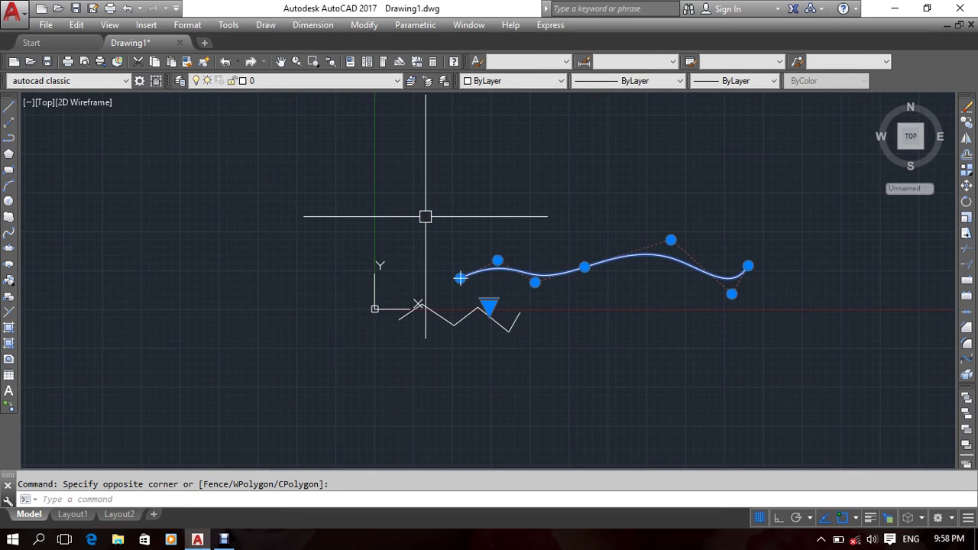
{"action": "scroll", "coordinate": [425, 216], "scroll_direction": "up", "scroll_amount": 2}
{"action": "middle_click_drag", "start_coordinate": [423, 214], "coordinate": [249, 224]}
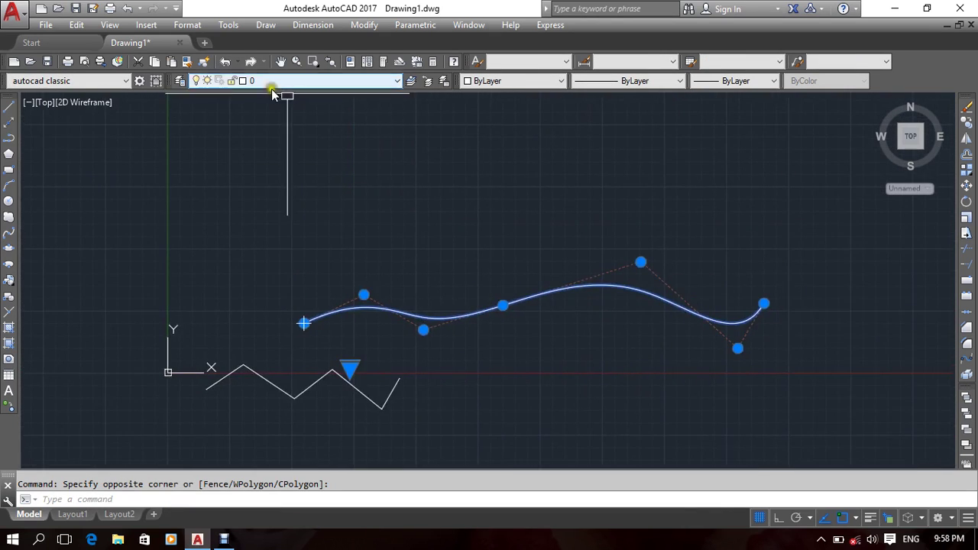
{"action": "key", "text": "Escape"}
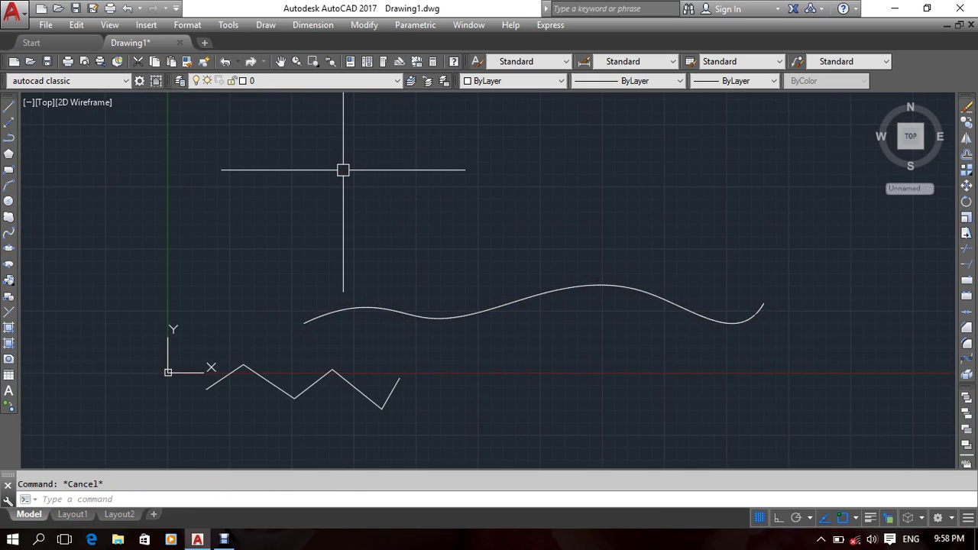
Offset the wavy spline to create a parallel copy.
{"action": "type", "text": "o"}
{"action": "key", "text": "Return"}
{"action": "key", "text": "Return"}
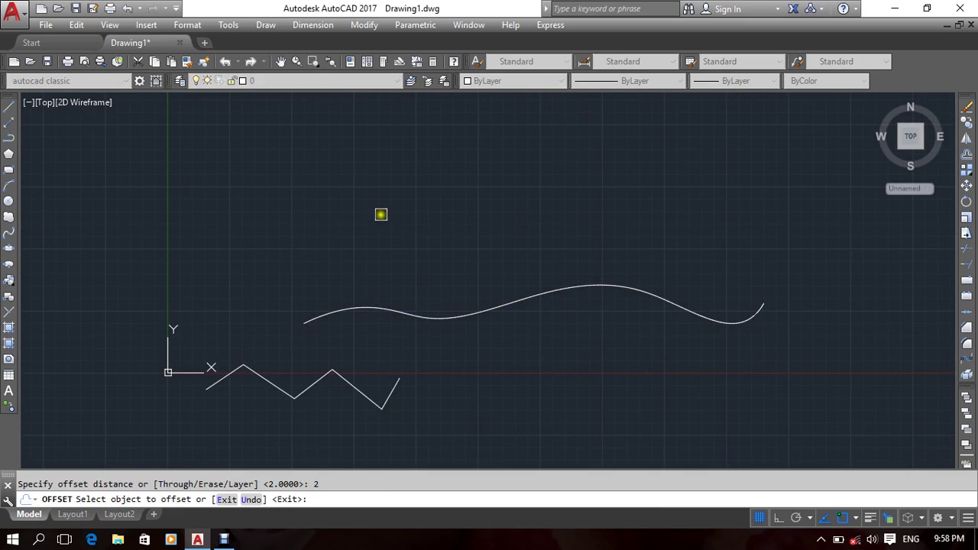
{"action": "left_click", "coordinate": [430, 317]}
{"action": "left_click", "coordinate": [403, 273]}
{"action": "scroll", "coordinate": [400, 299], "scroll_direction": "up", "scroll_amount": 3}
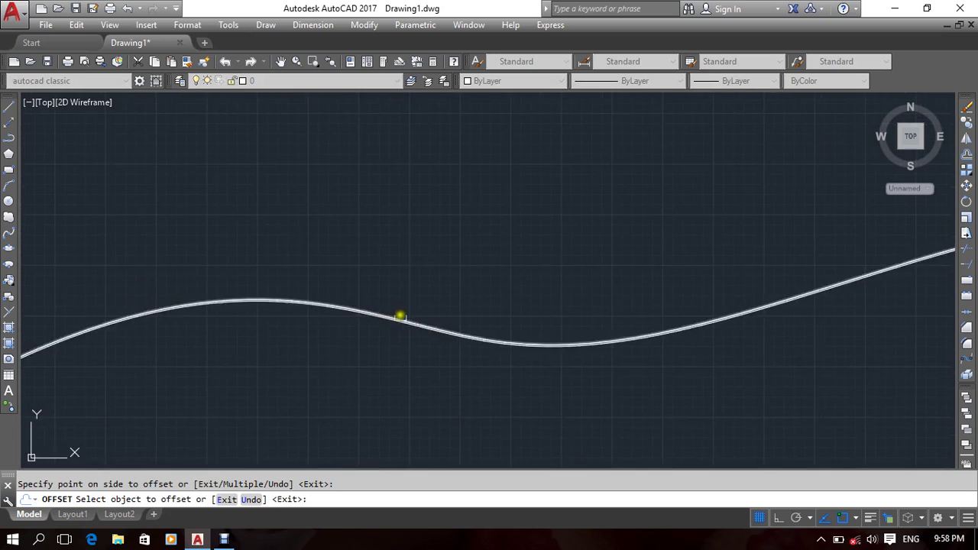
{"action": "scroll", "coordinate": [400, 314], "scroll_direction": "up", "scroll_amount": 3}
{"action": "scroll", "coordinate": [400, 349], "scroll_direction": "up", "scroll_amount": 2}
{"action": "scroll", "coordinate": [395, 334], "scroll_direction": "up", "scroll_amount": 2}
{"action": "key", "text": "Return"}
{"action": "key", "text": "Return"}
Inspect the offset wave copy, then window-select and delete the remaining spline.
{"action": "left_click", "coordinate": [417, 307]}
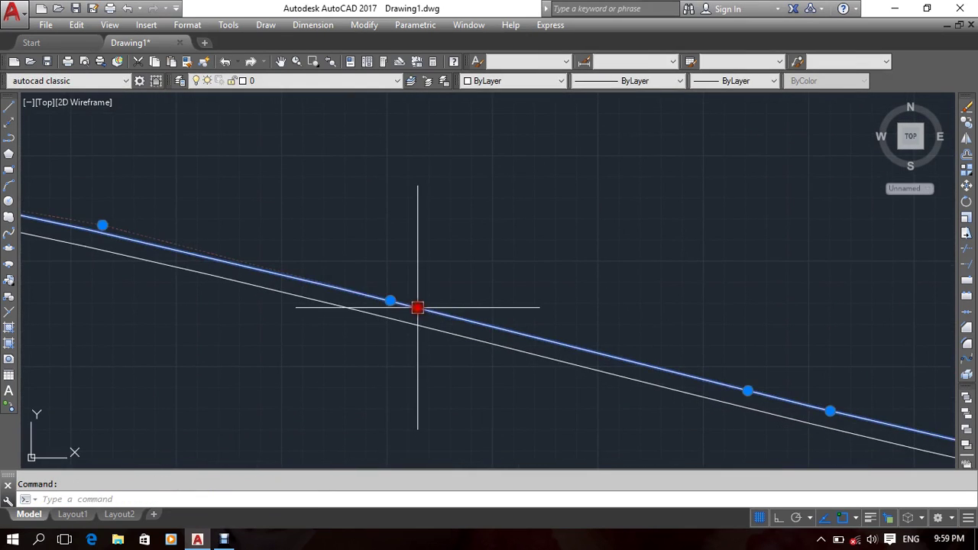
{"action": "scroll", "coordinate": [317, 316], "scroll_direction": "down", "scroll_amount": 5}
{"action": "middle_click_drag", "start_coordinate": [316, 316], "coordinate": [367, 319]}
{"action": "scroll", "coordinate": [234, 337], "scroll_direction": "down", "scroll_amount": 4}
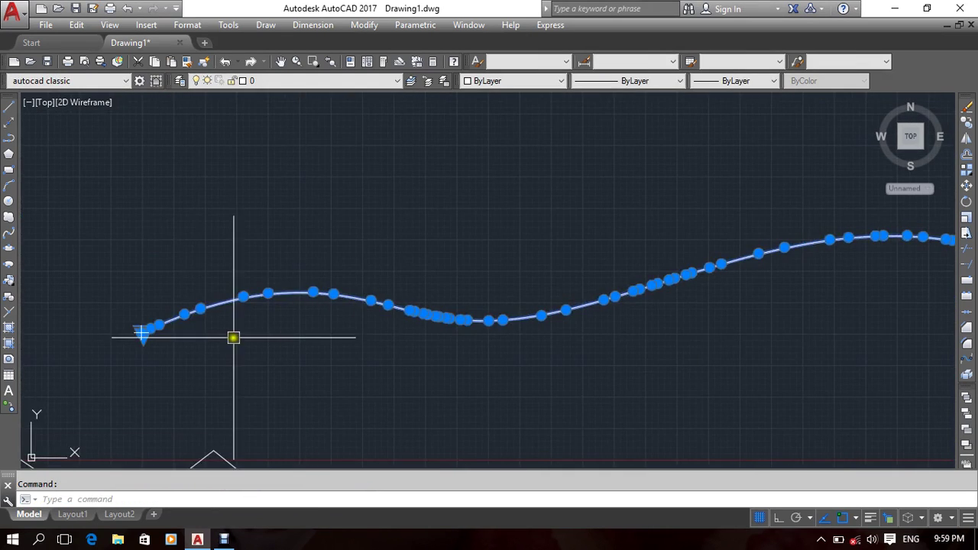
{"action": "scroll", "coordinate": [127, 338], "scroll_direction": "up", "scroll_amount": 2}
{"action": "scroll", "coordinate": [127, 338], "scroll_direction": "up", "scroll_amount": 4}
{"action": "key", "text": "Escape"}
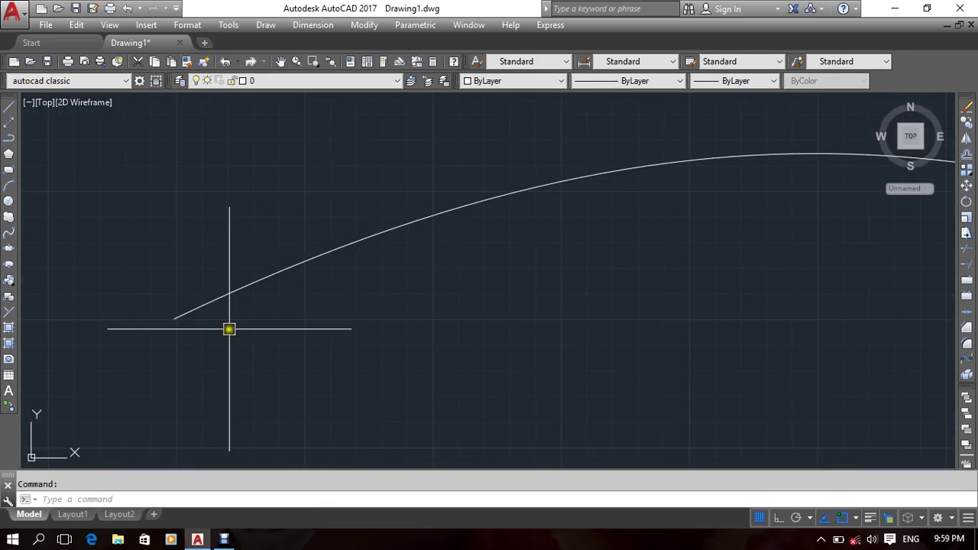
{"action": "left_click", "coordinate": [344, 262]}
{"action": "left_click", "coordinate": [183, 201]}
{"action": "key", "text": "Delete"}
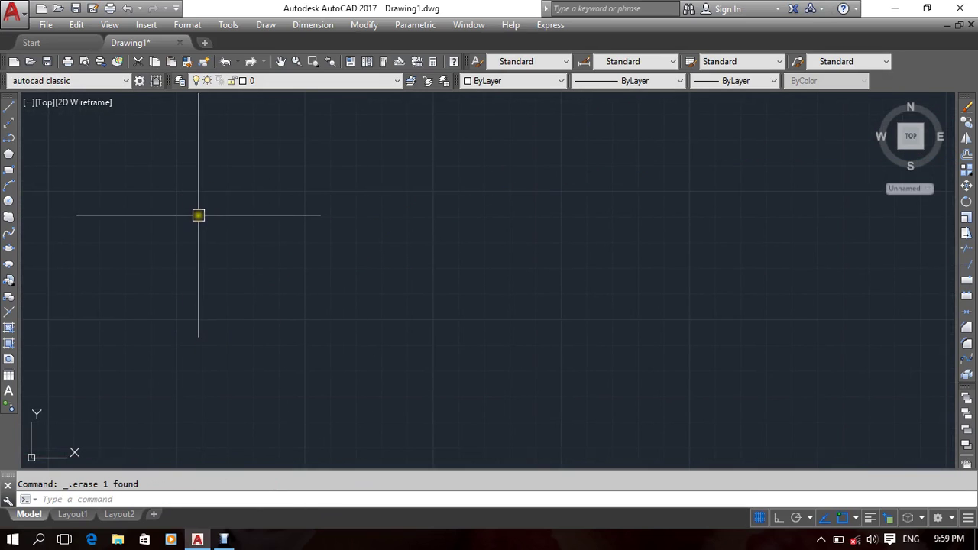
{"action": "scroll", "coordinate": [240, 201], "scroll_direction": "down", "scroll_amount": 2}
{"action": "scroll", "coordinate": [325, 242], "scroll_direction": "down", "scroll_amount": 2}
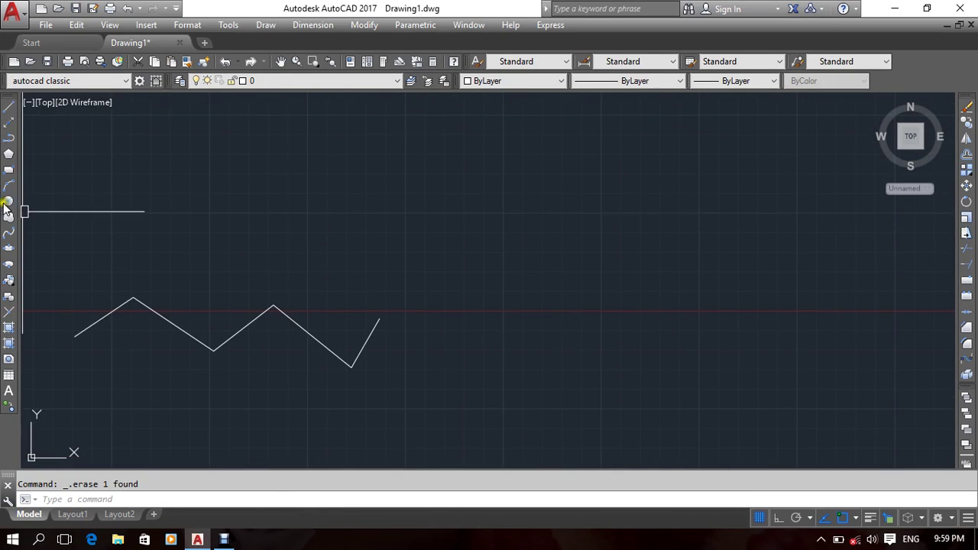
Draw a tall vertical ellipse to the right of the zigzag with Ortho on.
{"action": "left_click", "coordinate": [7, 252]}
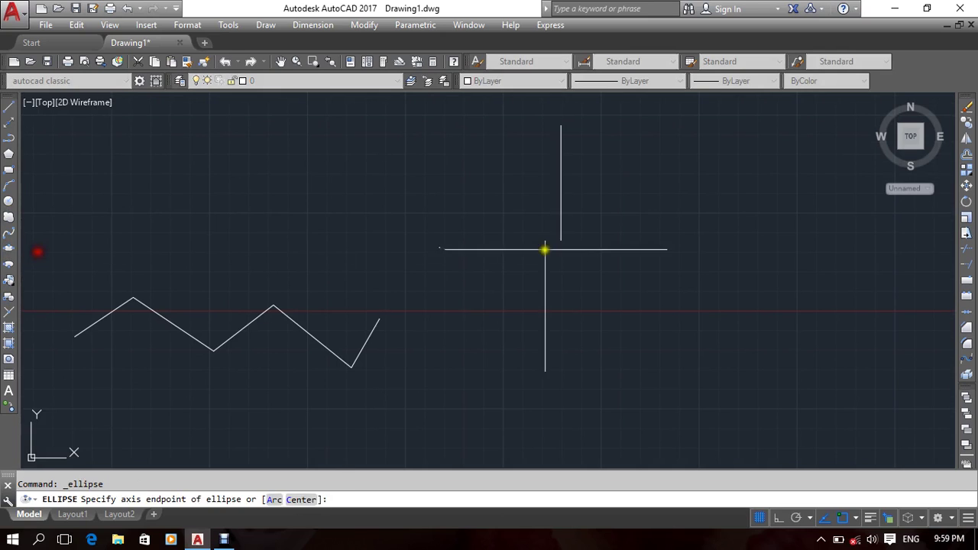
{"action": "left_click", "coordinate": [589, 233]}
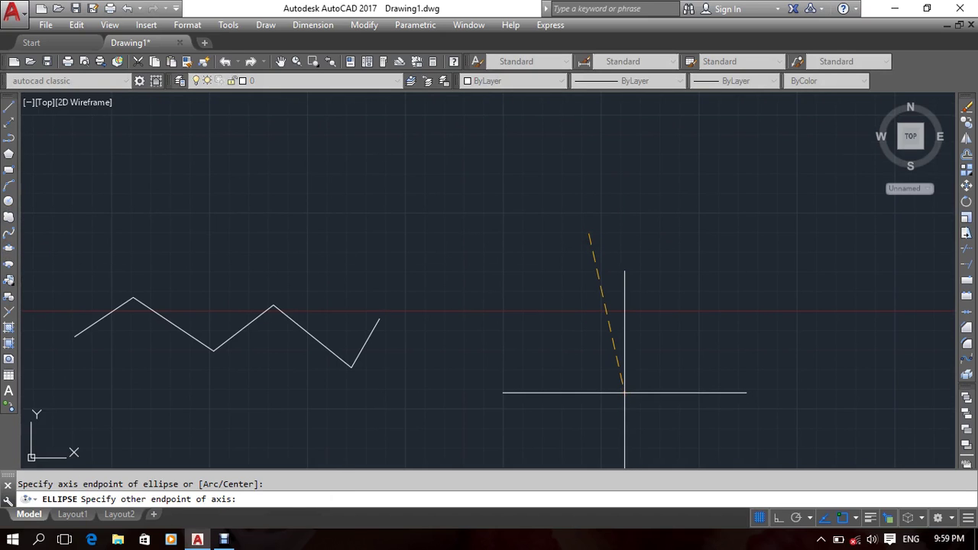
{"action": "key", "text": "F8"}
{"action": "left_click", "coordinate": [616, 380]}
{"action": "left_click", "coordinate": [621, 327]}
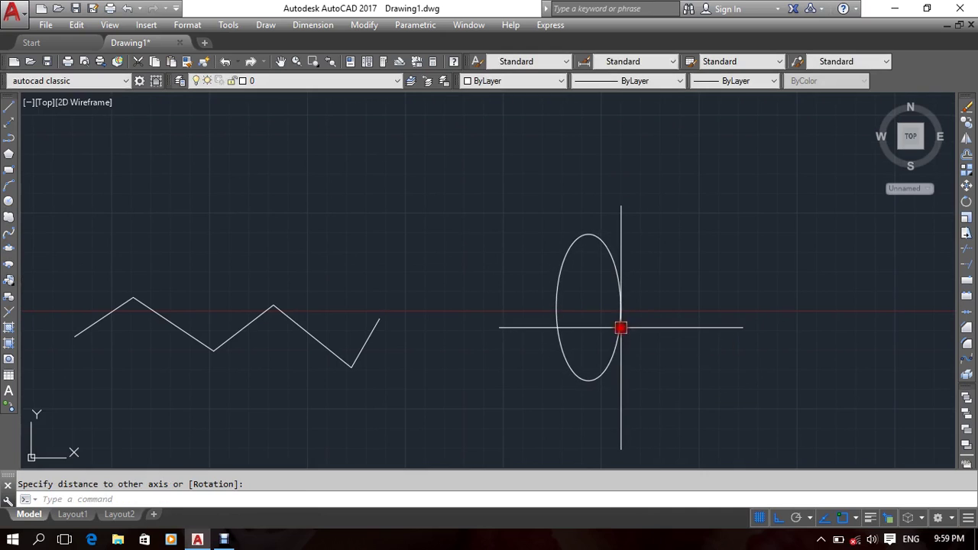
{"action": "type", "text": "o"}
Offset the ellipse by the default distance of 2.
{"action": "key", "text": "Return"}
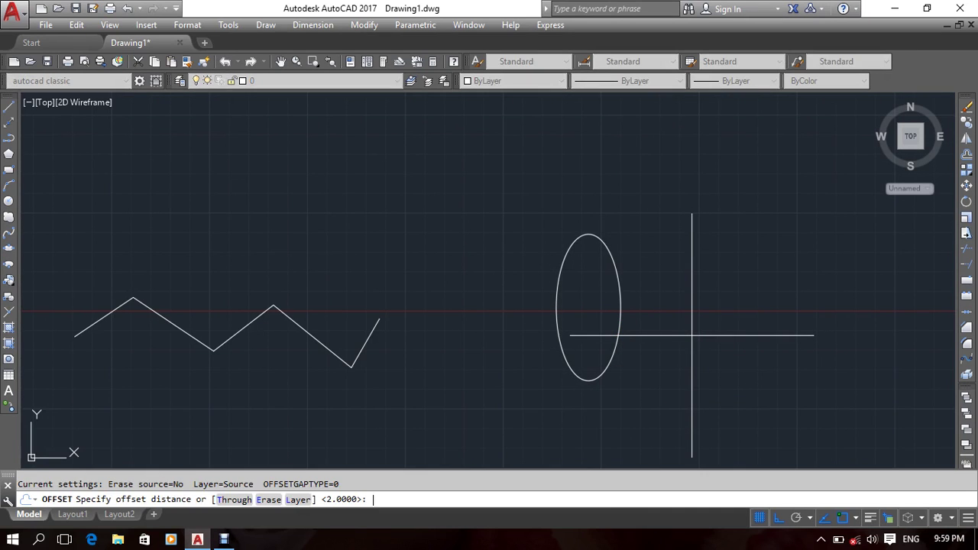
{"action": "key", "text": "Return"}
{"action": "left_click", "coordinate": [619, 319]}
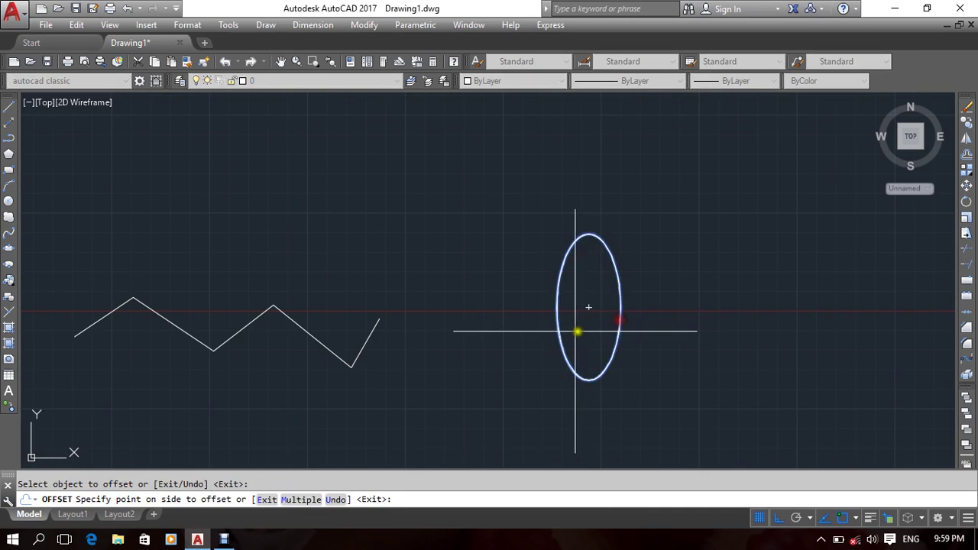
{"action": "scroll", "coordinate": [617, 321], "scroll_direction": "up", "scroll_amount": 5}
{"action": "scroll", "coordinate": [711, 312], "scroll_direction": "up", "scroll_amount": 3}
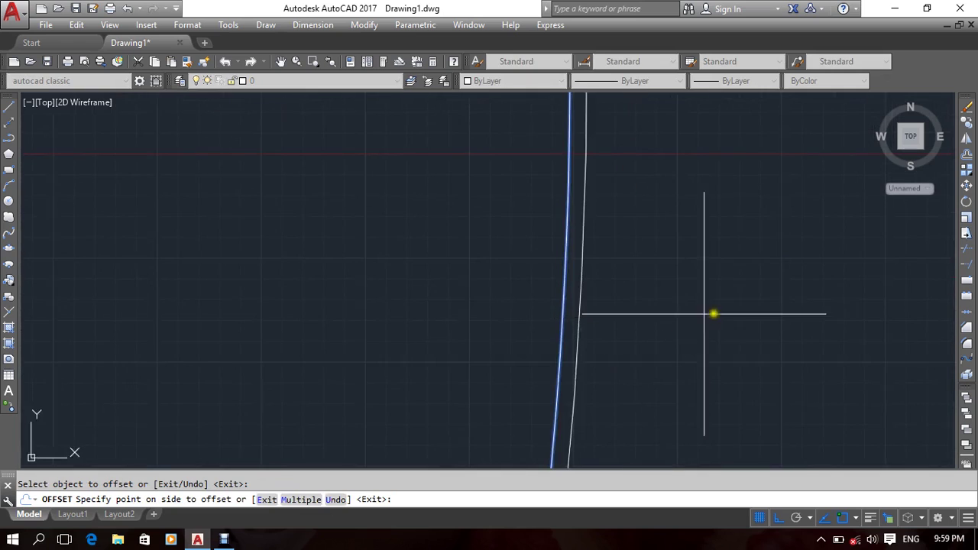
{"action": "key", "text": "Return"}
{"action": "left_click", "coordinate": [581, 323]}
{"action": "scroll", "coordinate": [738, 332], "scroll_direction": "down", "scroll_amount": 5}
{"action": "scroll", "coordinate": [692, 294], "scroll_direction": "up", "scroll_amount": 1}
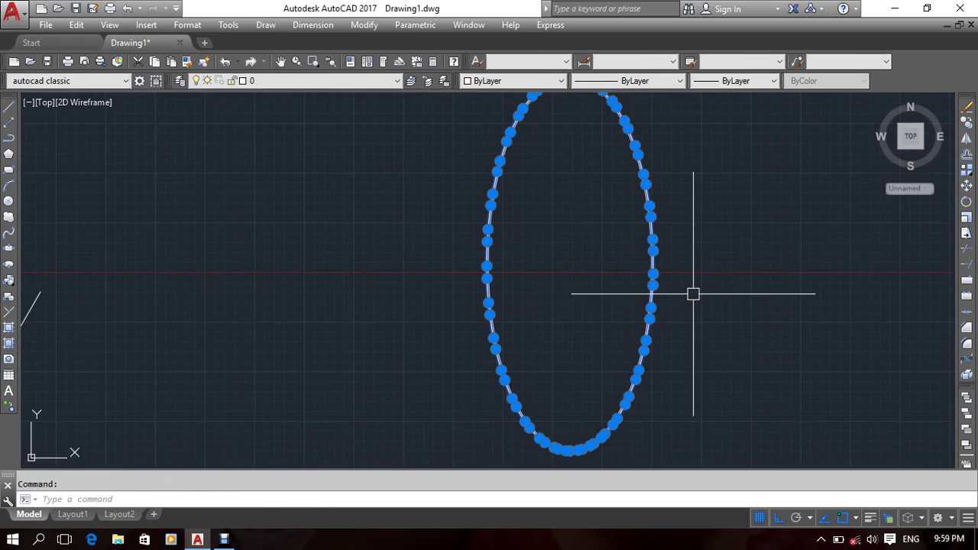
Delete the offset ellipse copy and window-select the original ellipse.
{"action": "key", "text": "Delete"}
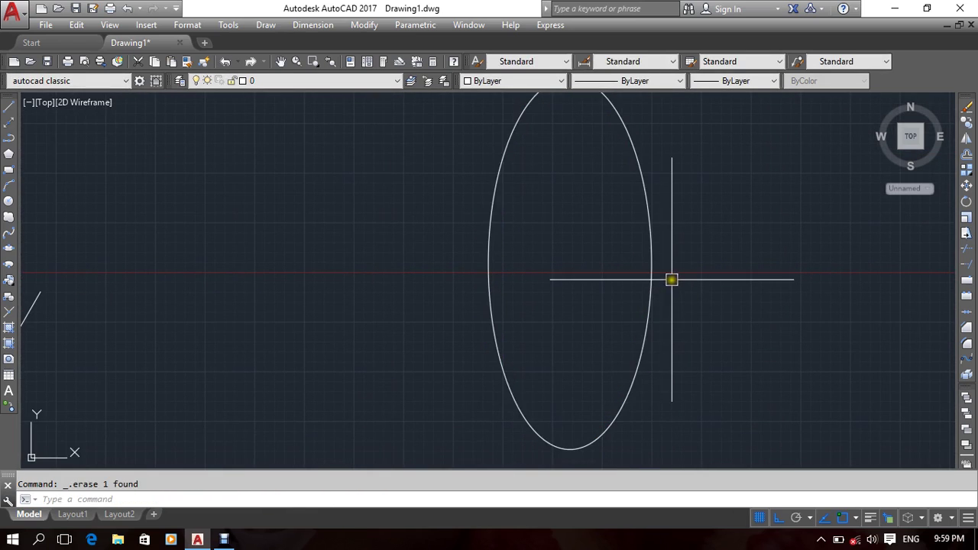
{"action": "left_click", "coordinate": [652, 284]}
{"action": "left_click", "coordinate": [432, 356]}
Erase the ellipse, then window-select all five zigzag segments and delete them.
{"action": "key", "text": "Delete"}
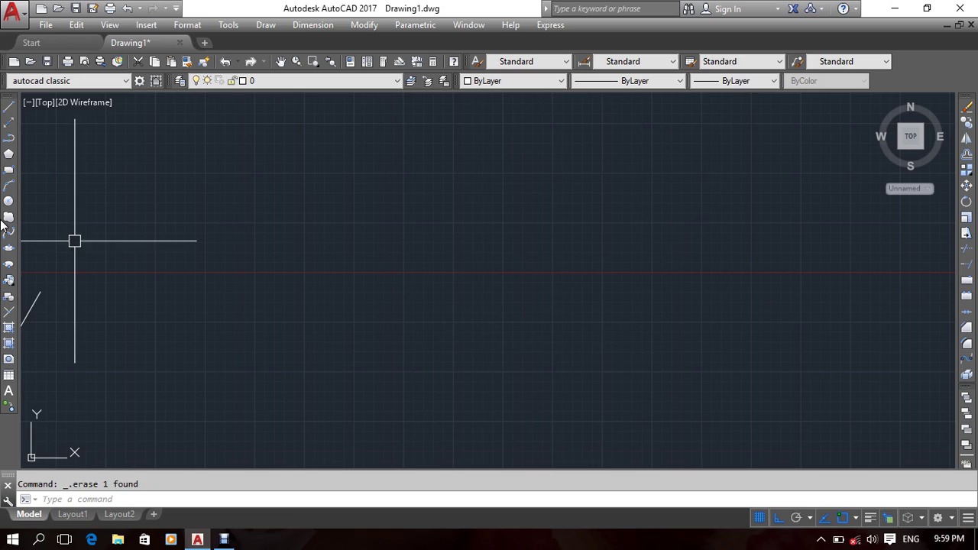
{"action": "scroll", "coordinate": [471, 236], "scroll_direction": "down", "scroll_amount": 5}
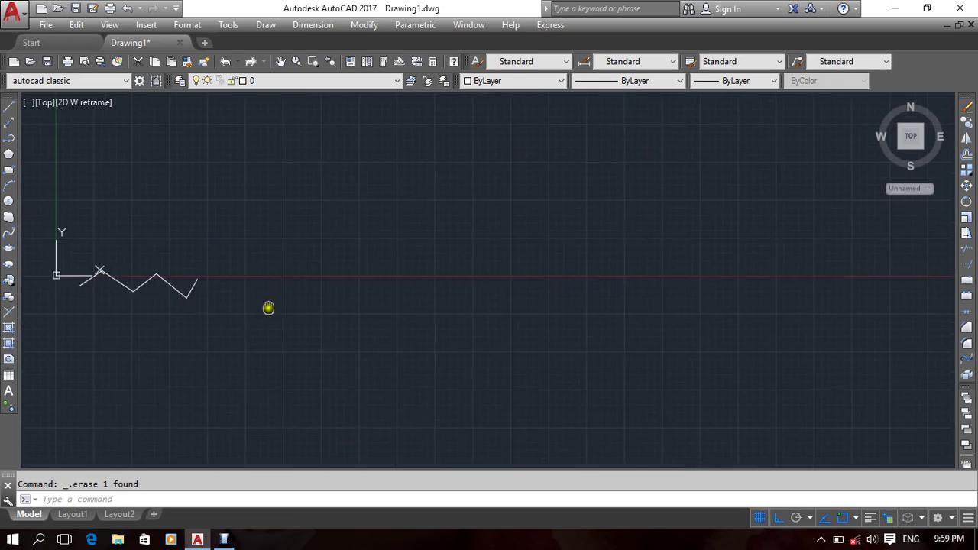
{"action": "middle_click_drag", "start_coordinate": [266, 308], "coordinate": [268, 237]}
{"action": "scroll", "coordinate": [268, 238], "scroll_direction": "up", "scroll_amount": 4}
{"action": "middle_click_drag", "start_coordinate": [683, 325], "coordinate": [372, 295]}
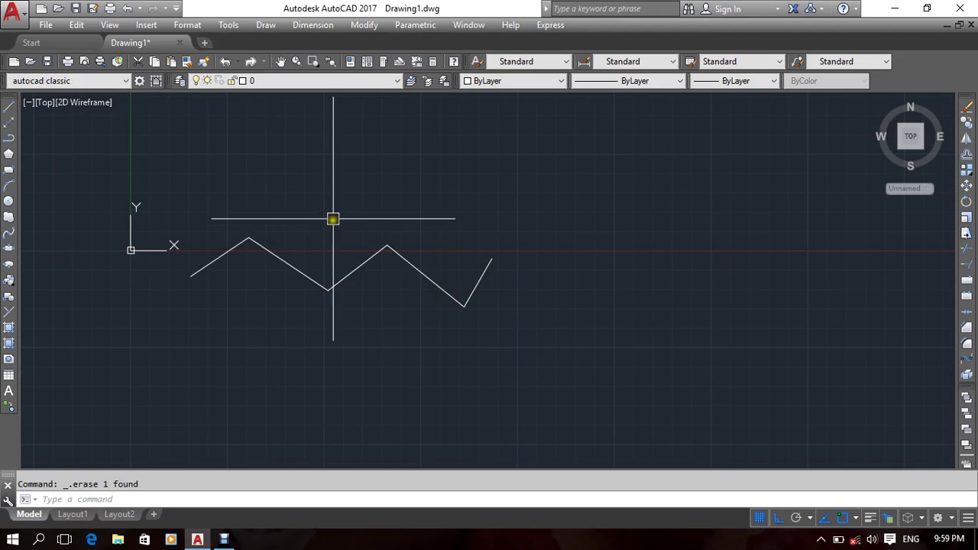
{"action": "middle_click_drag", "start_coordinate": [438, 305], "coordinate": [512, 262]}
{"action": "left_click", "coordinate": [624, 232]}
{"action": "left_click", "coordinate": [494, 270]}
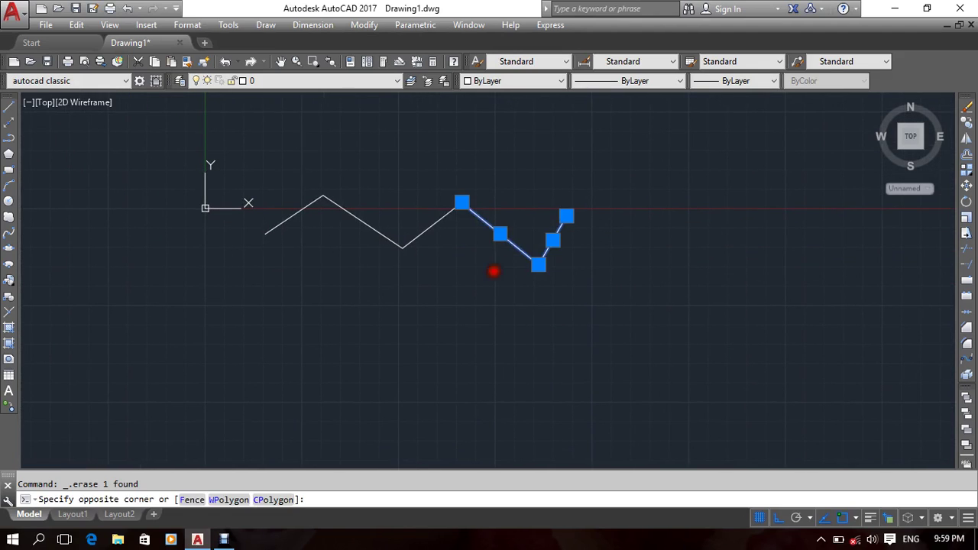
{"action": "left_click", "coordinate": [439, 271]}
{"action": "left_click", "coordinate": [257, 189]}
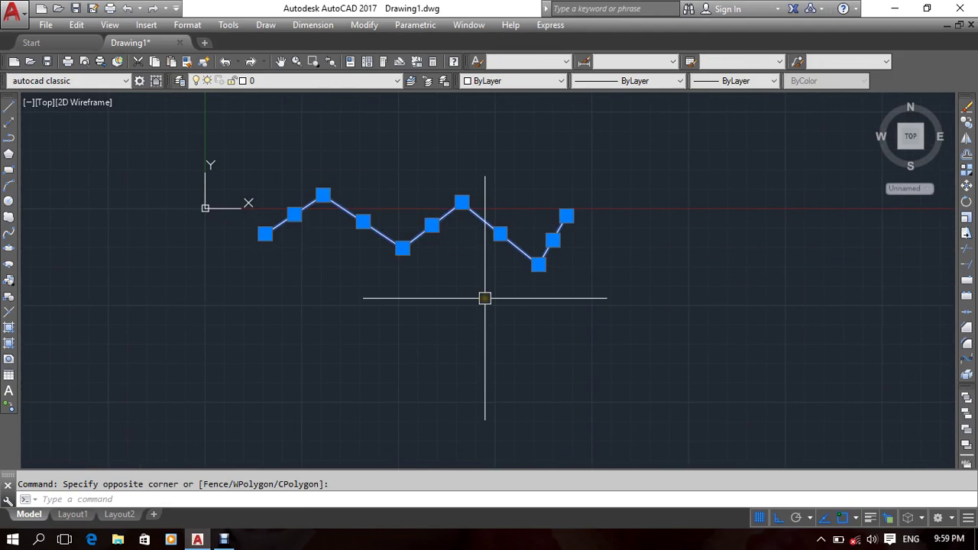
{"action": "key", "text": "Delete"}
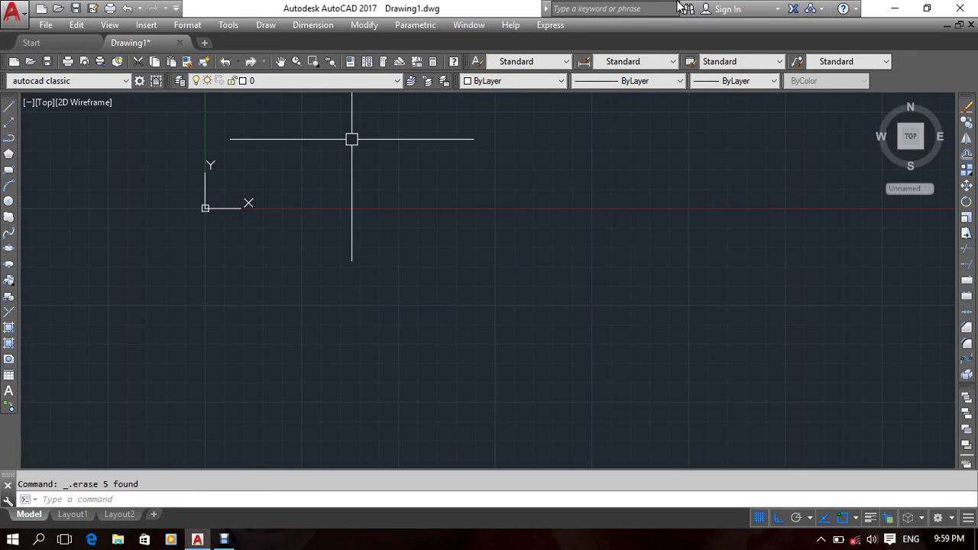
{"action": "middle_click_drag", "start_coordinate": [536, 230], "coordinate": [539, 238]}
{"action": "type", "text": "S"}
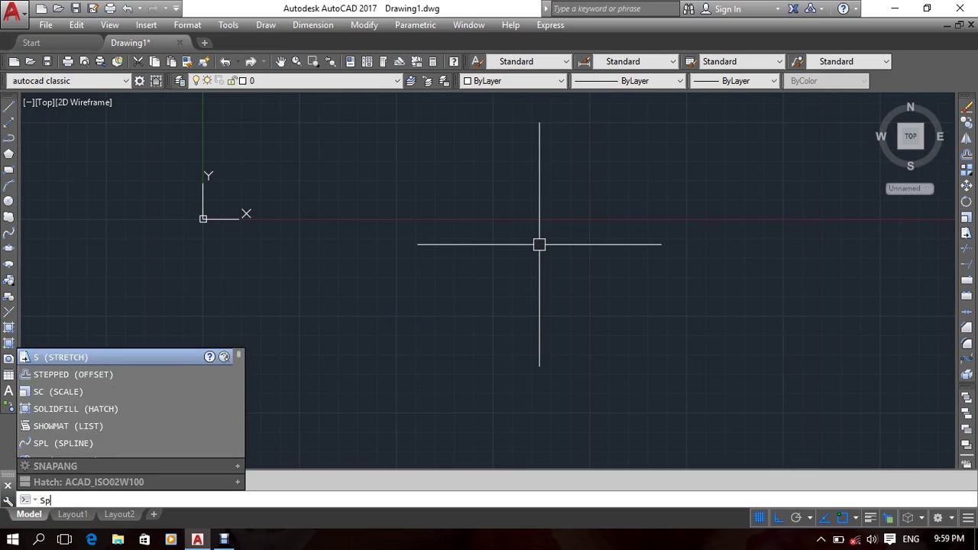
Start the spline command and switch its method to Fit points.
{"action": "type", "text": "pl"}
{"action": "key", "text": "Return"}
{"action": "left_click", "coordinate": [320, 271]}
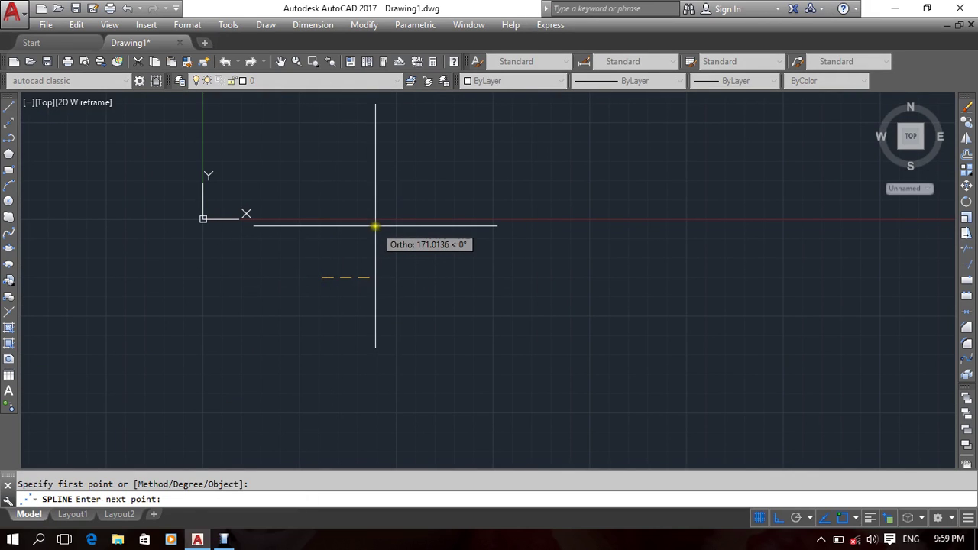
{"action": "key", "text": "Escape"}
{"action": "key", "text": "Return"}
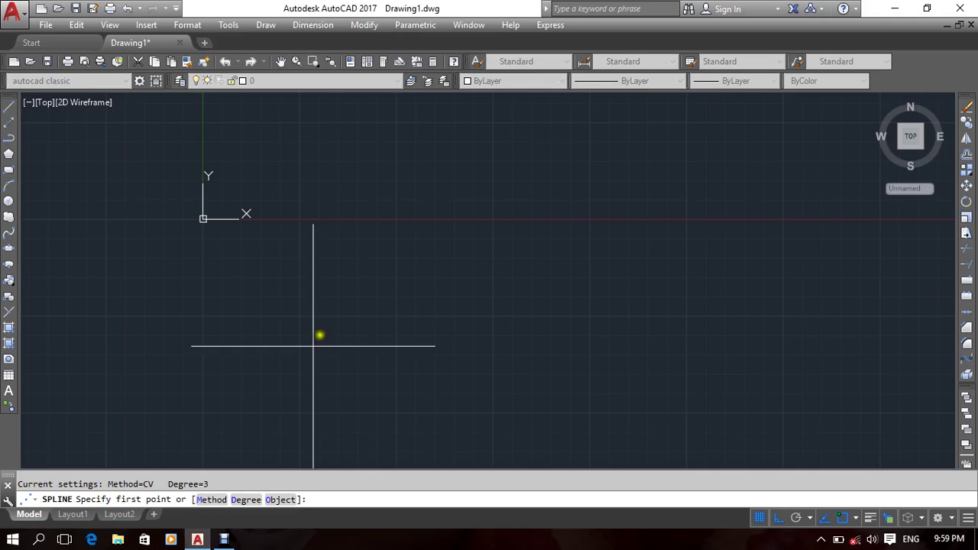
{"action": "left_click", "coordinate": [216, 500]}
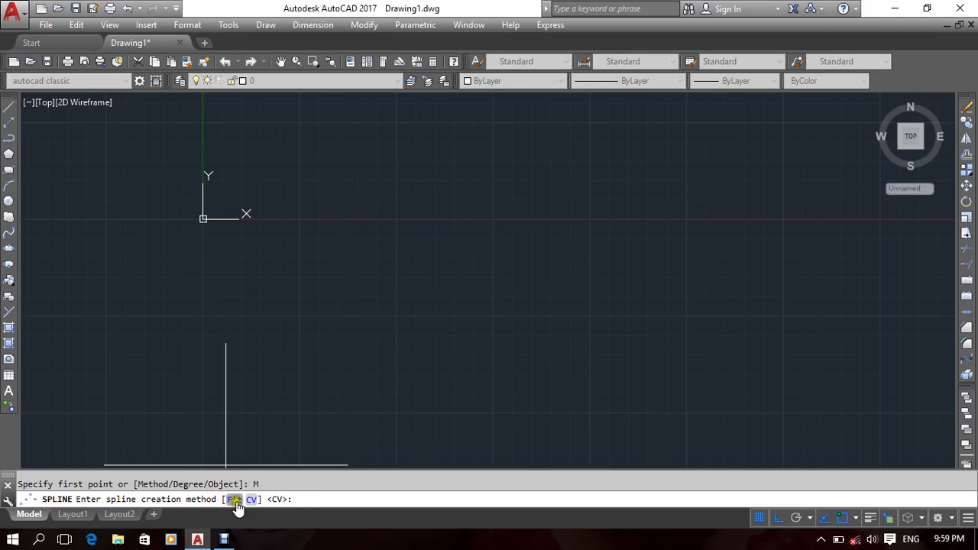
{"action": "left_click", "coordinate": [231, 499]}
Draw a six-point fit spline wave with two crests and two troughs, then select it.
{"action": "left_click", "coordinate": [288, 375]}
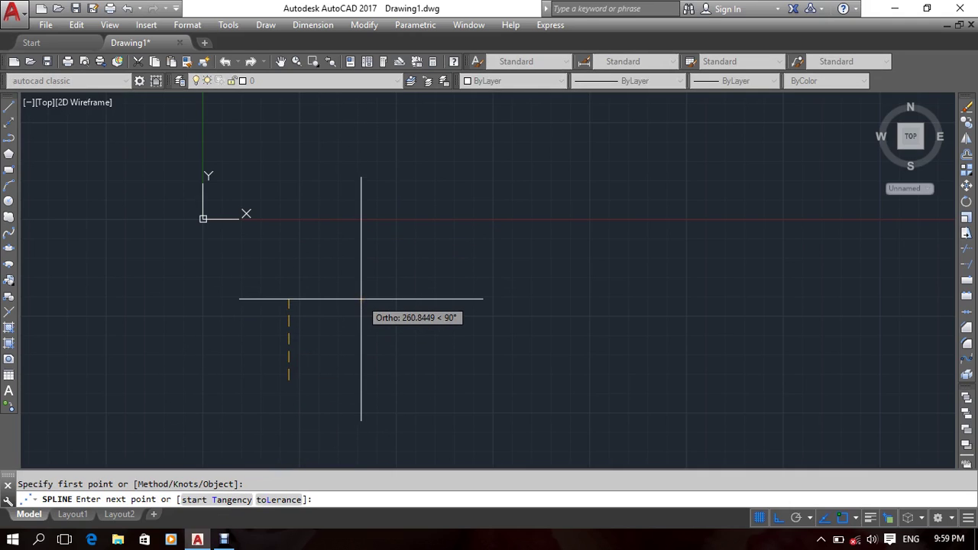
{"action": "key", "text": "F8"}
{"action": "left_click", "coordinate": [412, 299]}
{"action": "left_click", "coordinate": [615, 382]}
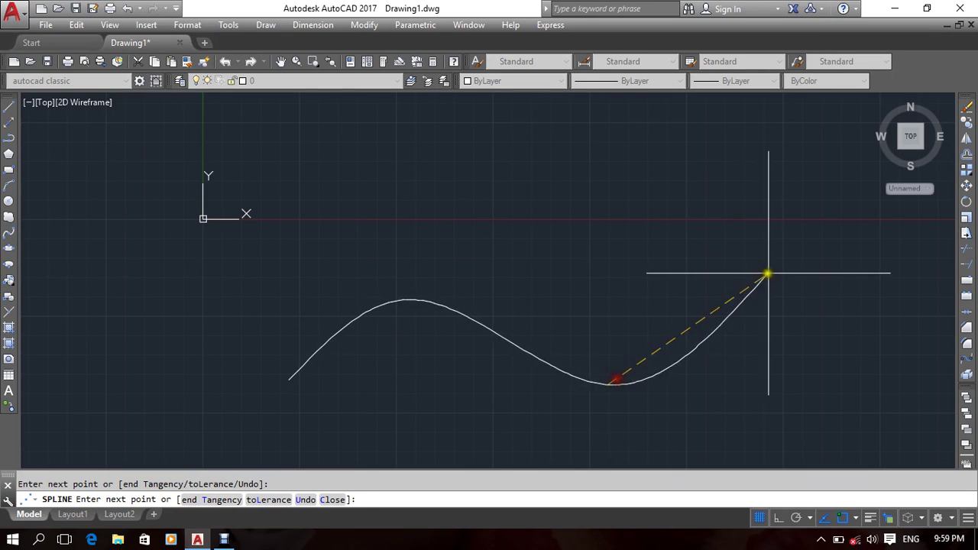
{"action": "left_click", "coordinate": [786, 291]}
{"action": "middle_click_drag", "start_coordinate": [860, 365], "coordinate": [714, 308]}
{"action": "left_click", "coordinate": [832, 372]}
{"action": "left_click", "coordinate": [904, 272]}
{"action": "key", "text": "Return"}
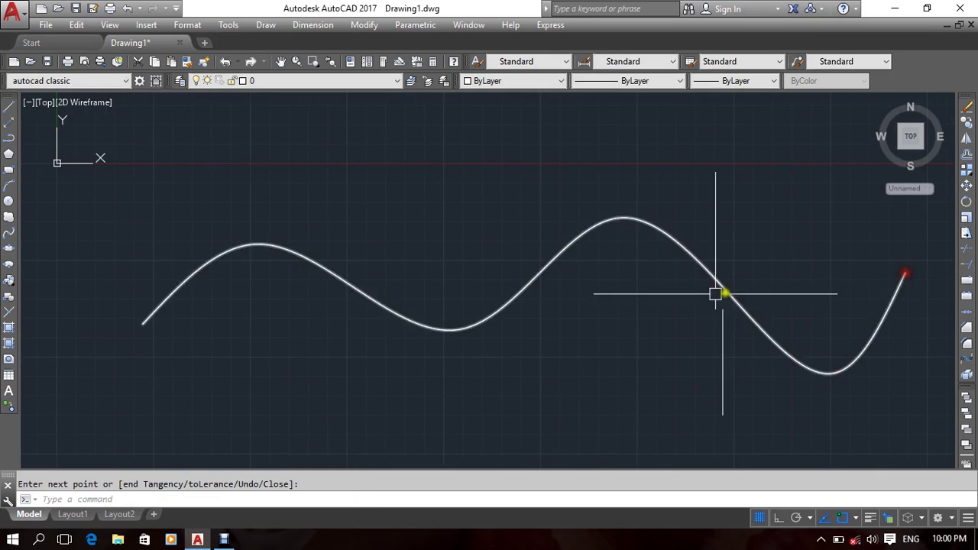
{"action": "left_click", "coordinate": [662, 295]}
{"action": "left_click", "coordinate": [567, 270]}
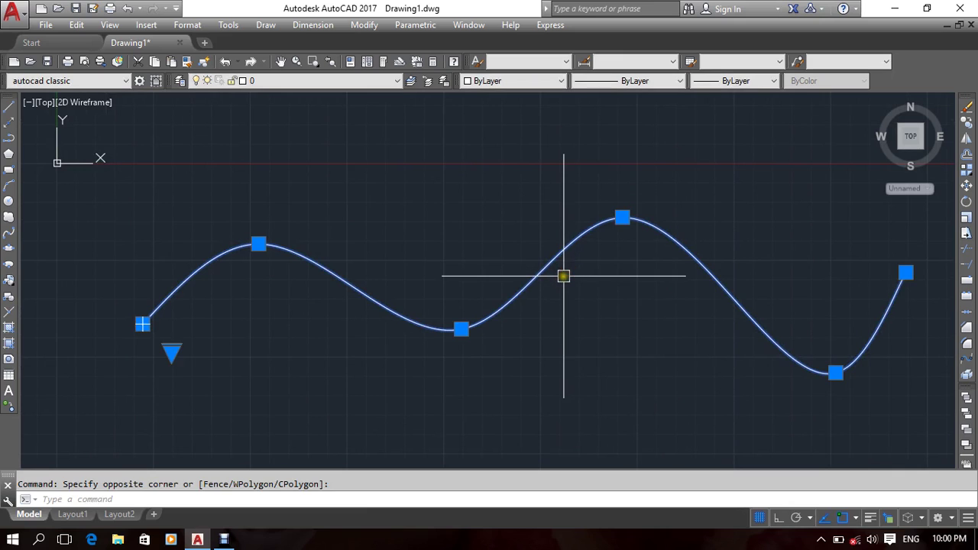
Copy the wave spline a short distance straight up with Ortho on.
{"action": "type", "text": "co"}
{"action": "key", "text": "Return"}
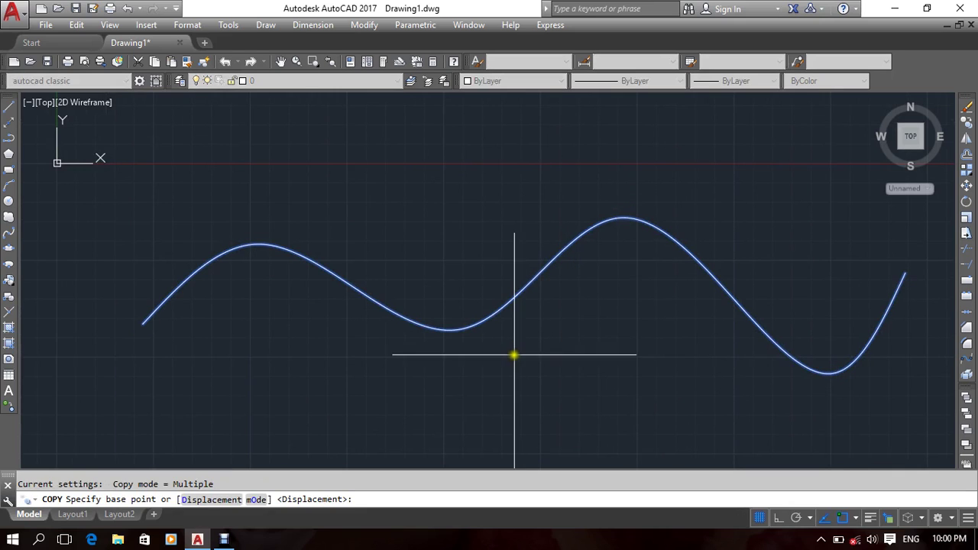
{"action": "left_click", "coordinate": [515, 351]}
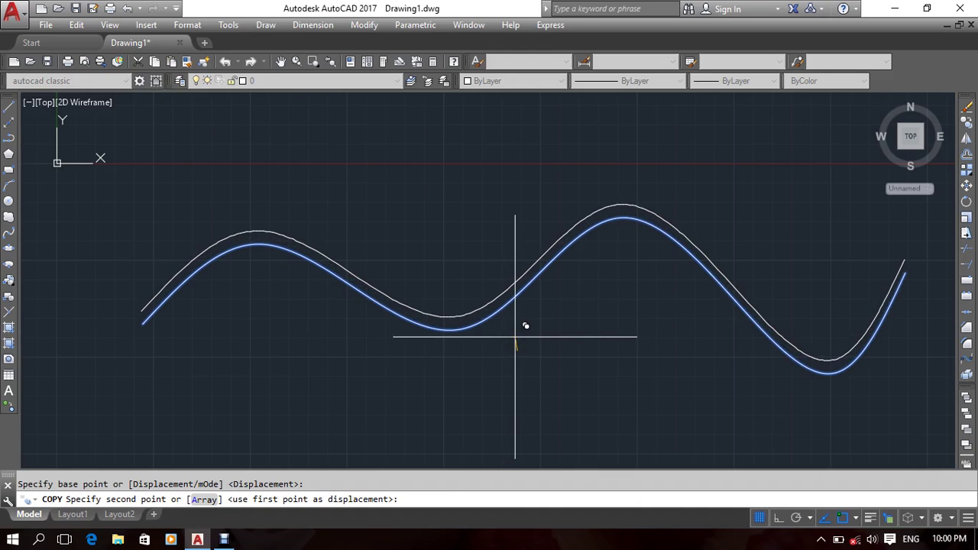
{"action": "key", "text": "F8"}
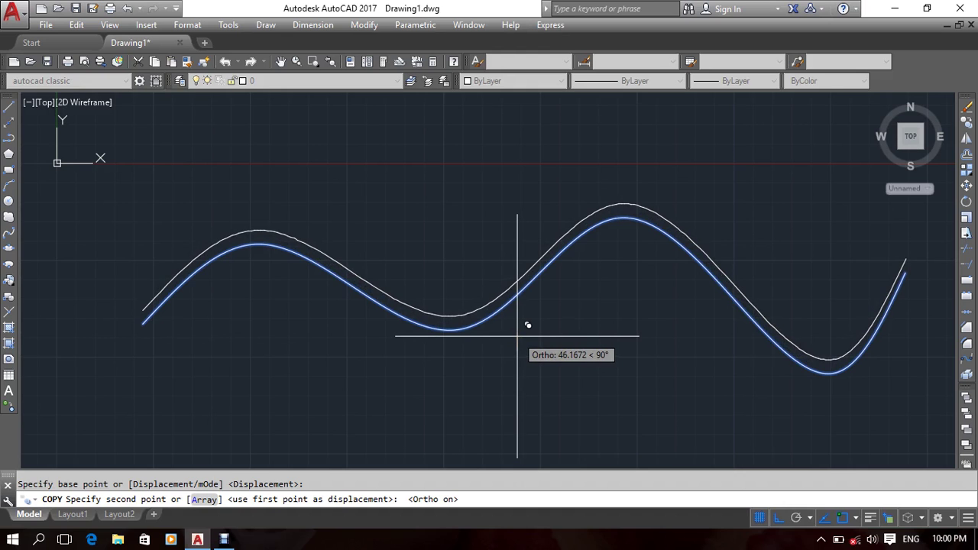
{"action": "left_click", "coordinate": [518, 337]}
{"action": "key", "text": "Return"}
Grab the wave's end grip, then cancel the stretch without changing it.
{"action": "scroll", "coordinate": [825, 280], "scroll_direction": "up", "scroll_amount": 3}
{"action": "middle_click_drag", "start_coordinate": [825, 279], "coordinate": [745, 251]}
{"action": "scroll", "coordinate": [751, 256], "scroll_direction": "up", "scroll_amount": 3}
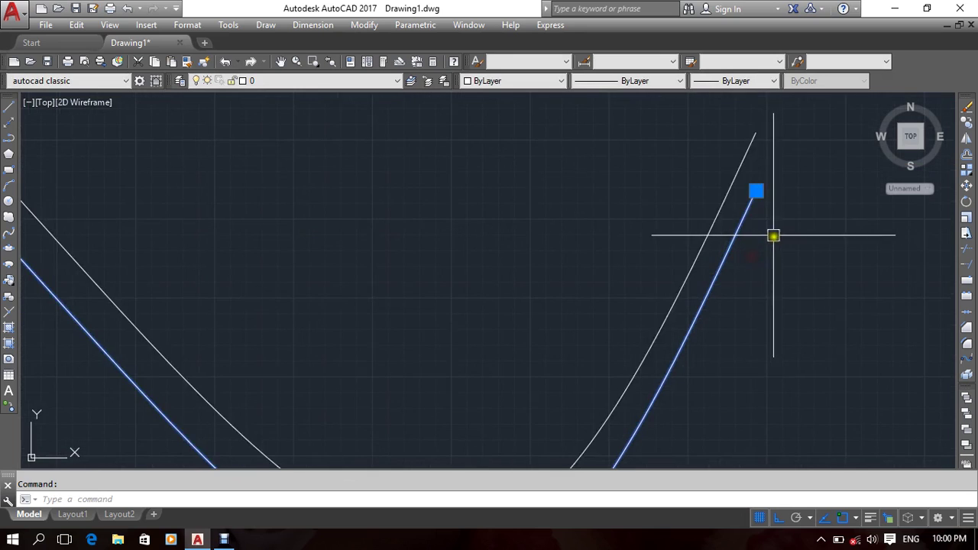
{"action": "left_click", "coordinate": [754, 191]}
{"action": "scroll", "coordinate": [787, 159], "scroll_direction": "down", "scroll_amount": 3}
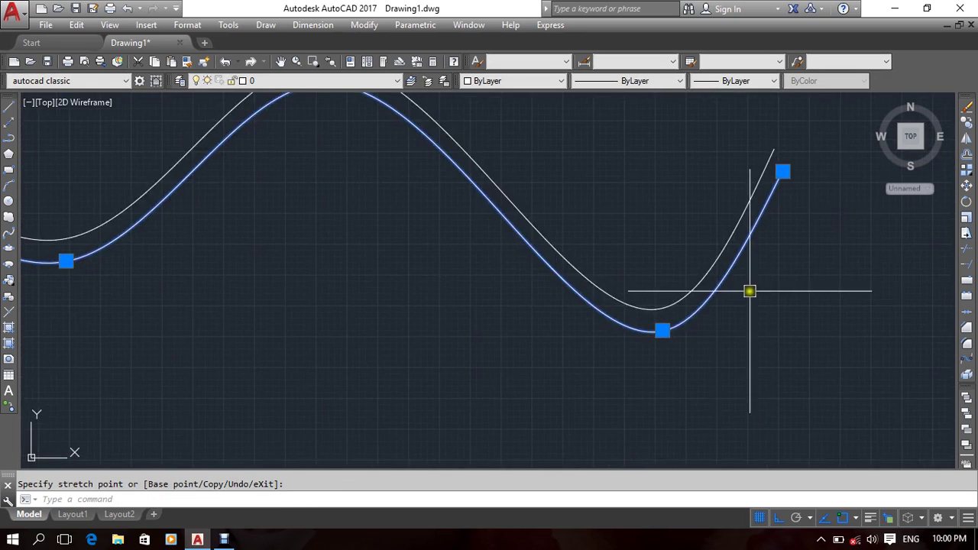
{"action": "scroll", "coordinate": [585, 310], "scroll_direction": "down", "scroll_amount": 3}
{"action": "scroll", "coordinate": [454, 298], "scroll_direction": "up", "scroll_amount": 3}
{"action": "scroll", "coordinate": [458, 290], "scroll_direction": "down", "scroll_amount": 2}
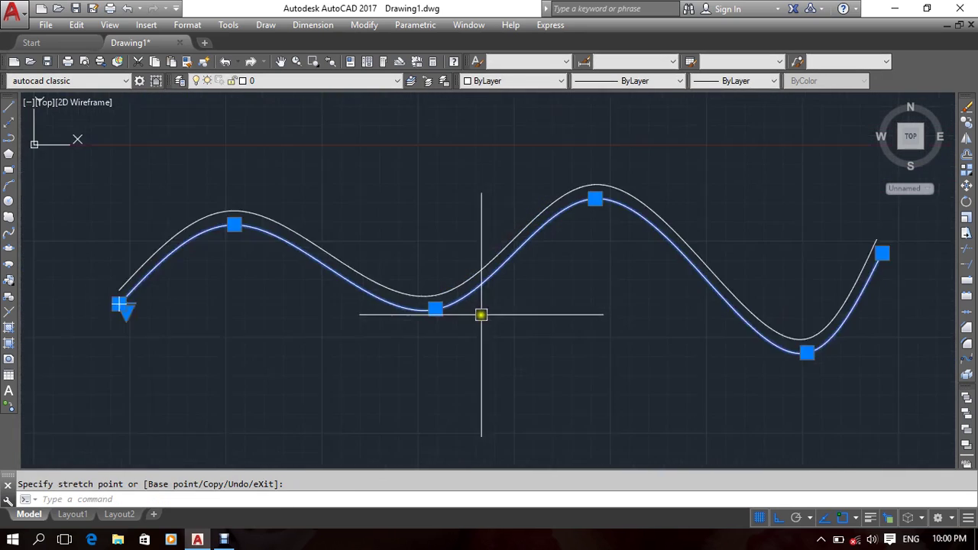
{"action": "middle_click_drag", "start_coordinate": [482, 312], "coordinate": [522, 315]}
{"action": "key", "text": "Escape"}
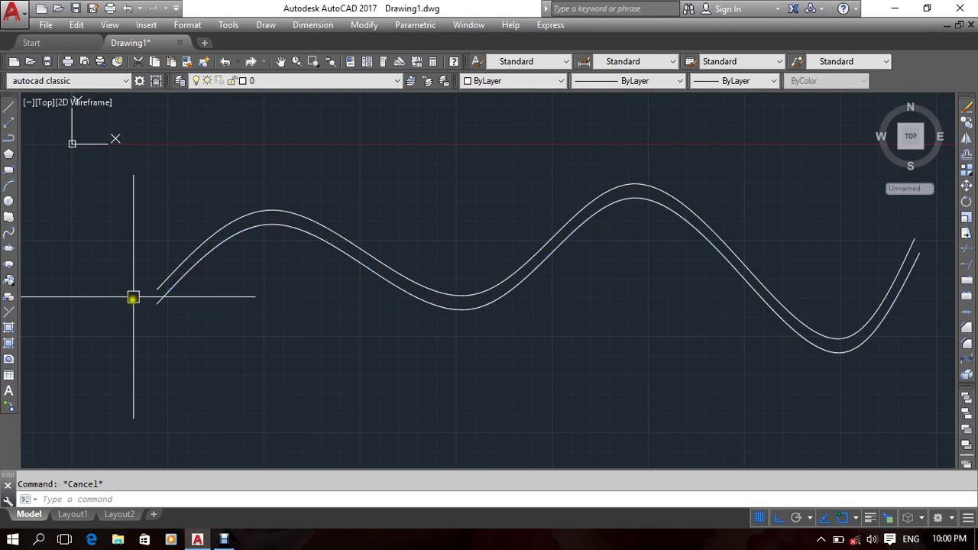
Pick grips on the upper wave curve, cancelling each stretch.
{"action": "left_click", "coordinate": [158, 281]}
{"action": "left_click", "coordinate": [146, 289]}
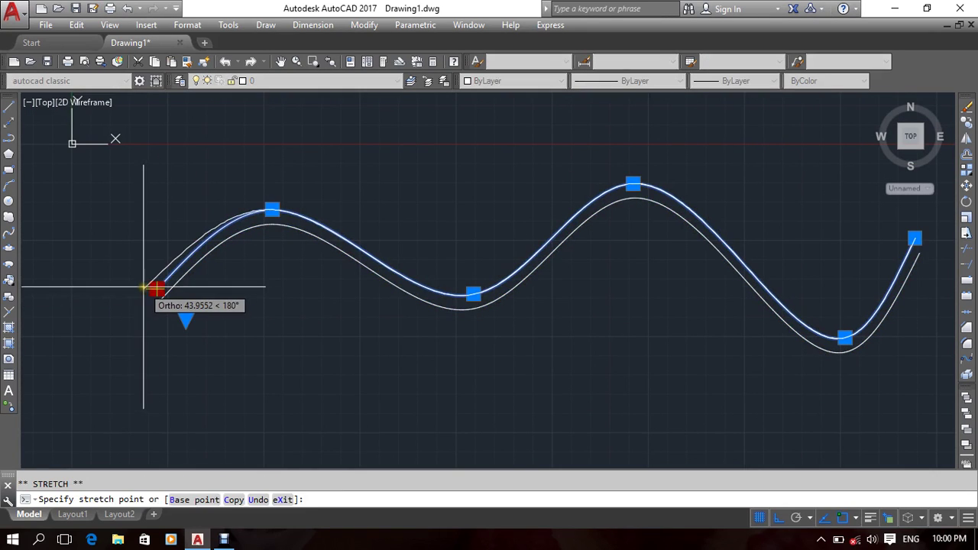
{"action": "key", "text": "Escape"}
{"action": "mouse_move", "coordinate": [453, 333]}
{"action": "middle_mouse_down"}
{"action": "mouse_move", "coordinate": [408, 345]}
{"action": "mouse_move", "coordinate": [349, 340]}
{"action": "middle_mouse_up"}
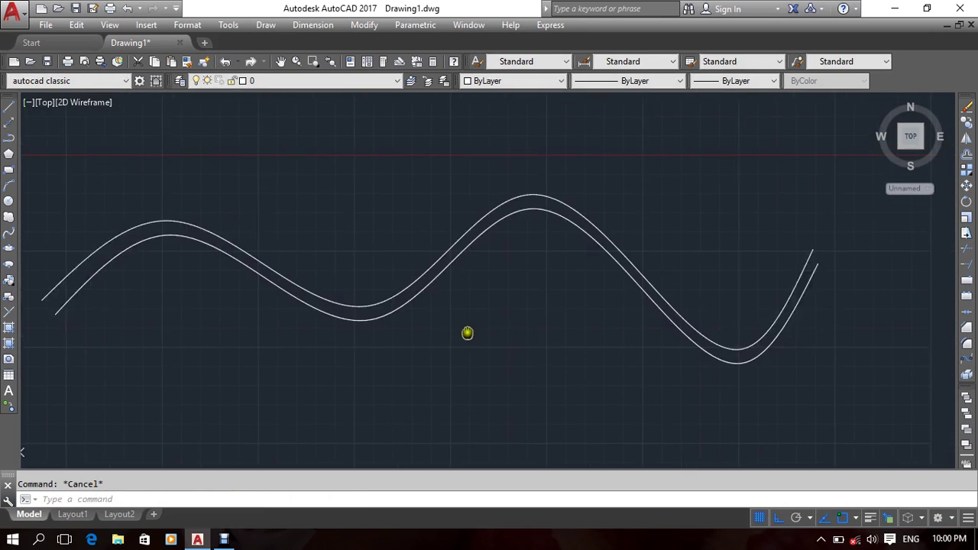
{"action": "scroll", "coordinate": [431, 264], "scroll_direction": "up", "scroll_amount": 1}
{"action": "left_click", "coordinate": [436, 262]}
{"action": "left_click", "coordinate": [330, 329]}
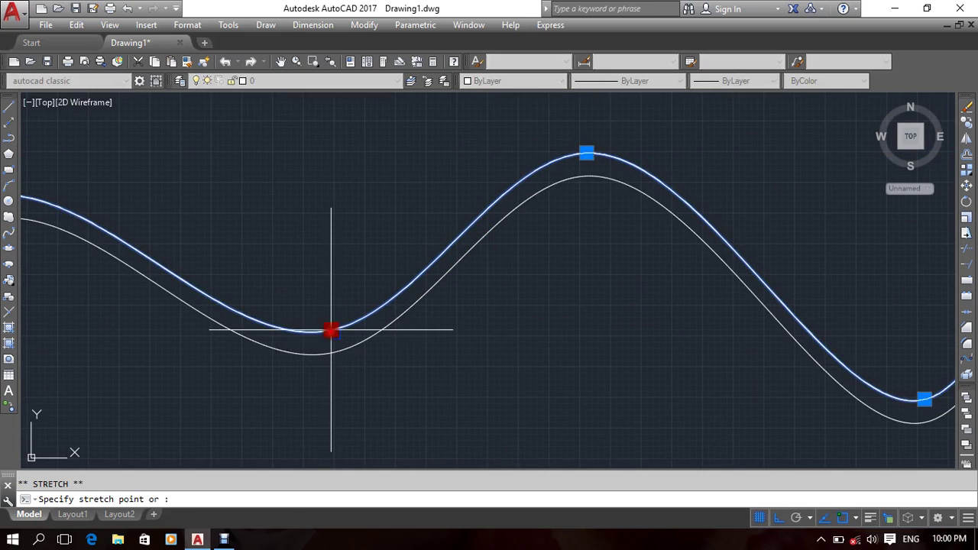
{"action": "scroll", "coordinate": [334, 346], "scroll_direction": "up", "scroll_amount": 4}
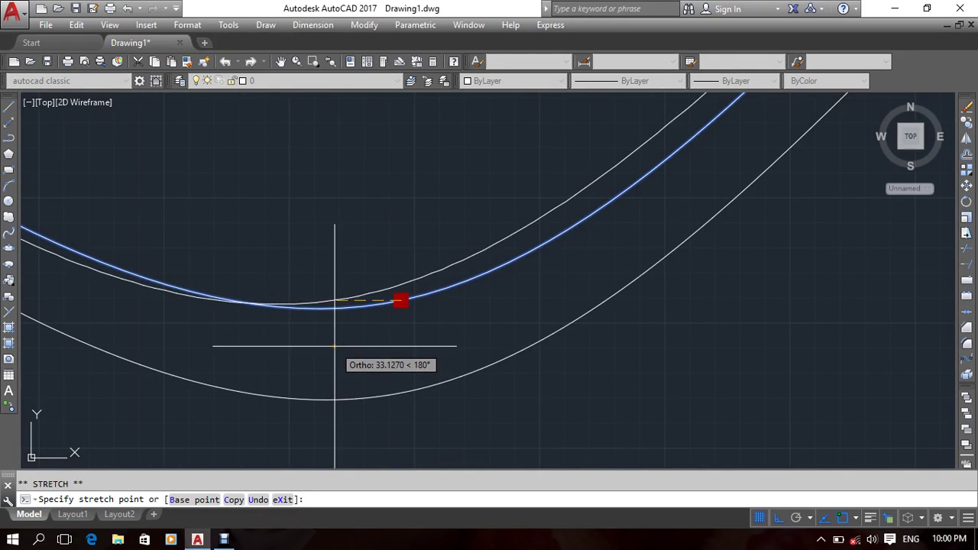
{"action": "scroll", "coordinate": [334, 346], "scroll_direction": "down", "scroll_amount": 2}
{"action": "scroll", "coordinate": [385, 327], "scroll_direction": "down", "scroll_amount": 2}
{"action": "scroll", "coordinate": [504, 297], "scroll_direction": "down", "scroll_amount": 2}
{"action": "key", "text": "Escape"}
Window-select both wave curves and bring up their right-click menu.
{"action": "scroll", "coordinate": [504, 297], "scroll_direction": "down", "scroll_amount": 2}
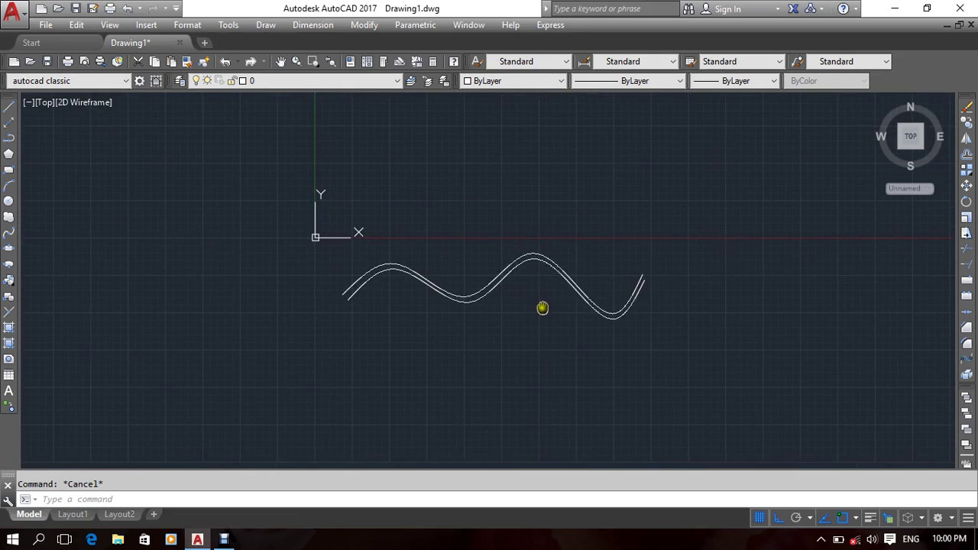
{"action": "left_click_drag", "start_coordinate": [543, 308], "coordinate": [493, 341]}
{"action": "right_click", "coordinate": [437, 164]}
Clear the wave curves and look through the Draw menu's Spline and Point options.
{"action": "left_click", "coordinate": [473, 252]}
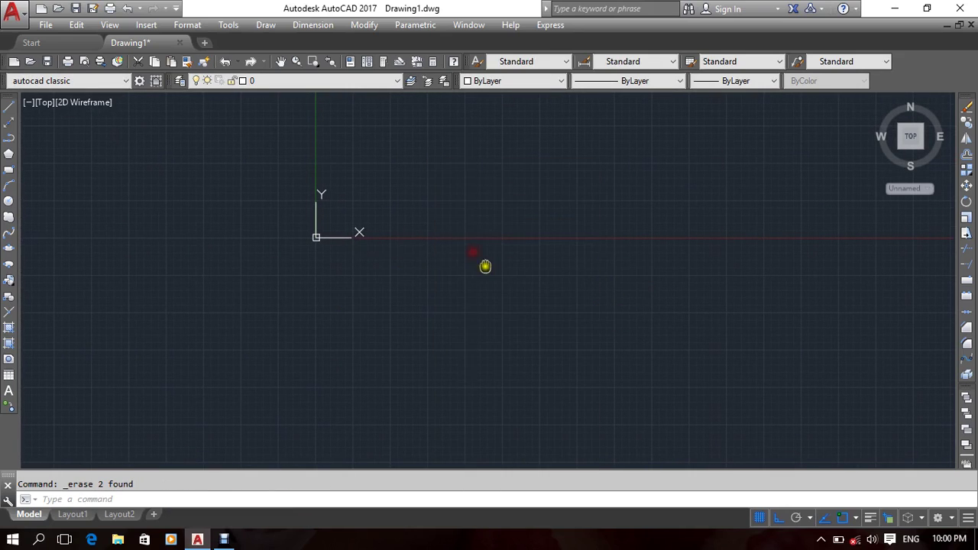
{"action": "middle_click_drag", "start_coordinate": [485, 266], "coordinate": [449, 270]}
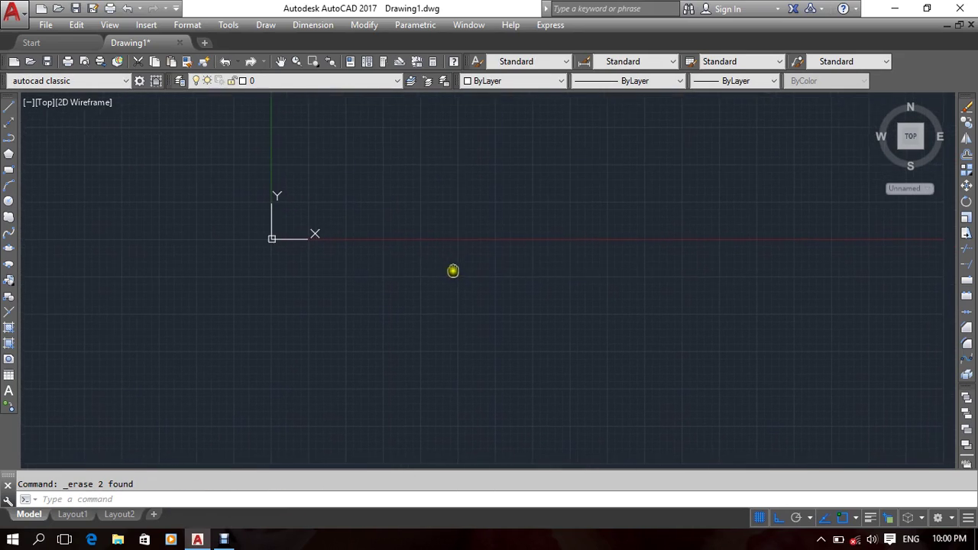
{"action": "left_click", "coordinate": [265, 25]}
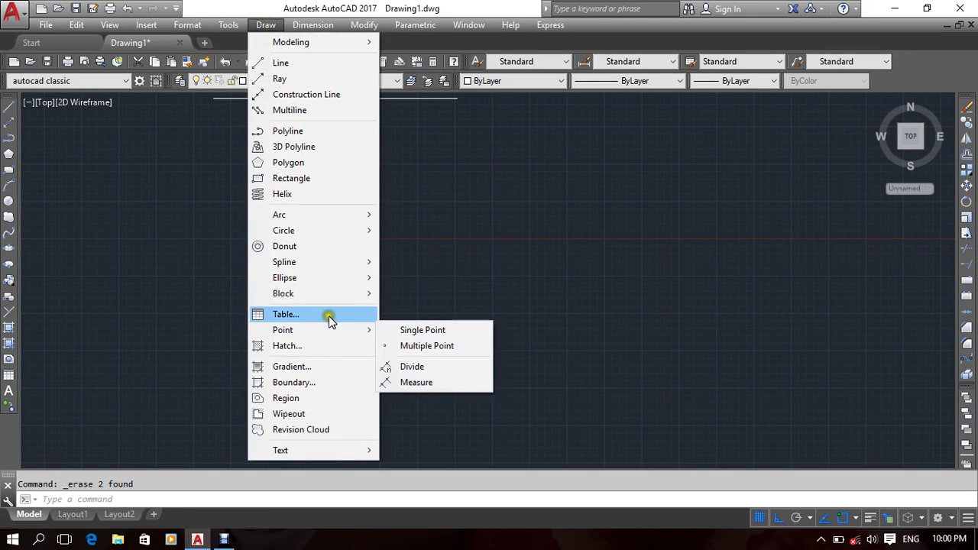
{"action": "left_click", "coordinate": [330, 262]}
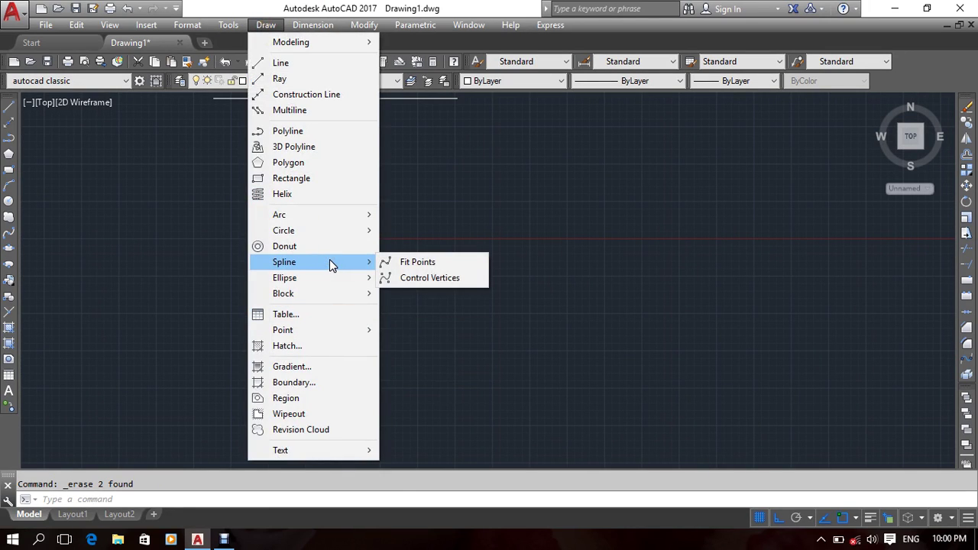
{"action": "left_click", "coordinate": [344, 330]}
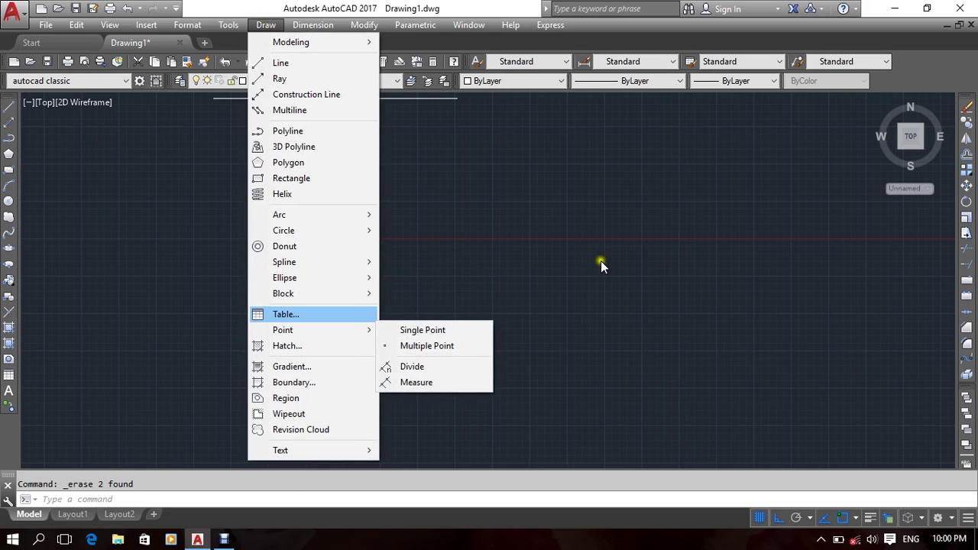
{"action": "left_click", "coordinate": [467, 241]}
{"action": "middle_click_drag", "start_coordinate": [406, 332], "coordinate": [315, 364]}
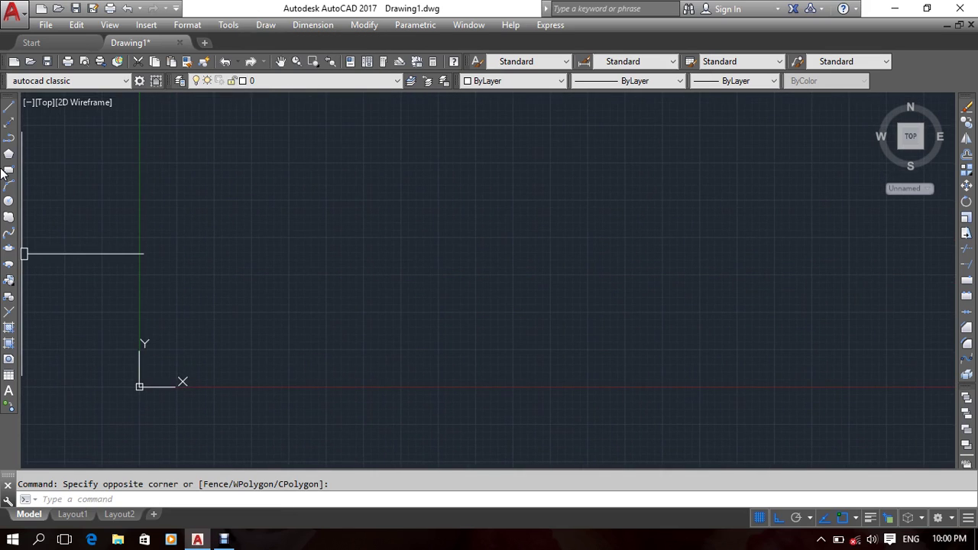
Draw a straight horizontal line from left to right with the Line tool.
{"action": "left_click", "coordinate": [7, 108]}
{"action": "middle_click_drag", "start_coordinate": [436, 395], "coordinate": [384, 393]}
{"action": "left_click", "coordinate": [259, 238]}
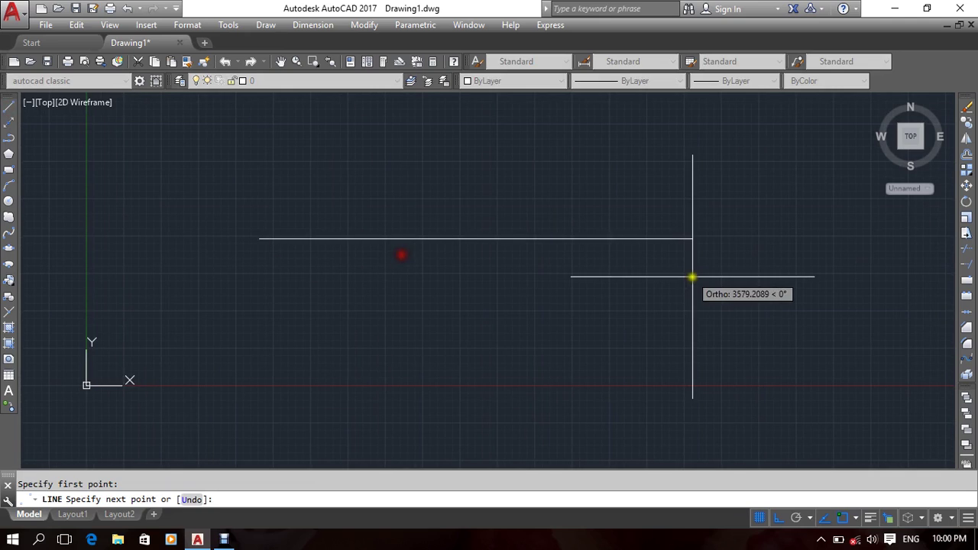
{"action": "left_click", "coordinate": [685, 276]}
{"action": "right_click", "coordinate": [781, 310]}
{"action": "left_click", "coordinate": [795, 321]}
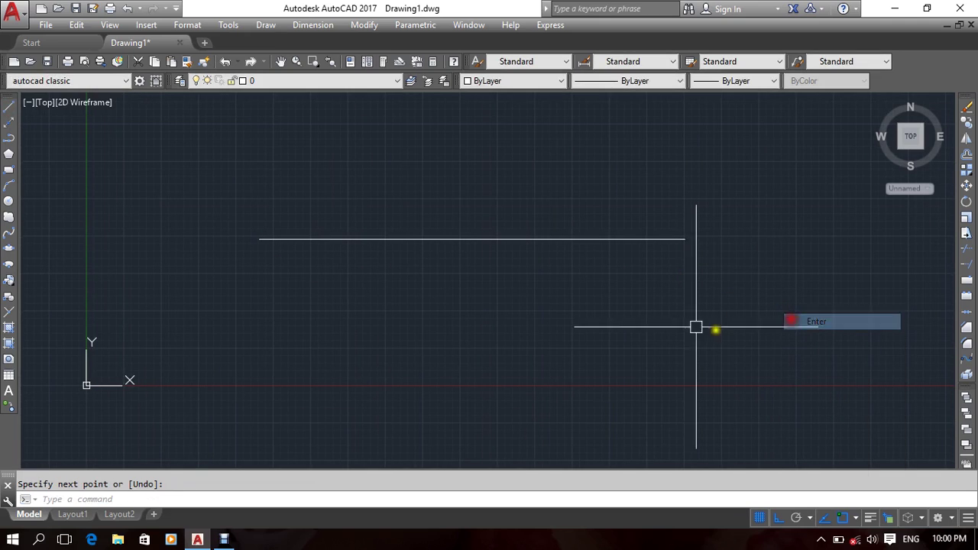
{"action": "middle_click_drag", "start_coordinate": [633, 313], "coordinate": [623, 311]}
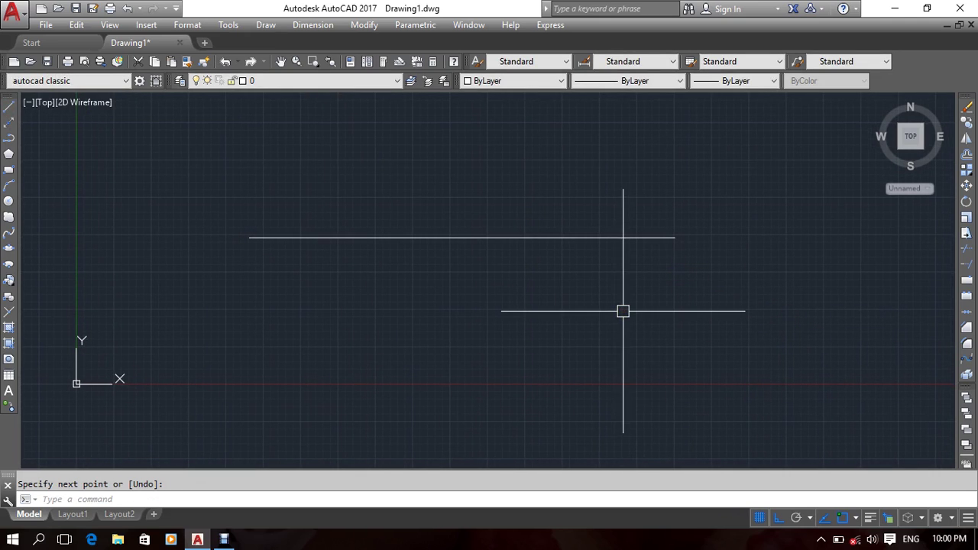
{"action": "mouse_move", "coordinate": [473, 312]}
{"action": "middle_mouse_down"}
{"action": "mouse_move", "coordinate": [515, 308]}
{"action": "mouse_move", "coordinate": [493, 326]}
{"action": "middle_mouse_up"}
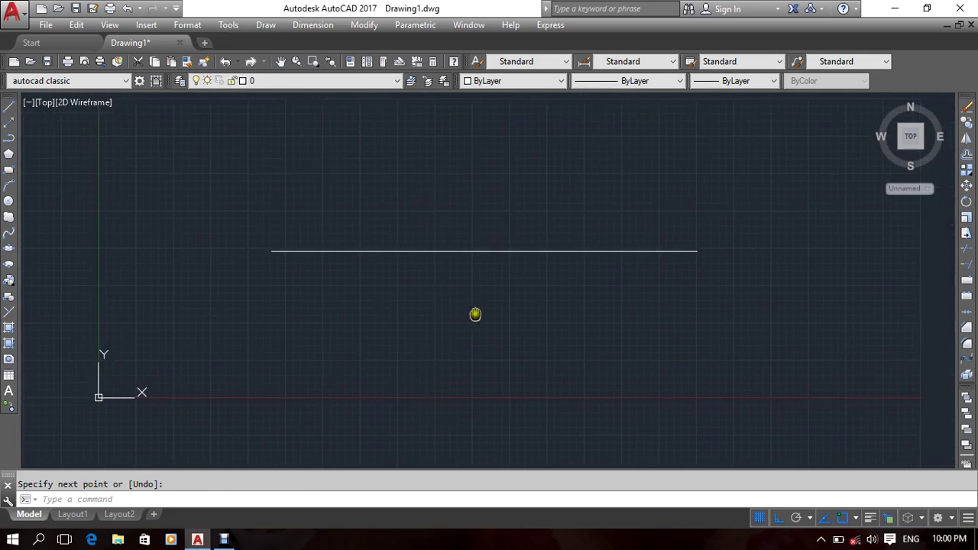
Place a single point above the line's left end using Draw > Point > Single Point.
{"action": "left_click", "coordinate": [265, 26]}
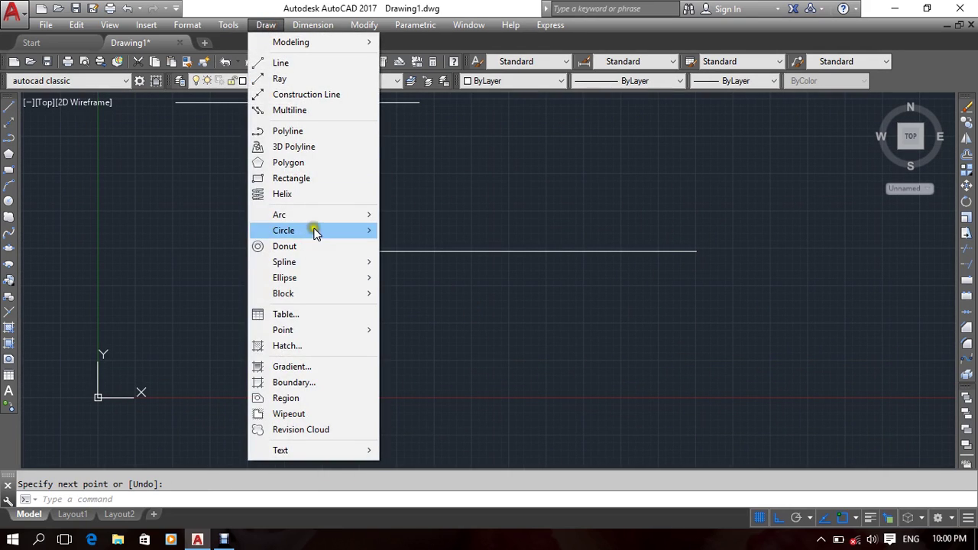
{"action": "left_click", "coordinate": [323, 330]}
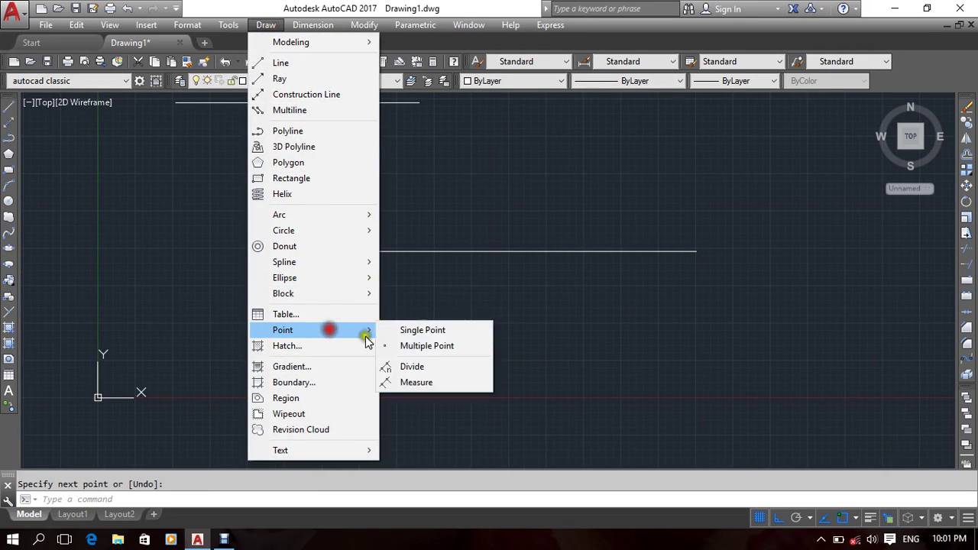
{"action": "left_click", "coordinate": [439, 337]}
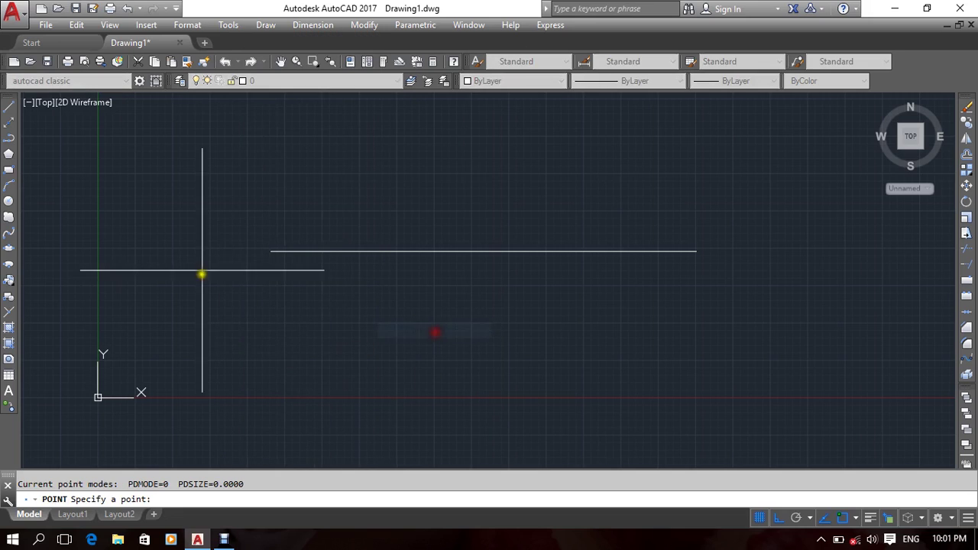
{"action": "left_click", "coordinate": [247, 194]}
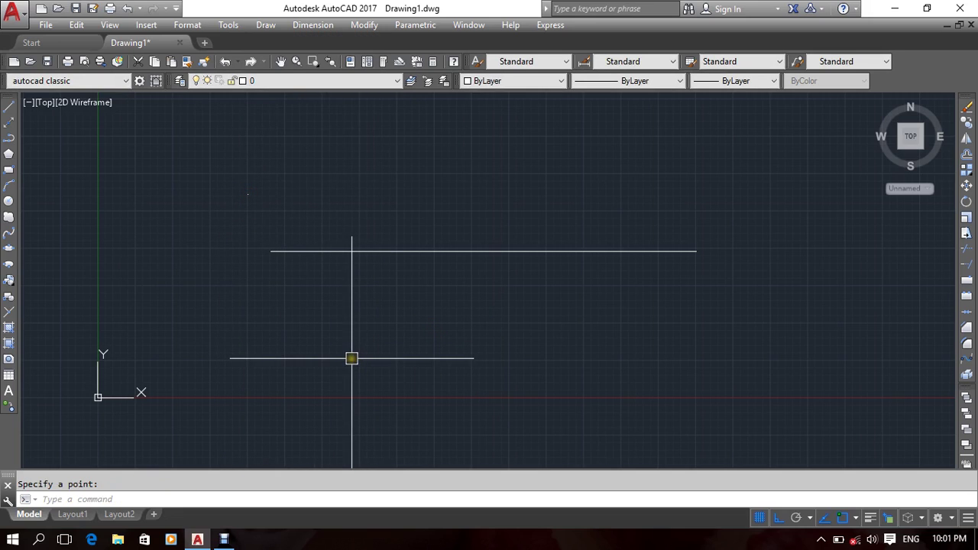
Scatter five more points around the line with the Multiple Point tool.
{"action": "left_click", "coordinate": [264, 29]}
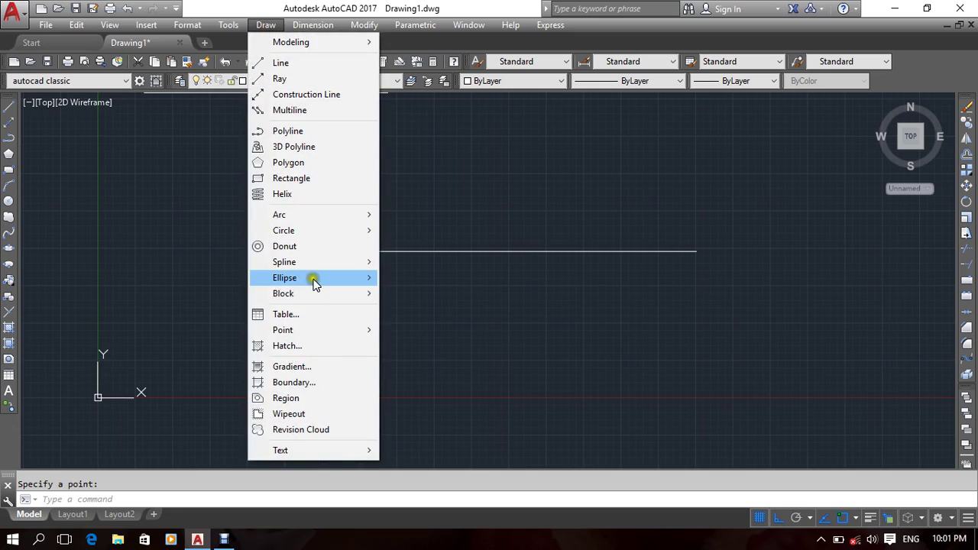
{"action": "mouse_move", "coordinate": [283, 330]}
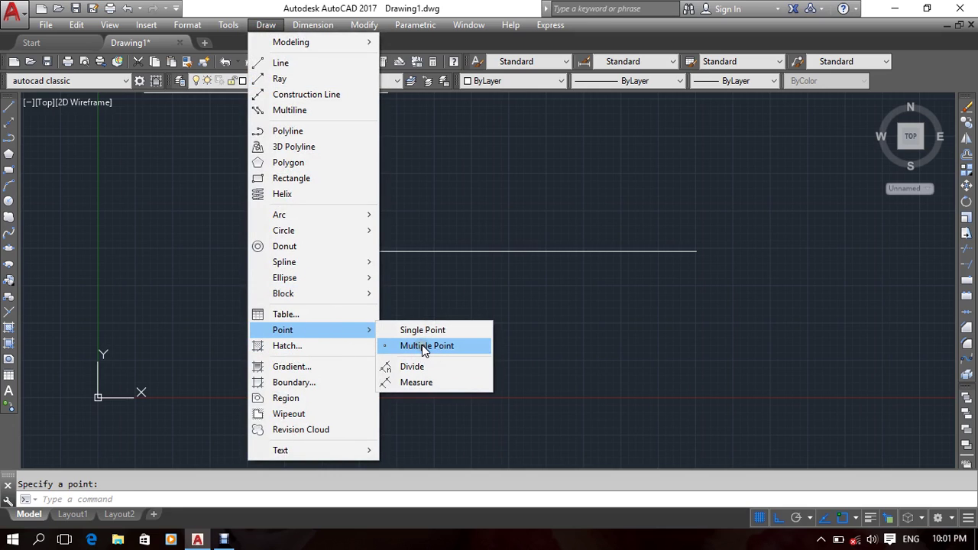
{"action": "left_click", "coordinate": [424, 347]}
{"action": "left_click", "coordinate": [497, 194]}
{"action": "left_click", "coordinate": [611, 333]}
{"action": "left_click", "coordinate": [759, 283]}
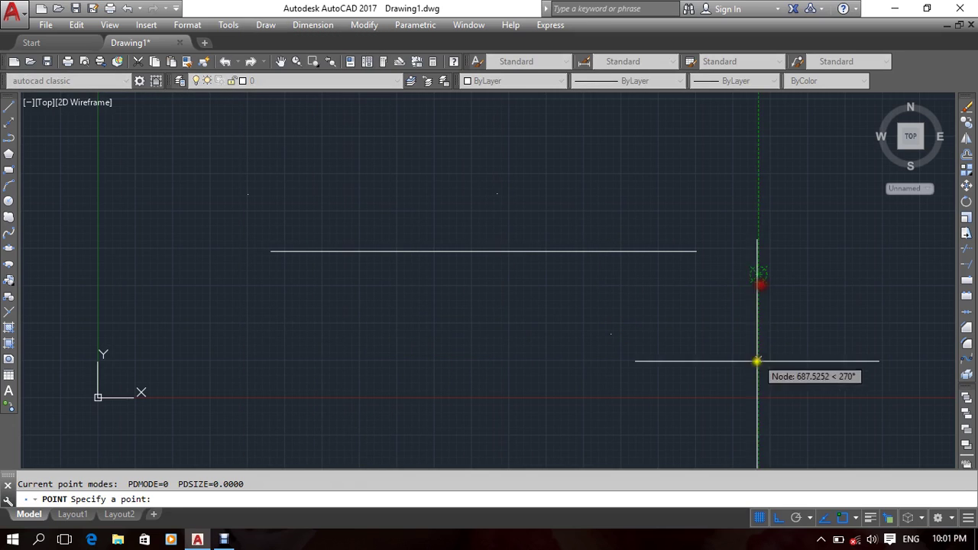
{"action": "left_click", "coordinate": [734, 400]}
{"action": "left_click", "coordinate": [435, 358]}
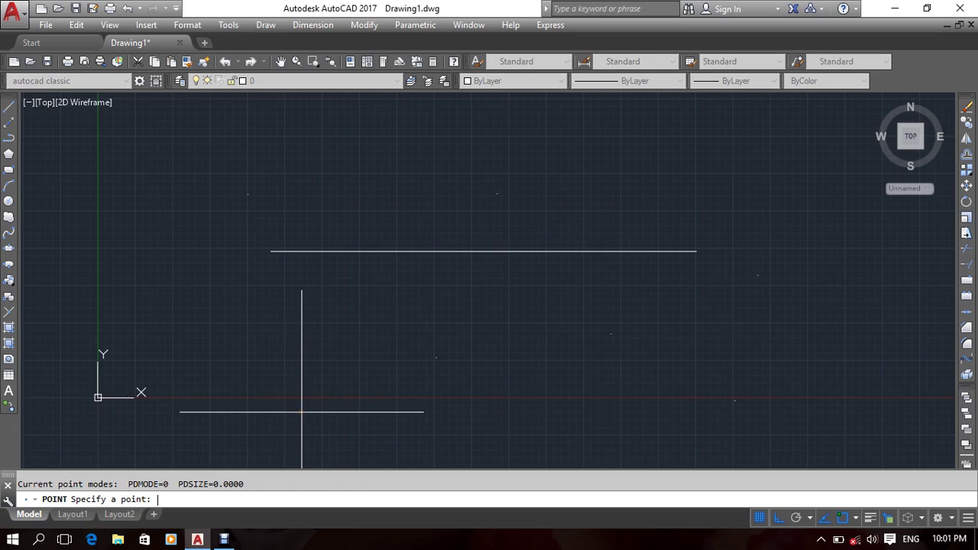
{"action": "middle_click_drag", "start_coordinate": [310, 399], "coordinate": [280, 372]}
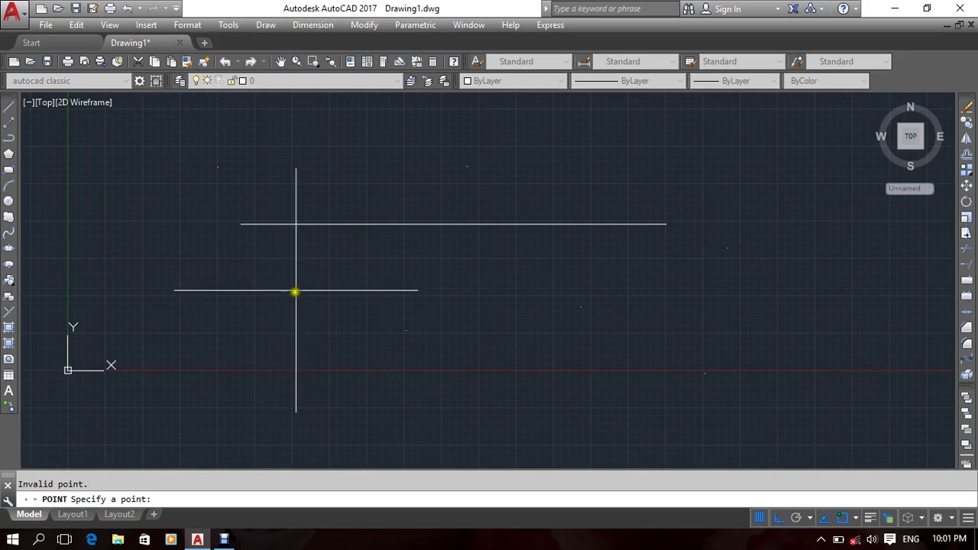
{"action": "key", "text": "Escape"}
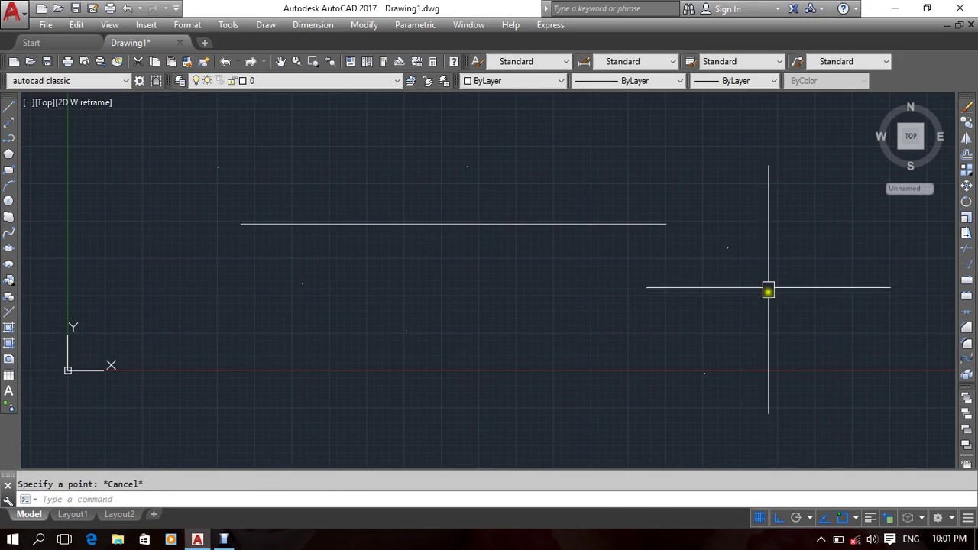
Window-select the line and the scattered points.
{"action": "left_click", "coordinate": [774, 207]}
{"action": "left_click", "coordinate": [662, 361]}
{"action": "key", "text": "Escape"}
{"action": "left_click", "coordinate": [715, 385]}
{"action": "left_click", "coordinate": [632, 323]}
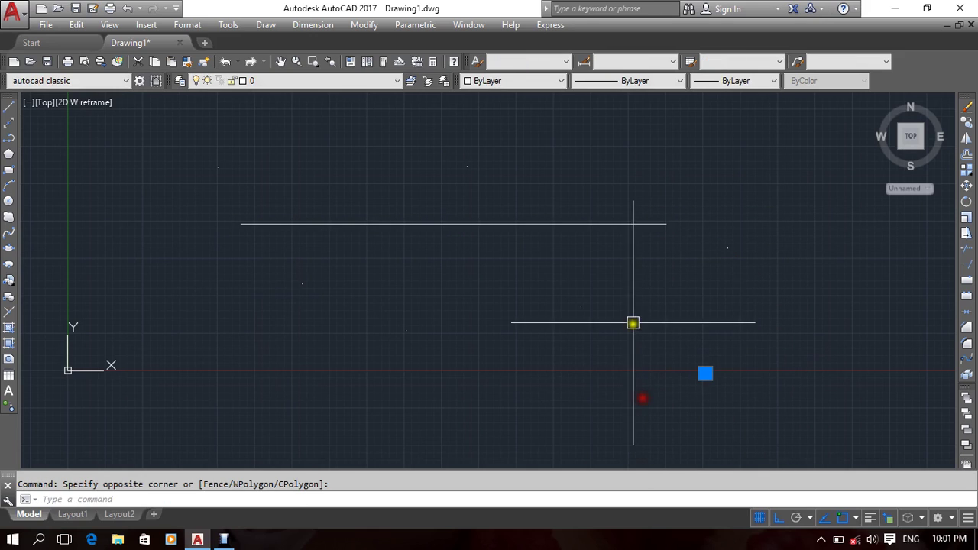
{"action": "left_click", "coordinate": [511, 276]}
{"action": "left_click", "coordinate": [439, 341]}
{"action": "left_click", "coordinate": [382, 317]}
{"action": "left_click", "coordinate": [327, 281]}
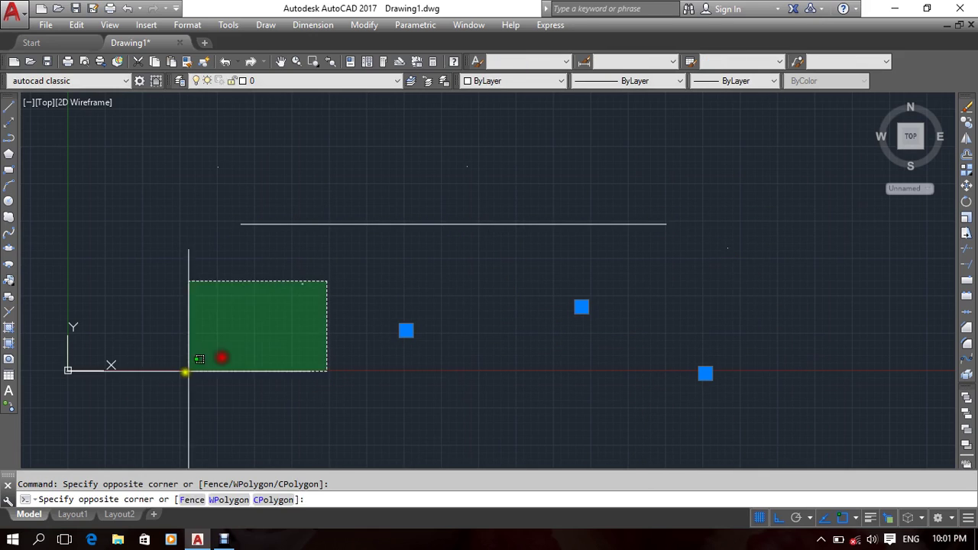
{"action": "left_click", "coordinate": [188, 371]}
Add the leftover points and the line to the selection, delete them, and reopen the Draw menu.
{"action": "left_click", "coordinate": [236, 140]}
{"action": "left_click", "coordinate": [114, 195]}
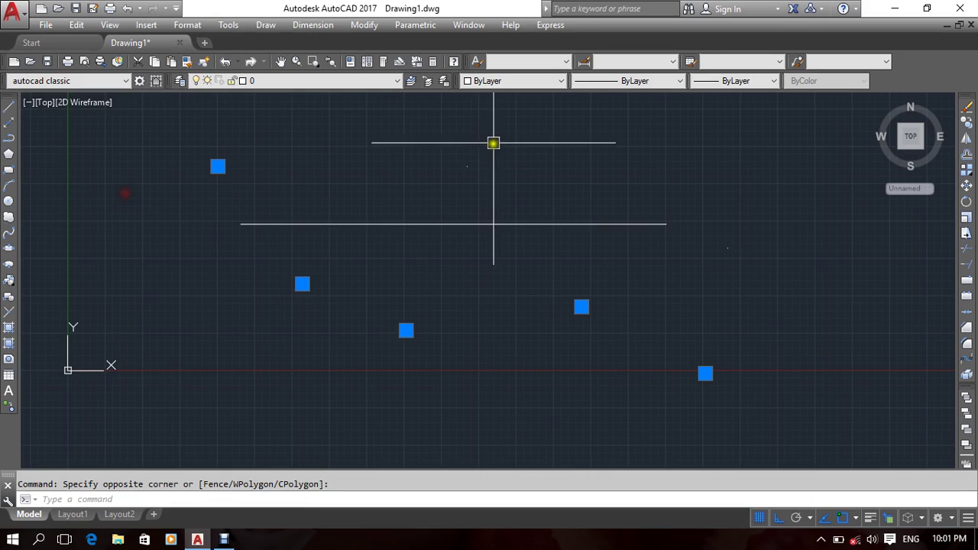
{"action": "left_click", "coordinate": [493, 143]}
{"action": "left_click", "coordinate": [428, 180]}
{"action": "left_click", "coordinate": [795, 207]}
{"action": "left_click", "coordinate": [665, 293]}
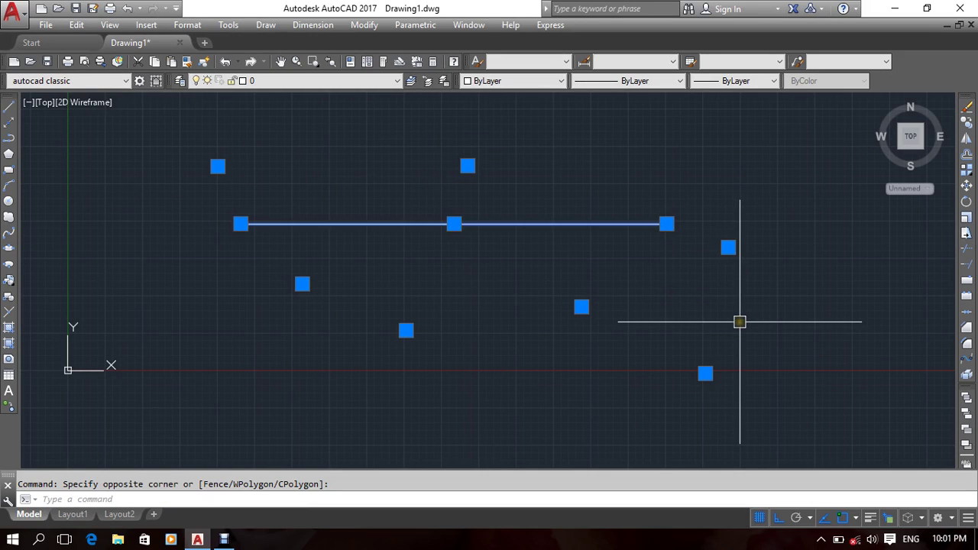
{"action": "left_click", "coordinate": [738, 322]}
{"action": "key", "text": "Delete"}
{"action": "left_click", "coordinate": [264, 26]}
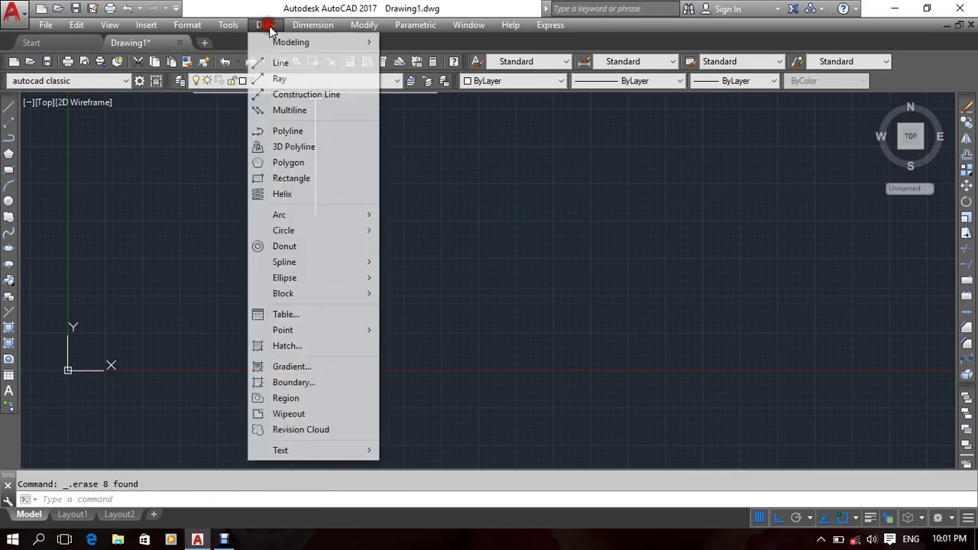
{"action": "mouse_move", "coordinate": [283, 329]}
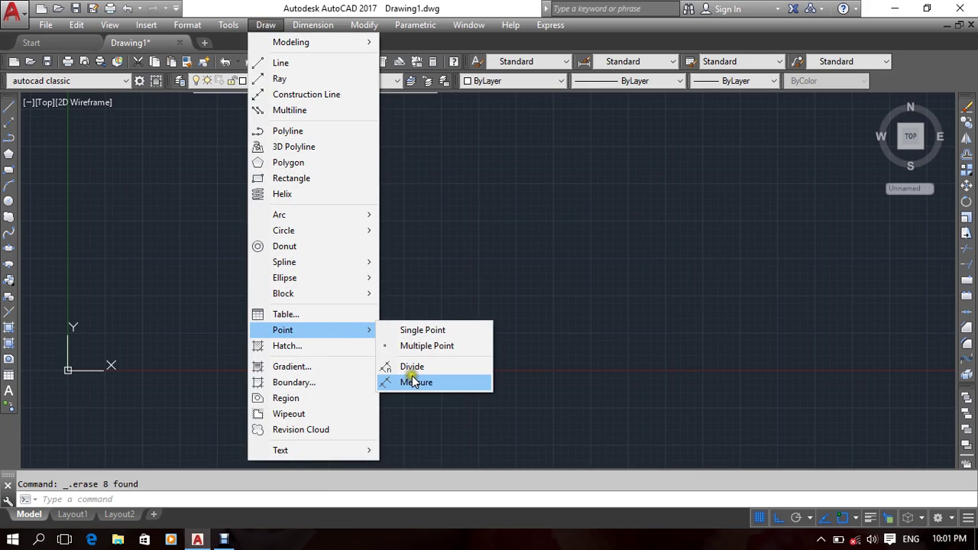
Place a test point on the empty canvas with the PO command.
{"action": "left_click", "coordinate": [413, 381]}
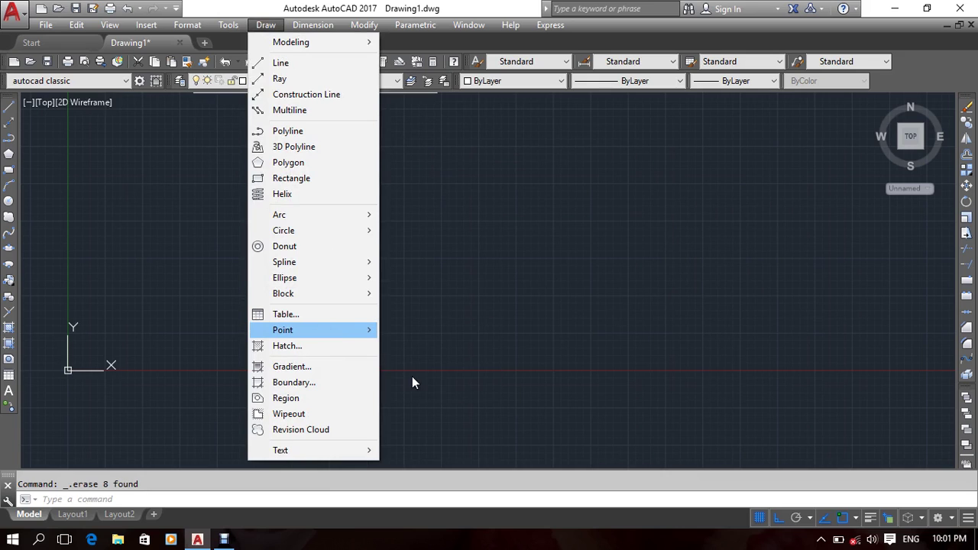
{"action": "left_click", "coordinate": [509, 308]}
{"action": "type", "text": "p"}
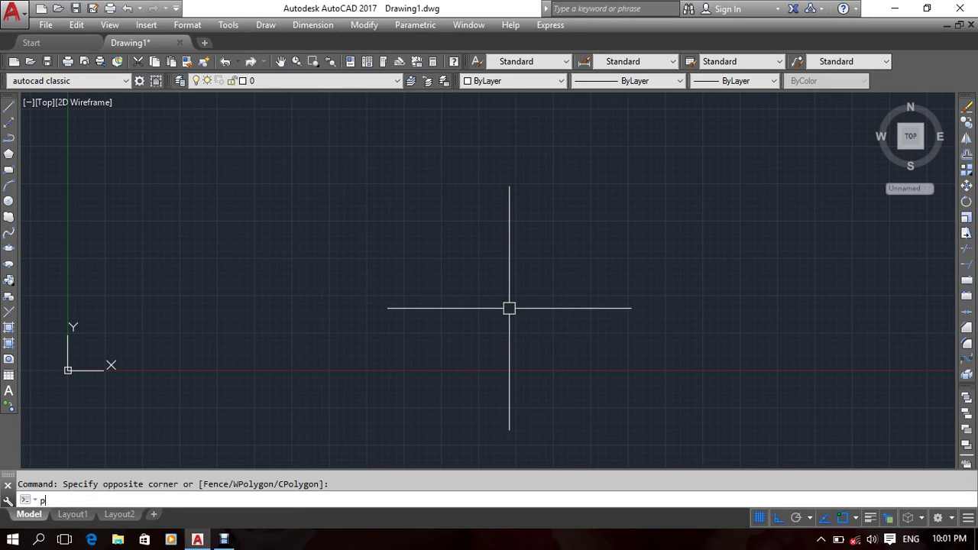
{"action": "type", "text": "o"}
{"action": "key", "text": "Return"}
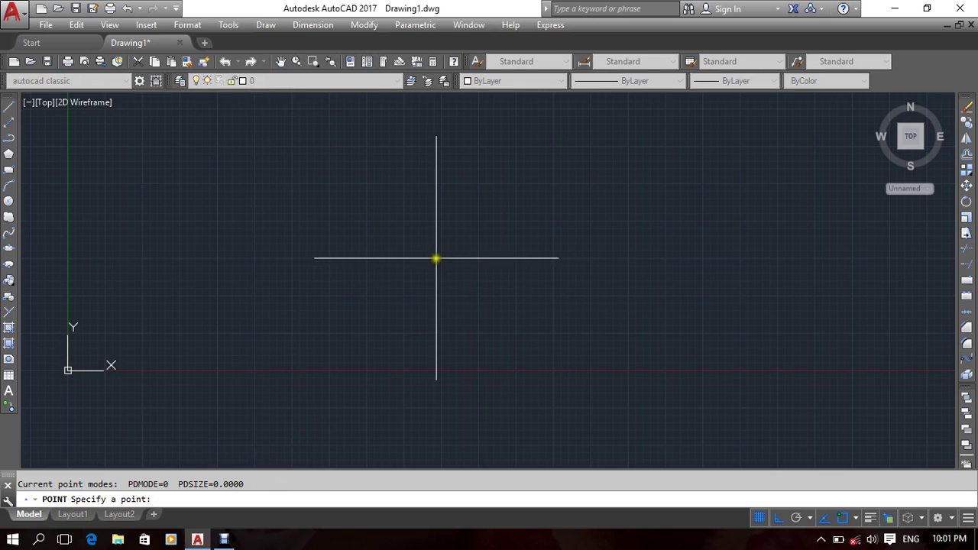
{"action": "left_click", "coordinate": [418, 269]}
Window-select the test point and delete it.
{"action": "left_click", "coordinate": [550, 201]}
{"action": "left_click", "coordinate": [659, 332]}
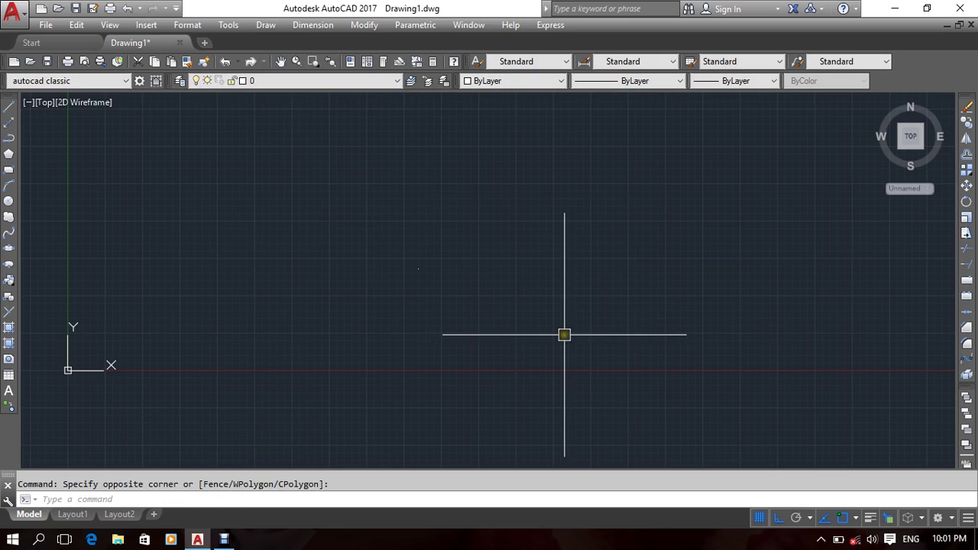
{"action": "key", "text": "Escape"}
{"action": "left_click", "coordinate": [457, 234]}
{"action": "left_click", "coordinate": [382, 285]}
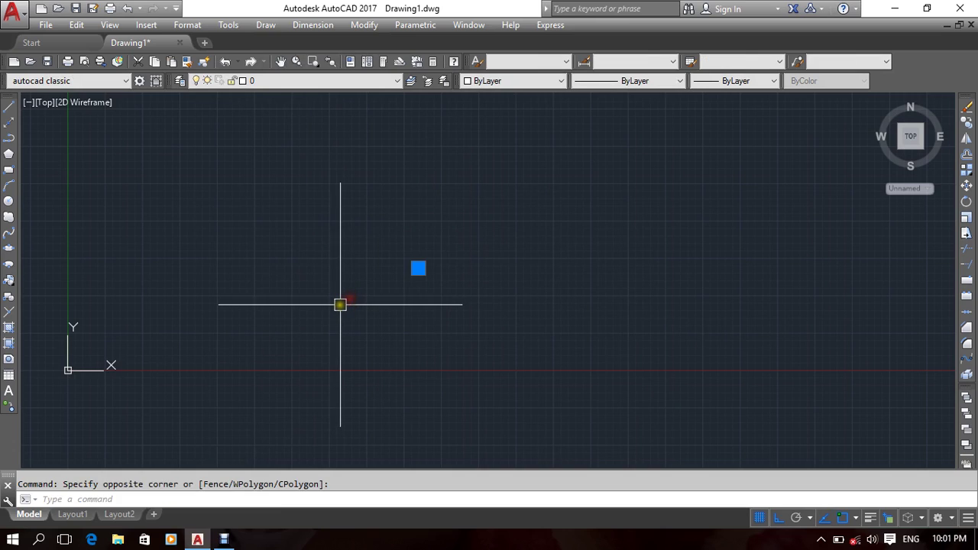
{"action": "key", "text": "Delete"}
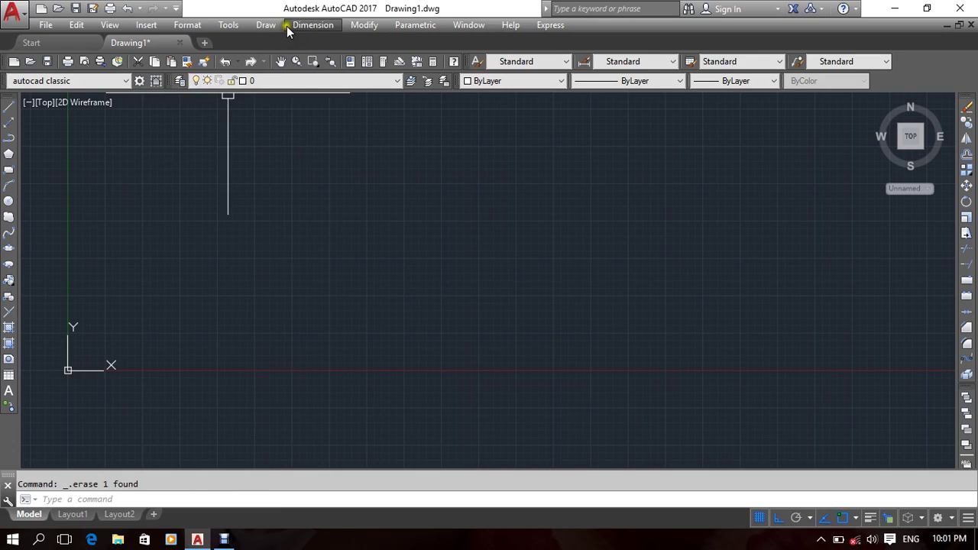
Start the DIVIDE command, then cancel it.
{"action": "left_click", "coordinate": [425, 283]}
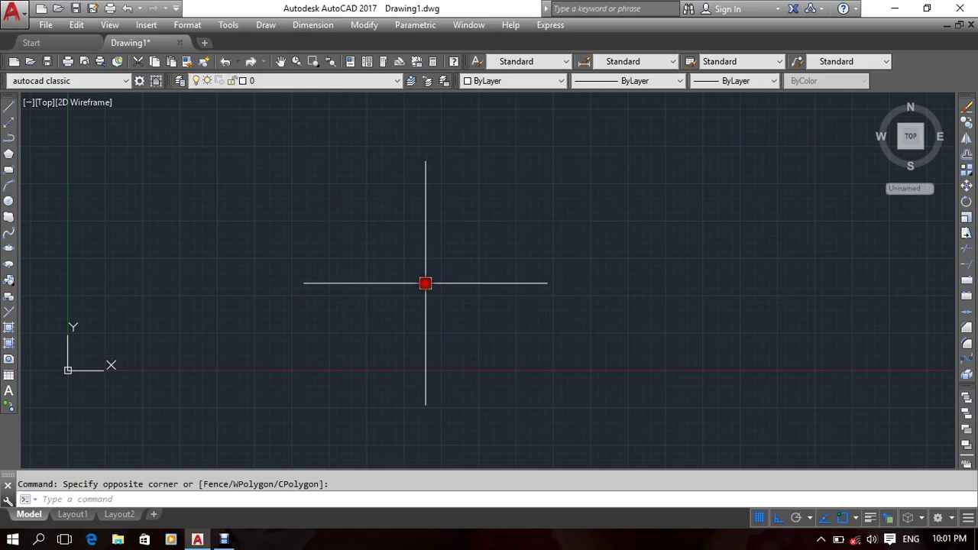
{"action": "type", "text": "Di"}
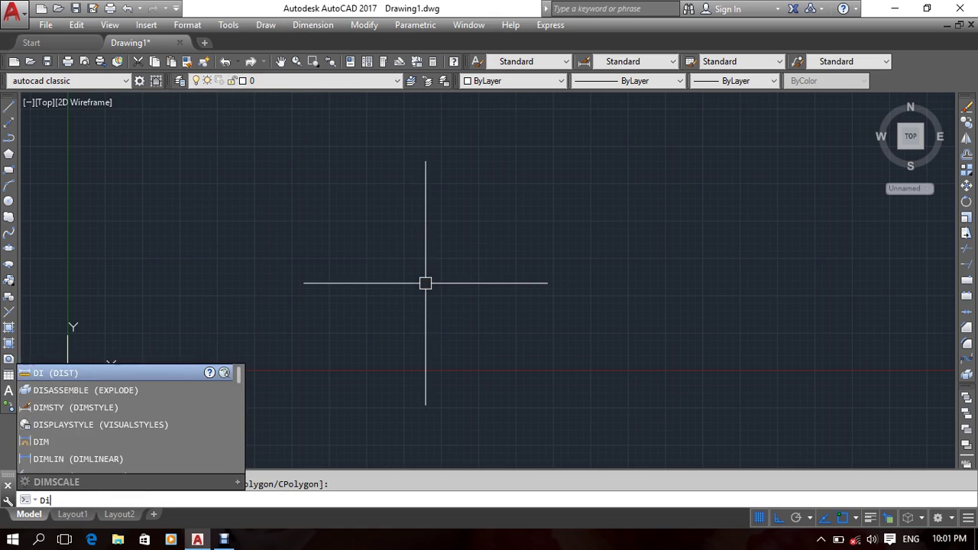
{"action": "key", "text": "Return"}
{"action": "key", "text": "Escape"}
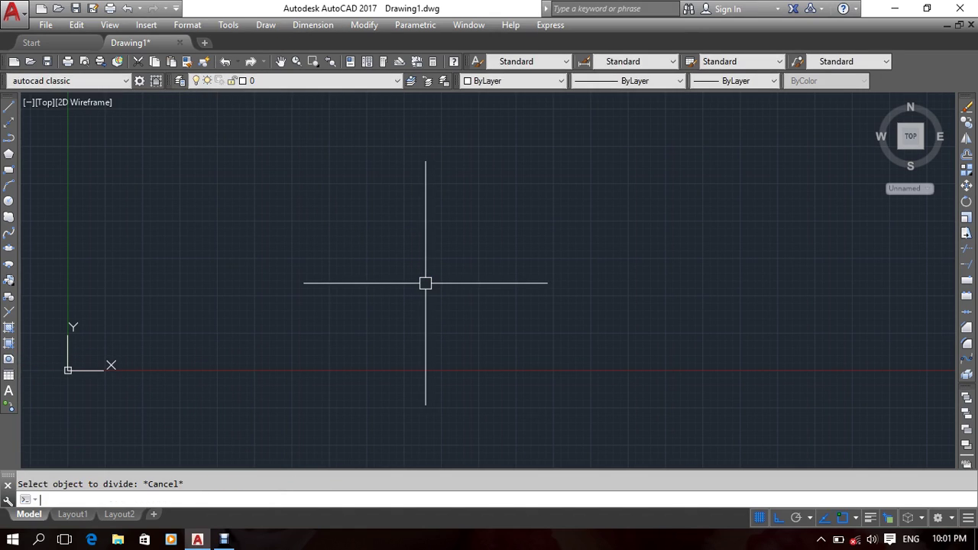
Draw a horizontal line from a left start point across to the right.
{"action": "left_click", "coordinate": [6, 106]}
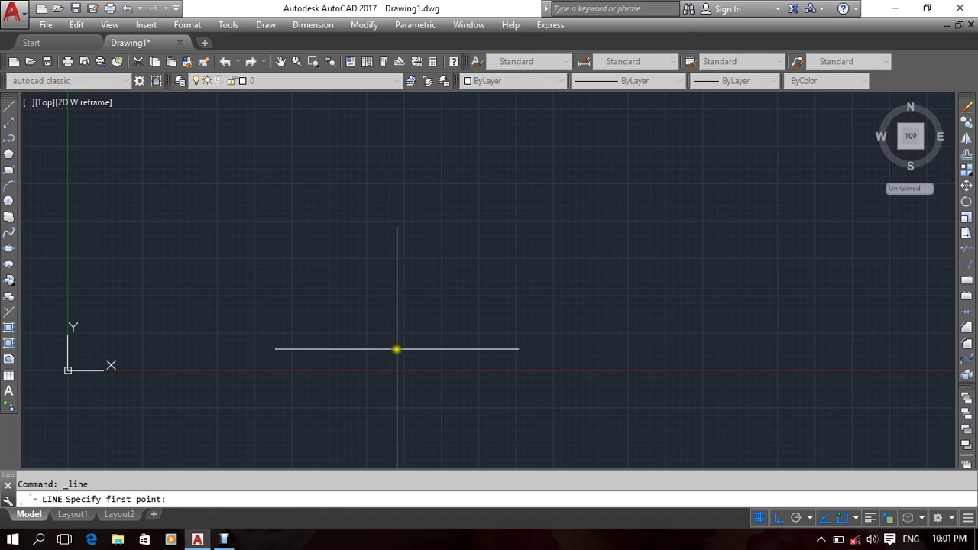
{"action": "left_click", "coordinate": [325, 305]}
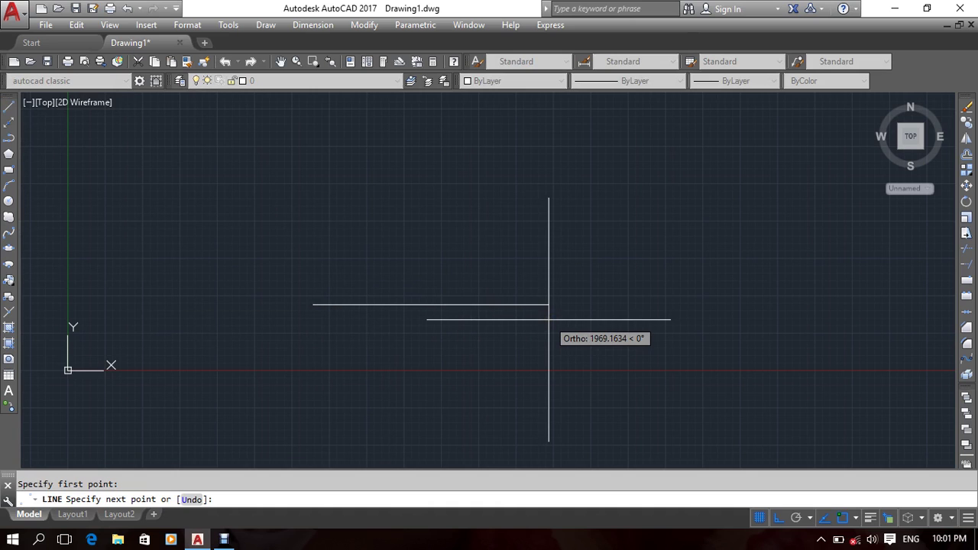
{"action": "scroll", "coordinate": [340, 306], "scroll_direction": "up", "scroll_amount": 5}
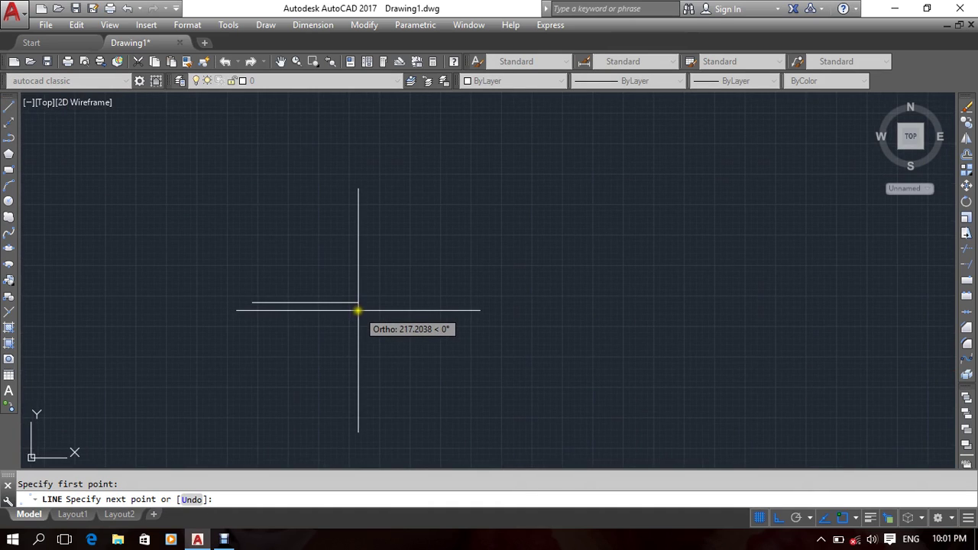
{"action": "scroll", "coordinate": [323, 317], "scroll_direction": "up", "scroll_amount": 4}
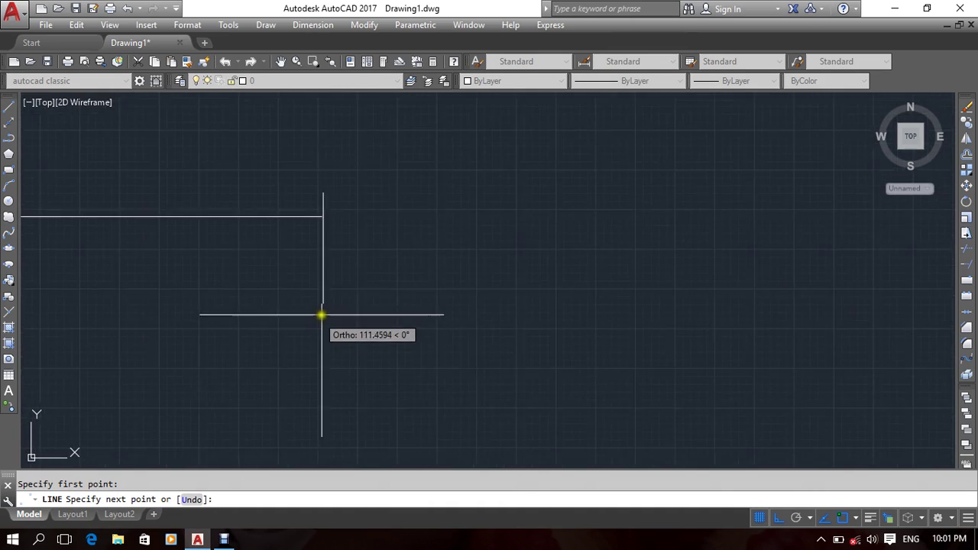
{"action": "middle_click_drag", "start_coordinate": [323, 317], "coordinate": [559, 340]}
{"action": "left_click", "coordinate": [654, 343]}
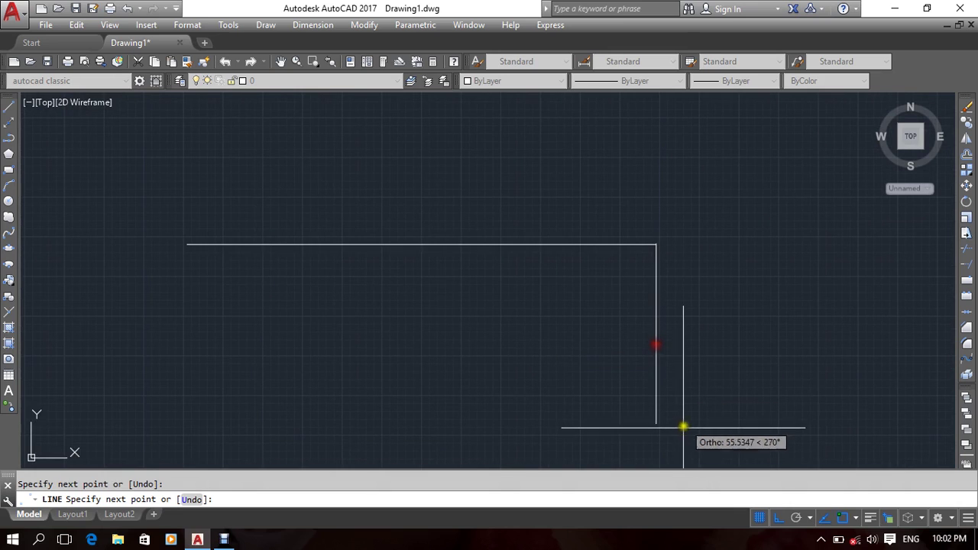
End the line command and center the view on the new line.
{"action": "key", "text": "Escape"}
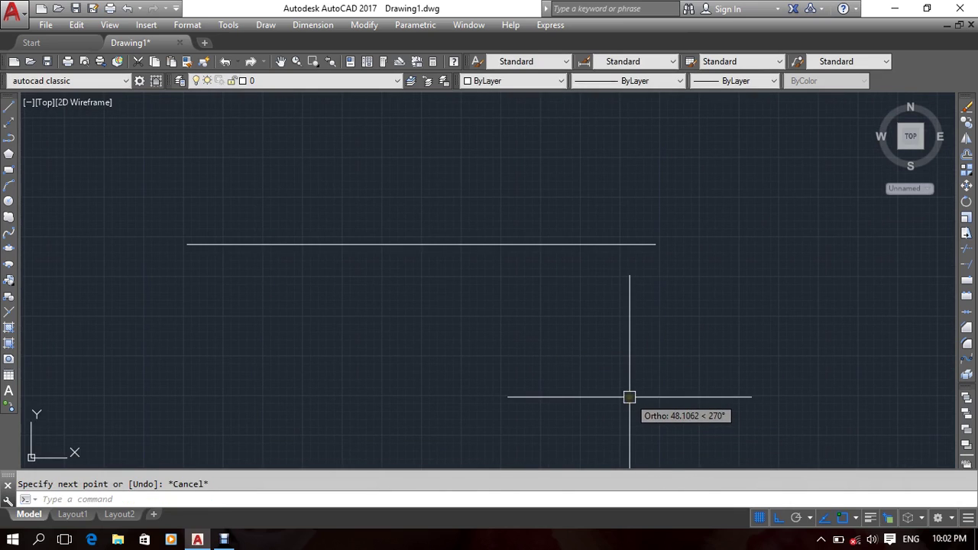
{"action": "scroll", "coordinate": [462, 323], "scroll_direction": "down", "scroll_amount": 4}
{"action": "scroll", "coordinate": [462, 322], "scroll_direction": "up", "scroll_amount": 2}
{"action": "middle_click_drag", "start_coordinate": [458, 316], "coordinate": [450, 347]}
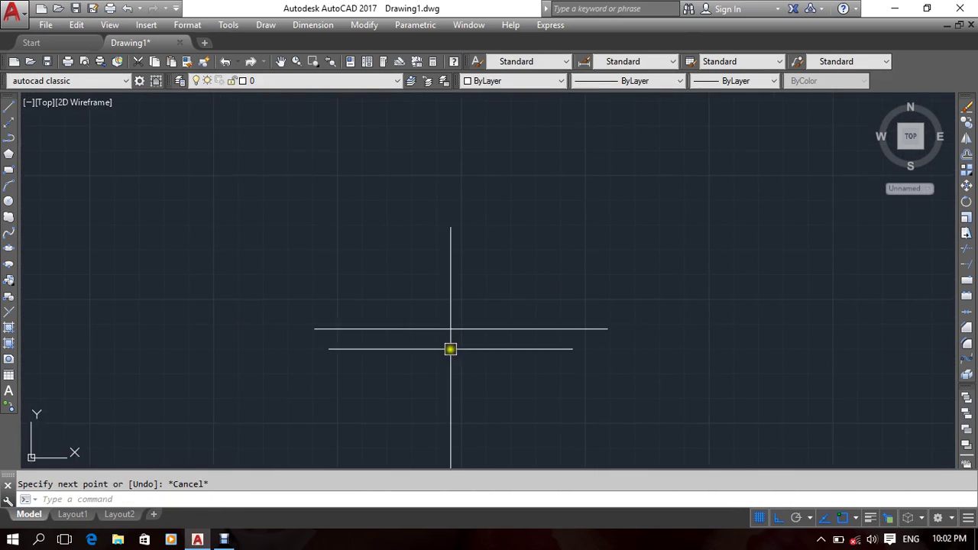
{"action": "scroll", "coordinate": [454, 343], "scroll_direction": "up", "scroll_amount": 2}
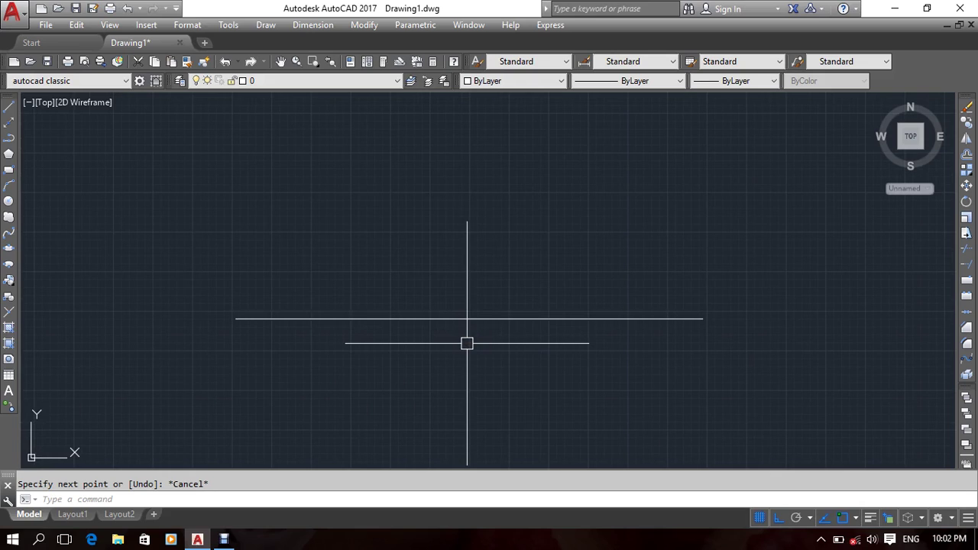
{"action": "middle_click_drag", "start_coordinate": [467, 343], "coordinate": [495, 350]}
{"action": "type", "text": "d"}
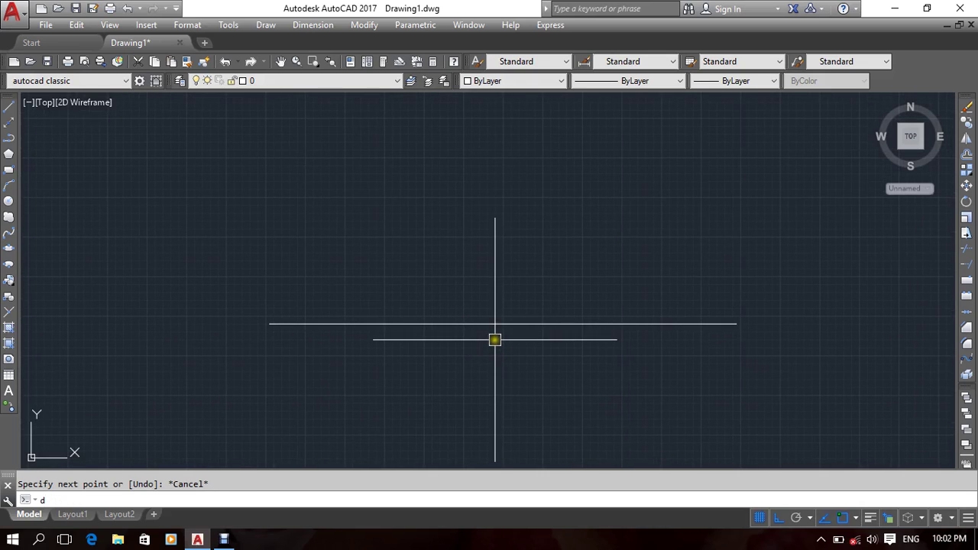
Divide the line into 8 equal segments with DIV, then window-select the new points to check them.
{"action": "type", "text": "iv"}
{"action": "key", "text": "Return"}
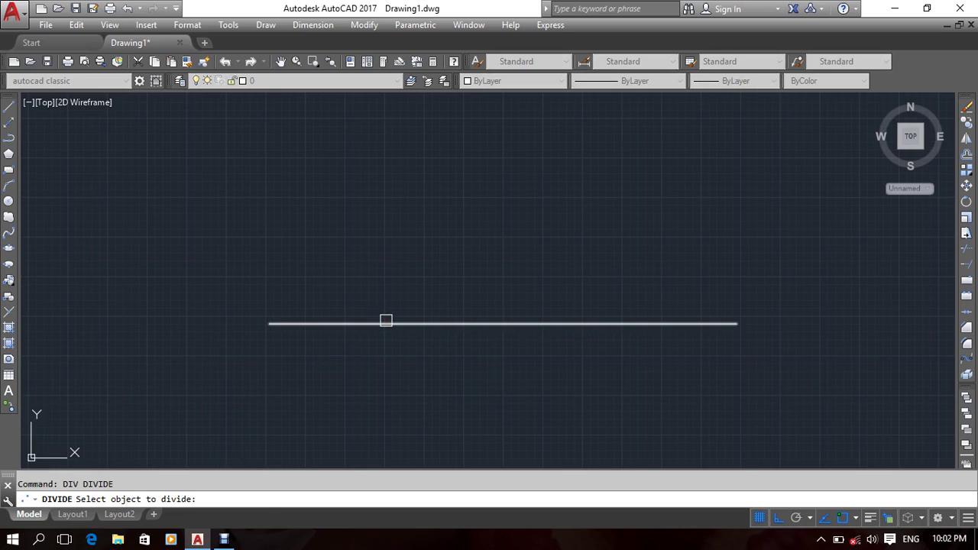
{"action": "left_click", "coordinate": [385, 322]}
{"action": "type", "text": "8"}
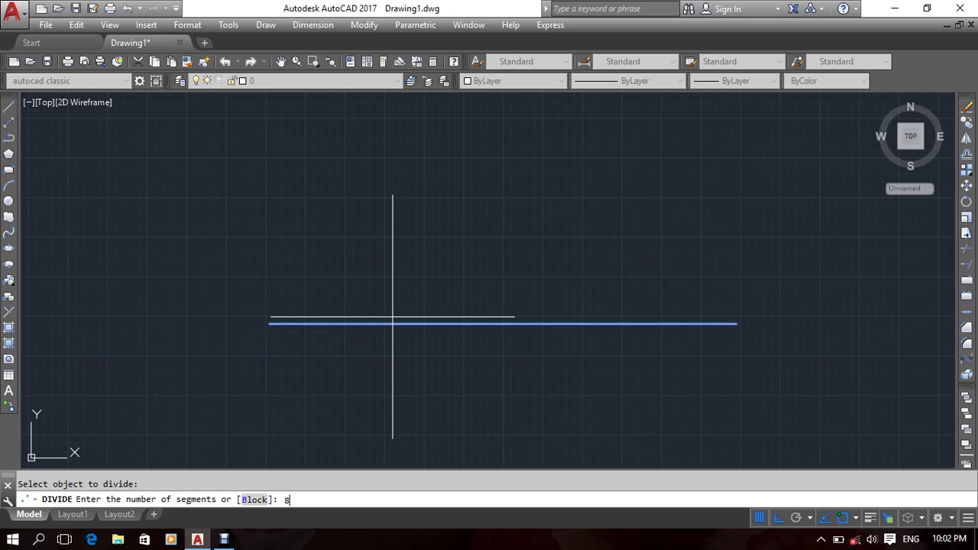
{"action": "key", "text": "Return"}
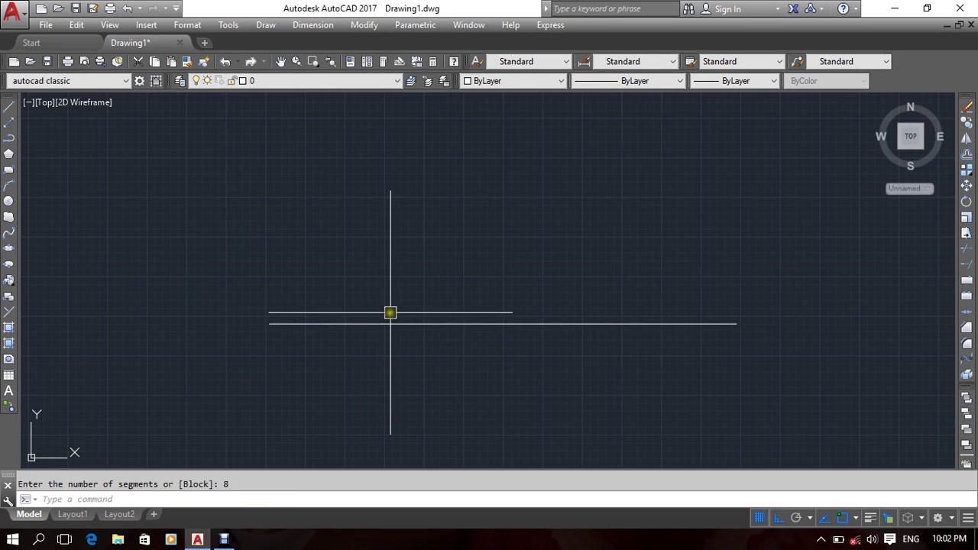
{"action": "left_click", "coordinate": [330, 252]}
{"action": "left_click", "coordinate": [703, 391]}
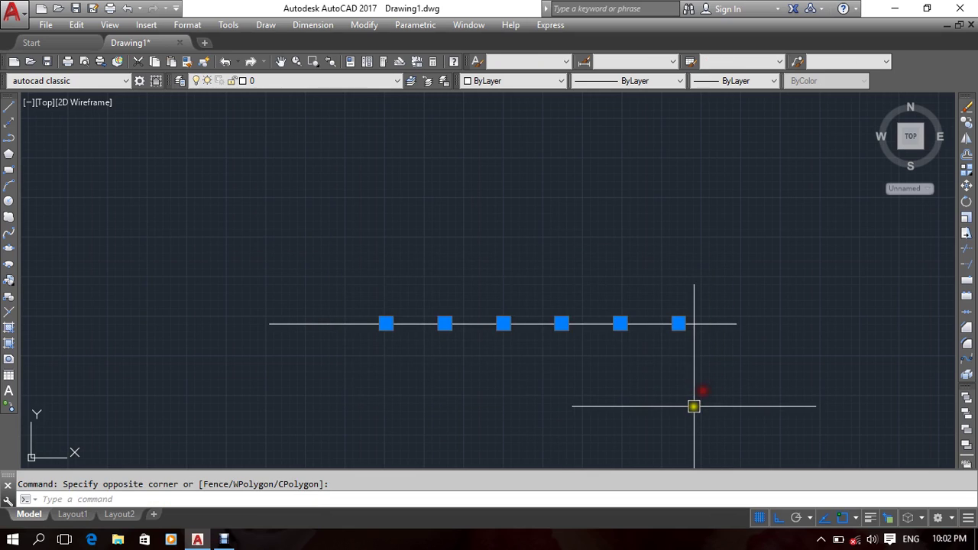
{"action": "key", "text": "Escape"}
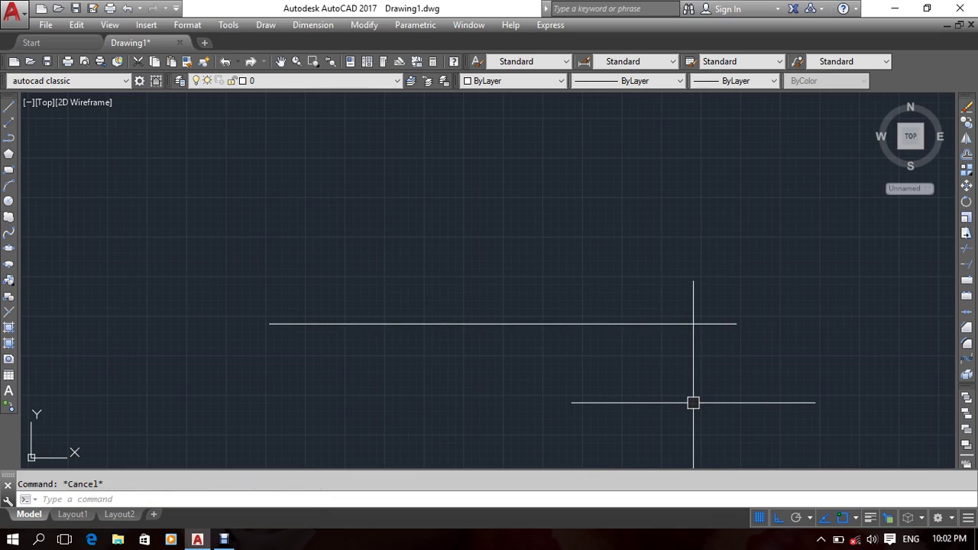
{"action": "middle_click_drag", "start_coordinate": [530, 359], "coordinate": [550, 355]}
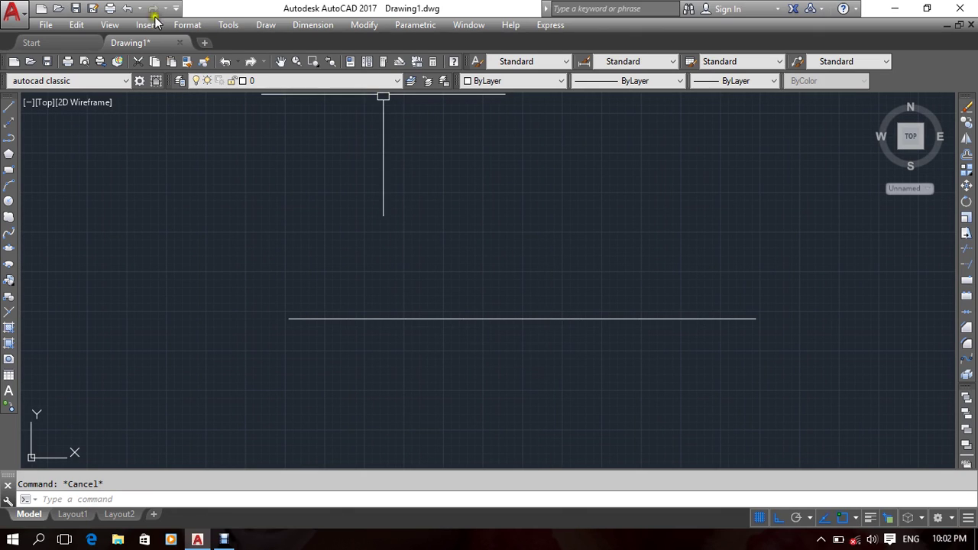
Set the point display style to X in Format > Point Style.
{"action": "left_click", "coordinate": [187, 25]}
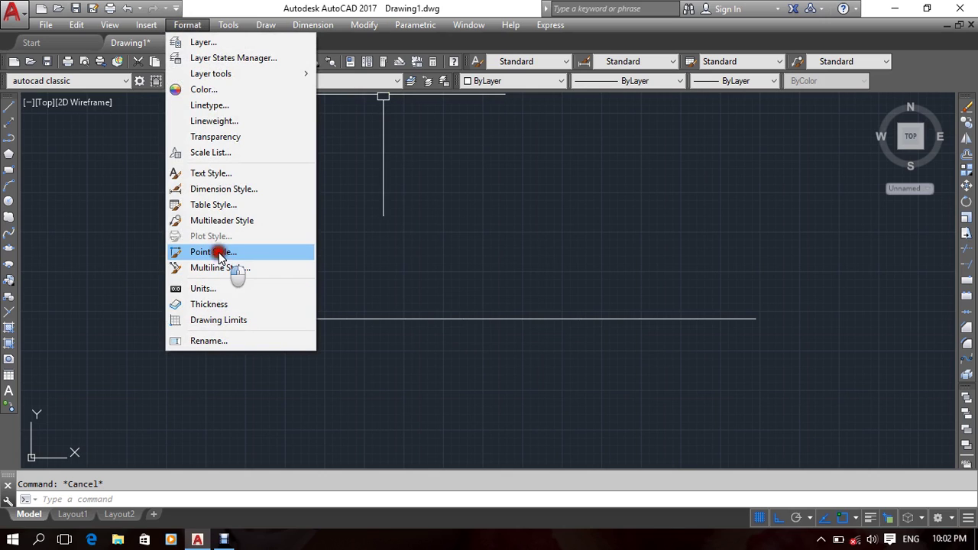
{"action": "left_click", "coordinate": [219, 253]}
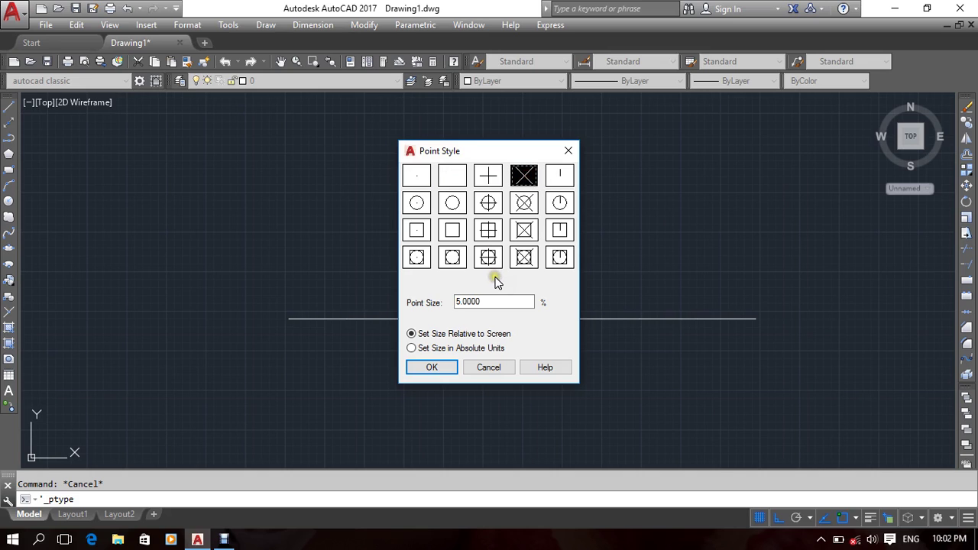
{"action": "left_click", "coordinate": [432, 369]}
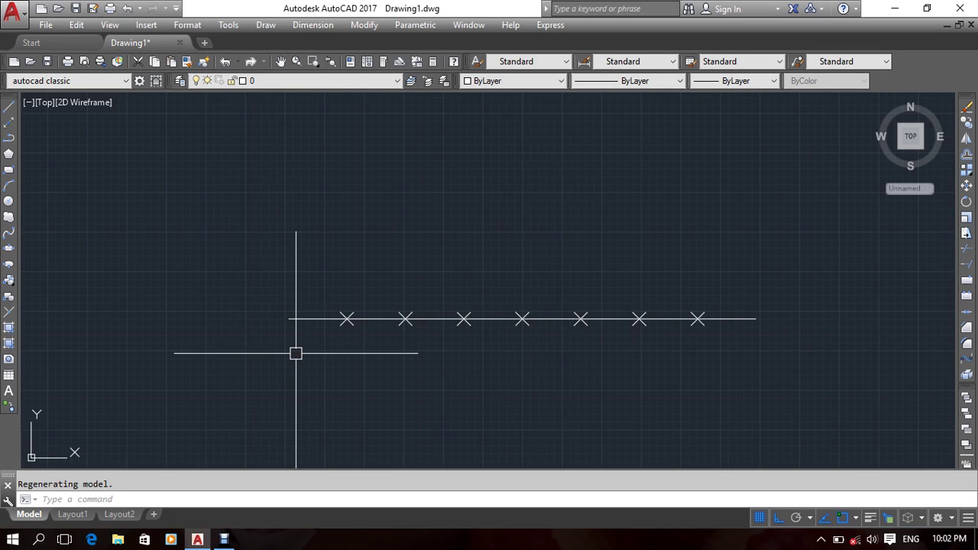
Regenerate and zoom in to frame the line with its X division markers.
{"action": "scroll", "coordinate": [496, 329], "scroll_direction": "up", "scroll_amount": 4}
{"action": "scroll", "coordinate": [504, 286], "scroll_direction": "up", "scroll_amount": 6}
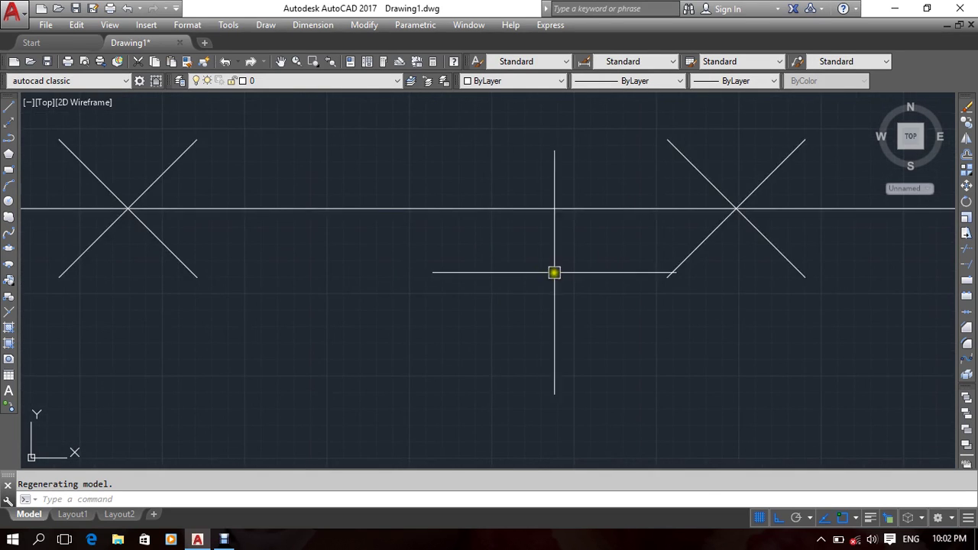
{"action": "middle_click_drag", "start_coordinate": [554, 273], "coordinate": [507, 331]}
{"action": "type", "text": "re"}
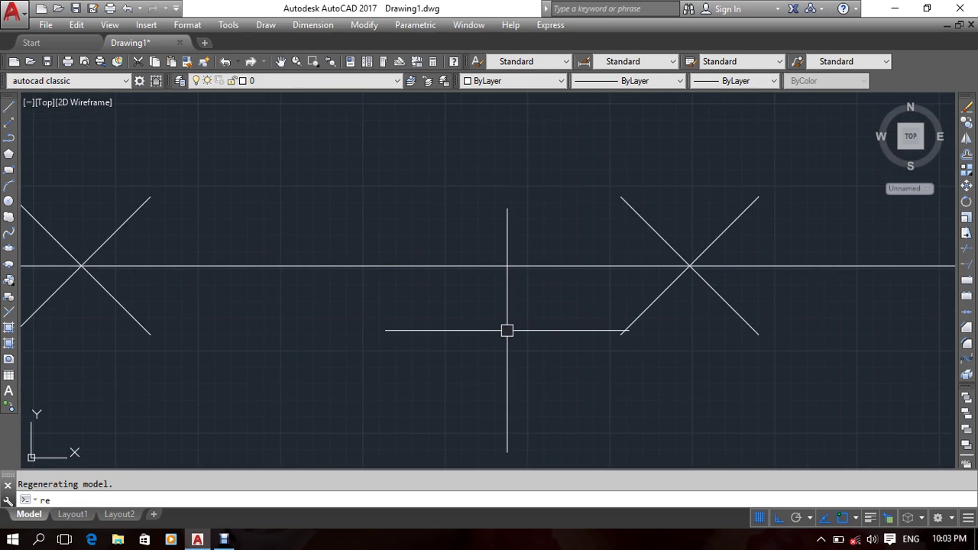
{"action": "key", "text": "Return"}
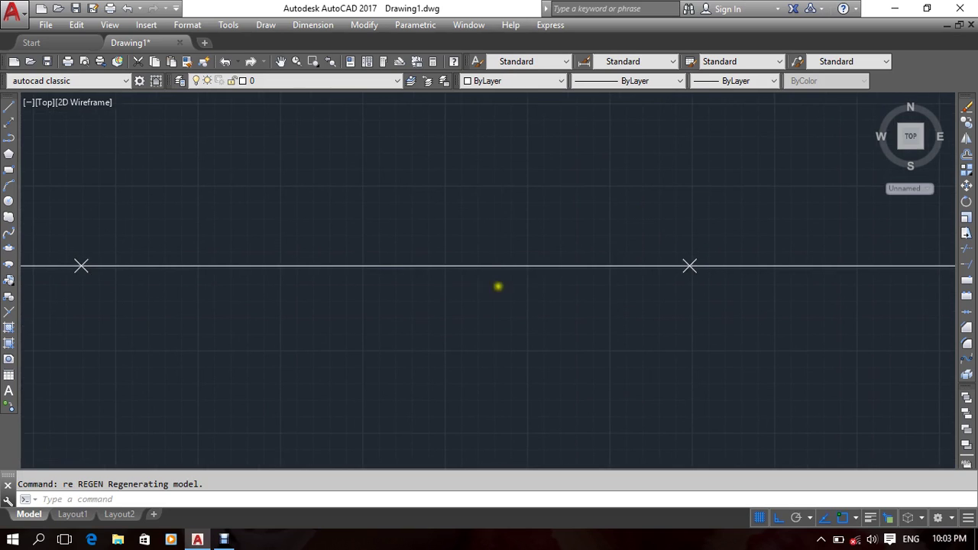
{"action": "scroll", "coordinate": [506, 344], "scroll_direction": "down", "scroll_amount": 1}
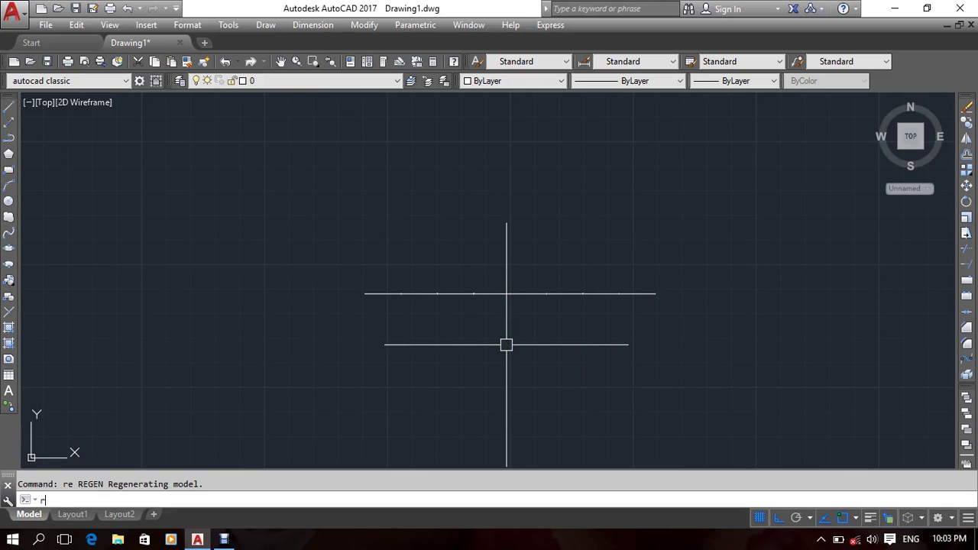
{"action": "middle_click_drag", "start_coordinate": [506, 344], "coordinate": [476, 356]}
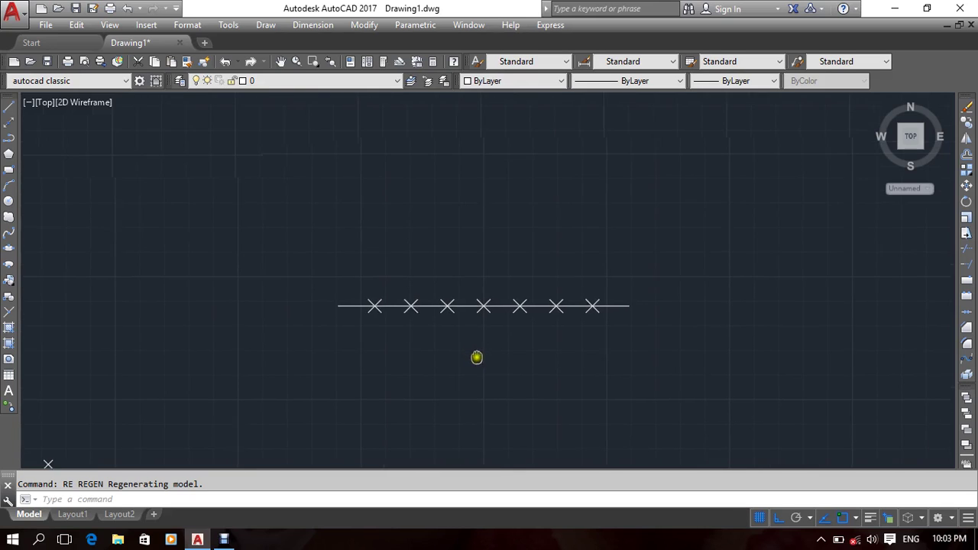
{"action": "scroll", "coordinate": [448, 334], "scroll_direction": "up", "scroll_amount": 2}
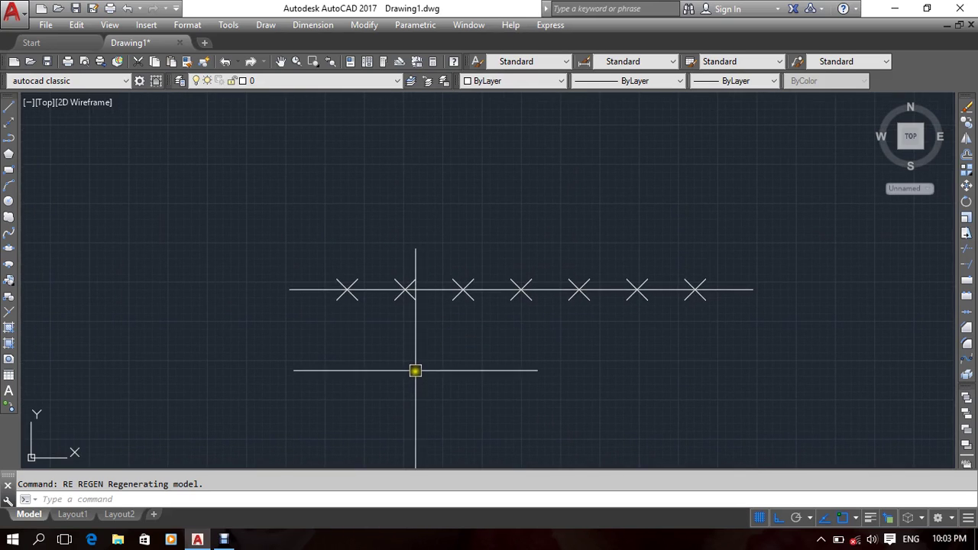
Measure the distance from the line's left endpoint to the first X marker with DIST.
{"action": "type", "text": "di"}
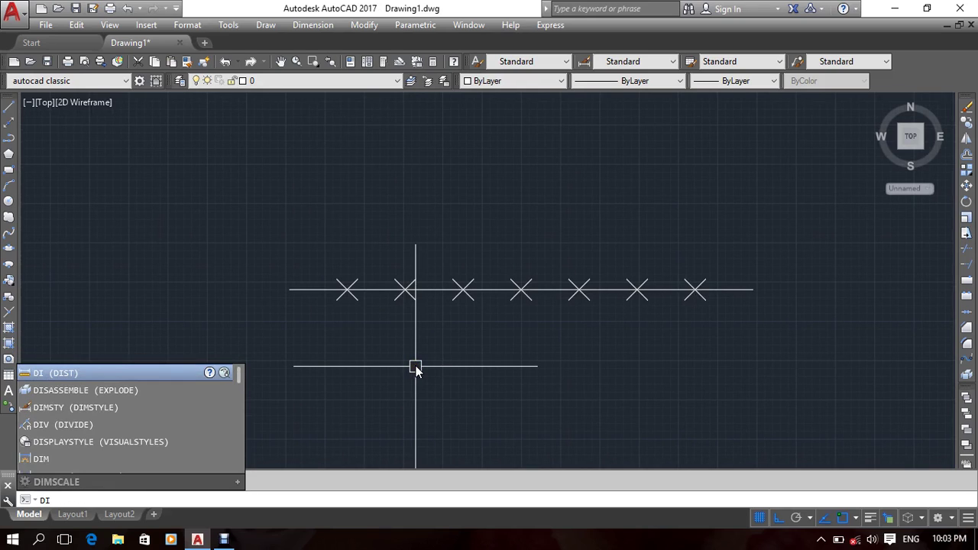
{"action": "key", "text": "Return"}
{"action": "left_click", "coordinate": [289, 289]}
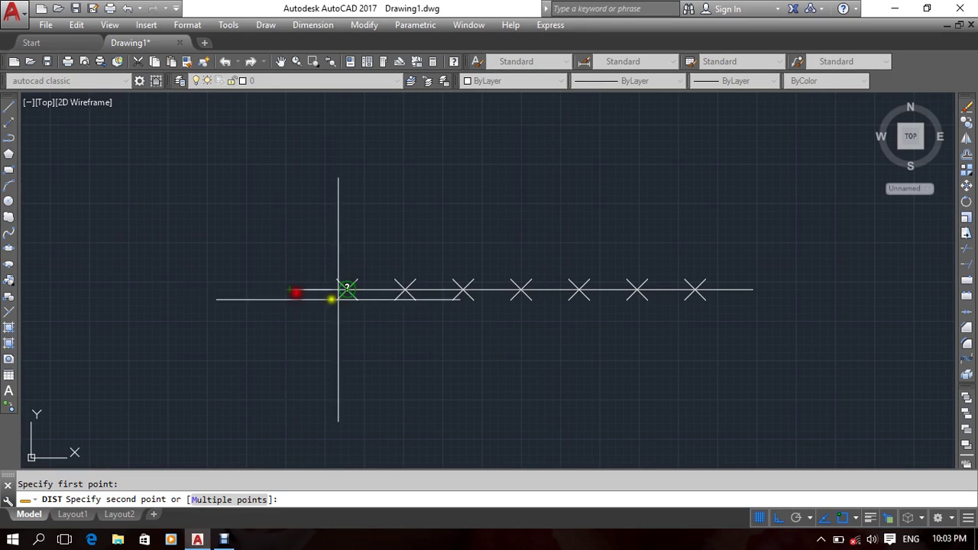
{"action": "left_click", "coordinate": [348, 289]}
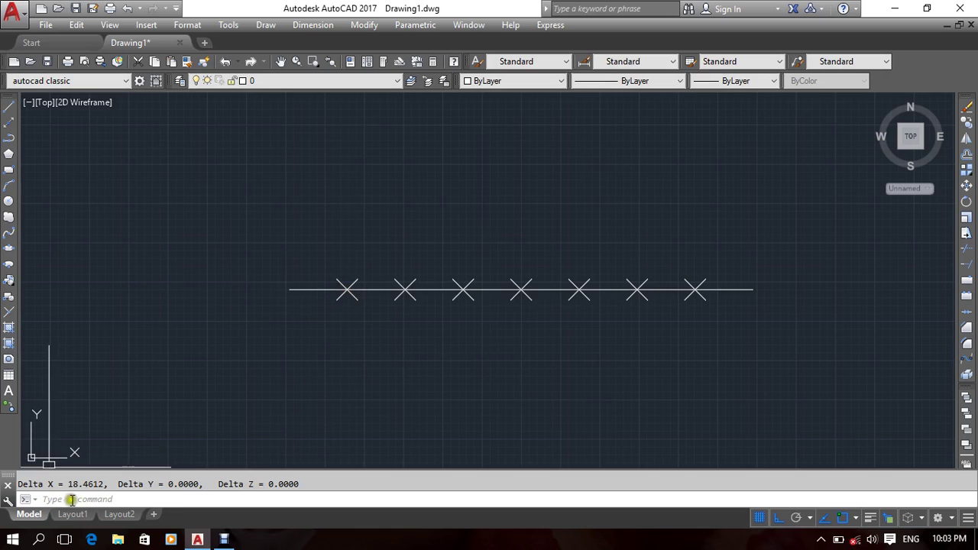
{"action": "middle_click_drag", "start_coordinate": [276, 399], "coordinate": [290, 391]}
Measure the spacing between adjacent X markers (18.4612), then cancel and reframe the view.
{"action": "key", "text": "Return"}
{"action": "left_click", "coordinate": [360, 281]}
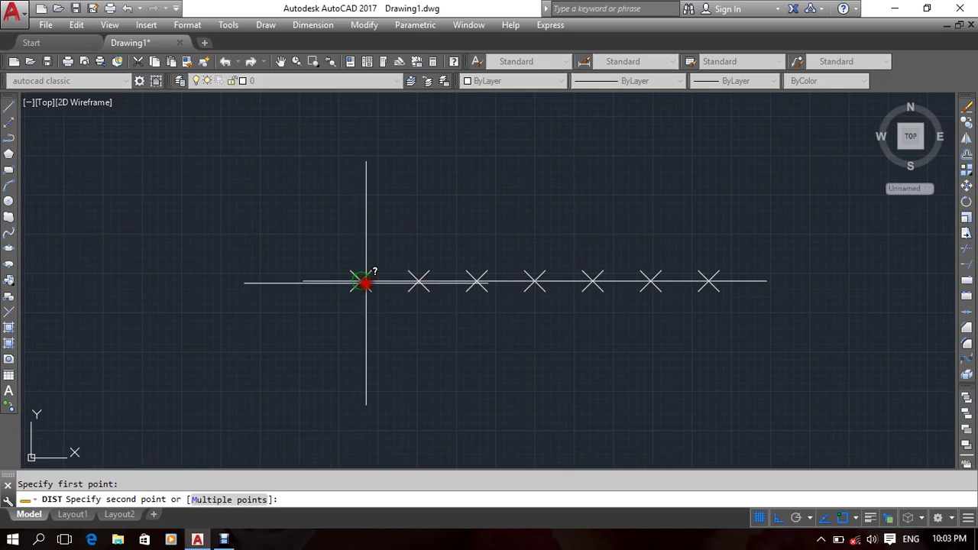
{"action": "left_click", "coordinate": [409, 283]}
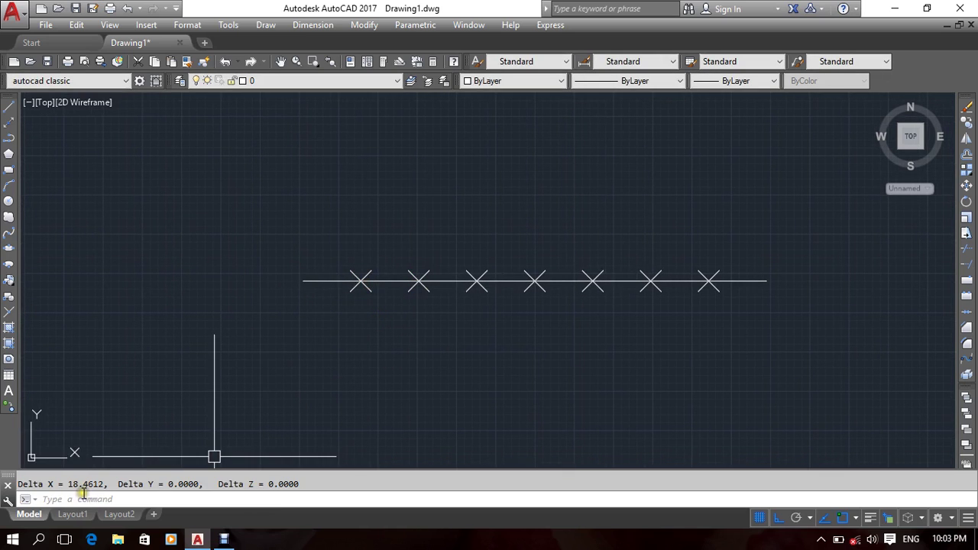
{"action": "key", "text": "Return"}
{"action": "middle_click_drag", "start_coordinate": [617, 334], "coordinate": [587, 342]}
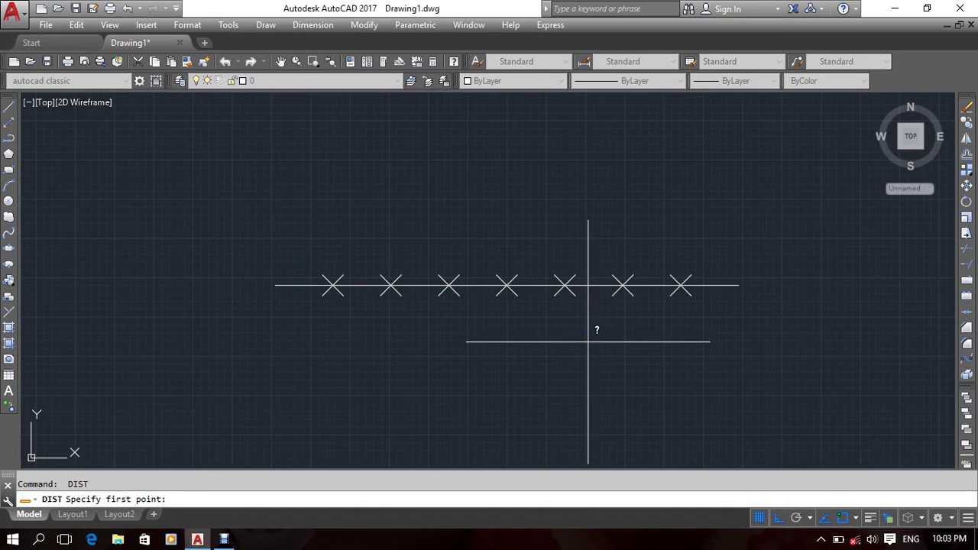
{"action": "key", "text": "Escape"}
{"action": "scroll", "coordinate": [485, 352], "scroll_direction": "down", "scroll_amount": 2}
{"action": "mouse_move", "coordinate": [484, 351]}
{"action": "middle_mouse_down"}
{"action": "mouse_move", "coordinate": [461, 295]}
{"action": "mouse_move", "coordinate": [473, 310]}
{"action": "middle_mouse_up"}
Place three stray points beside the marked line with the PO command.
{"action": "type", "text": "o"}
{"action": "key", "text": "Return"}
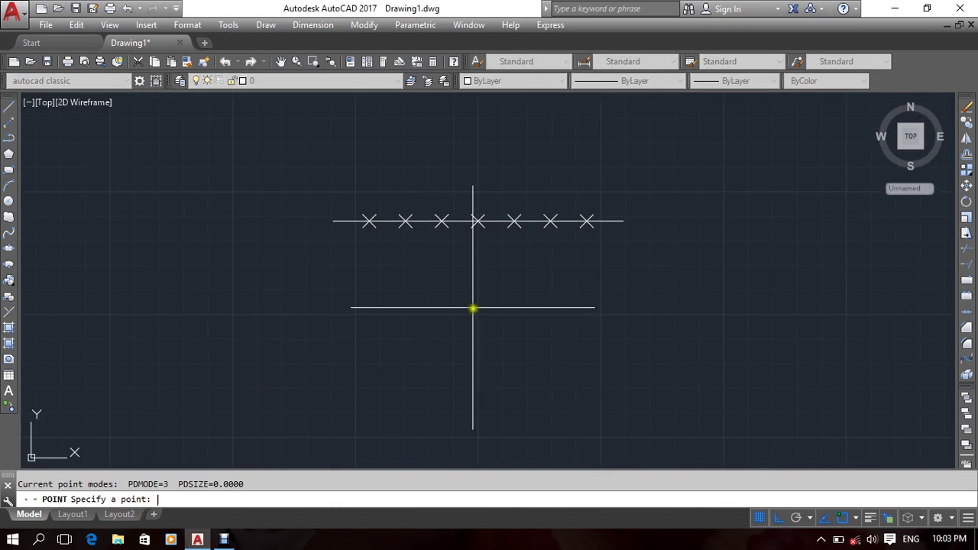
{"action": "middle_click_drag", "start_coordinate": [313, 305], "coordinate": [329, 304]}
{"action": "left_click", "coordinate": [273, 278]}
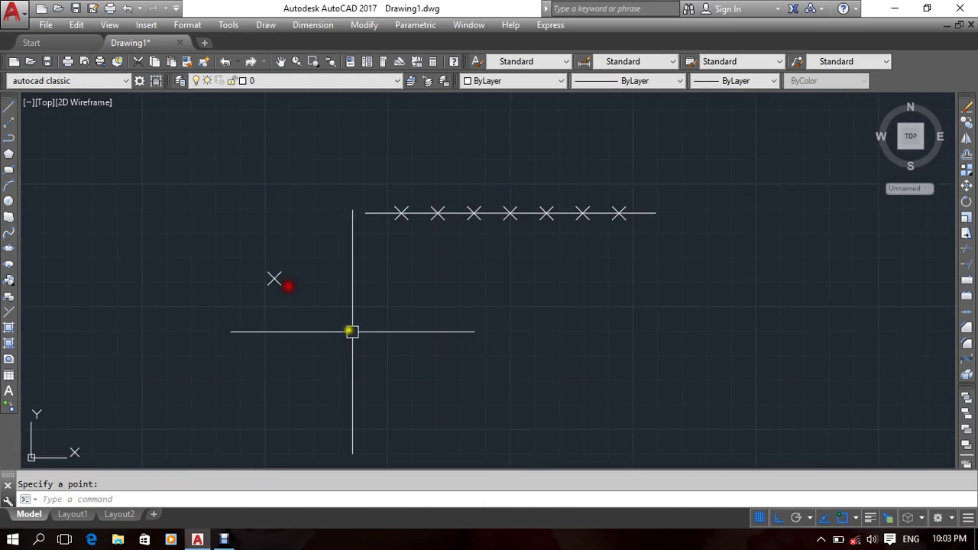
{"action": "left_click", "coordinate": [693, 290]}
{"action": "left_click", "coordinate": [704, 387]}
{"action": "key", "text": "Return"}
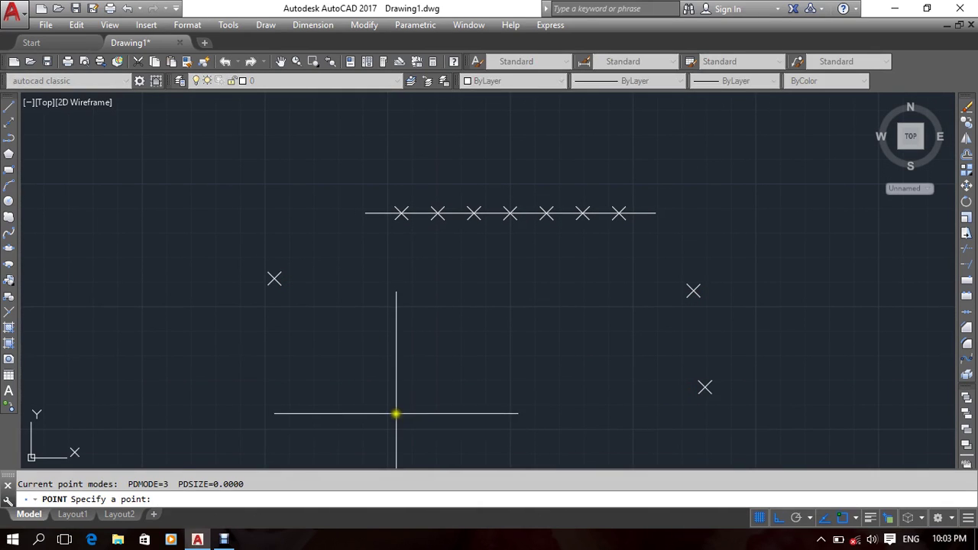
{"action": "key", "text": "Escape"}
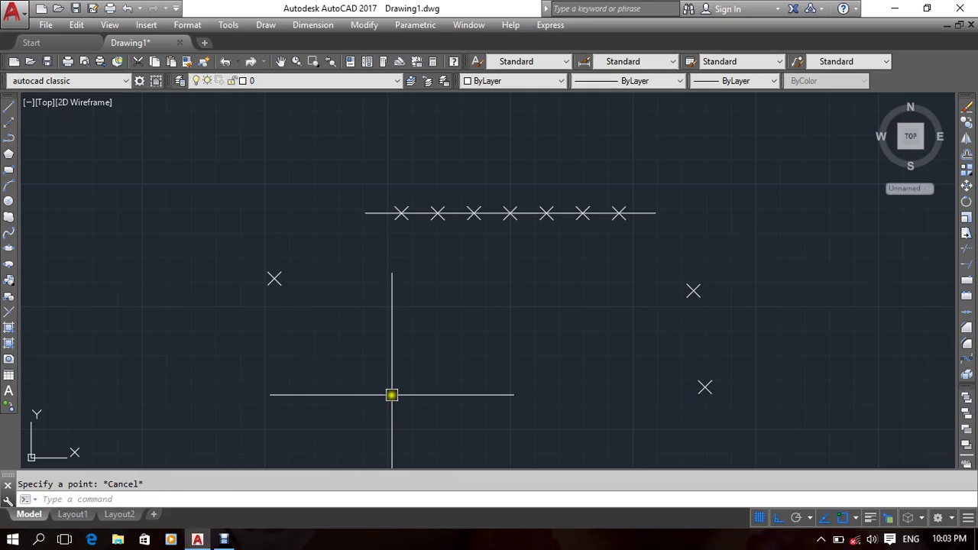
Start a line, zoom toward the left stray point, then cancel the command.
{"action": "type", "text": "l"}
{"action": "key", "text": "Return"}
{"action": "scroll", "coordinate": [253, 323], "scroll_direction": "up", "scroll_amount": 5}
{"action": "middle_click_drag", "start_coordinate": [275, 295], "coordinate": [294, 369]}
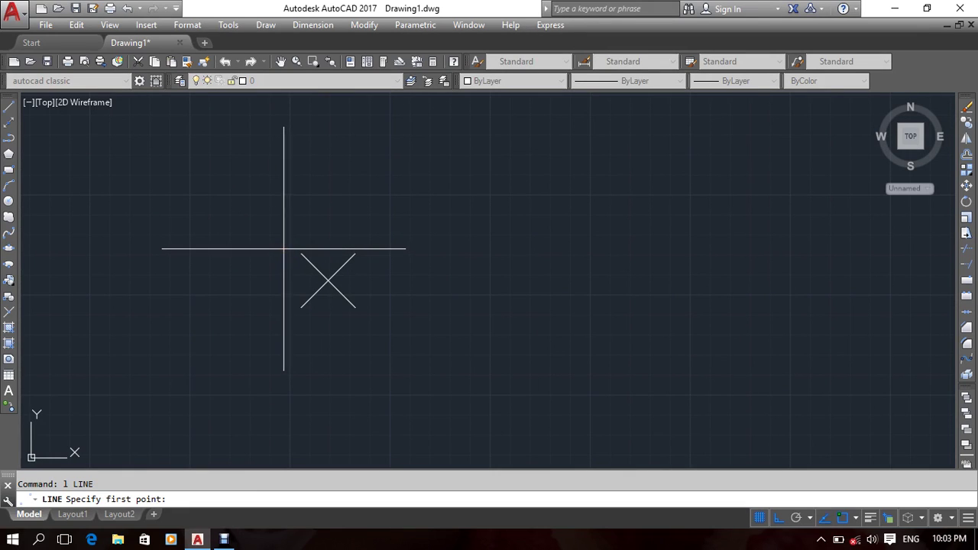
{"action": "key", "text": "Escape"}
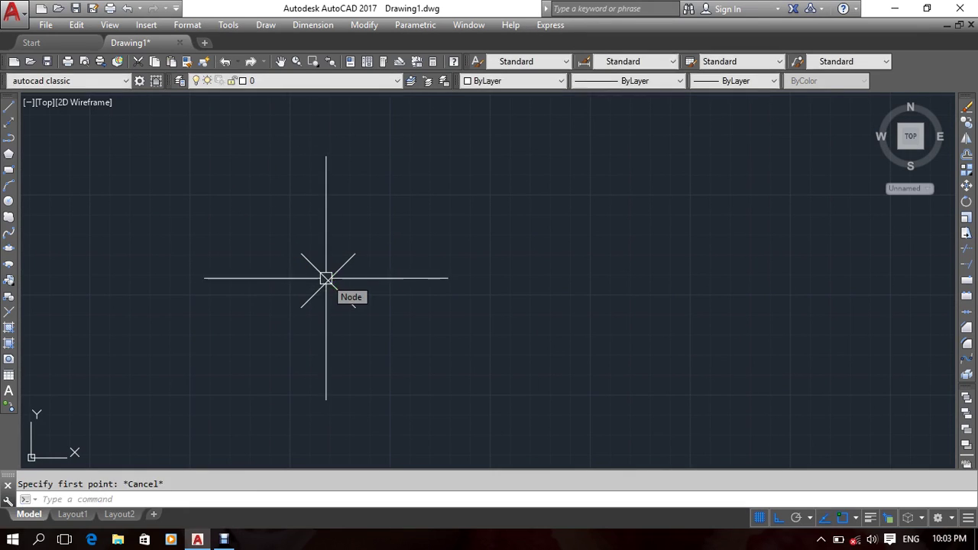
{"action": "scroll", "coordinate": [327, 277], "scroll_direction": "down", "scroll_amount": 5}
{"action": "scroll", "coordinate": [408, 295], "scroll_direction": "down", "scroll_amount": 2}
Erase the three stray points using two selection windows.
{"action": "left_click", "coordinate": [685, 256]}
{"action": "left_click", "coordinate": [598, 374]}
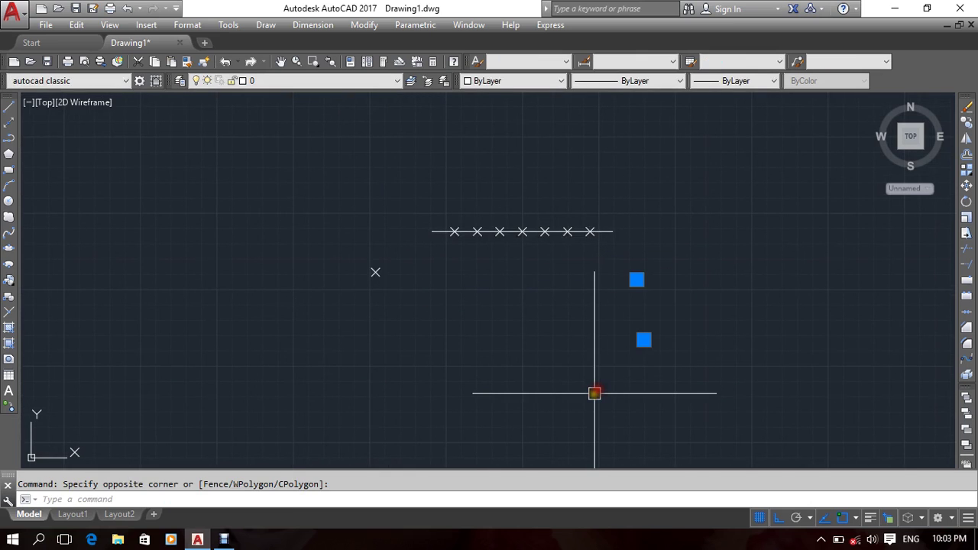
{"action": "key", "text": "Delete"}
{"action": "left_click", "coordinate": [369, 245]}
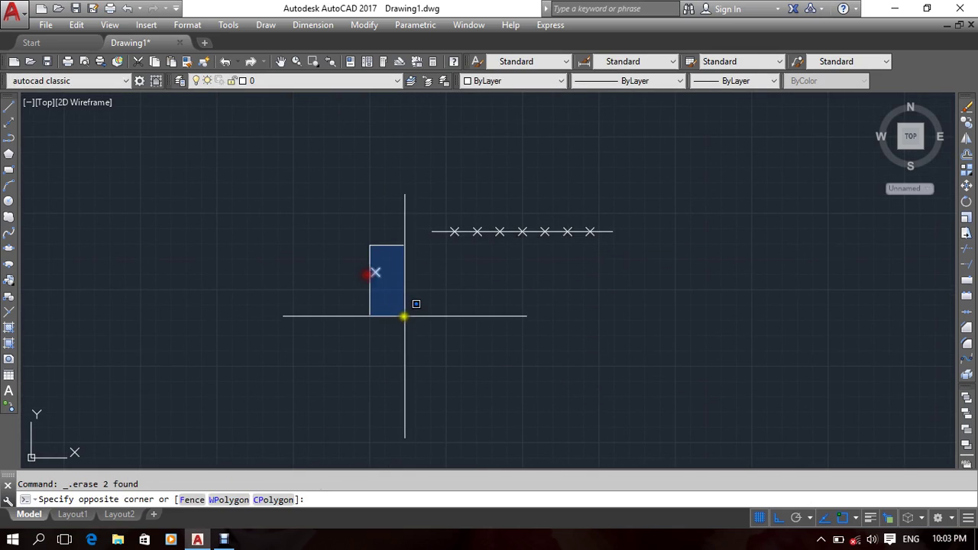
{"action": "left_click", "coordinate": [403, 317]}
{"action": "key", "text": "Delete"}
Window-select the X markers along the line and delete them.
{"action": "scroll", "coordinate": [443, 280], "scroll_direction": "up", "scroll_amount": 2}
{"action": "scroll", "coordinate": [439, 305], "scroll_direction": "up", "scroll_amount": 3}
{"action": "middle_click_drag", "start_coordinate": [436, 334], "coordinate": [408, 327]}
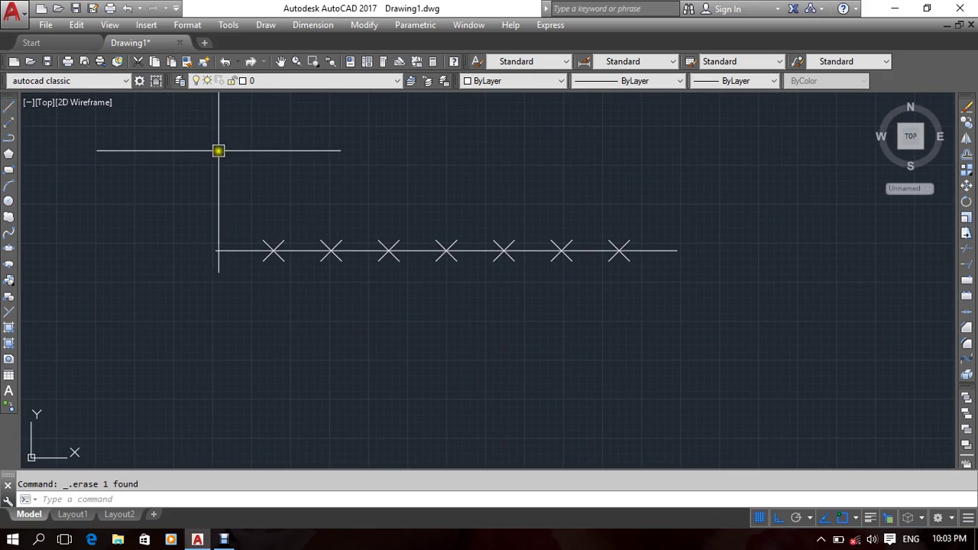
{"action": "left_click", "coordinate": [264, 184]}
{"action": "left_click", "coordinate": [650, 329]}
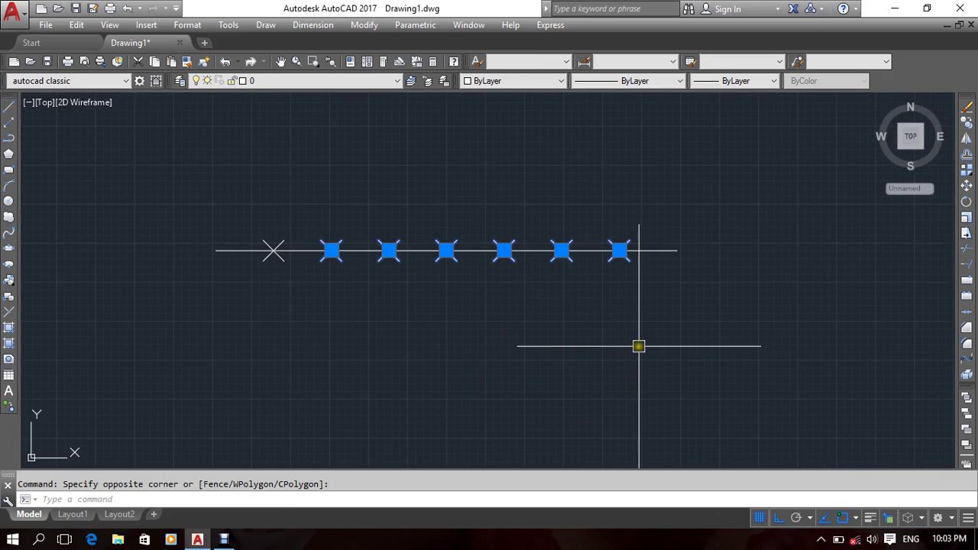
{"action": "key", "text": "Delete"}
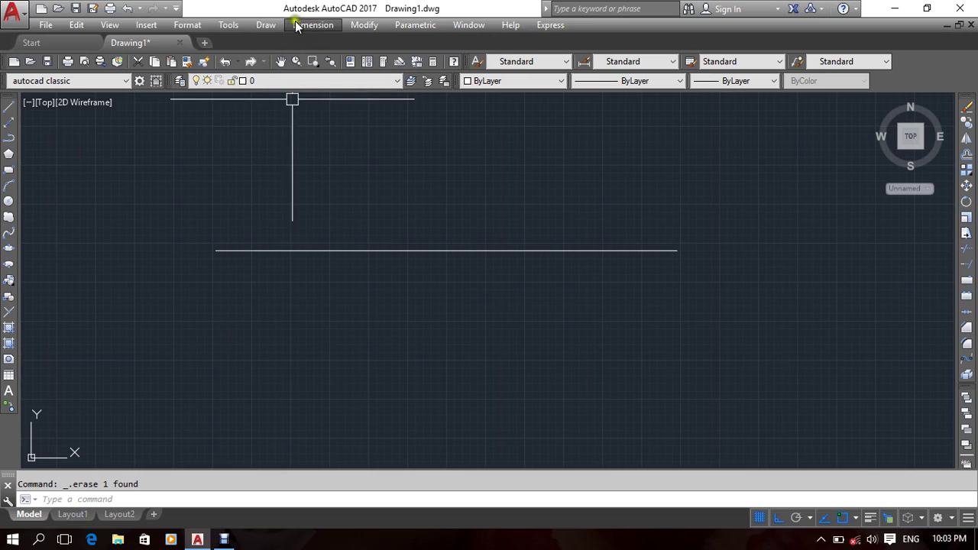
Measure the horizontal line with MEASURE, placing X points every 18 units.
{"action": "left_click", "coordinate": [265, 24]}
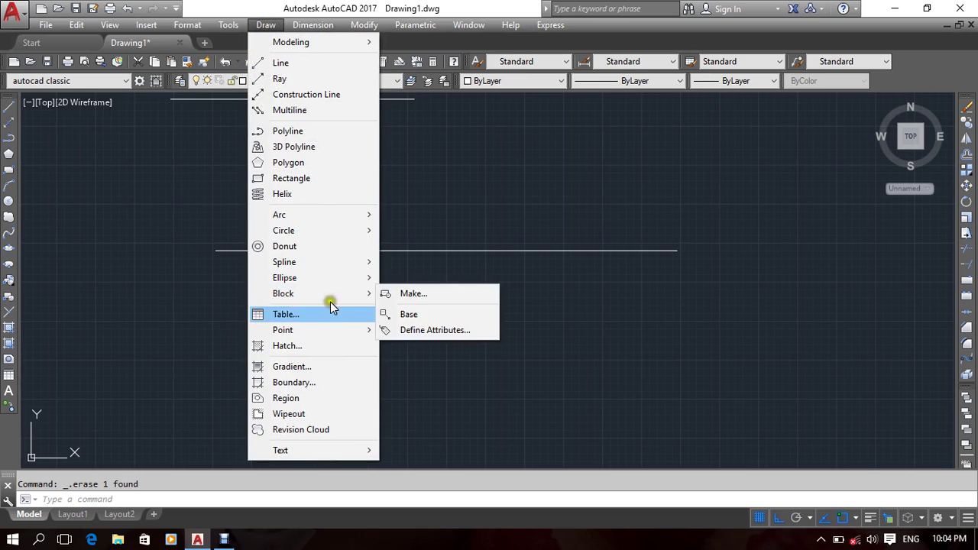
{"action": "left_click", "coordinate": [327, 330]}
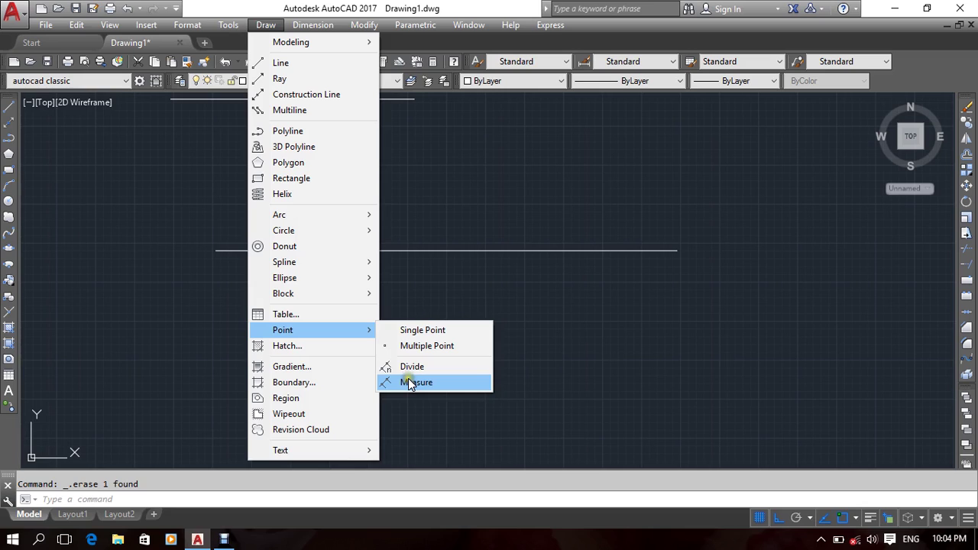
{"action": "left_click", "coordinate": [410, 383]}
{"action": "left_click", "coordinate": [752, 343]}
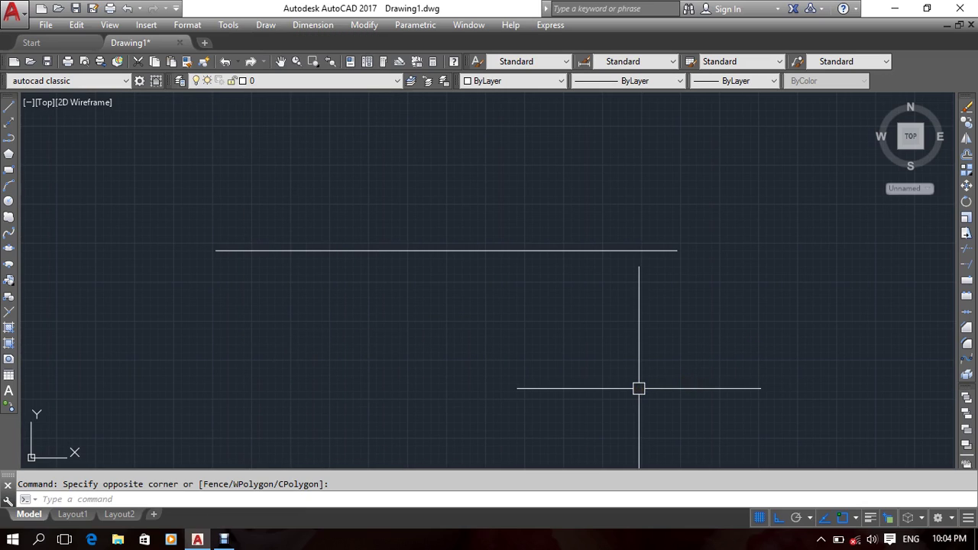
{"action": "key", "text": "Escape"}
{"action": "type", "text": "me"}
{"action": "key", "text": "Return"}
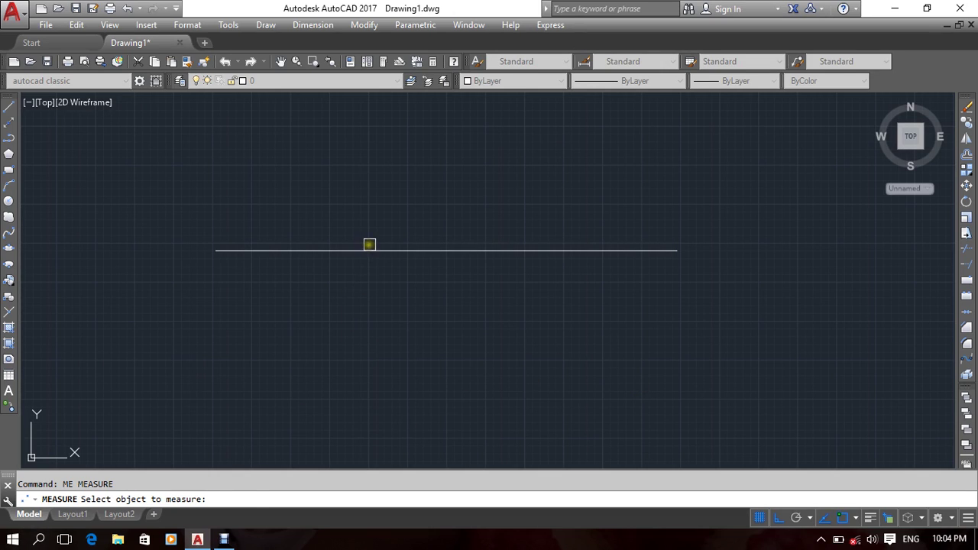
{"action": "left_click", "coordinate": [369, 250]}
{"action": "type", "text": "18"}
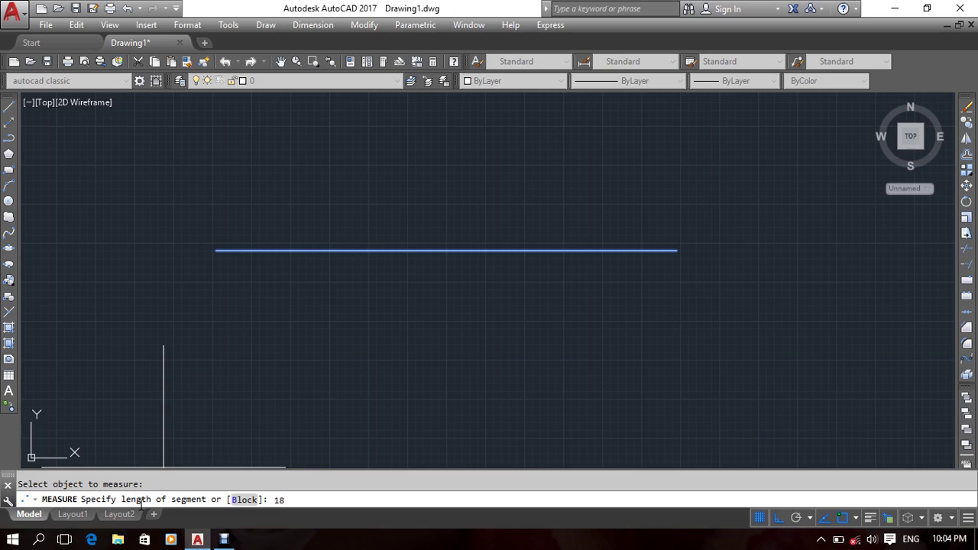
{"action": "key", "text": "Return"}
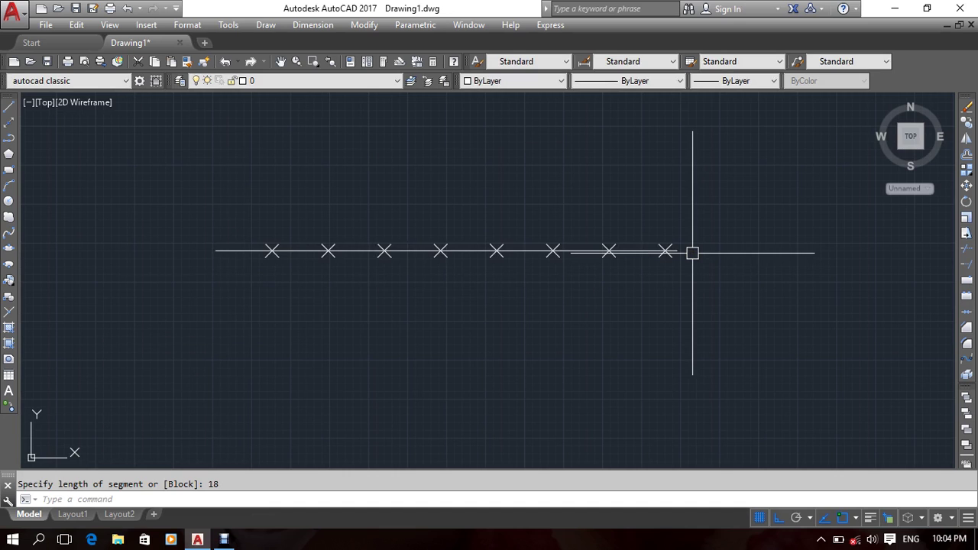
Window-select the eight X markers along the line and delete them.
{"action": "mouse_move", "coordinate": [673, 252]}
{"action": "middle_mouse_down"}
{"action": "mouse_move", "coordinate": [704, 249]}
{"action": "mouse_move", "coordinate": [626, 289]}
{"action": "middle_mouse_up"}
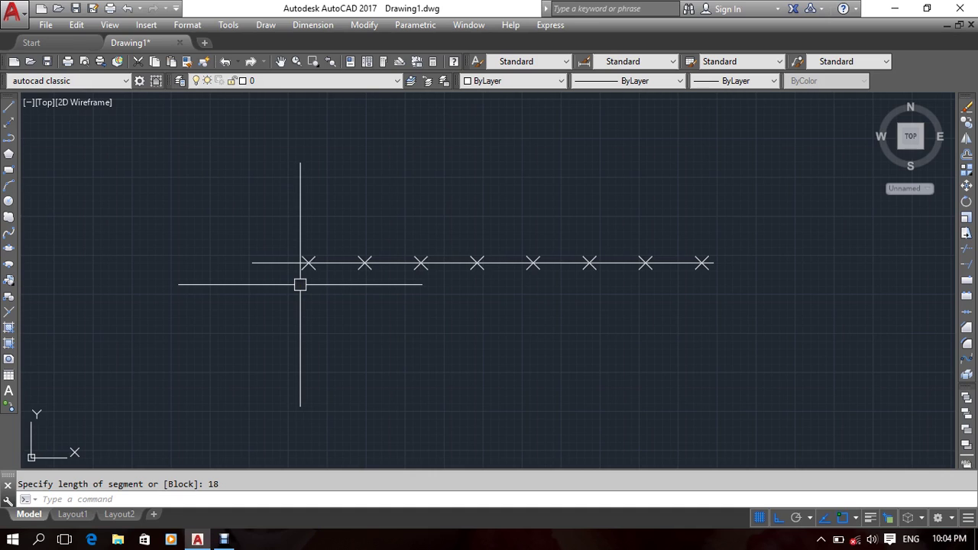
{"action": "middle_click_drag", "start_coordinate": [299, 284], "coordinate": [288, 286]}
{"action": "left_click", "coordinate": [265, 196]}
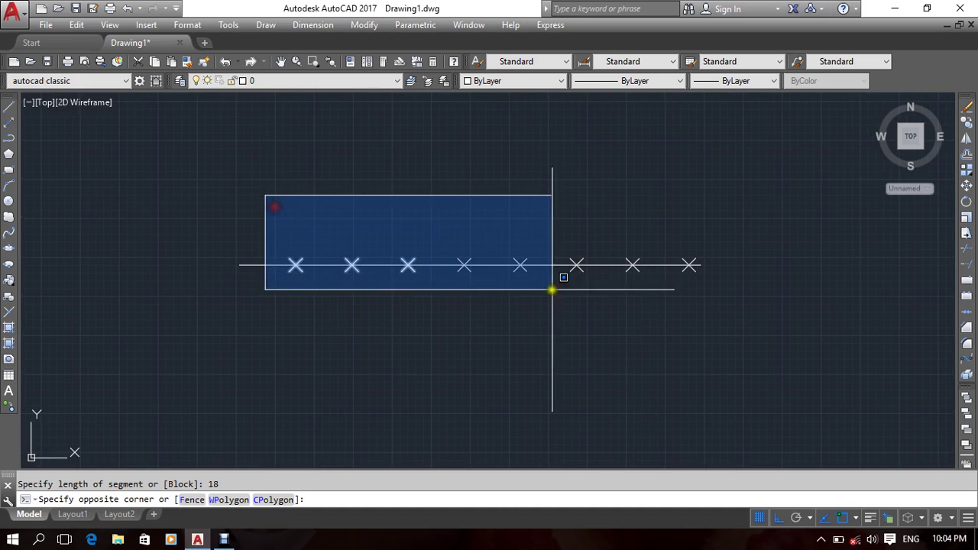
{"action": "left_click", "coordinate": [744, 313]}
{"action": "key", "text": "Delete"}
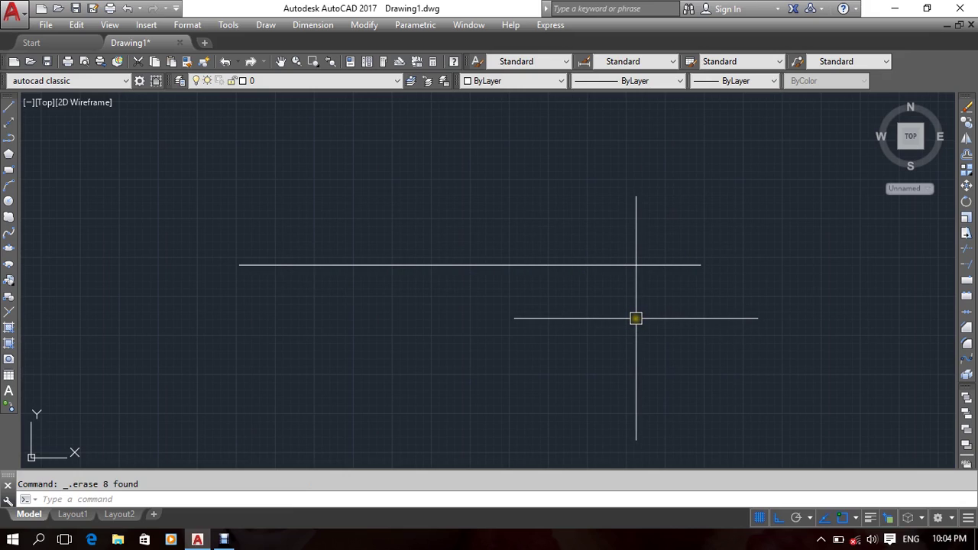
Divide the horizontal line into 8 equal segments with DIV.
{"action": "type", "text": "div"}
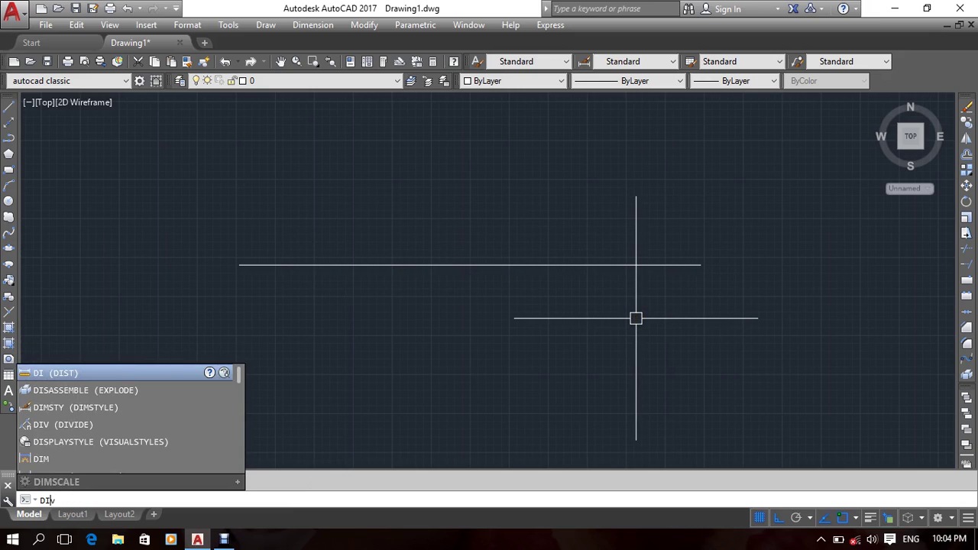
{"action": "key", "text": "Return"}
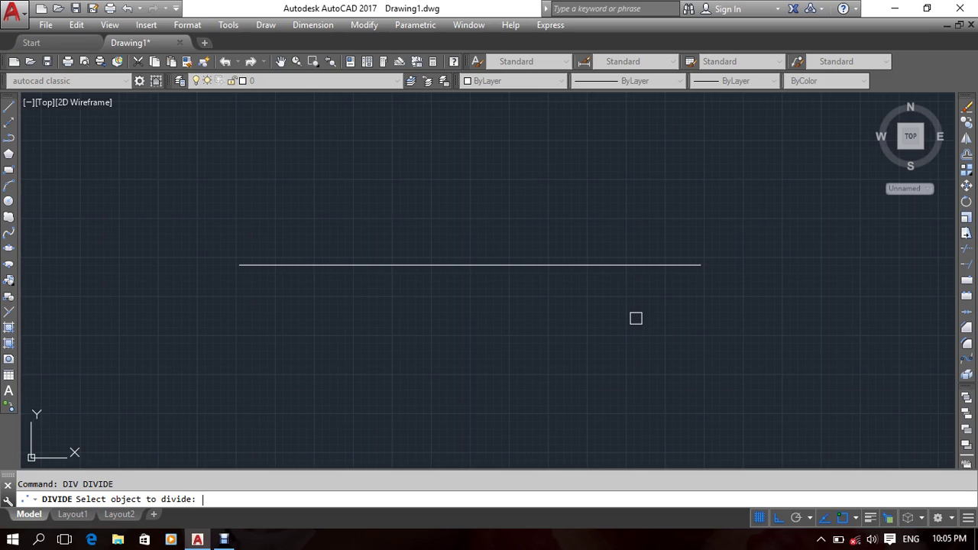
{"action": "left_click", "coordinate": [390, 265]}
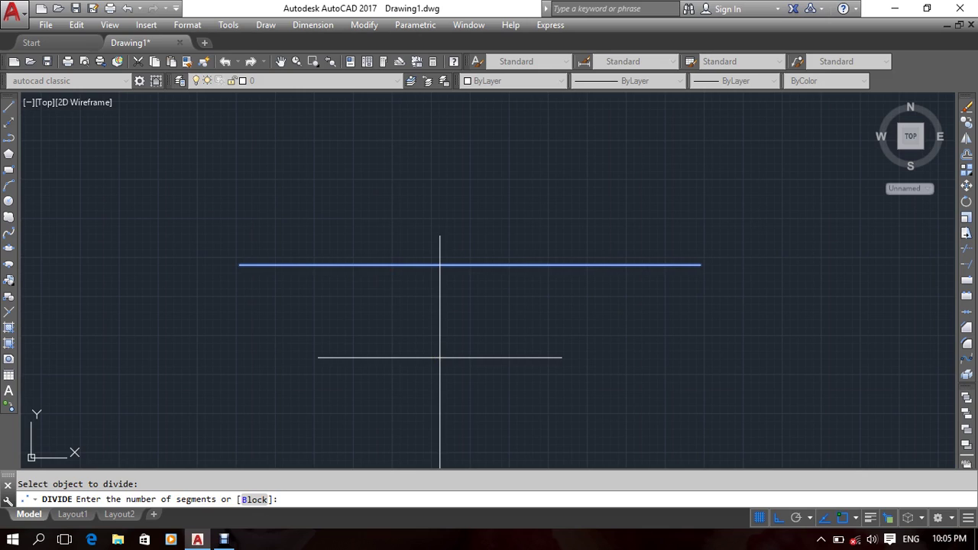
{"action": "type", "text": "8"}
{"action": "key", "text": "Return"}
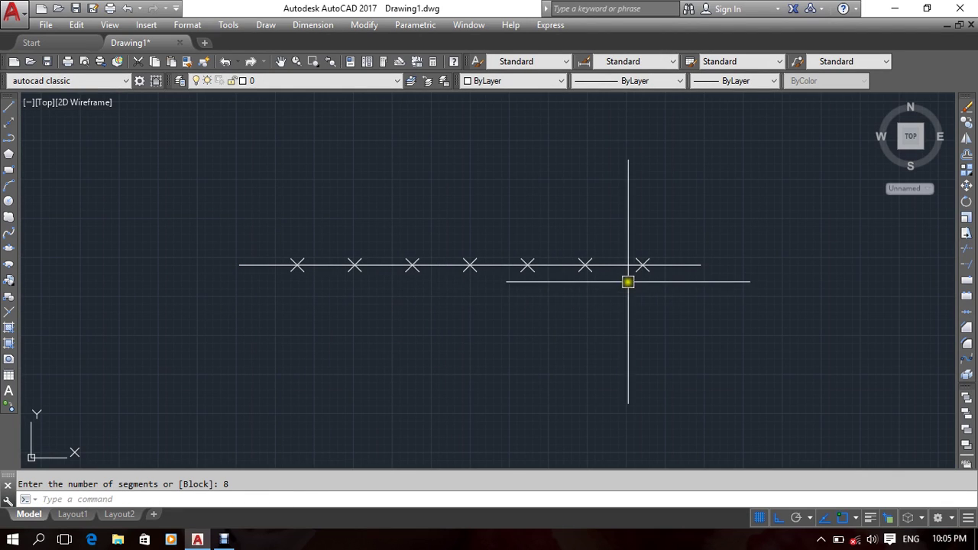
Window-select the seven division points and delete them.
{"action": "left_click", "coordinate": [278, 198]}
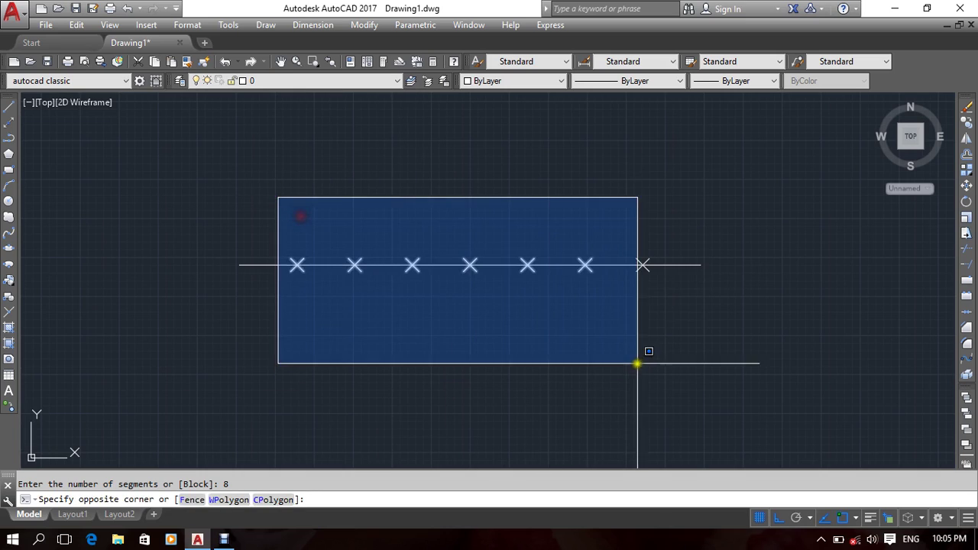
{"action": "left_click", "coordinate": [693, 350]}
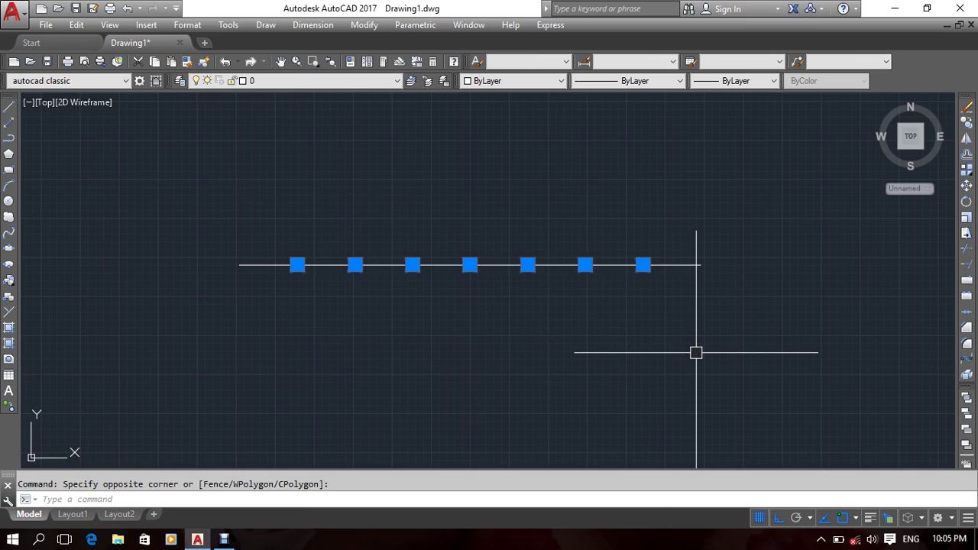
{"action": "key", "text": "Delete"}
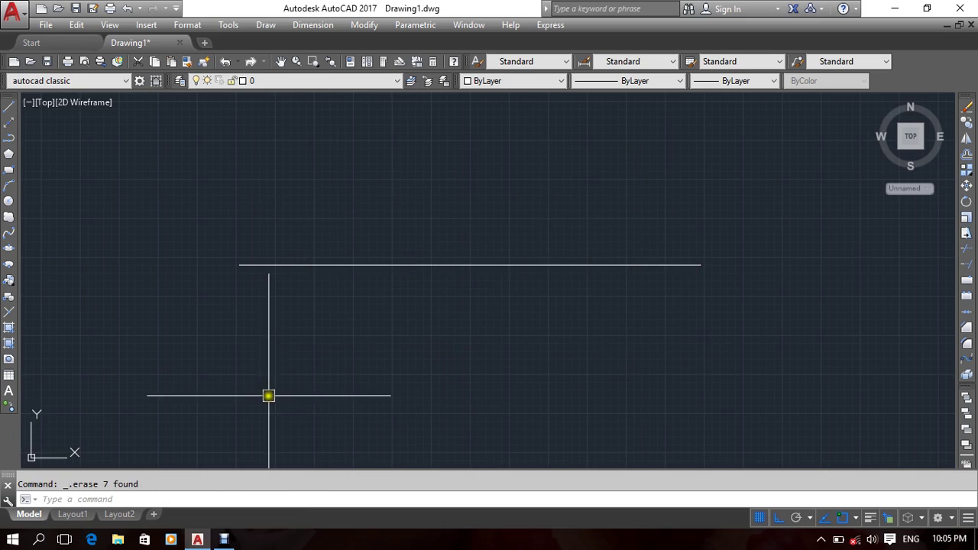
{"action": "scroll", "coordinate": [321, 360], "scroll_direction": "down", "scroll_amount": 2}
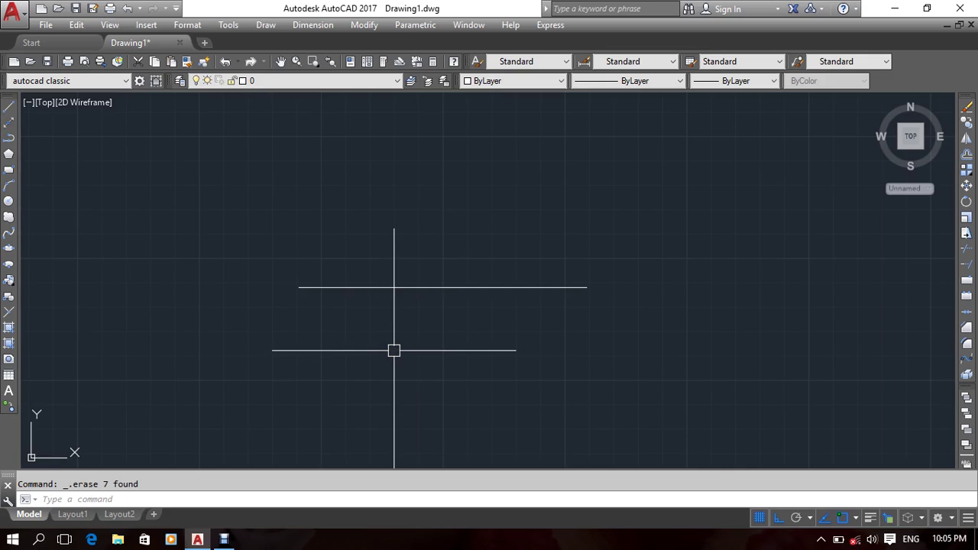
Draw a stepped four-segment polyline down, right, up and right.
{"action": "scroll", "coordinate": [375, 353], "scroll_direction": "down", "scroll_amount": 3}
{"action": "scroll", "coordinate": [394, 310], "scroll_direction": "up", "scroll_amount": 2}
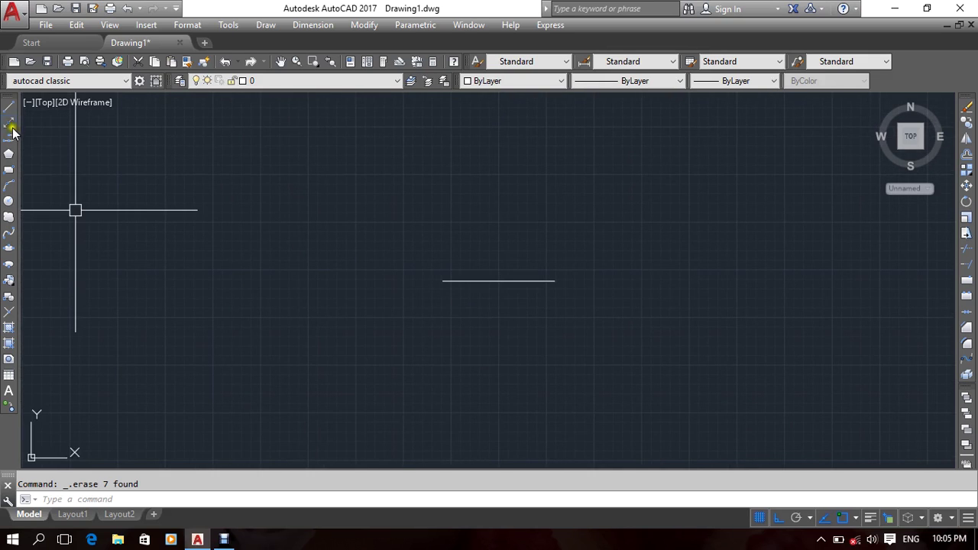
{"action": "left_click", "coordinate": [9, 138]}
{"action": "left_click", "coordinate": [344, 182]}
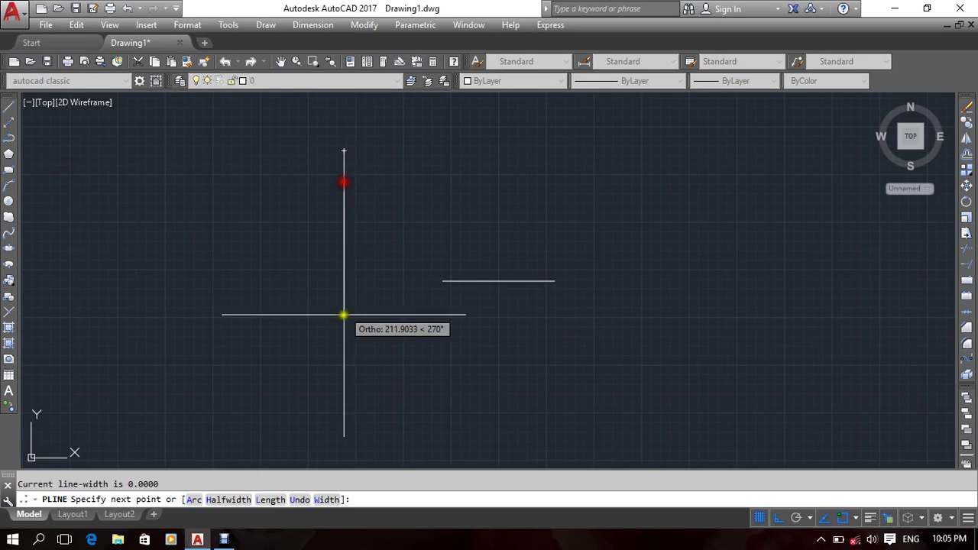
{"action": "left_click", "coordinate": [344, 344]}
{"action": "left_click", "coordinate": [626, 344]}
{"action": "left_click", "coordinate": [625, 202]}
{"action": "left_click", "coordinate": [825, 203]}
{"action": "right_click", "coordinate": [825, 287]}
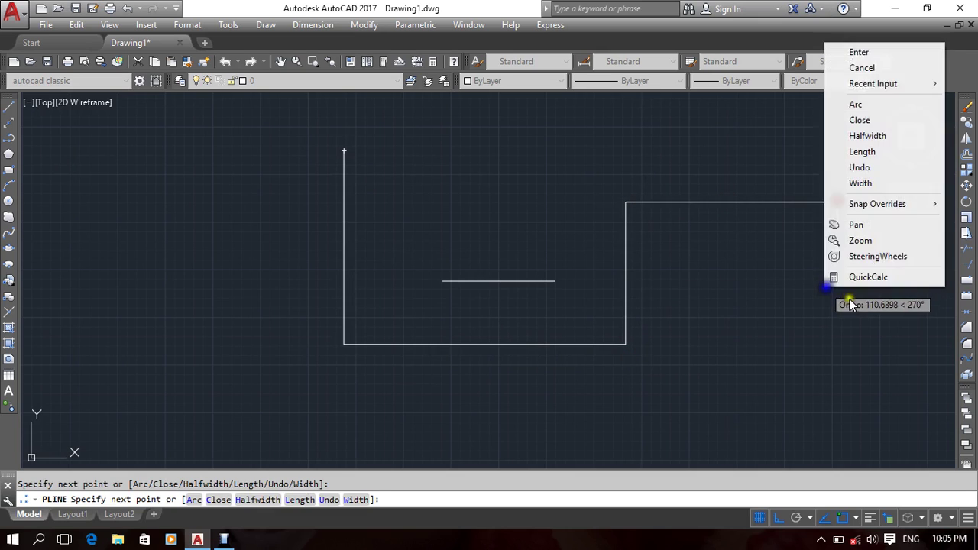
{"action": "left_click", "coordinate": [861, 67]}
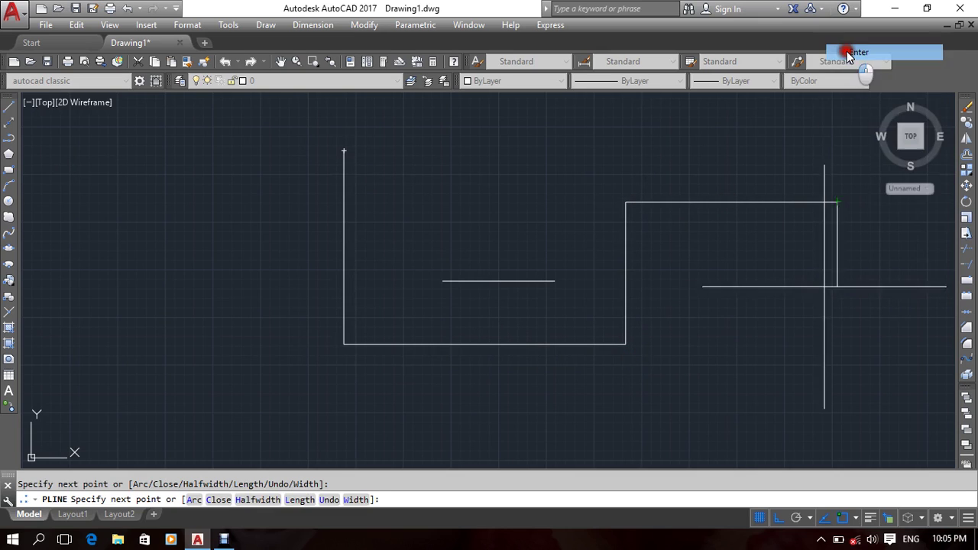
Erase the short horizontal line using the right-click Erase option.
{"action": "left_click", "coordinate": [459, 220]}
{"action": "key", "text": "Escape"}
{"action": "left_click", "coordinate": [471, 277]}
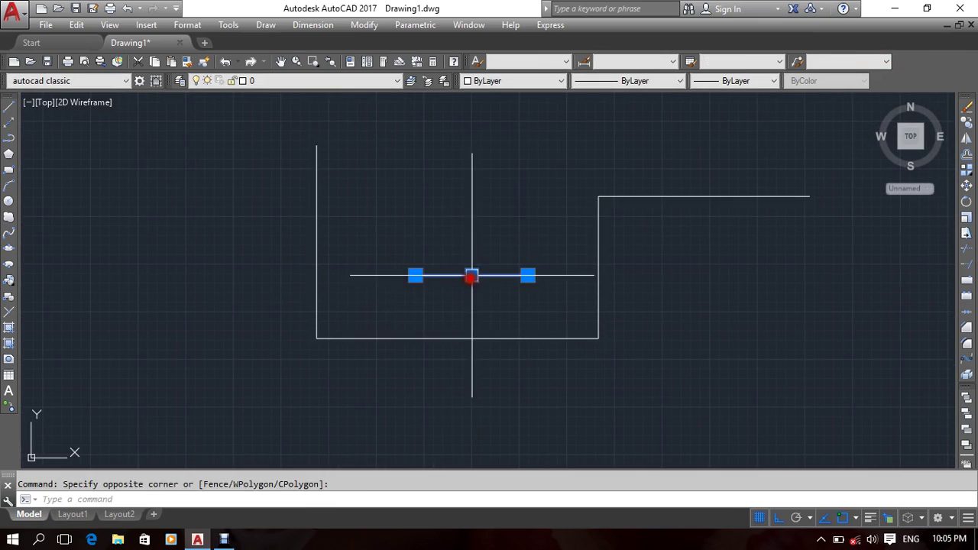
{"action": "right_click", "coordinate": [437, 183]}
{"action": "left_click", "coordinate": [468, 264]}
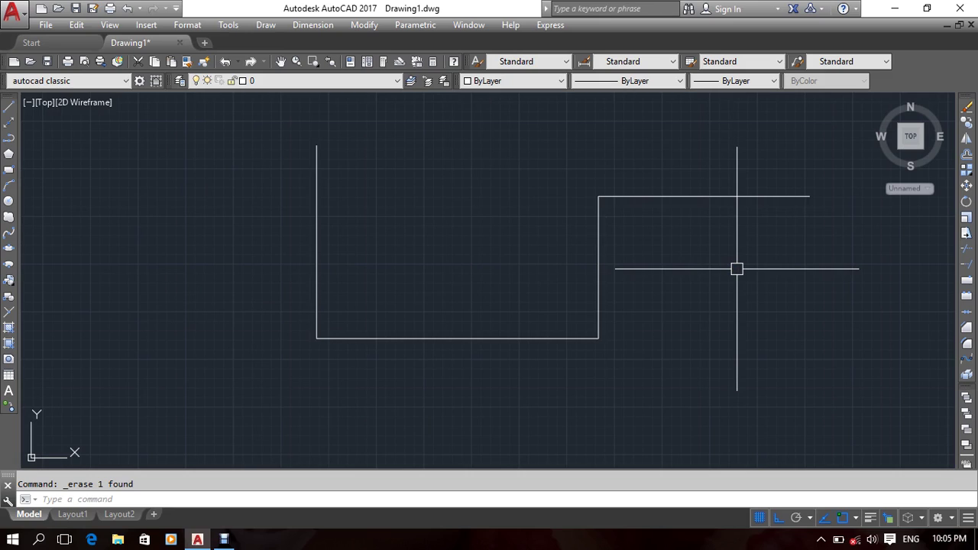
Divide the stepped polyline into 16 equal segments with DIV.
{"action": "type", "text": "div"}
{"action": "key", "text": "Return"}
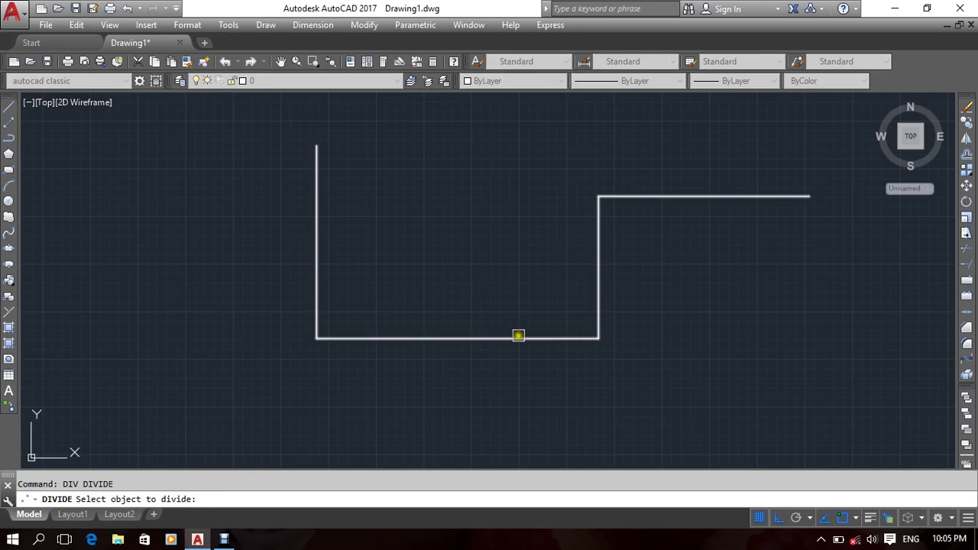
{"action": "left_click", "coordinate": [518, 337]}
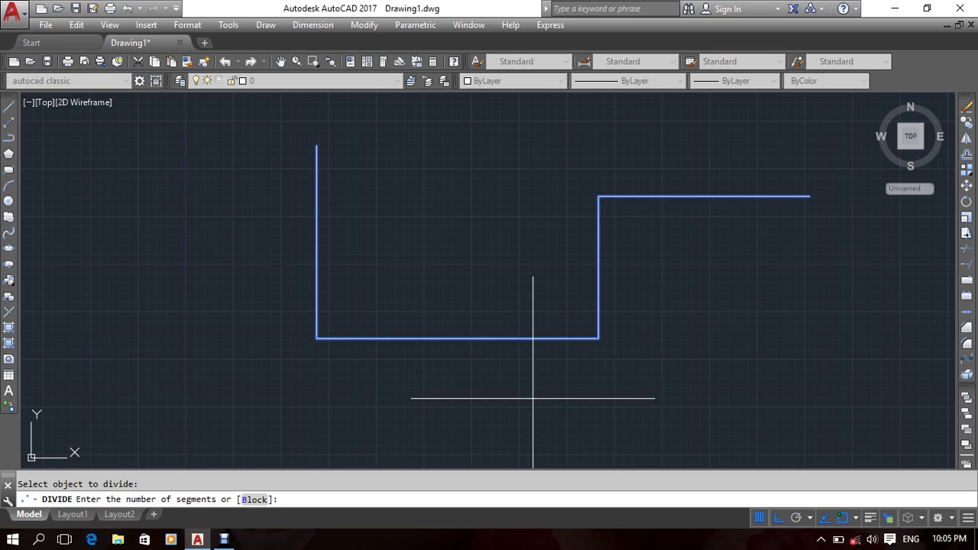
{"action": "type", "text": "16"}
{"action": "key", "text": "Return"}
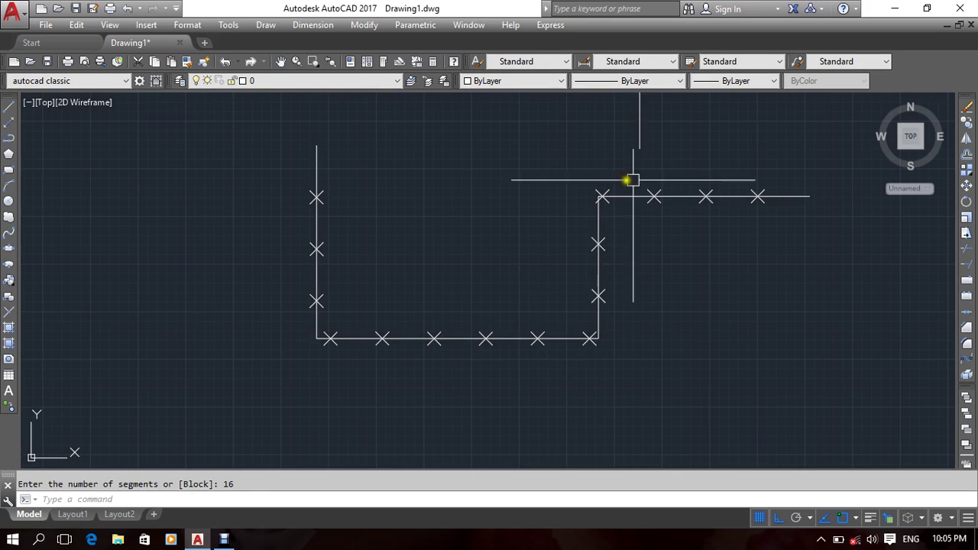
Delete the 15 division markers, then select the stepped polyline.
{"action": "left_click", "coordinate": [282, 170]}
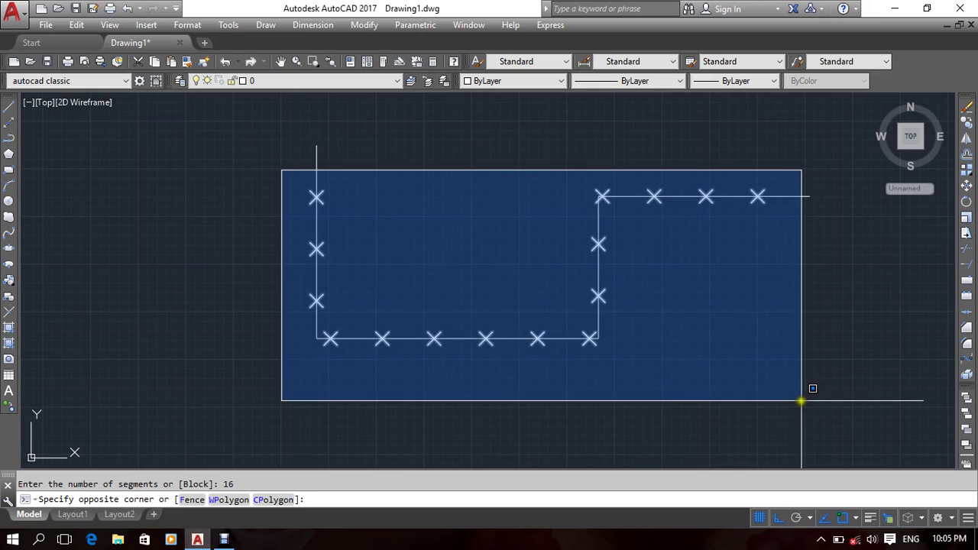
{"action": "key", "text": "Delete"}
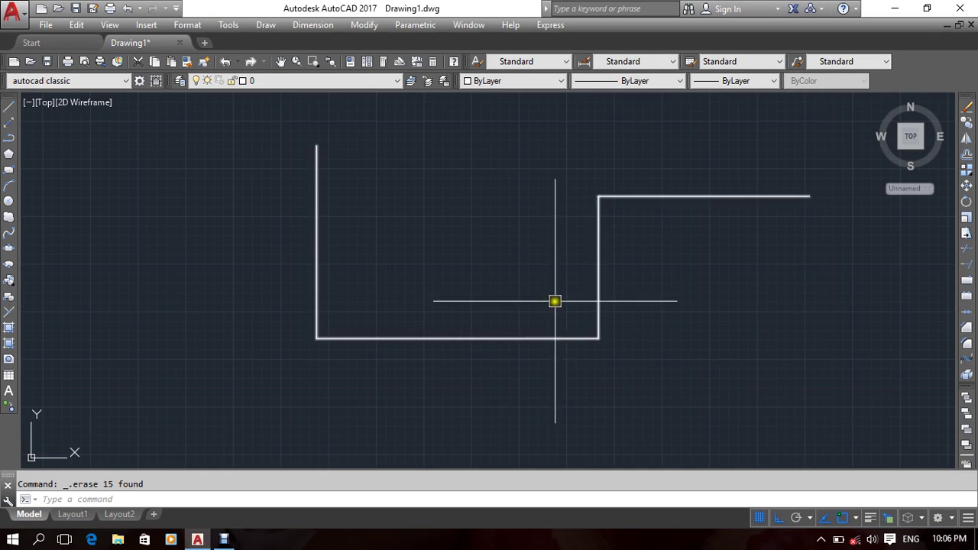
{"action": "scroll", "coordinate": [573, 298], "scroll_direction": "down", "scroll_amount": 6}
{"action": "scroll", "coordinate": [593, 291], "scroll_direction": "up", "scroll_amount": 6}
{"action": "left_click", "coordinate": [649, 257]}
{"action": "left_click", "coordinate": [561, 278]}
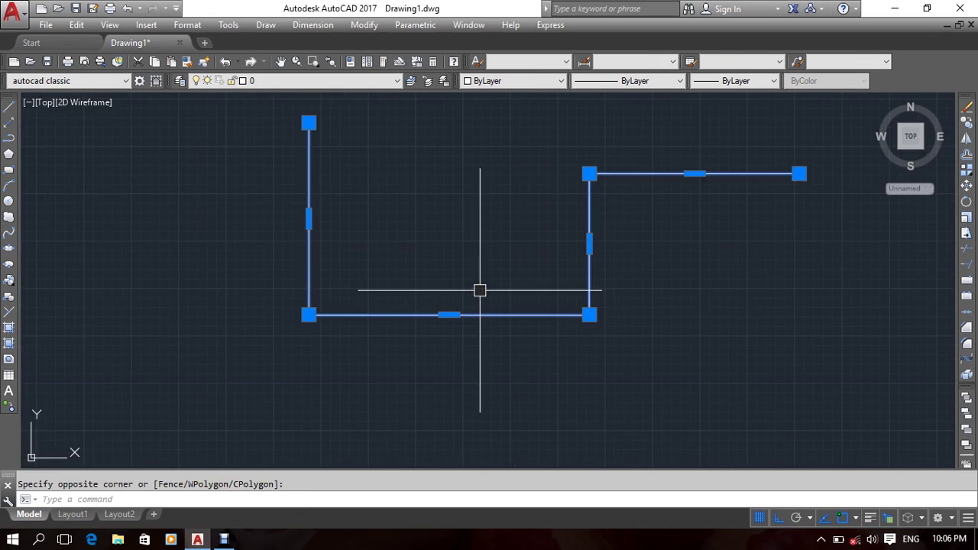
Erase the stepped polyline and pan until the UCS origin is visible.
{"action": "key", "text": "Delete"}
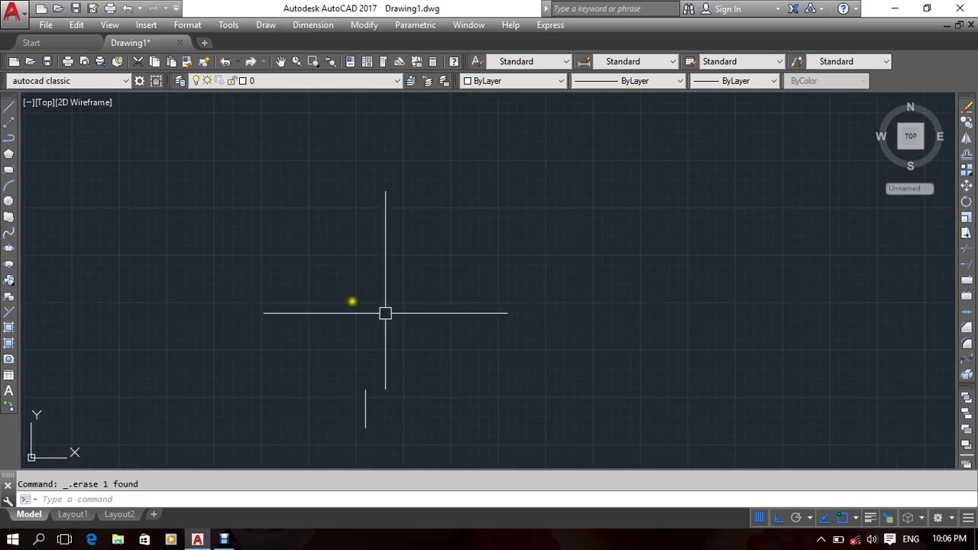
{"action": "mouse_move", "coordinate": [325, 435]}
{"action": "middle_mouse_down"}
{"action": "mouse_move", "coordinate": [310, 334]}
{"action": "mouse_move", "coordinate": [366, 338]}
{"action": "mouse_move", "coordinate": [186, 301]}
{"action": "middle_mouse_up"}
{"action": "middle_click_drag", "start_coordinate": [264, 290], "coordinate": [371, 333]}
{"action": "middle_click_drag", "start_coordinate": [340, 509], "coordinate": [349, 356]}
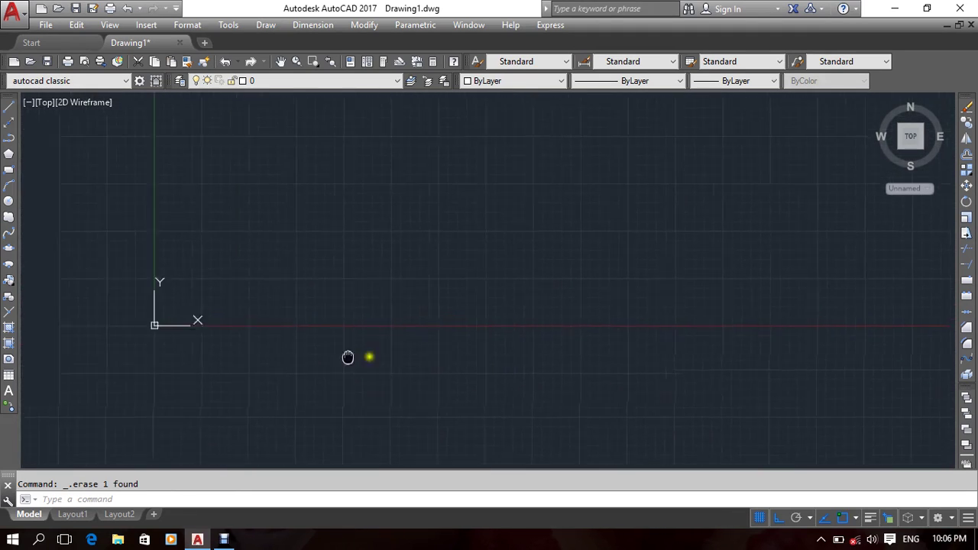
{"action": "mouse_move", "coordinate": [176, 316]}
{"action": "middle_mouse_down"}
{"action": "mouse_move", "coordinate": [382, 344]}
{"action": "mouse_move", "coordinate": [345, 345]}
{"action": "mouse_move", "coordinate": [308, 318]}
{"action": "mouse_move", "coordinate": [270, 310]}
{"action": "middle_mouse_up"}
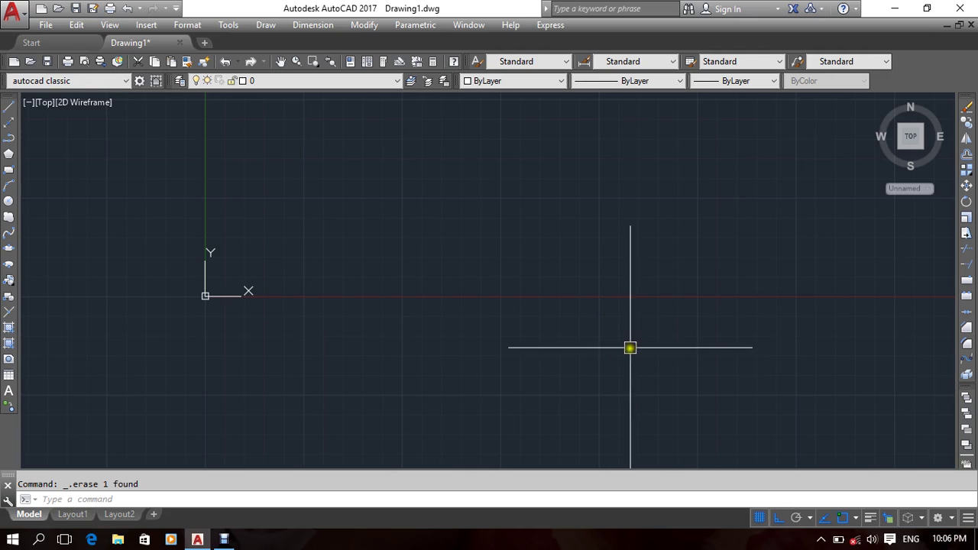
{"action": "middle_click_drag", "start_coordinate": [534, 272], "coordinate": [466, 319]}
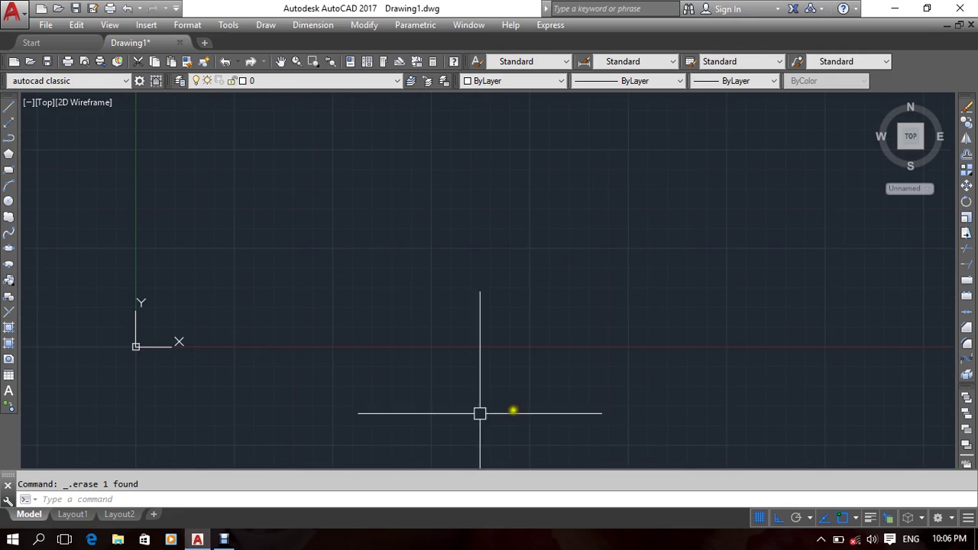
Switch Ortho off, turn Polar Tracking on, and show its angle increment list.
{"action": "left_click", "coordinate": [779, 520]}
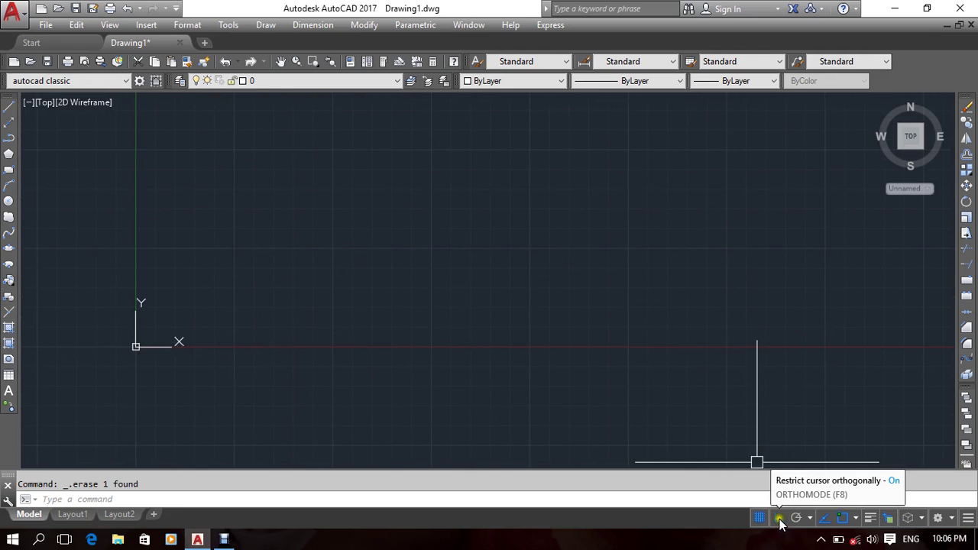
{"action": "left_click", "coordinate": [780, 521]}
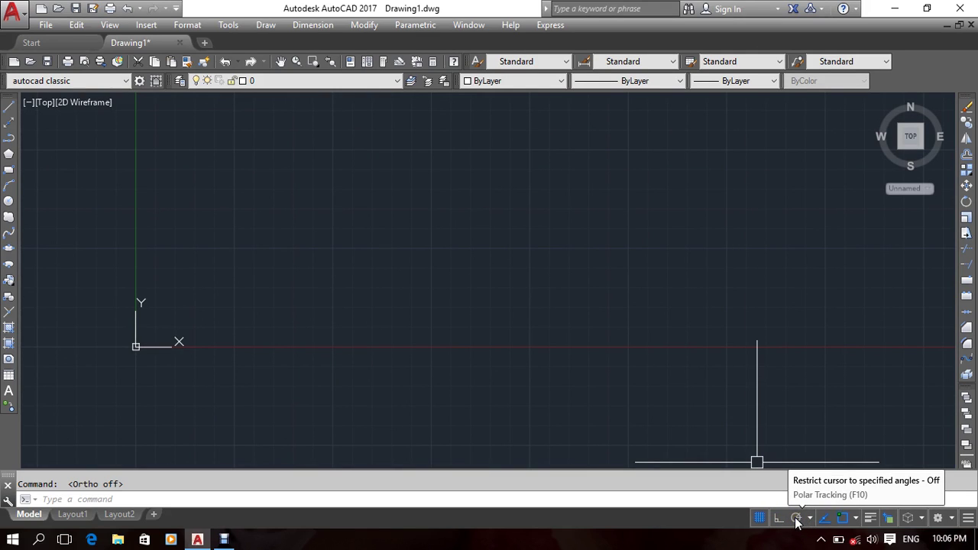
{"action": "left_click", "coordinate": [796, 518]}
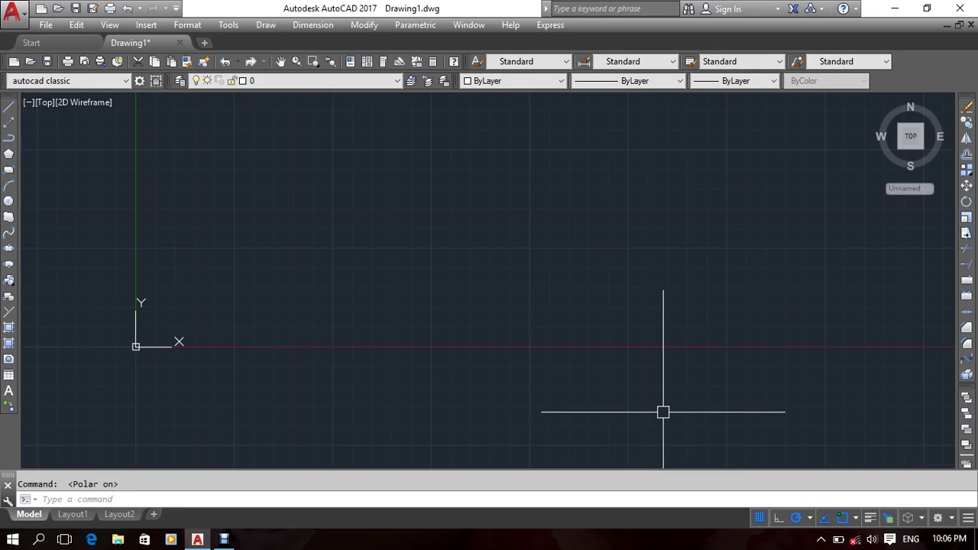
{"action": "left_click", "coordinate": [810, 518]}
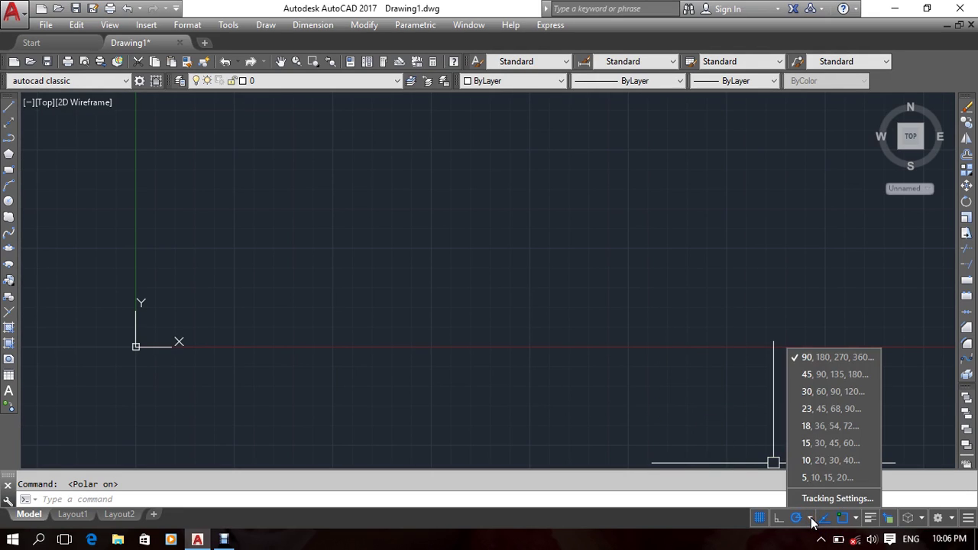
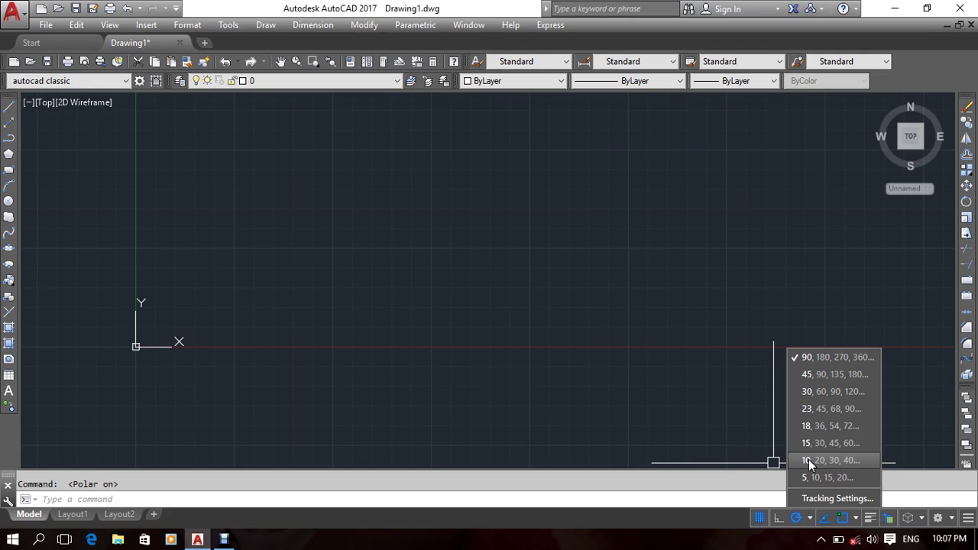
Replace the 90° polar tracking increment angle with 22 in Tracking Settings.
{"action": "left_click", "coordinate": [823, 500]}
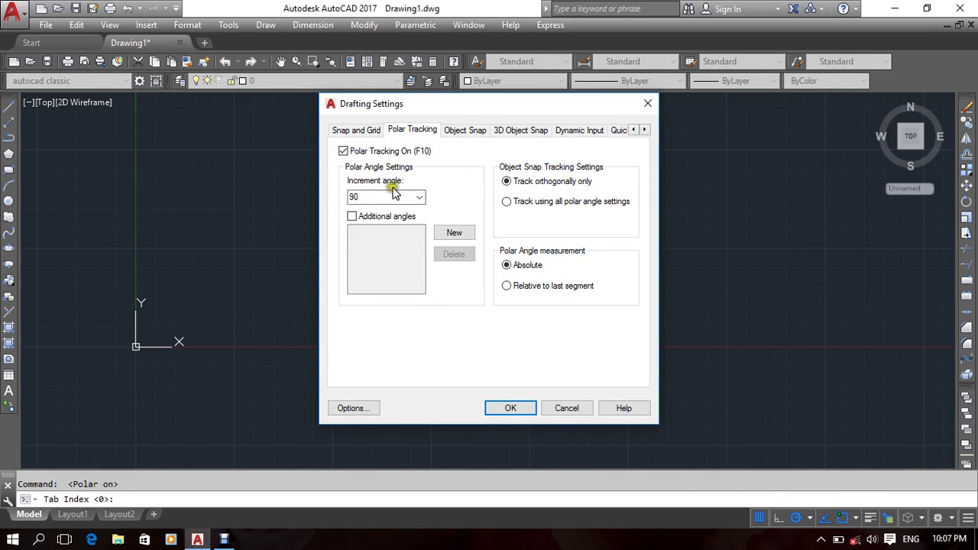
{"action": "left_click", "coordinate": [417, 198]}
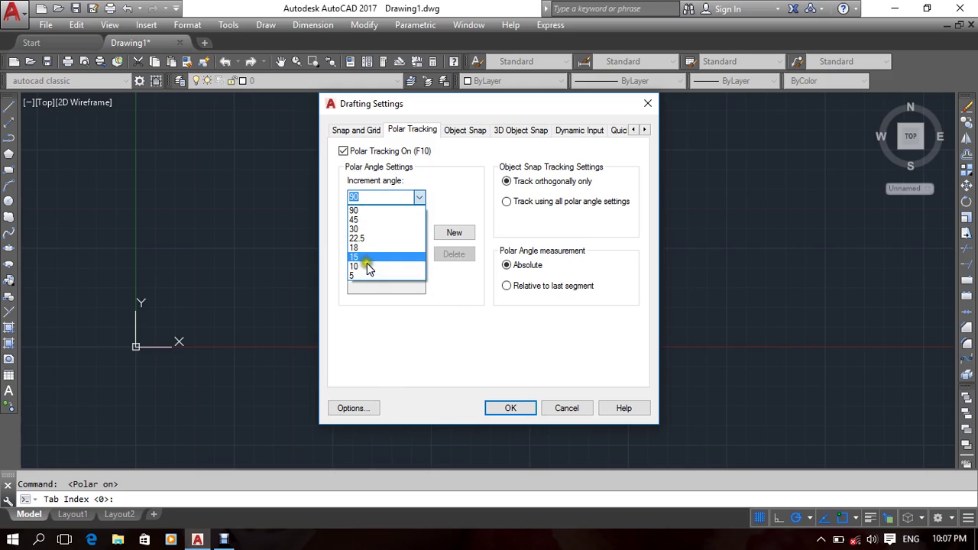
{"action": "left_click", "coordinate": [365, 249]}
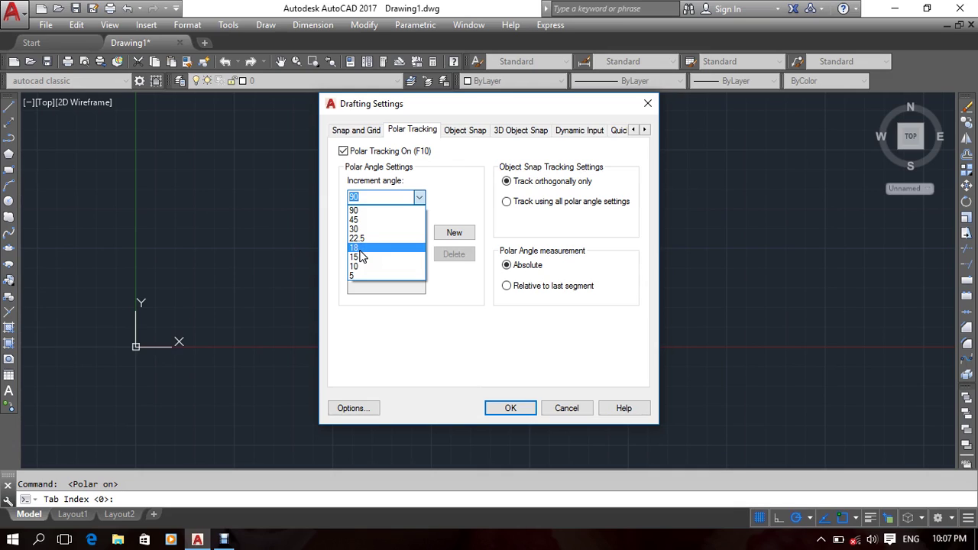
{"action": "left_click", "coordinate": [373, 198]}
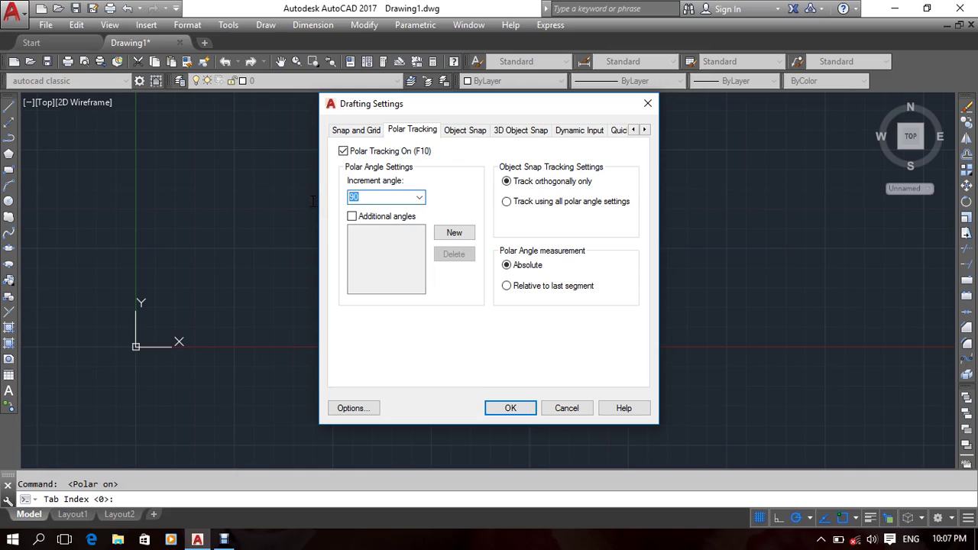
{"action": "type", "text": "22"}
{"action": "left_click", "coordinate": [515, 408]}
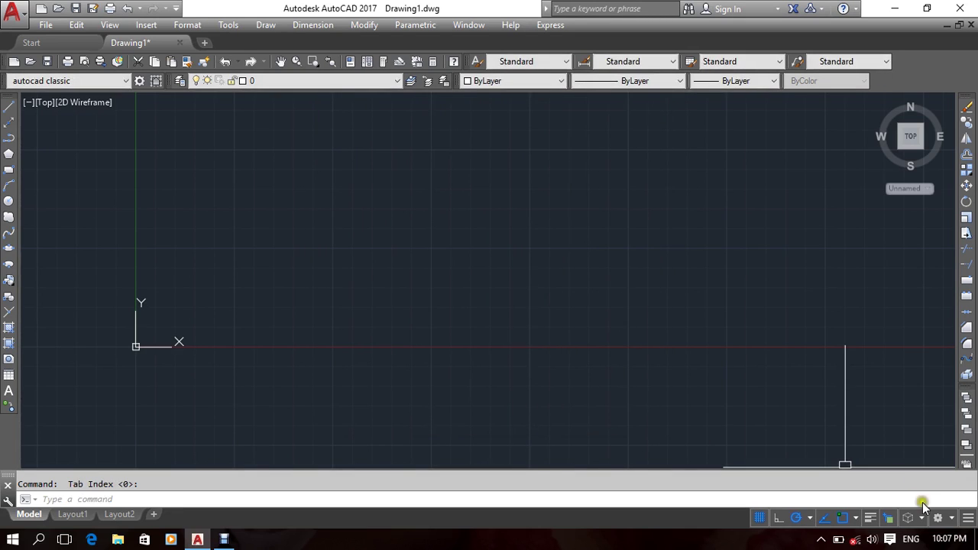
Pick 22 from the Increment angle list and confirm the polar tracking settings.
{"action": "left_click", "coordinate": [809, 519]}
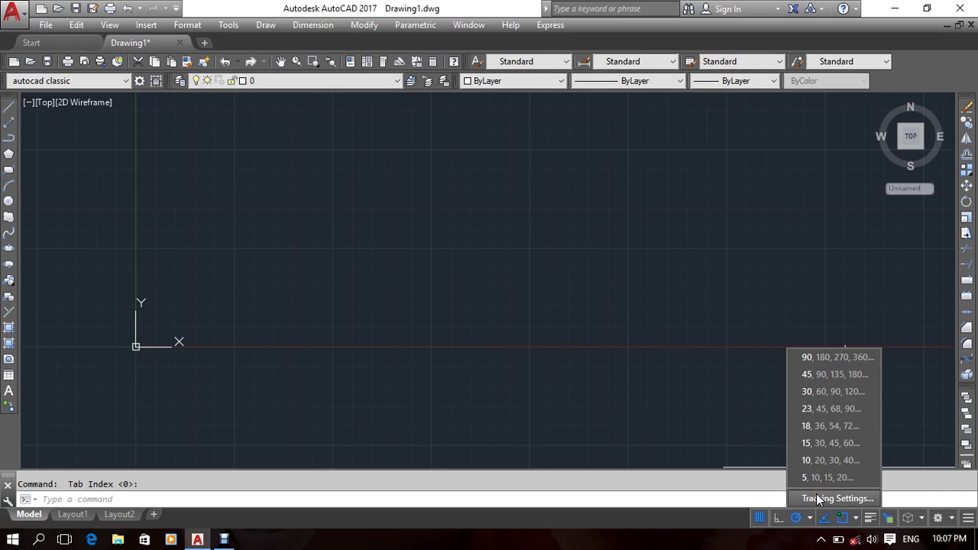
{"action": "left_click", "coordinate": [818, 498]}
{"action": "left_click", "coordinate": [420, 196]}
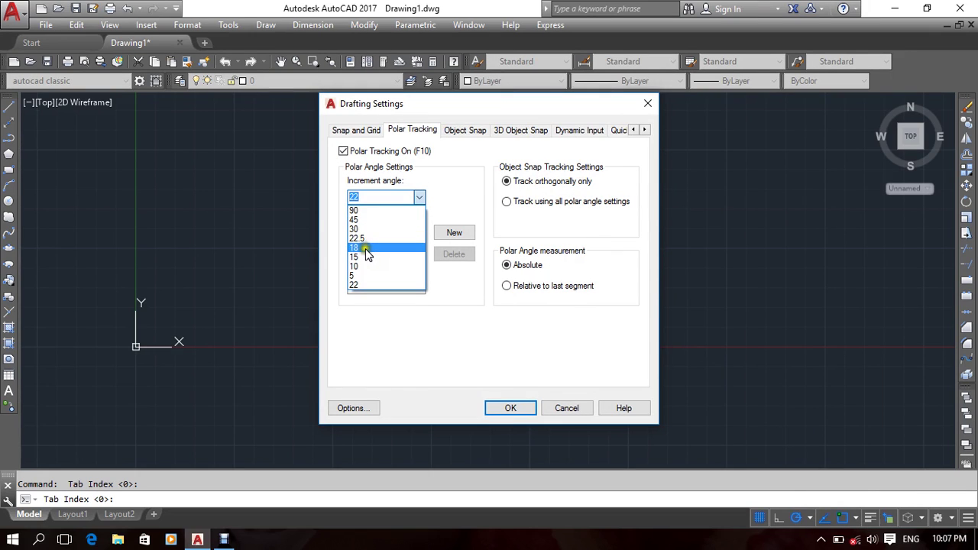
{"action": "left_click", "coordinate": [365, 284]}
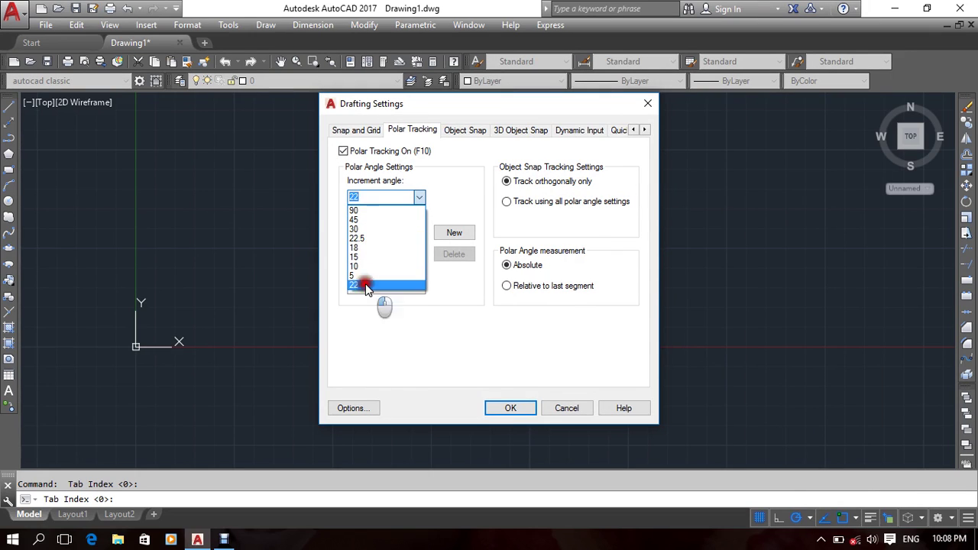
{"action": "left_click", "coordinate": [524, 407]}
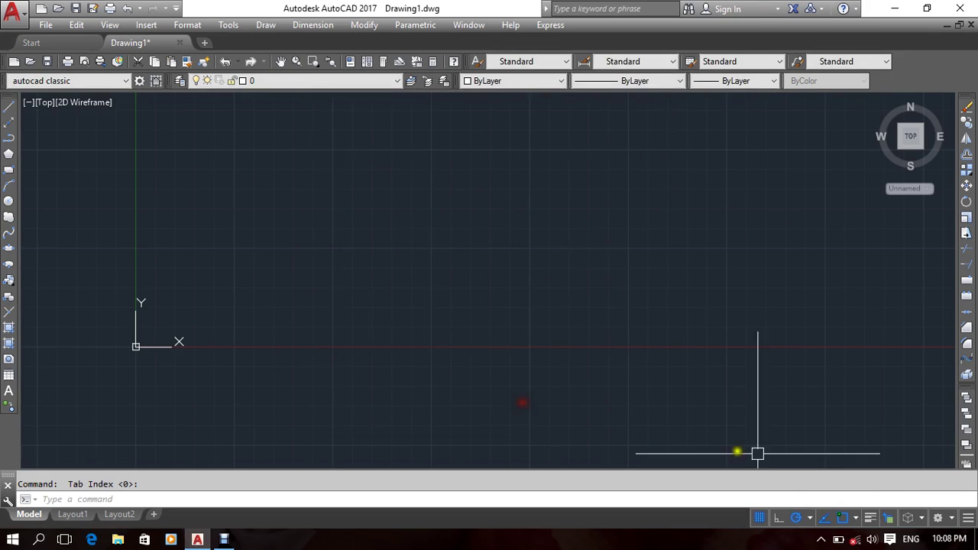
Check that 22 now appears among the polar angle choices.
{"action": "left_click", "coordinate": [808, 519]}
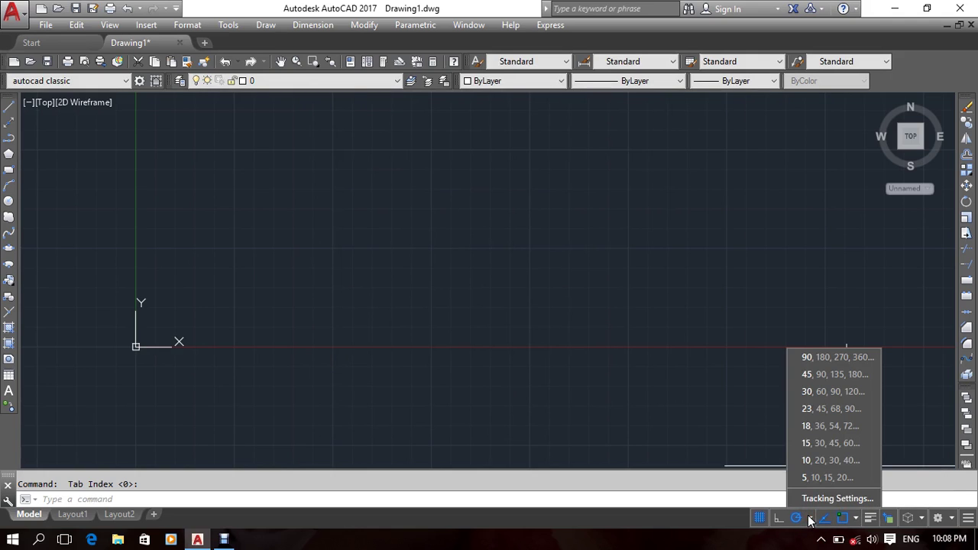
{"action": "left_click", "coordinate": [819, 372]}
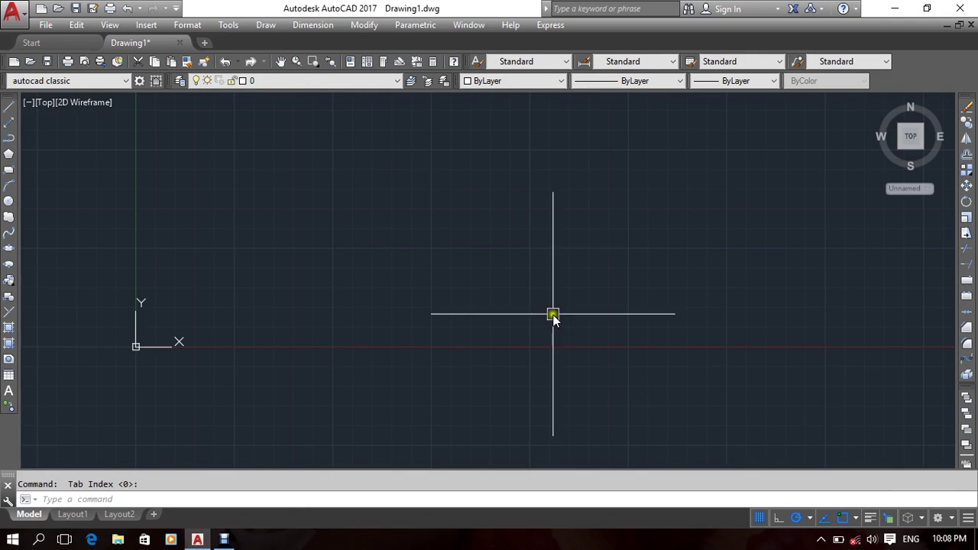
{"action": "left_click", "coordinate": [462, 349]}
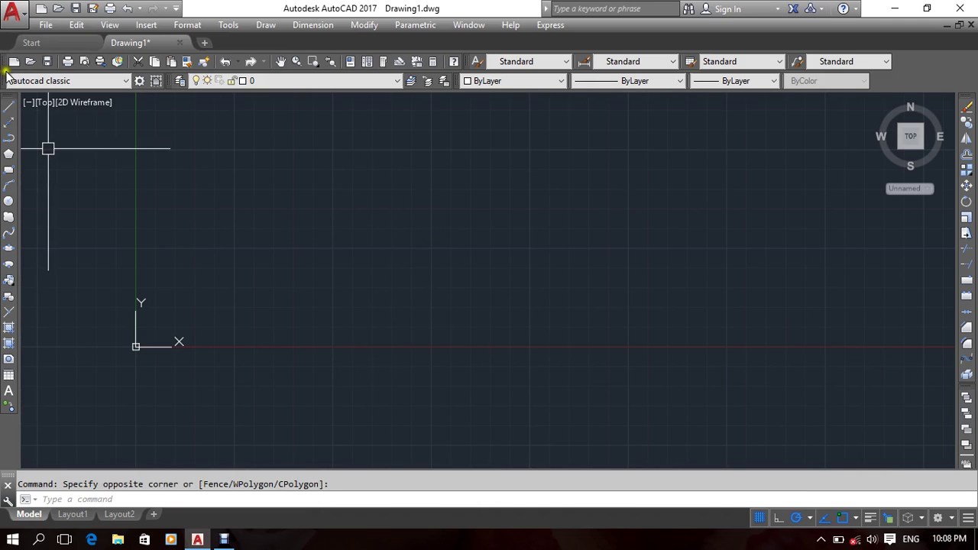
Draw a 30-unit line at 22°, then a 30-unit line at 352°.
{"action": "left_click", "coordinate": [8, 107]}
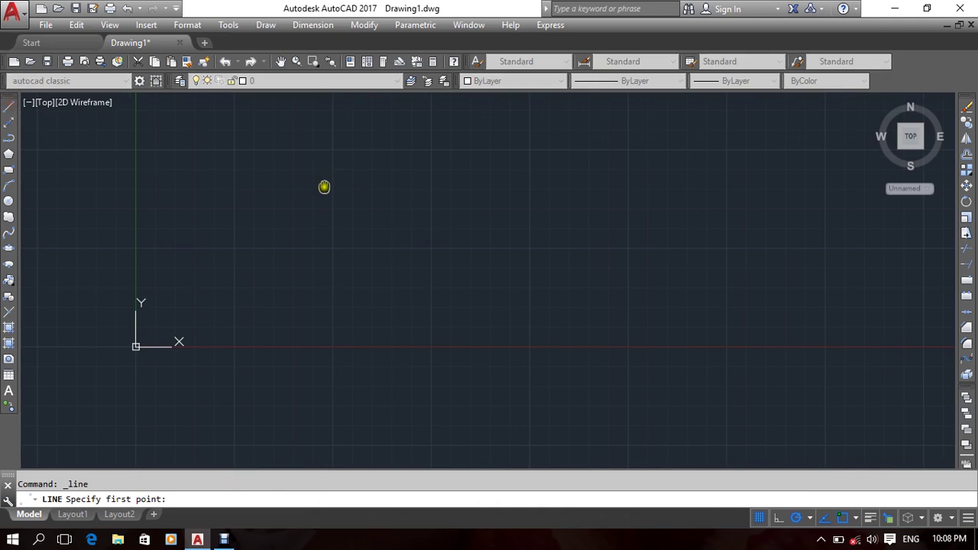
{"action": "left_click", "coordinate": [428, 301]}
{"action": "type", "text": "30"}
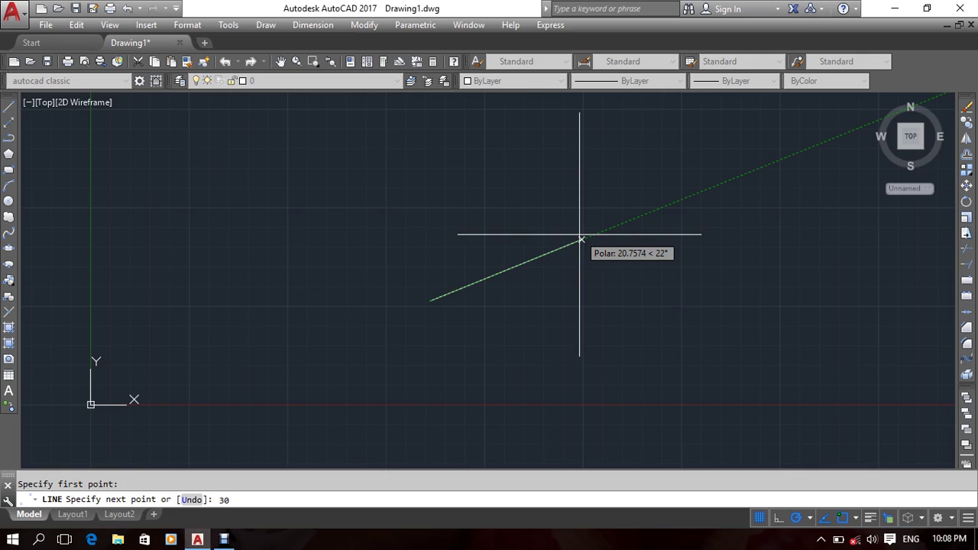
{"action": "key", "text": "Return"}
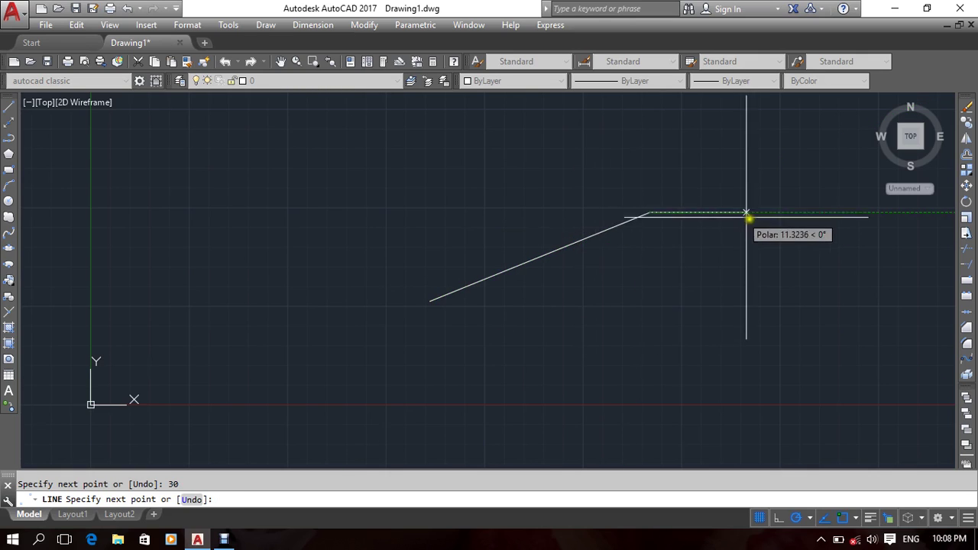
{"action": "middle_click_drag", "start_coordinate": [746, 219], "coordinate": [620, 241]}
{"action": "type", "text": "3"}
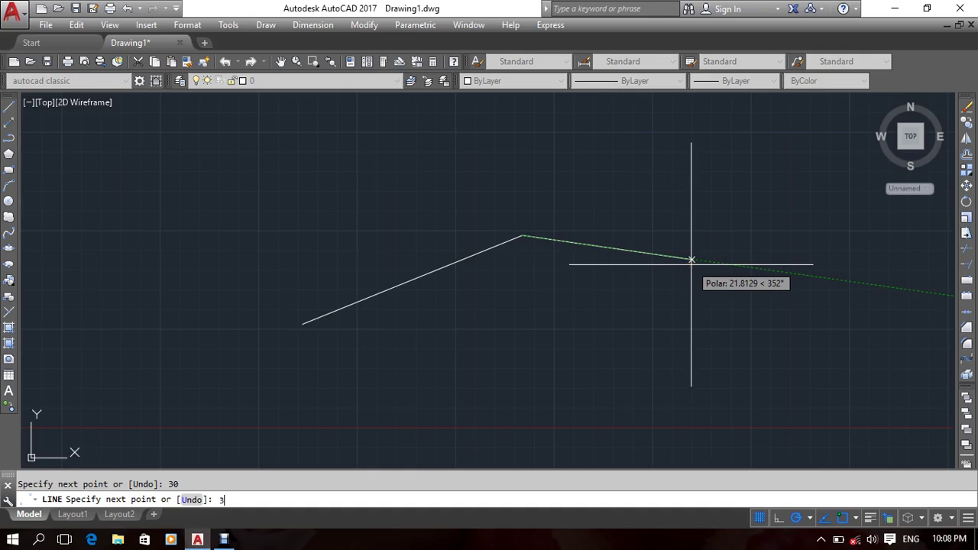
{"action": "type", "text": "0"}
{"action": "key", "text": "Return"}
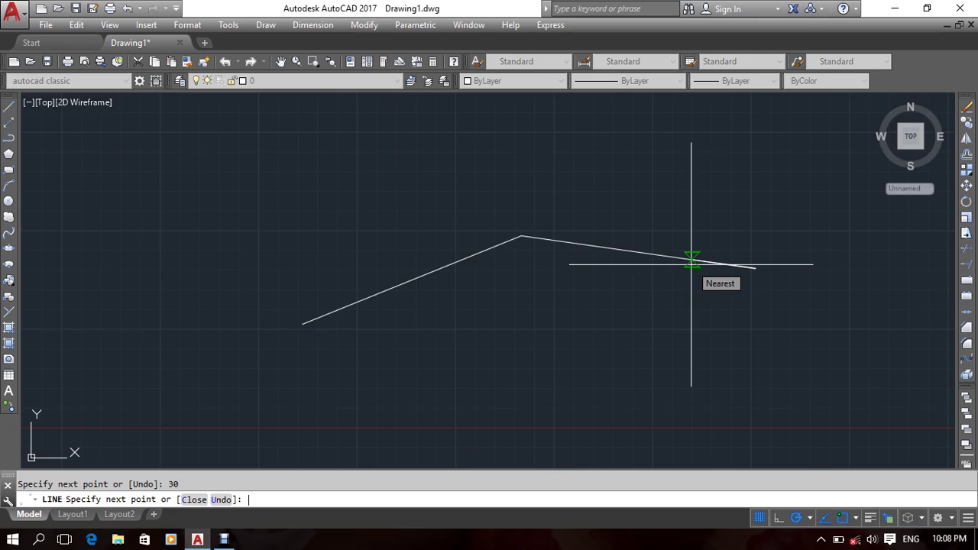
{"action": "key", "text": "Escape"}
{"action": "scroll", "coordinate": [648, 314], "scroll_direction": "down", "scroll_amount": 2}
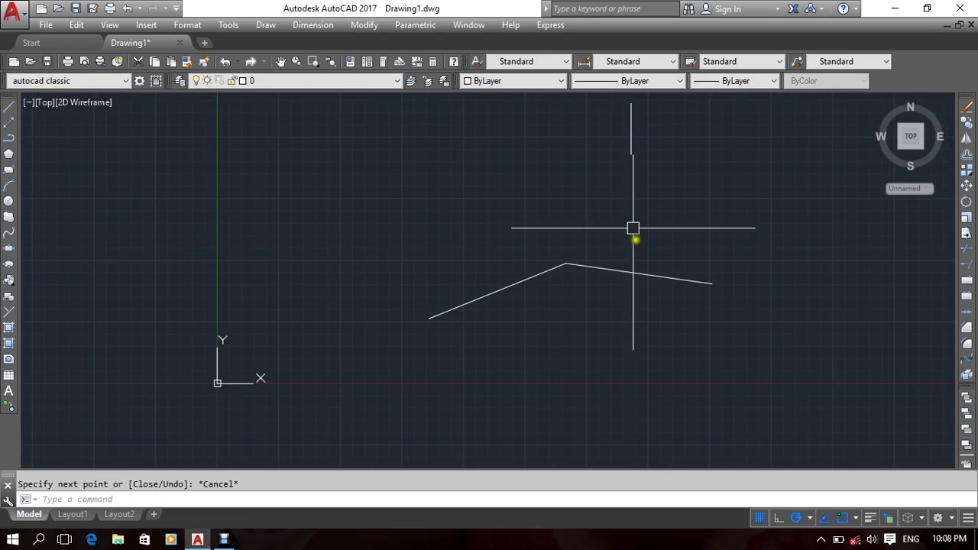
Select and delete both angled lines, then pan the view.
{"action": "left_click", "coordinate": [522, 300]}
{"action": "key", "text": "Delete"}
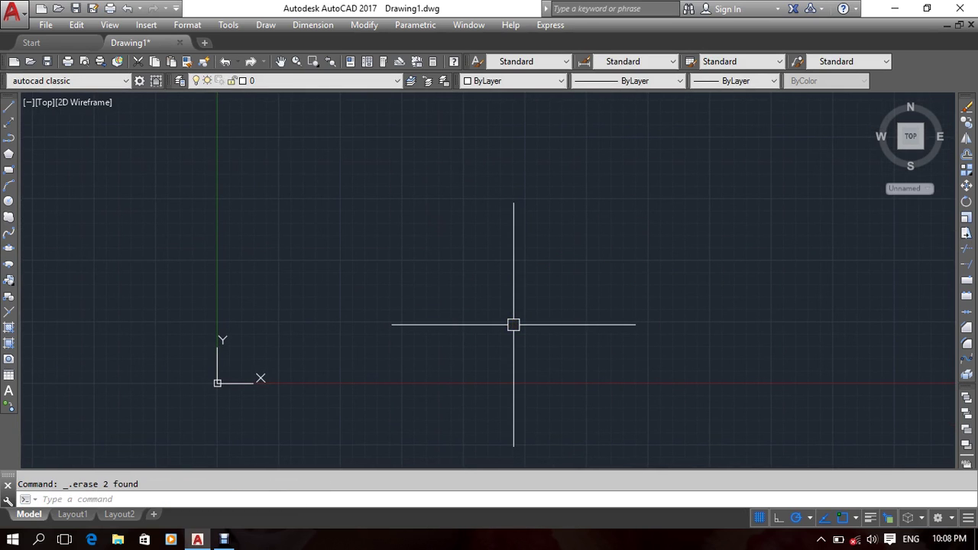
{"action": "middle_click_drag", "start_coordinate": [543, 343], "coordinate": [497, 352]}
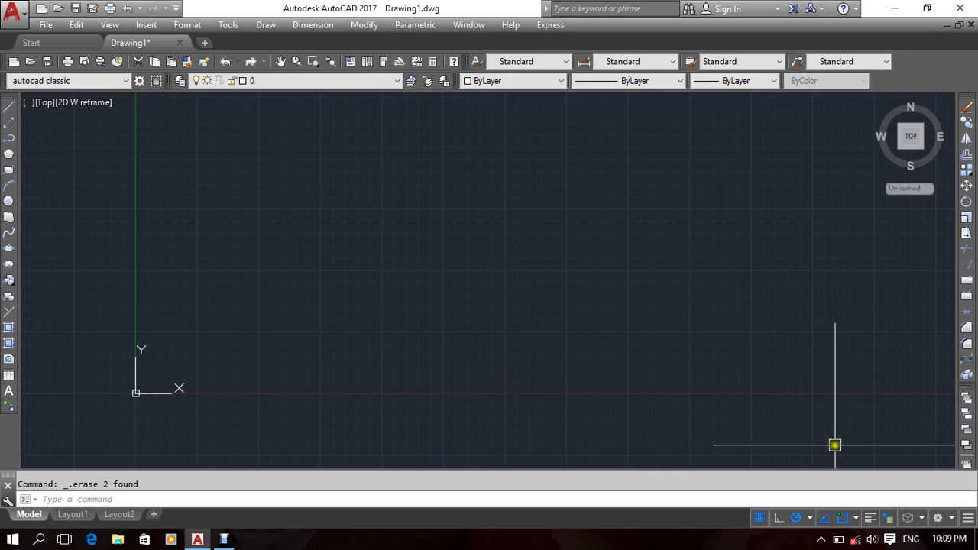
Enable Additional angles and add 35° beside the 22° increment.
{"action": "left_click", "coordinate": [809, 518]}
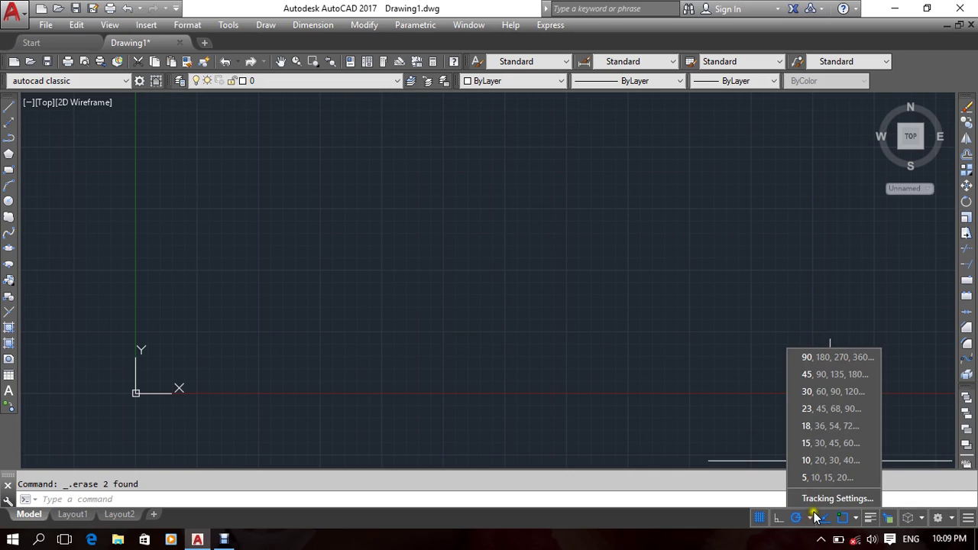
{"action": "left_click", "coordinate": [832, 495]}
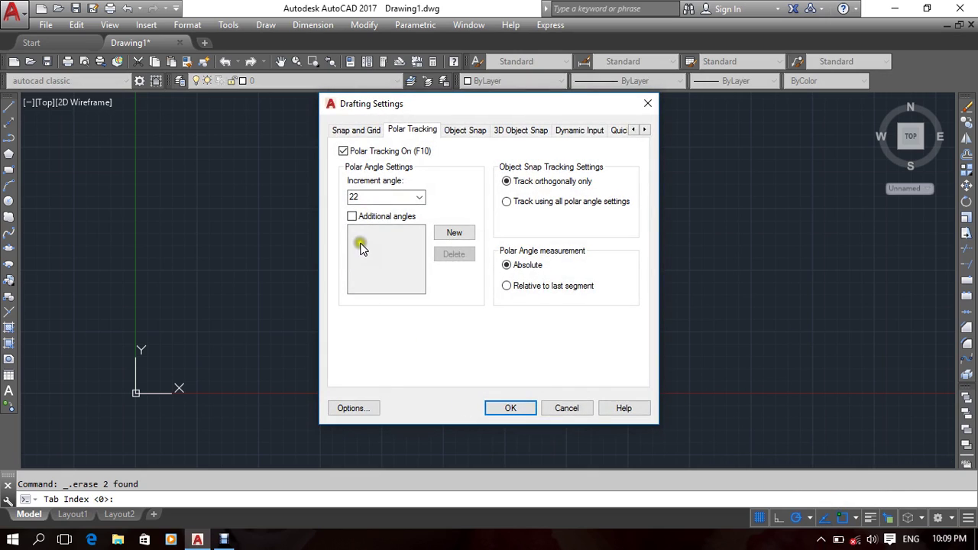
{"action": "mouse_move", "coordinate": [379, 217]}
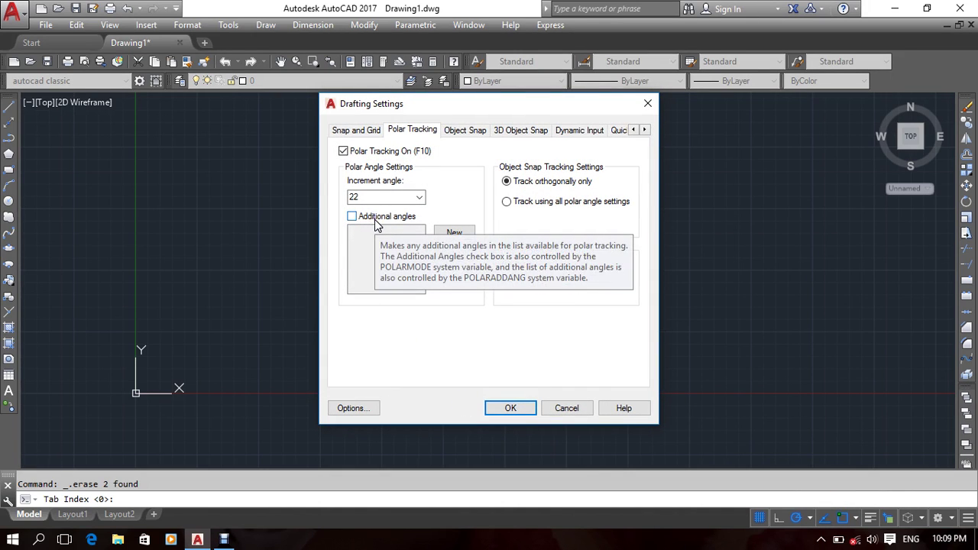
{"action": "left_click", "coordinate": [352, 216]}
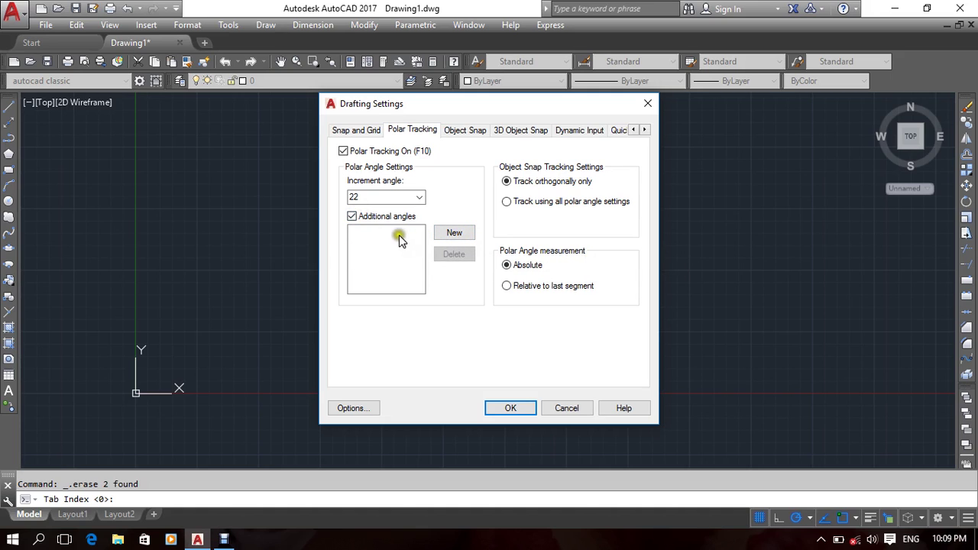
{"action": "left_click", "coordinate": [466, 234]}
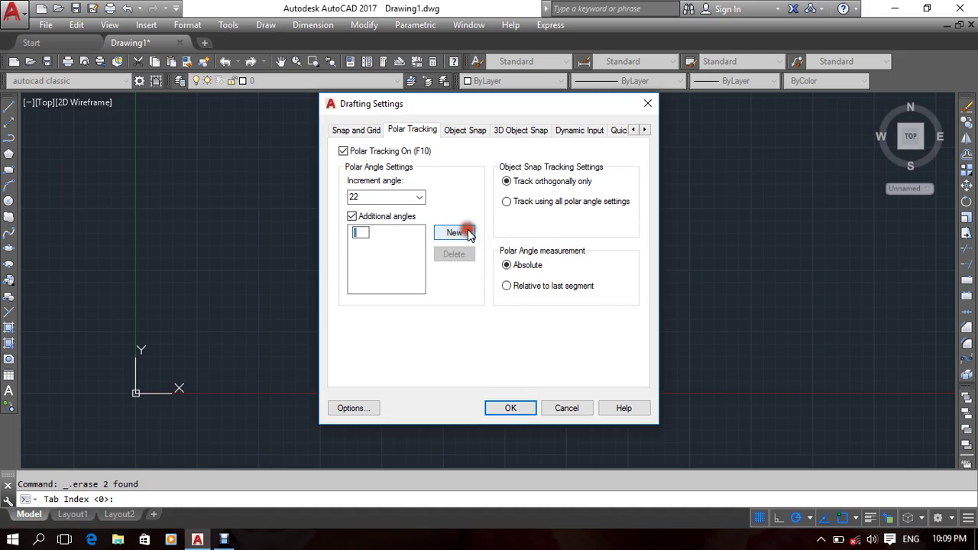
{"action": "type", "text": "35"}
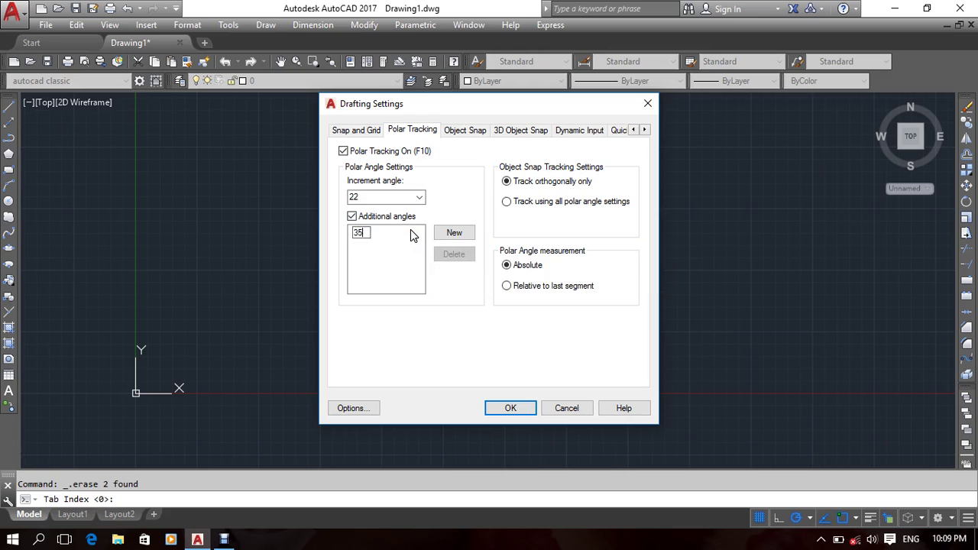
{"action": "left_click", "coordinate": [410, 230]}
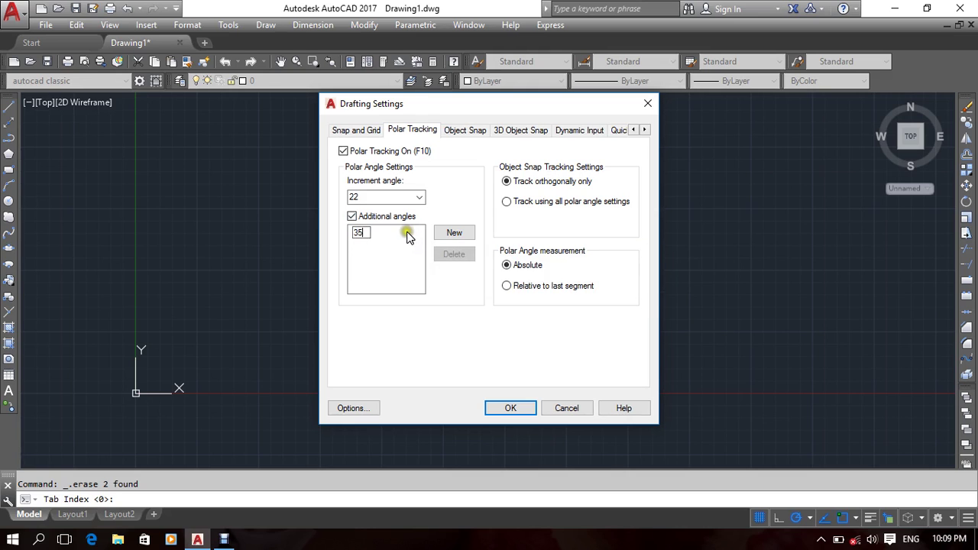
{"action": "left_click", "coordinate": [518, 408]}
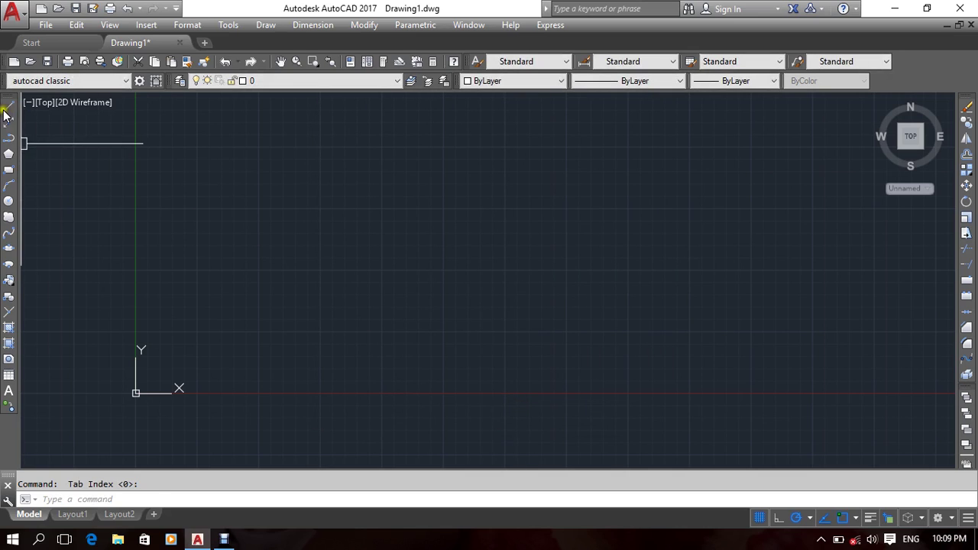
Start a line at a first point and reopen the Polar Tracking settings.
{"action": "left_click", "coordinate": [8, 107]}
{"action": "left_click", "coordinate": [414, 310]}
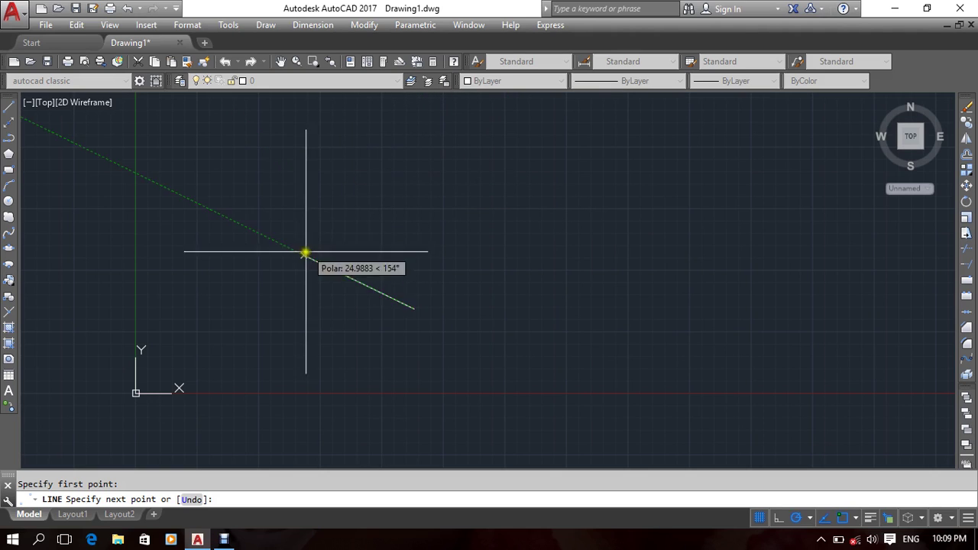
{"action": "left_click", "coordinate": [808, 518]}
{"action": "left_click", "coordinate": [812, 497]}
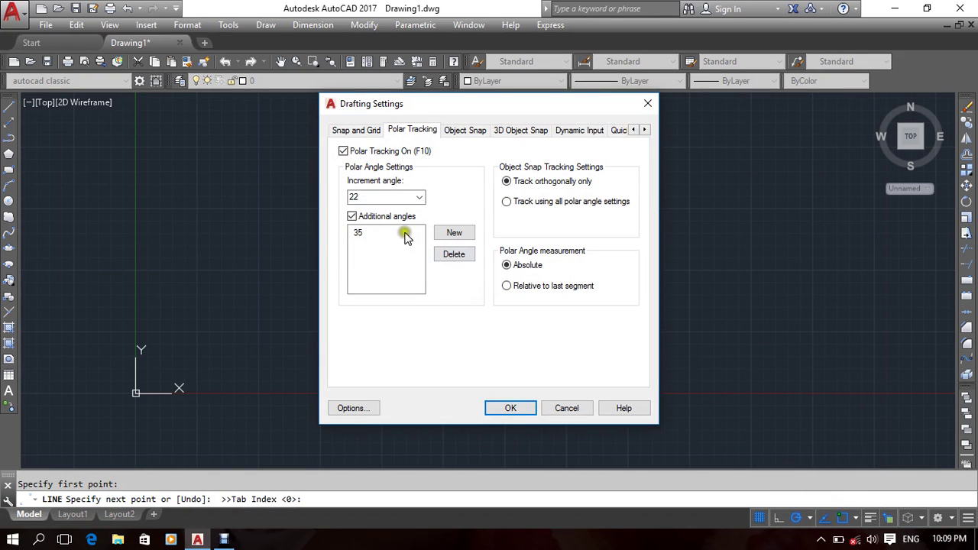
Turn off Additional angles, keeping the 22° increment, and cancel the line.
{"action": "left_click", "coordinate": [352, 217]}
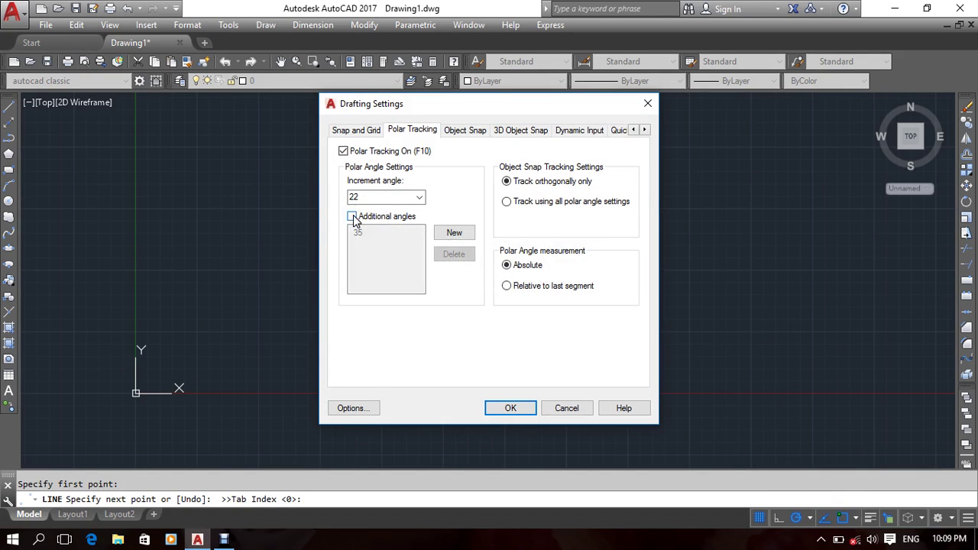
{"action": "left_click", "coordinate": [512, 409]}
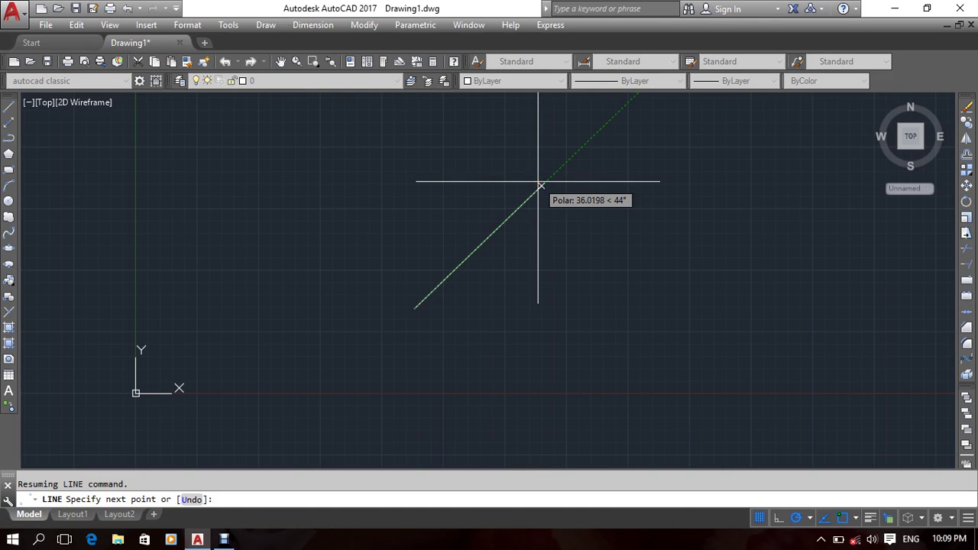
{"action": "key", "text": "Escape"}
Pan the drawing view left and down and begin a new line.
{"action": "scroll", "coordinate": [603, 269], "scroll_direction": "down", "scroll_amount": 5}
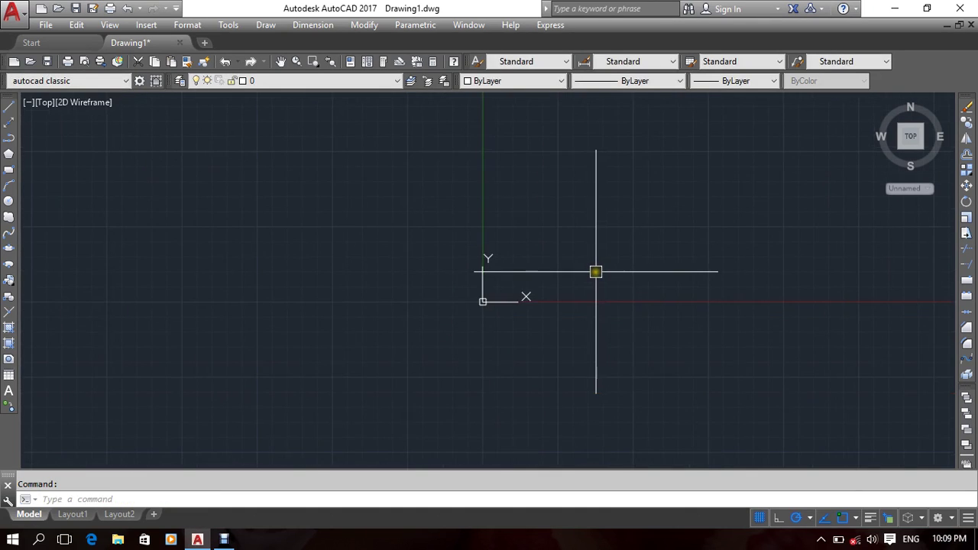
{"action": "mouse_move", "coordinate": [596, 271]}
{"action": "middle_mouse_down"}
{"action": "mouse_move", "coordinate": [355, 288]}
{"action": "mouse_move", "coordinate": [349, 316]}
{"action": "mouse_move", "coordinate": [390, 307]}
{"action": "middle_mouse_up"}
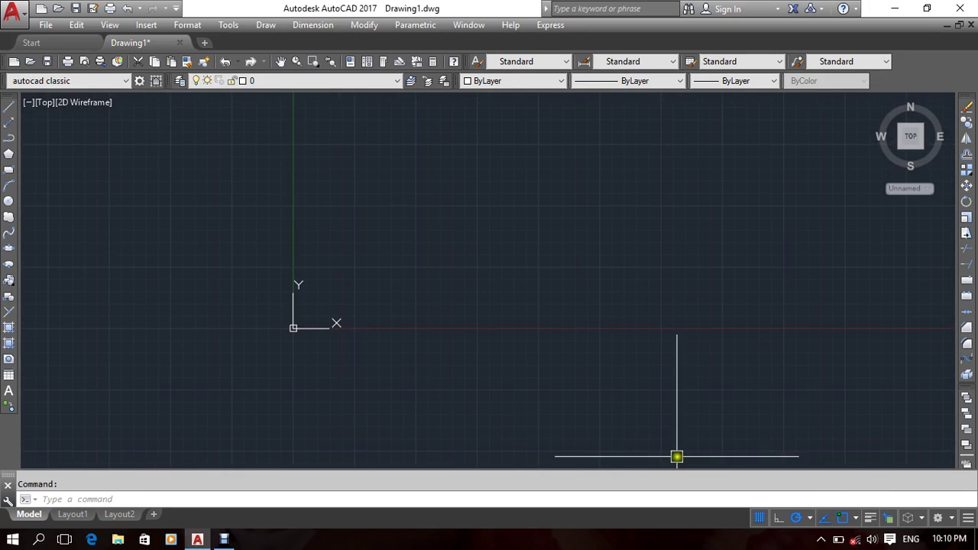
{"action": "mouse_move", "coordinate": [672, 301]}
{"action": "middle_mouse_down"}
{"action": "mouse_move", "coordinate": [515, 329]}
{"action": "mouse_move", "coordinate": [489, 418]}
{"action": "middle_mouse_up"}
{"action": "middle_click_drag", "start_coordinate": [506, 338], "coordinate": [429, 353]}
{"action": "left_click", "coordinate": [8, 107]}
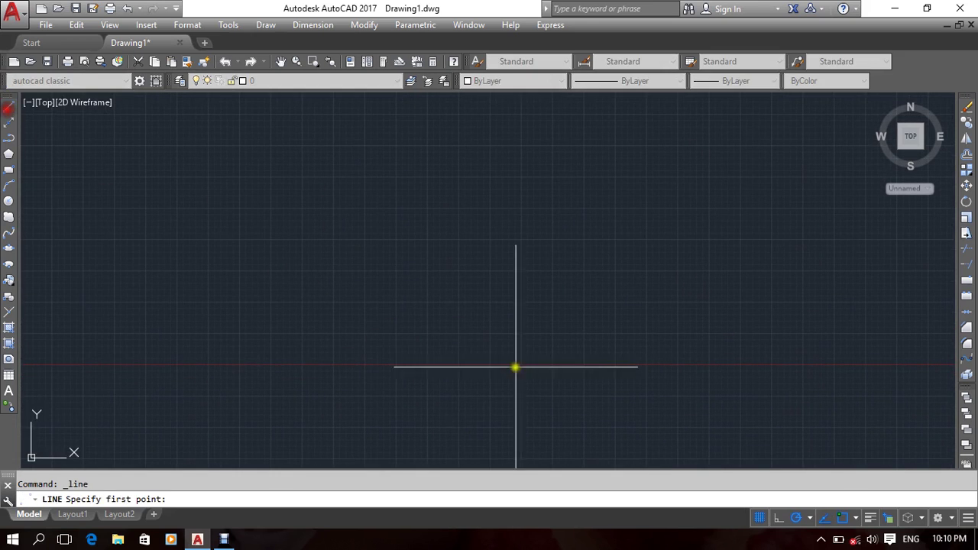
{"action": "left_click", "coordinate": [397, 293]}
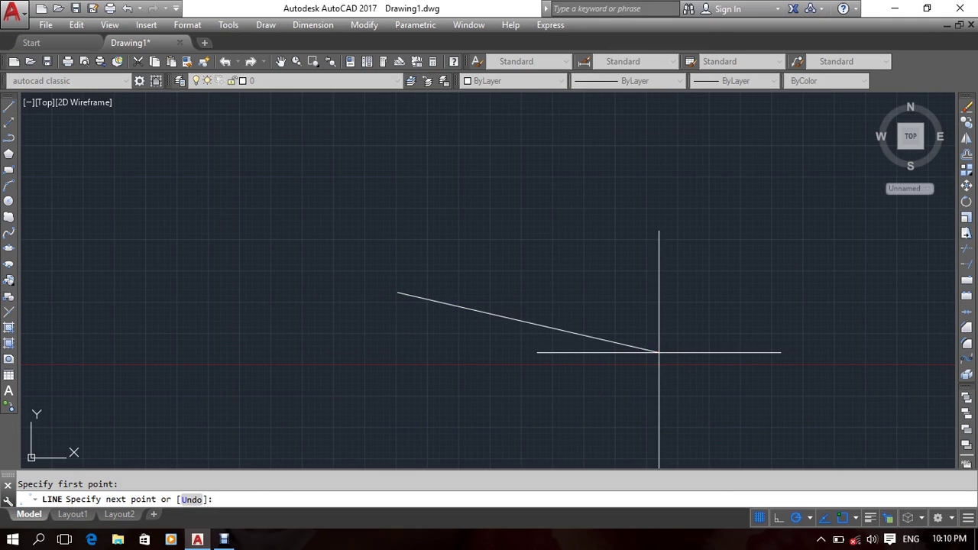
{"action": "type", "text": "@30<23"}
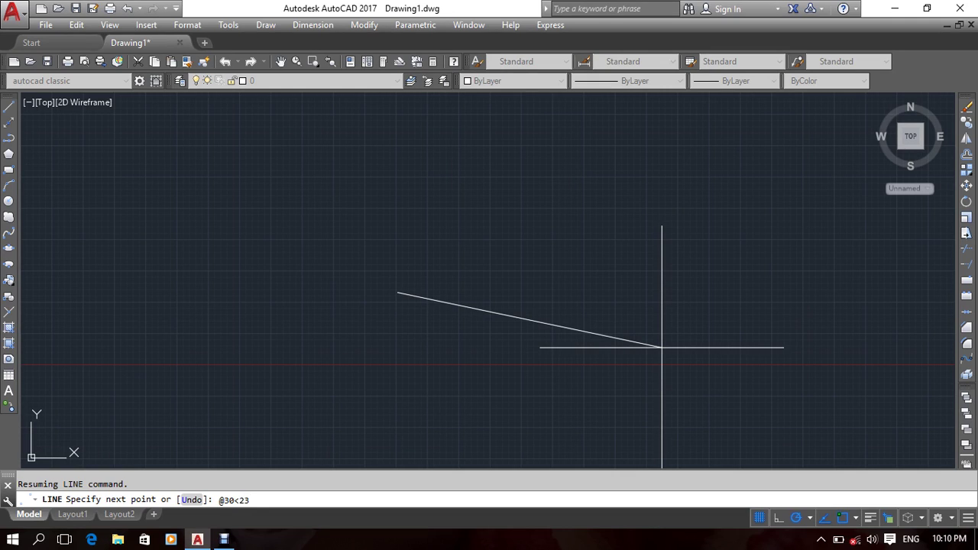
{"action": "key", "text": "Return"}
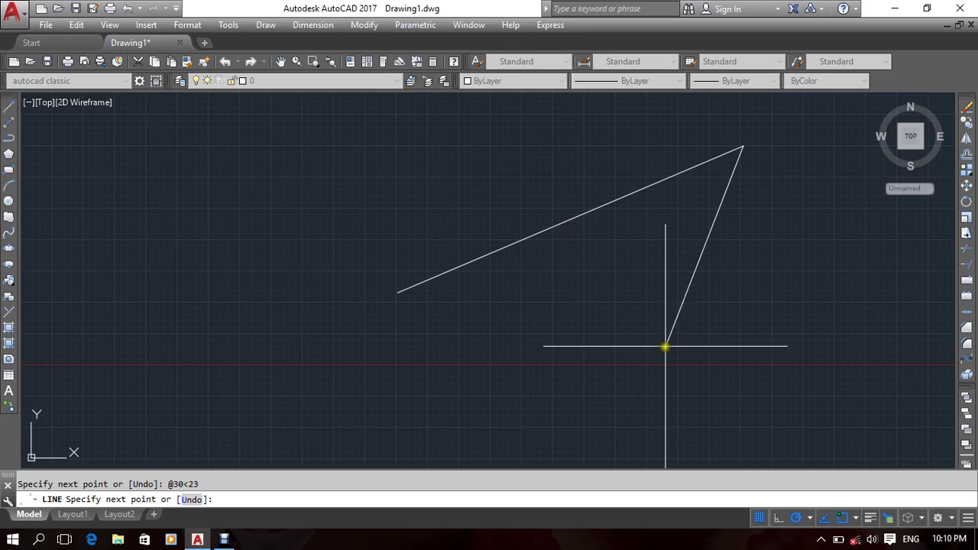
{"action": "middle_click_drag", "start_coordinate": [666, 344], "coordinate": [483, 393]}
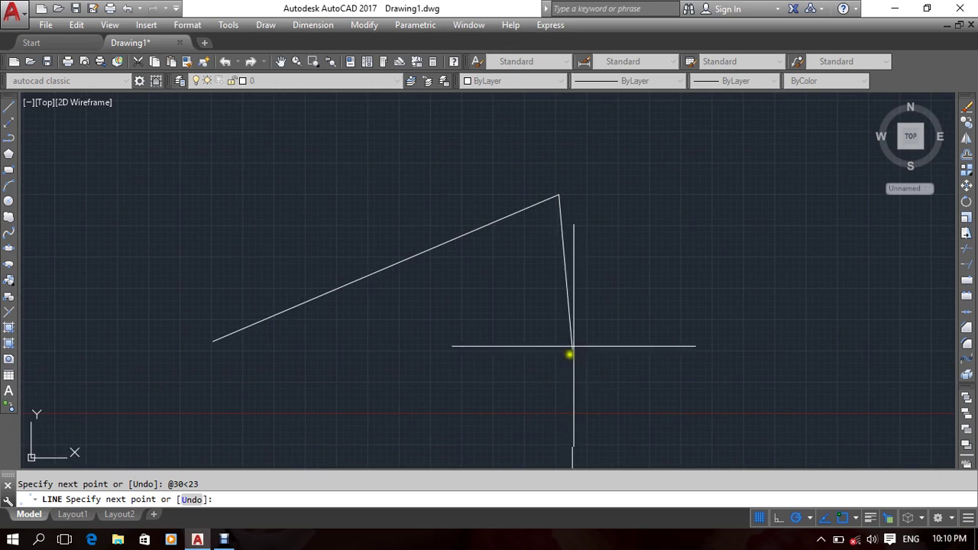
{"action": "key", "text": "Escape"}
{"action": "scroll", "coordinate": [603, 267], "scroll_direction": "down", "scroll_amount": 4}
{"action": "scroll", "coordinate": [581, 287], "scroll_direction": "up", "scroll_amount": 2}
Draw a horizontal line from the 23° line's endpoint.
{"action": "middle_click_drag", "start_coordinate": [562, 290], "coordinate": [524, 295]}
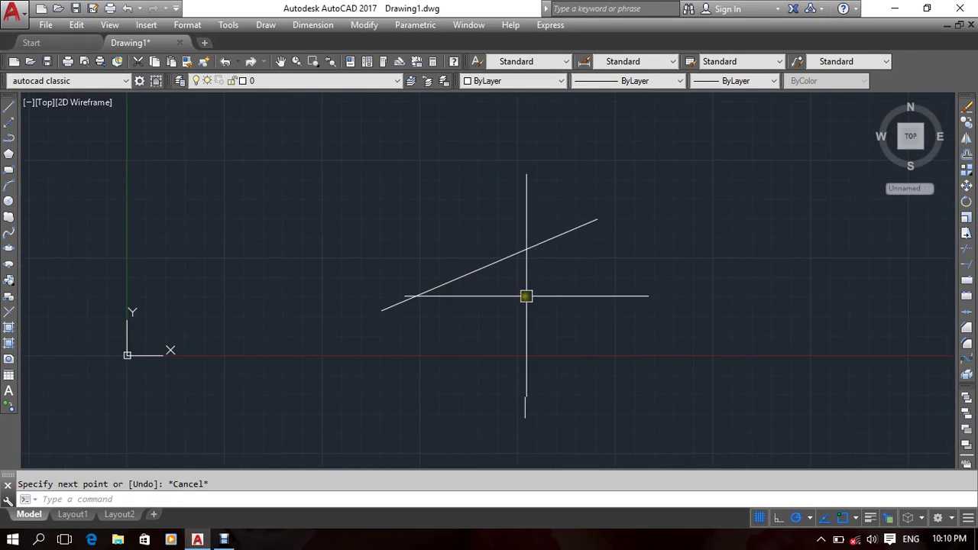
{"action": "type", "text": "1"}
{"action": "key", "text": "Return"}
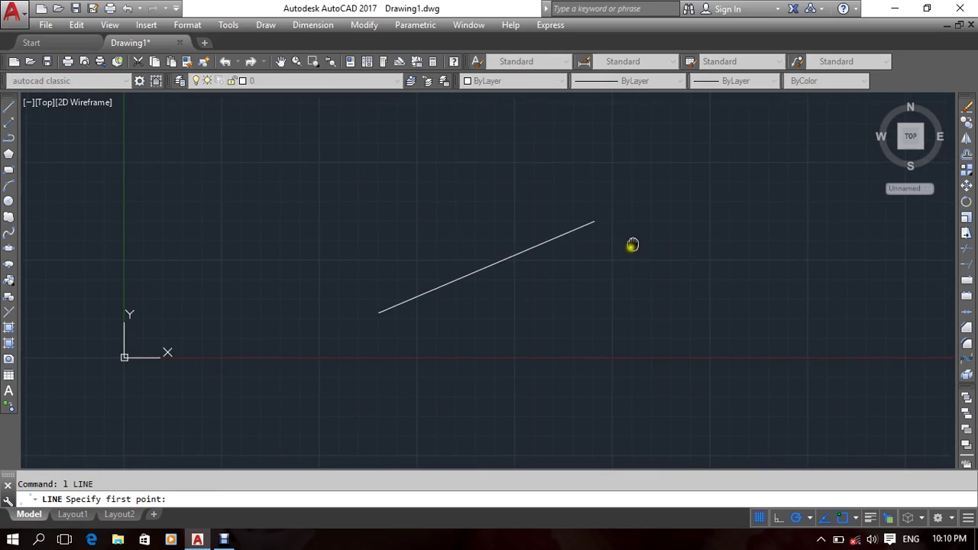
{"action": "middle_click_drag", "start_coordinate": [631, 245], "coordinate": [603, 295]}
{"action": "left_click", "coordinate": [572, 274]}
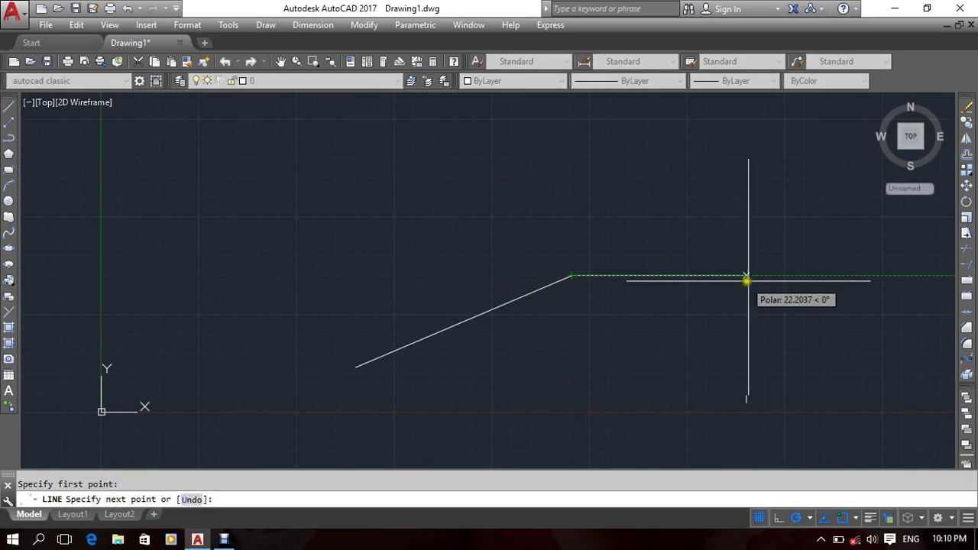
{"action": "left_click", "coordinate": [773, 276]}
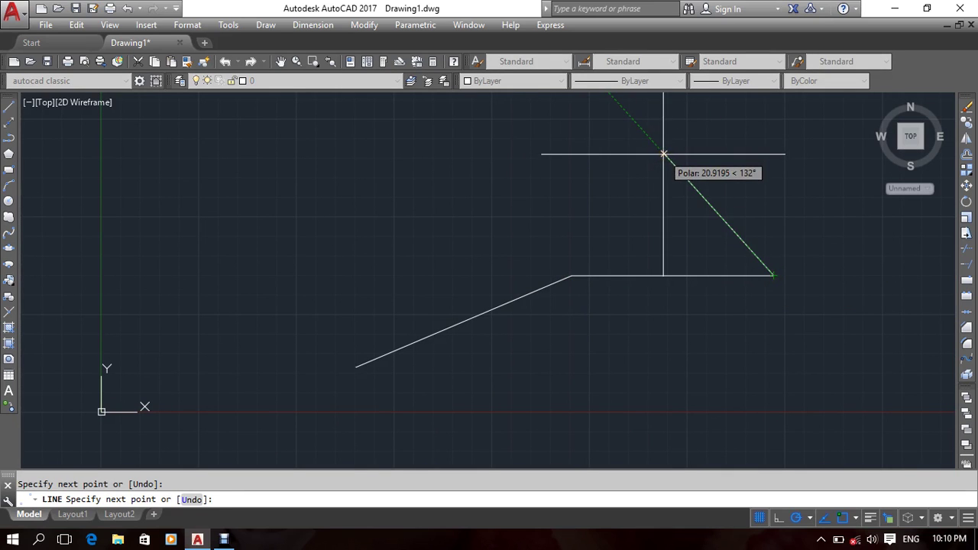
{"action": "key", "text": "Return"}
{"action": "key", "text": "Return"}
Draw a steep 66° line from the same shared endpoint.
{"action": "left_click", "coordinate": [572, 275]}
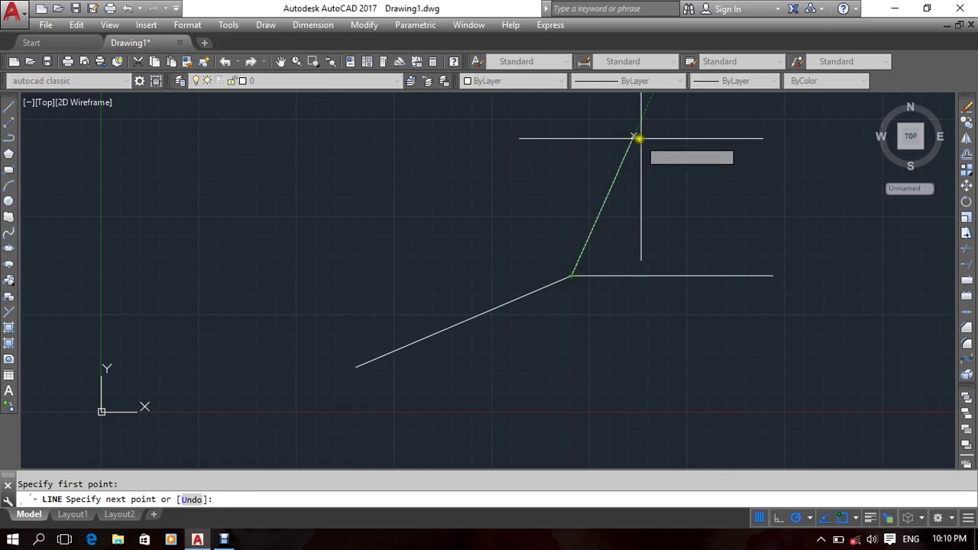
{"action": "middle_click_drag", "start_coordinate": [648, 132], "coordinate": [582, 205]}
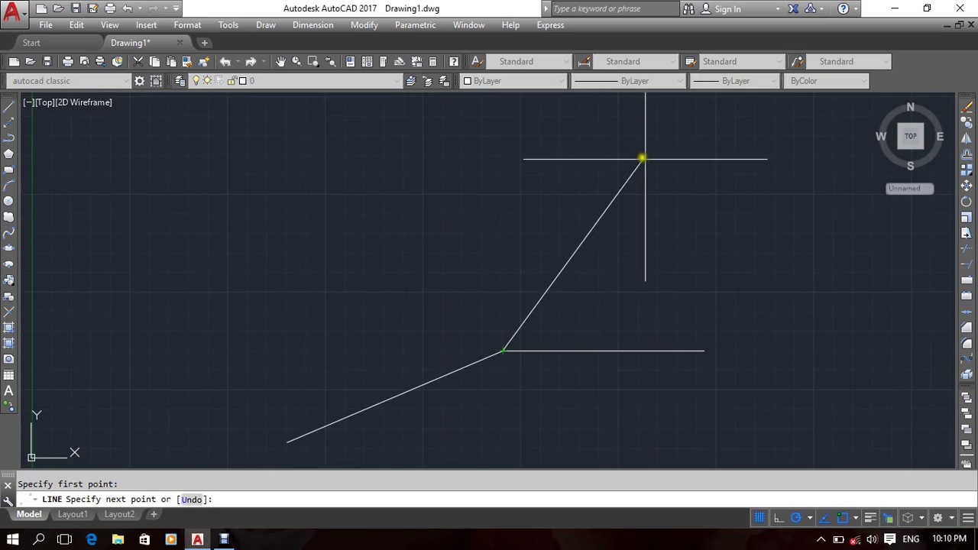
{"action": "left_click", "coordinate": [603, 125]}
{"action": "key", "text": "Escape"}
Select and erase the original 23° line.
{"action": "middle_click_drag", "start_coordinate": [539, 309], "coordinate": [583, 285]}
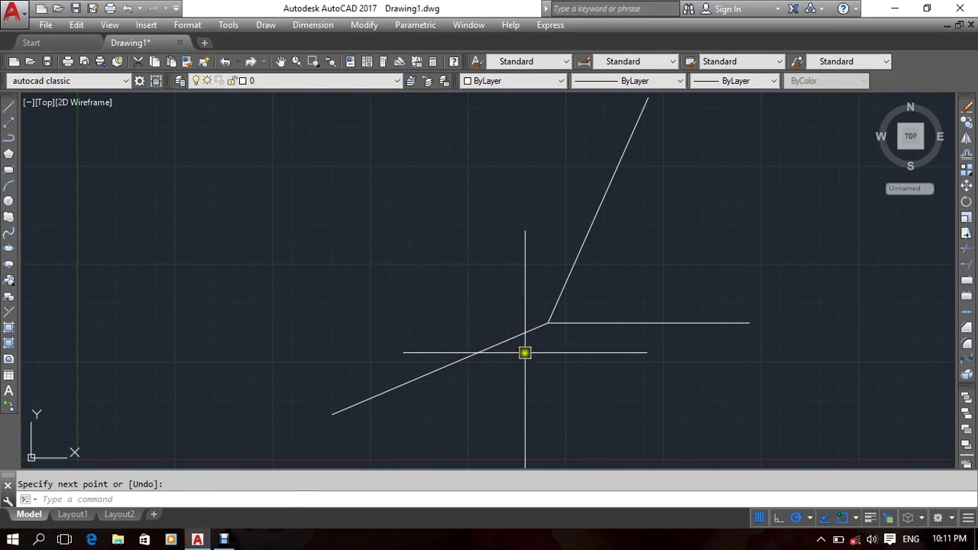
{"action": "left_click_drag", "start_coordinate": [524, 352], "coordinate": [325, 353]}
{"action": "key", "text": "Delete"}
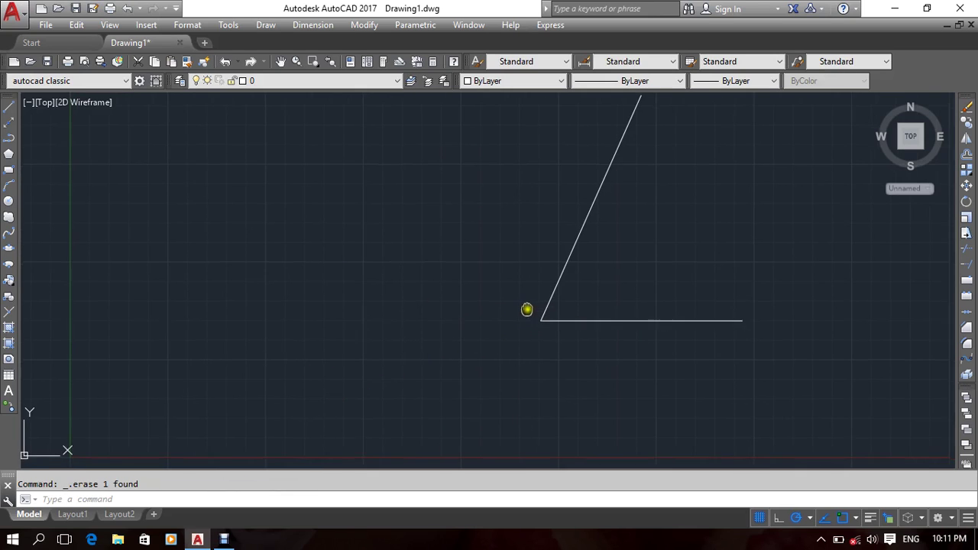
Crossing-select the horizontal and 66° lines and erase them from the right-click menu.
{"action": "mouse_move", "coordinate": [526, 308]}
{"action": "middle_mouse_down"}
{"action": "mouse_move", "coordinate": [514, 311]}
{"action": "mouse_move", "coordinate": [567, 309]}
{"action": "mouse_move", "coordinate": [543, 293]}
{"action": "middle_mouse_up"}
{"action": "left_click_drag", "start_coordinate": [547, 351], "coordinate": [354, 277]}
{"action": "right_click", "coordinate": [340, 279]}
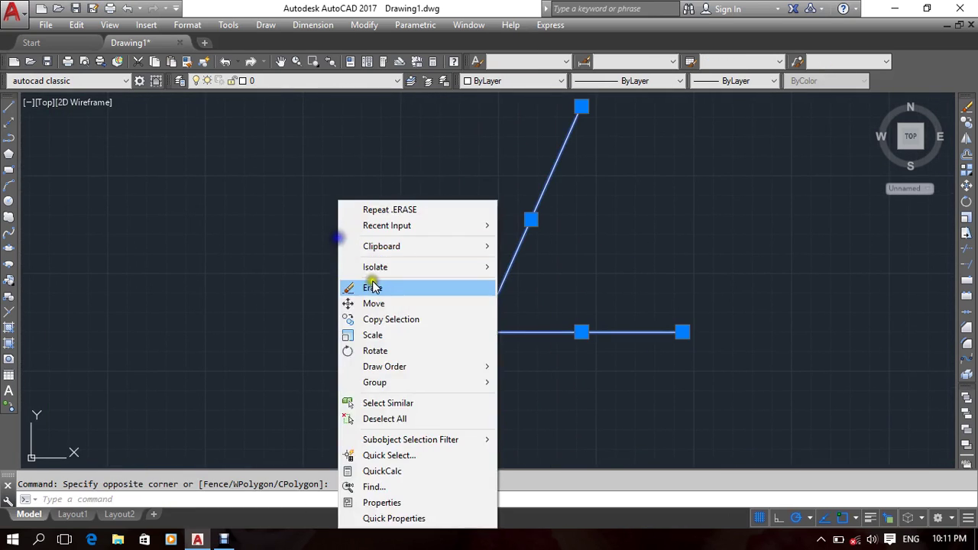
{"action": "left_click", "coordinate": [372, 288]}
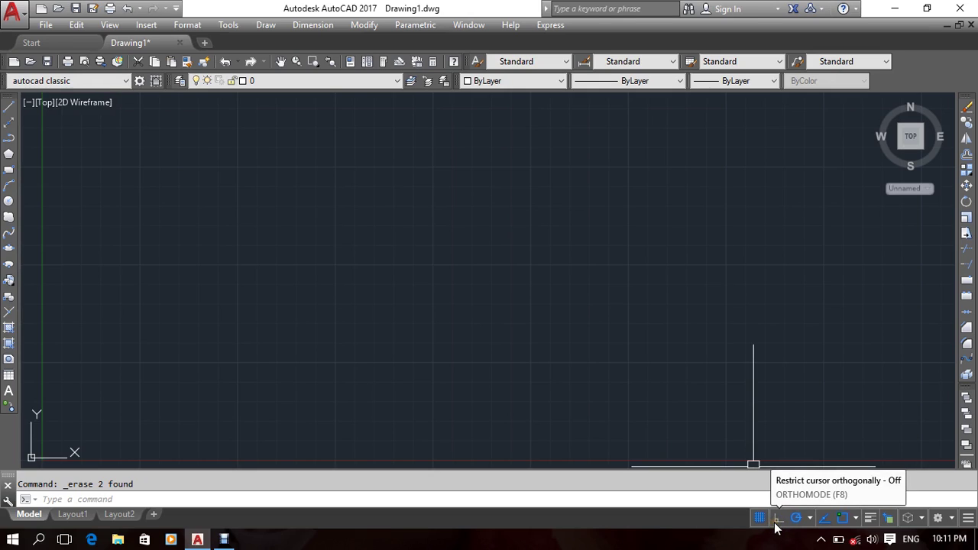
Toggle Ortho mode on and then off from the status bar, recentring the drawing origin.
{"action": "left_click", "coordinate": [777, 520]}
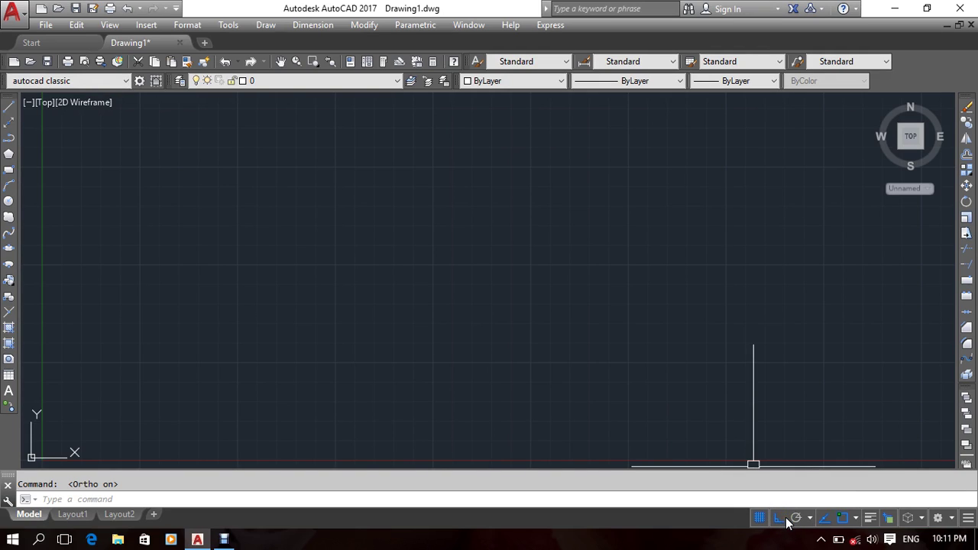
{"action": "left_click", "coordinate": [781, 520]}
{"action": "left_click", "coordinate": [785, 492]}
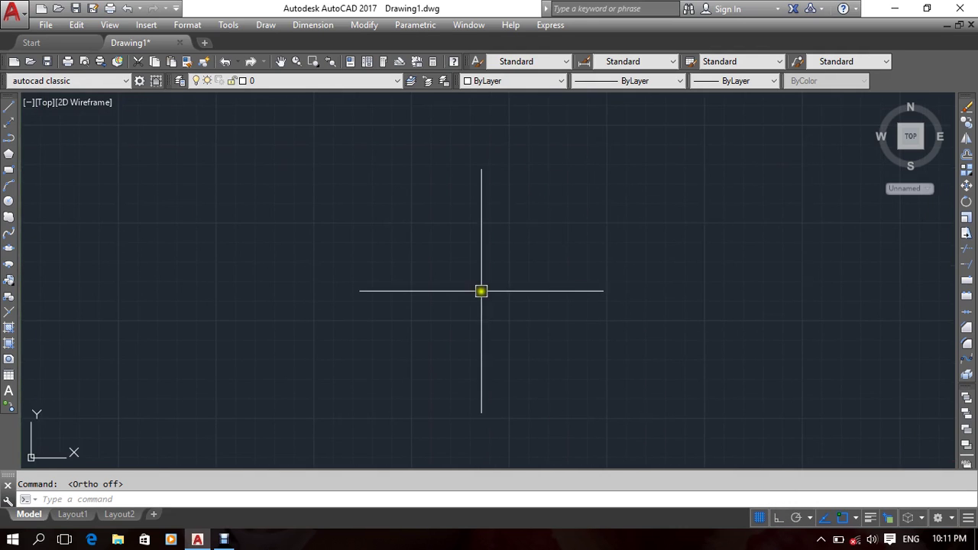
{"action": "middle_click_drag", "start_coordinate": [480, 291], "coordinate": [772, 465]}
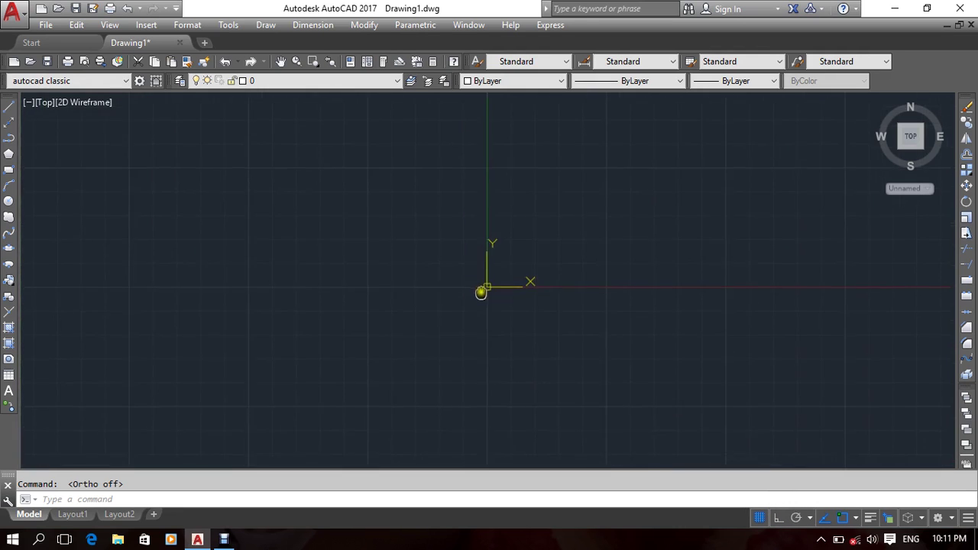
Switch Ortho back on, pan the view, and briefly open then dismiss the drawing commands list.
{"action": "left_click", "coordinate": [778, 518]}
{"action": "middle_click_drag", "start_coordinate": [683, 275], "coordinate": [566, 338]}
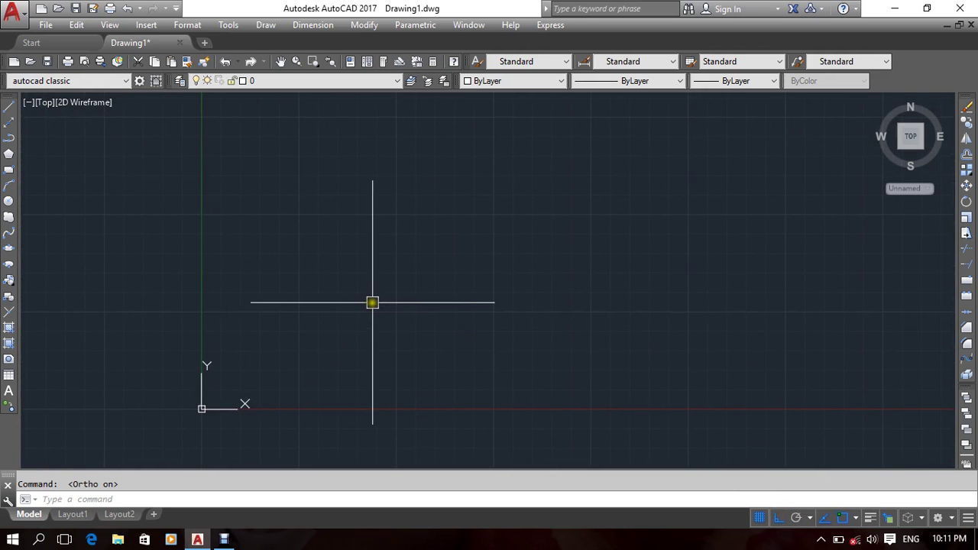
{"action": "mouse_move", "coordinate": [426, 313]}
{"action": "middle_mouse_down"}
{"action": "mouse_move", "coordinate": [389, 341]}
{"action": "mouse_move", "coordinate": [308, 356]}
{"action": "middle_mouse_up"}
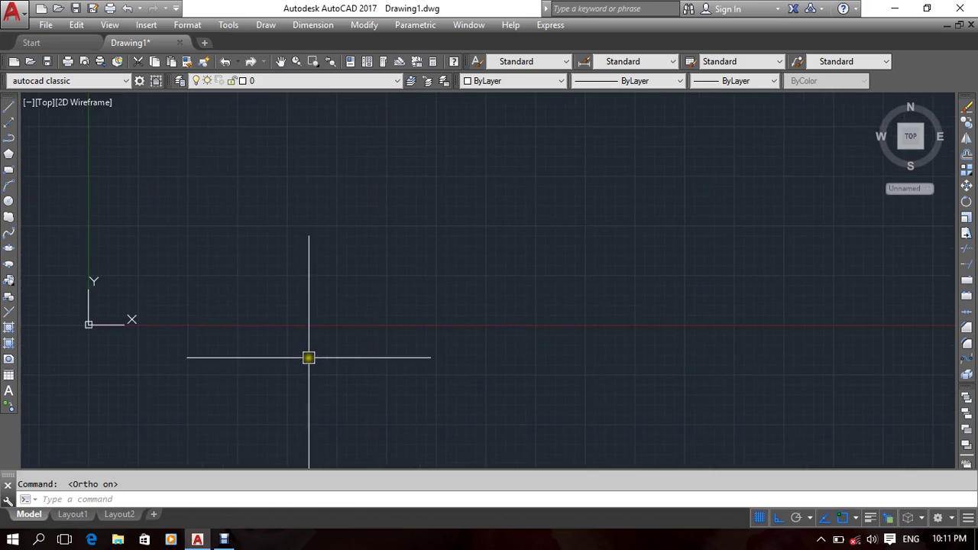
{"action": "middle_click_drag", "start_coordinate": [308, 283], "coordinate": [302, 332]}
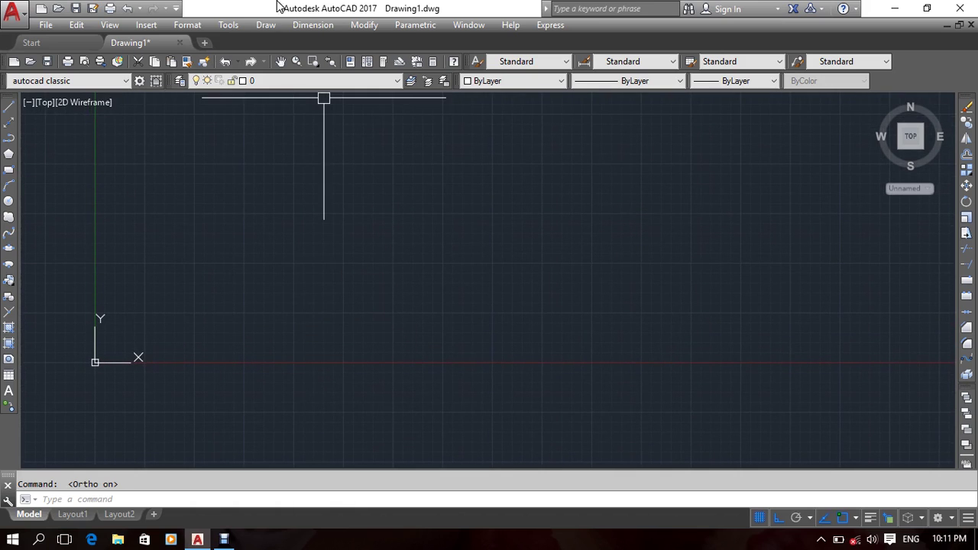
{"action": "left_click", "coordinate": [265, 26]}
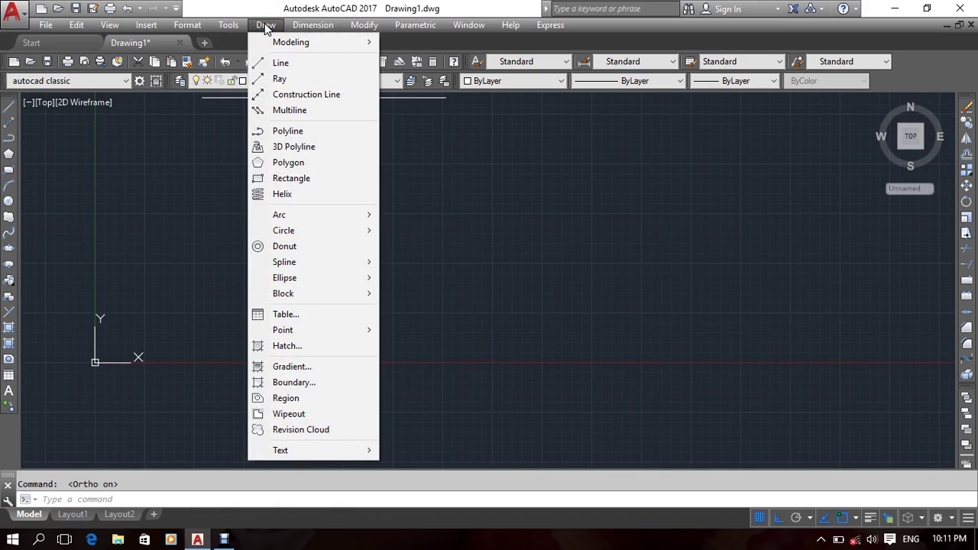
{"action": "left_click", "coordinate": [325, 146]}
{"action": "left_click", "coordinate": [436, 270]}
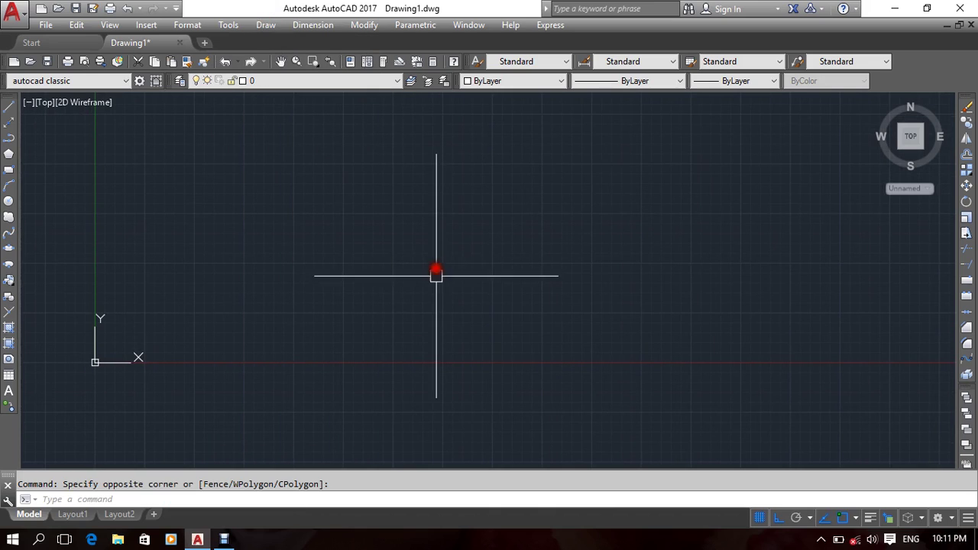